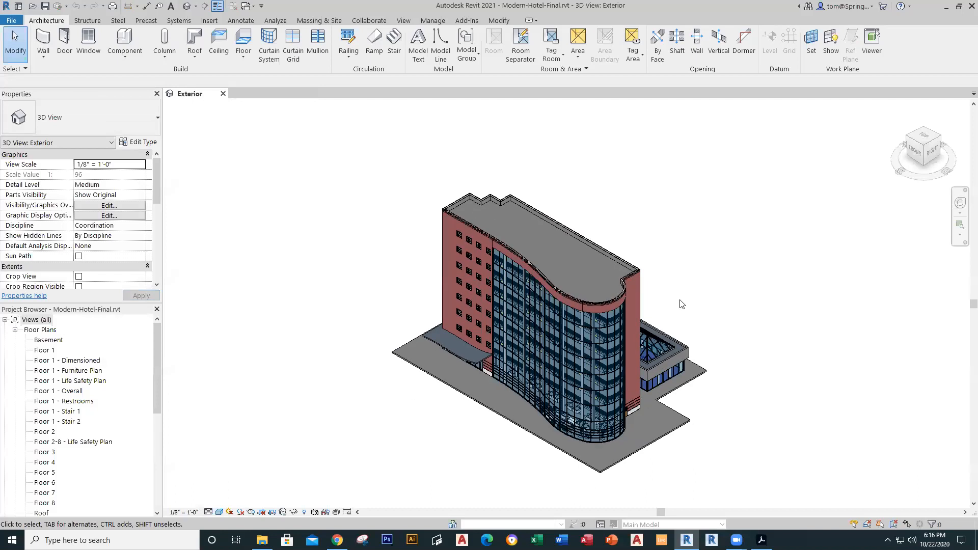
- Orbit and zoom the hotel's exterior 3D view to examine the building from different angles
{"action": "middle_click_drag", "start_coordinate": [701, 280], "coordinate": [627, 329], "text": "shift"}
{"action": "scroll", "coordinate": [622, 339], "scroll_direction": "up", "scroll_amount": 5}
{"action": "middle_click_drag", "start_coordinate": [727, 298], "coordinate": [733, 204], "text": "shift"}
{"action": "middle_click_drag", "start_coordinate": [720, 171], "coordinate": [734, 243], "text": "shift"}
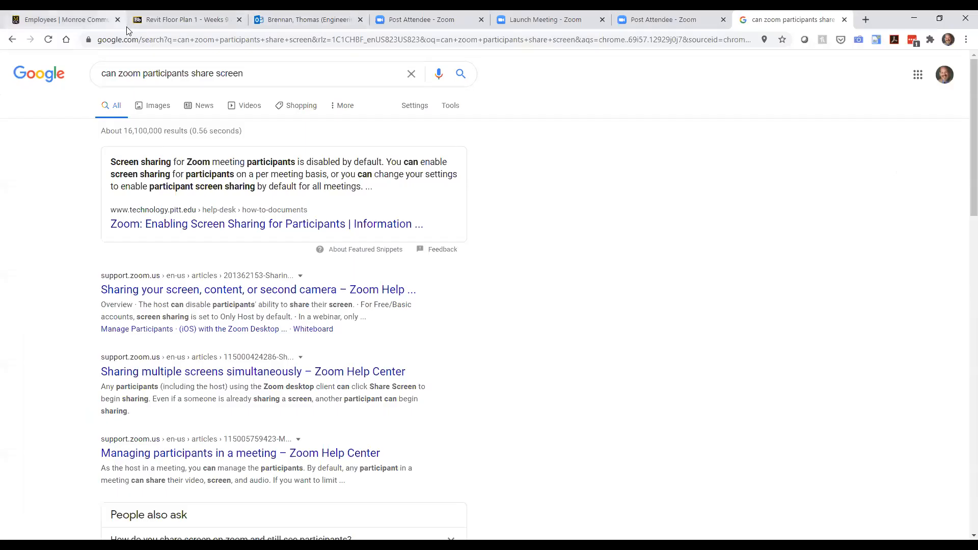
- Switch to the course website in the browser and open the Revit - Modern Hotel Final item to download its file
{"action": "left_click", "coordinate": [168, 20]}
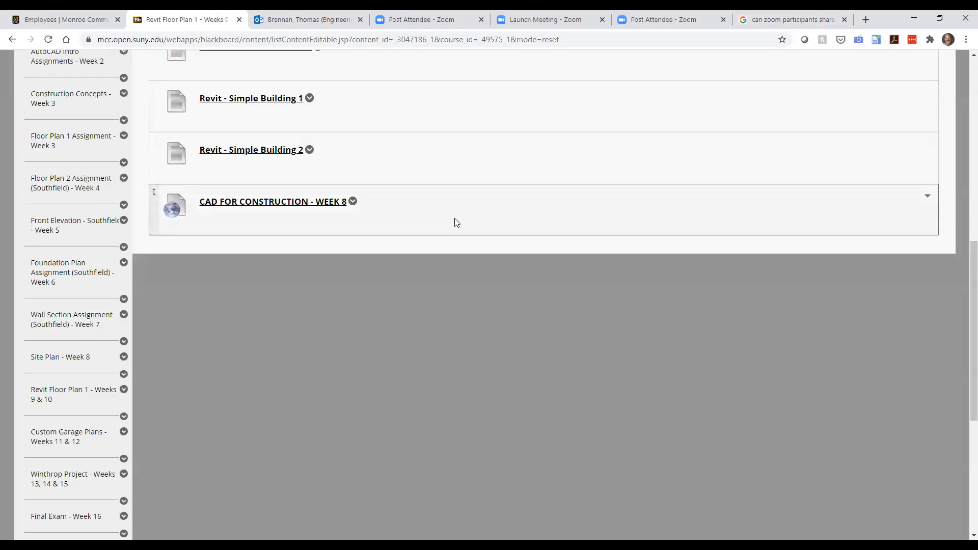
{"action": "scroll", "coordinate": [448, 217], "scroll_direction": "up", "scroll_amount": 10}
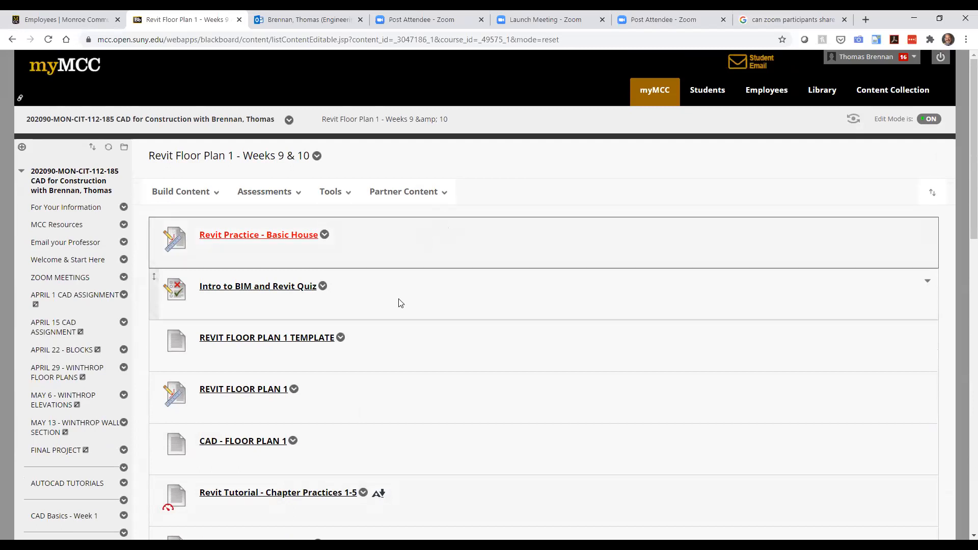
{"action": "scroll", "coordinate": [382, 326], "scroll_direction": "down", "scroll_amount": 3}
{"action": "scroll", "coordinate": [381, 331], "scroll_direction": "down", "scroll_amount": 1}
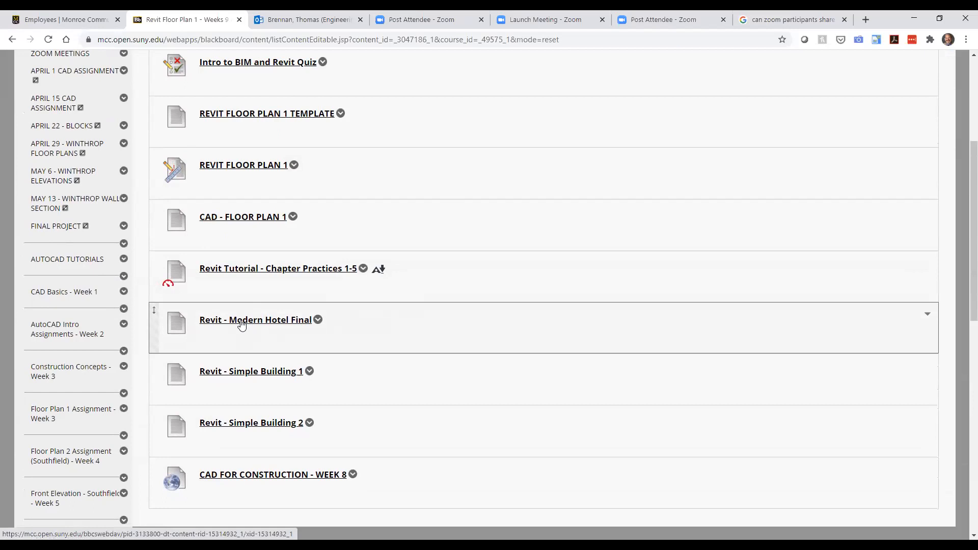
{"action": "left_click", "coordinate": [318, 320]}
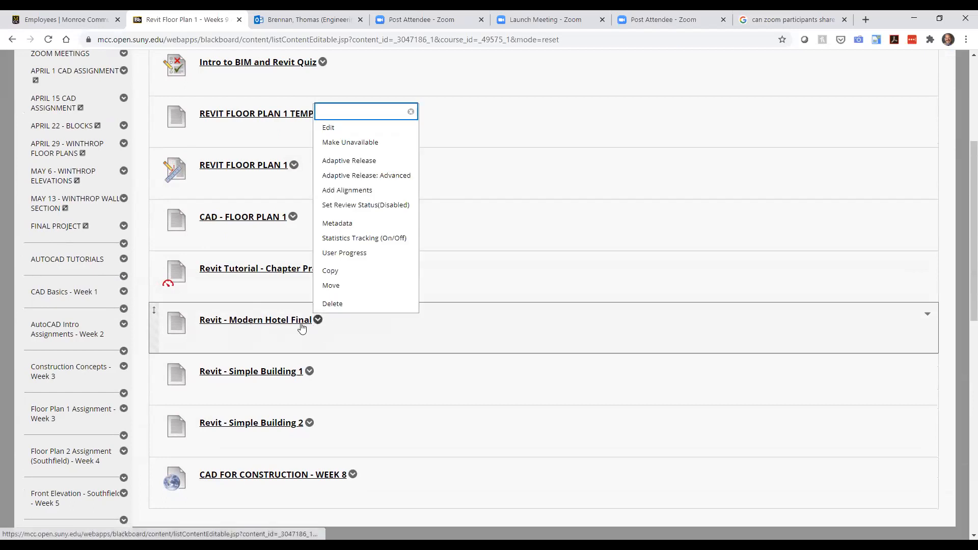
{"action": "left_click", "coordinate": [285, 326]}
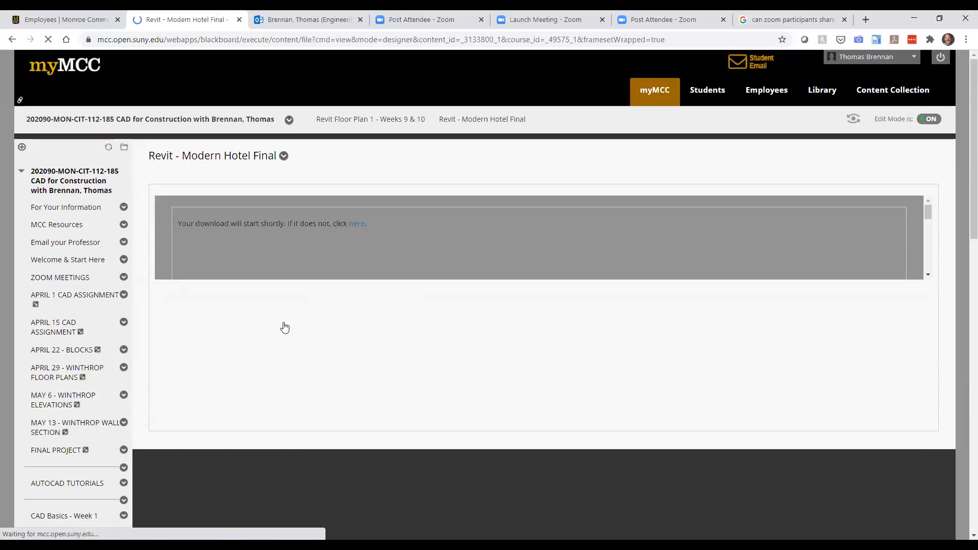
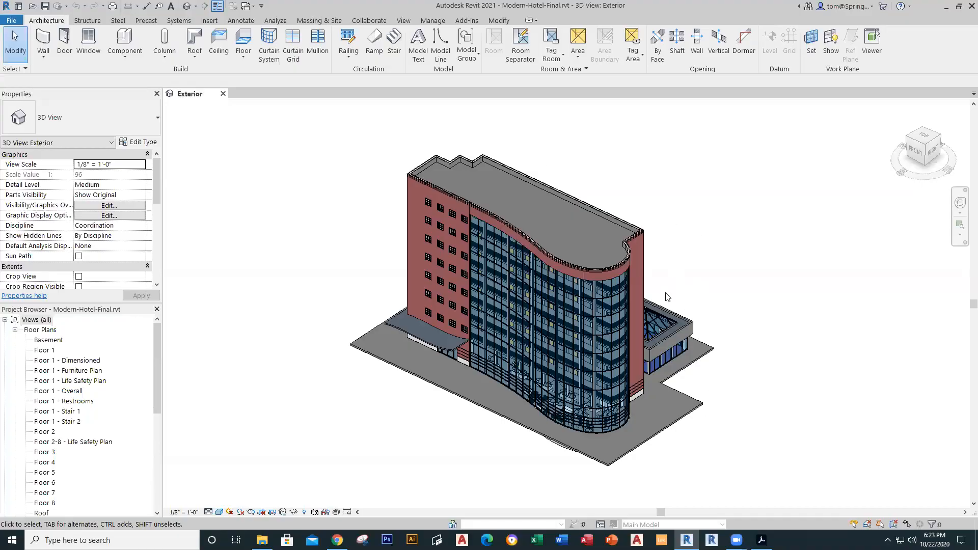
- Zoom in and out repeatedly on the hotel in the Exterior 3D view of Revit
{"action": "scroll", "coordinate": [662, 289], "scroll_direction": "up", "scroll_amount": 6}
{"action": "scroll", "coordinate": [662, 288], "scroll_direction": "down", "scroll_amount": 5}
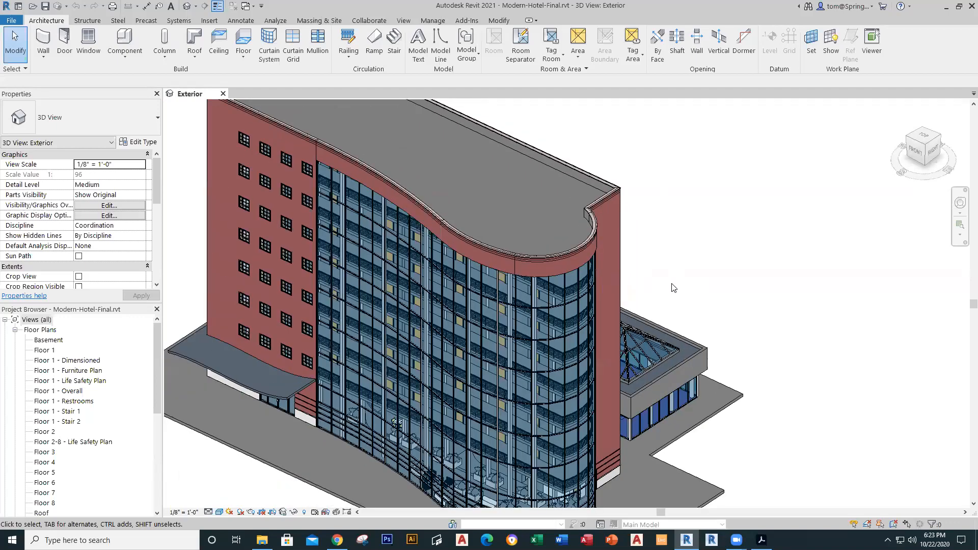
{"action": "scroll", "coordinate": [667, 290], "scroll_direction": "up", "scroll_amount": 5}
{"action": "scroll", "coordinate": [657, 288], "scroll_direction": "down", "scroll_amount": 6}
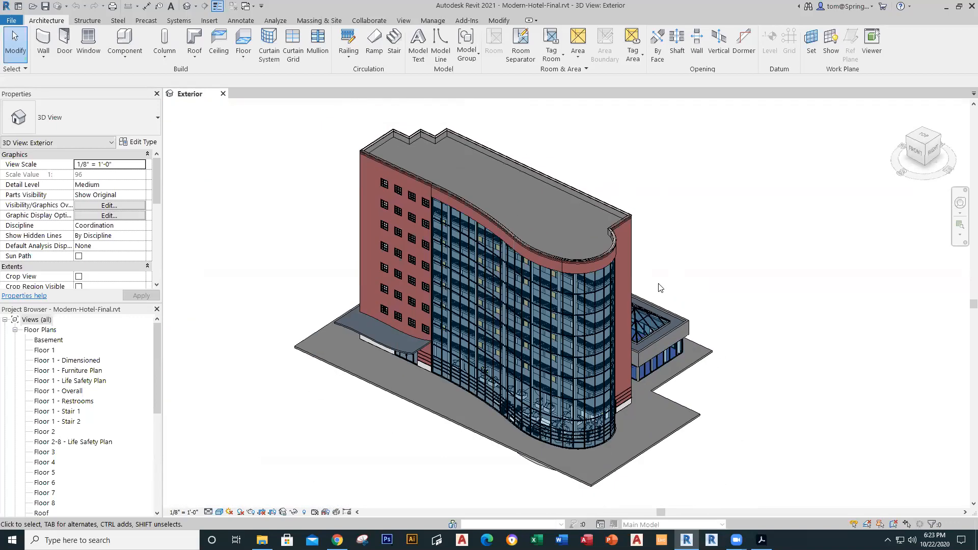
{"action": "scroll", "coordinate": [660, 287], "scroll_direction": "up", "scroll_amount": 5}
{"action": "scroll", "coordinate": [662, 290], "scroll_direction": "down", "scroll_amount": 6}
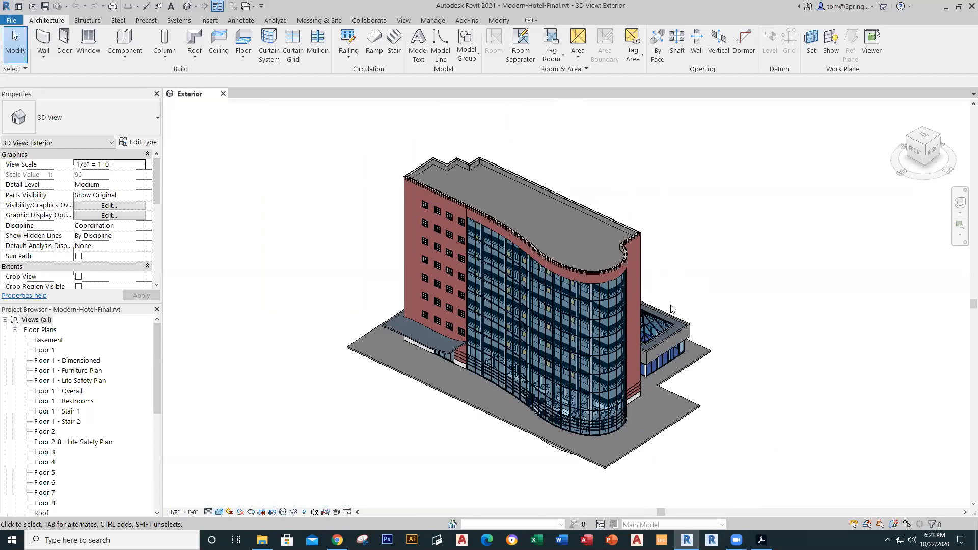
- Pan the hotel model and orbit around it to inspect its rear facade and roof from above
{"action": "mouse_move", "coordinate": [760, 360]}
{"action": "middle_mouse_down"}
{"action": "mouse_move", "coordinate": [576, 355]}
{"action": "mouse_move", "coordinate": [467, 376]}
{"action": "mouse_move", "coordinate": [838, 362]}
{"action": "mouse_move", "coordinate": [696, 378]}
{"action": "mouse_move", "coordinate": [766, 376]}
{"action": "middle_mouse_up"}
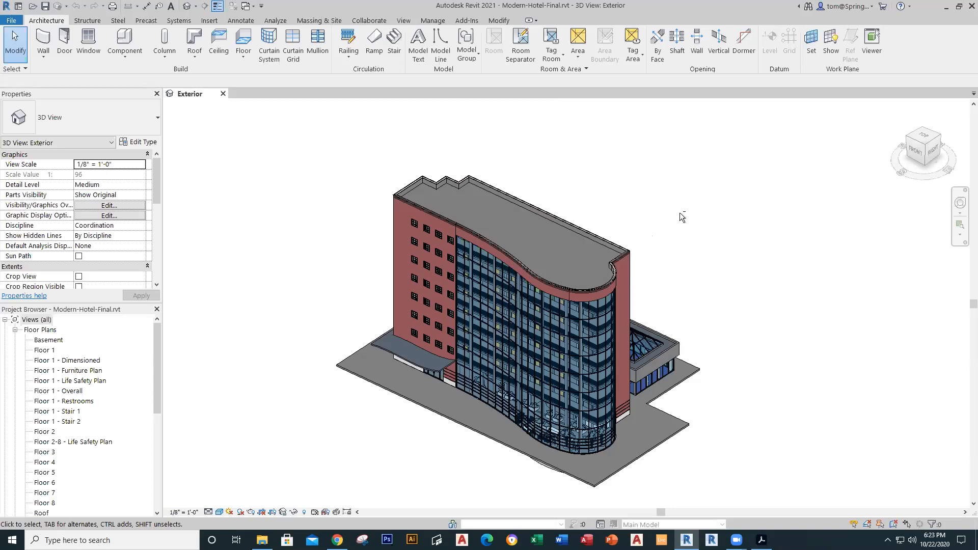
{"action": "middle_click_drag", "start_coordinate": [688, 218], "coordinate": [424, 297], "text": "shift"}
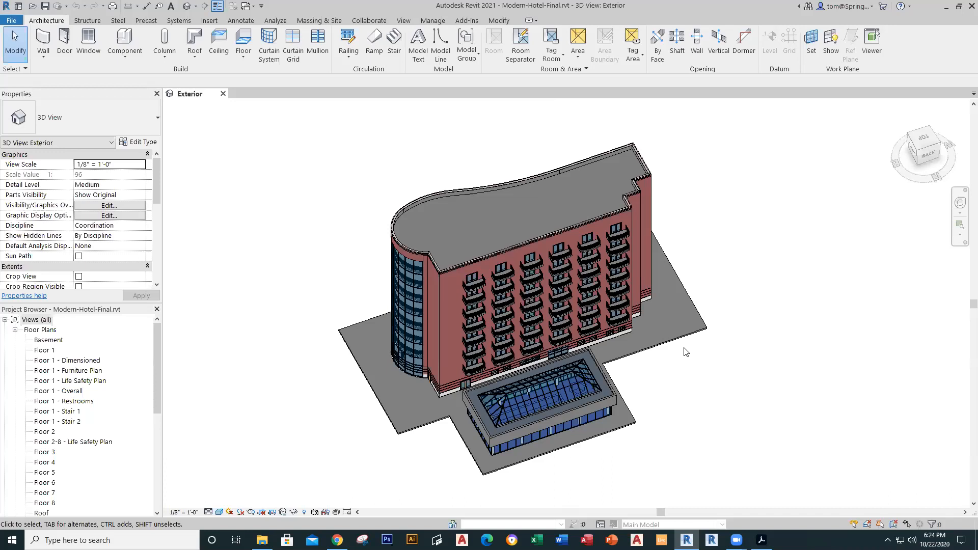
{"action": "middle_click_drag", "start_coordinate": [709, 367], "coordinate": [781, 385], "text": "shift"}
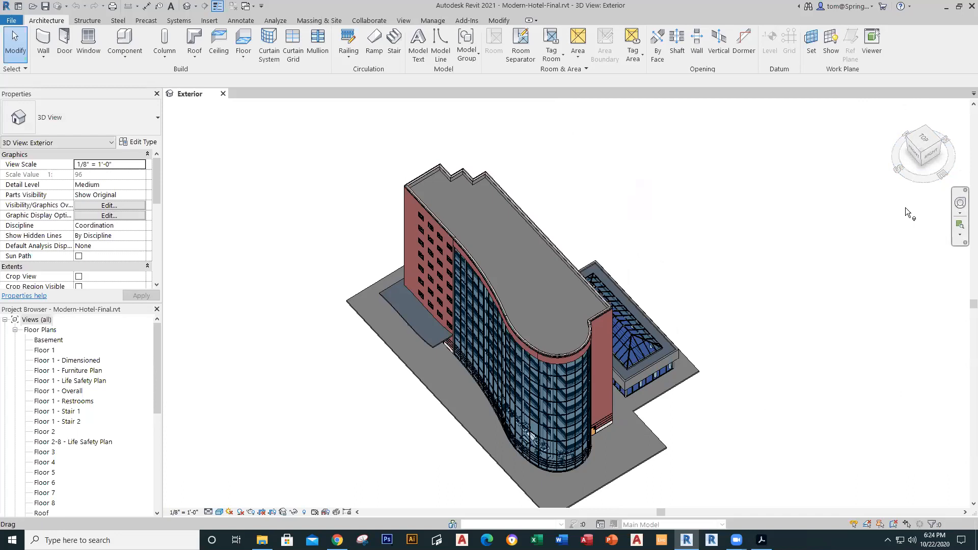
- Use the ViewCube to inspect the hotel from each upper isometric corner, finishing at the front-right corner
{"action": "left_click", "coordinate": [924, 155]}
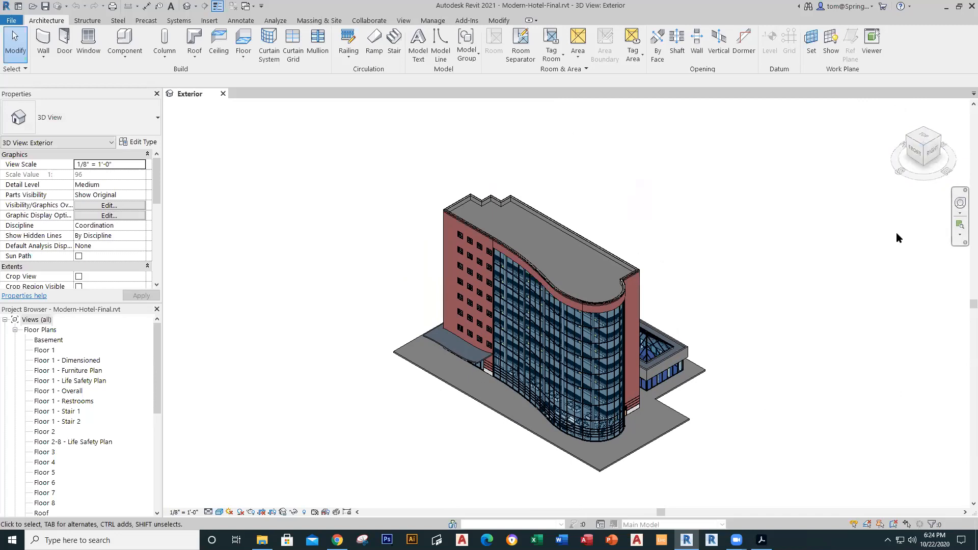
{"action": "left_click", "coordinate": [942, 138]}
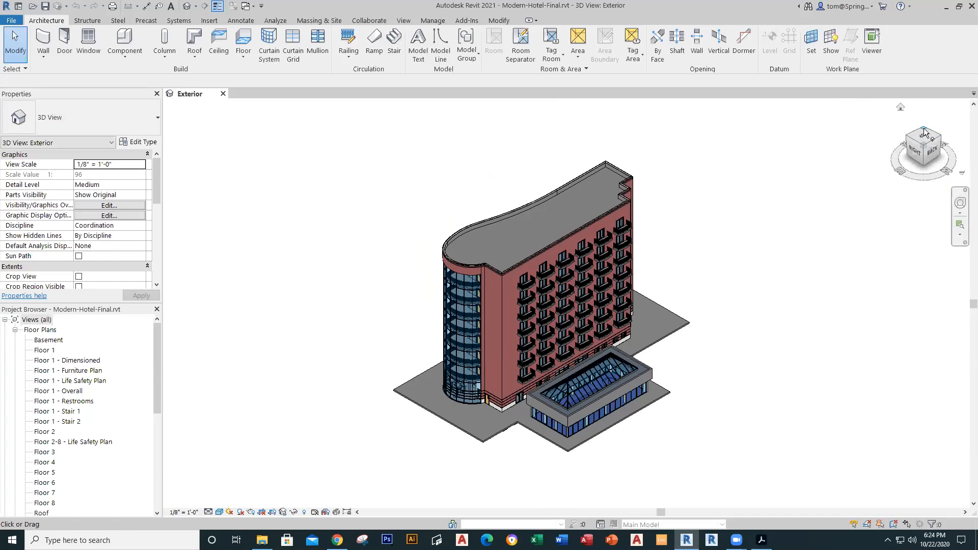
{"action": "left_click", "coordinate": [924, 131]}
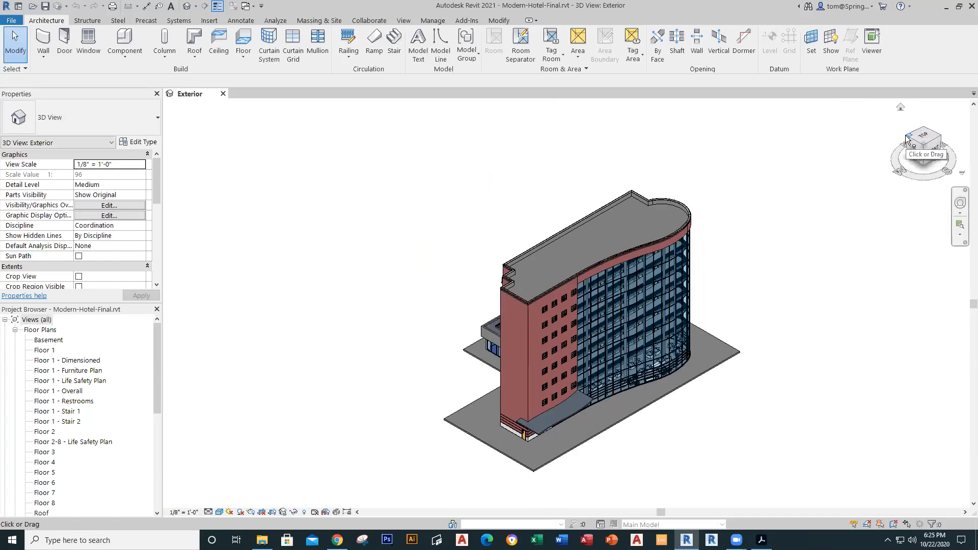
{"action": "left_click", "coordinate": [906, 138]}
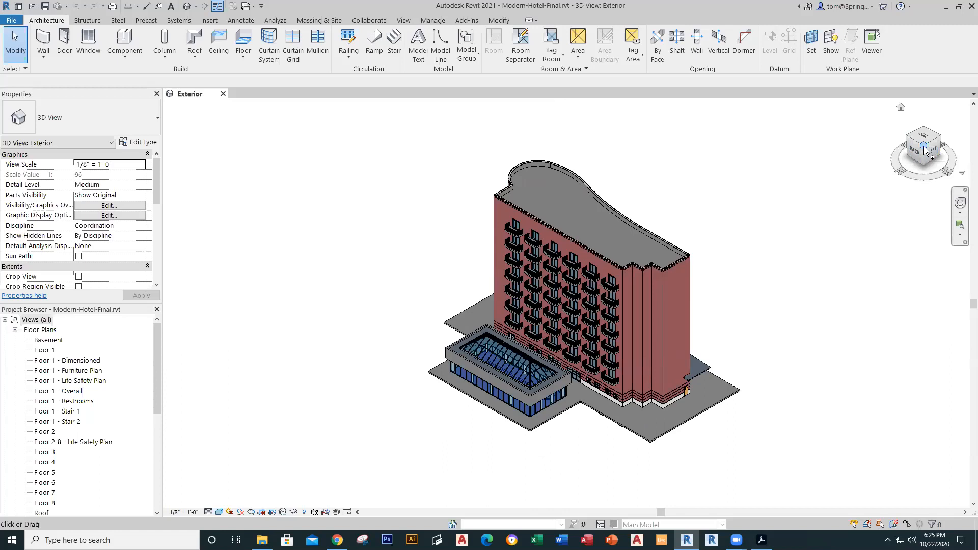
{"action": "left_click", "coordinate": [938, 135]}
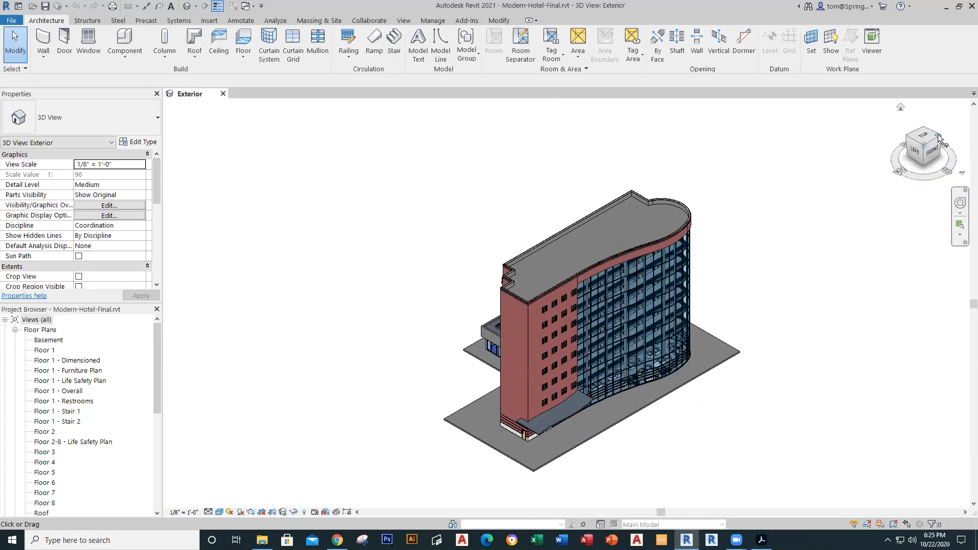
{"action": "left_click", "coordinate": [937, 136]}
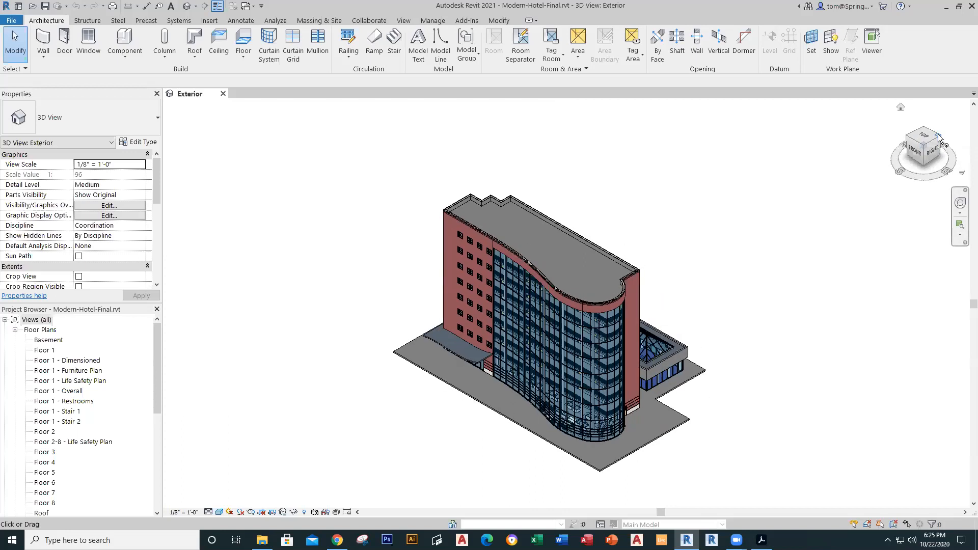
{"action": "scroll", "coordinate": [783, 388], "scroll_direction": "up", "scroll_amount": 3}
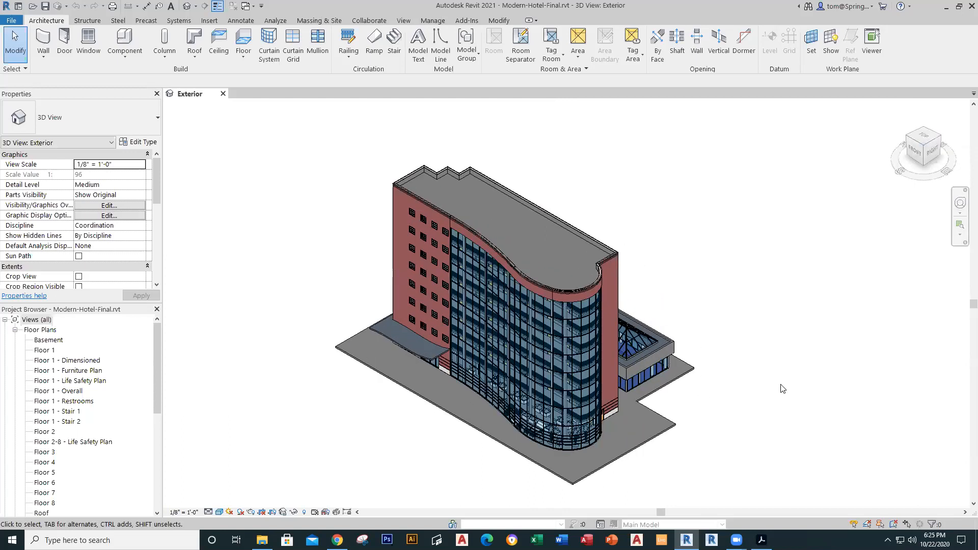
{"action": "middle_click_drag", "start_coordinate": [781, 384], "coordinate": [799, 381]}
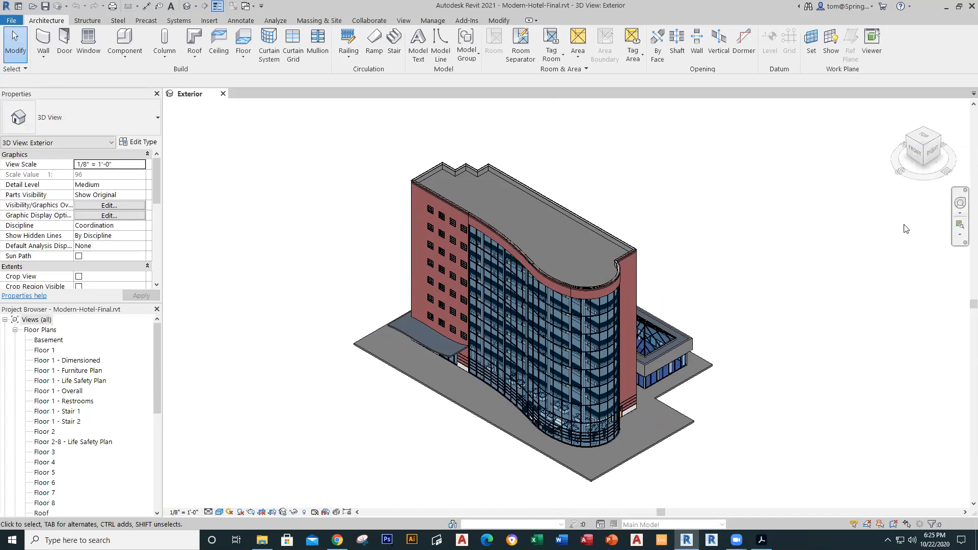
- Cycle the ViewCube through the front, right, back and left straight-on views of the hotel, ending at the front
{"action": "left_click", "coordinate": [914, 156]}
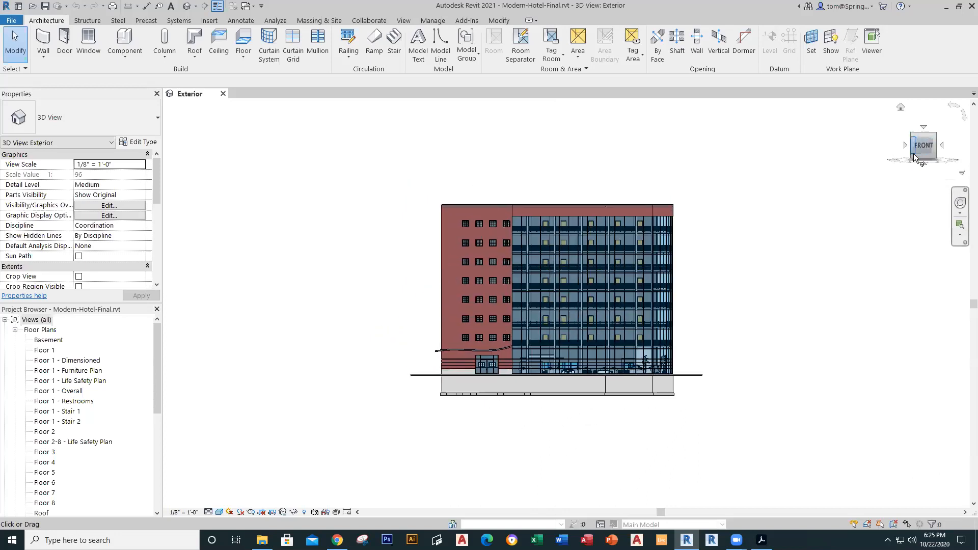
{"action": "scroll", "coordinate": [751, 299], "scroll_direction": "up", "scroll_amount": 2}
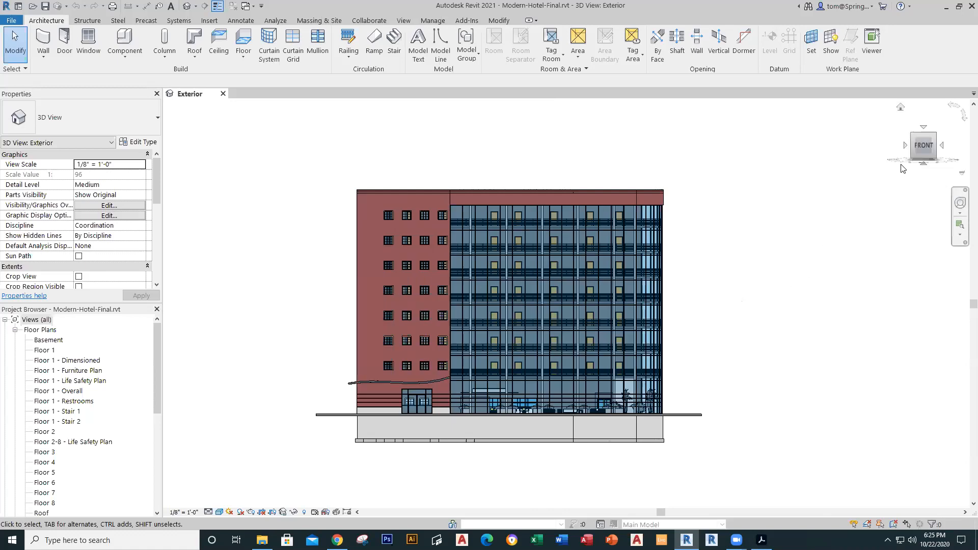
{"action": "left_click", "coordinate": [943, 150]}
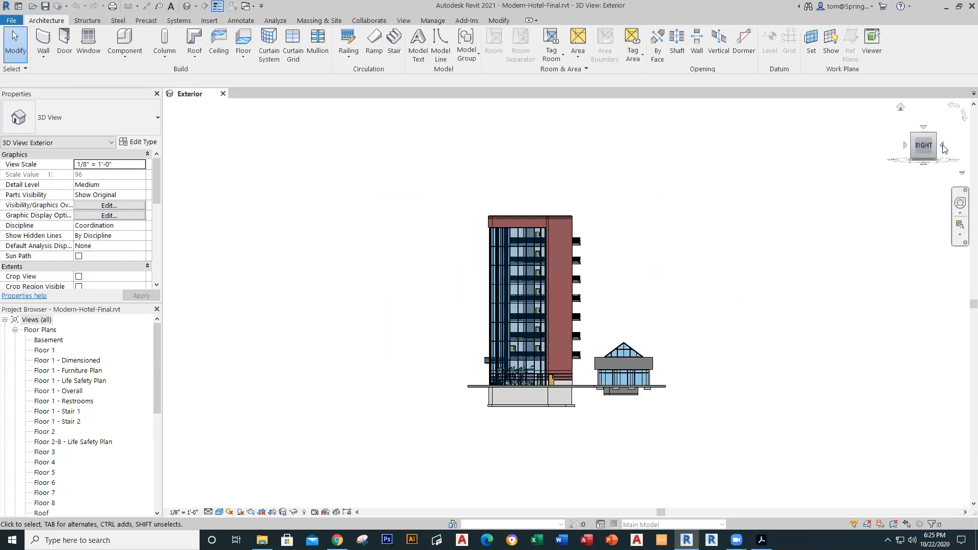
{"action": "left_click", "coordinate": [943, 148]}
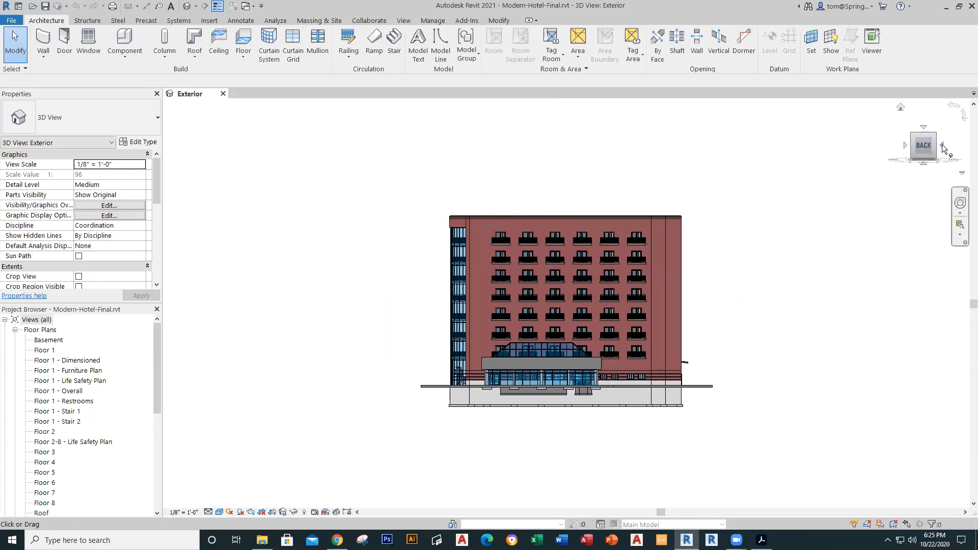
{"action": "left_click", "coordinate": [942, 148]}
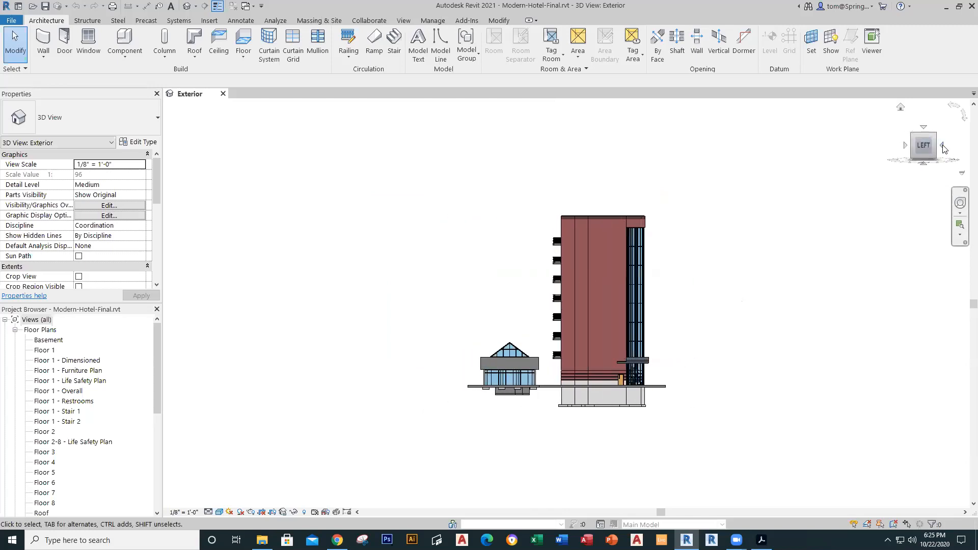
{"action": "left_click", "coordinate": [942, 146]}
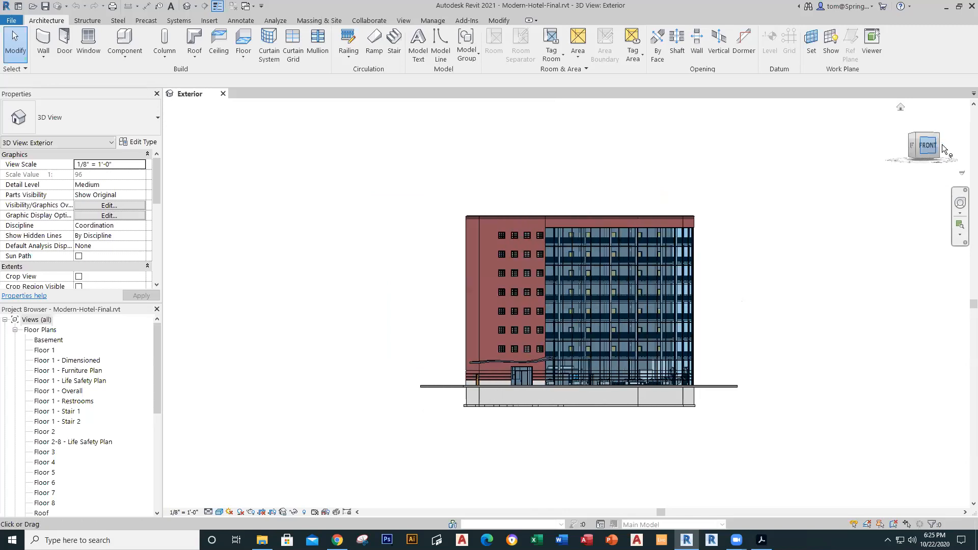
{"action": "left_click", "coordinate": [942, 145]}
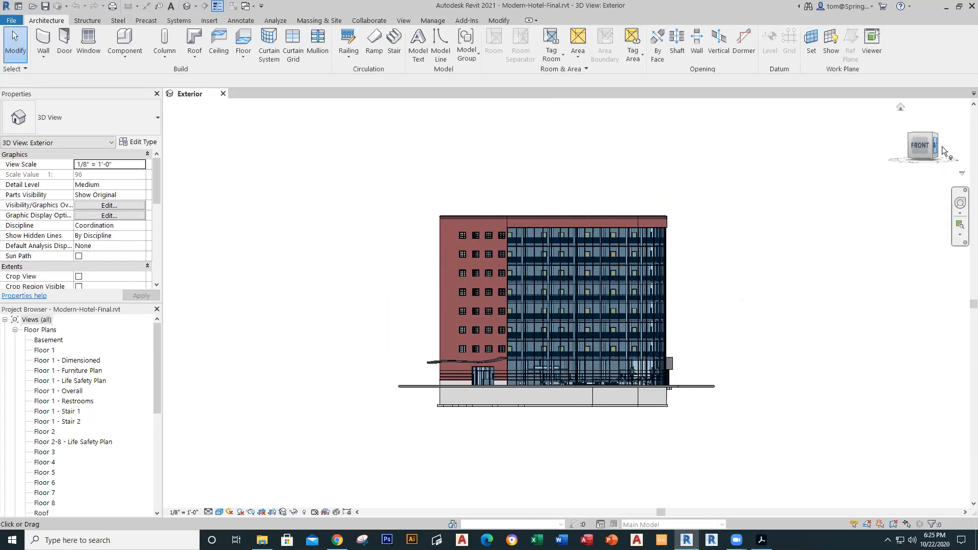
{"action": "left_click", "coordinate": [942, 145]}
{"action": "left_click", "coordinate": [942, 146]}
{"action": "left_click", "coordinate": [942, 146]}
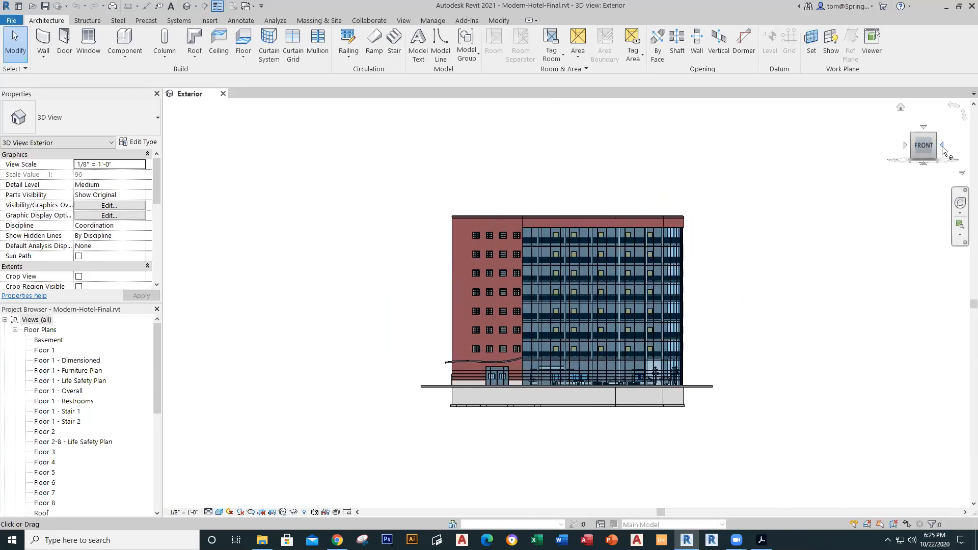
- Return from the front view to the isometric corner views and rotate through them to the top-front-right corner
{"action": "left_click", "coordinate": [912, 139]}
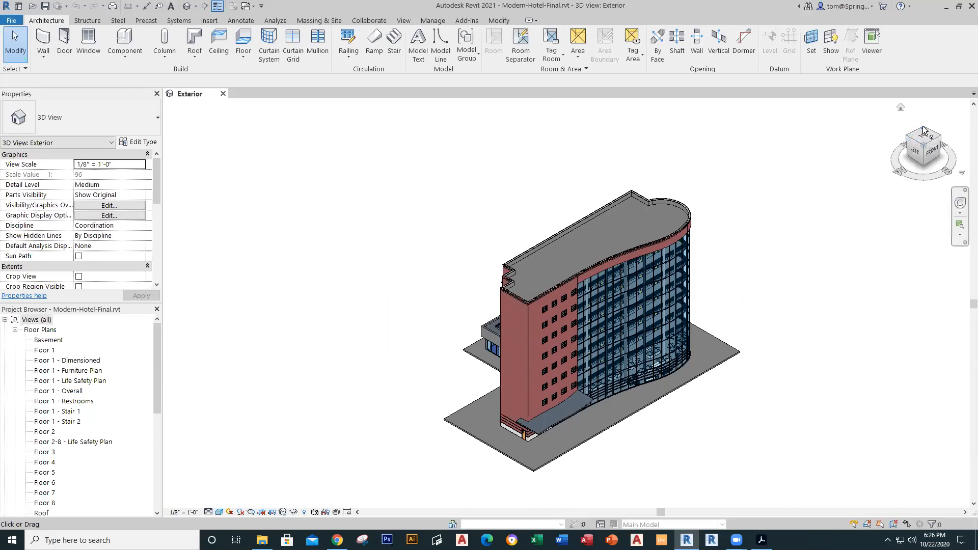
{"action": "left_click", "coordinate": [924, 132]}
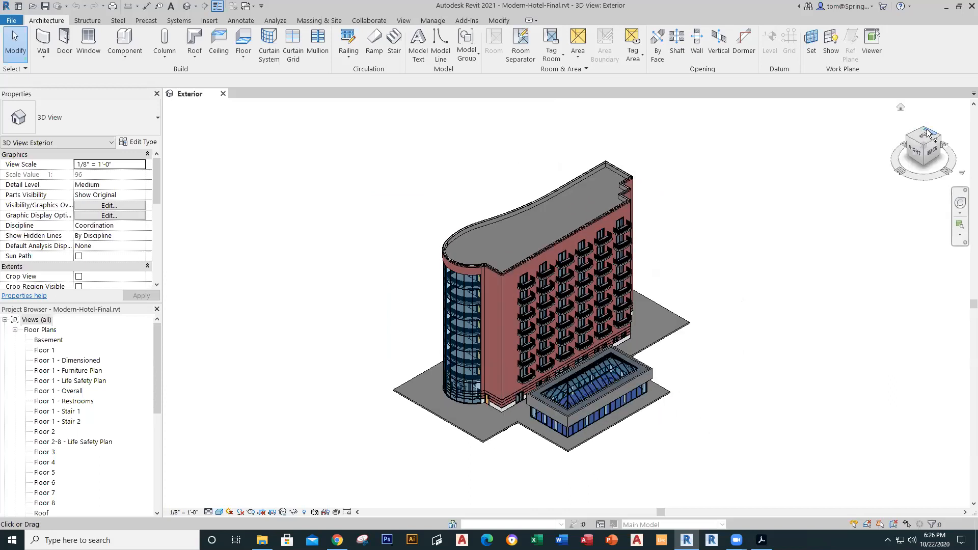
{"action": "left_click", "coordinate": [938, 137]}
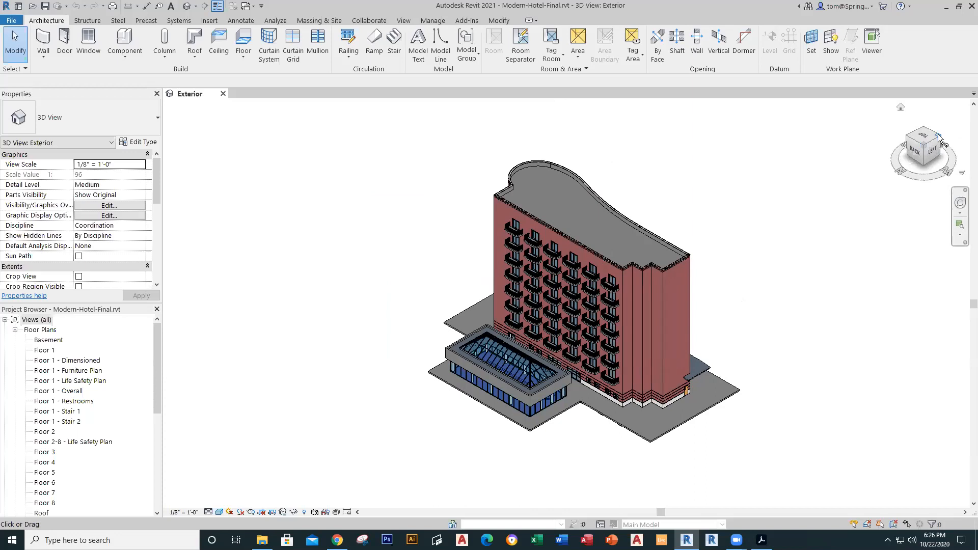
{"action": "left_click", "coordinate": [939, 138]}
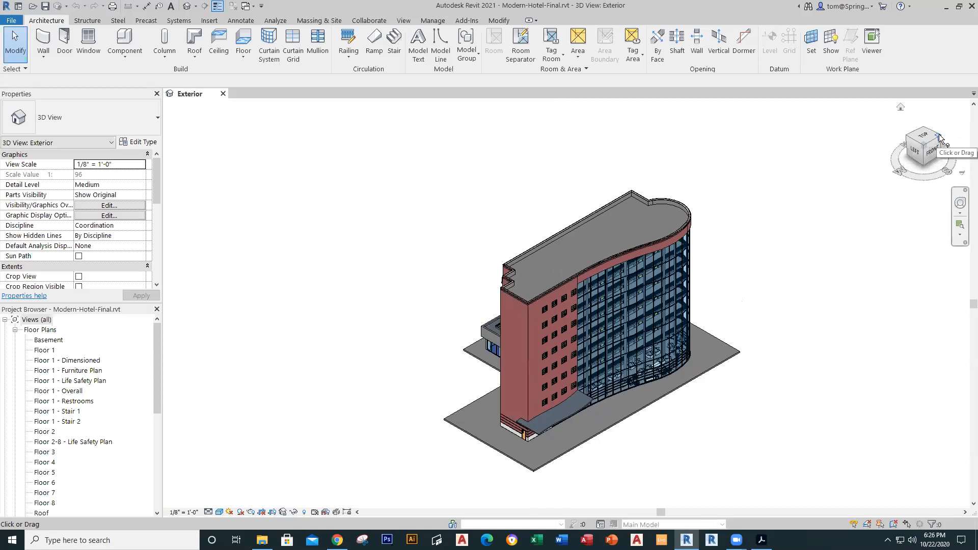
{"action": "left_click", "coordinate": [939, 137]}
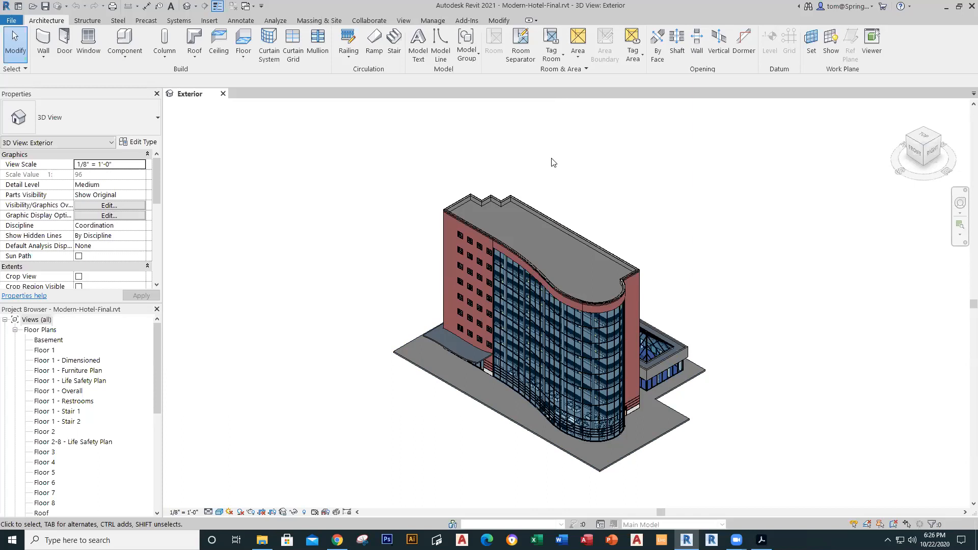
{"action": "mouse_move", "coordinate": [252, 492]}
{"action": "left_mouse_down"}
{"action": "mouse_move", "coordinate": [216, 479]}
{"action": "mouse_move", "coordinate": [162, 499]}
{"action": "mouse_move", "coordinate": [298, 522]}
{"action": "mouse_move", "coordinate": [401, 479]}
{"action": "mouse_move", "coordinate": [246, 497]}
{"action": "mouse_move", "coordinate": [285, 409]}
{"action": "left_mouse_up"}
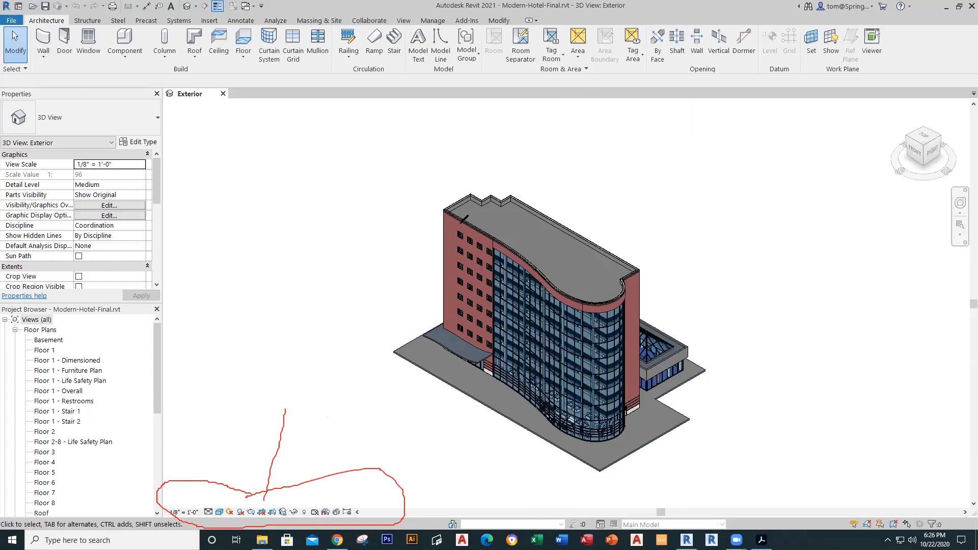
{"action": "mouse_move", "coordinate": [234, 517]}
{"action": "left_mouse_down"}
{"action": "mouse_move", "coordinate": [227, 499]}
{"action": "mouse_move", "coordinate": [208, 510]}
{"action": "mouse_move", "coordinate": [244, 513]}
{"action": "mouse_move", "coordinate": [216, 509]}
{"action": "mouse_move", "coordinate": [248, 350]}
{"action": "left_mouse_up"}
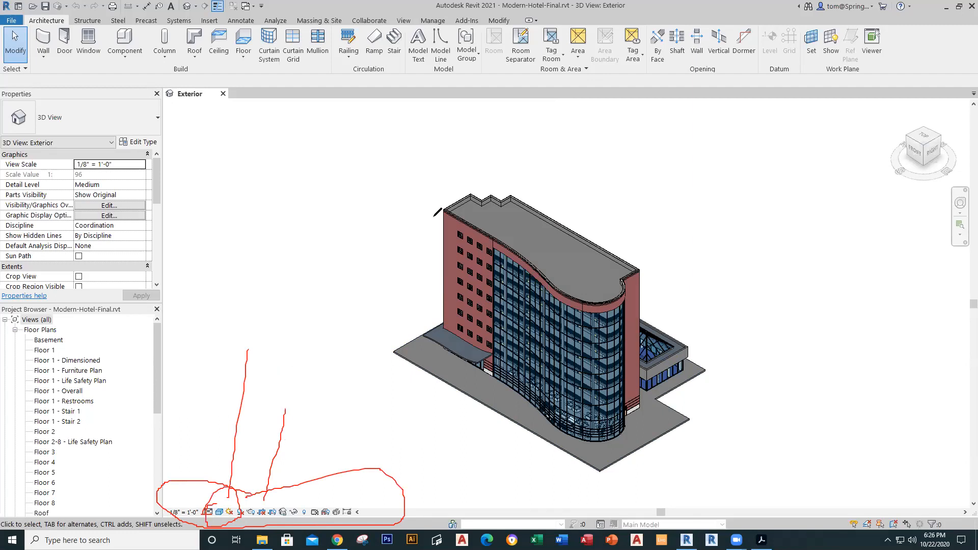
{"action": "key", "text": "Escape"}
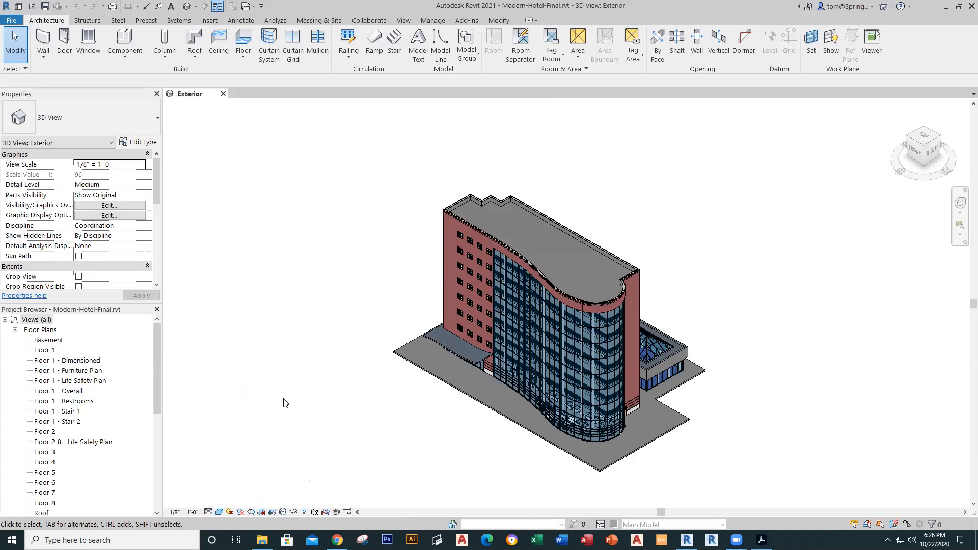
- Apply the Consistent Colors visual style to the exterior 3D view, then switch it to Shaded and inspect the hotel
{"action": "left_click", "coordinate": [219, 511]}
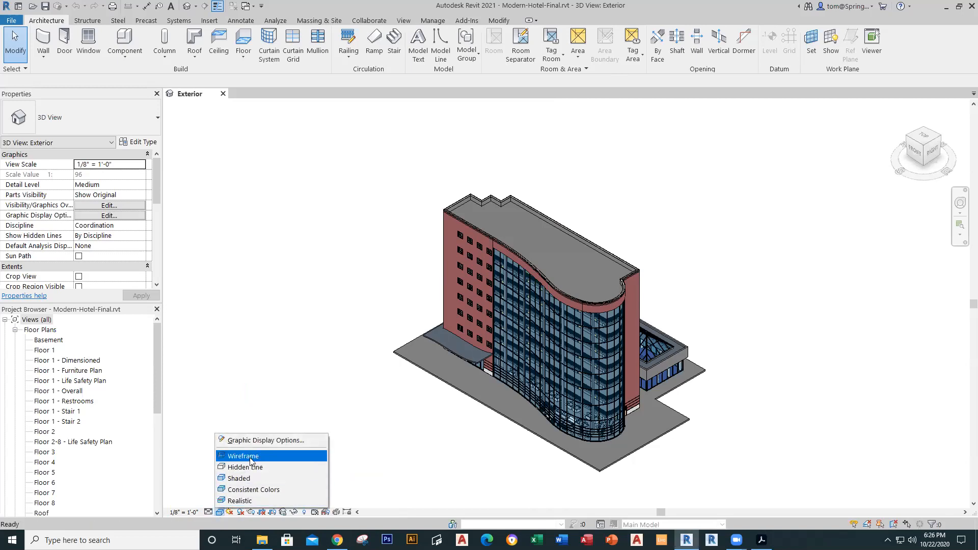
{"action": "left_click", "coordinate": [256, 490]}
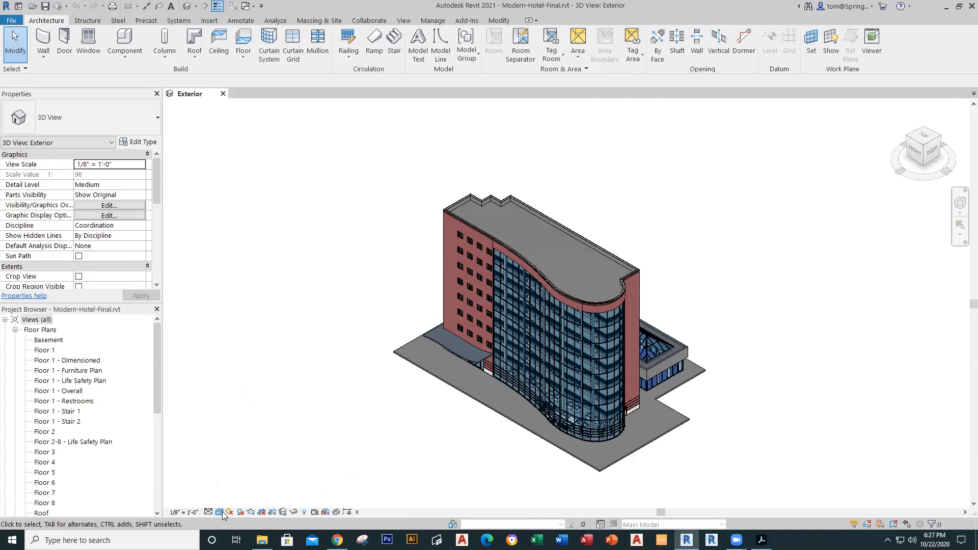
{"action": "left_click", "coordinate": [221, 512]}
{"action": "left_click", "coordinate": [230, 478]}
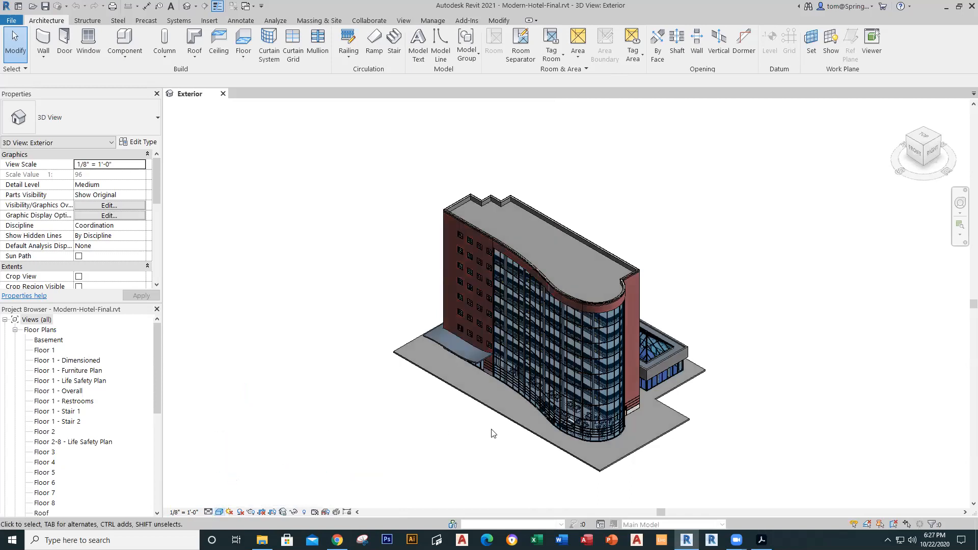
{"action": "scroll", "coordinate": [703, 458], "scroll_direction": "up", "scroll_amount": 2}
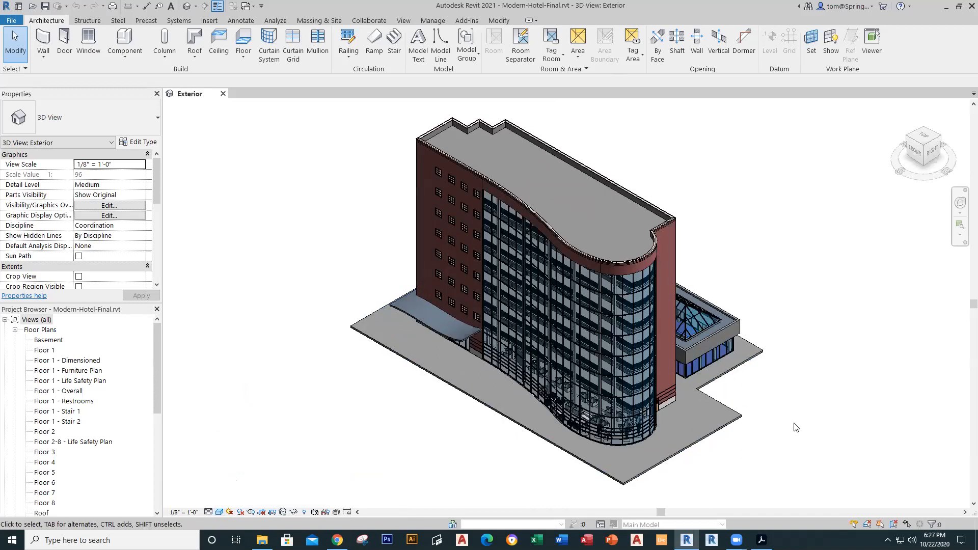
{"action": "scroll", "coordinate": [796, 427], "scroll_direction": "up", "scroll_amount": 1}
{"action": "scroll", "coordinate": [796, 426], "scroll_direction": "down", "scroll_amount": 2}
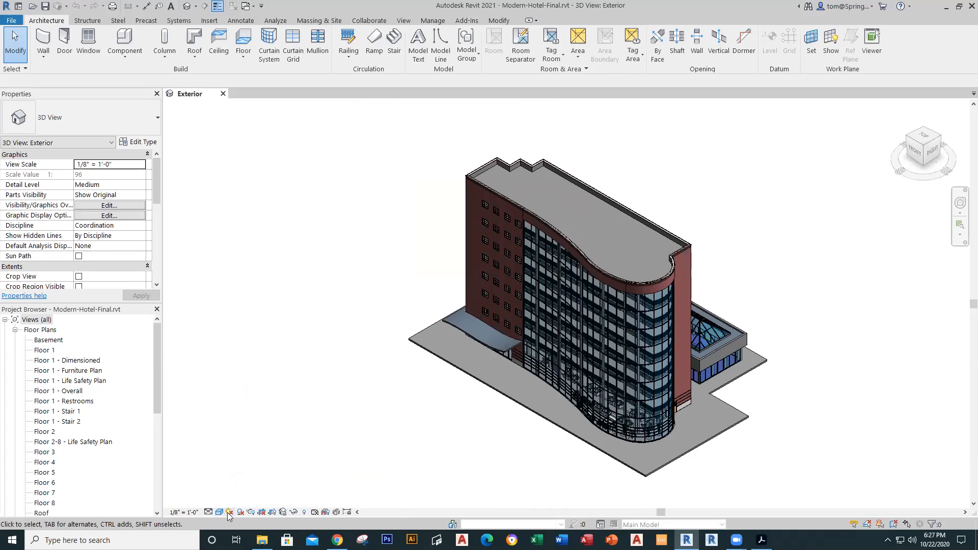
- Switch the exterior 3D view to the Realistic visual style and inspect the ground floor through the curved curtain wall
{"action": "left_click", "coordinate": [219, 512]}
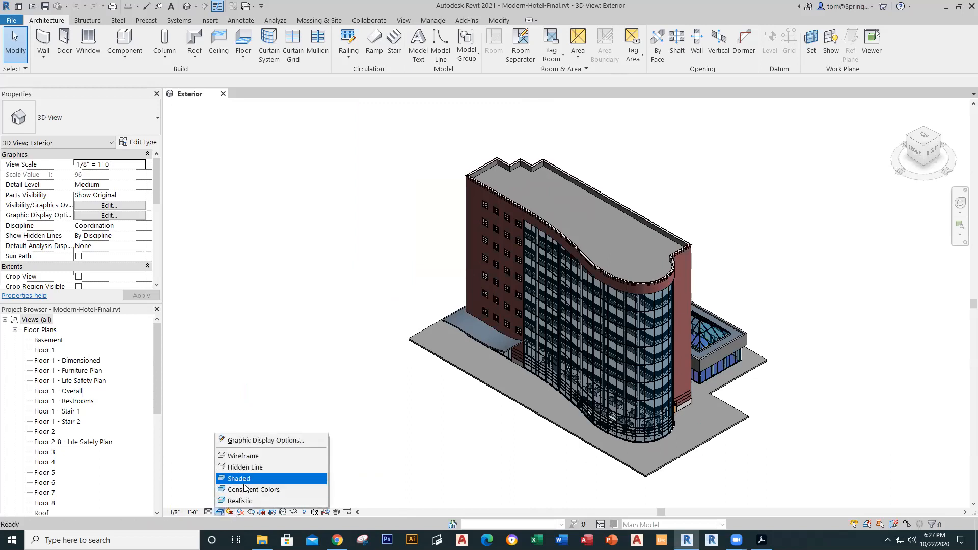
{"action": "left_click", "coordinate": [248, 502]}
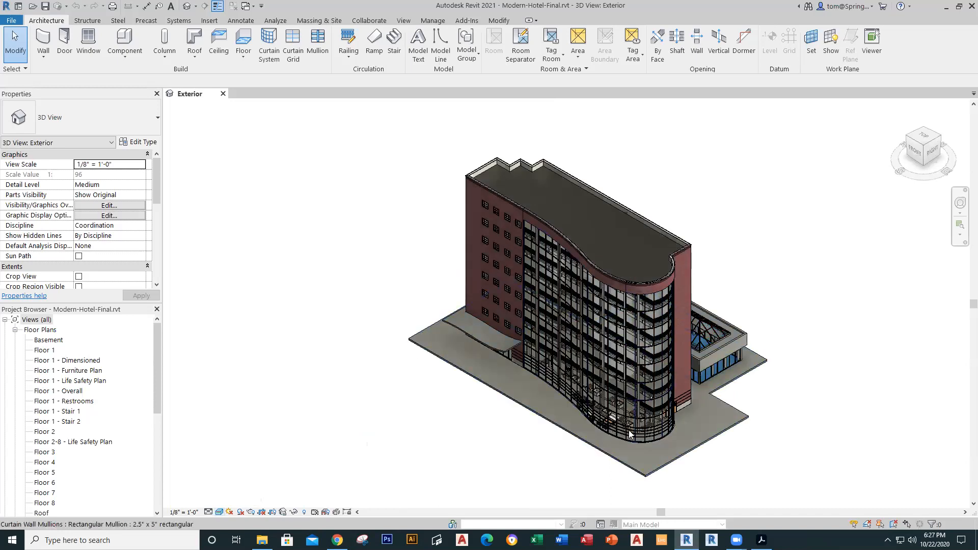
{"action": "scroll", "coordinate": [638, 421], "scroll_direction": "up", "scroll_amount": 4}
{"action": "scroll", "coordinate": [637, 421], "scroll_direction": "up", "scroll_amount": 5}
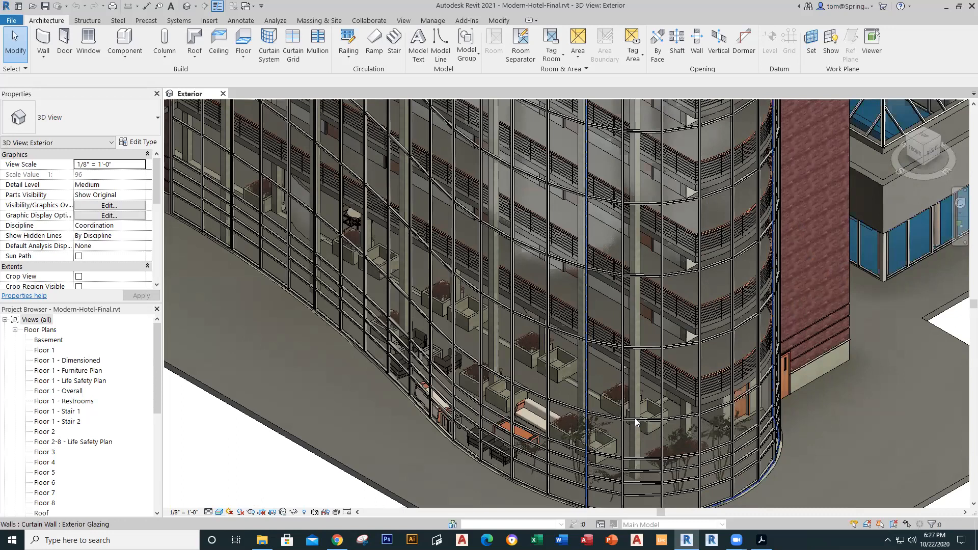
{"action": "scroll", "coordinate": [635, 421], "scroll_direction": "down", "scroll_amount": 8}
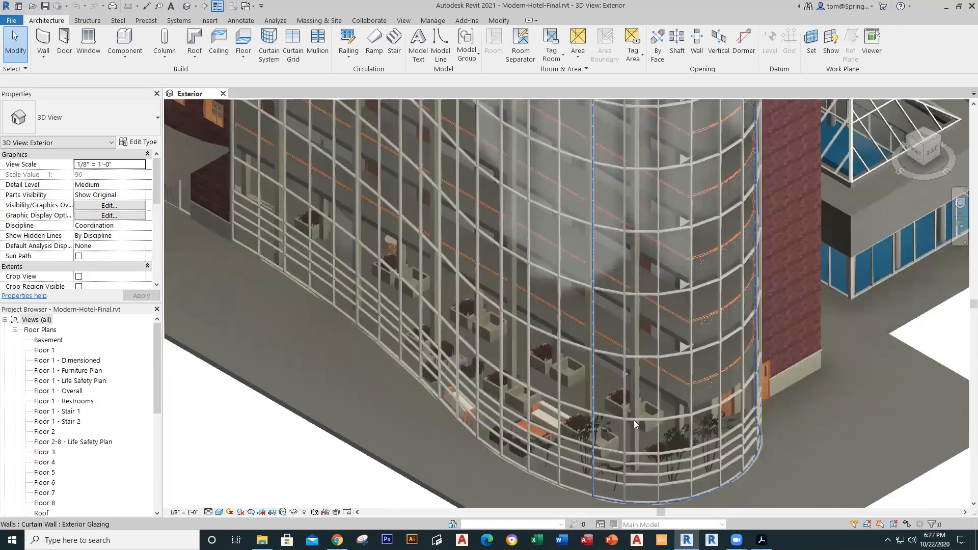
{"action": "scroll", "coordinate": [635, 424], "scroll_direction": "down", "scroll_amount": 5}
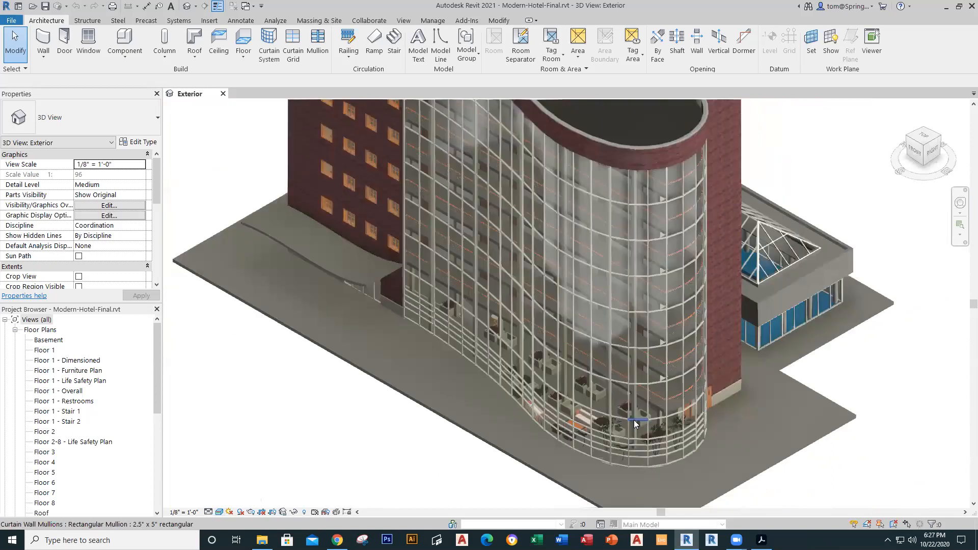
{"action": "scroll", "coordinate": [635, 423], "scroll_direction": "down", "scroll_amount": 3}
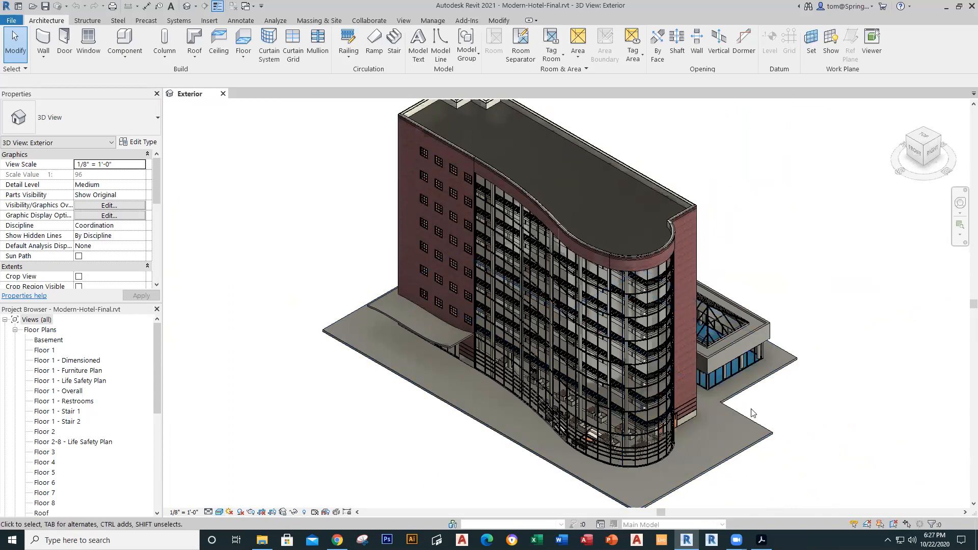
- Set the exterior 3D view's visual style back to Consistent Colors
{"action": "left_click", "coordinate": [220, 512]}
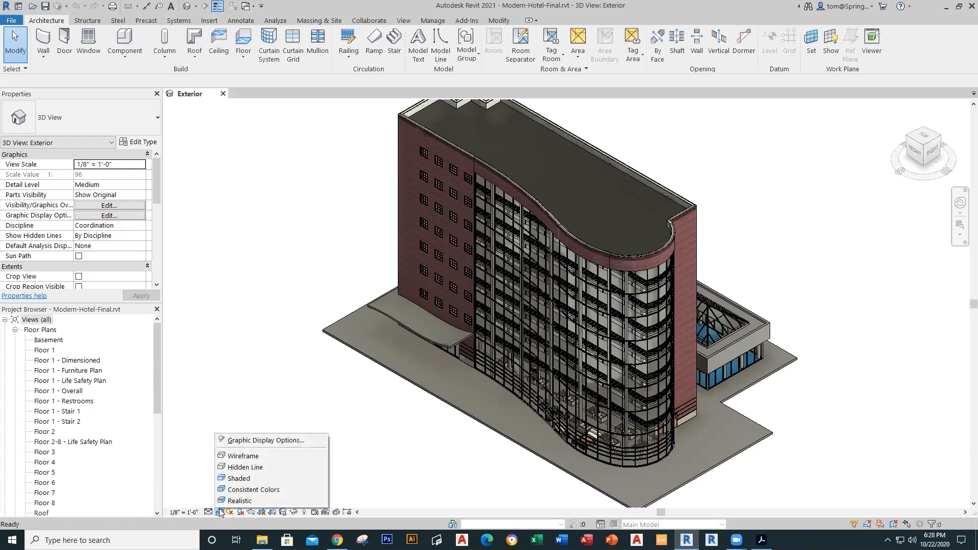
{"action": "left_click", "coordinate": [248, 490]}
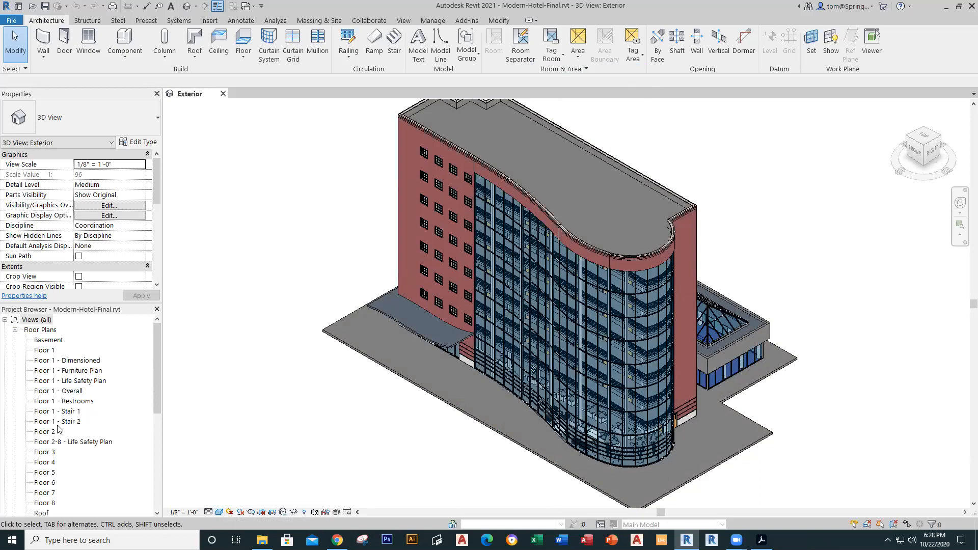
- Open the Floor 1 floor plan at the Reception and Office rooms
{"action": "left_click", "coordinate": [45, 350]}
{"action": "double_click", "coordinate": [45, 351]}
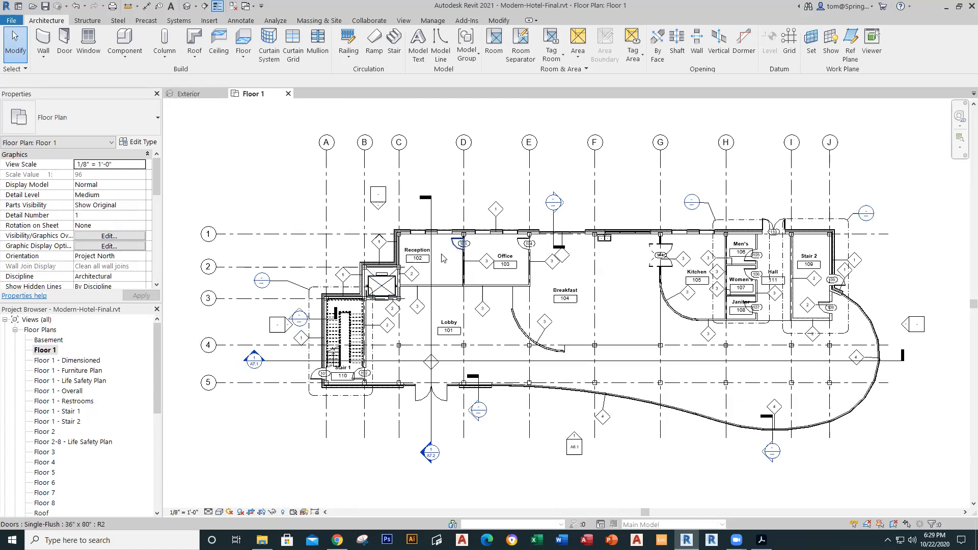
{"action": "scroll", "coordinate": [430, 263], "scroll_direction": "up", "scroll_amount": 4}
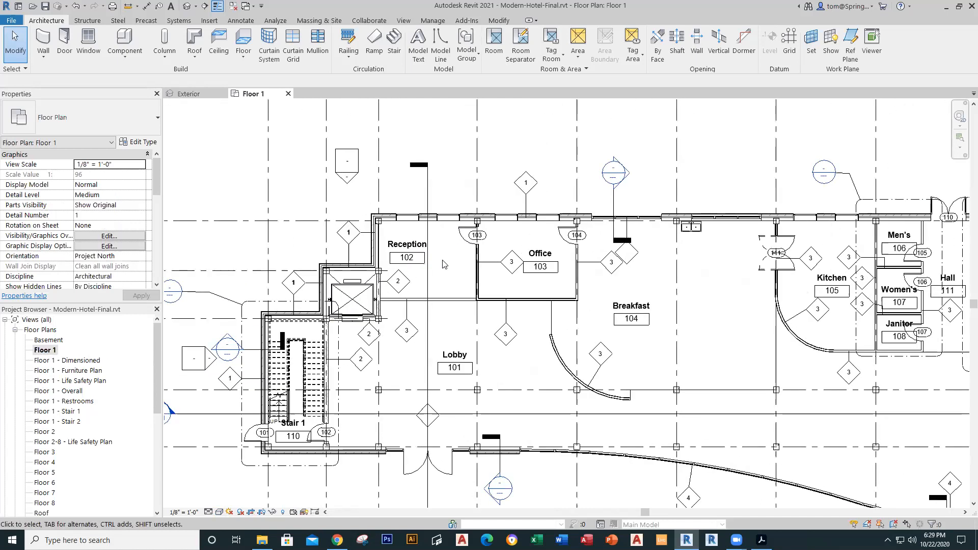
{"action": "scroll", "coordinate": [443, 264], "scroll_direction": "up", "scroll_amount": 1}
{"action": "scroll", "coordinate": [442, 264], "scroll_direction": "up", "scroll_amount": 2}
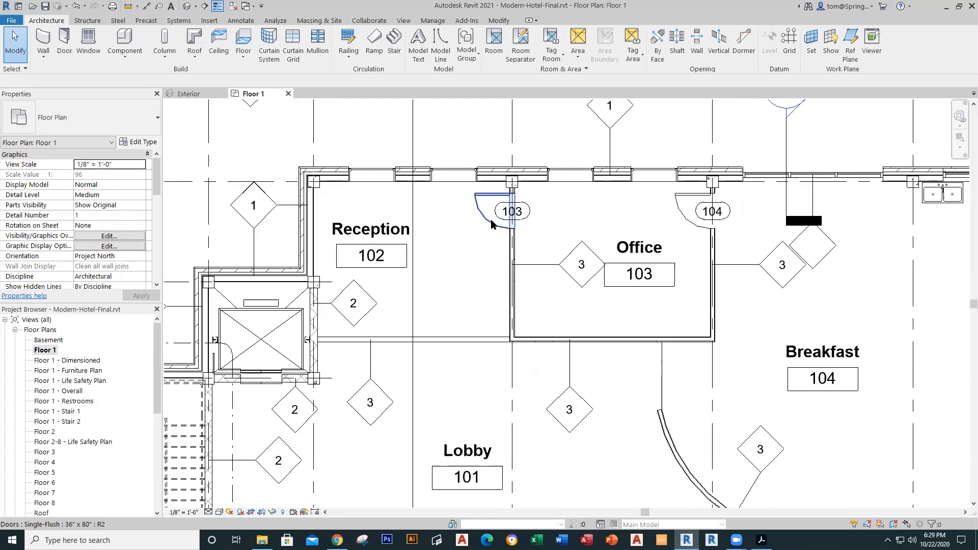
- Select door 103 between Reception and Office and review all of its instance properties
{"action": "left_click", "coordinate": [491, 225]}
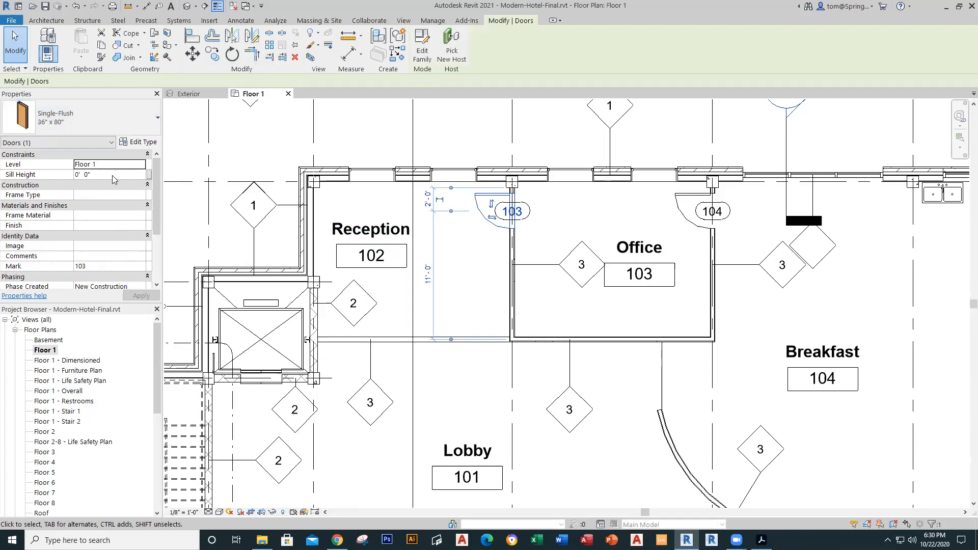
{"action": "left_click_drag", "start_coordinate": [157, 176], "coordinate": [164, 222]}
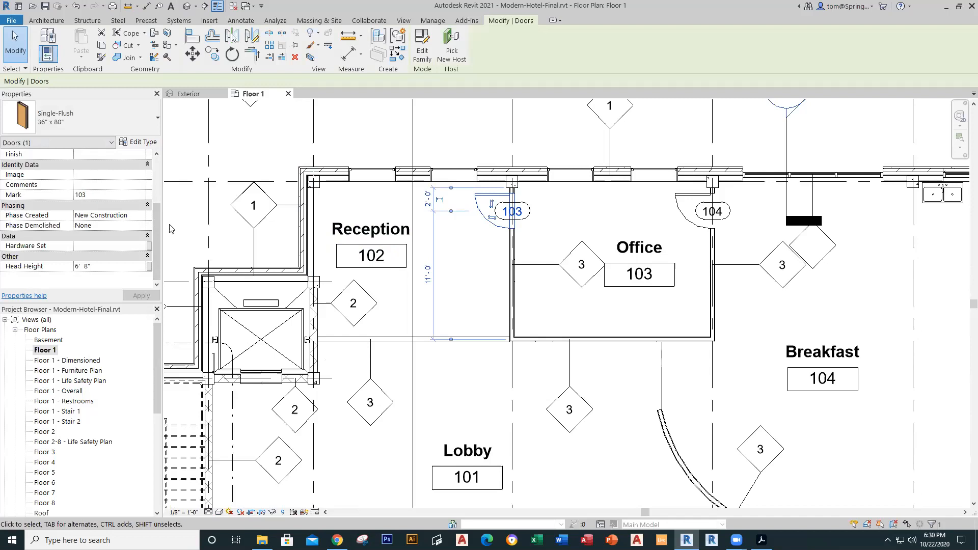
{"action": "left_click_drag", "start_coordinate": [156, 227], "coordinate": [157, 182]}
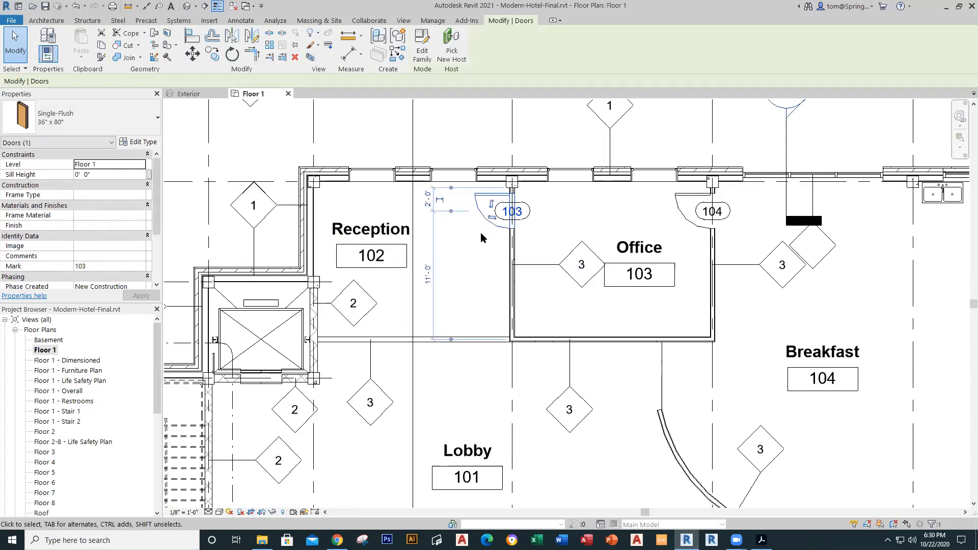
- Try the Single-Flush 24" x 80" type on door 103 and return the door to 36" x 80"
{"action": "left_click", "coordinate": [157, 121]}
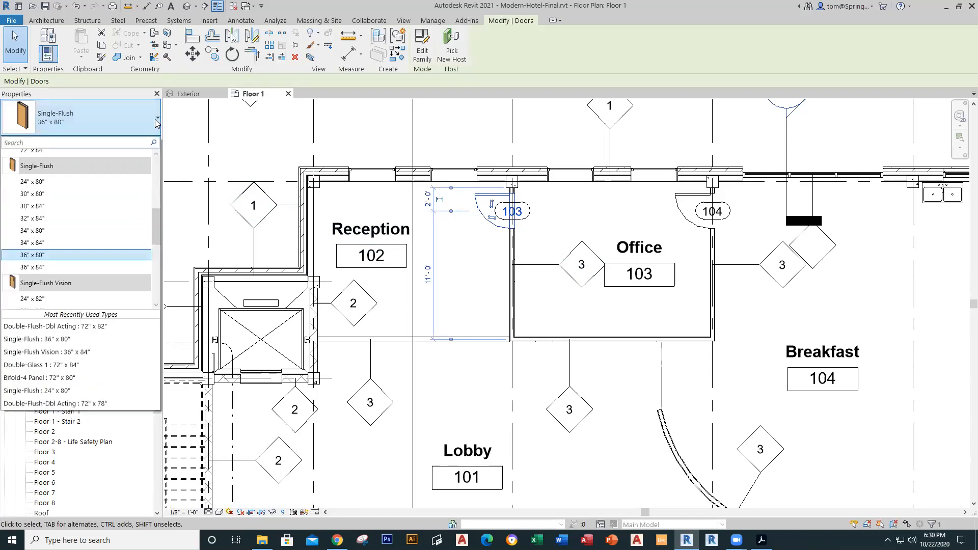
{"action": "left_click", "coordinate": [65, 182]}
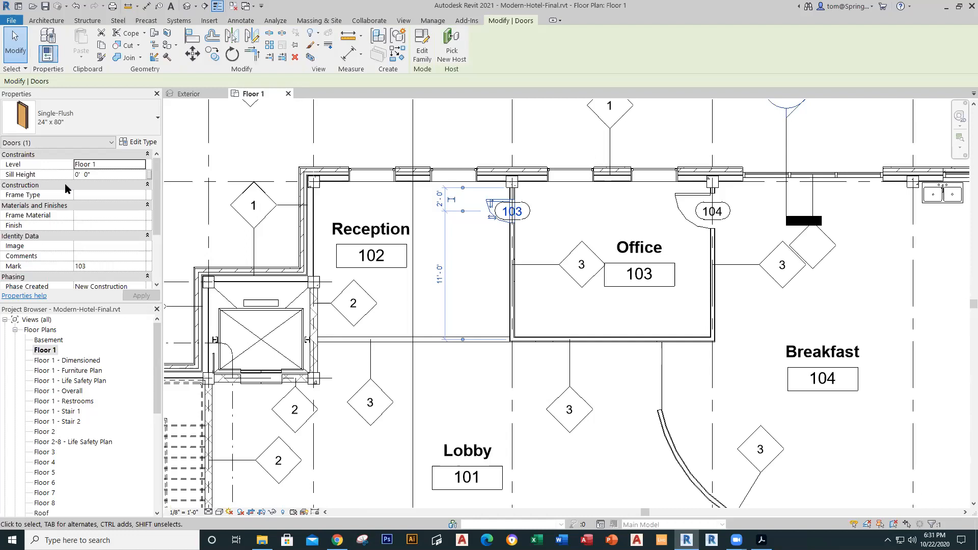
{"action": "left_click", "coordinate": [157, 127]}
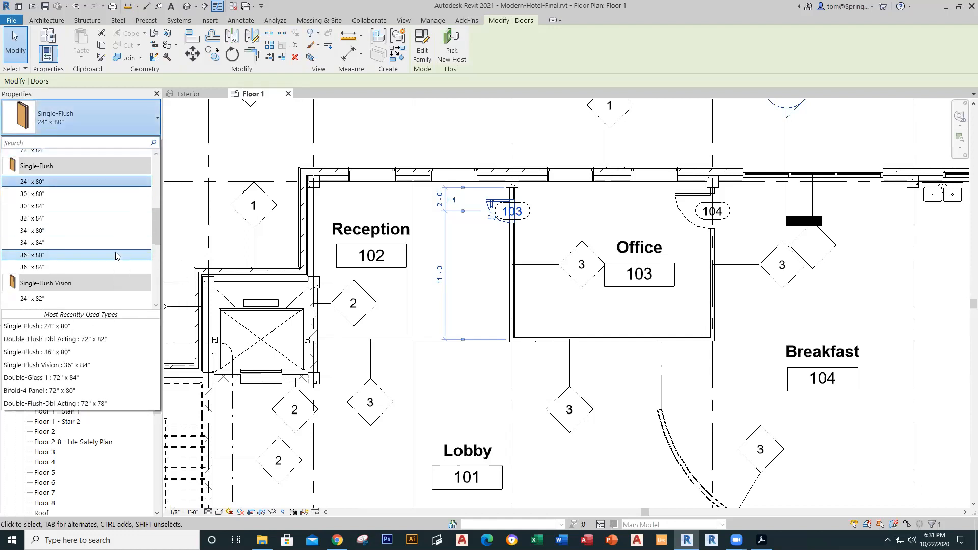
{"action": "left_click", "coordinate": [117, 255]}
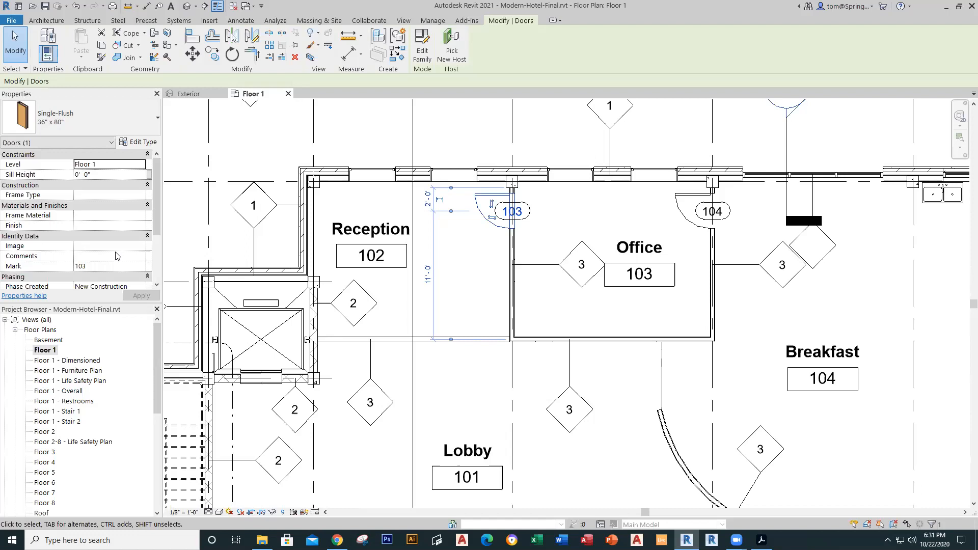
- Browse the Single-Flush and Single-Flush Vision sizes available for door 103, keeping its current type
{"action": "left_click", "coordinate": [159, 127]}
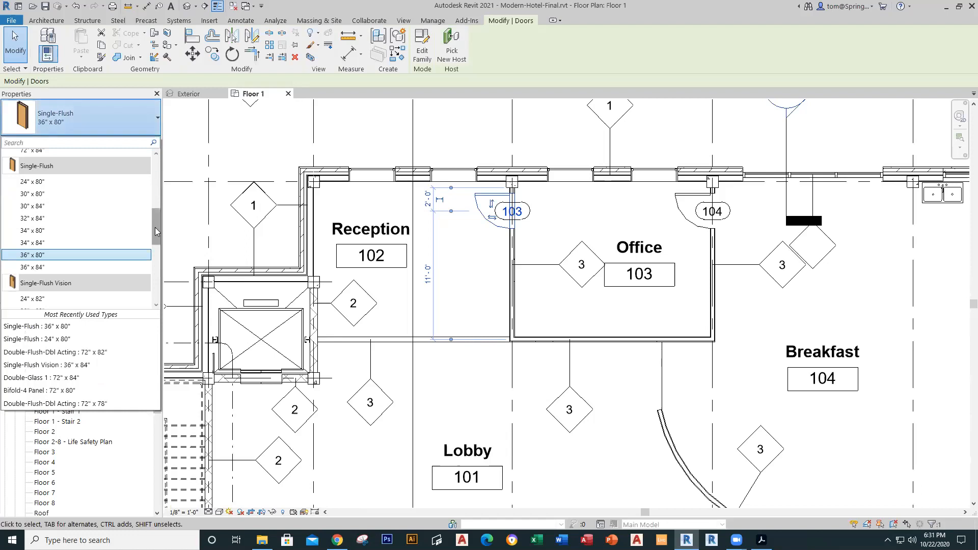
{"action": "mouse_move", "coordinate": [155, 228]}
{"action": "left_mouse_down"}
{"action": "mouse_move", "coordinate": [169, 289]}
{"action": "mouse_move", "coordinate": [149, 165]}
{"action": "mouse_move", "coordinate": [154, 258]}
{"action": "mouse_move", "coordinate": [154, 236]}
{"action": "left_mouse_up"}
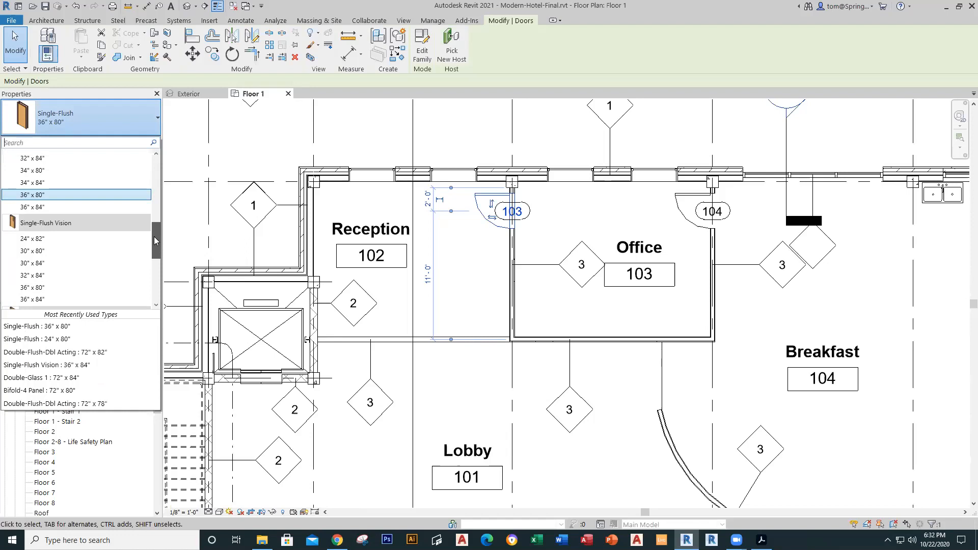
{"action": "left_click", "coordinate": [55, 214]}
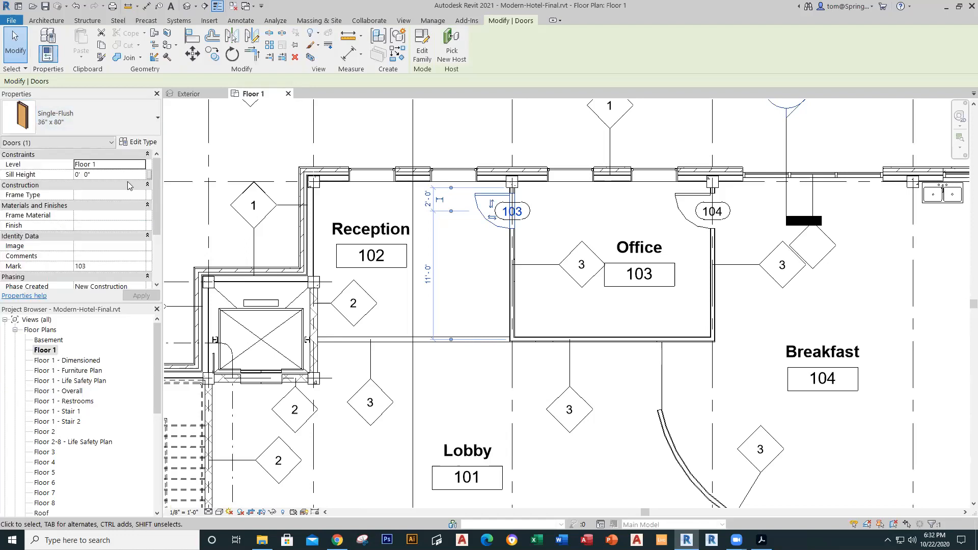
- Open the type properties of door 103, enlarge the dialog to show more parameters, and examine the Fire Rating
{"action": "left_click", "coordinate": [136, 145]}
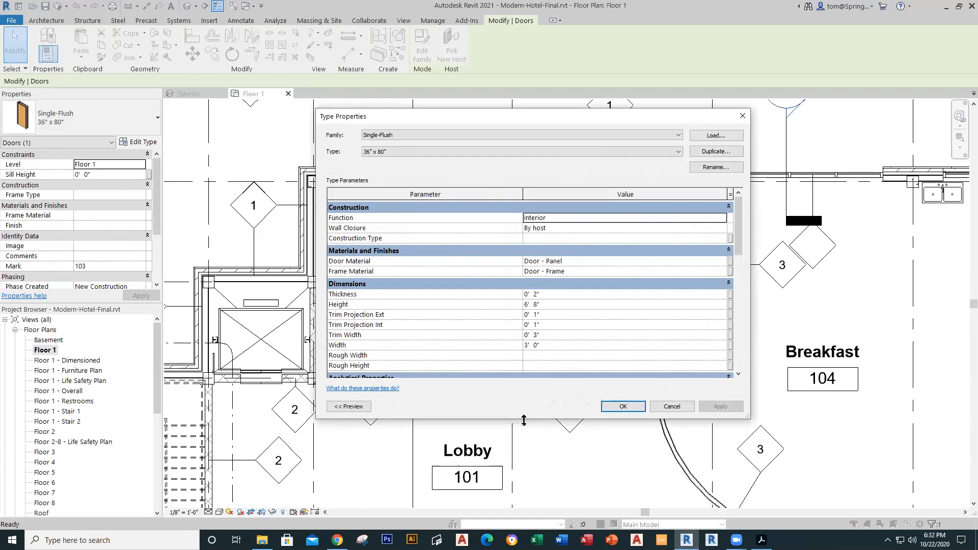
{"action": "left_click_drag", "start_coordinate": [523, 420], "coordinate": [523, 548]}
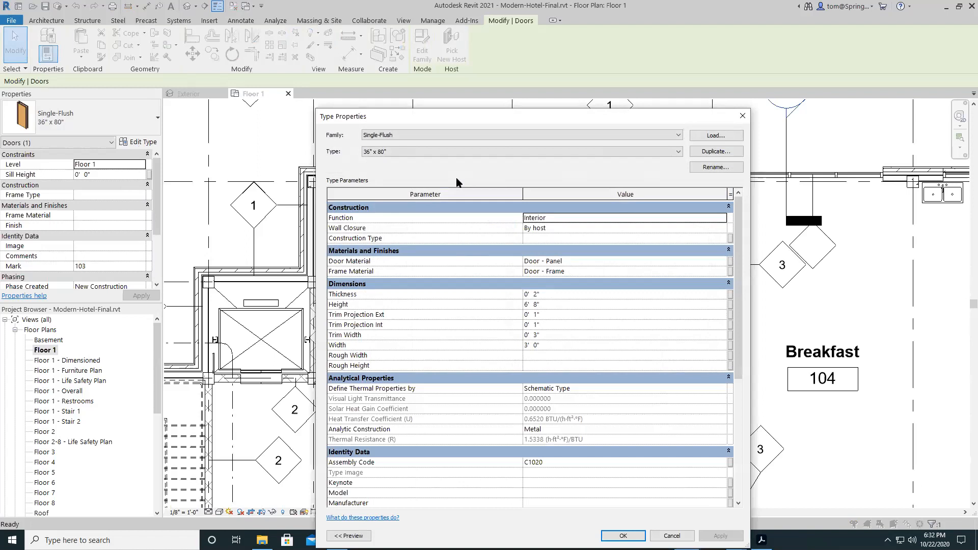
{"action": "left_click_drag", "start_coordinate": [461, 109], "coordinate": [474, 1]}
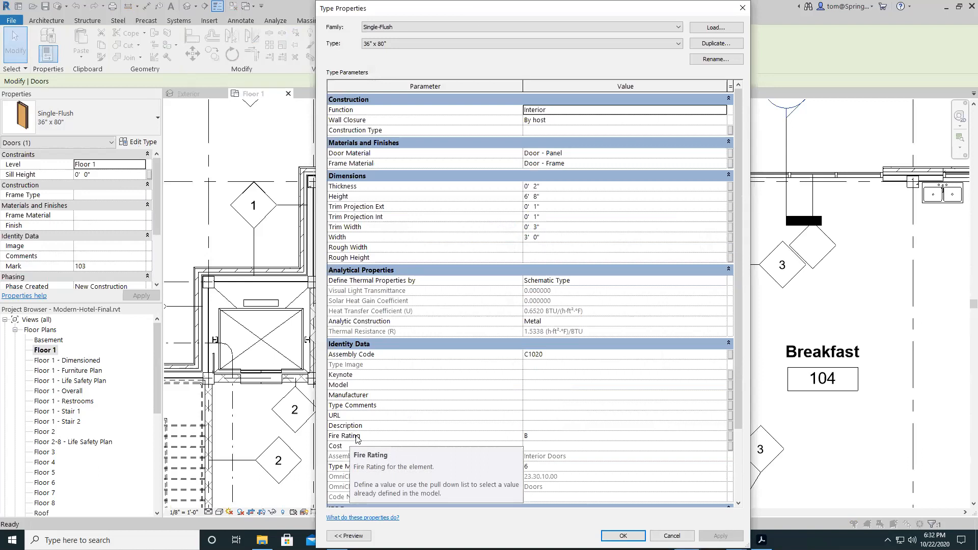
{"action": "left_click", "coordinate": [535, 436]}
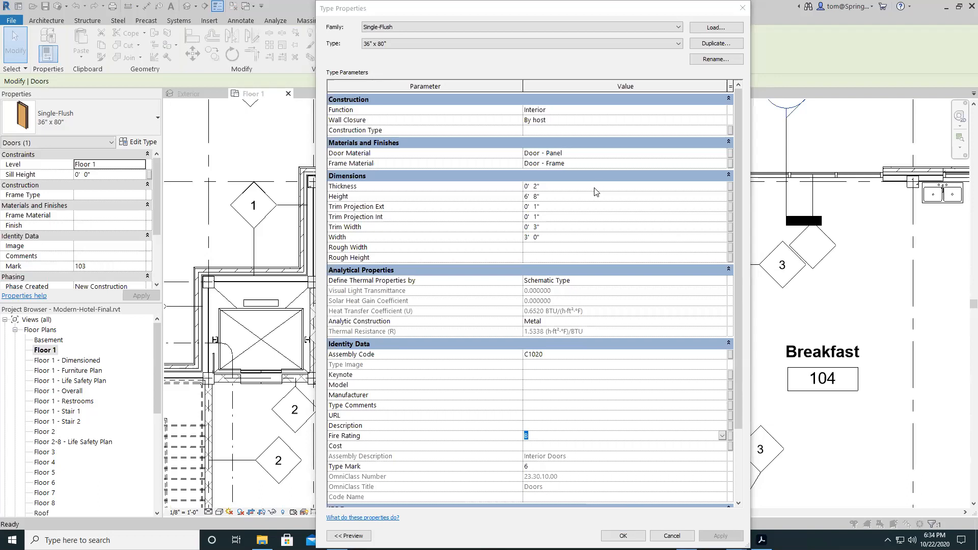
- Duplicate the Single-Flush 36" x 80" door type and name the copy 40" x 80"
{"action": "left_click", "coordinate": [709, 45]}
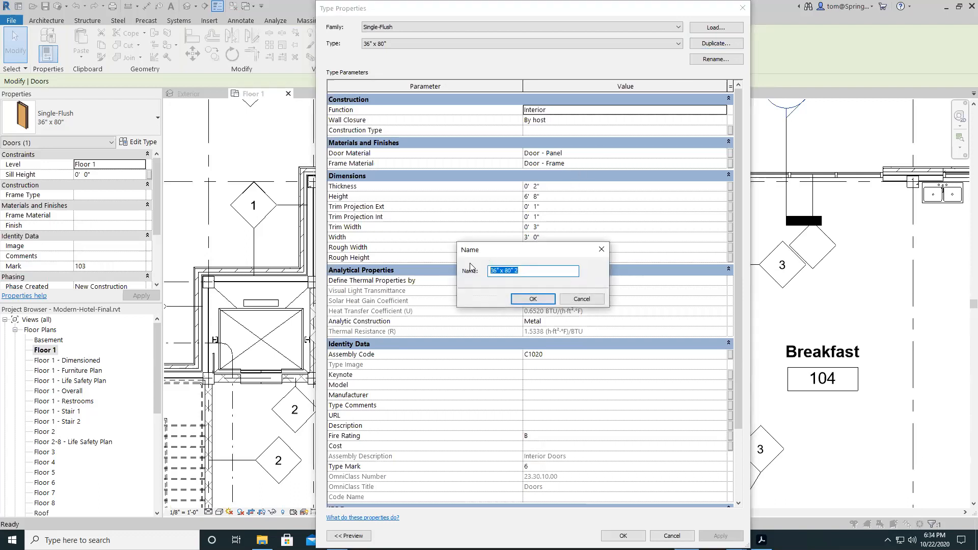
{"action": "type", "text": "40\" x 80"}
{"action": "left_click", "coordinate": [533, 299]}
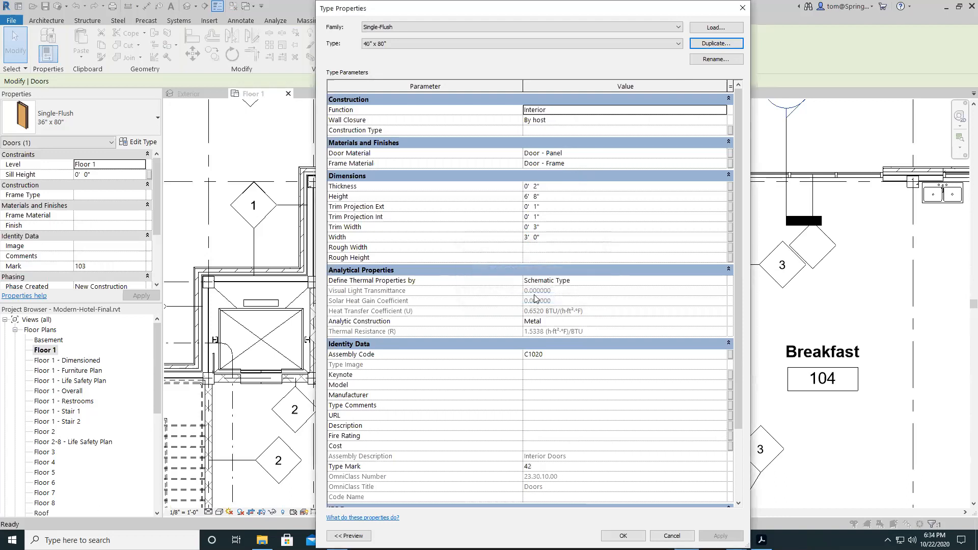
- Set the Width of the new 40" x 80" door type to 3' 4" and apply the type to door 103
{"action": "left_click", "coordinate": [556, 236]}
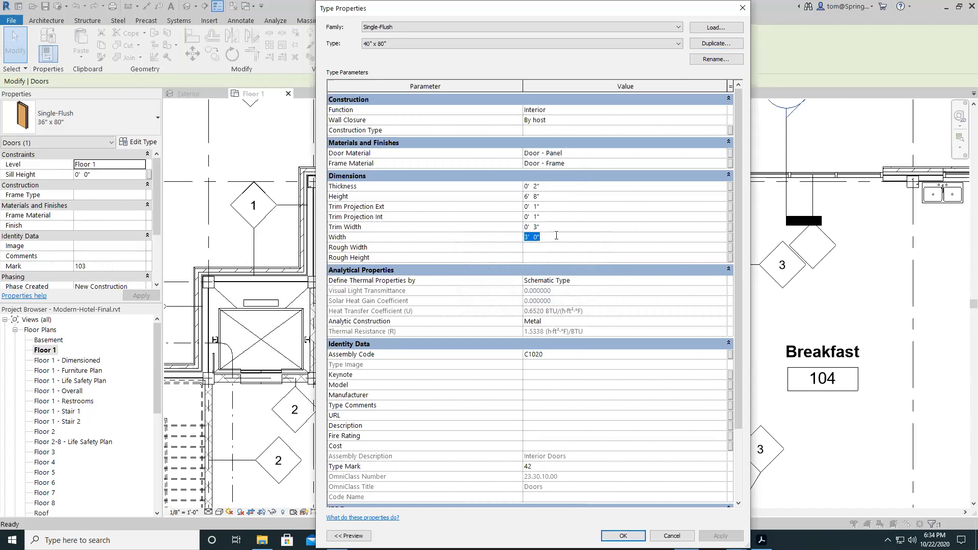
{"action": "type", "text": "3'  4"}
{"action": "key", "text": "Return"}
{"action": "left_click", "coordinate": [622, 535]}
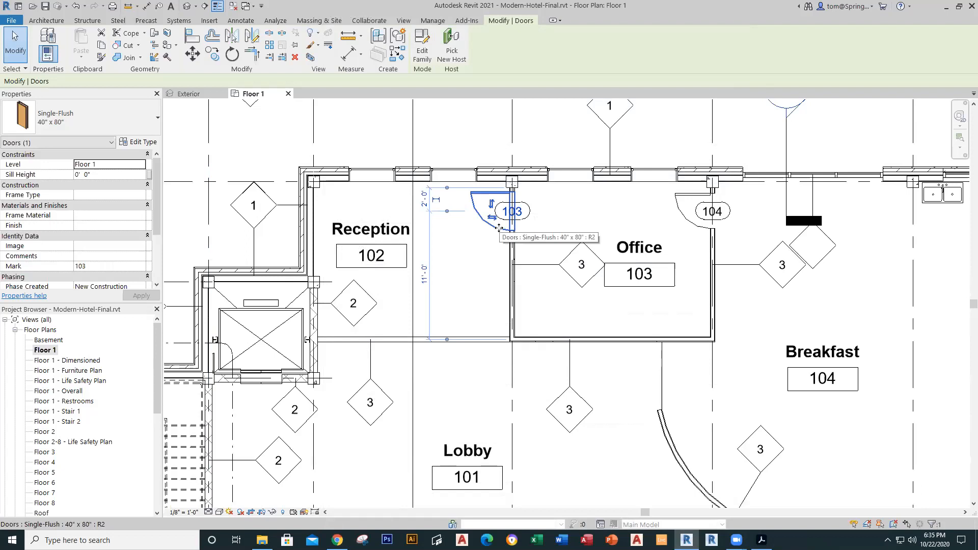
- Try the Single-Flush Vision 36" x 80" type on door 103 and return the door to Single-Flush 40" x 80"
{"action": "left_click", "coordinate": [158, 118]}
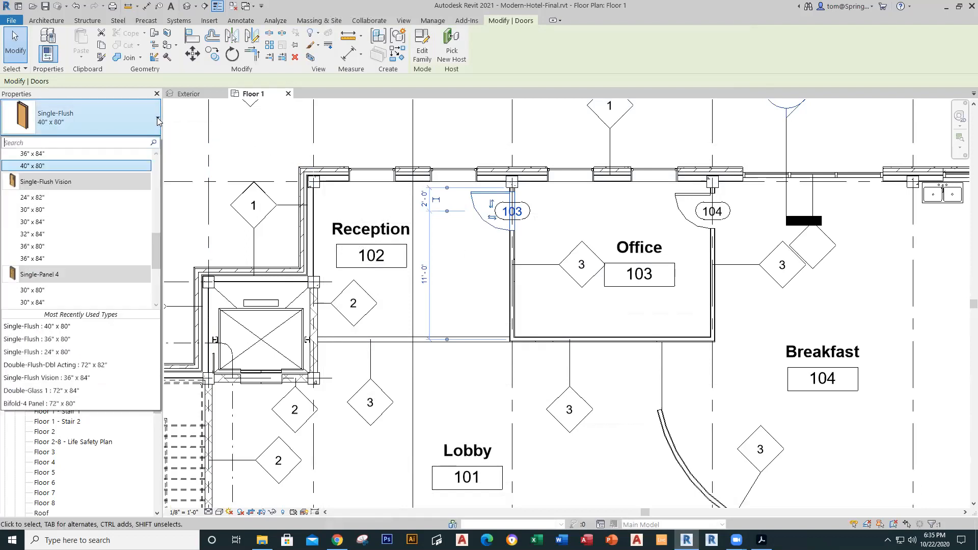
{"action": "left_click", "coordinate": [59, 247]}
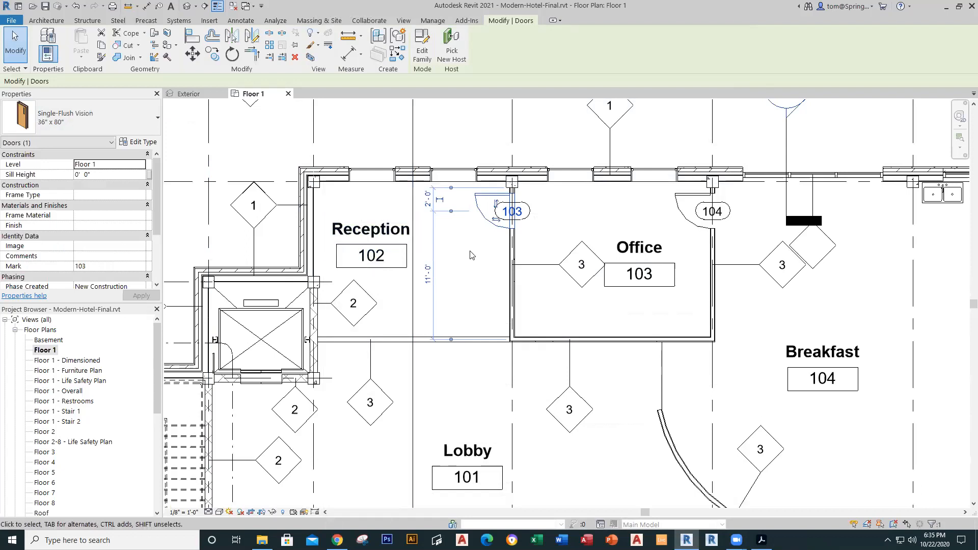
{"action": "left_click", "coordinate": [158, 120]}
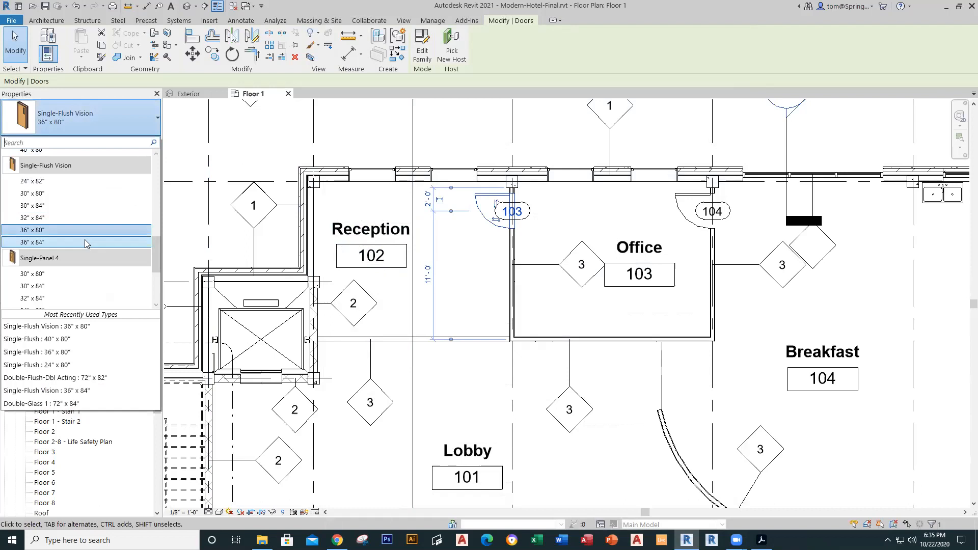
{"action": "scroll", "coordinate": [90, 201], "scroll_direction": "up", "scroll_amount": 2}
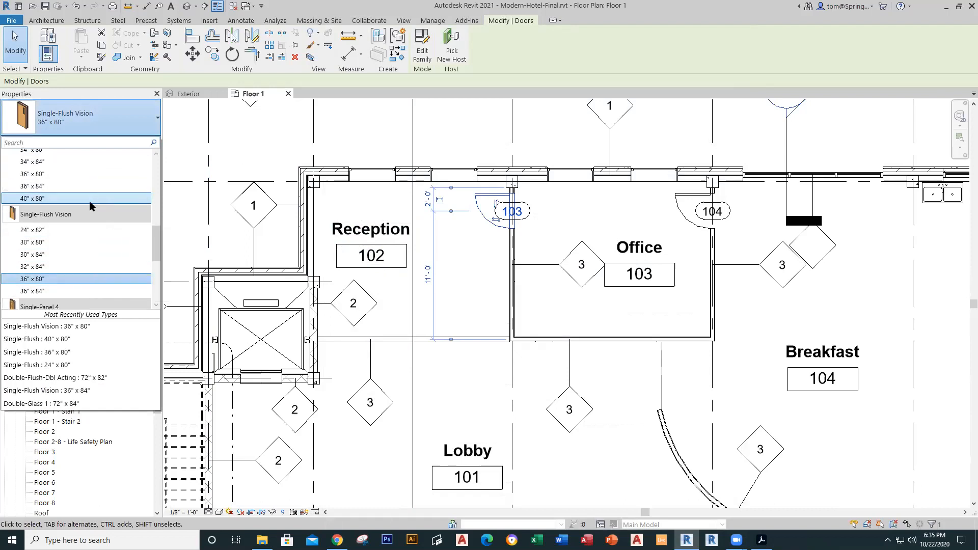
{"action": "left_click", "coordinate": [57, 198]}
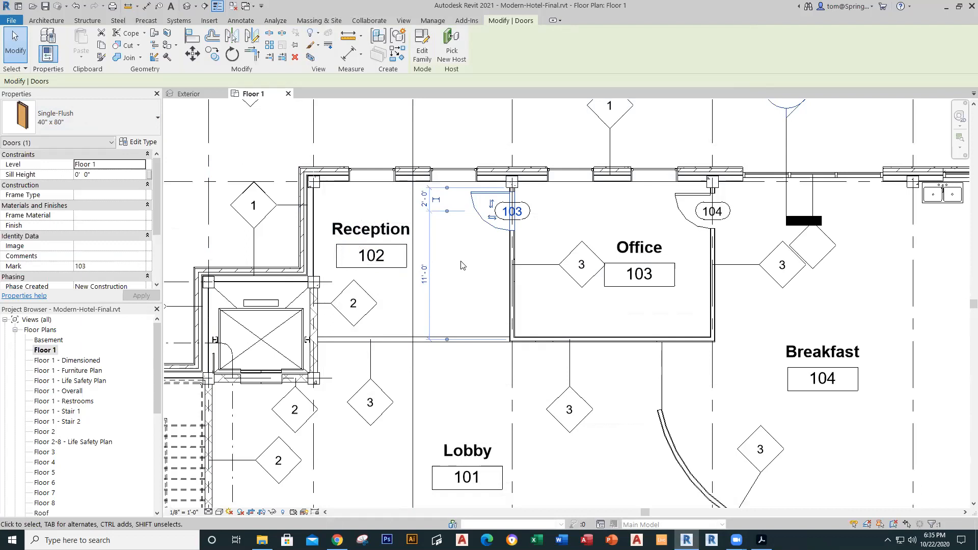
{"action": "key", "text": "Escape"}
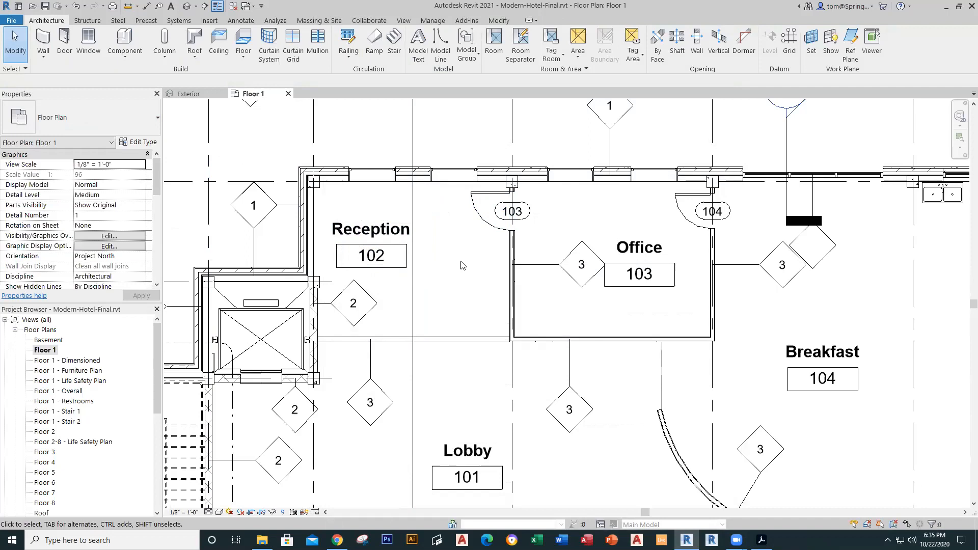
- Open the type properties of the exterior wall beside Reception 102 and show the wall type's preview
{"action": "scroll", "coordinate": [461, 265], "scroll_direction": "down", "scroll_amount": 2}
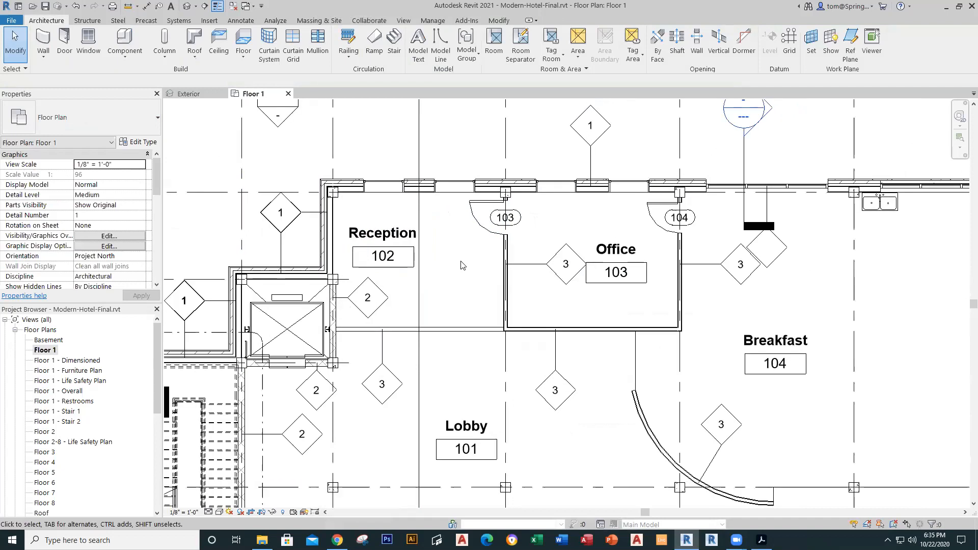
{"action": "scroll", "coordinate": [461, 262], "scroll_direction": "up", "scroll_amount": 1}
{"action": "middle_click_drag", "start_coordinate": [462, 265], "coordinate": [527, 263]}
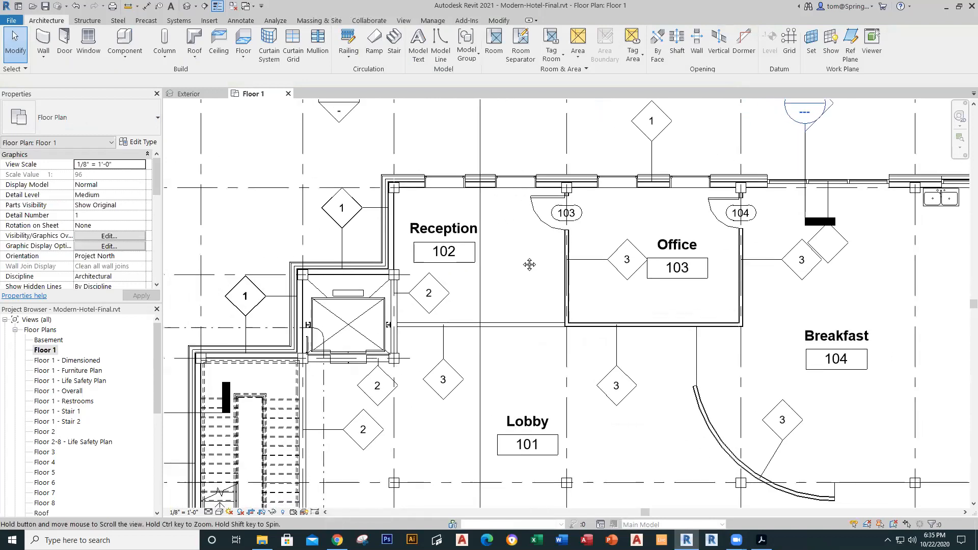
{"action": "left_click", "coordinate": [391, 236]}
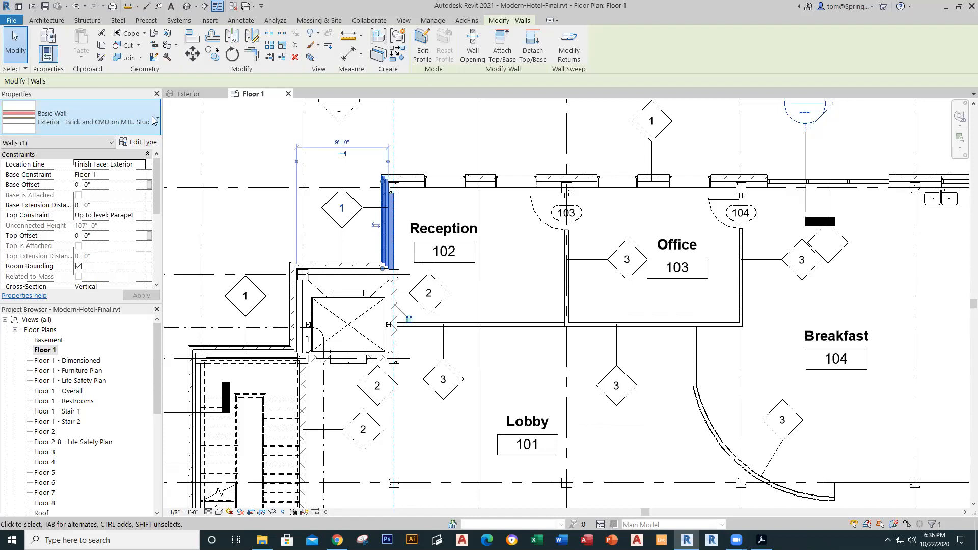
{"action": "left_click", "coordinate": [143, 148]}
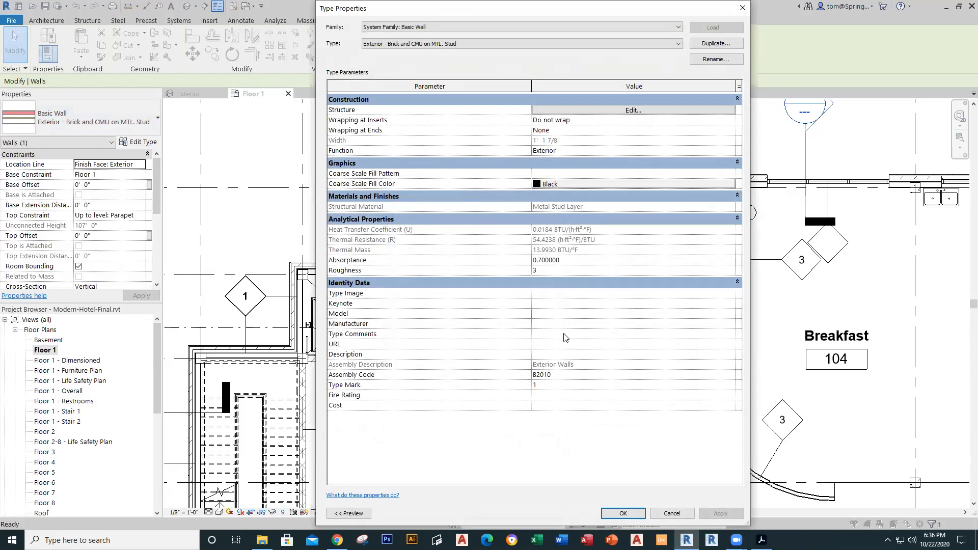
{"action": "left_click", "coordinate": [349, 513]}
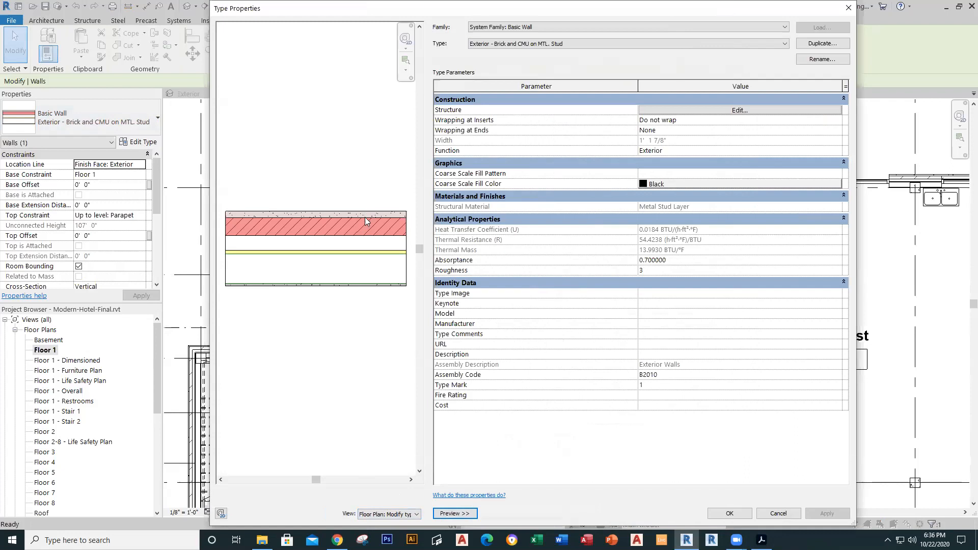
- Switch the wall preview to the Section view and examine the base of the wall, where brick meets masonry
{"action": "left_click", "coordinate": [415, 514]}
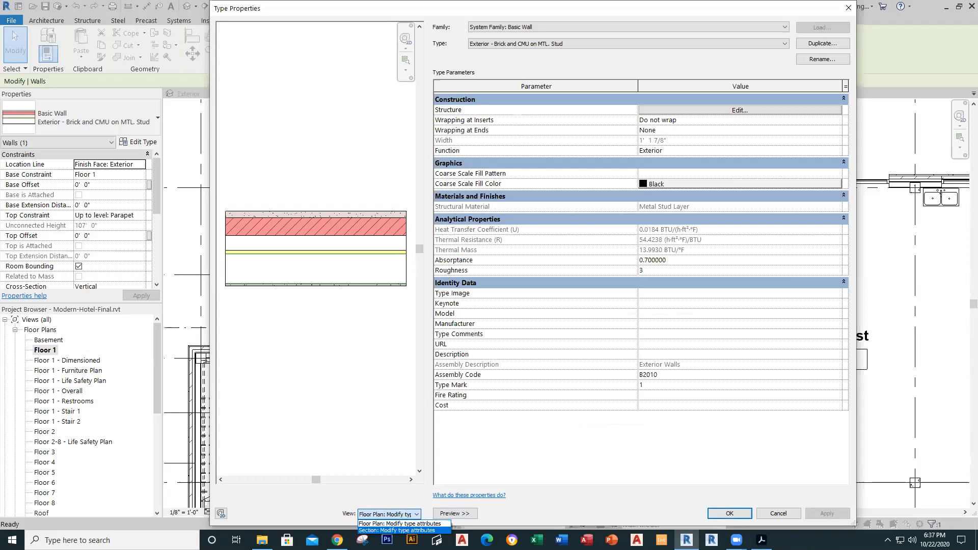
{"action": "left_click", "coordinate": [397, 530]}
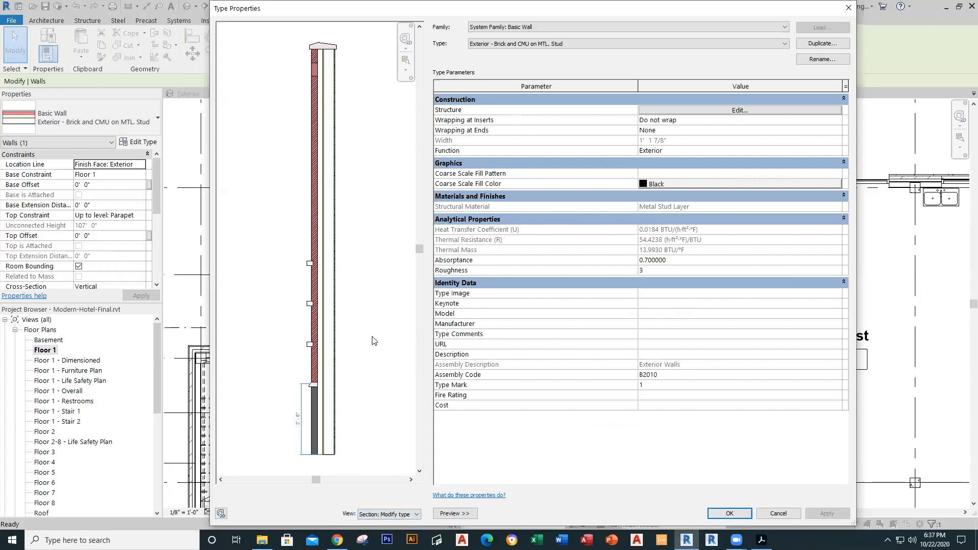
{"action": "scroll", "coordinate": [334, 408], "scroll_direction": "up", "scroll_amount": 1}
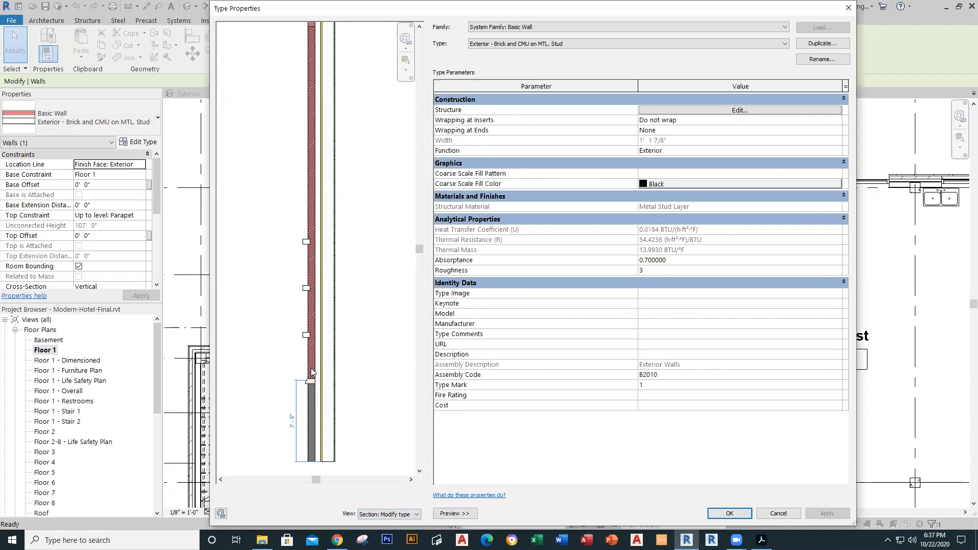
{"action": "scroll", "coordinate": [347, 340], "scroll_direction": "up", "scroll_amount": 1}
{"action": "mouse_move", "coordinate": [355, 341]}
{"action": "middle_mouse_down"}
{"action": "mouse_move", "coordinate": [378, 316]}
{"action": "mouse_move", "coordinate": [372, 305]}
{"action": "middle_mouse_up"}
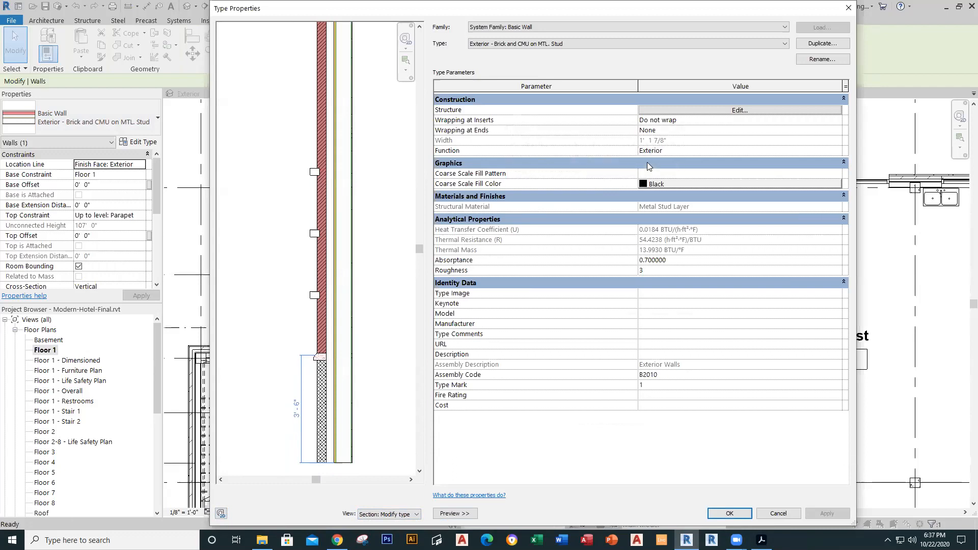
- Open the wall's structure and examine the exterior-side layers one by one, from Brick, Common to Plywood, Sheathing
{"action": "left_click", "coordinate": [739, 110]}
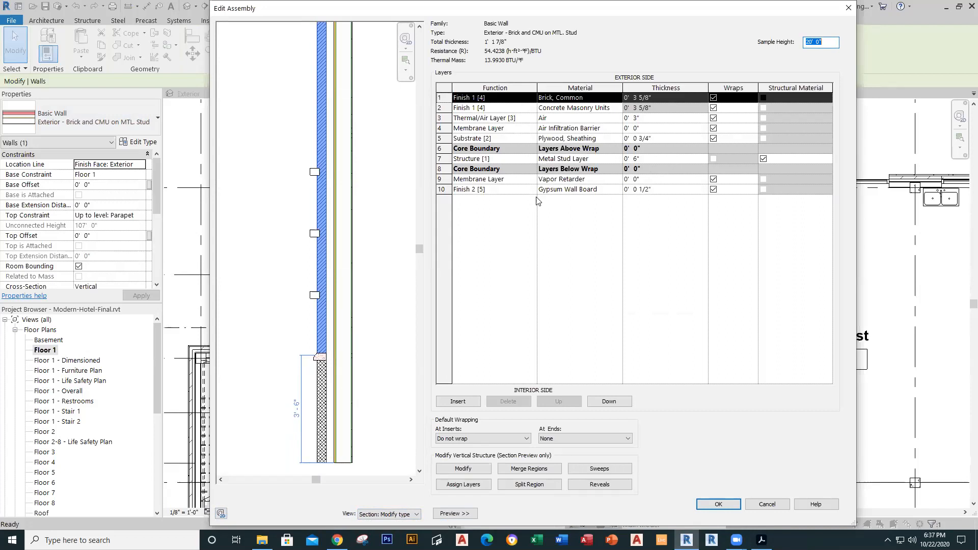
{"action": "key", "text": "Down"}
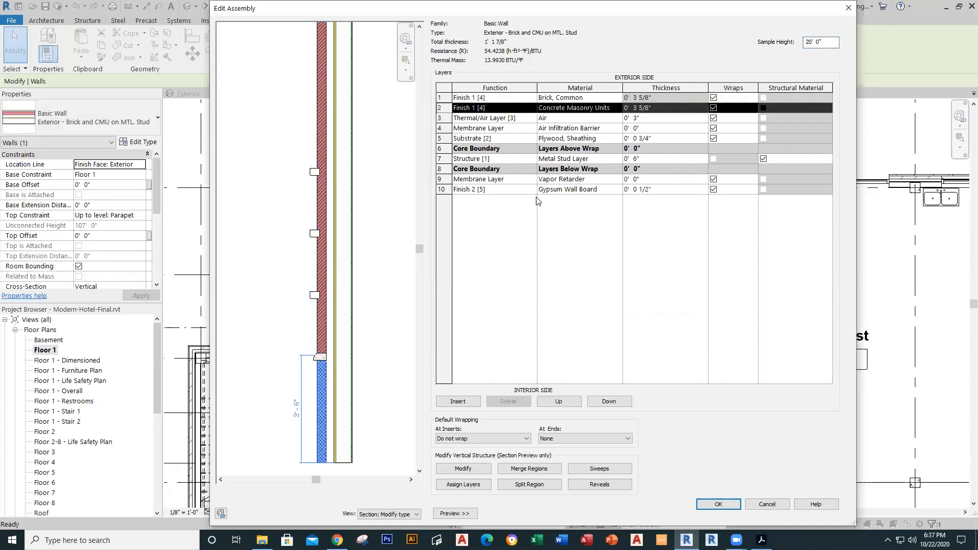
{"action": "left_click", "coordinate": [448, 96]}
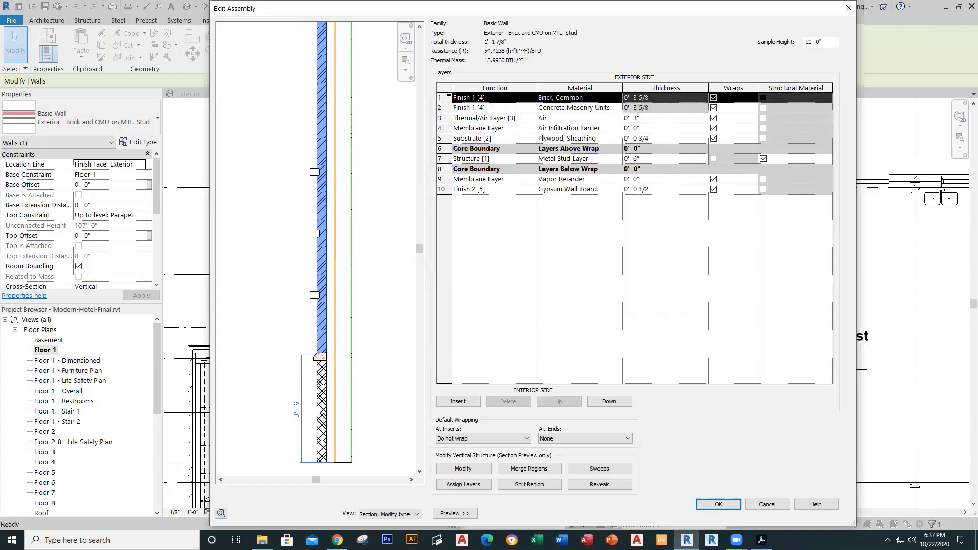
{"action": "key", "text": "Down"}
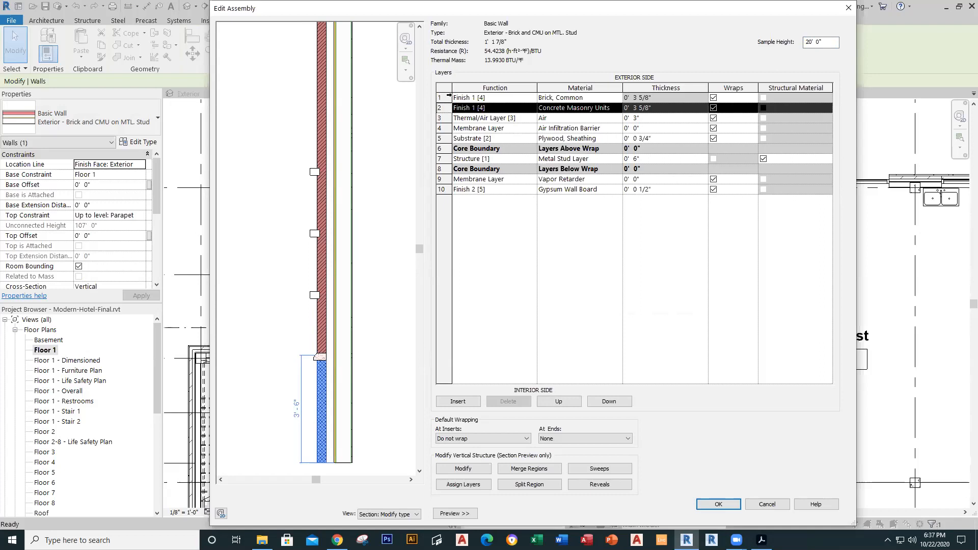
{"action": "key", "text": "Down"}
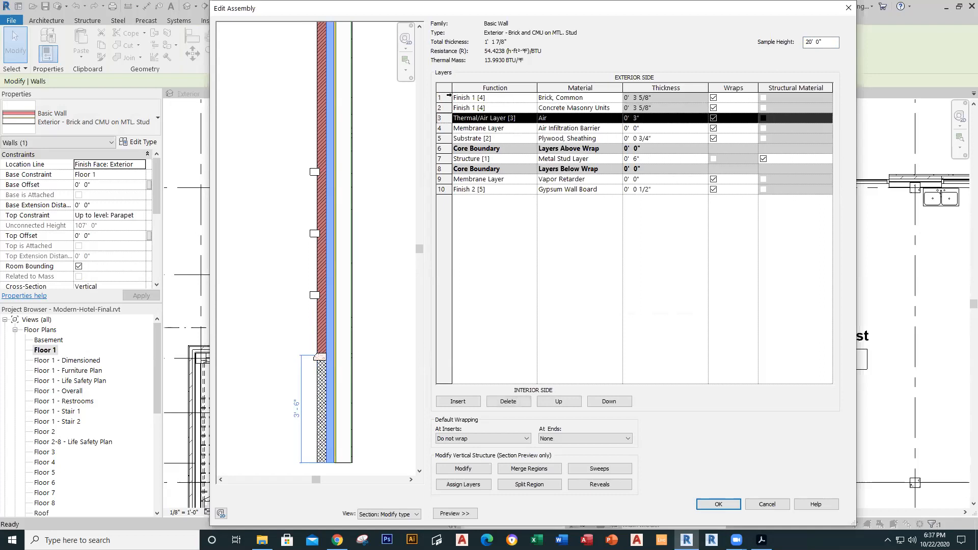
{"action": "key", "text": "Down"}
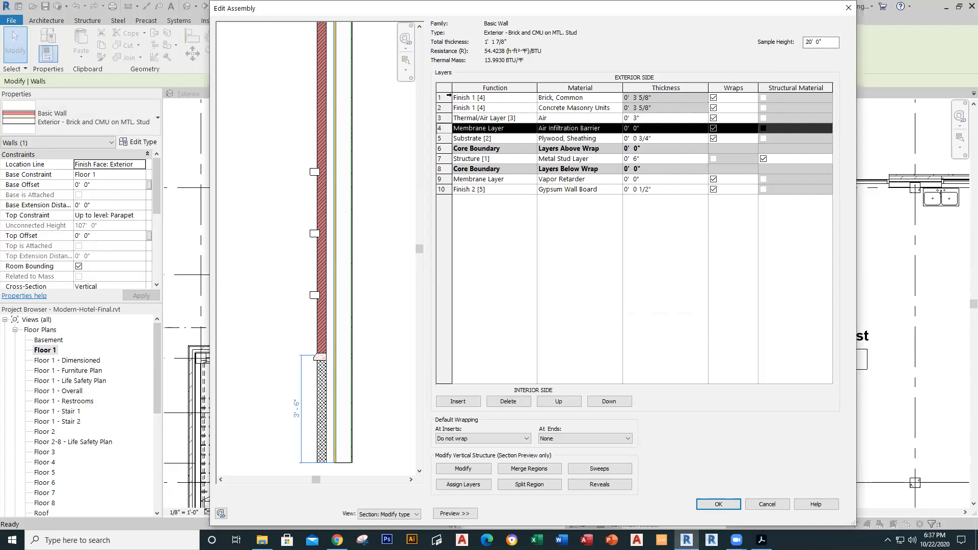
{"action": "key", "text": "Down"}
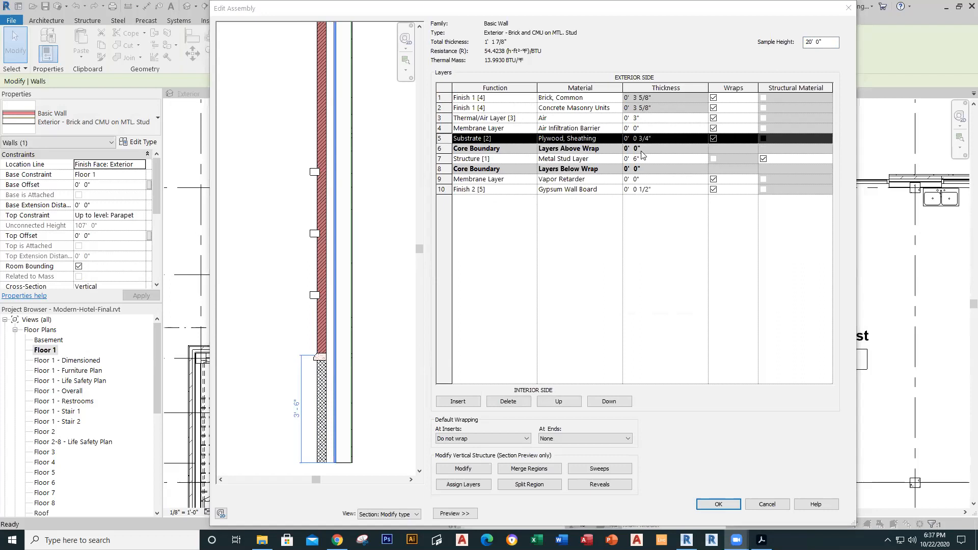
- Examine the core boundary, Metal Stud, Vapor Retarder and Gypsum Wall Board layers, close the wall's dialogs without changes and deselect the wall
{"action": "left_click", "coordinate": [442, 148]}
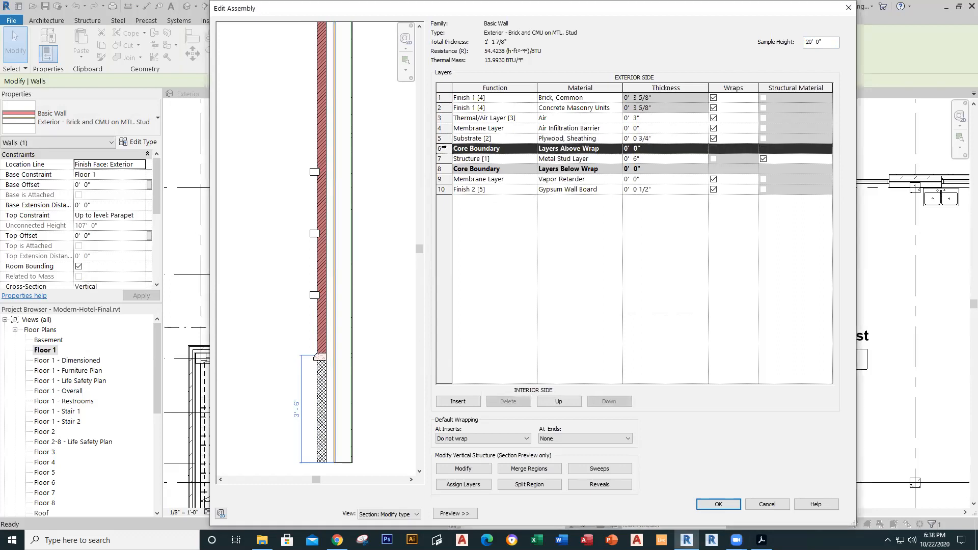
{"action": "left_click", "coordinate": [442, 158]}
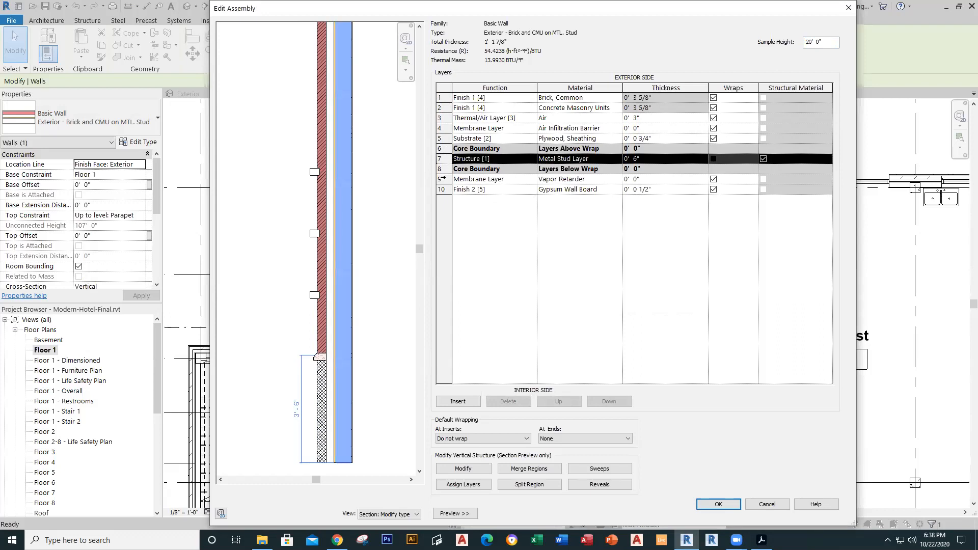
{"action": "left_click", "coordinate": [443, 179]}
{"action": "left_click", "coordinate": [443, 189]}
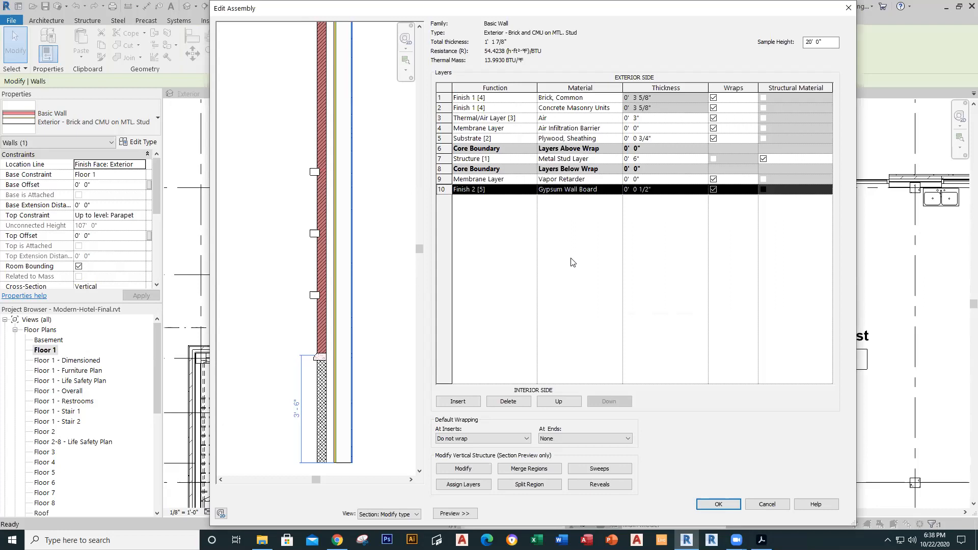
{"action": "left_click", "coordinate": [919, 34]}
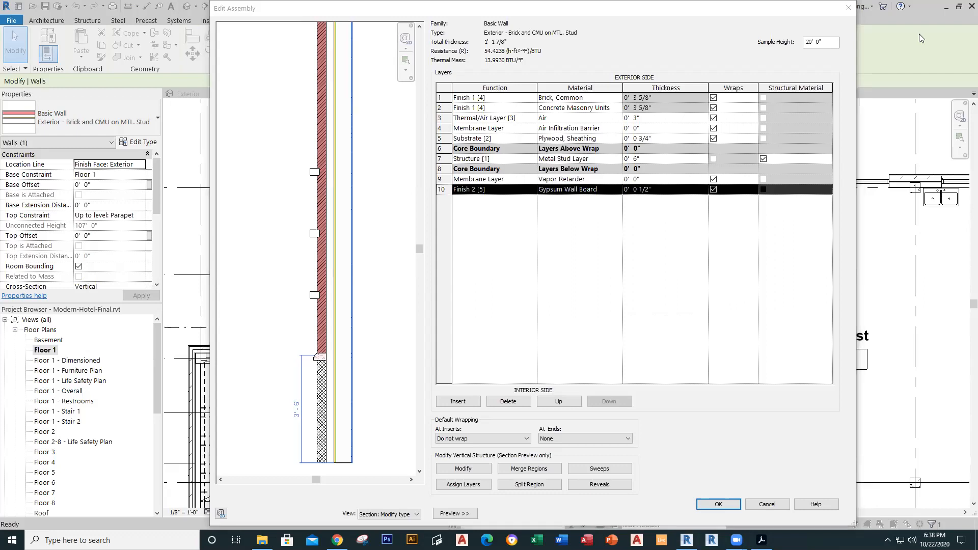
{"action": "left_click", "coordinate": [848, 10]}
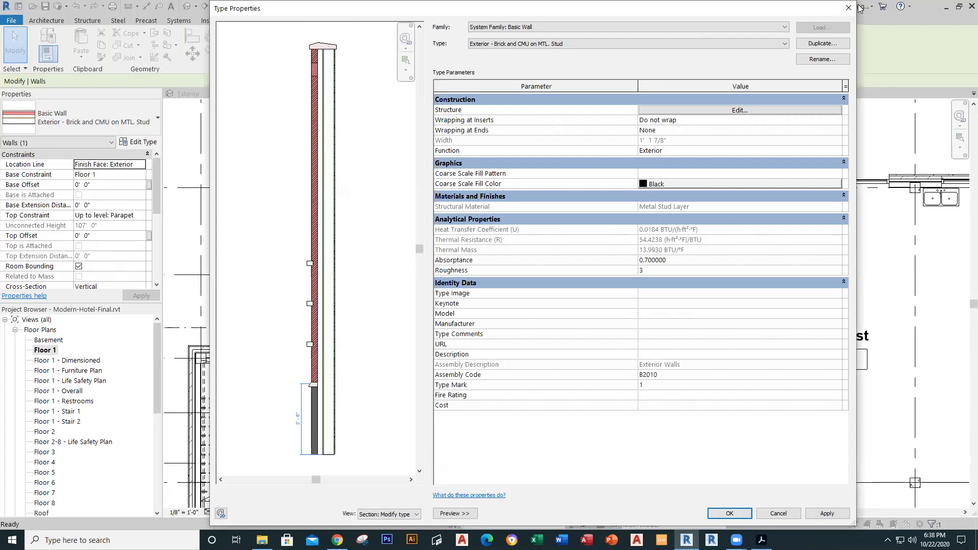
{"action": "left_click", "coordinate": [848, 7]}
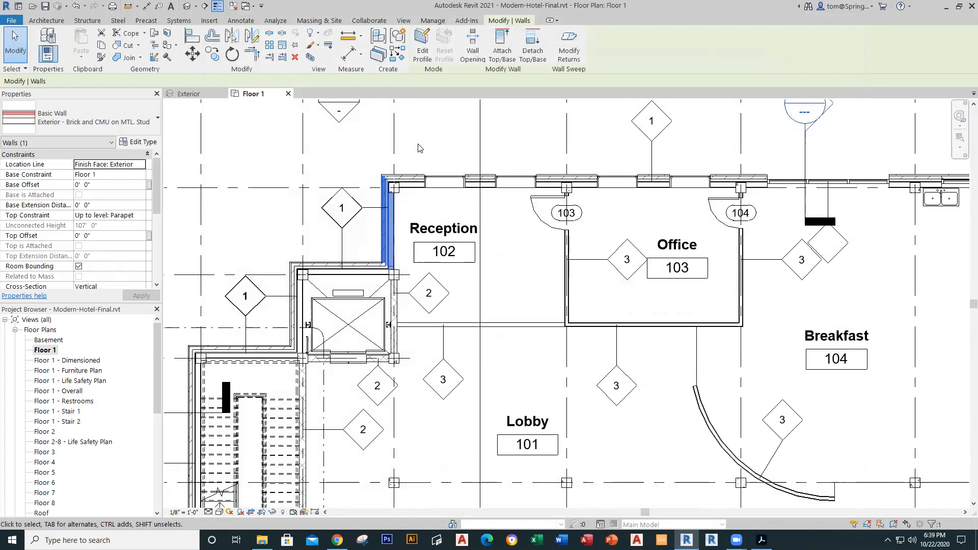
{"action": "key", "text": "Escape"}
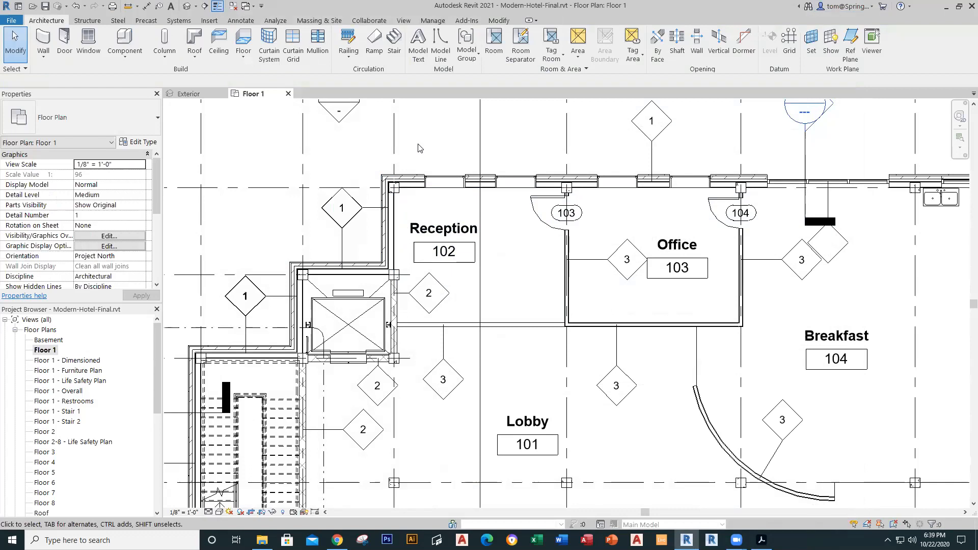
- Open the Floor 1 - Dimensioned plan and examine the dimensions around the Reception and Office area
{"action": "scroll", "coordinate": [453, 212], "scroll_direction": "down", "scroll_amount": 5}
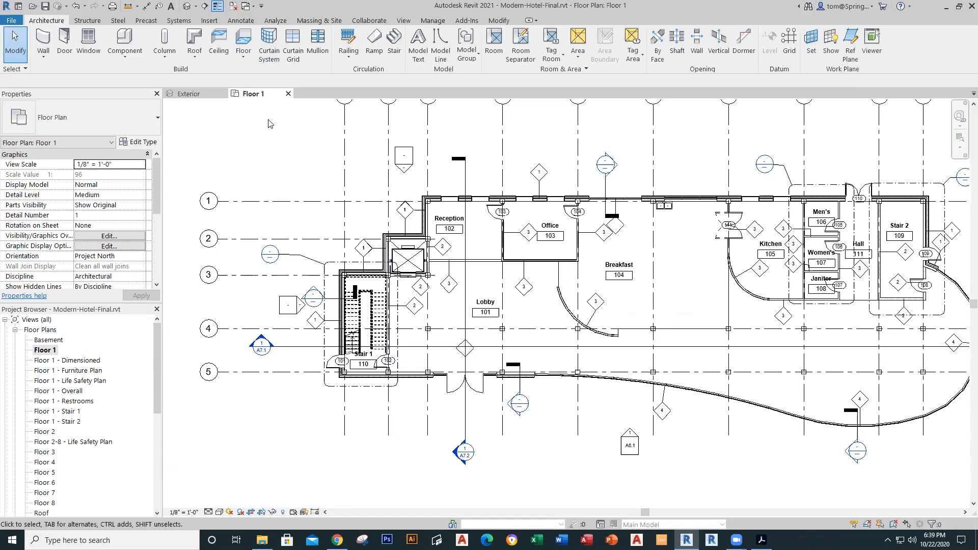
{"action": "left_click", "coordinate": [70, 361]}
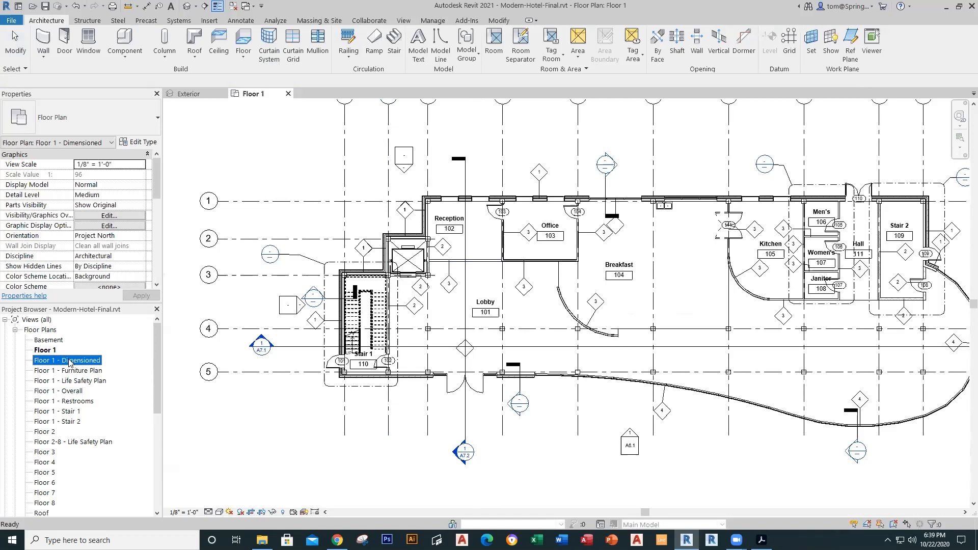
{"action": "double_click", "coordinate": [70, 360]}
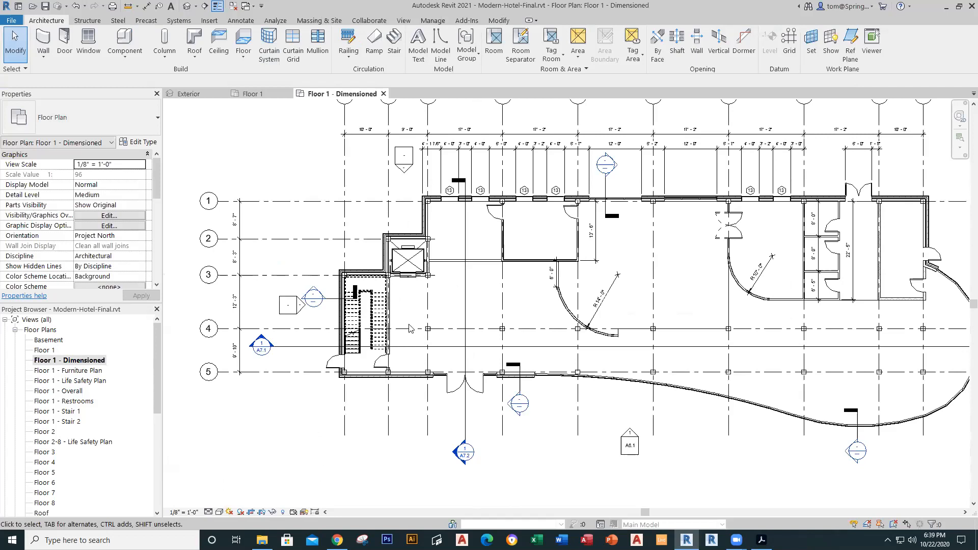
{"action": "scroll", "coordinate": [459, 158], "scroll_direction": "up", "scroll_amount": 3}
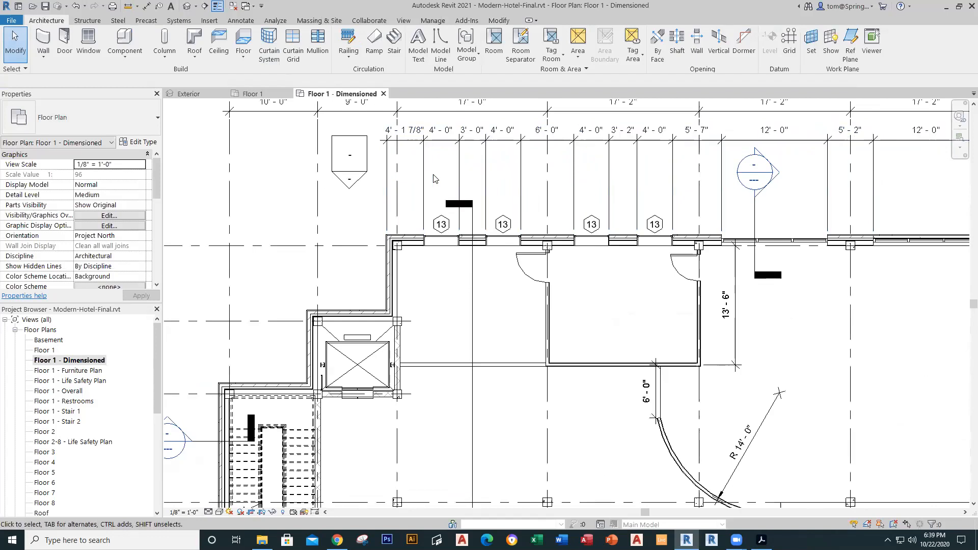
- Open the Floor 1 - Furniture Plan from the floor plans and examine its furniture layout
{"action": "scroll", "coordinate": [437, 186], "scroll_direction": "down", "scroll_amount": 4}
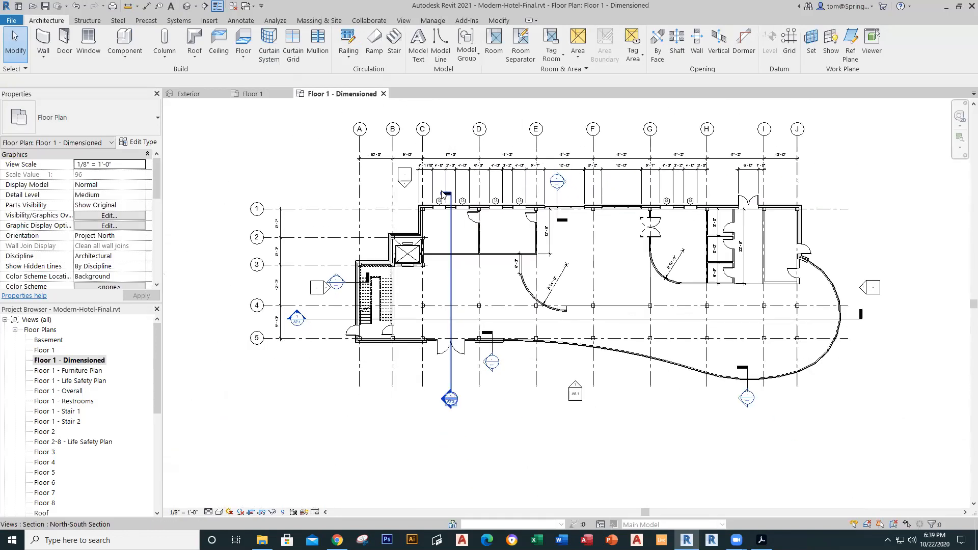
{"action": "double_click", "coordinate": [84, 373]}
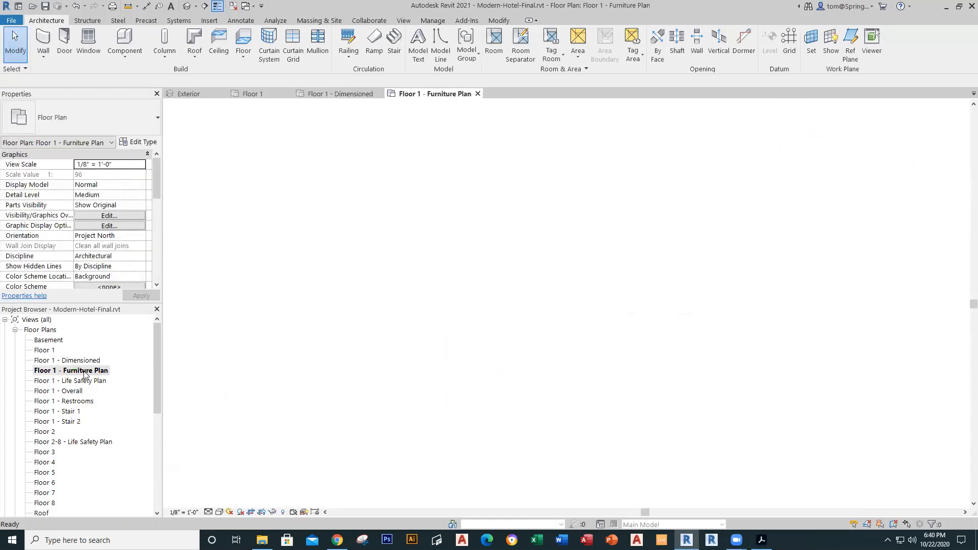
{"action": "middle_click_drag", "start_coordinate": [493, 402], "coordinate": [402, 421]}
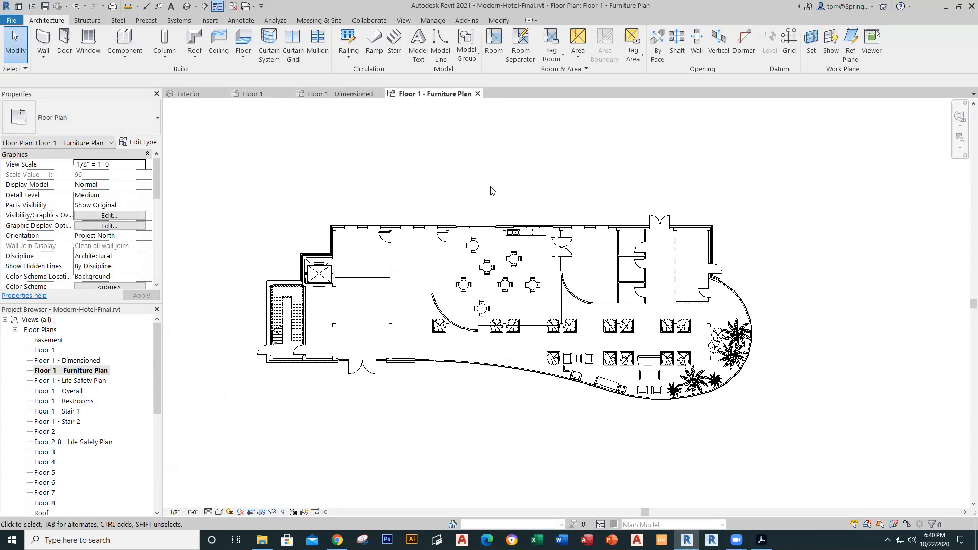
- Tile the four open views side by side and fit each drawing to its window
{"action": "key", "text": "w"}
{"action": "key", "text": "t"}
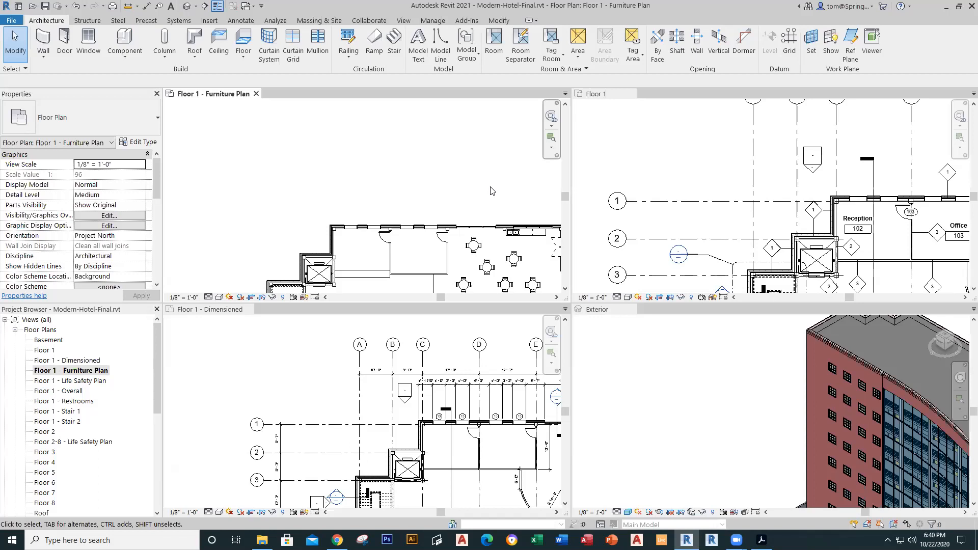
{"action": "key", "text": "z"}
{"action": "key", "text": "a"}
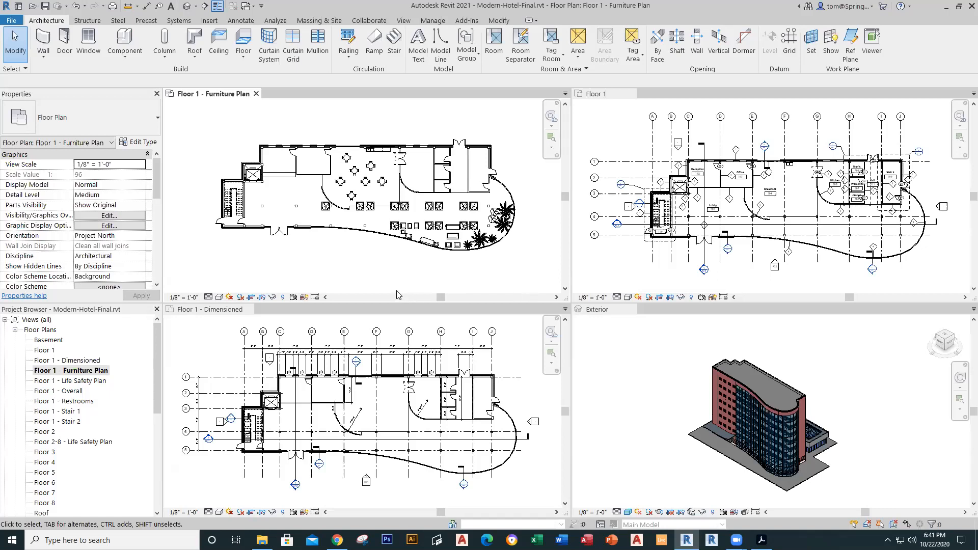
- Close the Exterior, Floor 1 - Dimensioned and Floor 1 views, leaving only the furniture plan fitted to the window
{"action": "left_click", "coordinate": [255, 8]}
{"action": "left_click", "coordinate": [254, 8]}
{"action": "left_click", "coordinate": [606, 397]}
{"action": "left_click", "coordinate": [472, 283]}
{"action": "left_click", "coordinate": [631, 309]}
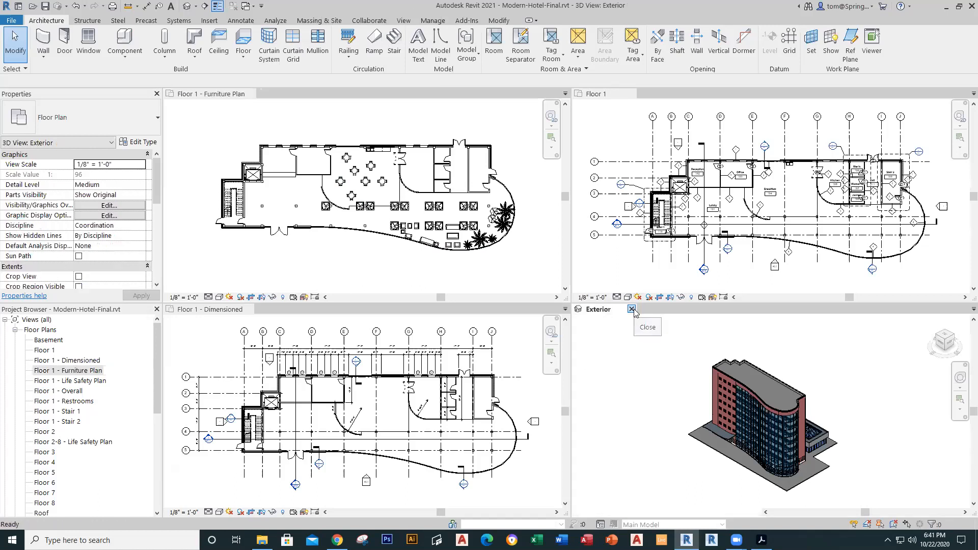
{"action": "left_click", "coordinate": [248, 309]}
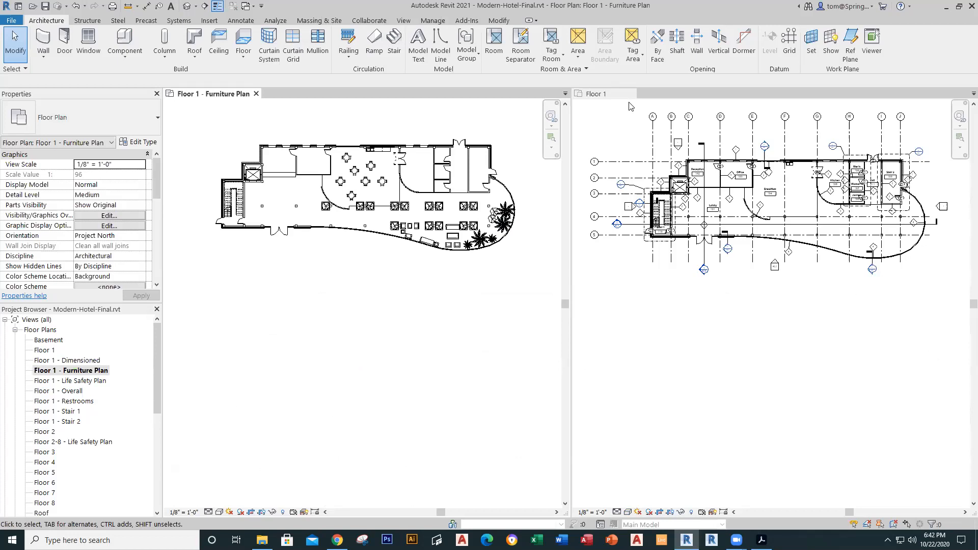
{"action": "left_click", "coordinate": [630, 94]}
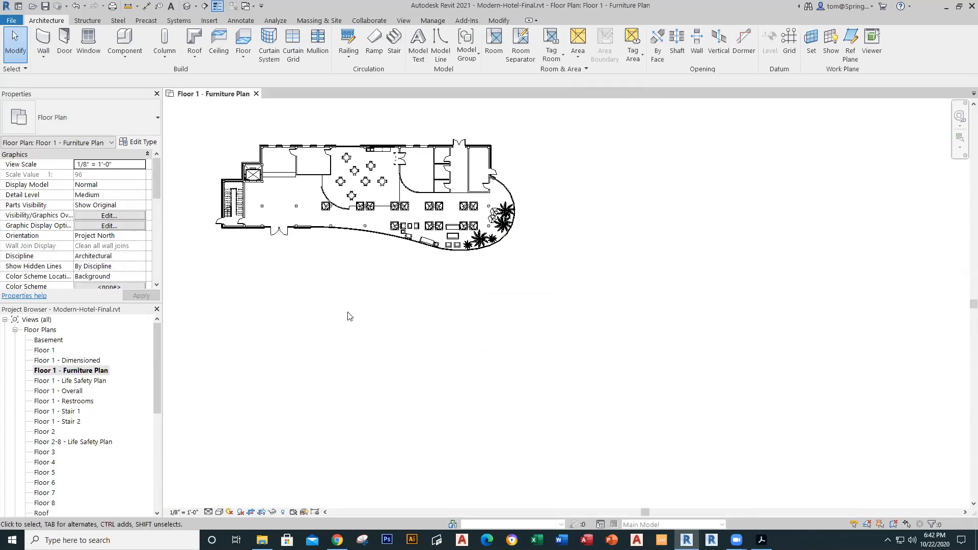
{"action": "key", "text": "z"}
{"action": "key", "text": "f"}
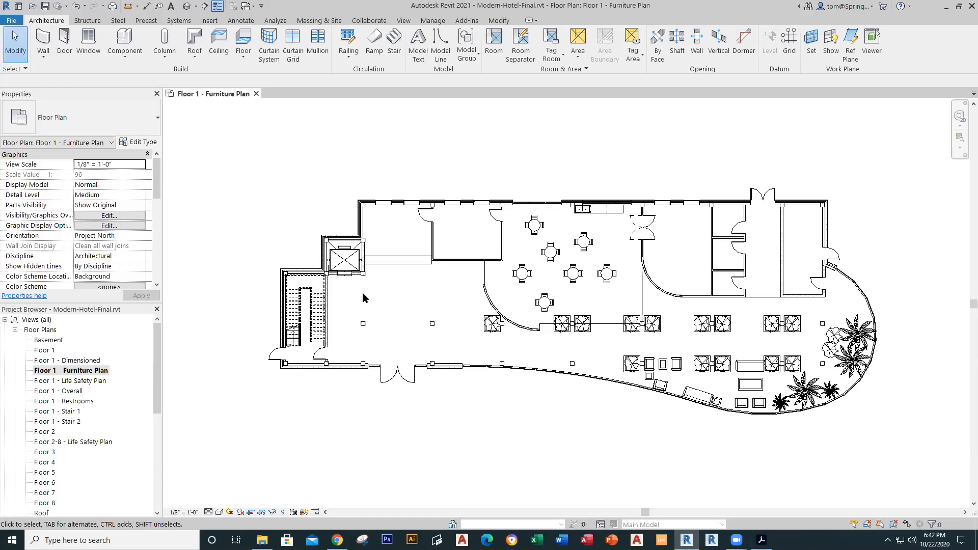
- Open the East building elevation and set its visual style to Consistent Colors
{"action": "left_click_drag", "start_coordinate": [157, 349], "coordinate": [154, 458]}
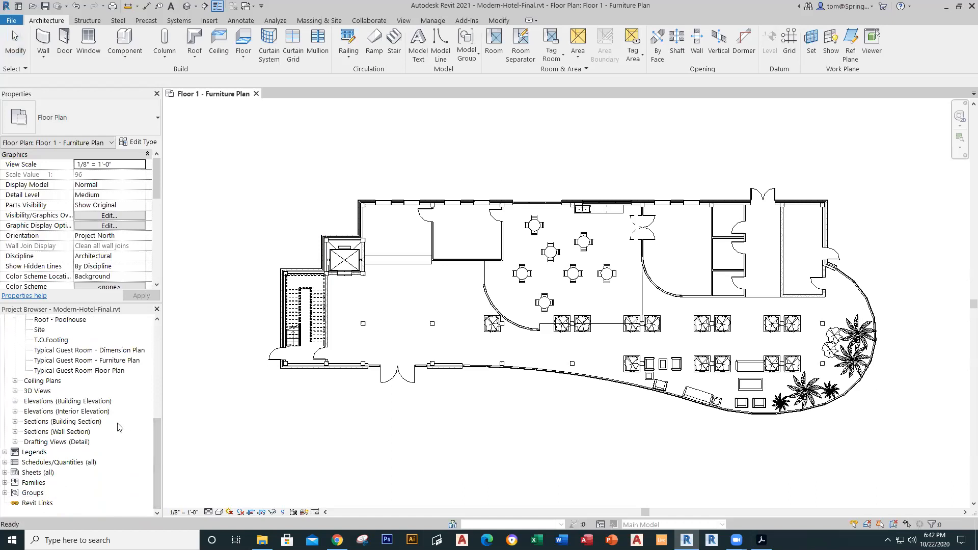
{"action": "left_click", "coordinate": [15, 401]}
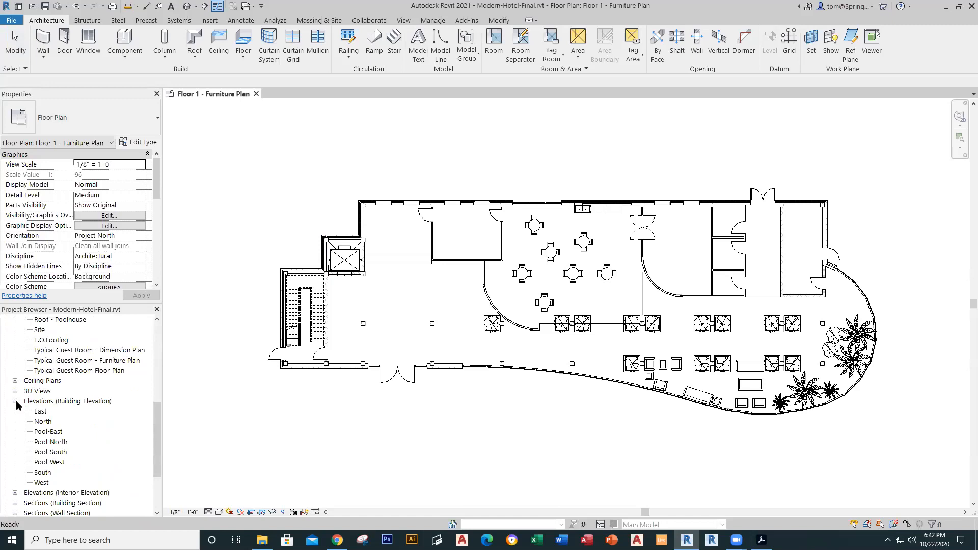
{"action": "double_click", "coordinate": [41, 412]}
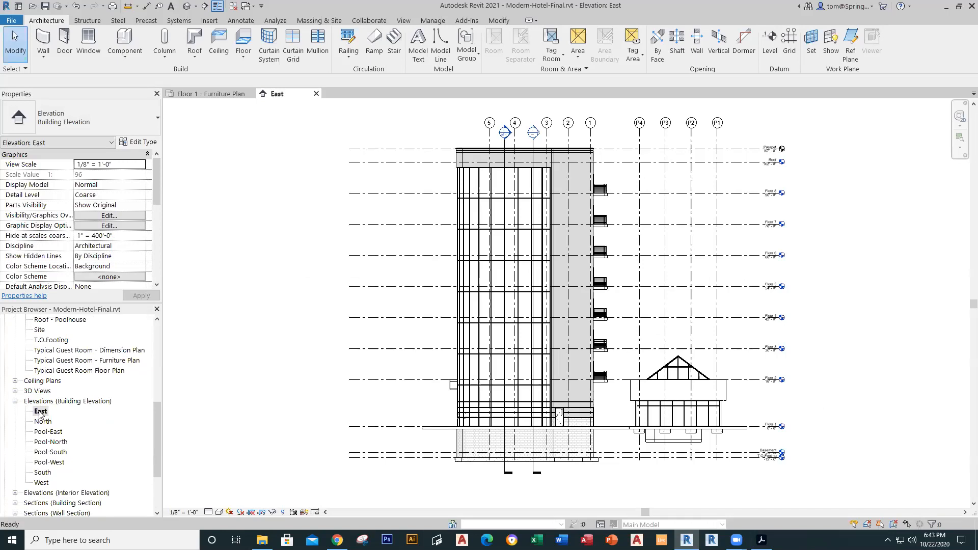
{"action": "left_click", "coordinate": [218, 512]}
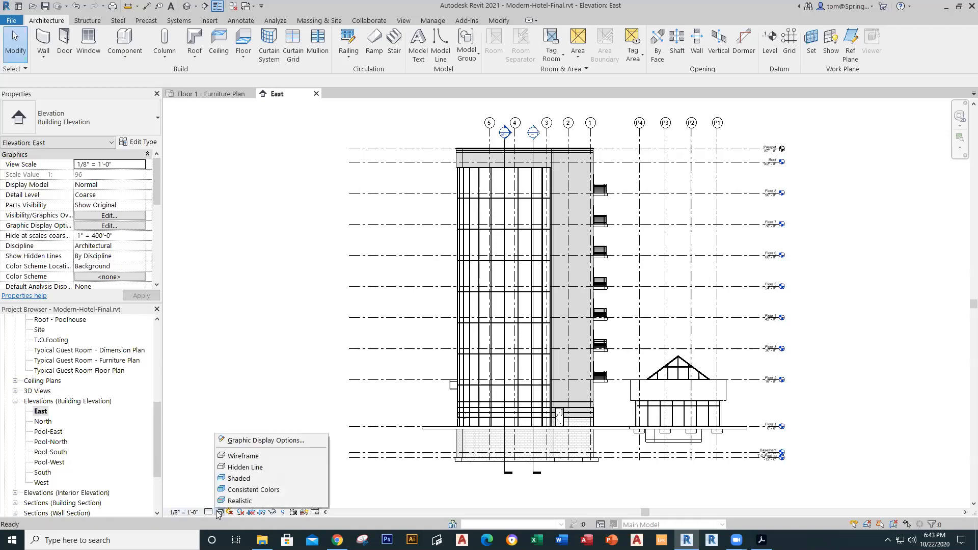
{"action": "left_click", "coordinate": [249, 490]}
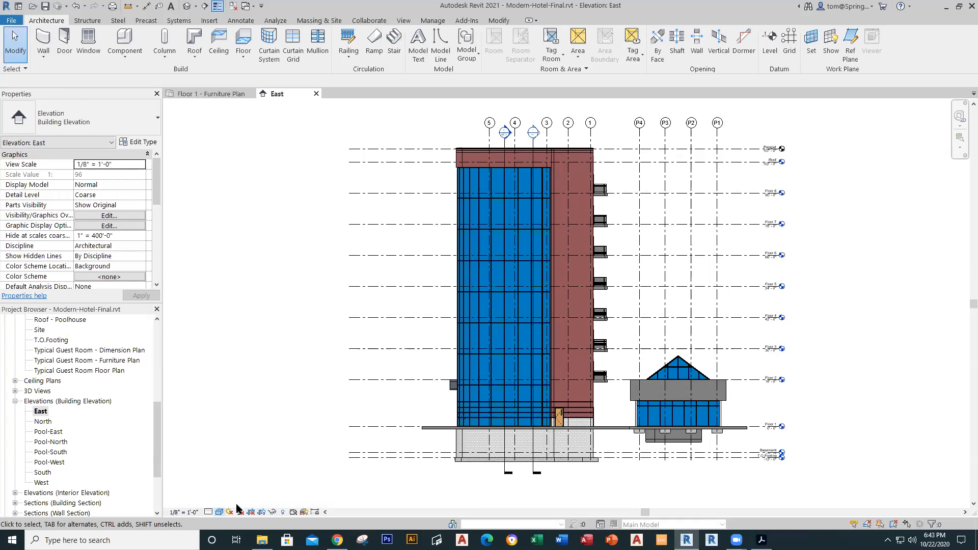
- Compare the East elevation in the Shaded and Hidden Line visual styles, finishing on Consistent Colors
{"action": "left_click", "coordinate": [220, 512]}
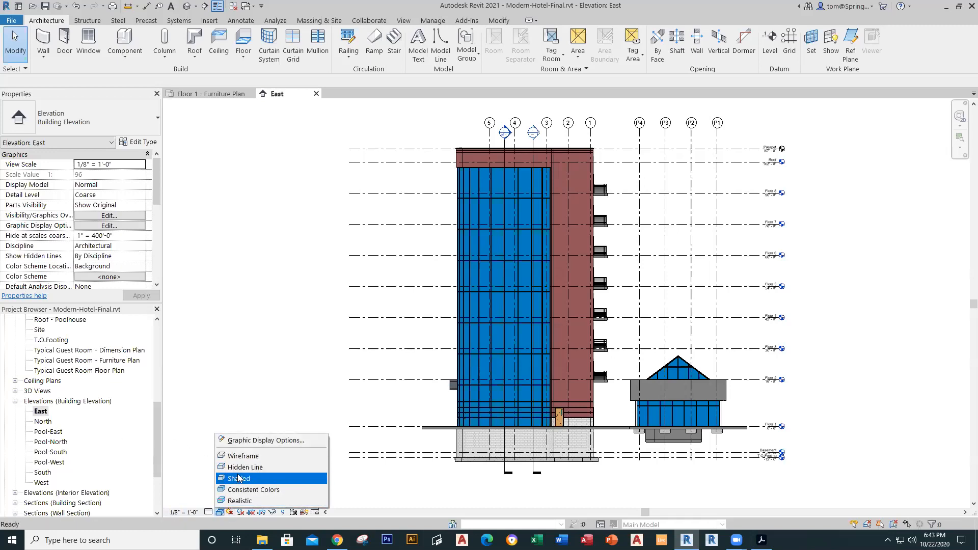
{"action": "left_click", "coordinate": [237, 490]}
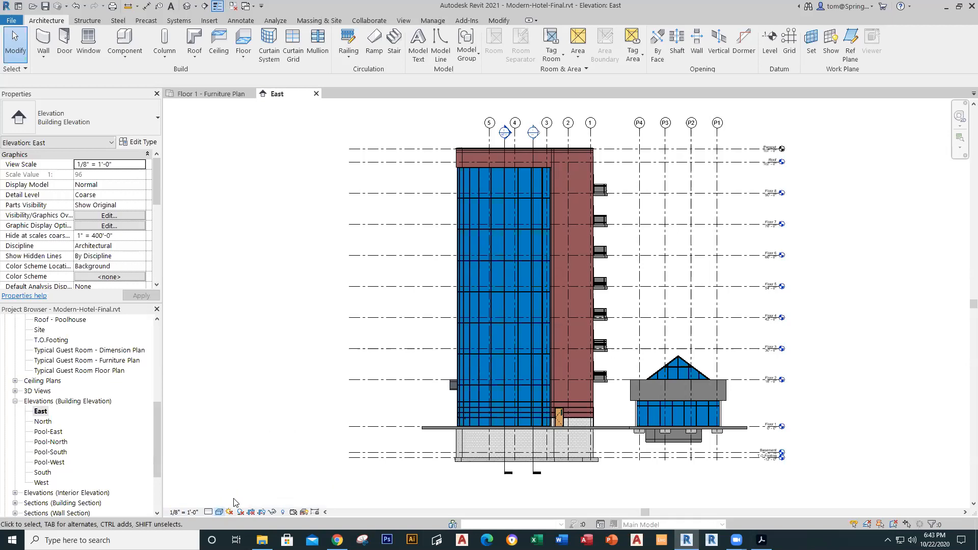
{"action": "left_click", "coordinate": [220, 513]}
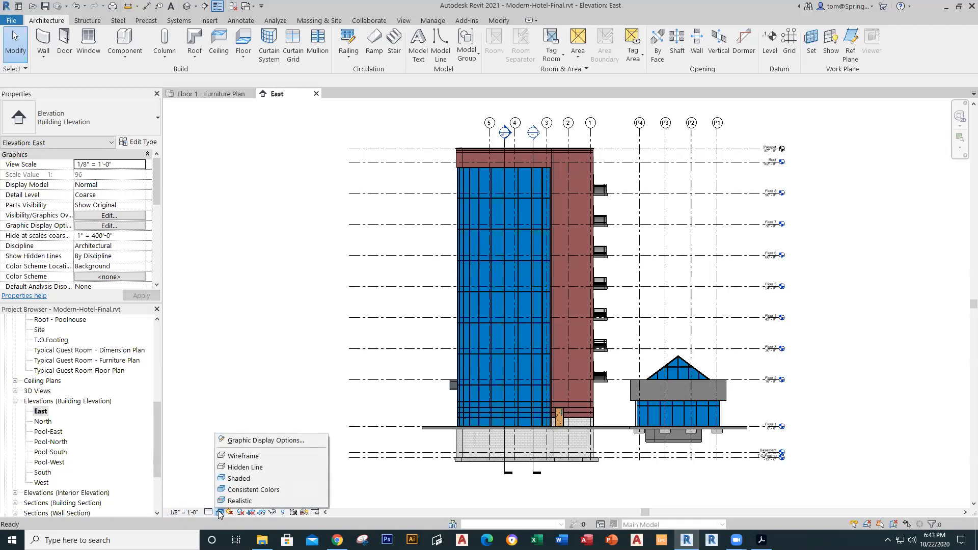
{"action": "left_click", "coordinate": [238, 478]}
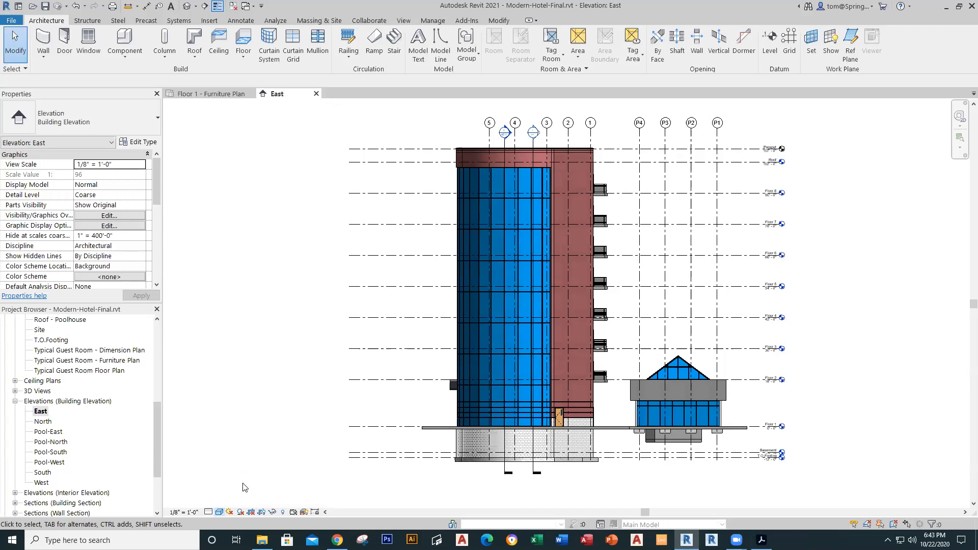
{"action": "left_click", "coordinate": [219, 512]}
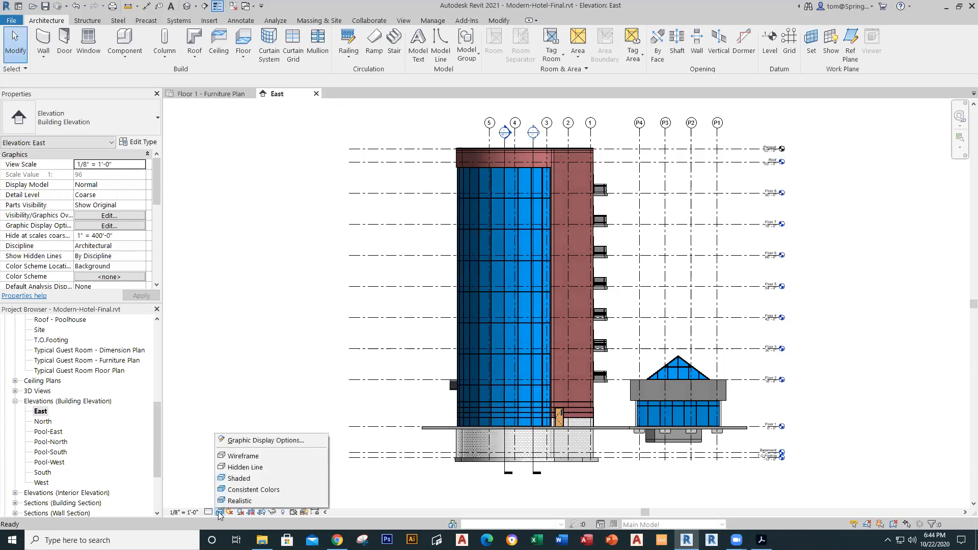
{"action": "left_click", "coordinate": [265, 467]}
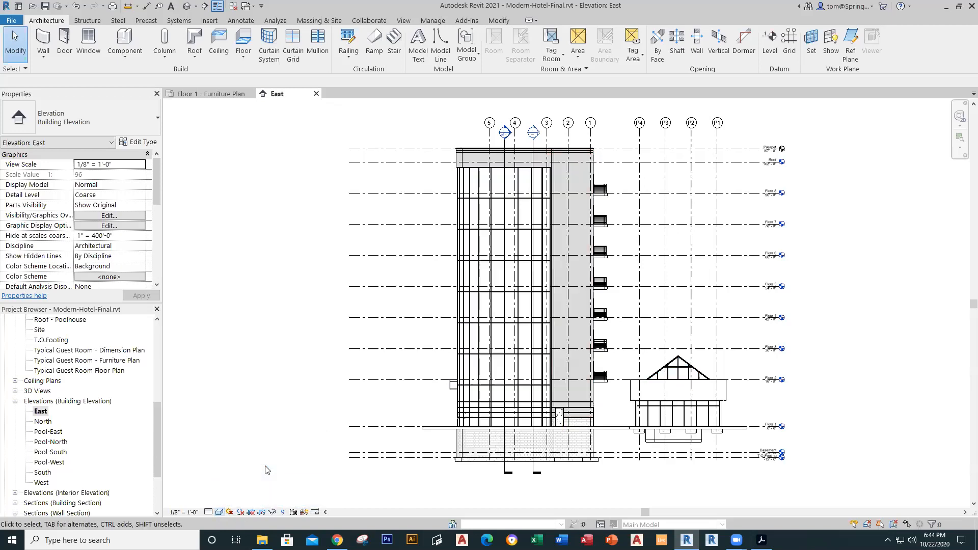
{"action": "left_click", "coordinate": [220, 512]}
{"action": "left_click", "coordinate": [248, 478]}
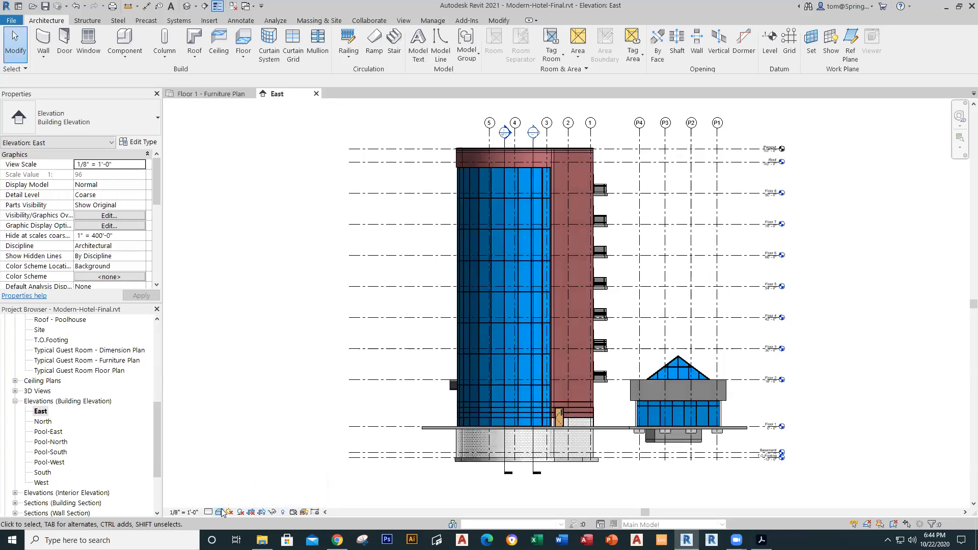
{"action": "left_click", "coordinate": [220, 512]}
{"action": "left_click", "coordinate": [250, 489]}
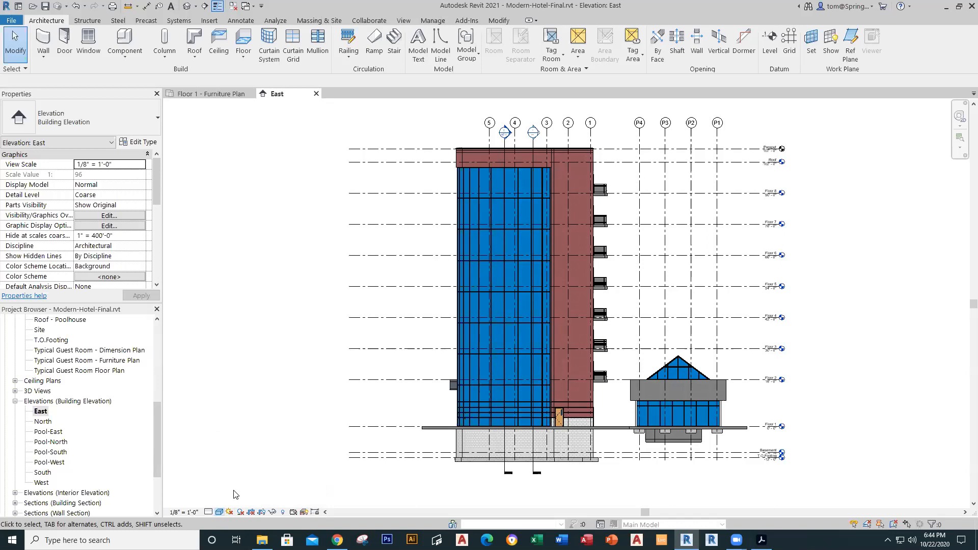
- Expand the project's sheets and open A1.2 - 2nd-8th Floor Life Safety Plan to view its layout and title block
{"action": "left_click_drag", "start_coordinate": [152, 420], "coordinate": [154, 448]}
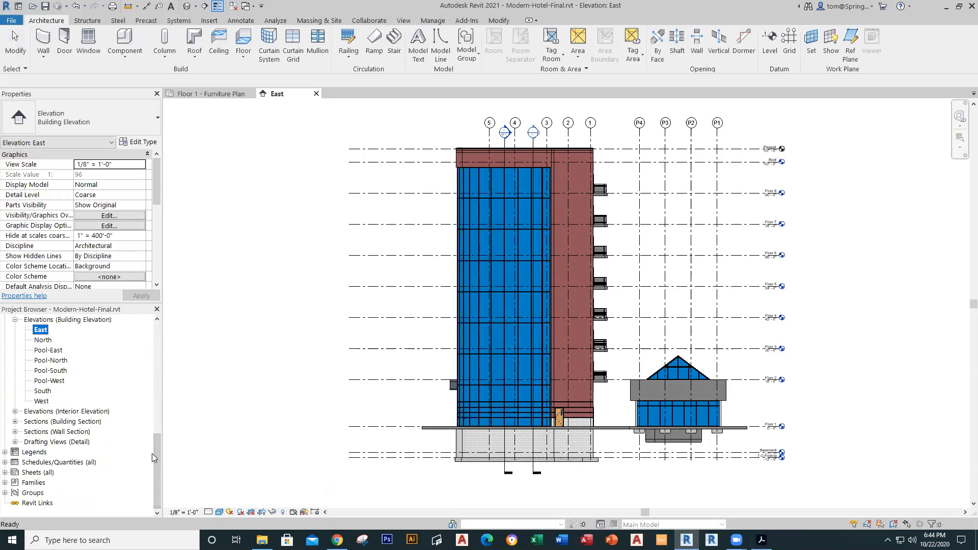
{"action": "left_click", "coordinate": [5, 473]}
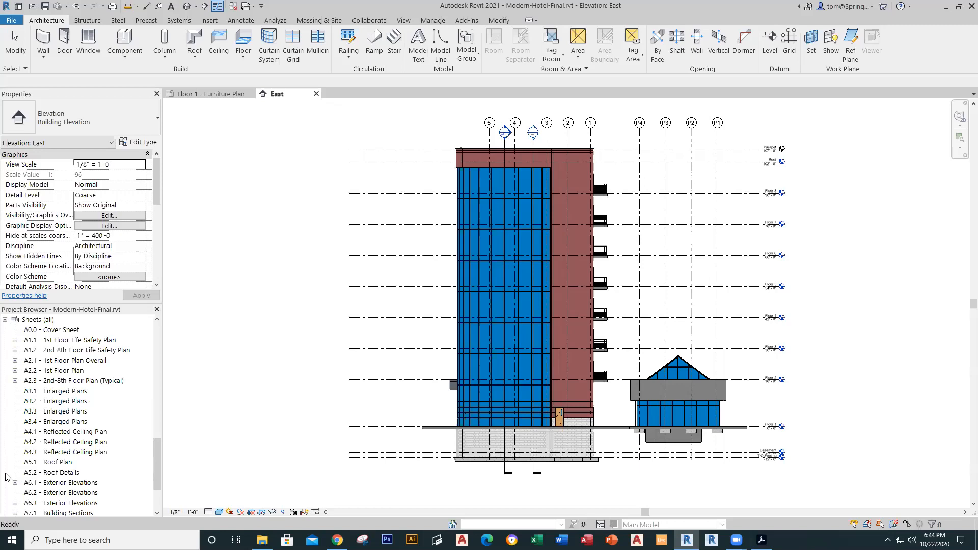
{"action": "double_click", "coordinate": [55, 351]}
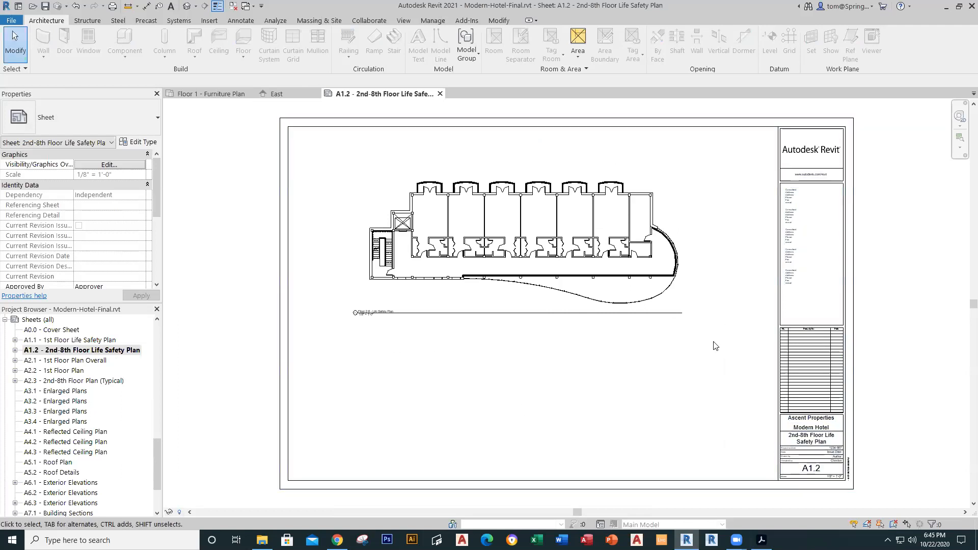
{"action": "middle_click_drag", "start_coordinate": [694, 401], "coordinate": [665, 403]}
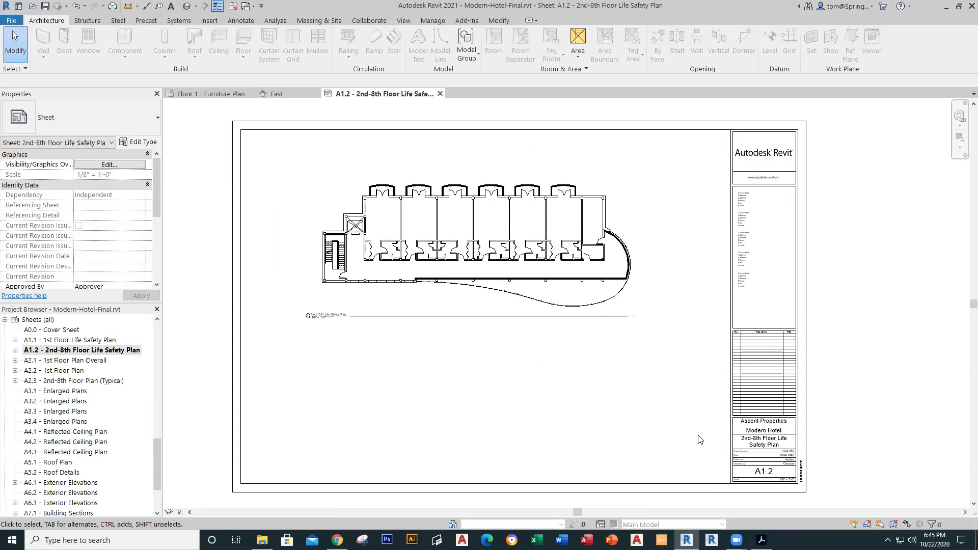
- Open sheet A2.3 - 2nd-8th Floor Plan (Typical) and examine the plan with its grids and section markers
{"action": "left_click", "coordinate": [51, 383]}
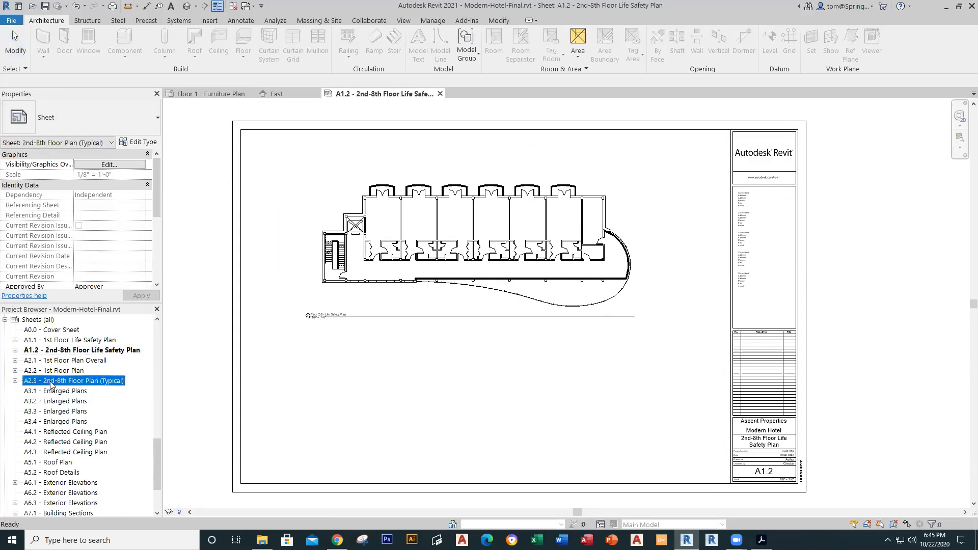
{"action": "double_click", "coordinate": [52, 381]}
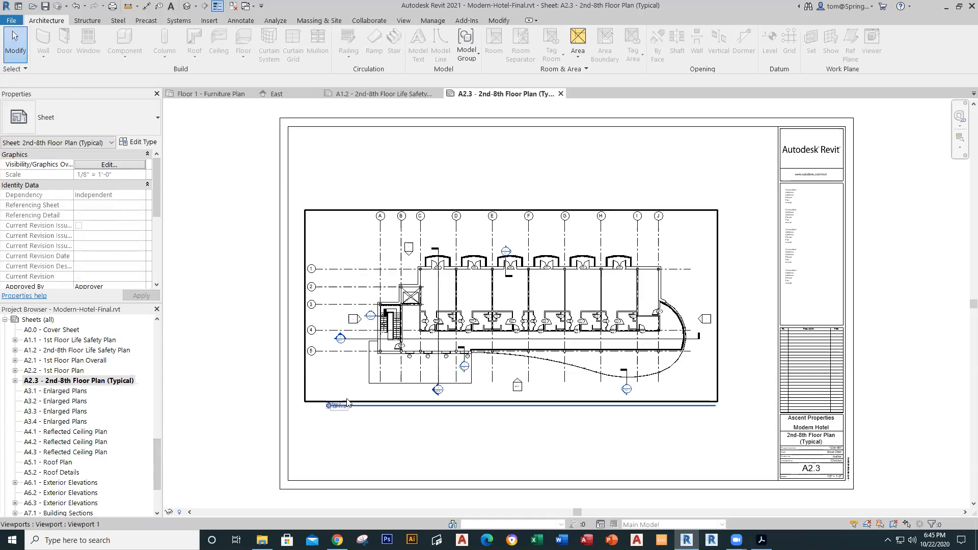
{"action": "scroll", "coordinate": [352, 387], "scroll_direction": "up", "scroll_amount": 2}
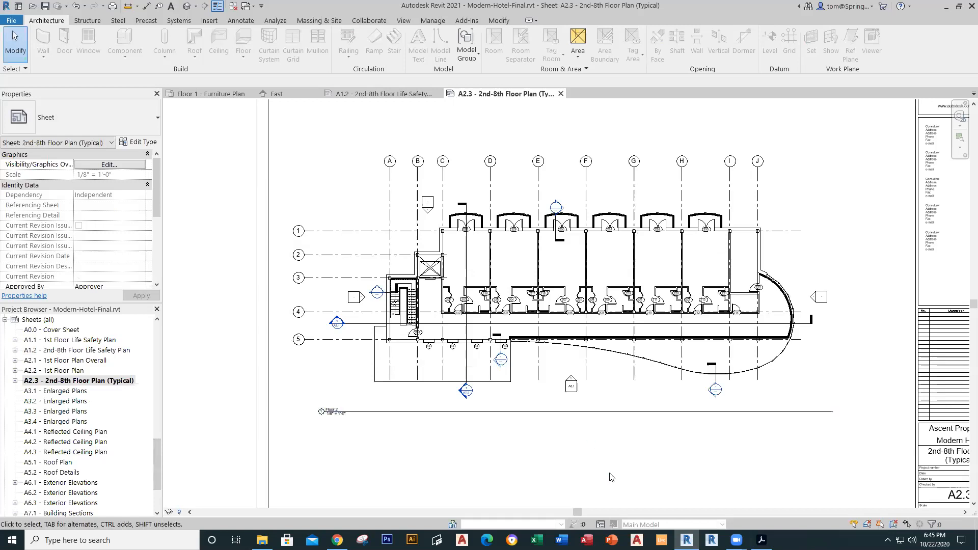
{"action": "middle_click_drag", "start_coordinate": [594, 465], "coordinate": [561, 454]}
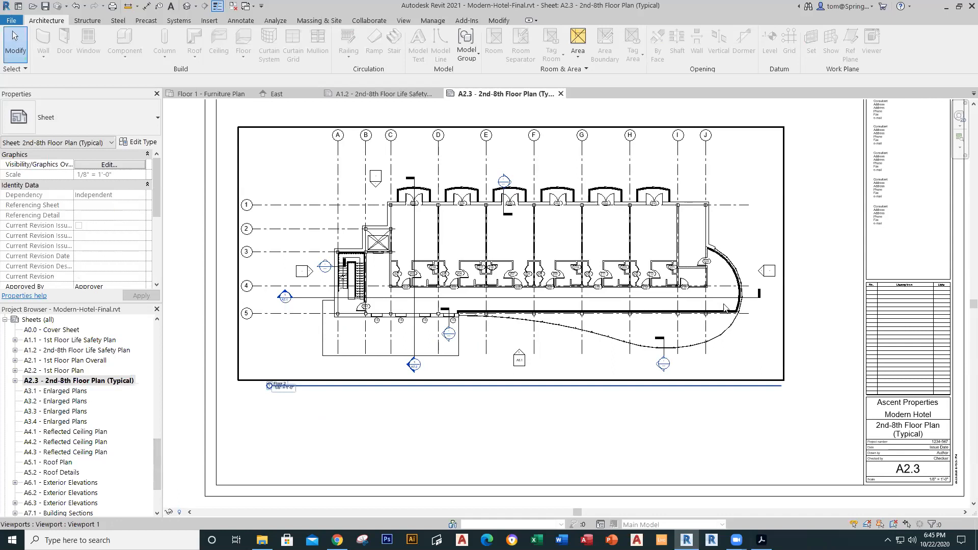
- Activate the sheet's plan viewport, open the East-West Section from its marker near grid line 4, and examine the building section
{"action": "double_click", "coordinate": [284, 294]}
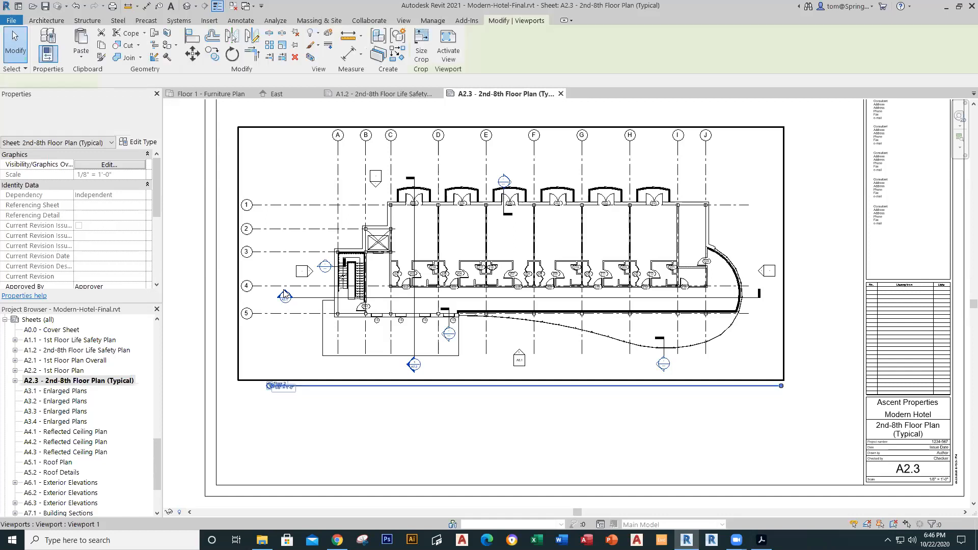
{"action": "double_click", "coordinate": [284, 294]}
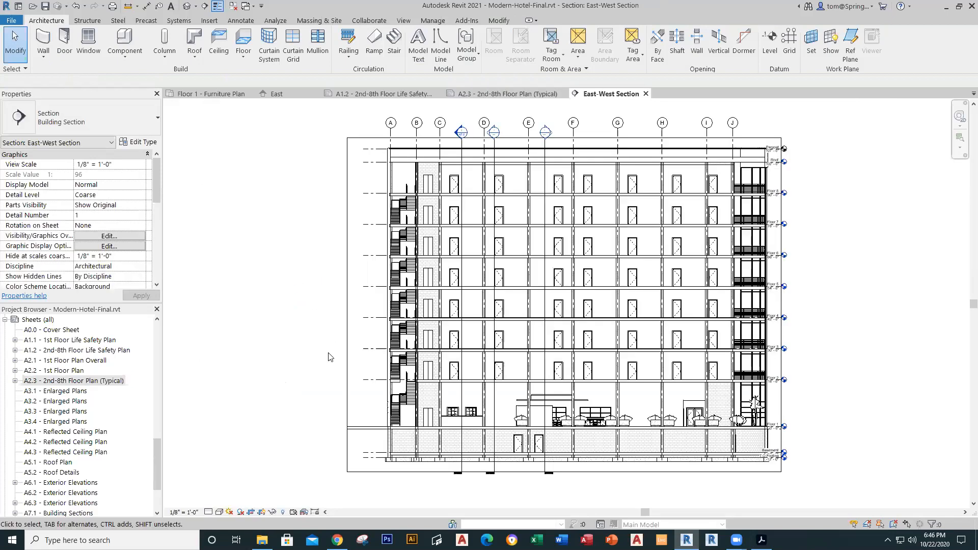
{"action": "scroll", "coordinate": [328, 363], "scroll_direction": "down", "scroll_amount": 1}
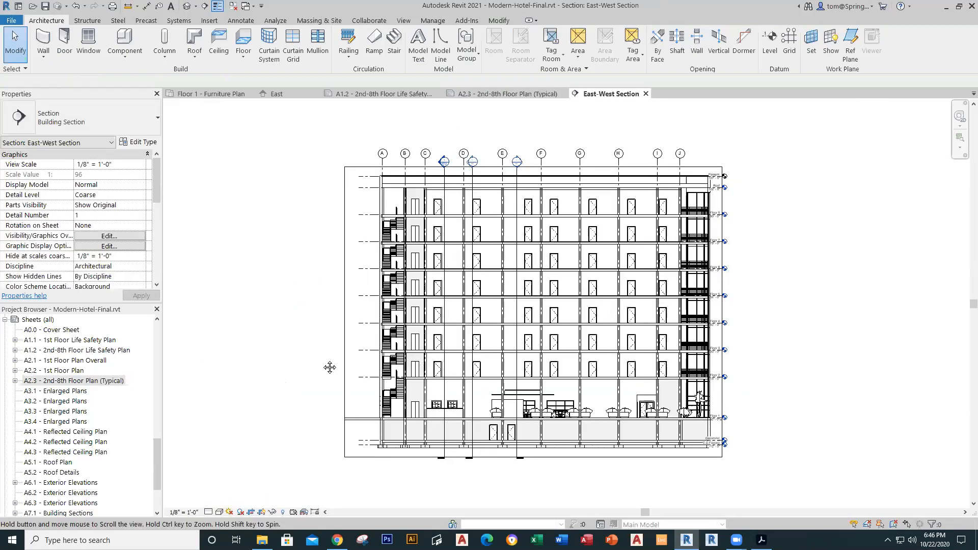
{"action": "scroll", "coordinate": [606, 490], "scroll_direction": "up", "scroll_amount": 1}
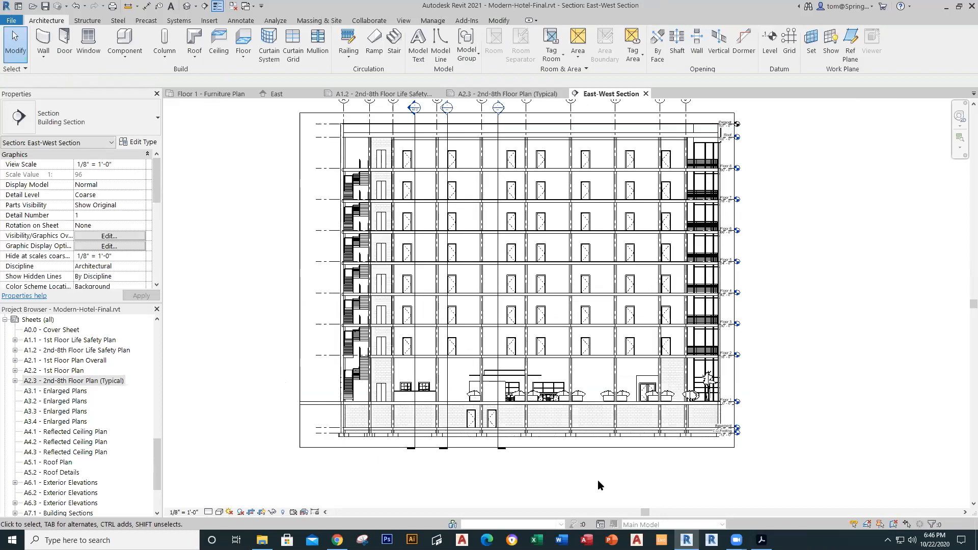
{"action": "middle_click_drag", "start_coordinate": [606, 488], "coordinate": [600, 518]}
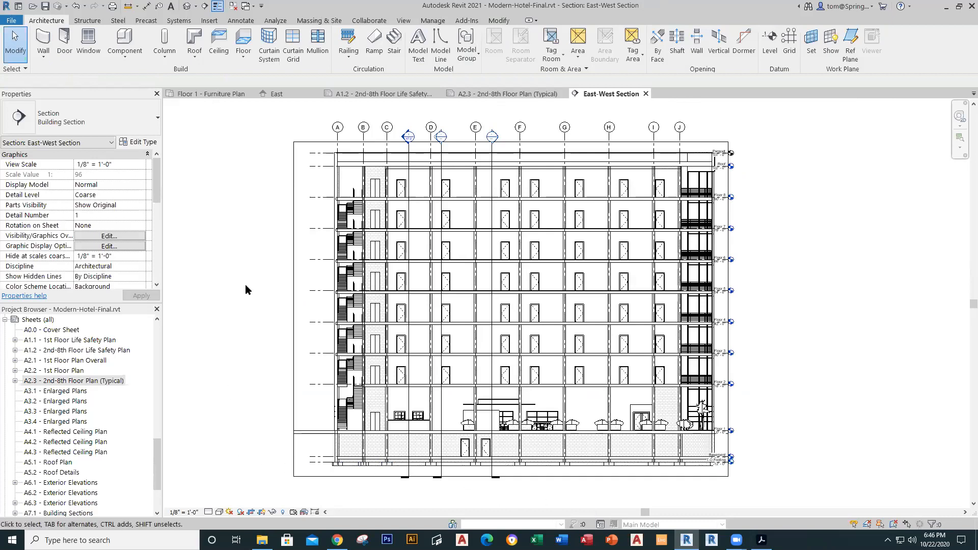
- Review sheets A1.2 and A2.3 again, return to the East-West Section and set its visual style to Shaded
{"action": "left_click", "coordinate": [383, 97]}
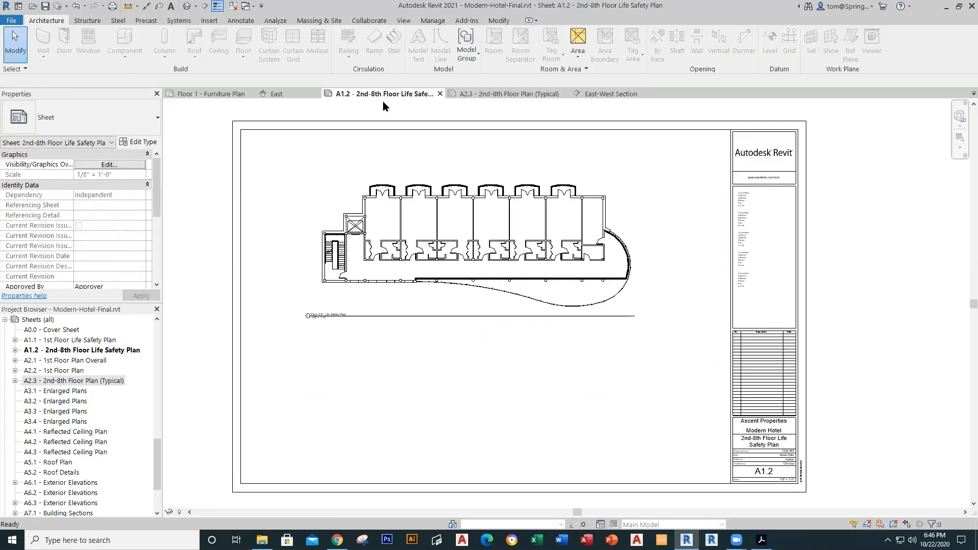
{"action": "left_click", "coordinate": [488, 95]}
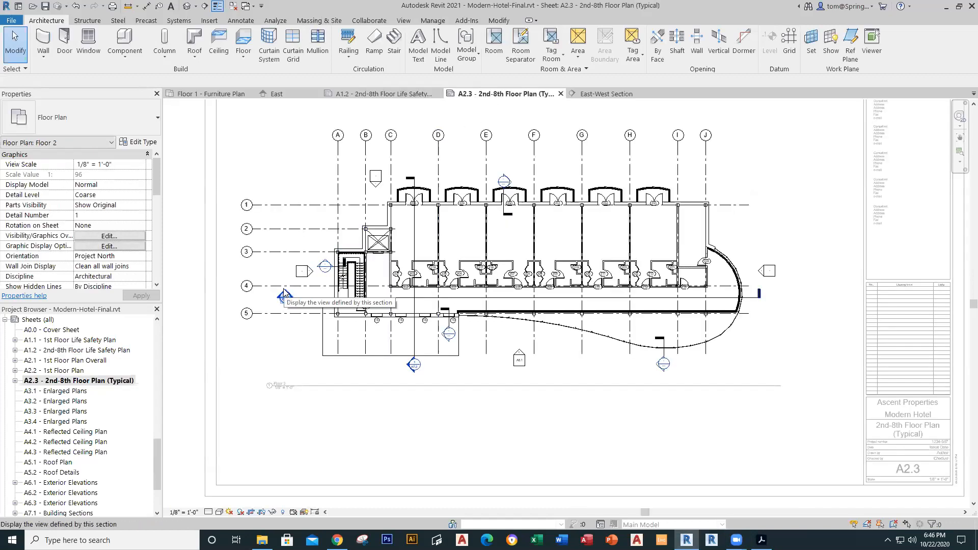
{"action": "left_click", "coordinate": [620, 93]}
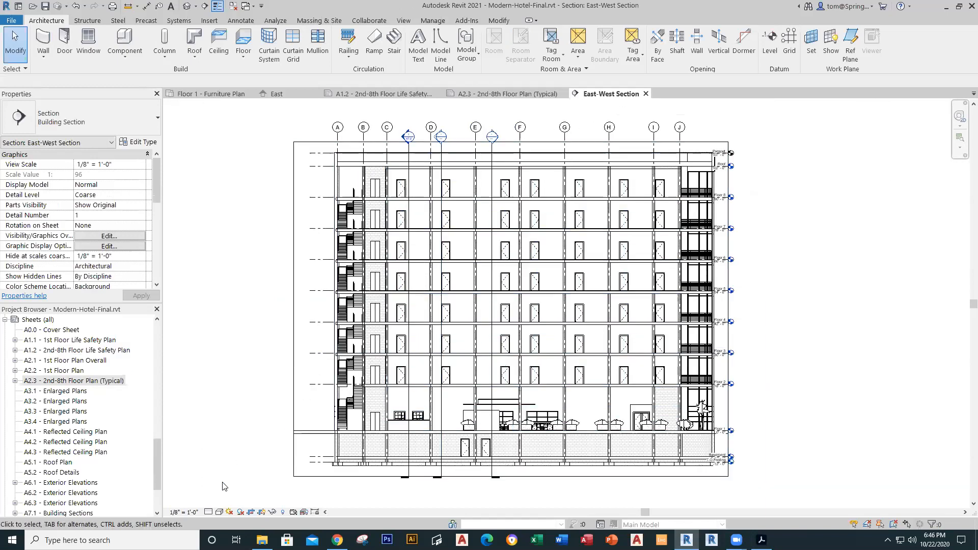
{"action": "left_click", "coordinate": [220, 512]}
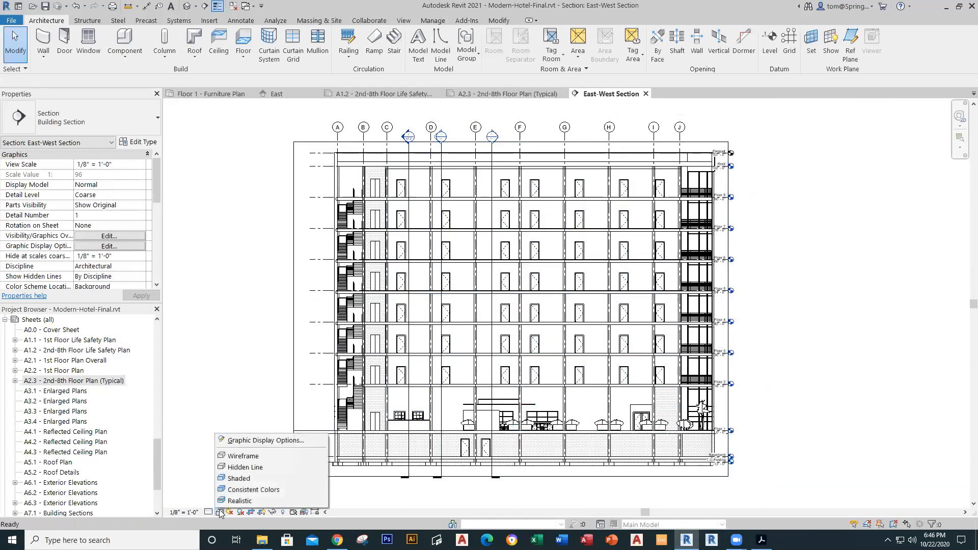
{"action": "left_click", "coordinate": [244, 479]}
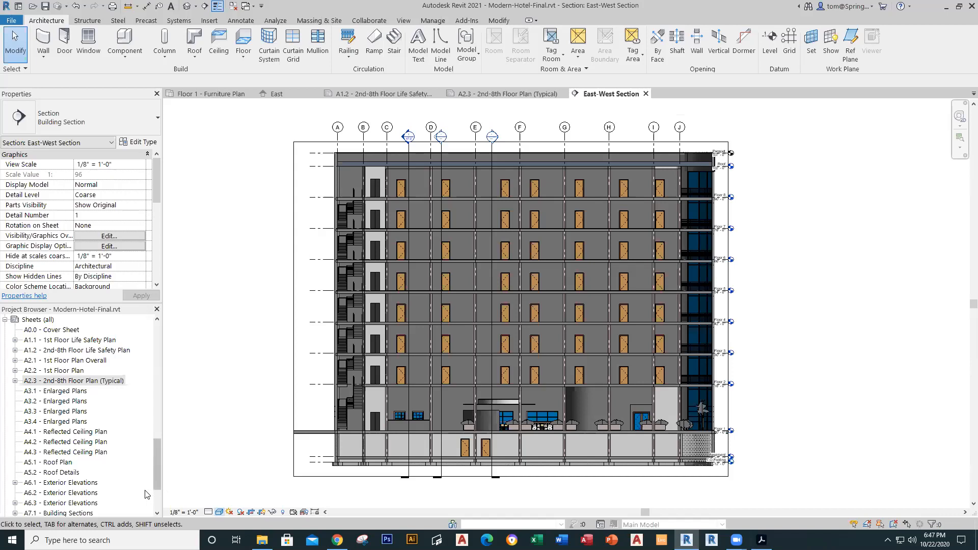
- Open the Basement floor plan and examine its rooms, doors and floor hatching
{"action": "left_click_drag", "start_coordinate": [160, 474], "coordinate": [160, 359]}
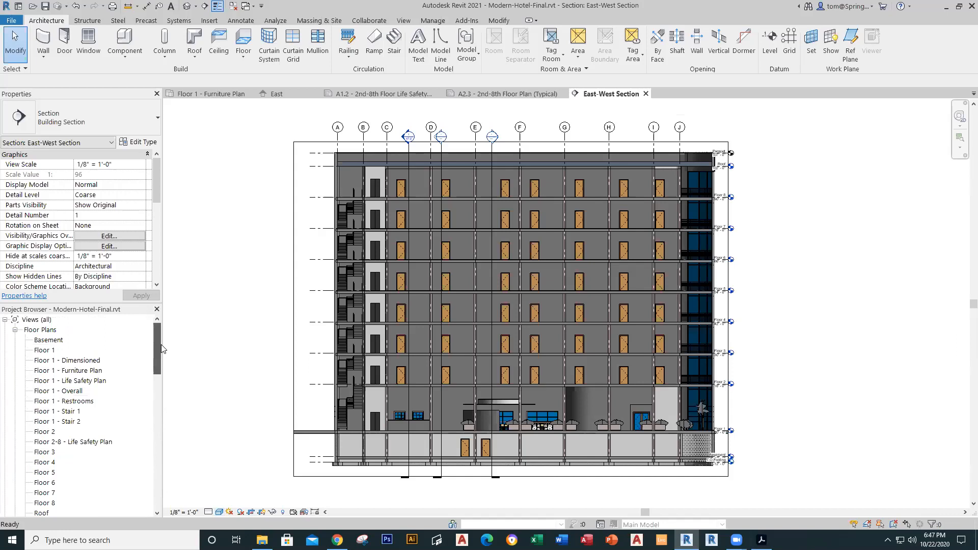
{"action": "double_click", "coordinate": [44, 340]}
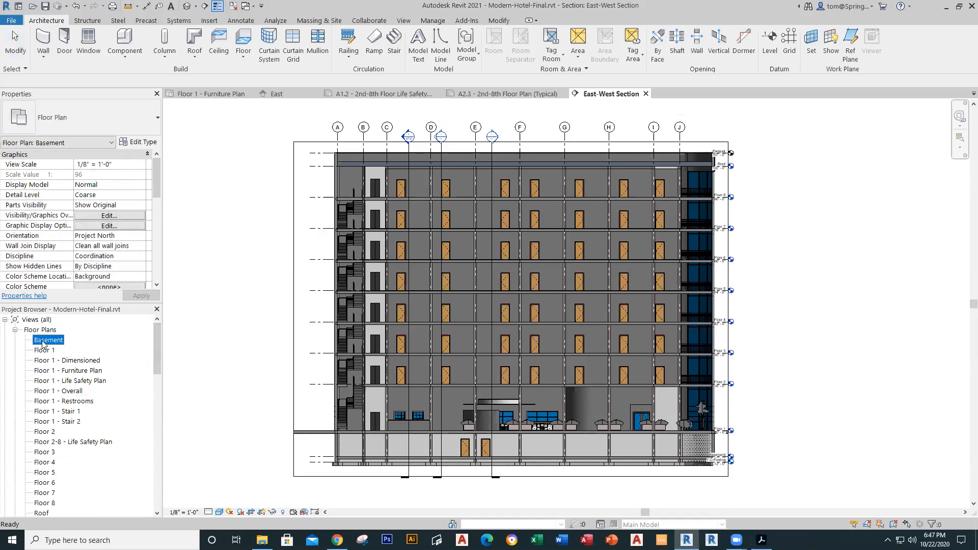
{"action": "middle_click_drag", "start_coordinate": [404, 408], "coordinate": [357, 409]}
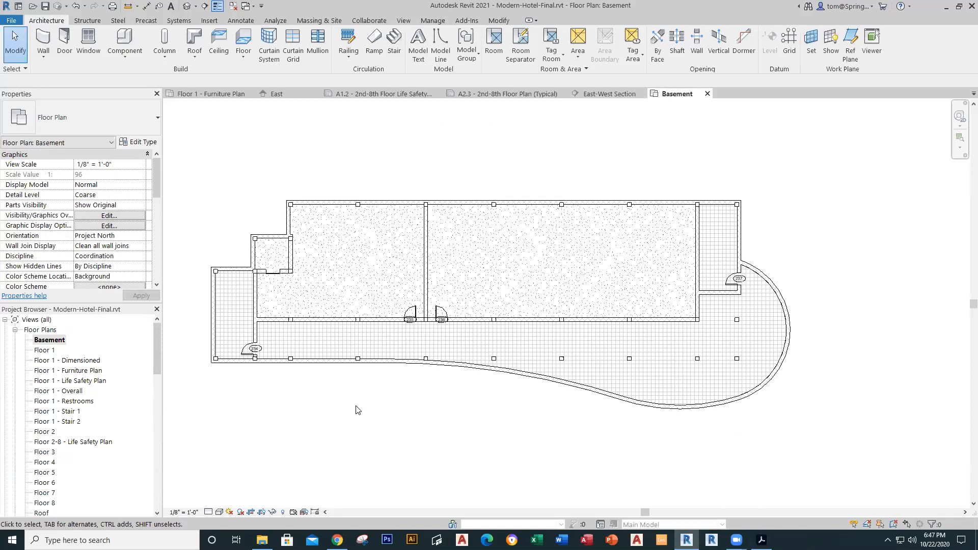
- Close all views except Floor 1 - Furniture Plan and place a perspective camera in the lobby, aimed past the seating toward the curved end with palms
{"action": "left_click", "coordinate": [207, 93]}
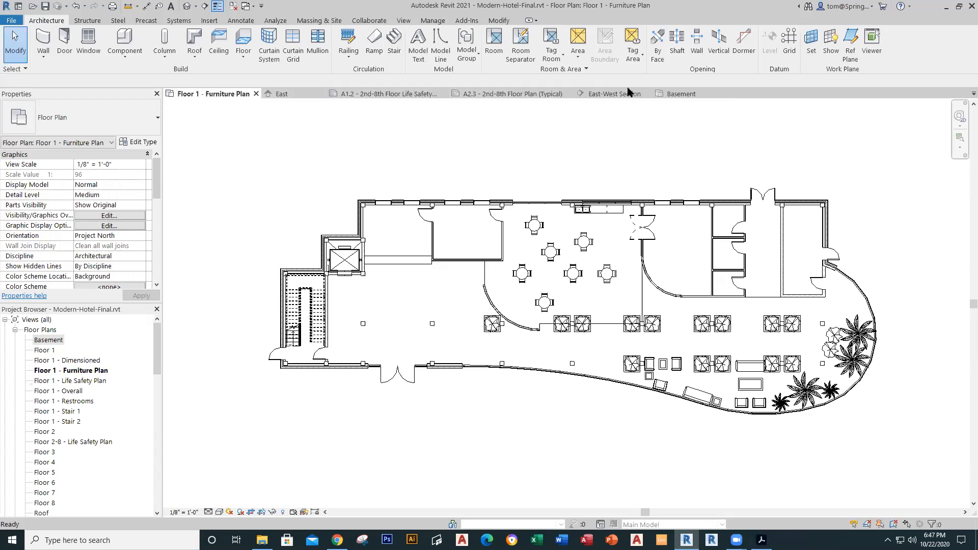
{"action": "left_click", "coordinate": [233, 6]}
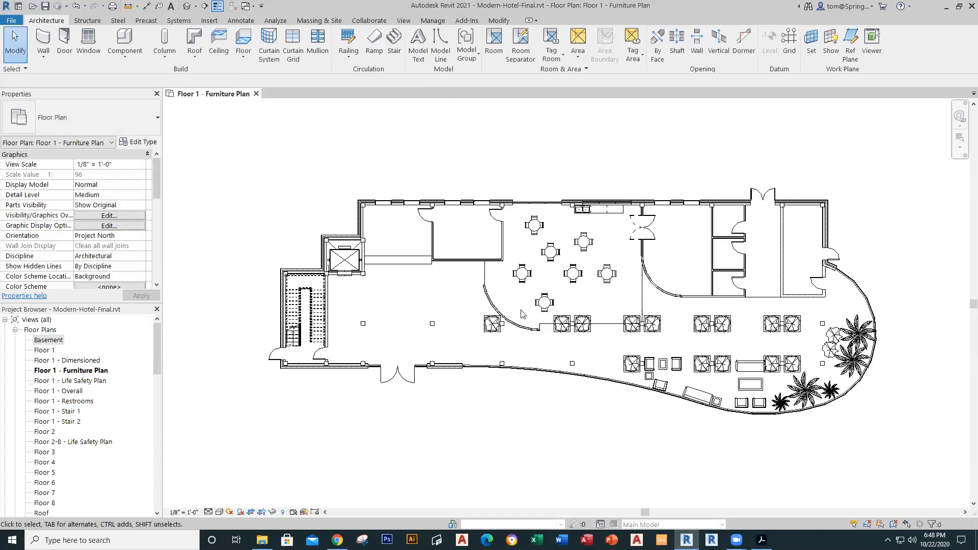
{"action": "left_click", "coordinate": [196, 7]}
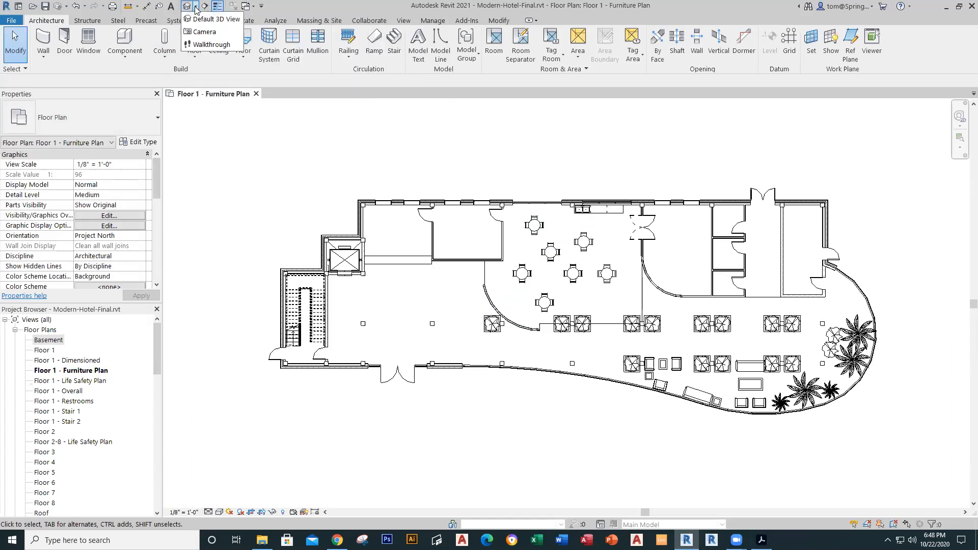
{"action": "left_click", "coordinate": [201, 32]}
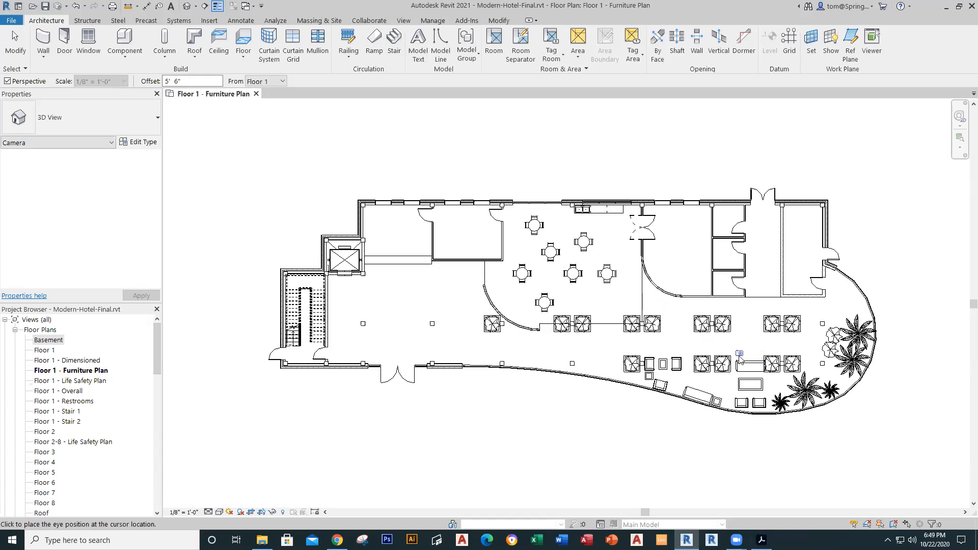
{"action": "left_click", "coordinate": [600, 344]}
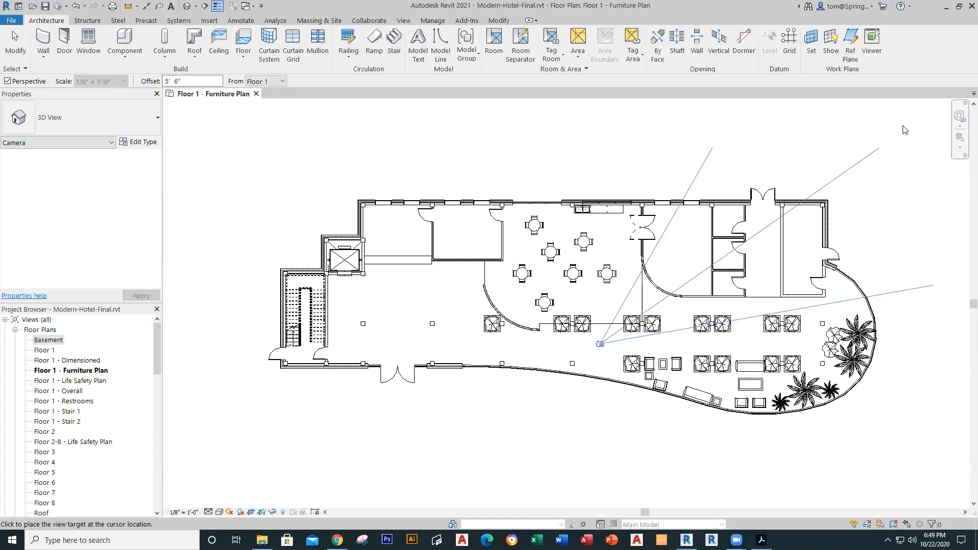
{"action": "left_click", "coordinate": [889, 426]}
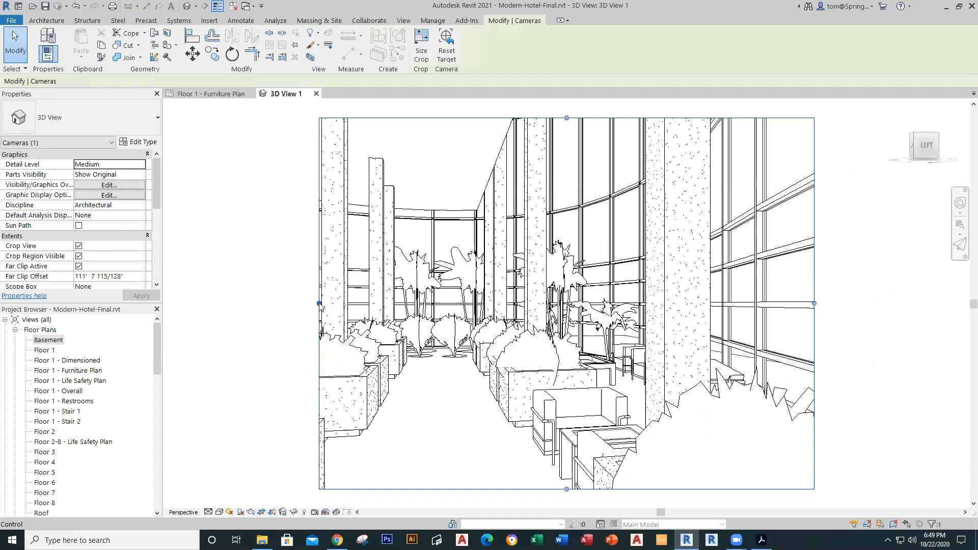
- Widen the lobby camera view's crop region on both sides and set its visual style to Realistic
{"action": "left_click_drag", "start_coordinate": [319, 305], "coordinate": [225, 305]}
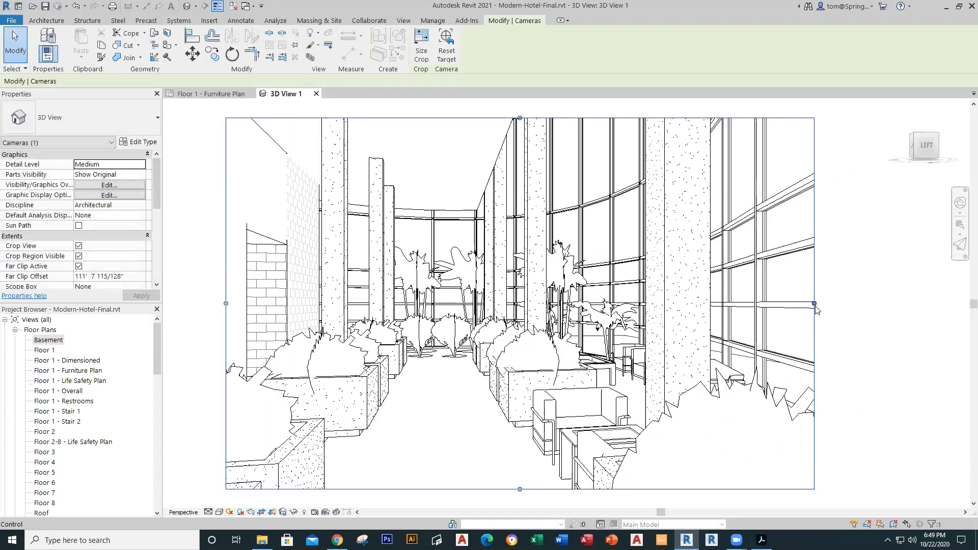
{"action": "left_click_drag", "start_coordinate": [814, 305], "coordinate": [856, 304]}
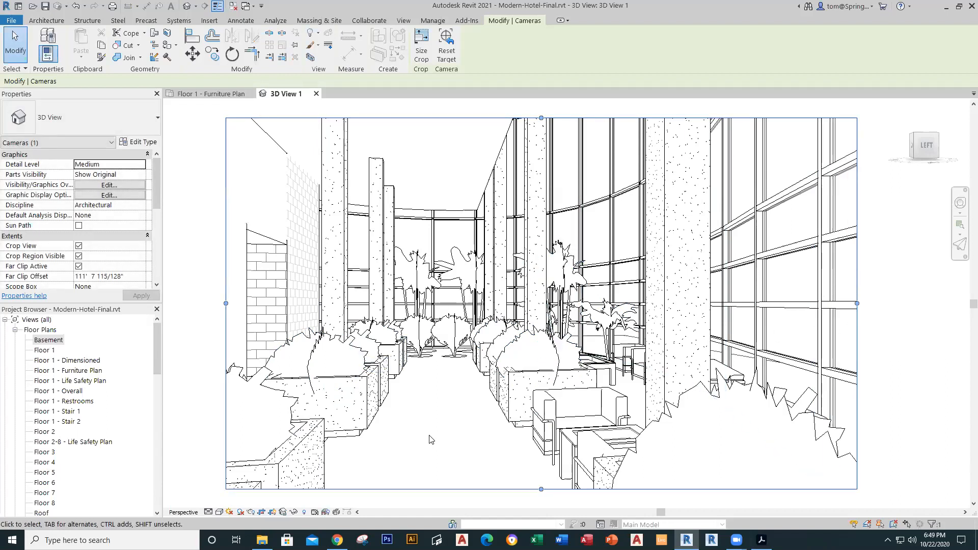
{"action": "left_click", "coordinate": [219, 511]}
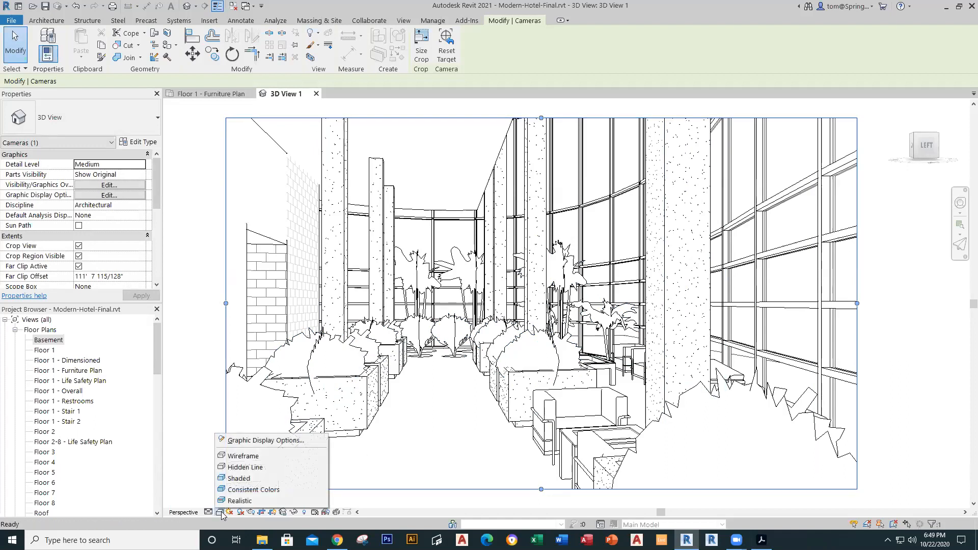
{"action": "left_click", "coordinate": [246, 501]}
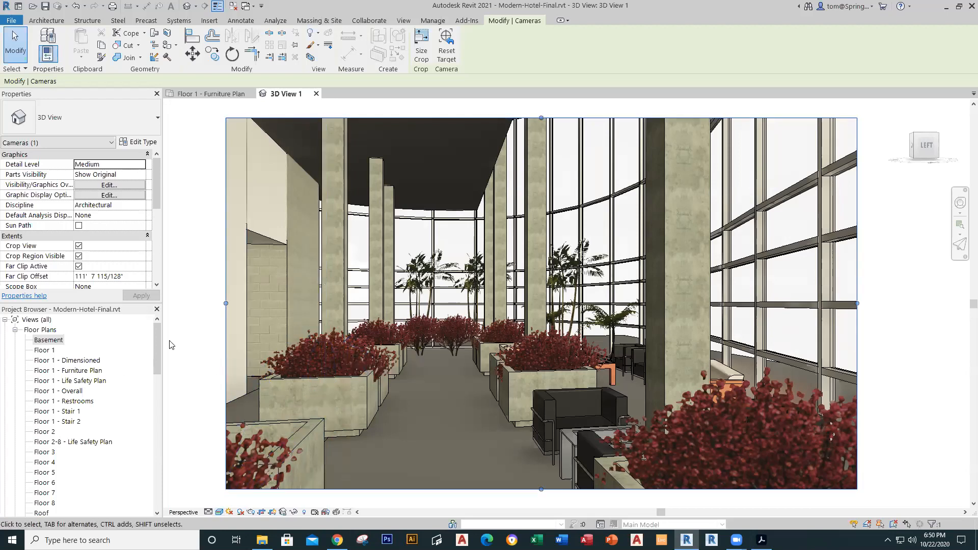
- Find 3D View 1 among the project's 3D views and rename it with the author's first name in possessive form followed by "Lobby View"
{"action": "left_click_drag", "start_coordinate": [153, 340], "coordinate": [159, 399]}
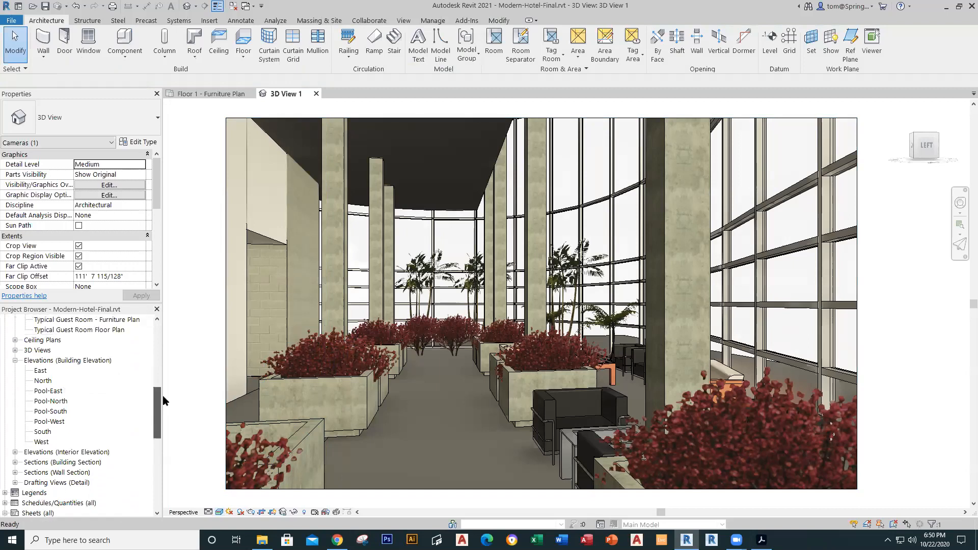
{"action": "left_click", "coordinate": [15, 350]}
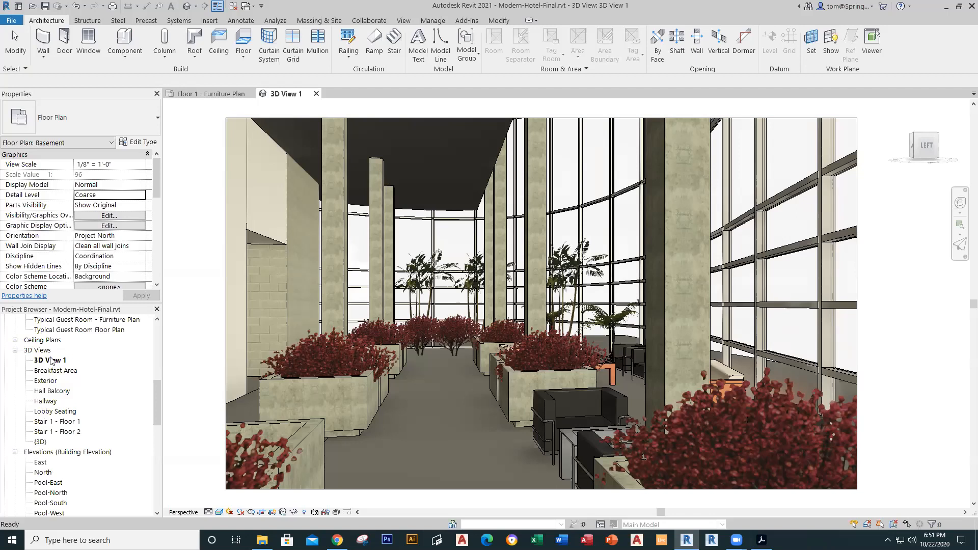
{"action": "left_click", "coordinate": [64, 365]}
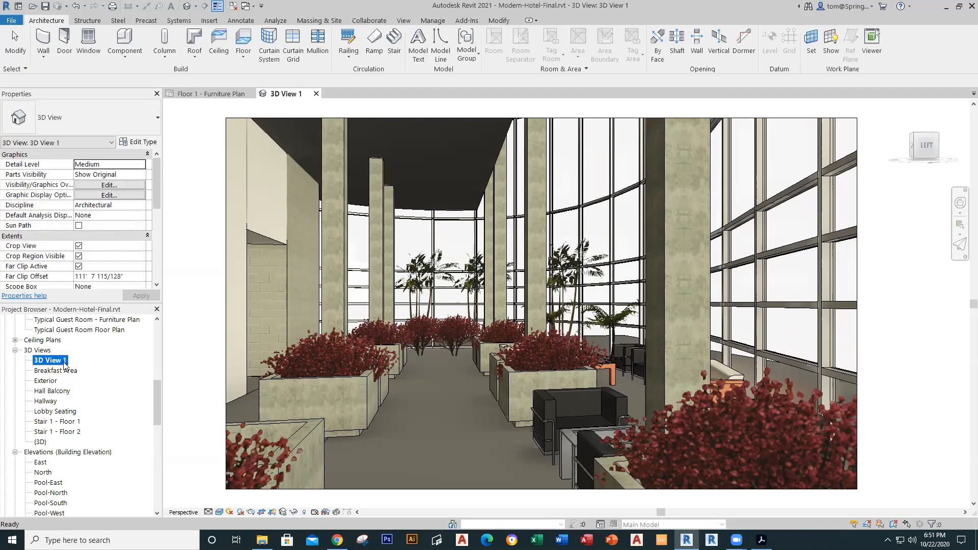
{"action": "right_click", "coordinate": [64, 365]}
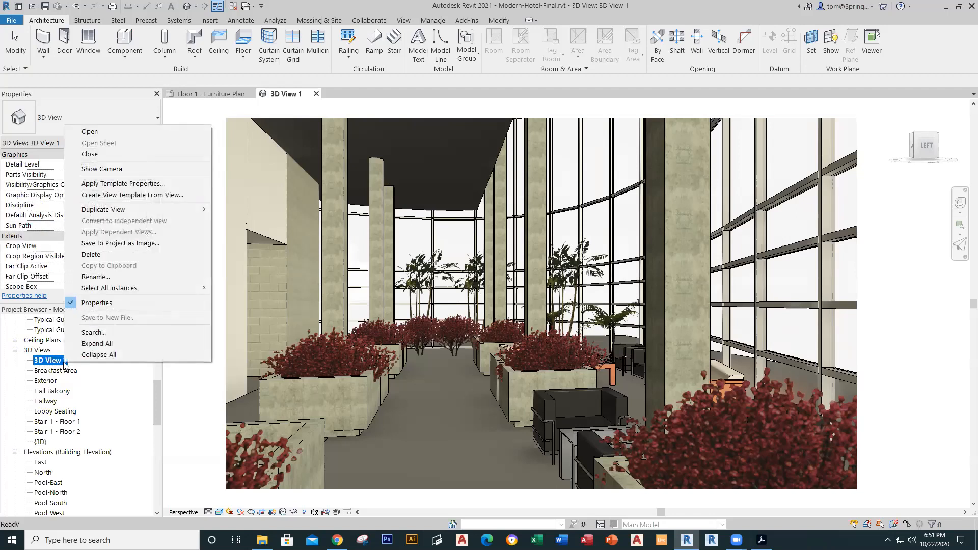
{"action": "left_click", "coordinate": [94, 276]}
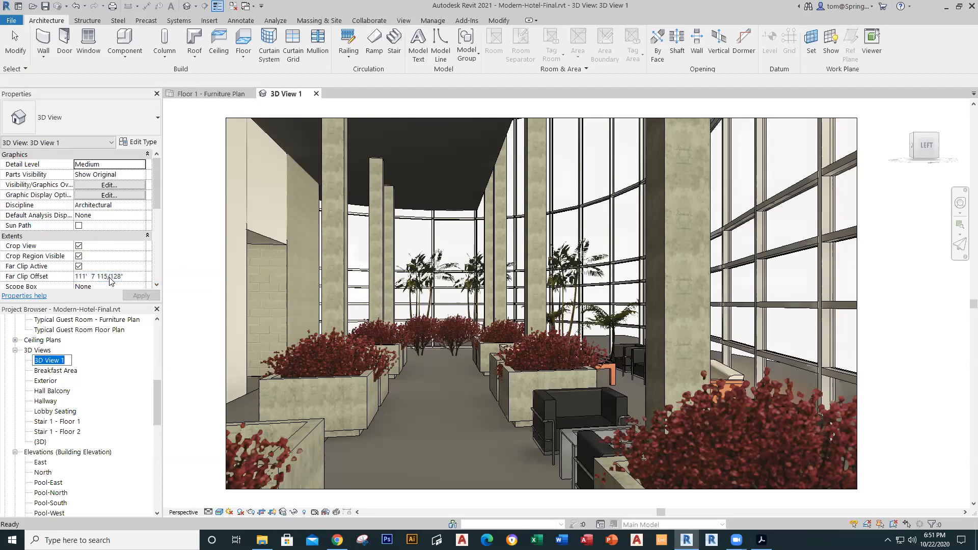
{"action": "type", "text": "Tom's Lobby View"}
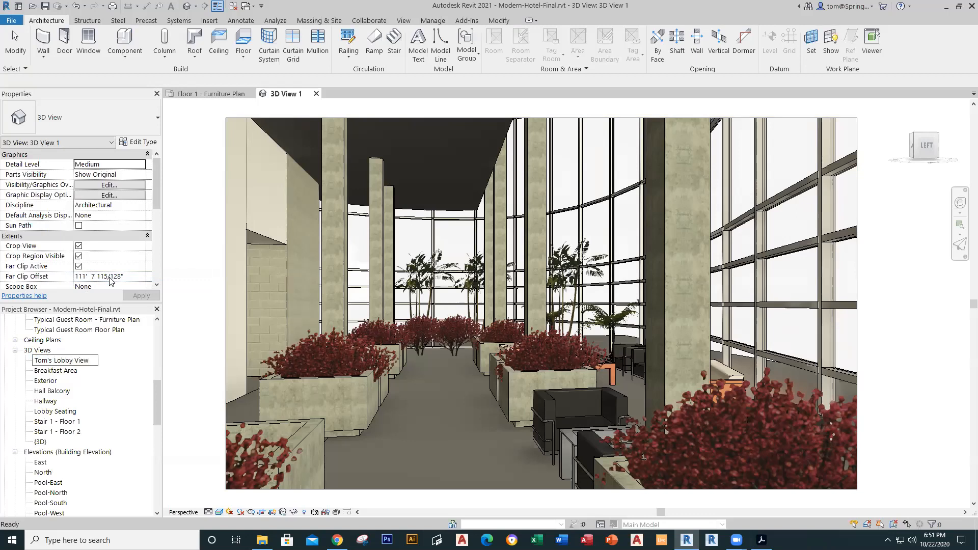
{"action": "key", "text": "Return"}
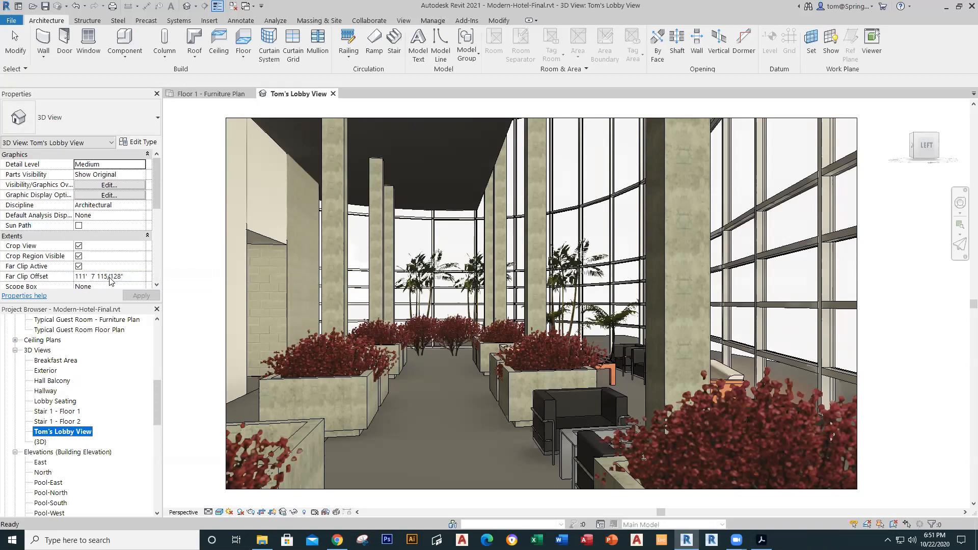
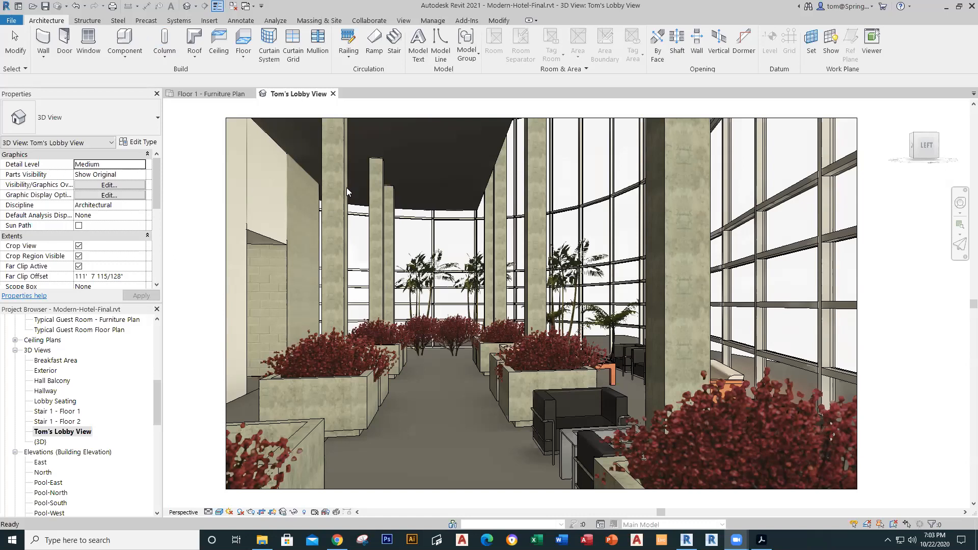
- Close the Modern-Hotel-Final.rvt project, saving its changes
{"action": "left_click", "coordinate": [16, 21]}
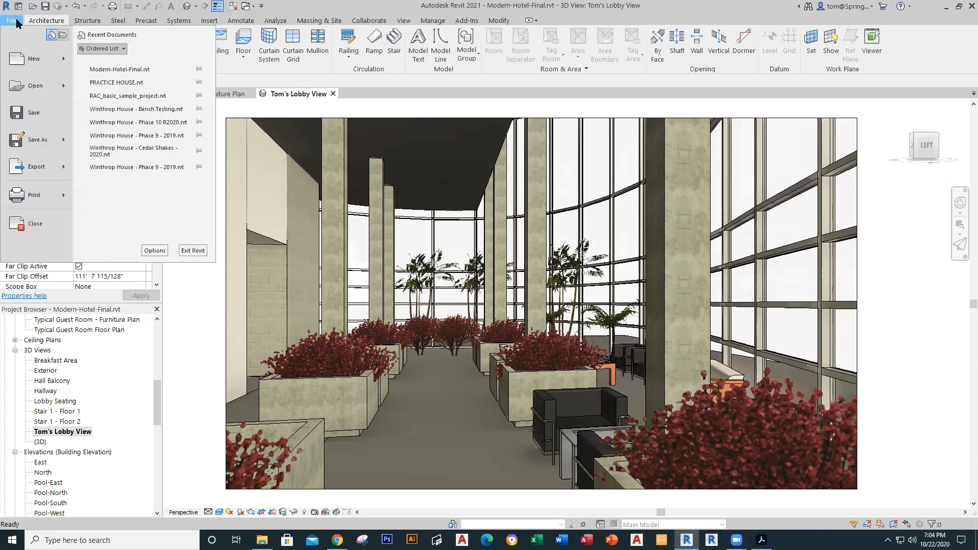
{"action": "left_click", "coordinate": [44, 224]}
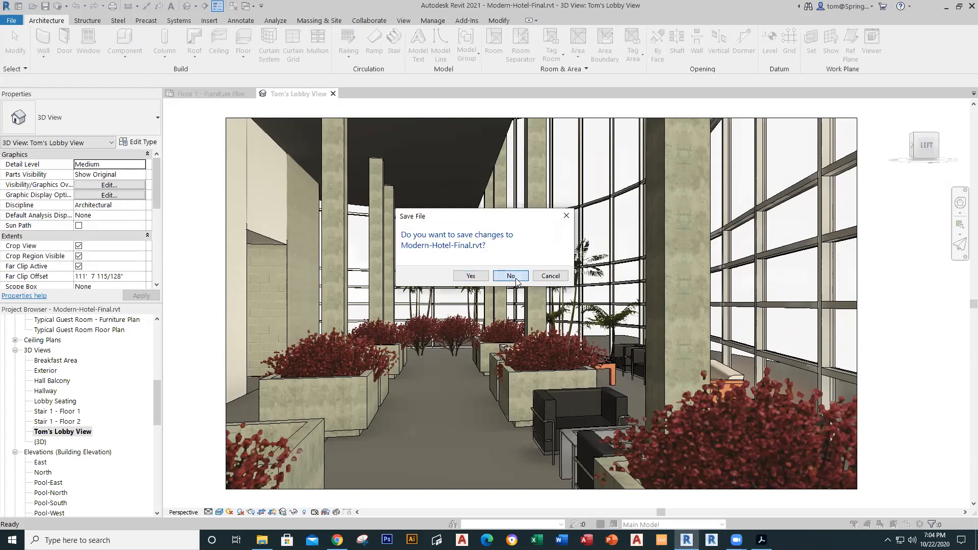
{"action": "left_click", "coordinate": [470, 276]}
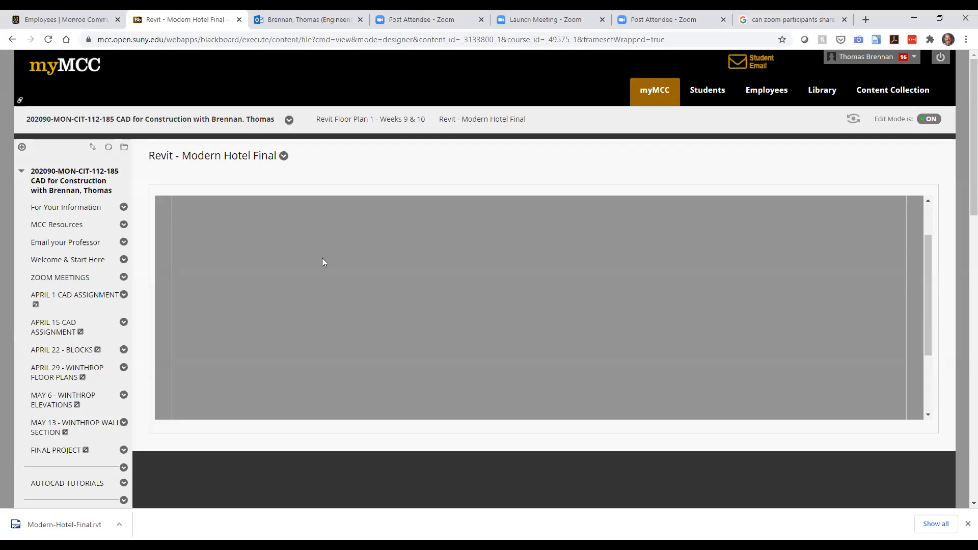
- In the Blackboard course in the browser, open the Revit Floor Plan 1 - Weeks 9 & 10 content page
{"action": "scroll", "coordinate": [85, 391], "scroll_direction": "down", "scroll_amount": 4}
{"action": "scroll", "coordinate": [86, 391], "scroll_direction": "down", "scroll_amount": 5}
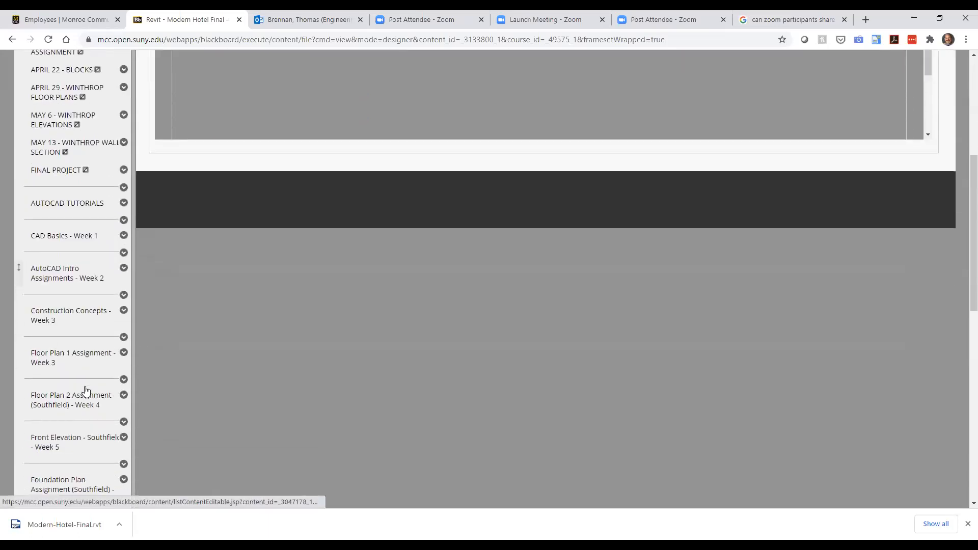
{"action": "scroll", "coordinate": [85, 390], "scroll_direction": "down", "scroll_amount": 1}
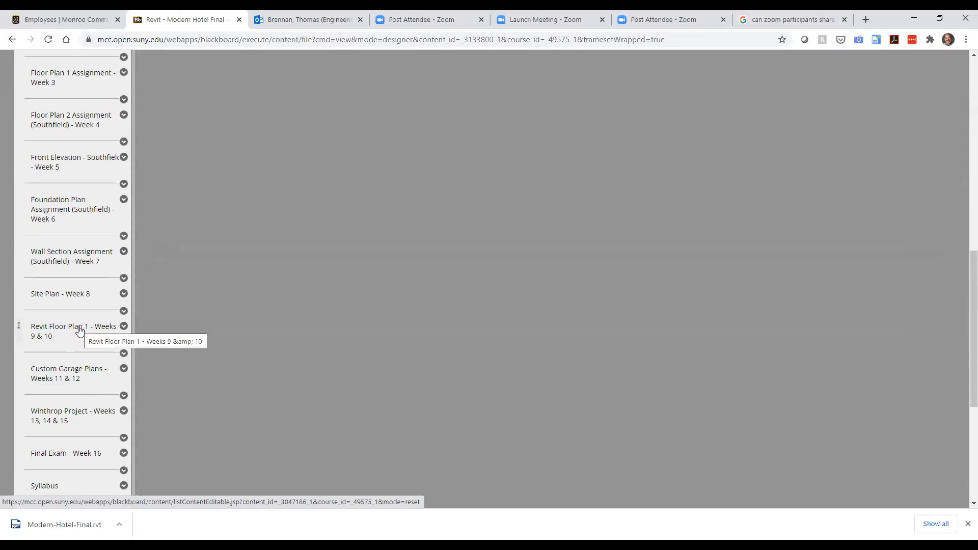
{"action": "left_click", "coordinate": [79, 331]}
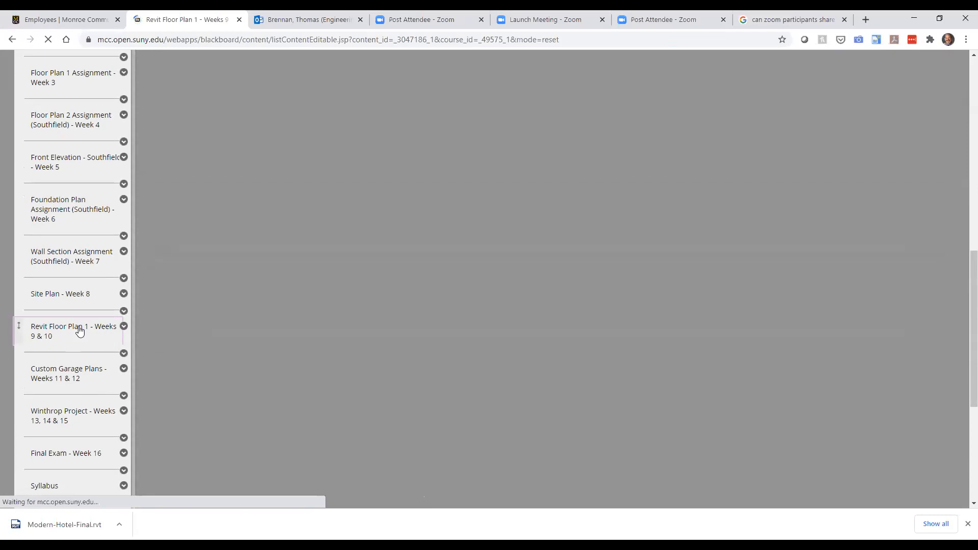
- Download the Revit - Simple Building 1 item and open the file Simple Building-1.rvt
{"action": "scroll", "coordinate": [305, 313], "scroll_direction": "down", "scroll_amount": 3}
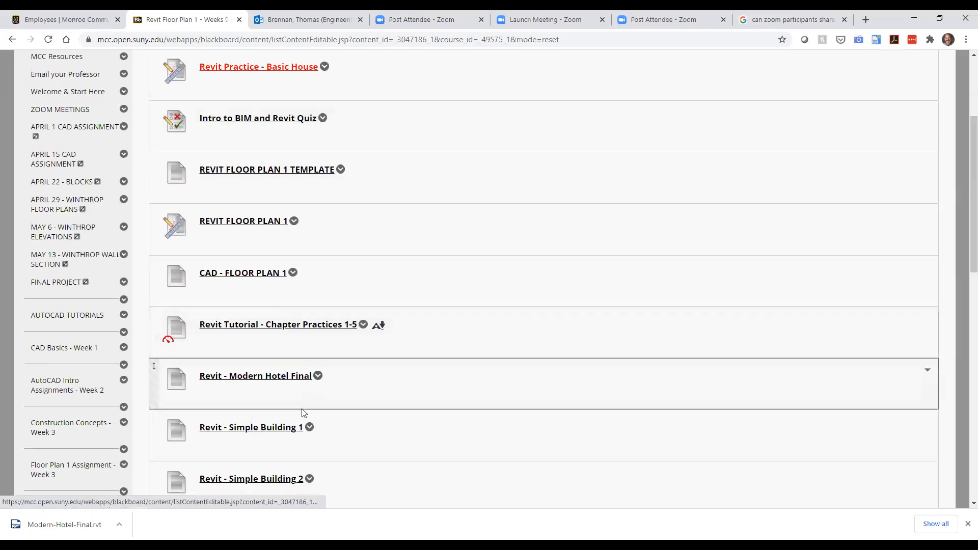
{"action": "left_click", "coordinate": [262, 430]}
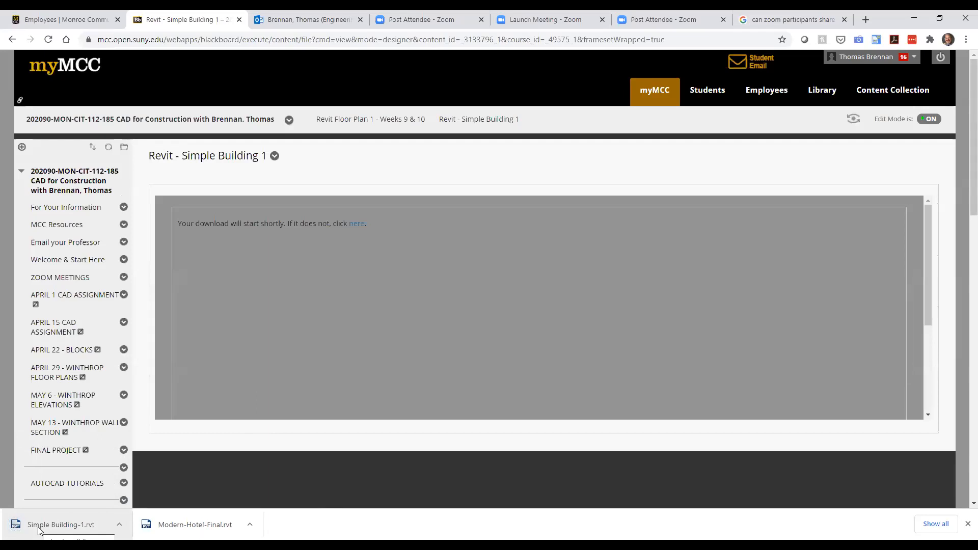
{"action": "left_click", "coordinate": [40, 531]}
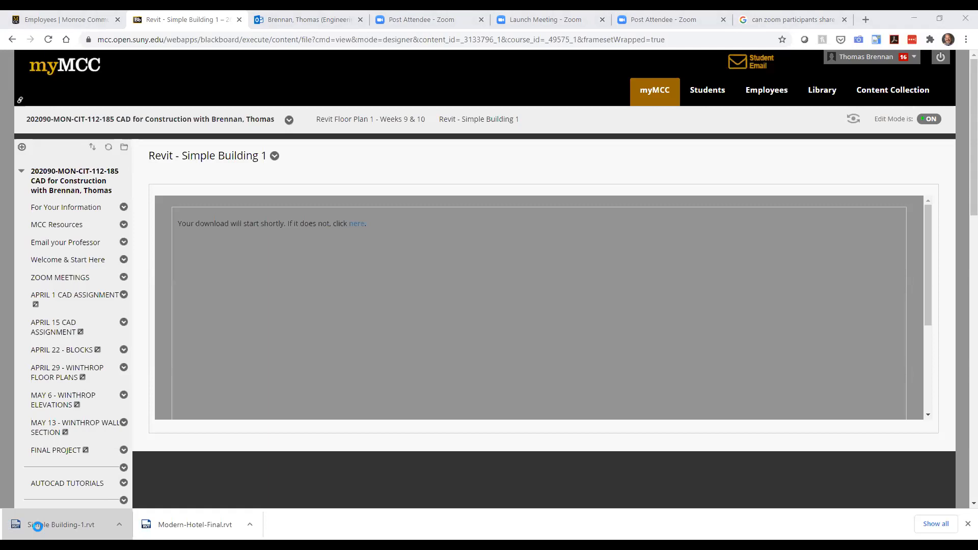
- Open the downloaded Simple Building-1.rvt, view its Level 1 floor plan, and close the file
{"action": "left_click", "coordinate": [37, 526]}
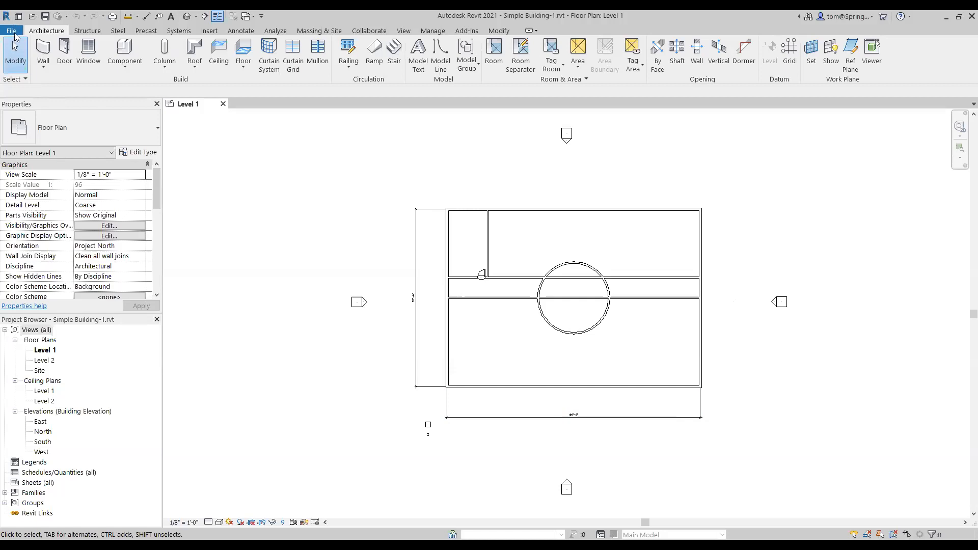
{"action": "left_click", "coordinate": [12, 32]}
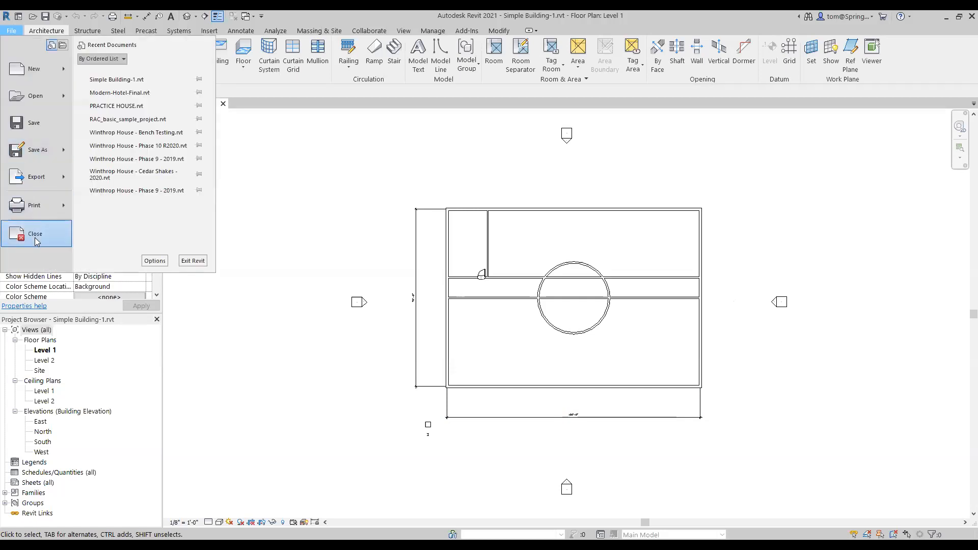
{"action": "left_click", "coordinate": [35, 237]}
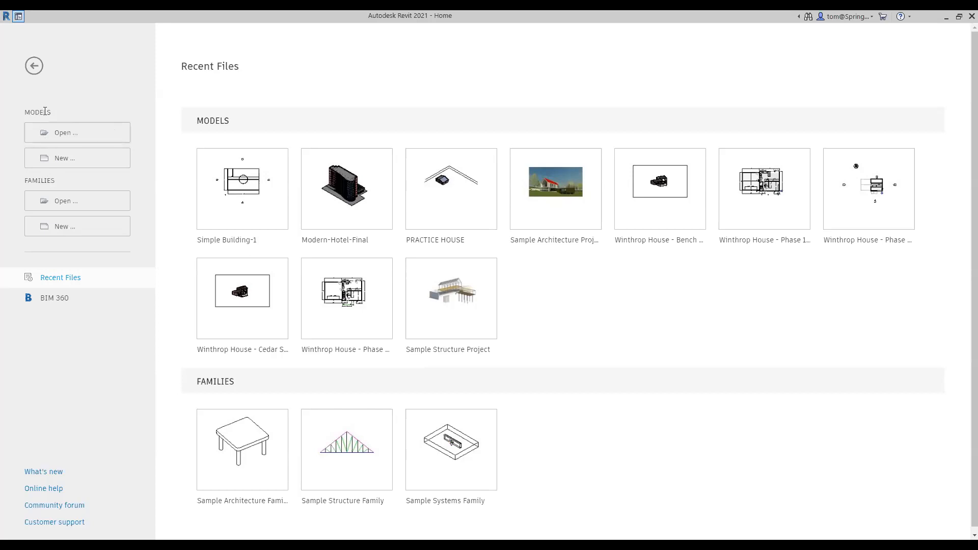
- Create a new project from the Imperial-Architectural Template
{"action": "left_click", "coordinate": [78, 160]}
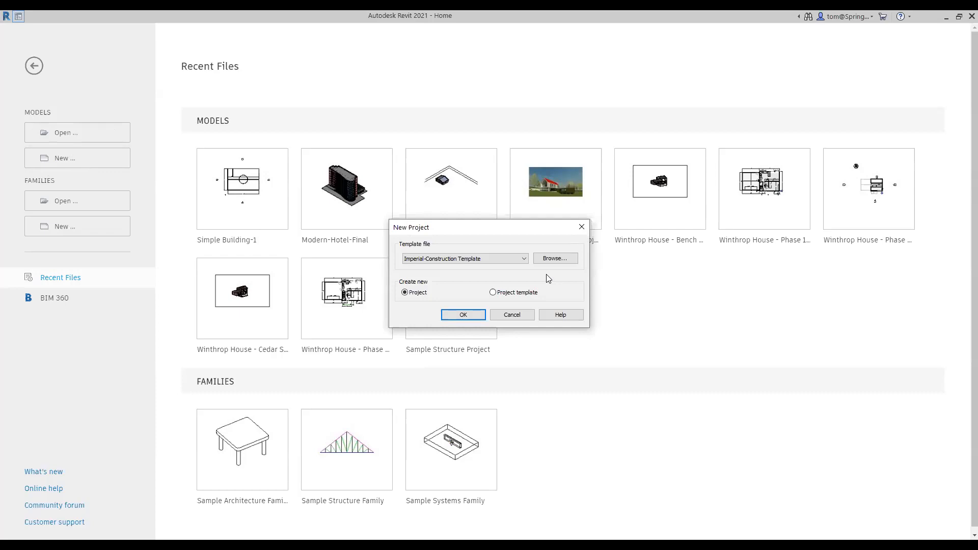
{"action": "left_click", "coordinate": [523, 259]}
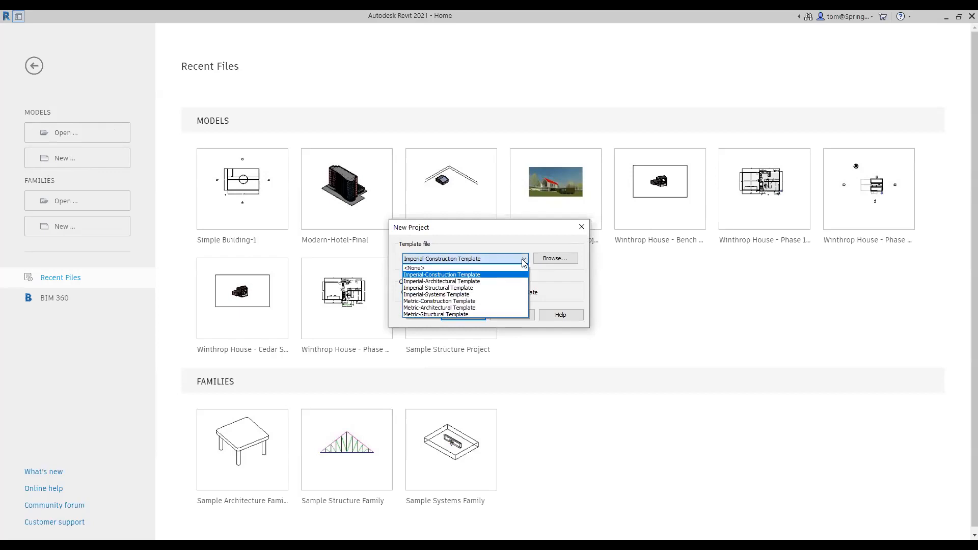
{"action": "left_click", "coordinate": [495, 281]}
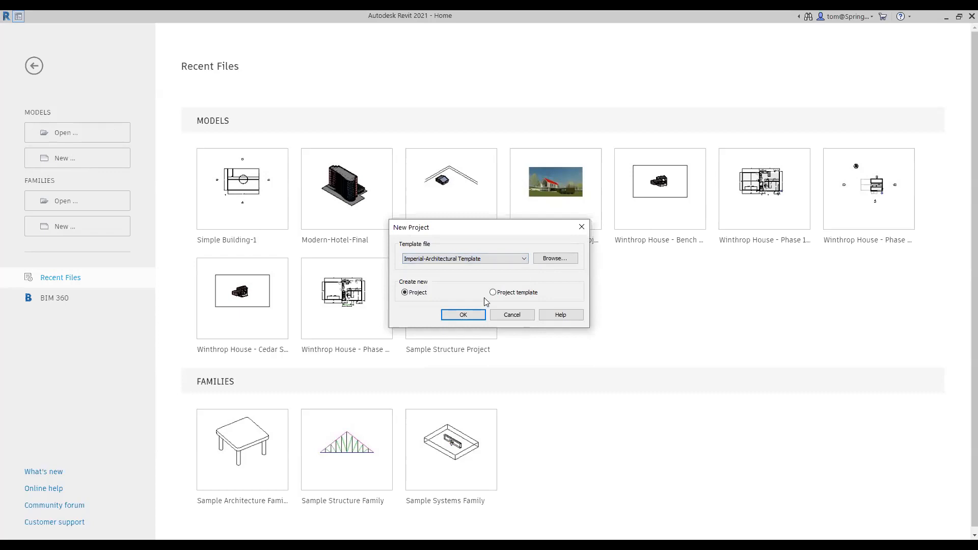
{"action": "left_click", "coordinate": [463, 314]}
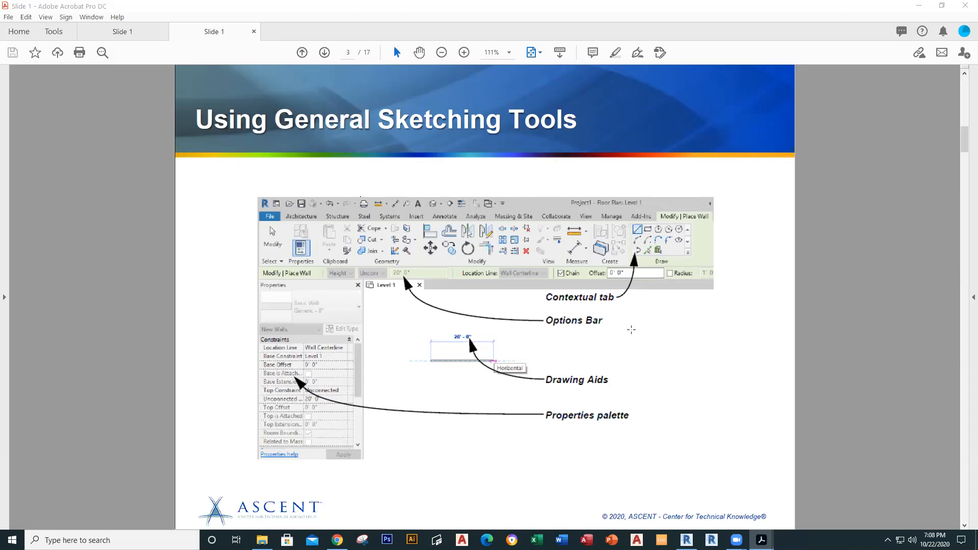
- Review the slides in Adobe Acrobat on draw tools, drawing aids, reference planes and selecting multiple elements
{"action": "scroll", "coordinate": [532, 283], "scroll_direction": "up", "scroll_amount": 1}
{"action": "scroll", "coordinate": [532, 283], "scroll_direction": "down", "scroll_amount": 1}
{"action": "key", "text": "Right"}
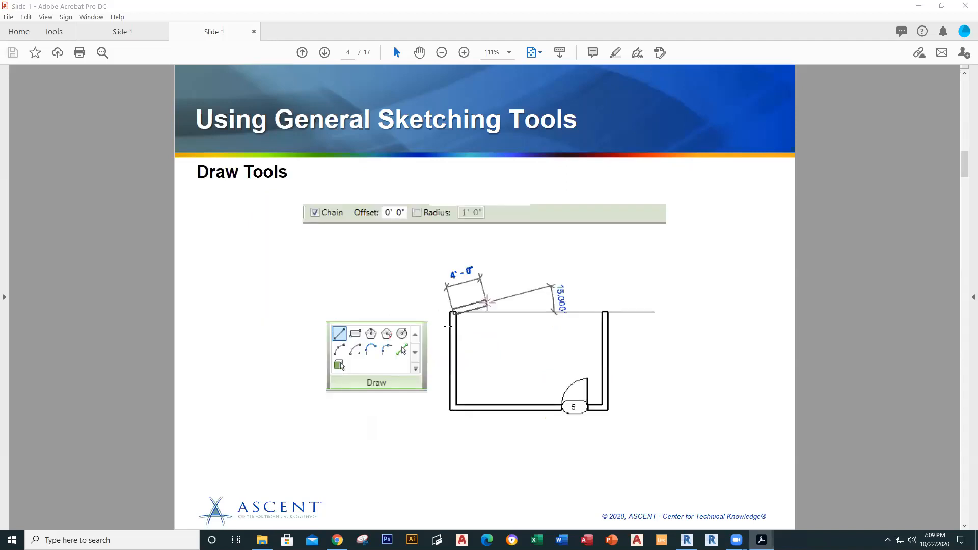
{"action": "key", "text": "Right"}
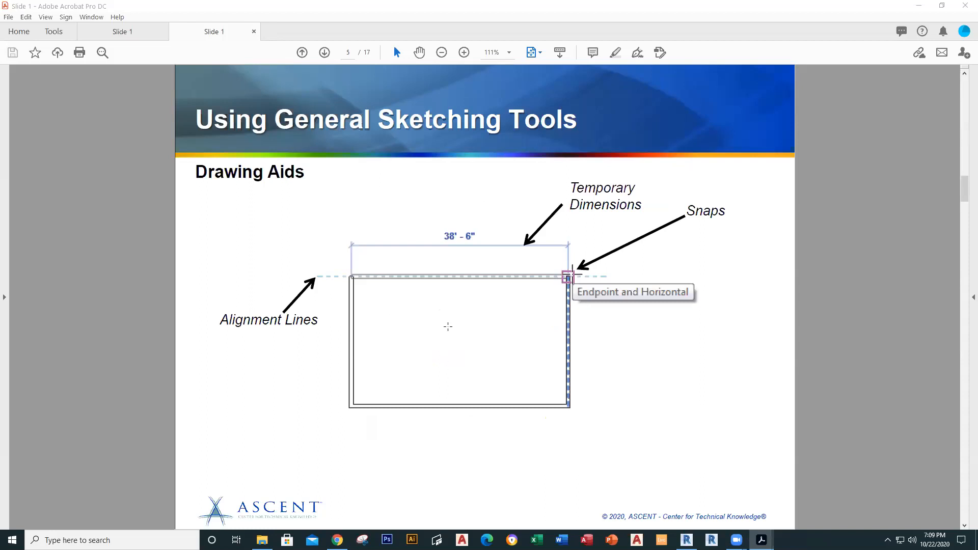
{"action": "key", "text": "Page_Down"}
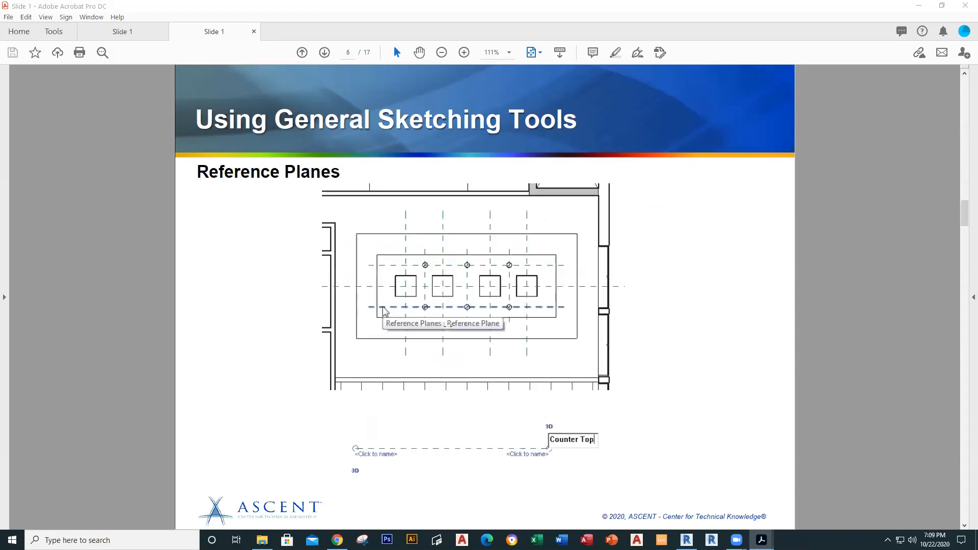
{"action": "key", "text": "Page_Down"}
{"action": "key", "text": "Page_Down"}
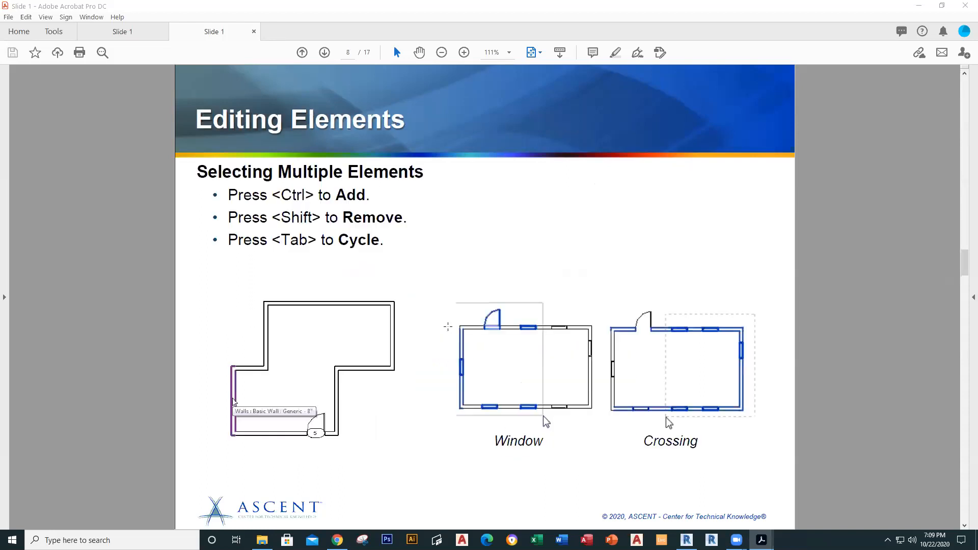
{"action": "key", "text": "Page_Down"}
{"action": "key", "text": "Page_Down"}
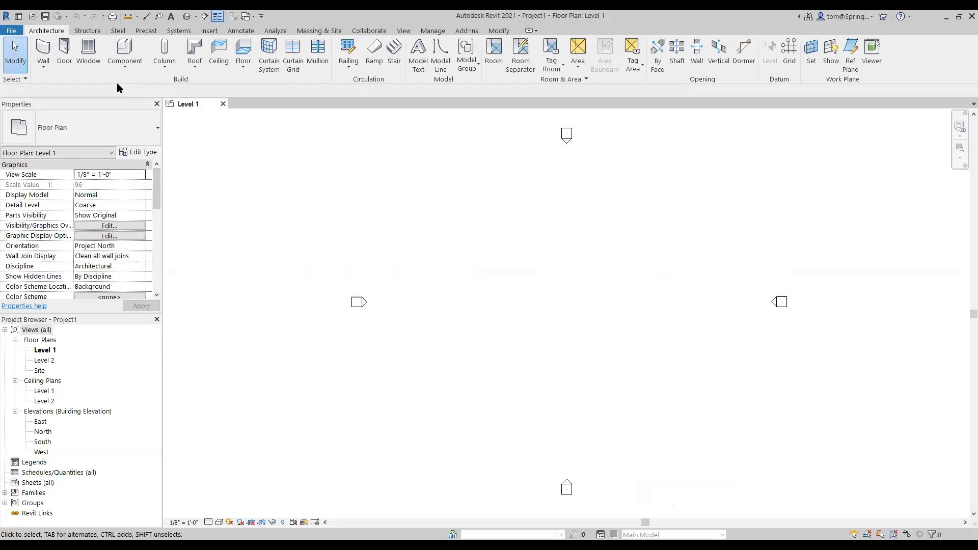
- Save the new project to the Desktop as "Simple Building - TMB"
{"action": "left_click", "coordinate": [12, 31]}
{"action": "mouse_move", "coordinate": [63, 154]}
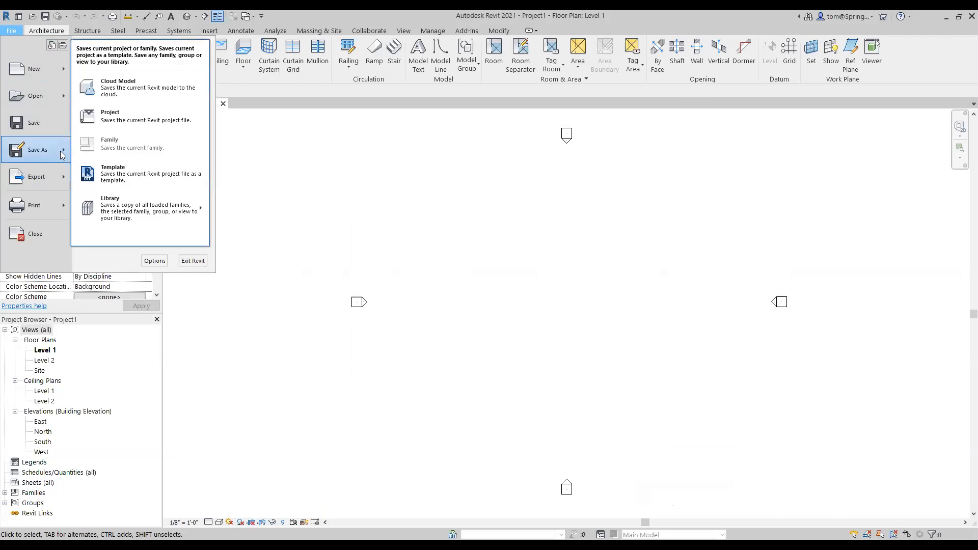
{"action": "left_click", "coordinate": [117, 121]}
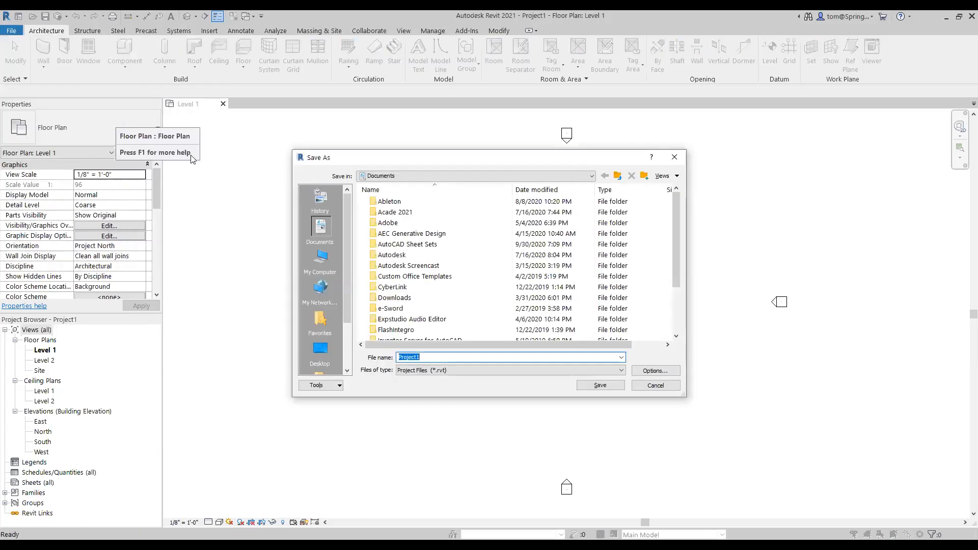
{"action": "left_click", "coordinate": [320, 350]}
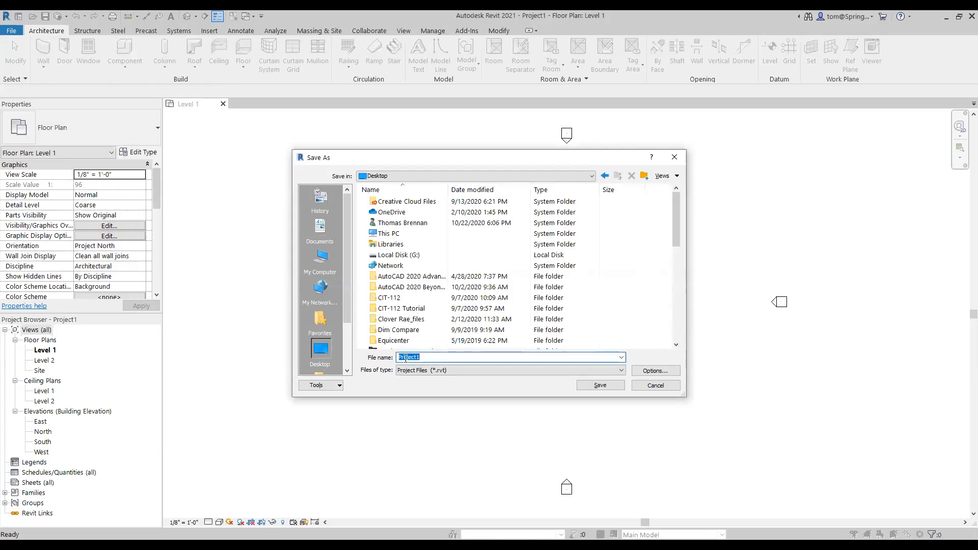
{"action": "type", "text": "SI"}
{"action": "key", "text": "BackSpace"}
{"action": "type", "text": "imple Building - TMB"}
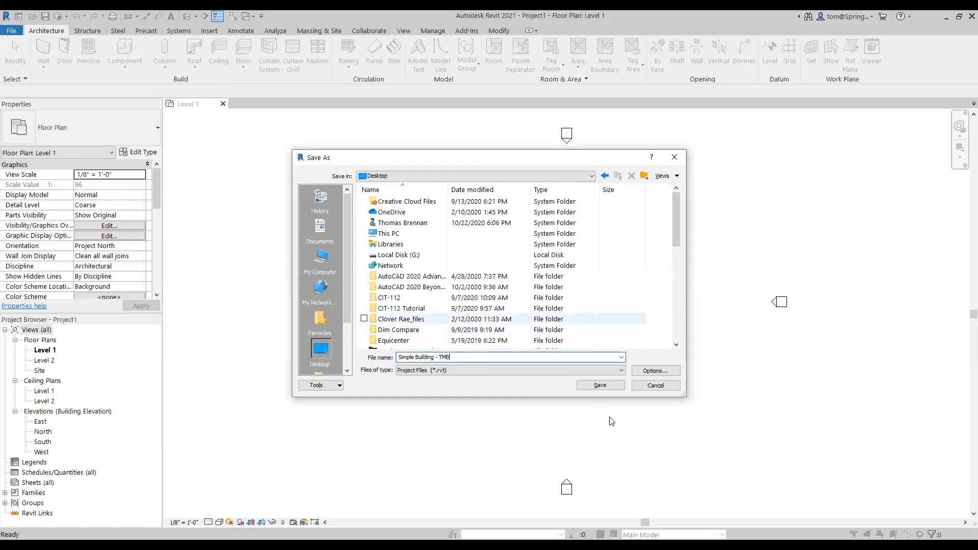
{"action": "left_click", "coordinate": [610, 388]}
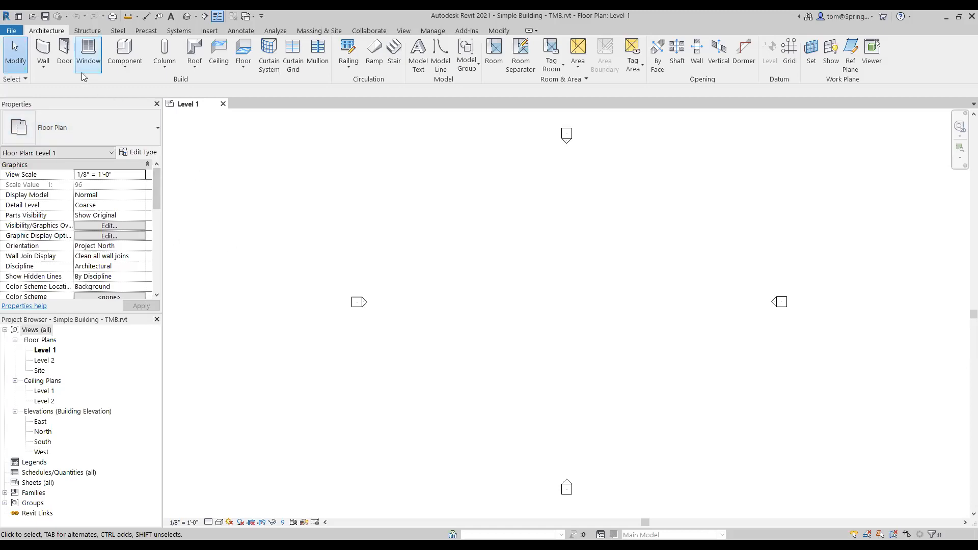
- Look at the available wall types, check the levels in the East elevation, and return to the Level 1 floor plan
{"action": "left_click", "coordinate": [44, 69]}
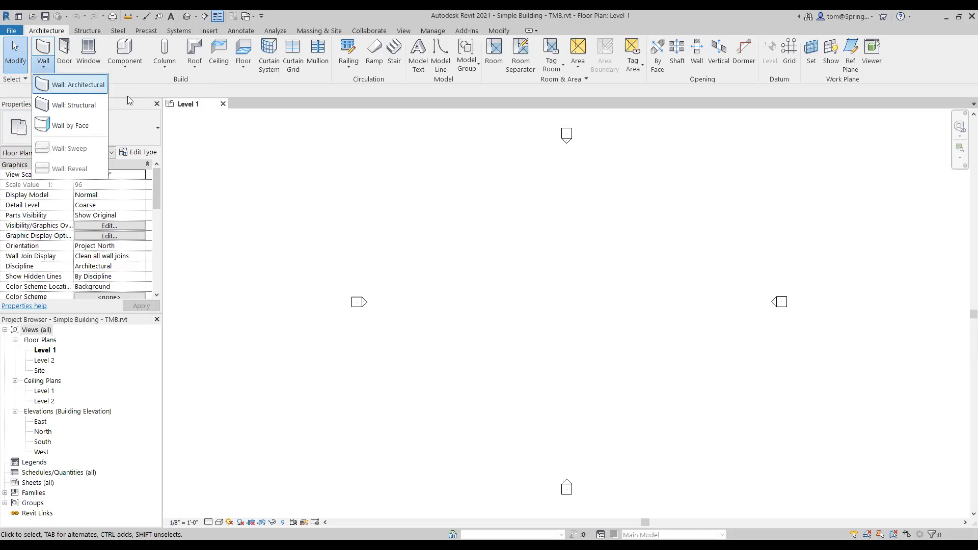
{"action": "left_click", "coordinate": [205, 132]}
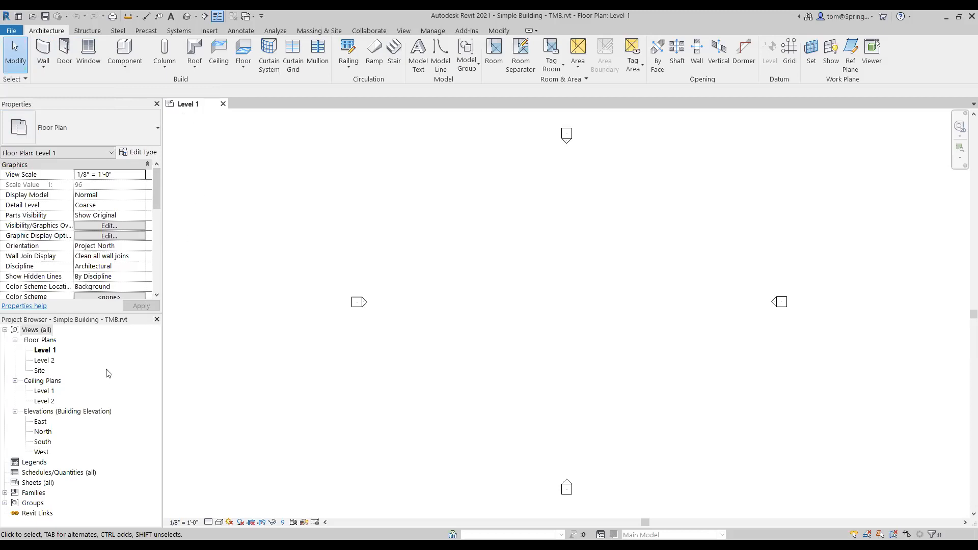
{"action": "double_click", "coordinate": [40, 422]}
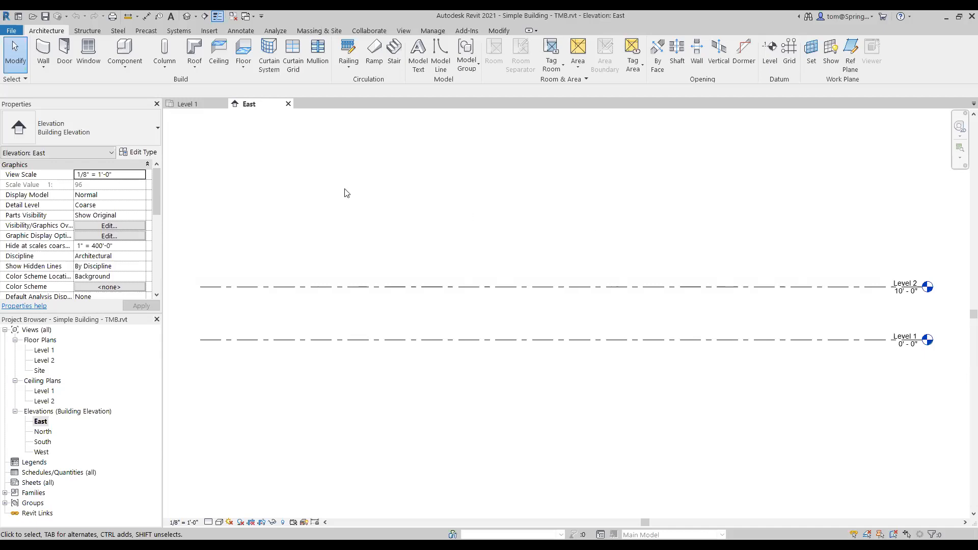
{"action": "left_click", "coordinate": [198, 106]}
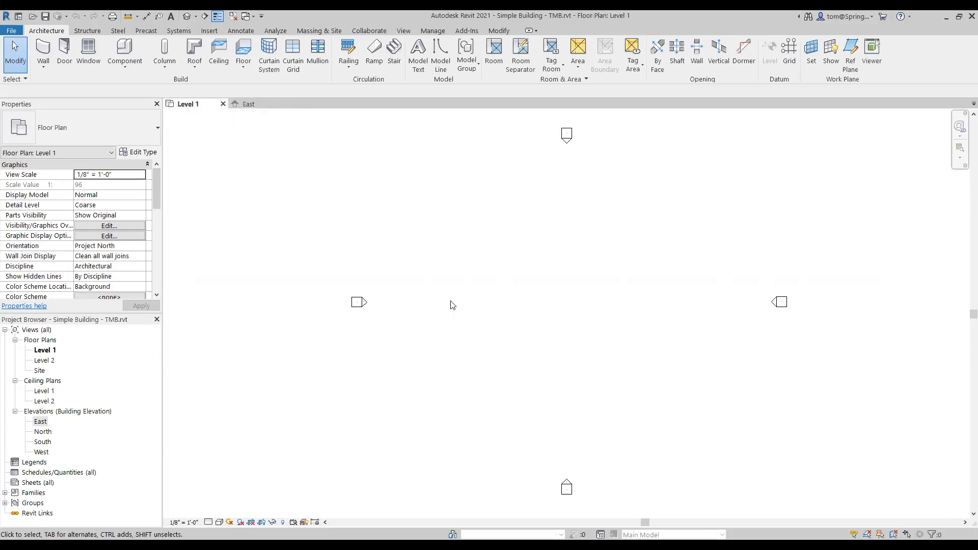
- Draw a rectangle of Generic - 8" walls, about 100' by 67'-6", between the elevation markers on Level 1
{"action": "left_click", "coordinate": [43, 51]}
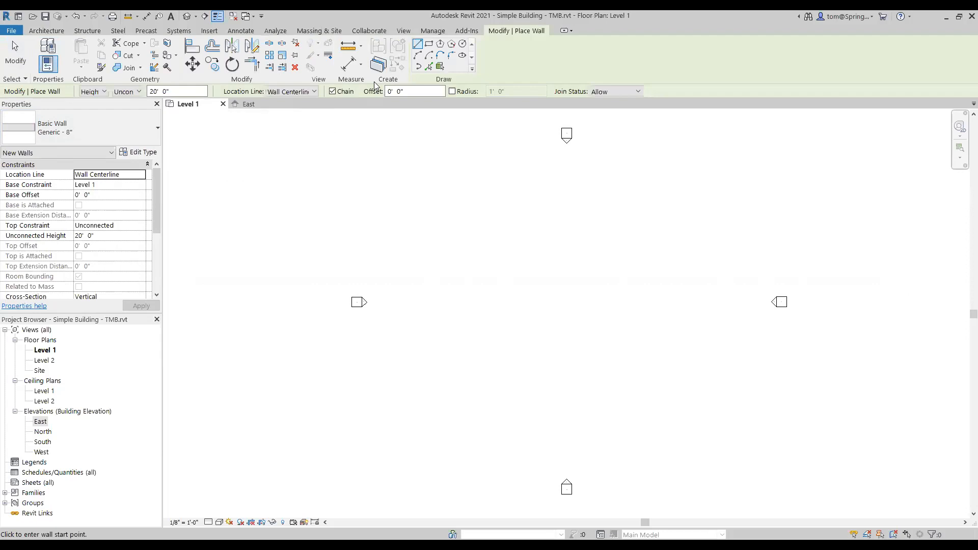
{"action": "left_click", "coordinate": [430, 45]}
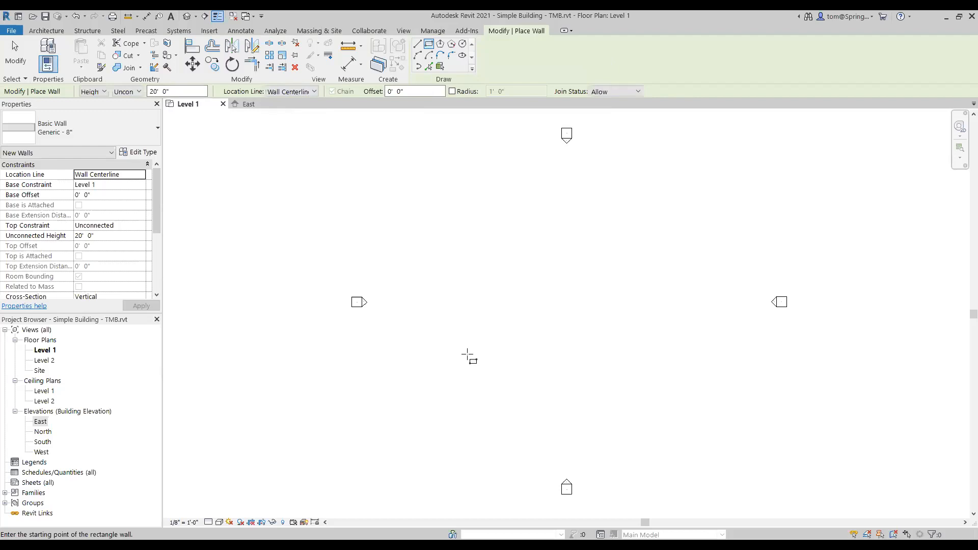
{"action": "left_click", "coordinate": [448, 378]}
{"action": "left_click", "coordinate": [702, 207]}
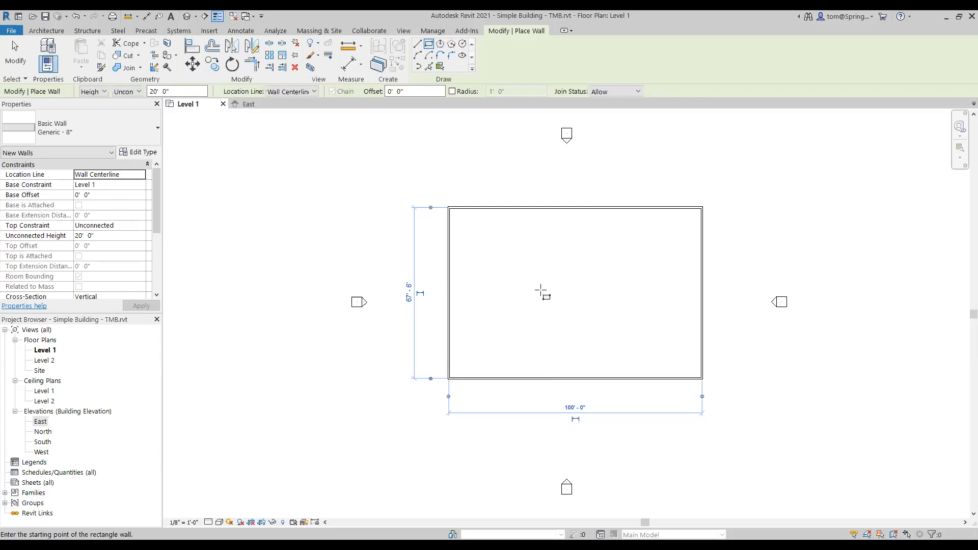
- Set the wall rectangle's horizontal dimension to 100' and its vertical dimension to 70', and finish placing walls
{"action": "left_click", "coordinate": [566, 412]}
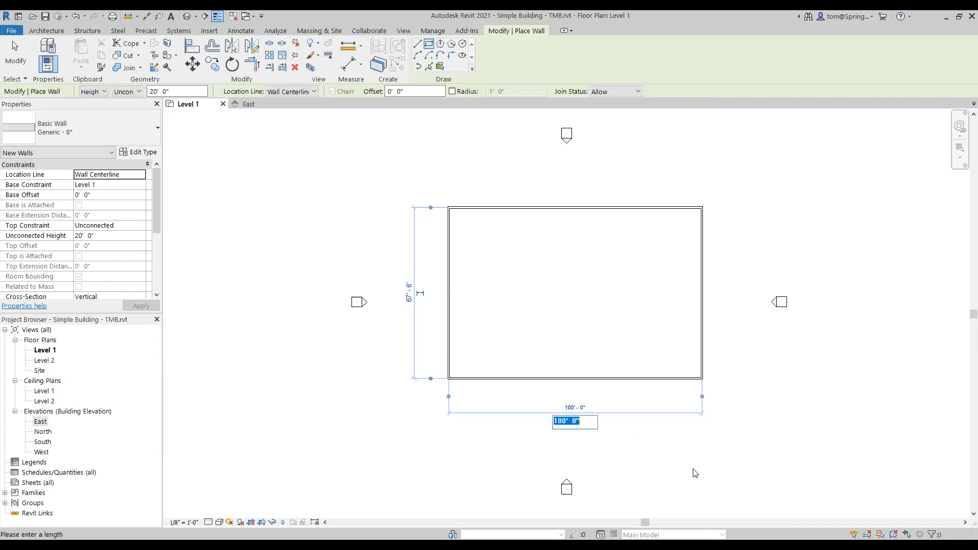
{"action": "type", "text": "100"}
{"action": "key", "text": "Return"}
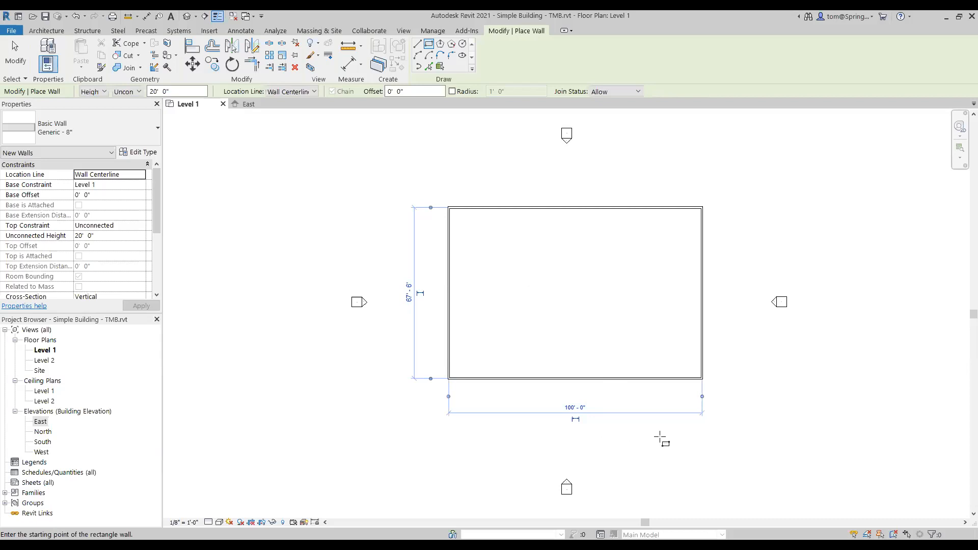
{"action": "left_click", "coordinate": [407, 304]}
{"action": "type", "text": "70"}
{"action": "key", "text": "Return"}
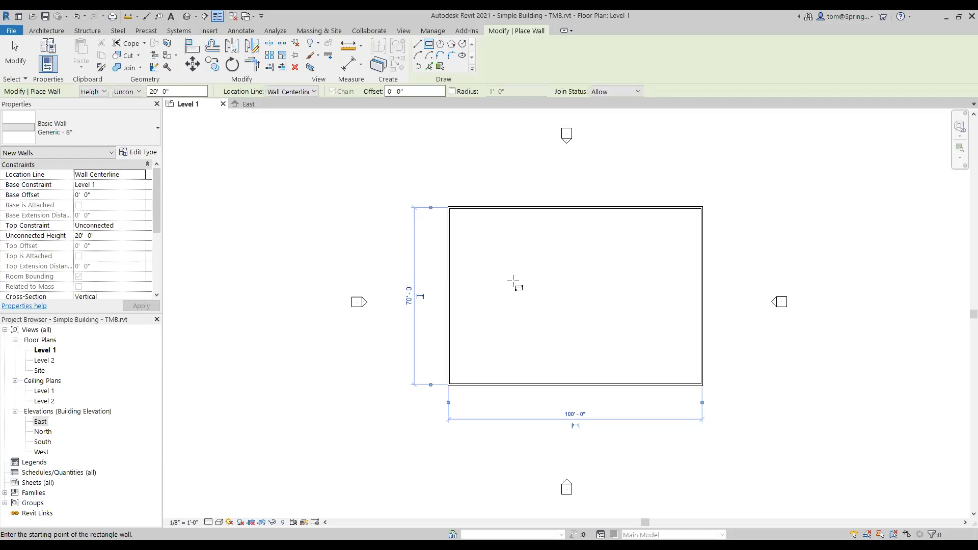
{"action": "left_click", "coordinate": [17, 52]}
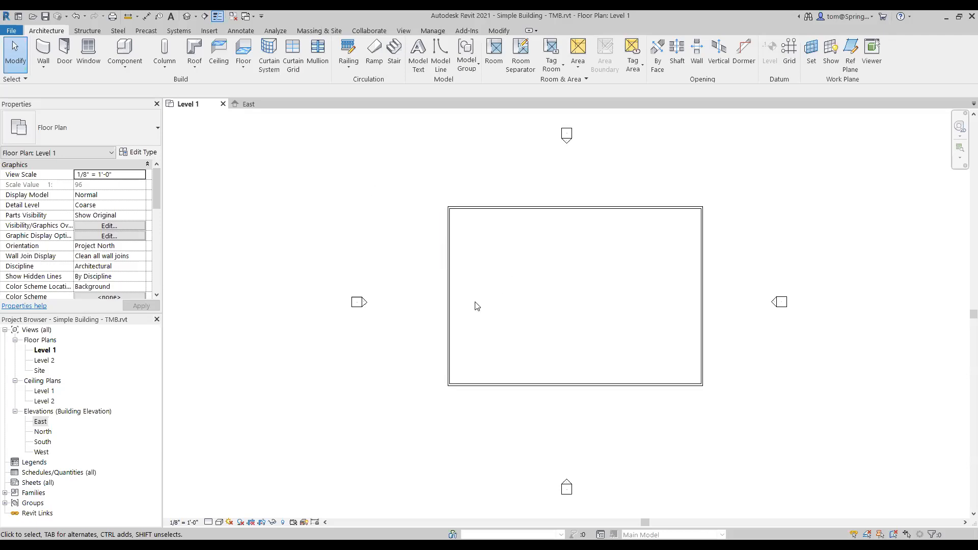
- Make the horizontal temporary dimension between the west and east walls permanent and inspect its text
{"action": "left_click", "coordinate": [452, 314]}
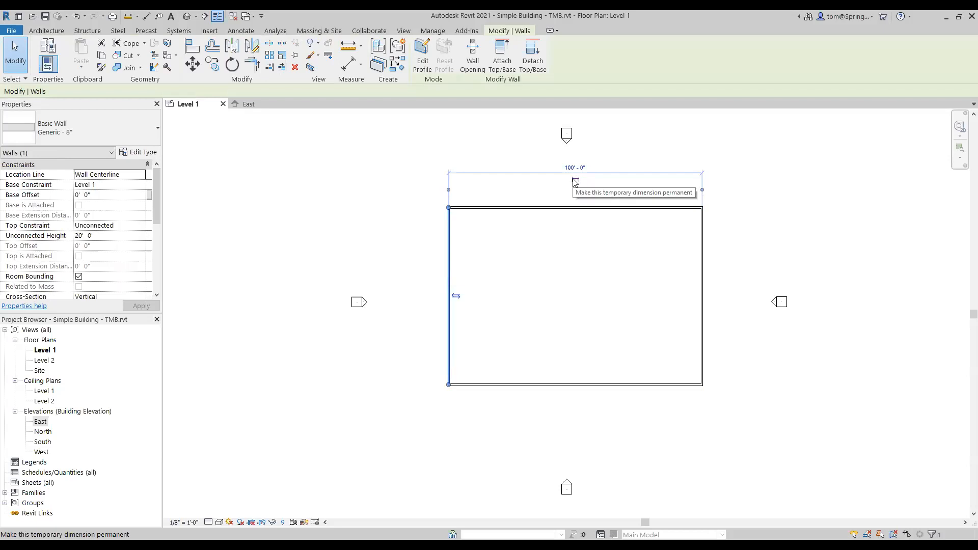
{"action": "left_click", "coordinate": [575, 181]}
{"action": "left_click", "coordinate": [544, 283]}
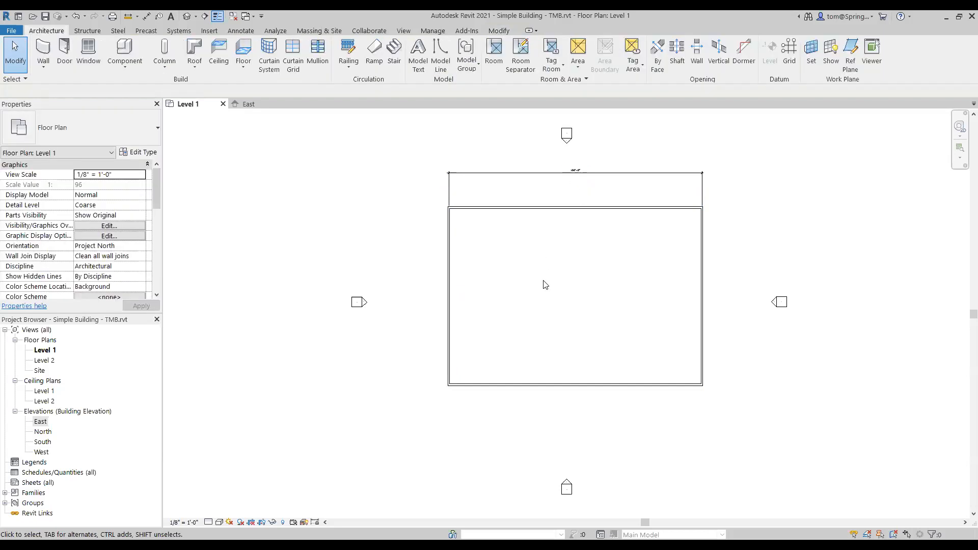
{"action": "scroll", "coordinate": [589, 183], "scroll_direction": "up", "scroll_amount": 5}
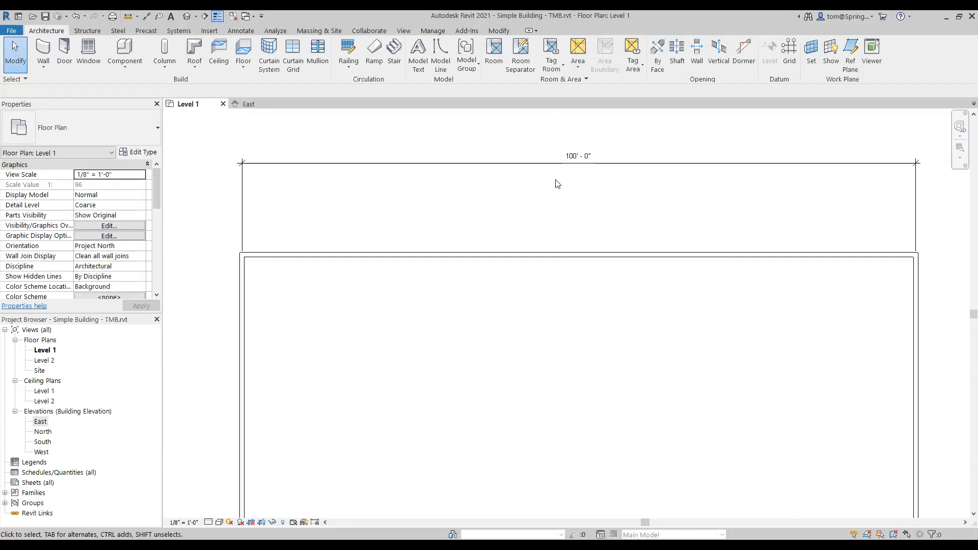
{"action": "scroll", "coordinate": [558, 184], "scroll_direction": "down", "scroll_amount": 5}
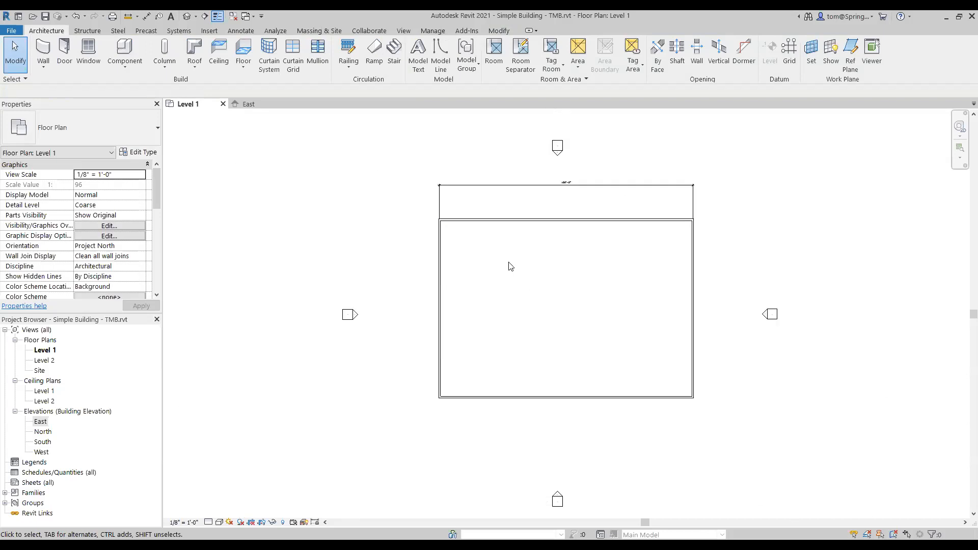
- Make the vertical temporary dimension between the north and south walls permanent and inspect its text
{"action": "left_click", "coordinate": [511, 398]}
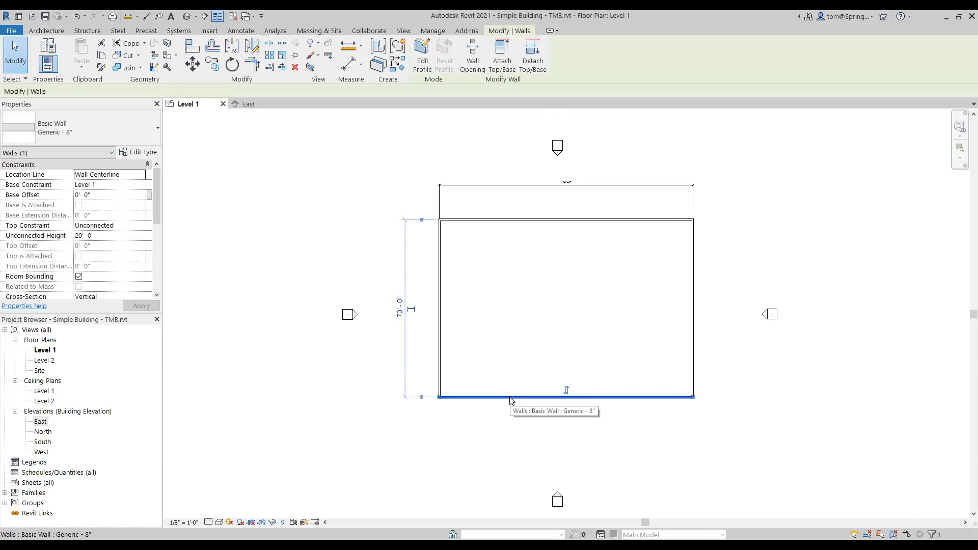
{"action": "left_click", "coordinate": [413, 312]}
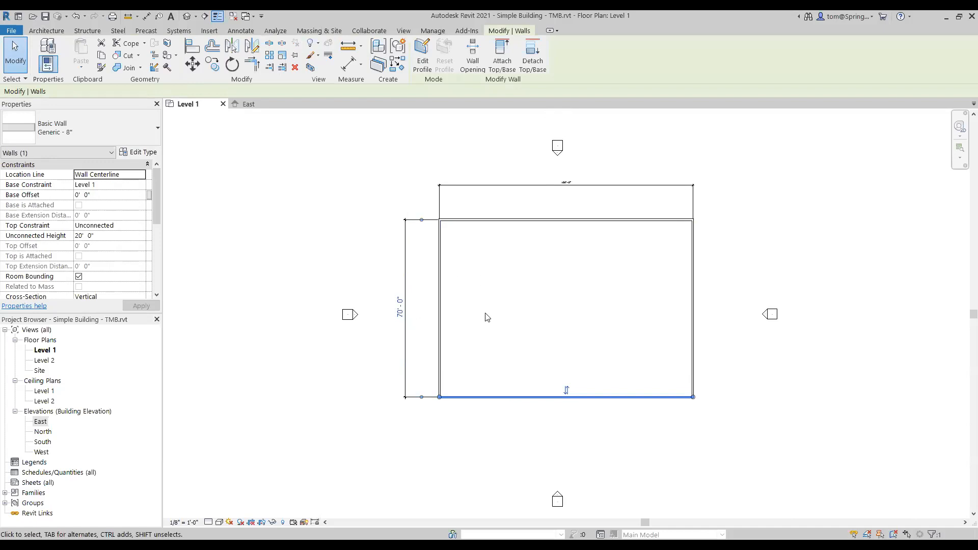
{"action": "key", "text": "Escape"}
{"action": "scroll", "coordinate": [407, 305], "scroll_direction": "up", "scroll_amount": 1}
{"action": "scroll", "coordinate": [407, 308], "scroll_direction": "up", "scroll_amount": 5}
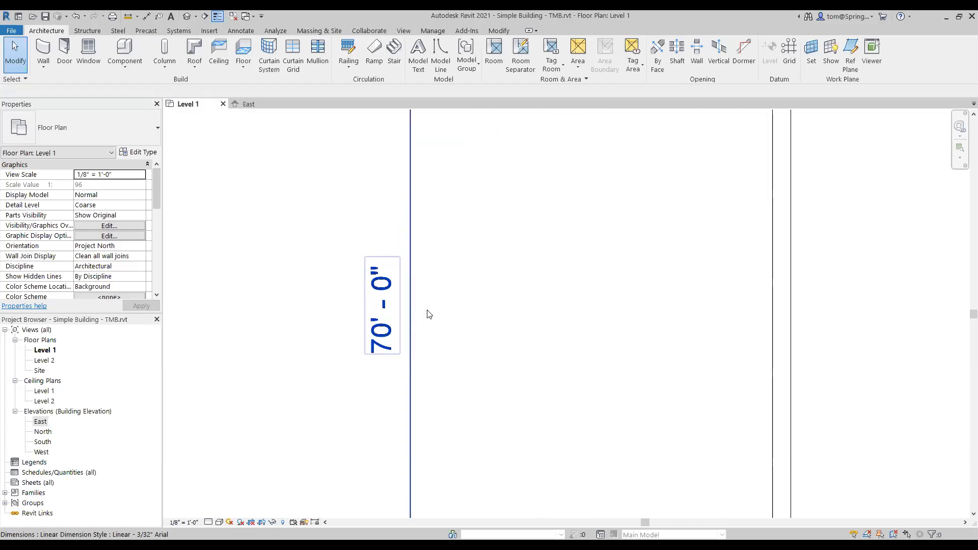
- Draw a horizontal Generic - 8" wall from the midpoint of the west exterior wall across to the east exterior wall
{"action": "scroll", "coordinate": [486, 321], "scroll_direction": "down", "scroll_amount": 6}
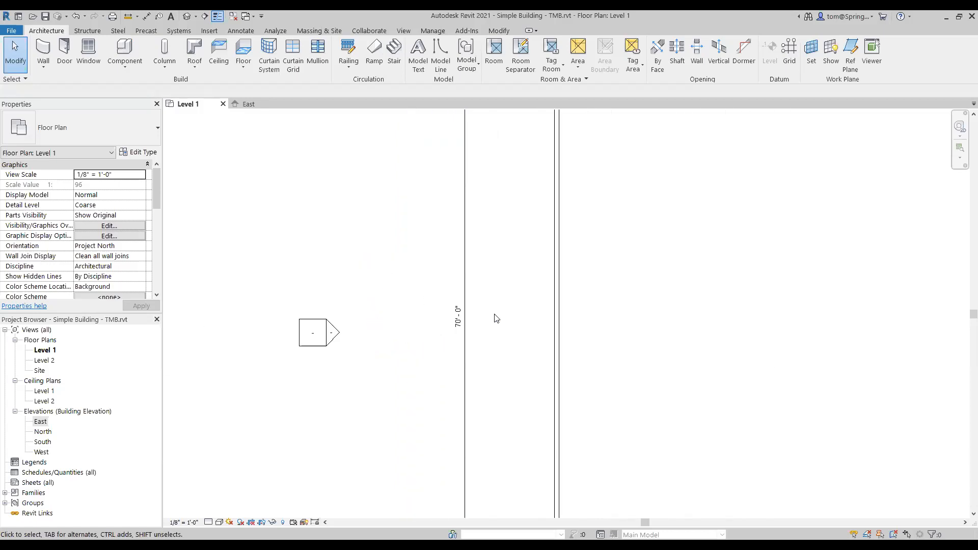
{"action": "middle_click_drag", "start_coordinate": [589, 337], "coordinate": [483, 349]}
{"action": "scroll", "coordinate": [562, 353], "scroll_direction": "up", "scroll_amount": 1}
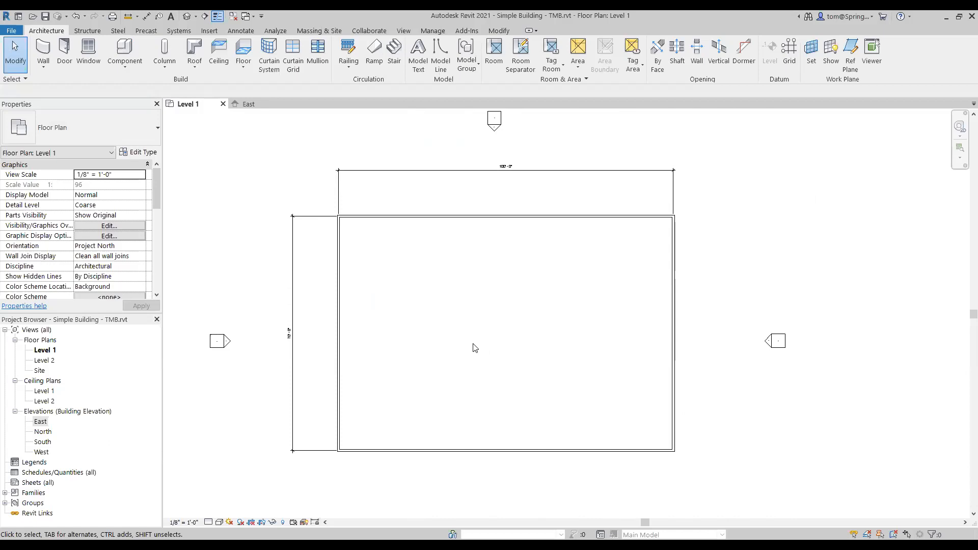
{"action": "left_click", "coordinate": [51, 57]}
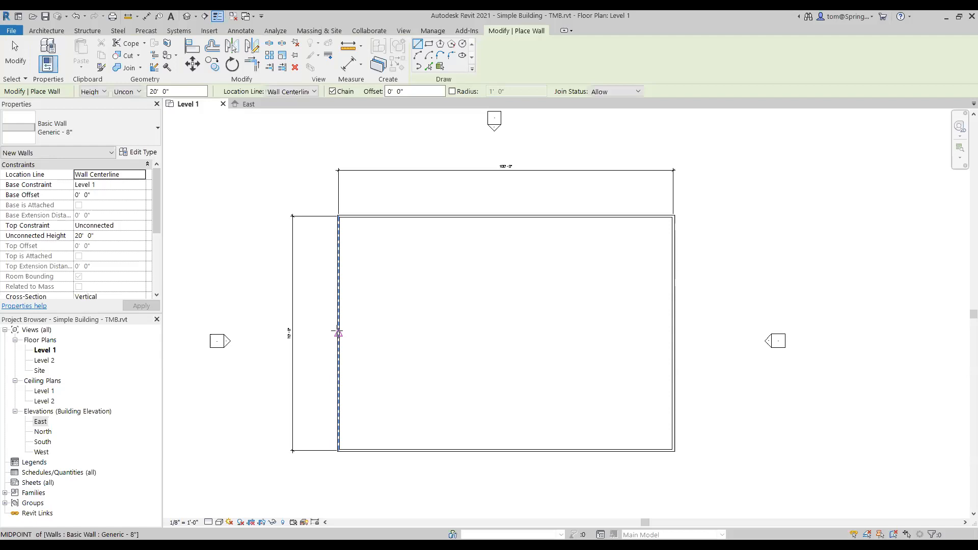
{"action": "left_click", "coordinate": [338, 333]}
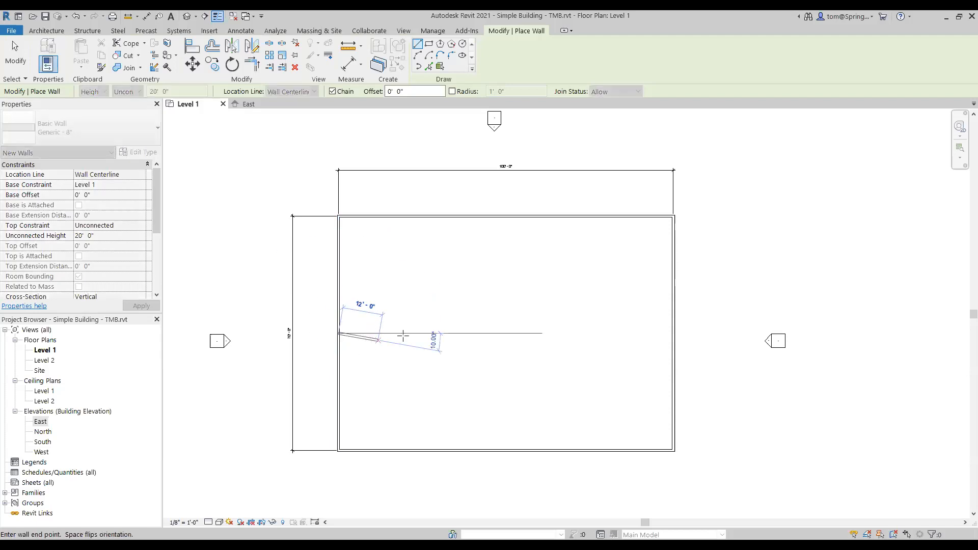
{"action": "left_click", "coordinate": [673, 329]}
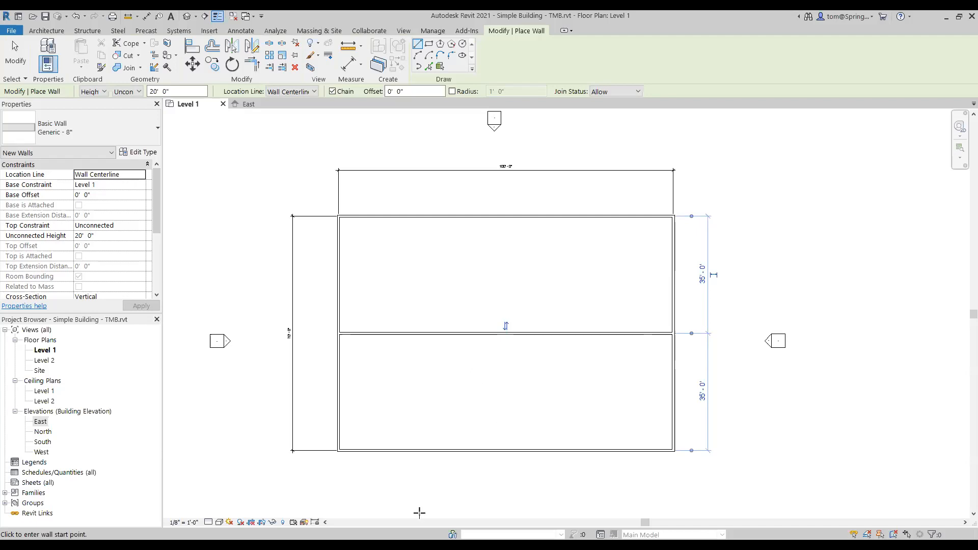
- Draw a vertical Generic - 8" wall from the middle horizontal wall up to the north wall, about 16' from the west wall
{"action": "scroll", "coordinate": [349, 347], "scroll_direction": "up", "scroll_amount": 2}
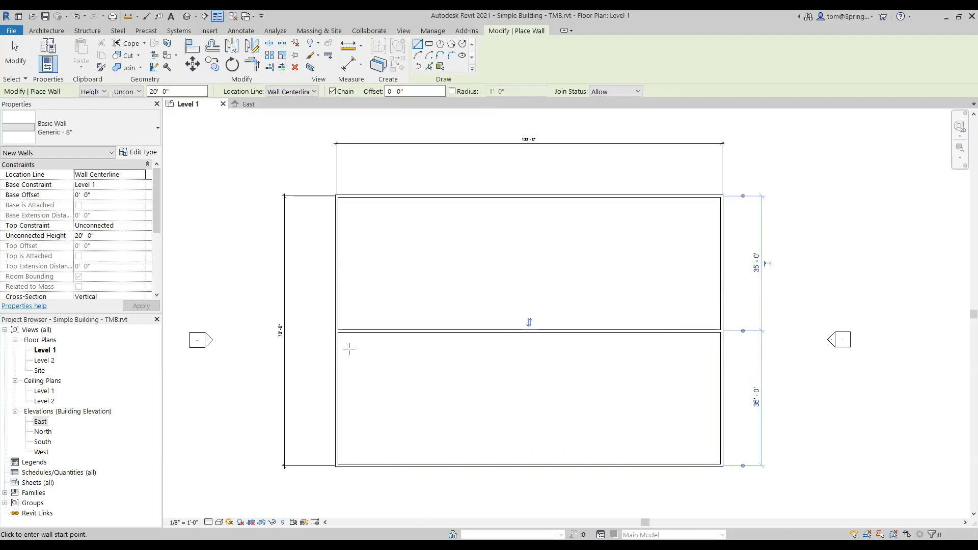
{"action": "scroll", "coordinate": [349, 349], "scroll_direction": "up", "scroll_amount": 2}
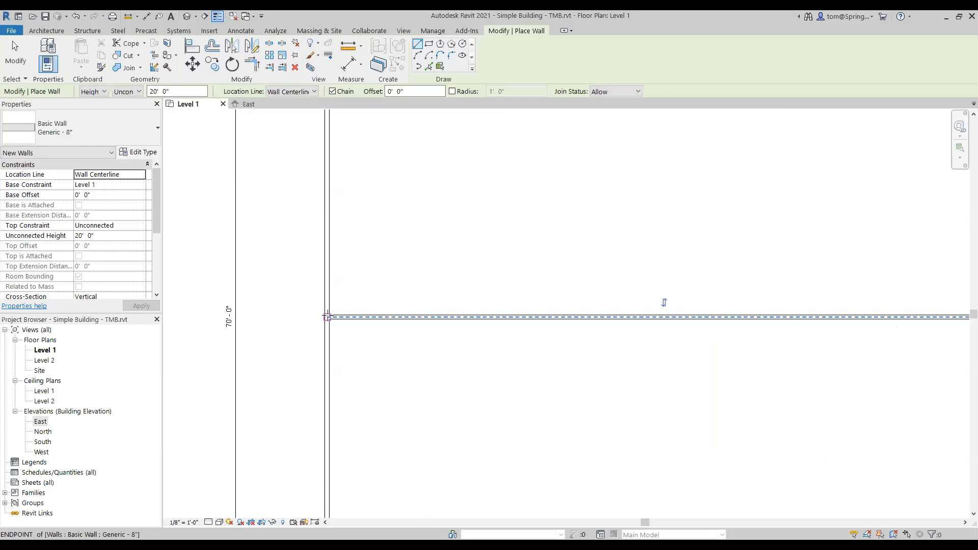
{"action": "left_click", "coordinate": [326, 316]}
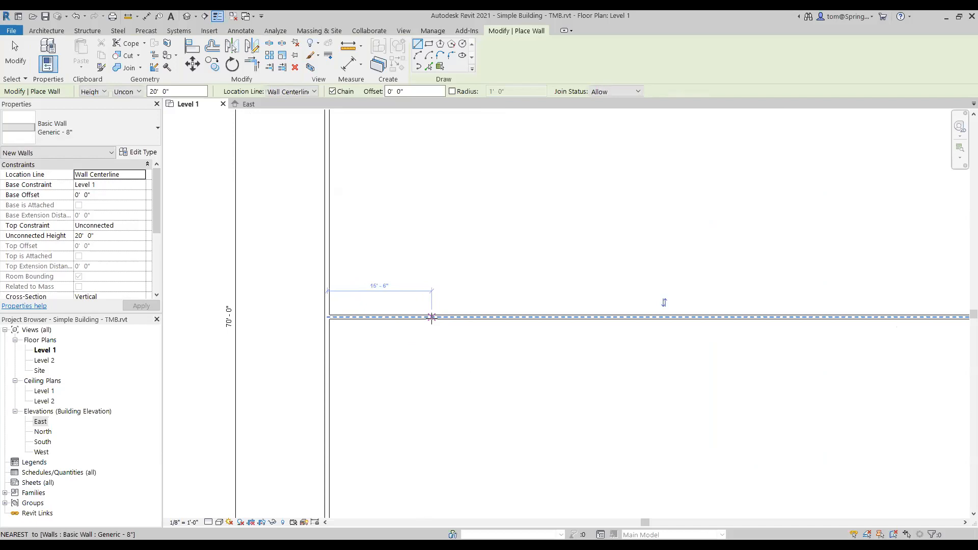
{"action": "left_click", "coordinate": [434, 316]}
{"action": "scroll", "coordinate": [432, 250], "scroll_direction": "down", "scroll_amount": 1}
{"action": "middle_click_drag", "start_coordinate": [434, 248], "coordinate": [433, 344]}
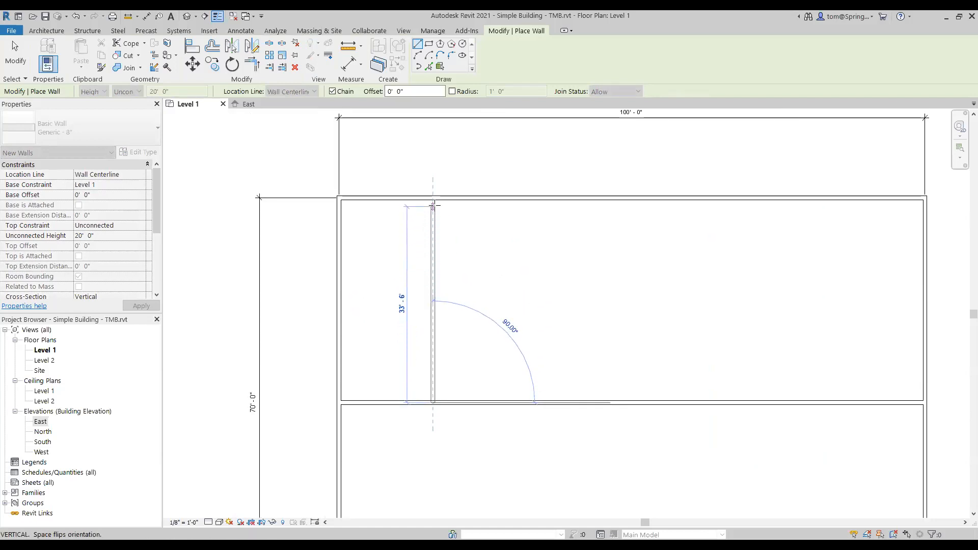
{"action": "left_click", "coordinate": [433, 200]}
{"action": "key", "text": "Escape"}
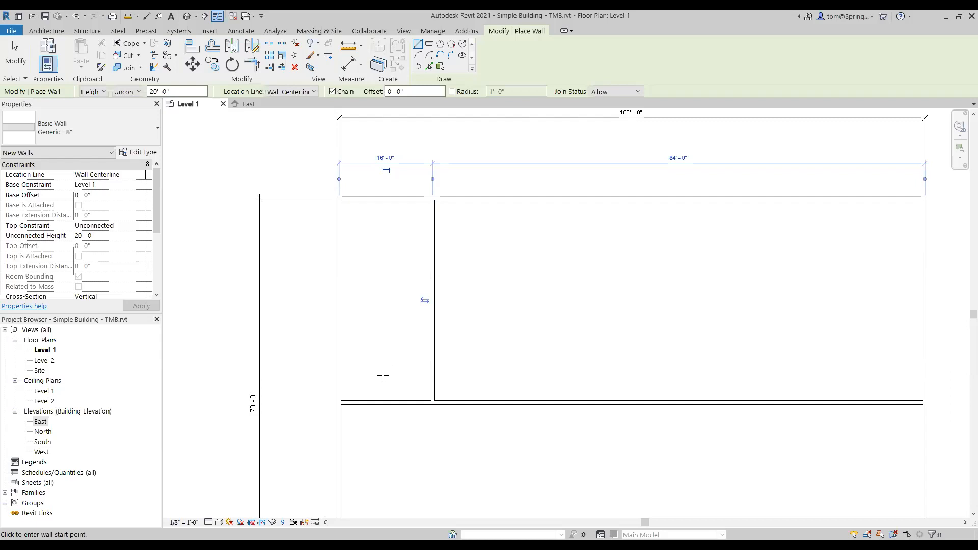
- Draw a second horizontal wall a short distance above the middle one, from the west to the east exterior wall, and finish placing walls
{"action": "left_click", "coordinate": [342, 402]}
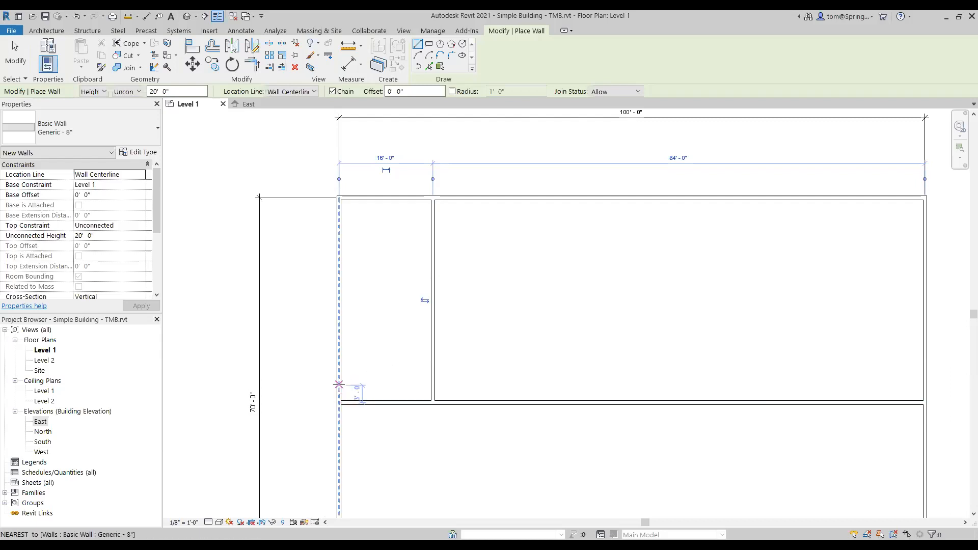
{"action": "left_click", "coordinate": [344, 358]}
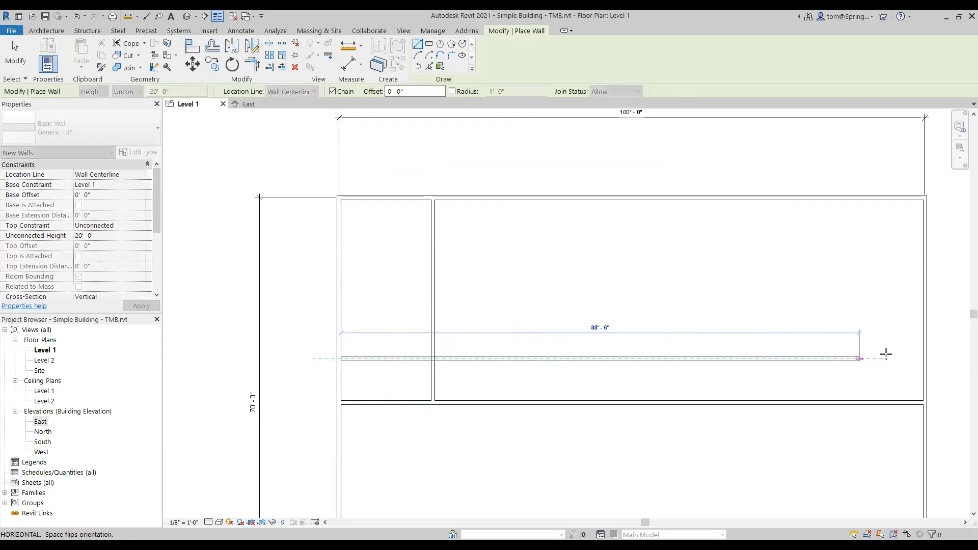
{"action": "left_click", "coordinate": [923, 358]}
{"action": "key", "text": "Escape"}
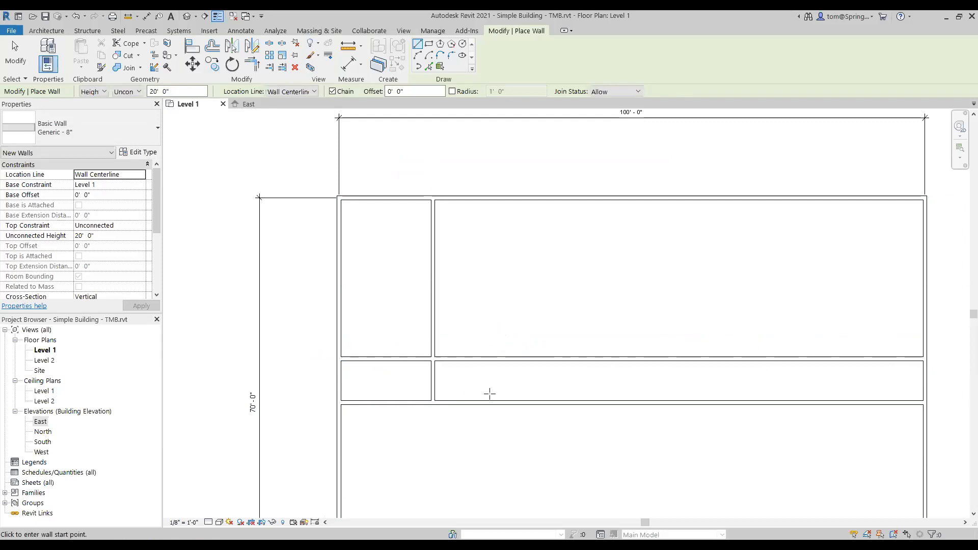
{"action": "key", "text": "Escape"}
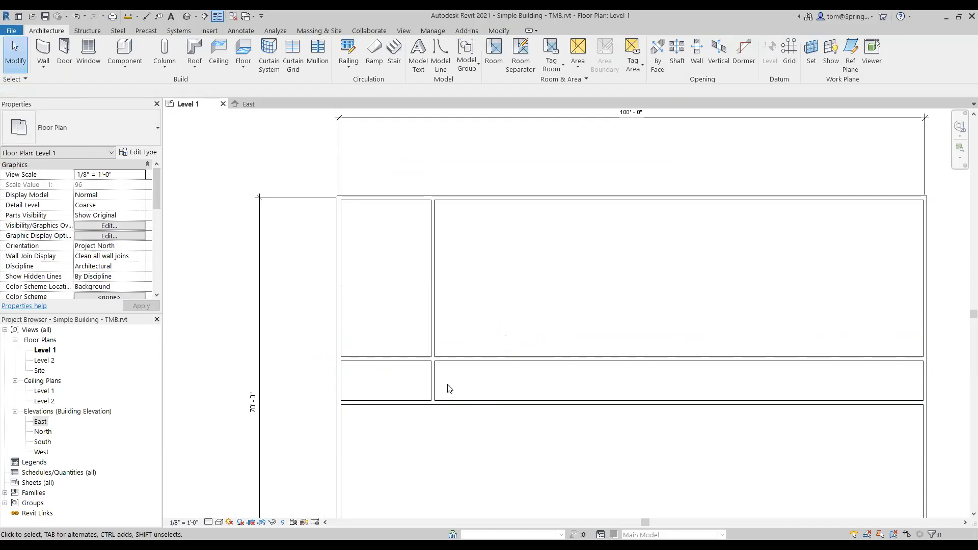
- Shorten the vertical interior wall so its lower end stops at the upper horizontal wall, leaving the corridor open
{"action": "left_click", "coordinate": [434, 385]}
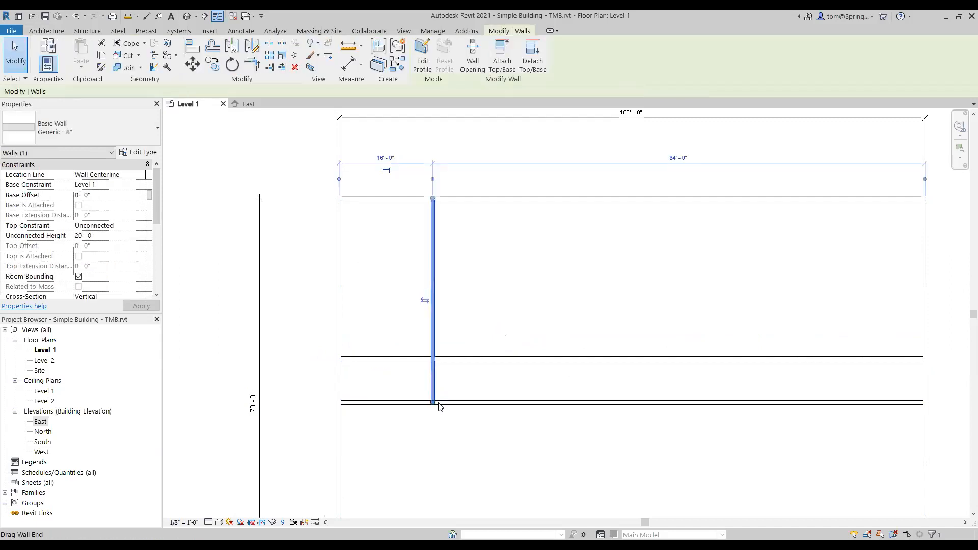
{"action": "left_click_drag", "start_coordinate": [433, 405], "coordinate": [436, 360]}
{"action": "left_click", "coordinate": [463, 382]}
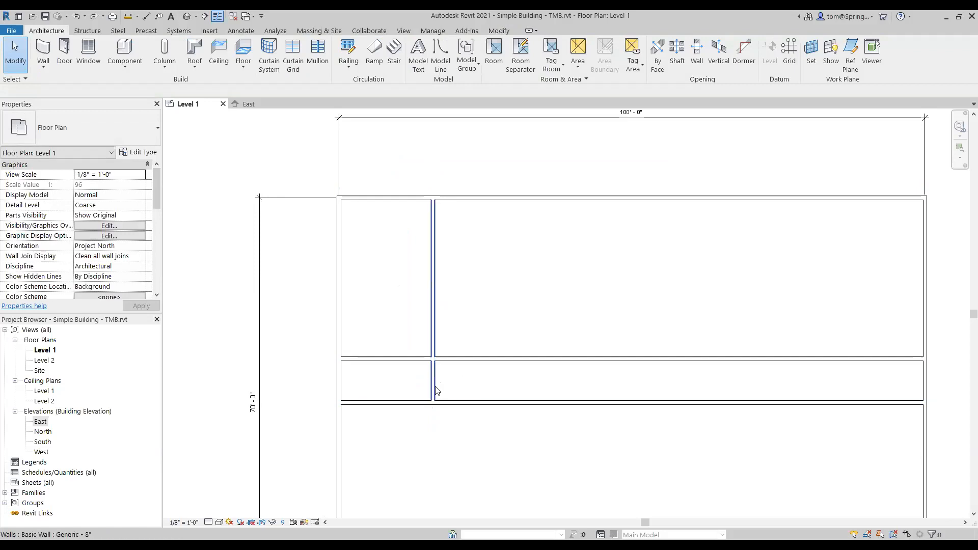
{"action": "left_click", "coordinate": [437, 390]}
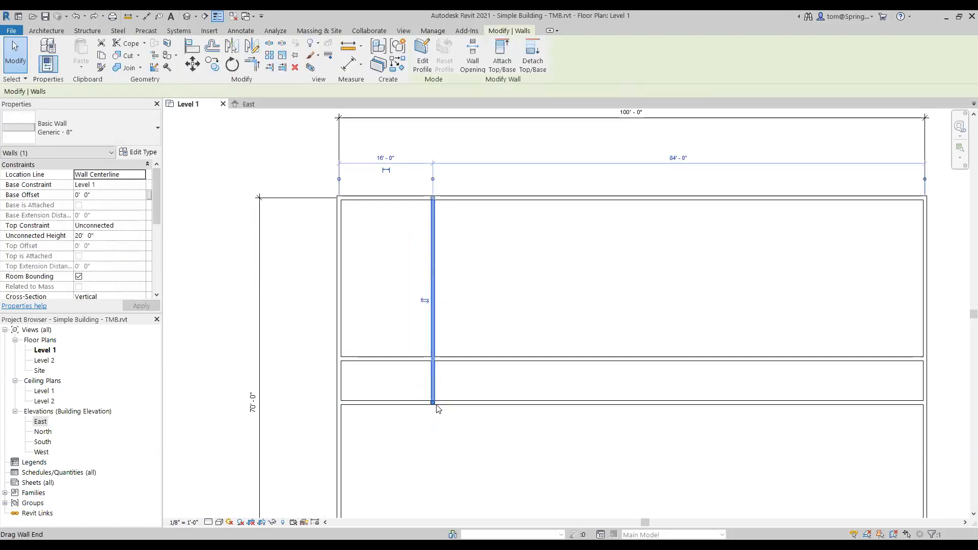
{"action": "left_click_drag", "start_coordinate": [432, 403], "coordinate": [438, 362]}
{"action": "left_click", "coordinate": [485, 349]}
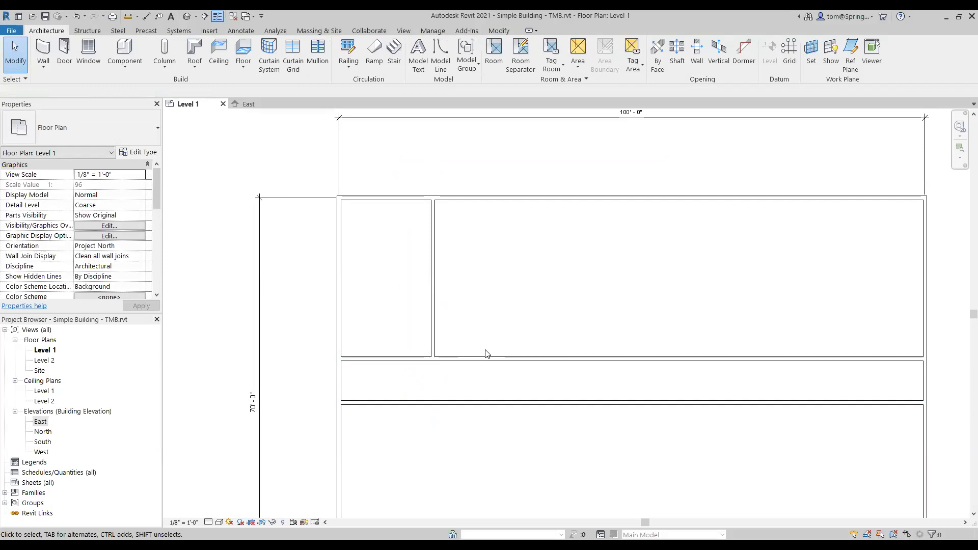
- Open the default 3D view of the building and set its visual style to Shaded
{"action": "scroll", "coordinate": [685, 326], "scroll_direction": "down", "scroll_amount": 1}
{"action": "scroll", "coordinate": [670, 323], "scroll_direction": "down", "scroll_amount": 1}
{"action": "middle_click_drag", "start_coordinate": [670, 323], "coordinate": [600, 281]}
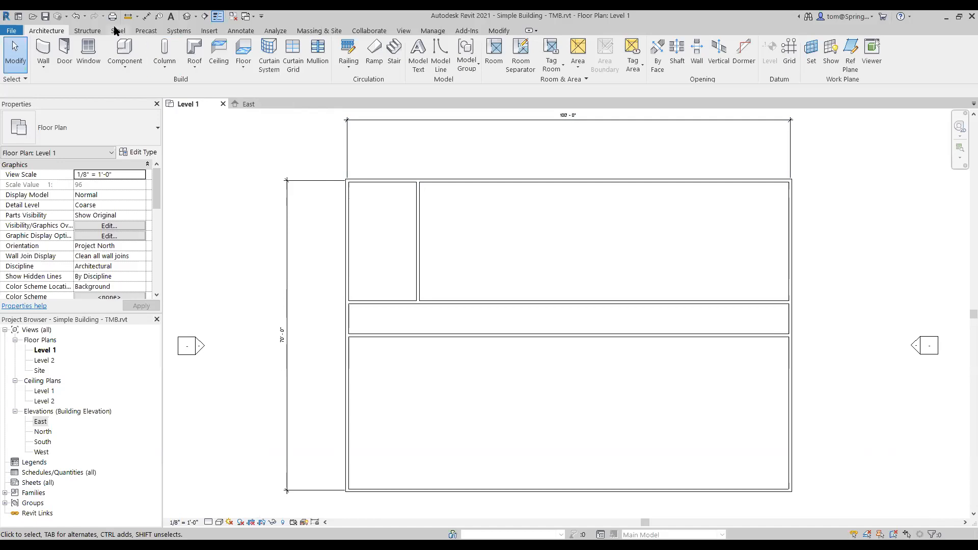
{"action": "left_click", "coordinate": [196, 17]}
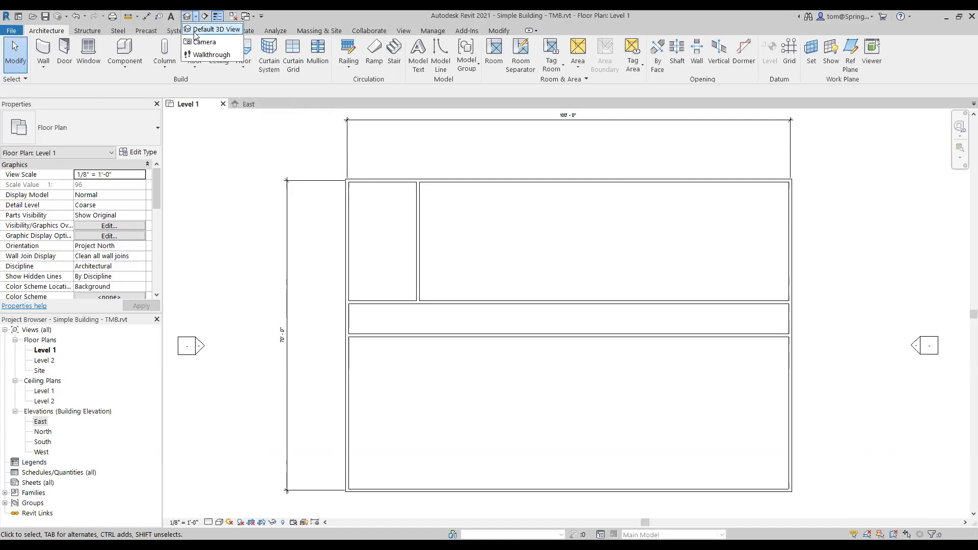
{"action": "left_click", "coordinate": [197, 31]}
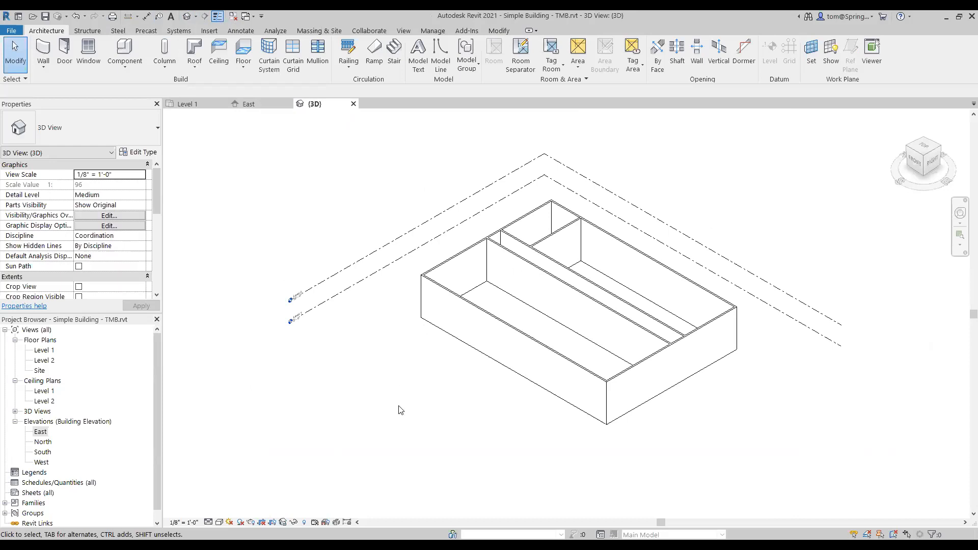
{"action": "left_click", "coordinate": [219, 523]}
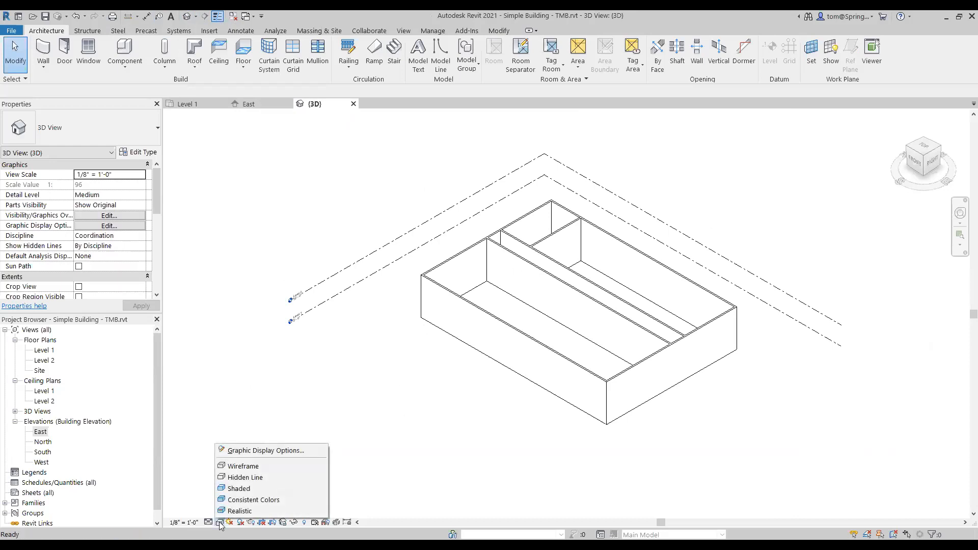
{"action": "left_click", "coordinate": [240, 490]}
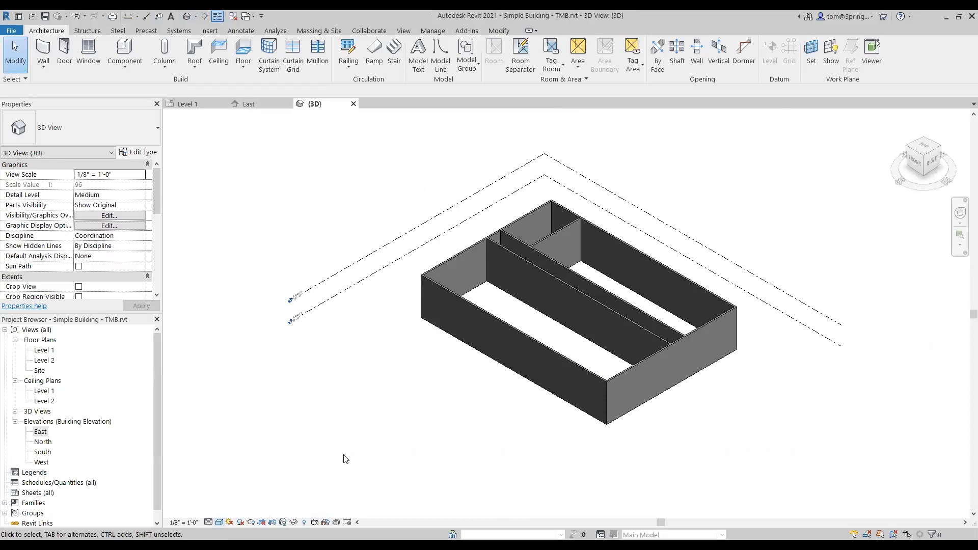
- In the Level 1 floor plan, draw a circular wall with a 14' radius centred on the midpoint of the middle horizontal wall
{"action": "left_click", "coordinate": [192, 105]}
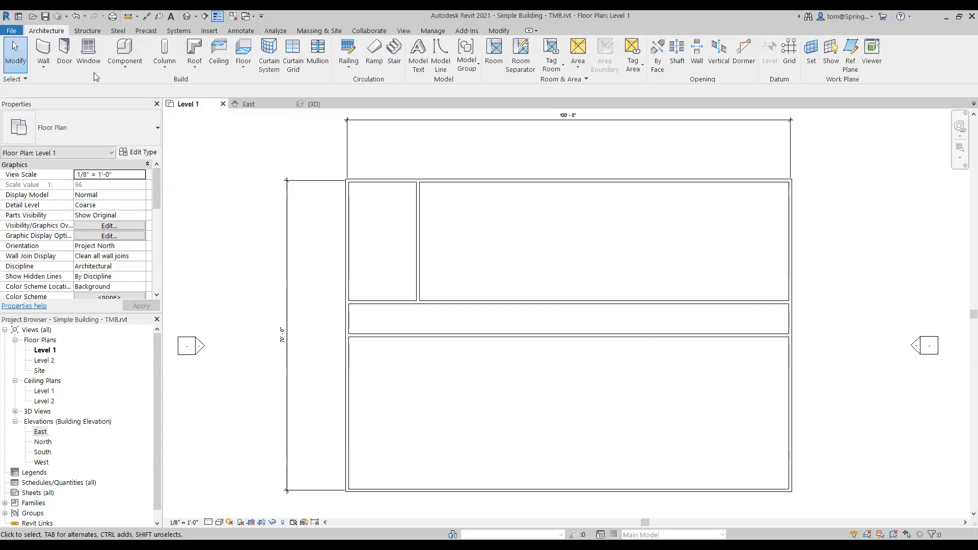
{"action": "left_click", "coordinate": [43, 46]}
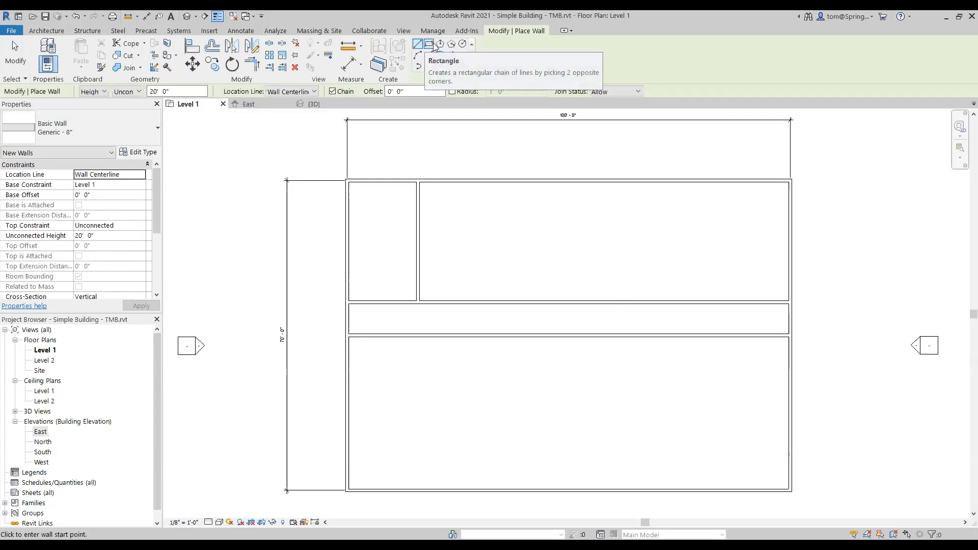
{"action": "left_click", "coordinate": [462, 45]}
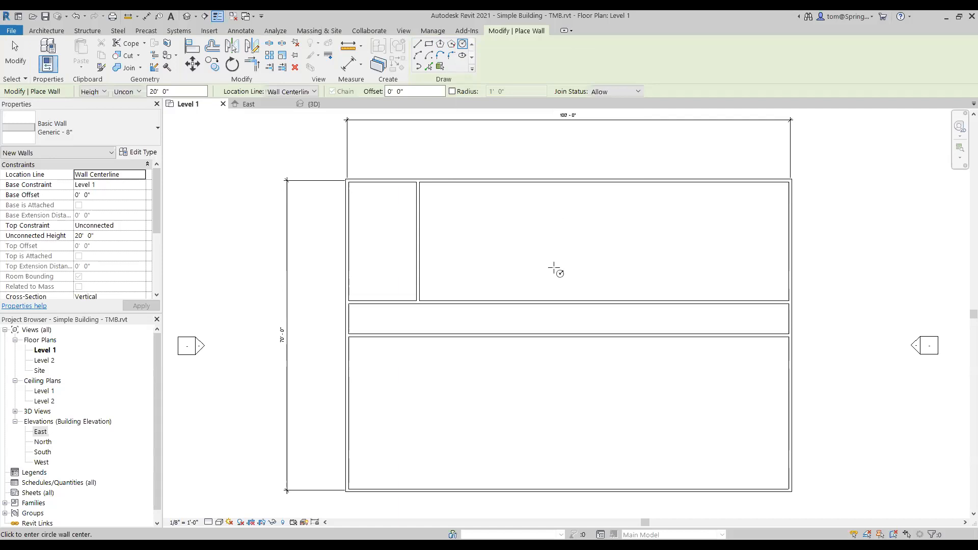
{"action": "left_click", "coordinate": [568, 335]}
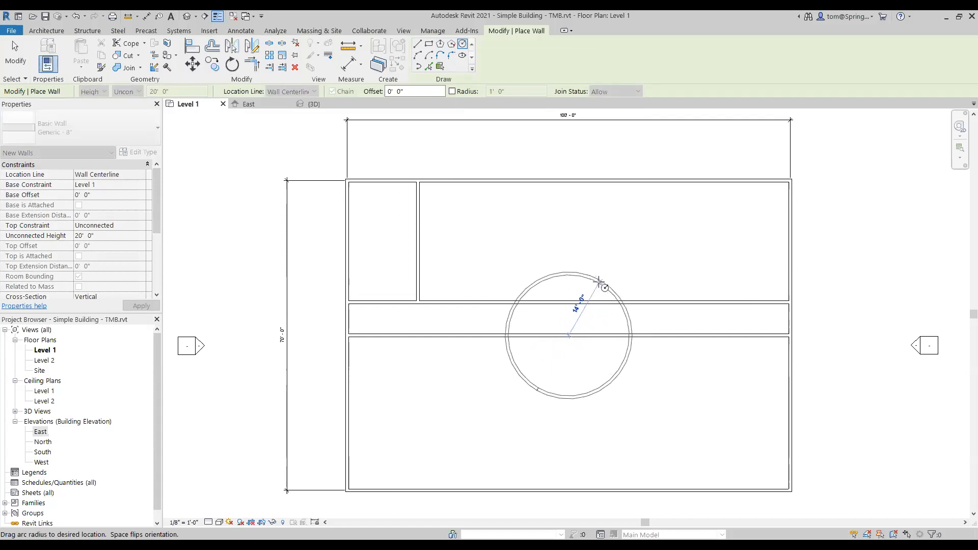
{"action": "left_click", "coordinate": [600, 282]}
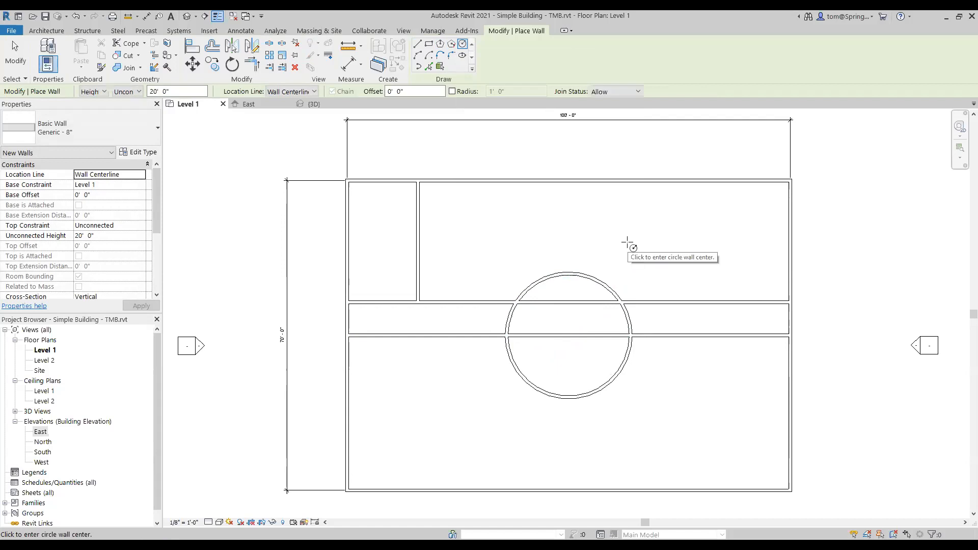
{"action": "key", "text": "Escape"}
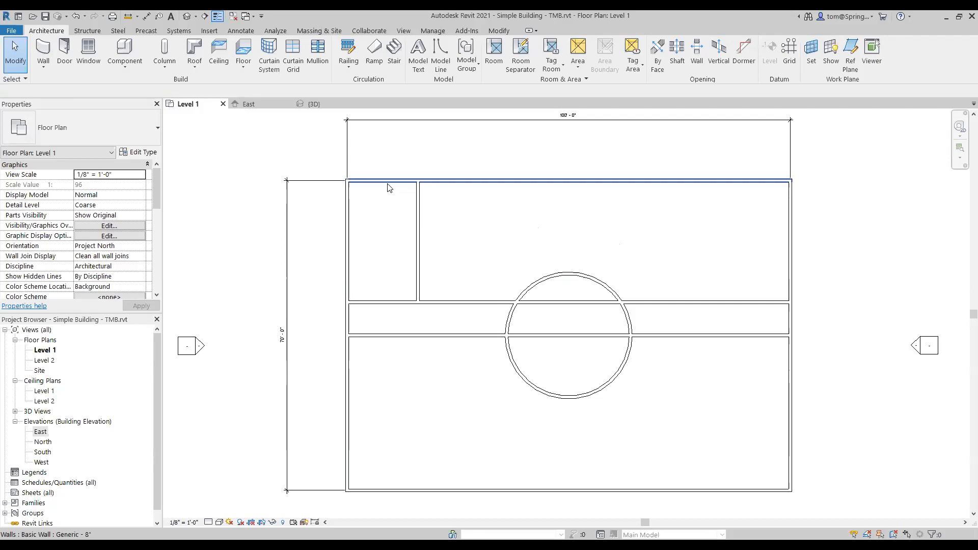
- Select the whole chain of four exterior walls and change their type to Generic - 12", then clear the selection
{"action": "key", "text": "Tab"}
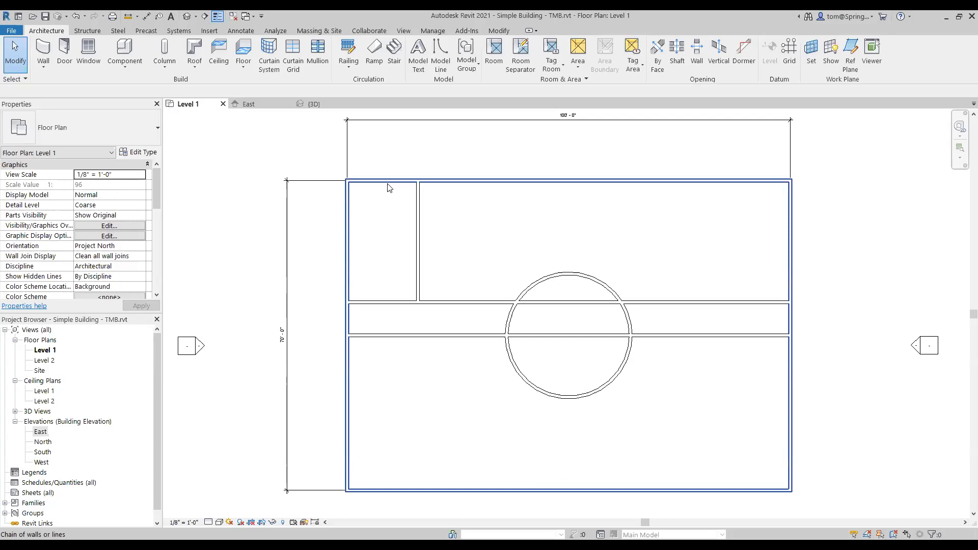
{"action": "left_click", "coordinate": [389, 188]}
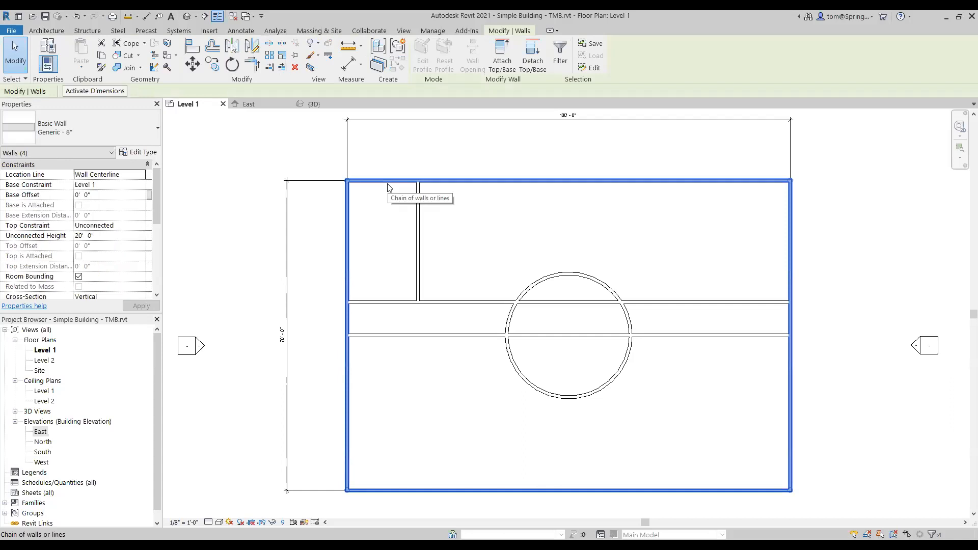
{"action": "left_click", "coordinate": [154, 133]}
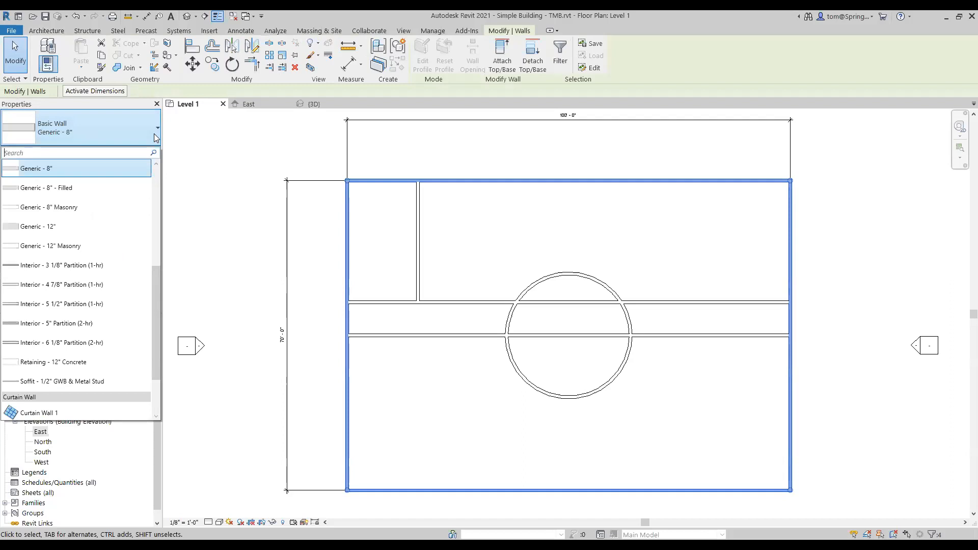
{"action": "left_click", "coordinate": [108, 226]}
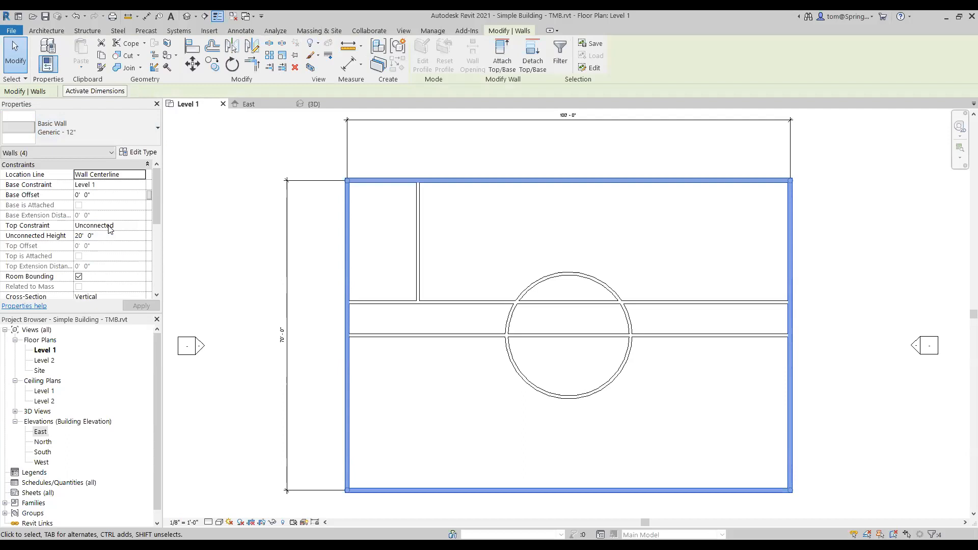
{"action": "left_click", "coordinate": [253, 209]}
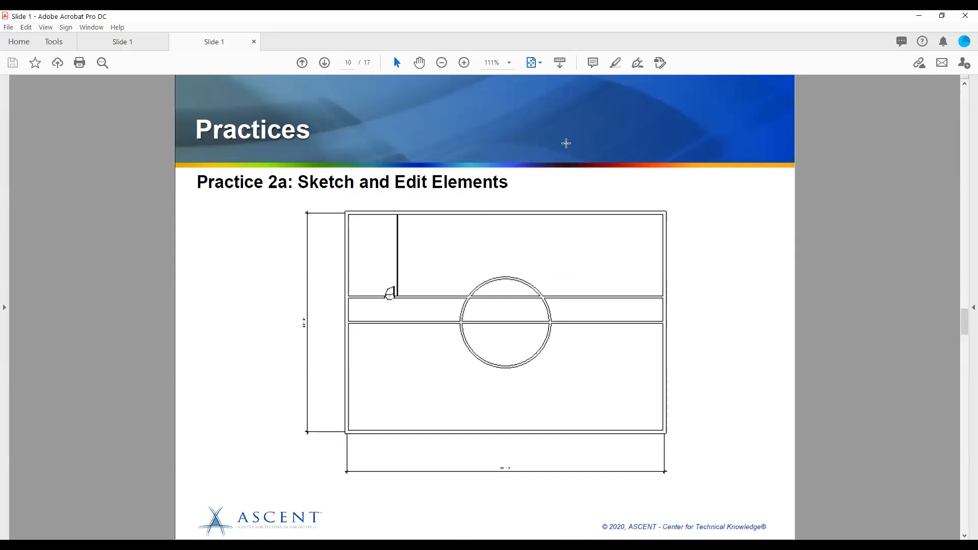
- Compare the floor plan with the Practice 2a: Sketch and Edit Elements drawing in Adobe Acrobat, and return to Revit
{"action": "key", "text": "alt+Tab"}
{"action": "key", "text": "alt+Tab"}
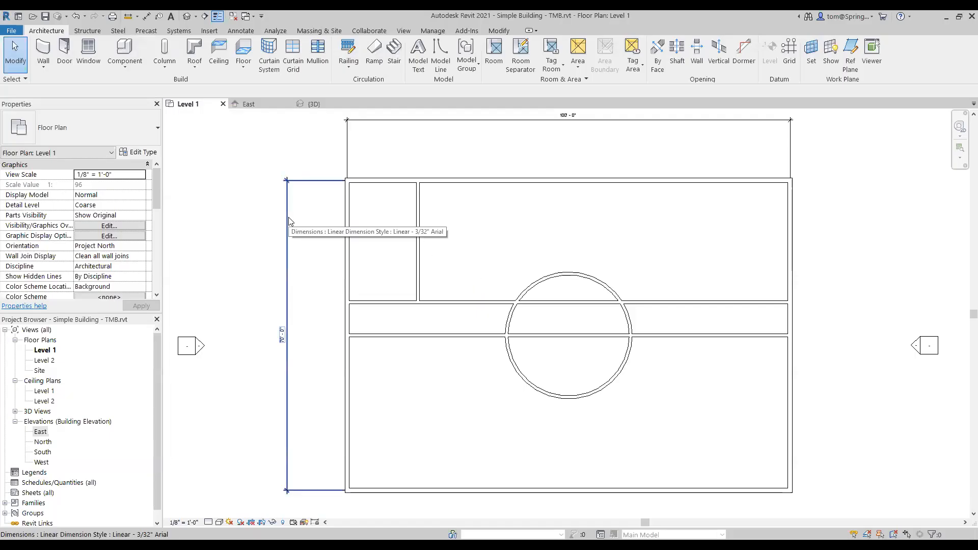
- Place a tagged Single-Flush 36" x 84" door in the horizontal wall below the small upper-left room, opening into that room
{"action": "scroll", "coordinate": [408, 260], "scroll_direction": "up", "scroll_amount": 2}
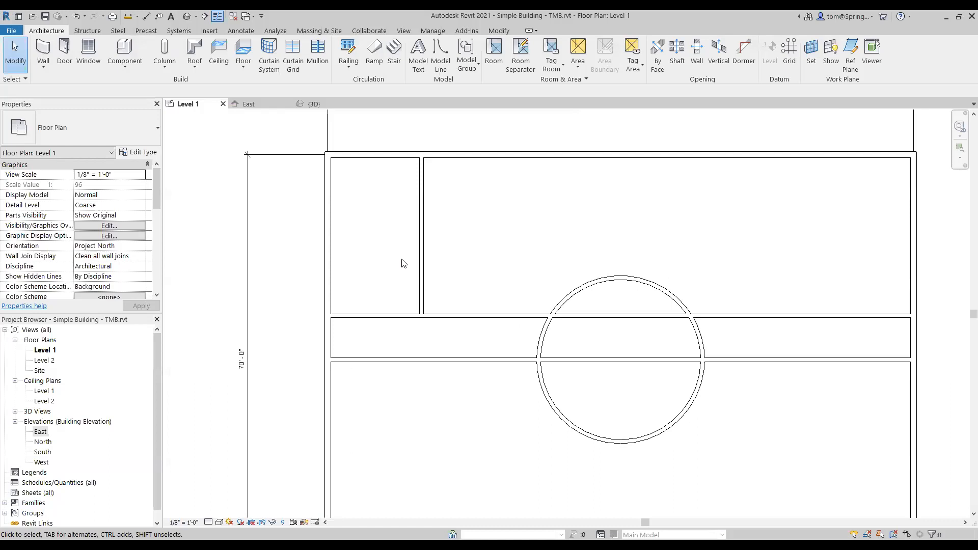
{"action": "scroll", "coordinate": [402, 262], "scroll_direction": "up", "scroll_amount": 2}
{"action": "middle_click_drag", "start_coordinate": [392, 264], "coordinate": [414, 331]}
{"action": "scroll", "coordinate": [390, 318], "scroll_direction": "up", "scroll_amount": 1}
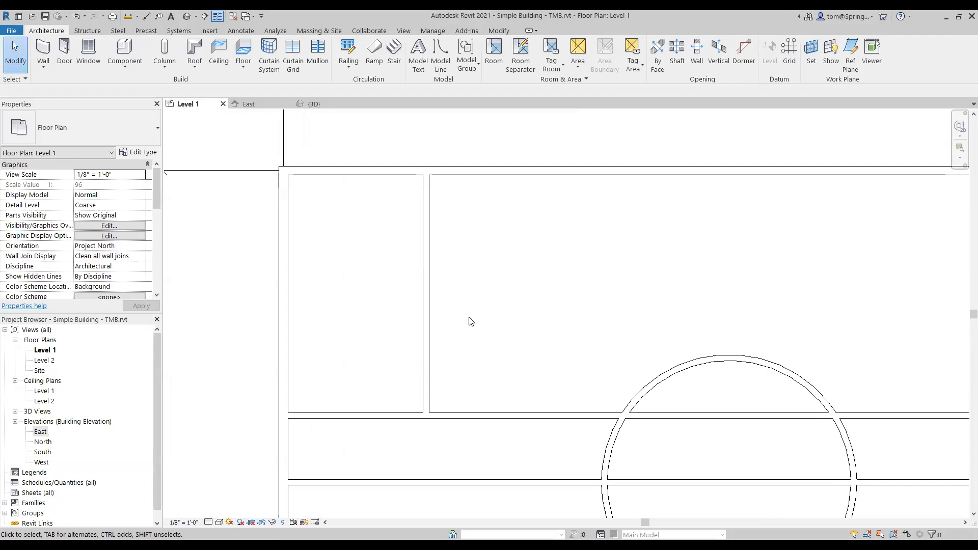
{"action": "left_click", "coordinate": [65, 56]}
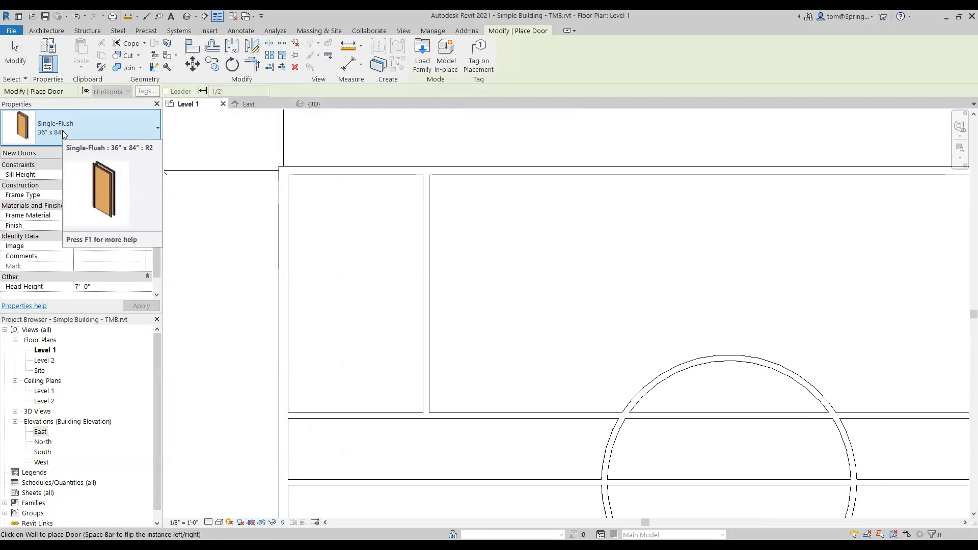
{"action": "left_click", "coordinate": [485, 62]}
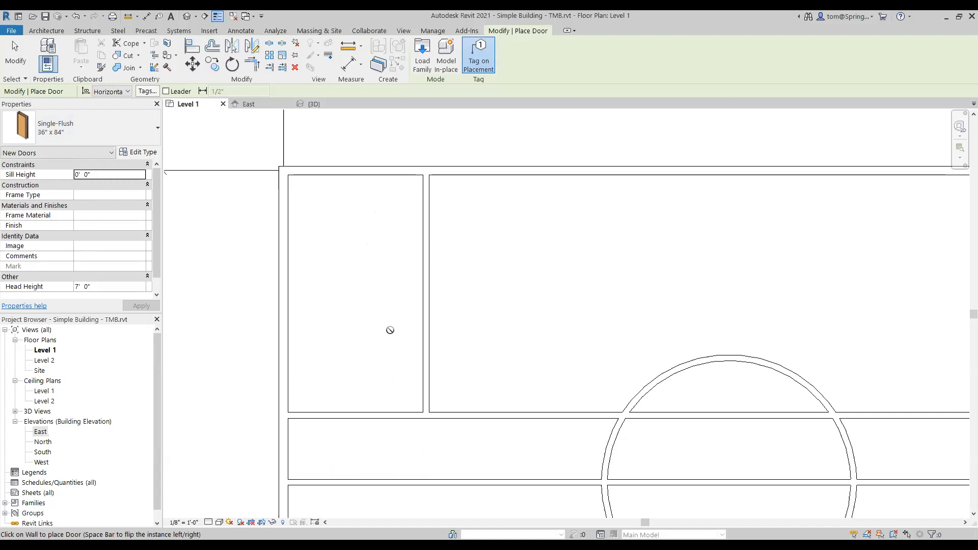
{"action": "left_click", "coordinate": [397, 411]}
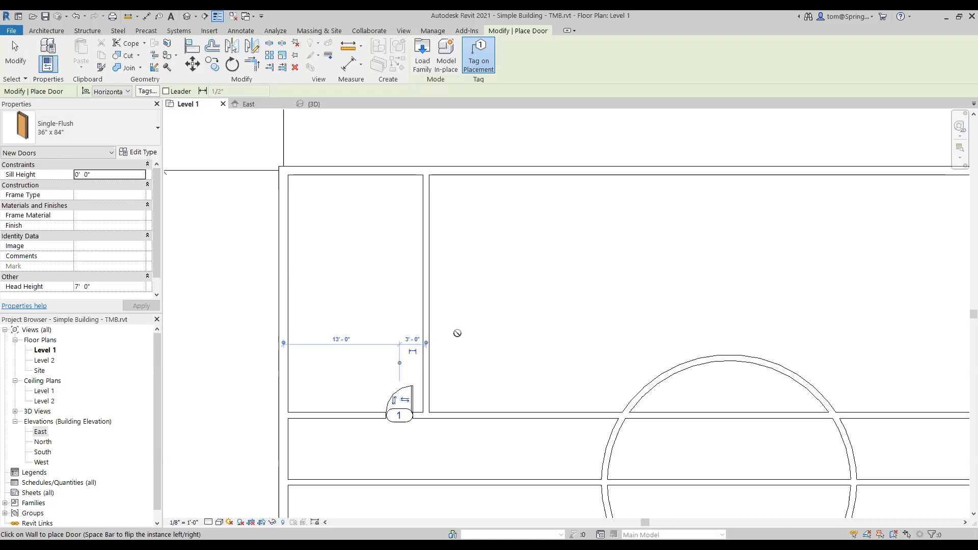
- Set the distance from the door's centre to the vertical interior wall to 2' - 6"
{"action": "left_click", "coordinate": [411, 341]}
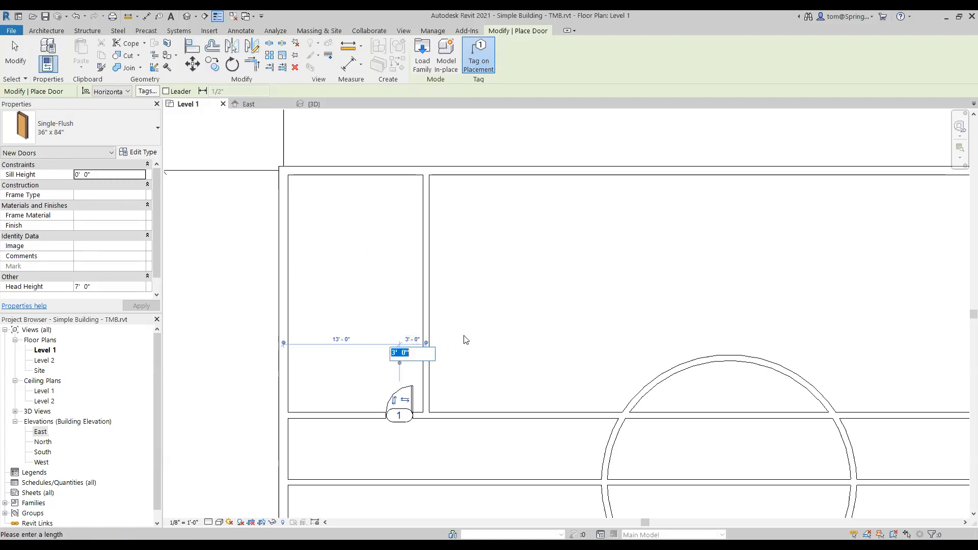
{"action": "type", "text": "2' - "}
{"action": "type", "text": "6"}
{"action": "key", "text": "Return"}
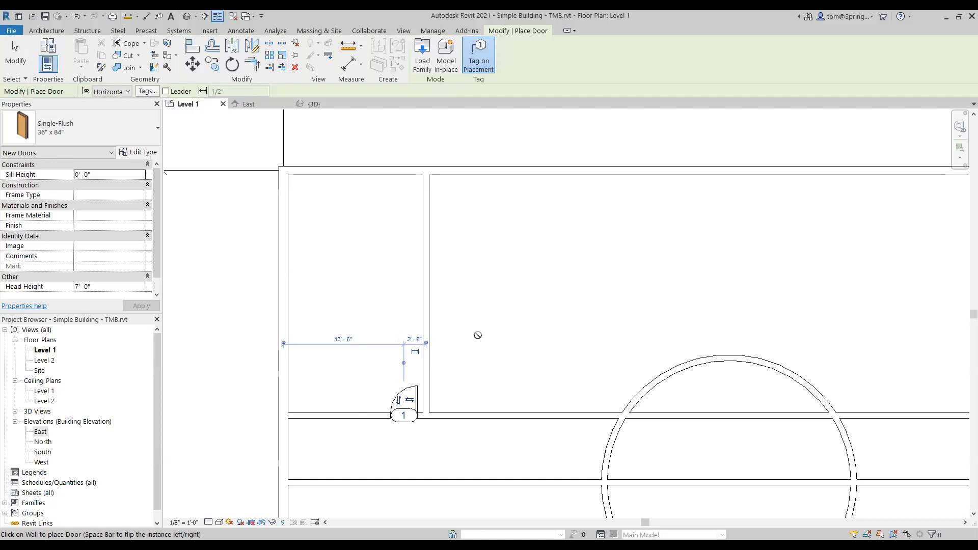
- Flip the door through its swing and hinge orientations, return it to opening into the room beside the vertical wall, and end door placement
{"action": "scroll", "coordinate": [428, 436], "scroll_direction": "up", "scroll_amount": 3}
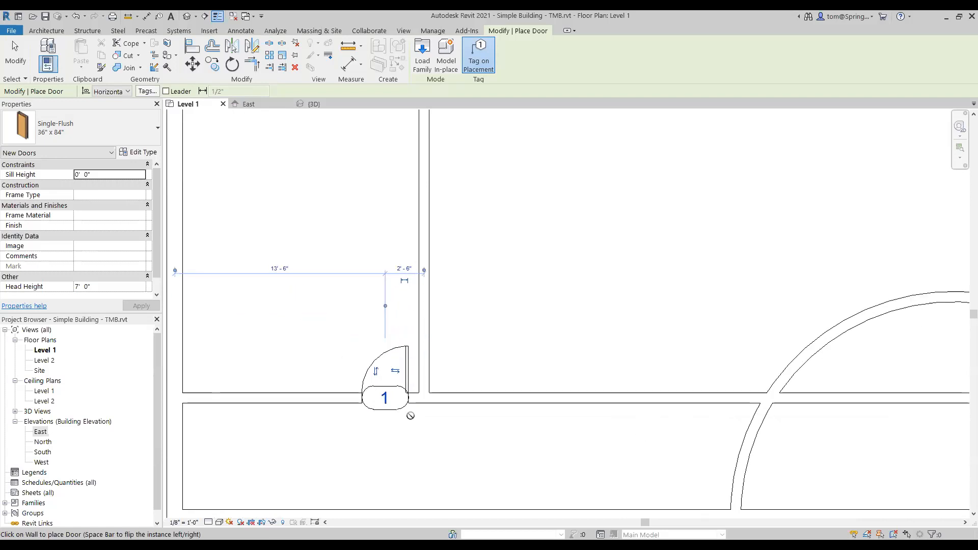
{"action": "key", "text": "space"}
{"action": "key", "text": "space"}
{"action": "key", "text": "space"}
{"action": "key", "text": "space"}
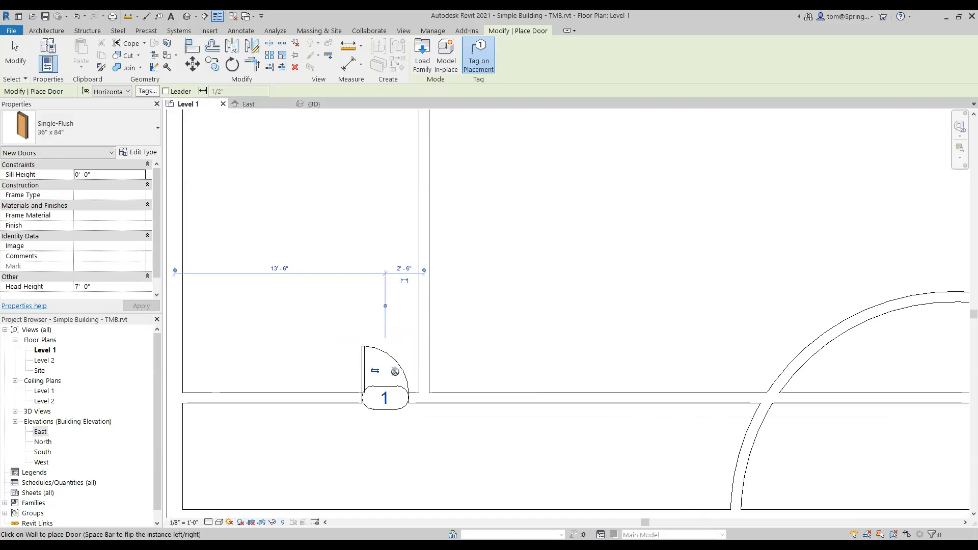
{"action": "key", "text": "space"}
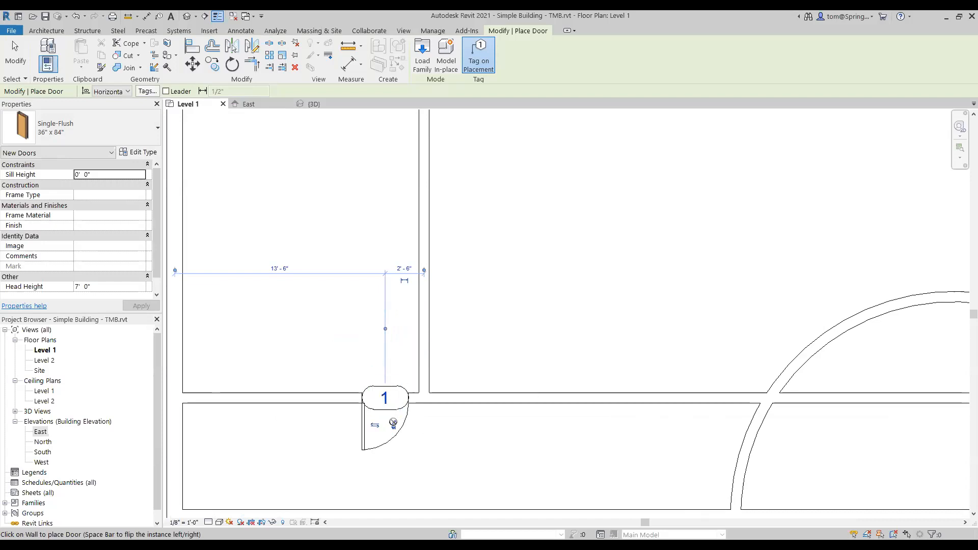
{"action": "left_click", "coordinate": [396, 373]}
{"action": "left_click", "coordinate": [394, 425]}
{"action": "left_click", "coordinate": [375, 370]}
{"action": "key", "text": "Escape"}
{"action": "key", "text": "Escape"}
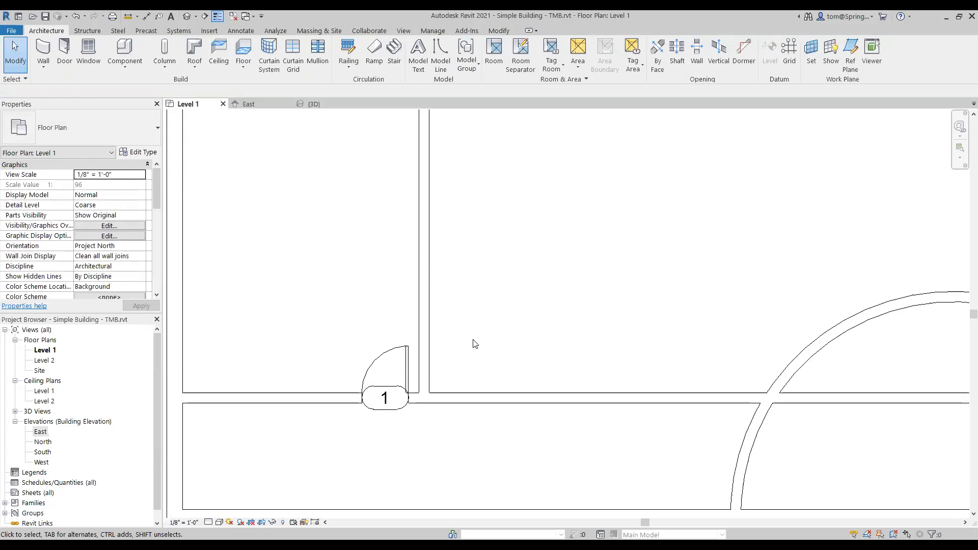
- Save and close the Simple Building - TMB project, and open the recent model Simple Building-1
{"action": "key", "text": "z"}
{"action": "key", "text": "f"}
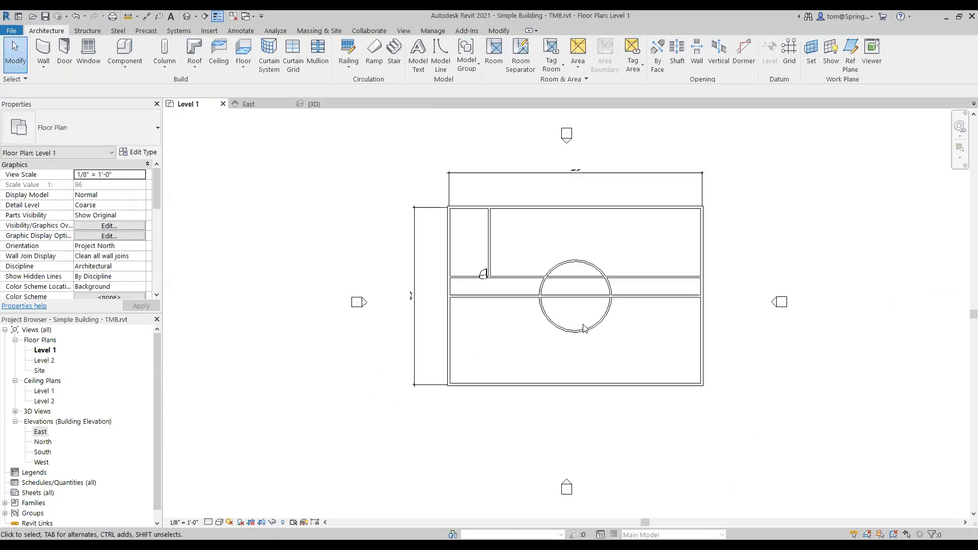
{"action": "middle_click_drag", "start_coordinate": [733, 427], "coordinate": [728, 451]}
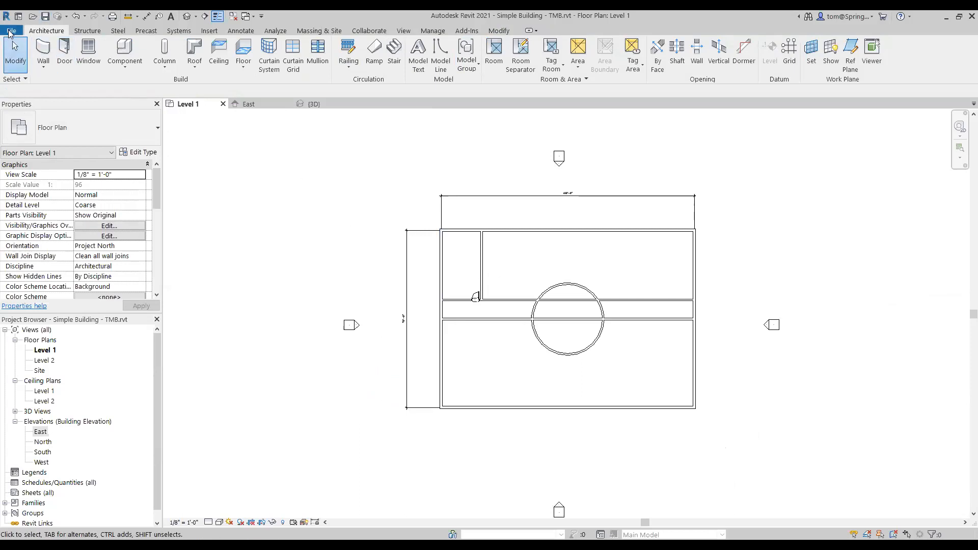
{"action": "left_click", "coordinate": [11, 31]}
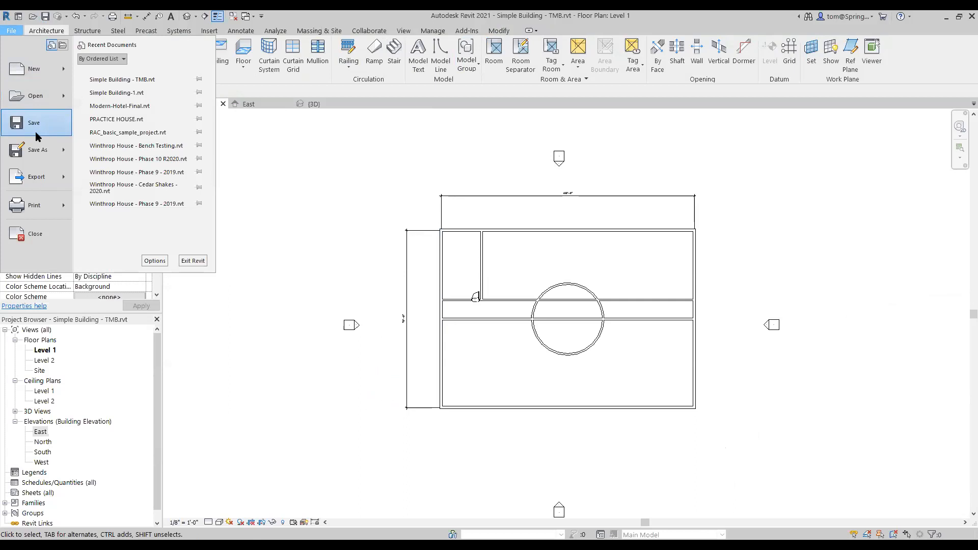
{"action": "left_click", "coordinate": [35, 133]}
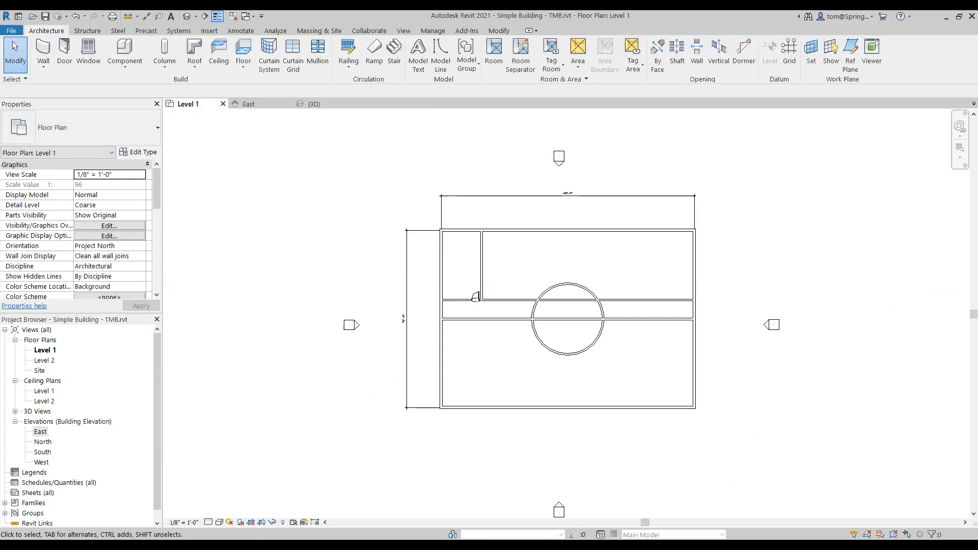
{"action": "left_click", "coordinate": [11, 32]}
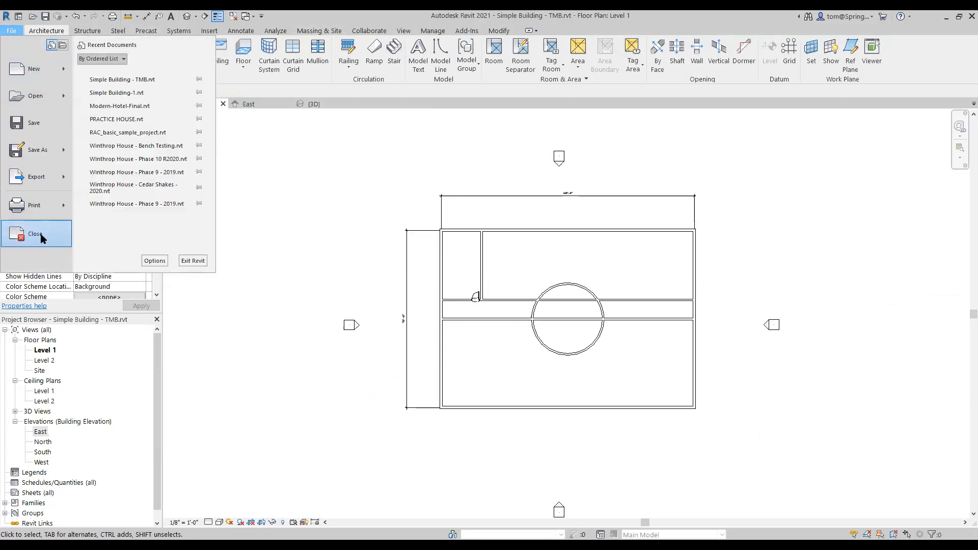
{"action": "left_click", "coordinate": [42, 237]}
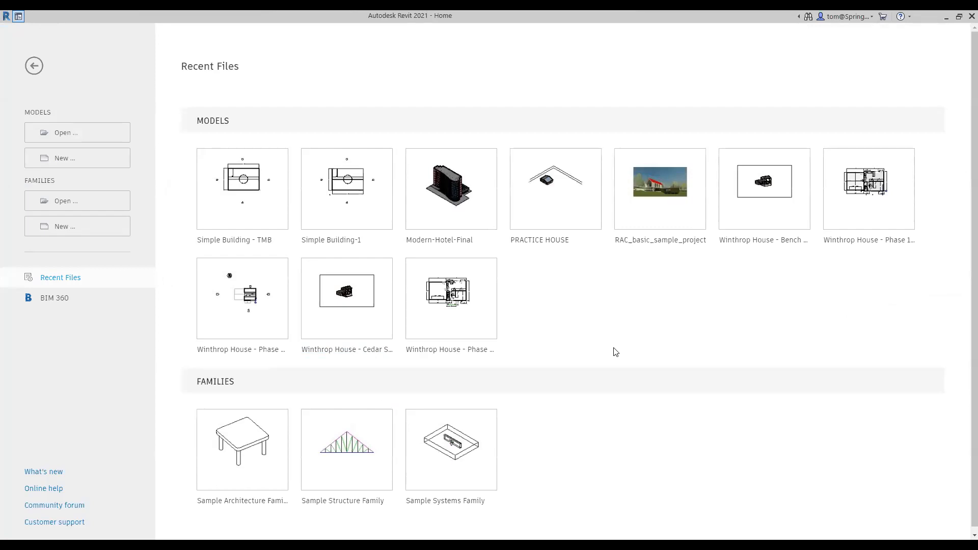
{"action": "left_click", "coordinate": [345, 208]}
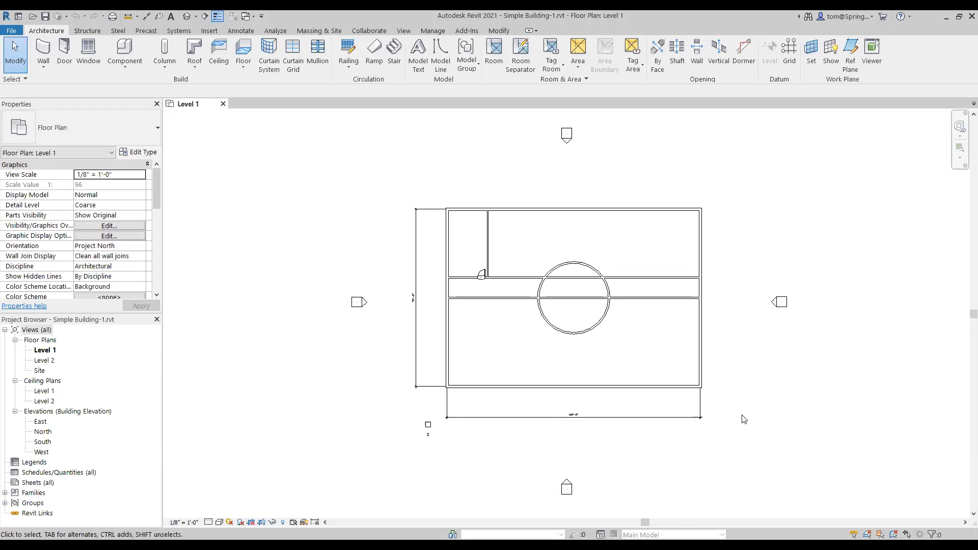
- In Adobe Acrobat, advance to the Working with Basic Modify Tools slide, underline Move and Copy, and select the word Rotate
{"action": "key", "text": "alt+Tab"}
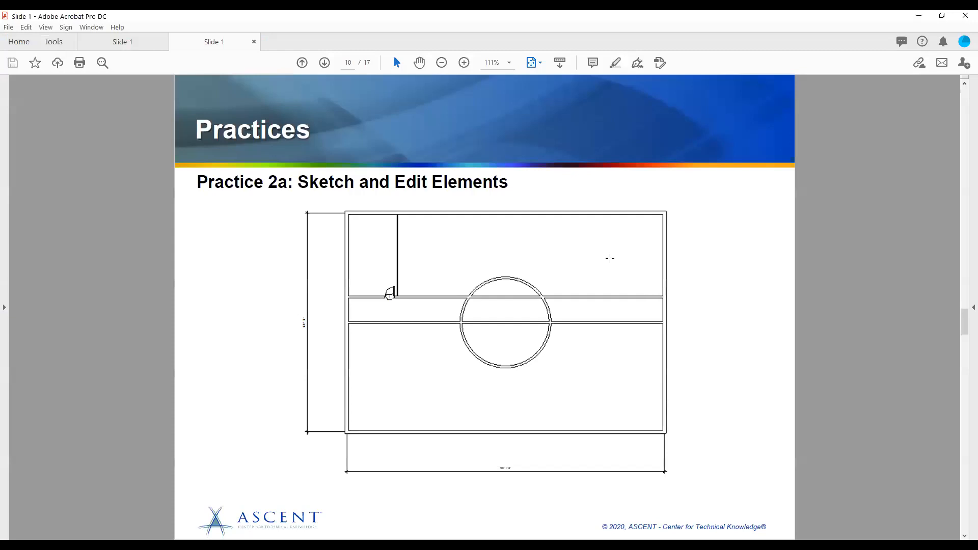
{"action": "key", "text": "Page_Down"}
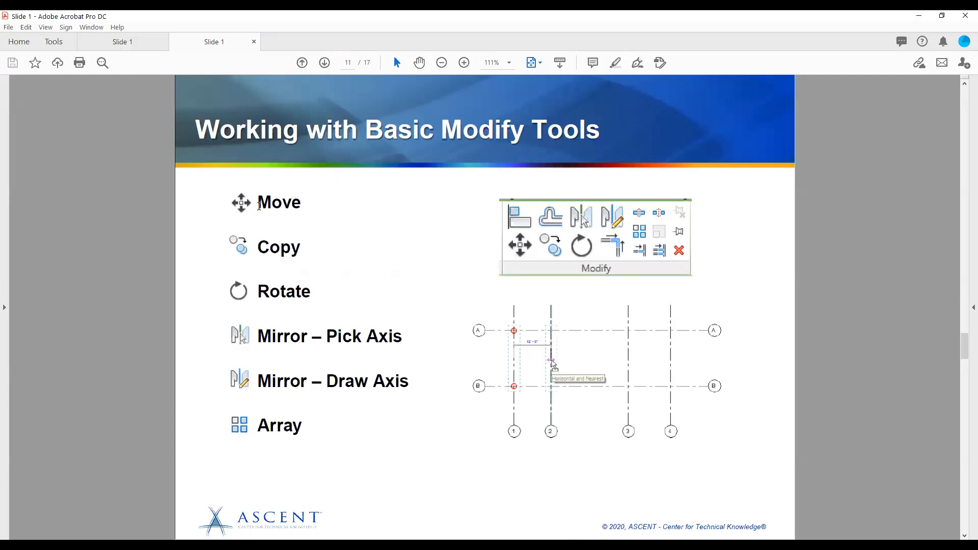
{"action": "left_click_drag", "start_coordinate": [258, 204], "coordinate": [305, 204]}
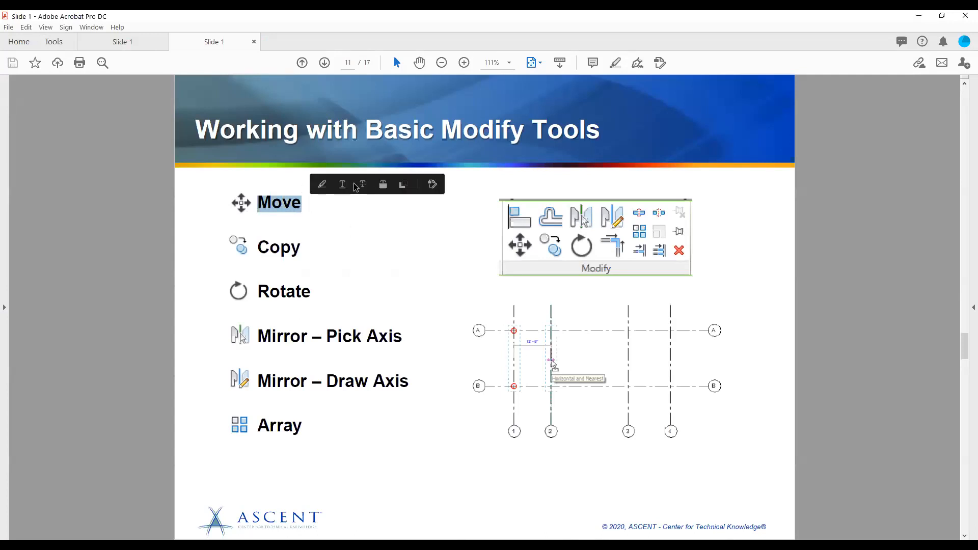
{"action": "left_click", "coordinate": [342, 185]}
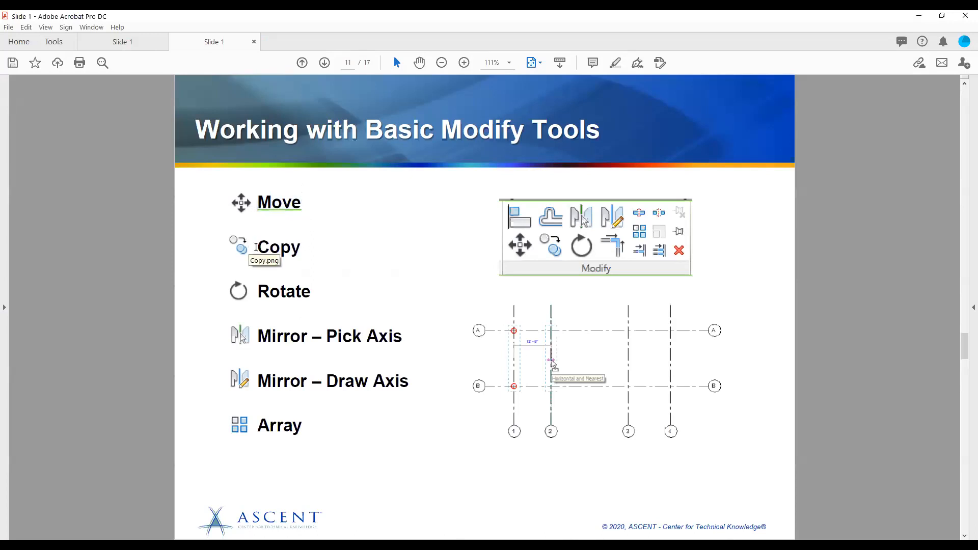
{"action": "left_click_drag", "start_coordinate": [258, 248], "coordinate": [303, 248]}
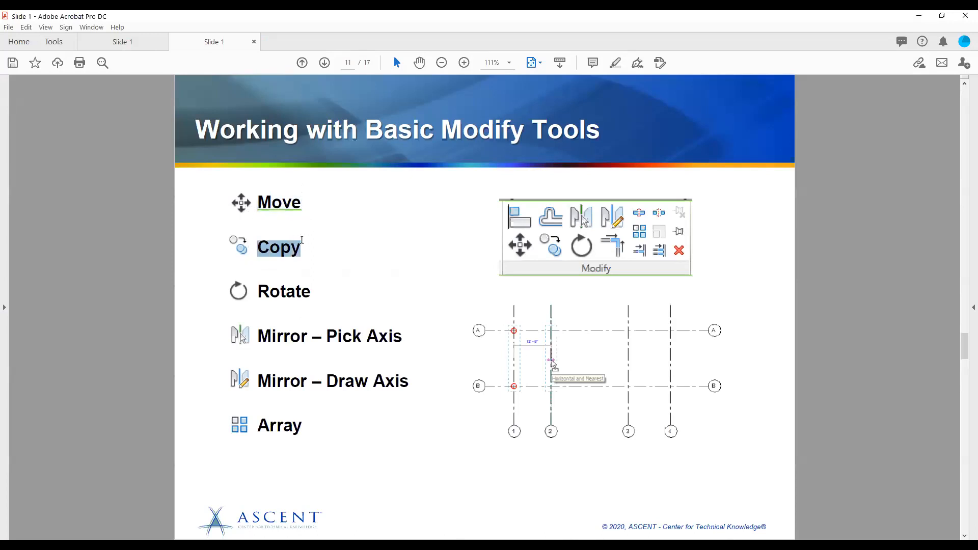
{"action": "left_click", "coordinate": [338, 229]}
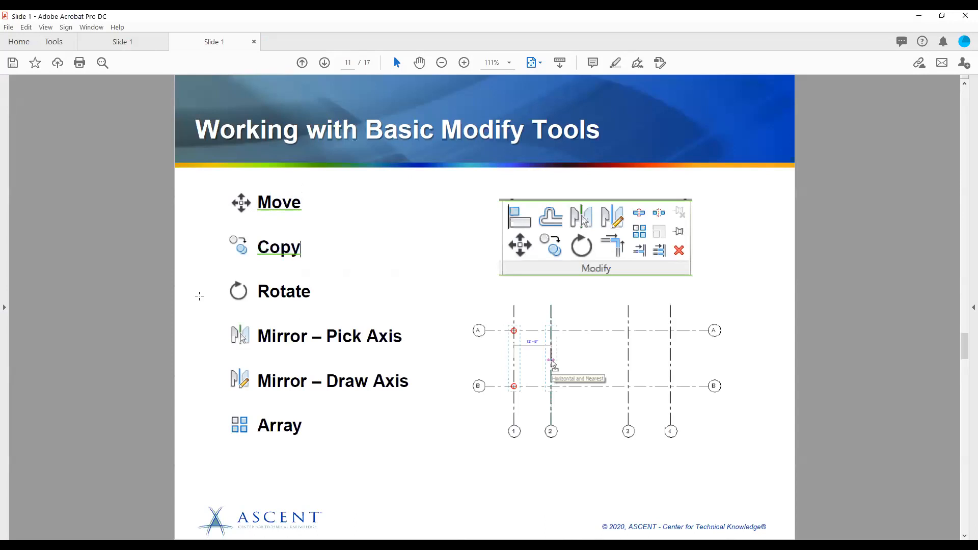
{"action": "left_click_drag", "start_coordinate": [258, 292], "coordinate": [311, 293]}
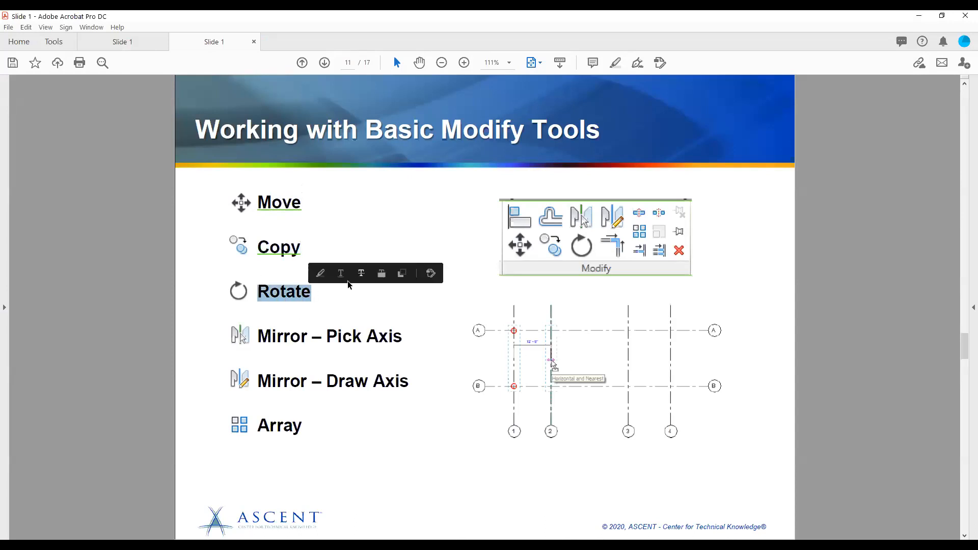
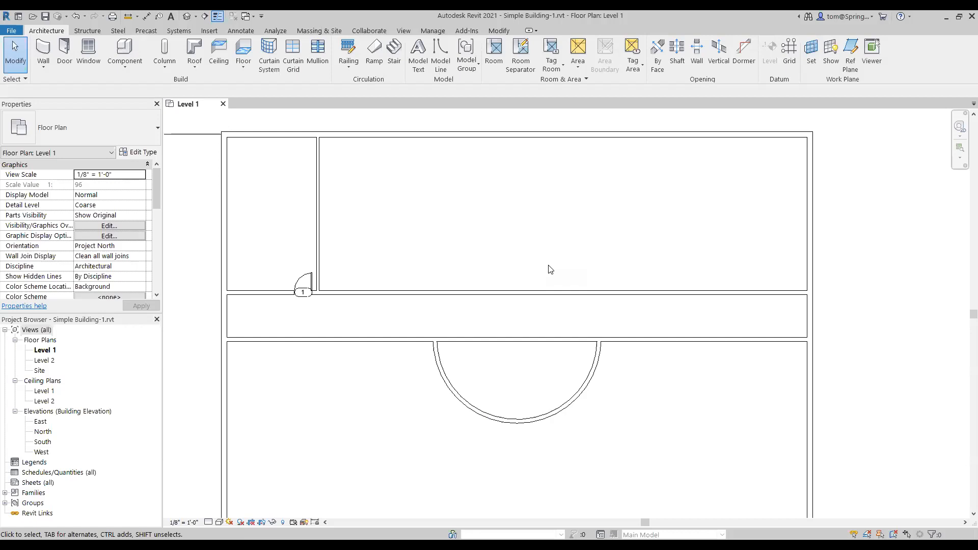
{"action": "scroll", "coordinate": [305, 307], "scroll_direction": "up", "scroll_amount": 1}
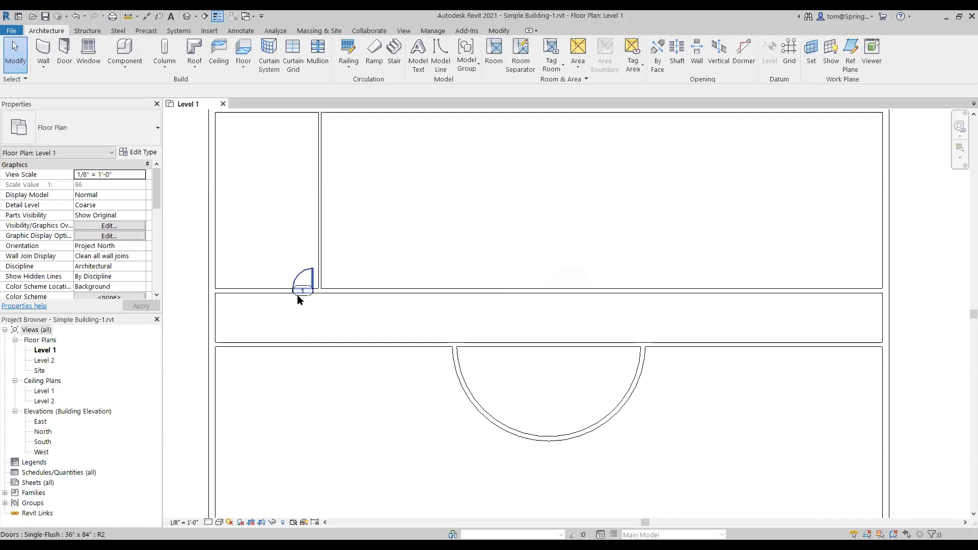
{"action": "scroll", "coordinate": [299, 285], "scroll_direction": "up", "scroll_amount": 2}
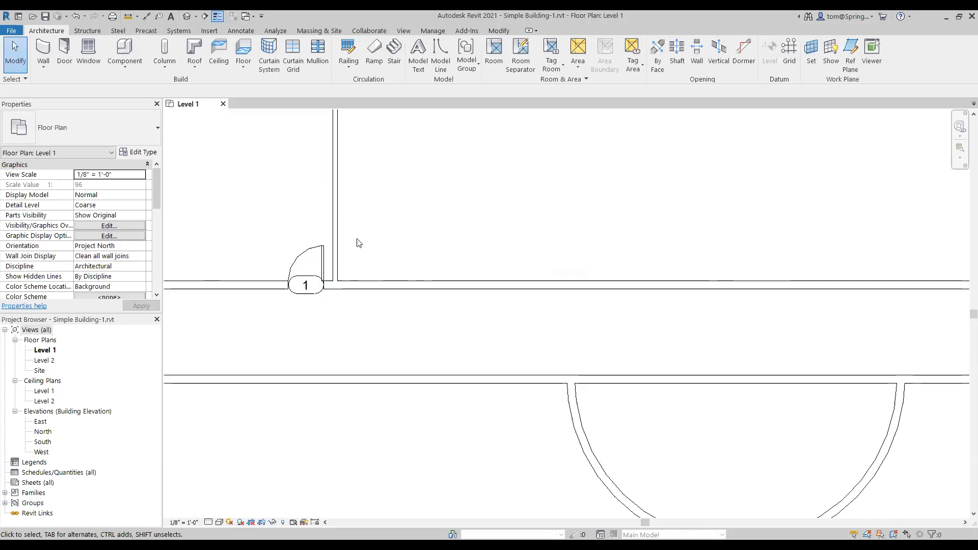
{"action": "scroll", "coordinate": [309, 313], "scroll_direction": "up", "scroll_amount": 1}
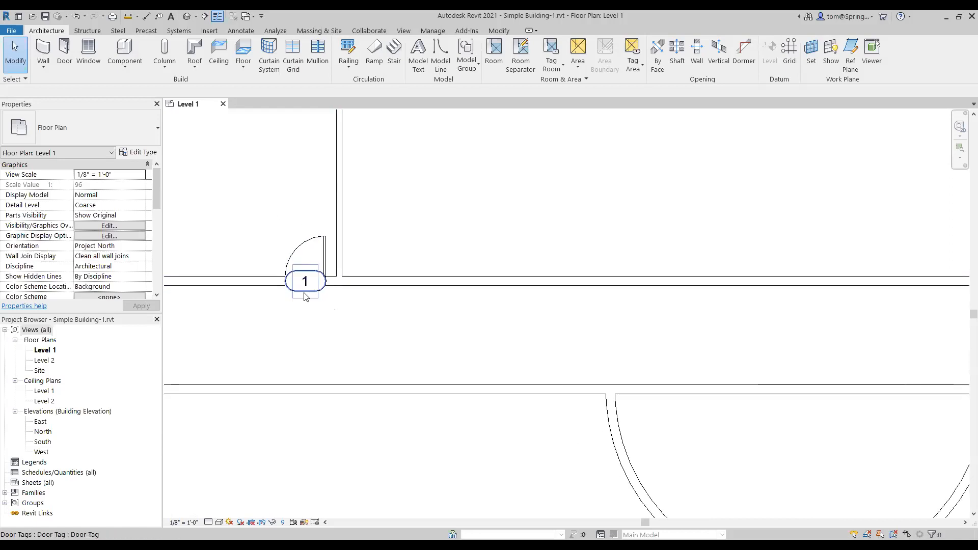
{"action": "left_click", "coordinate": [306, 292]}
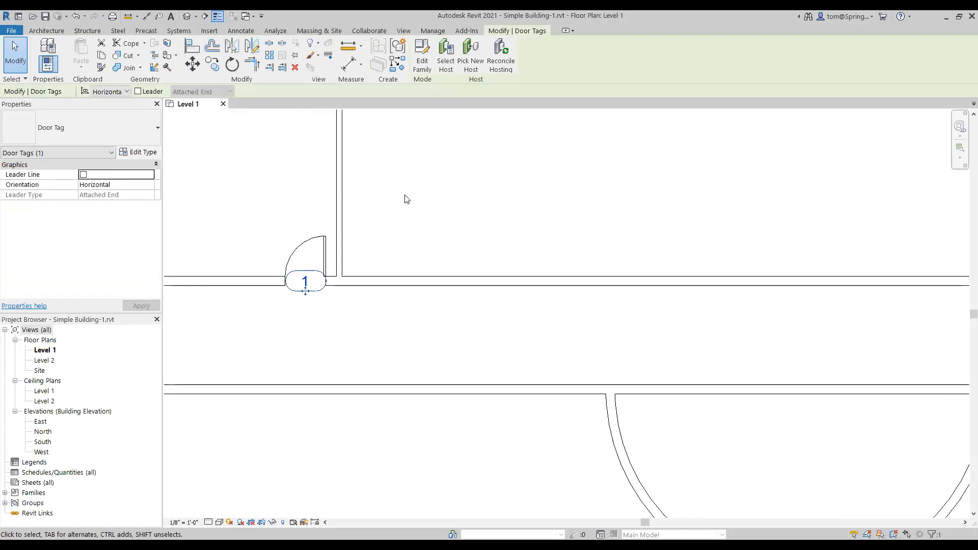
{"action": "left_click", "coordinate": [301, 243], "text": "ctrl"}
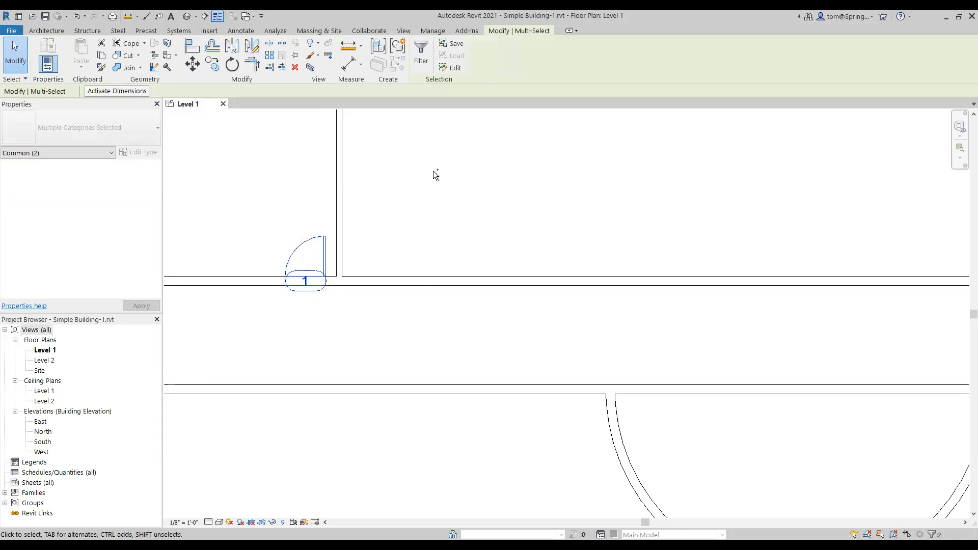
{"action": "left_click", "coordinate": [339, 191], "text": "ctrl"}
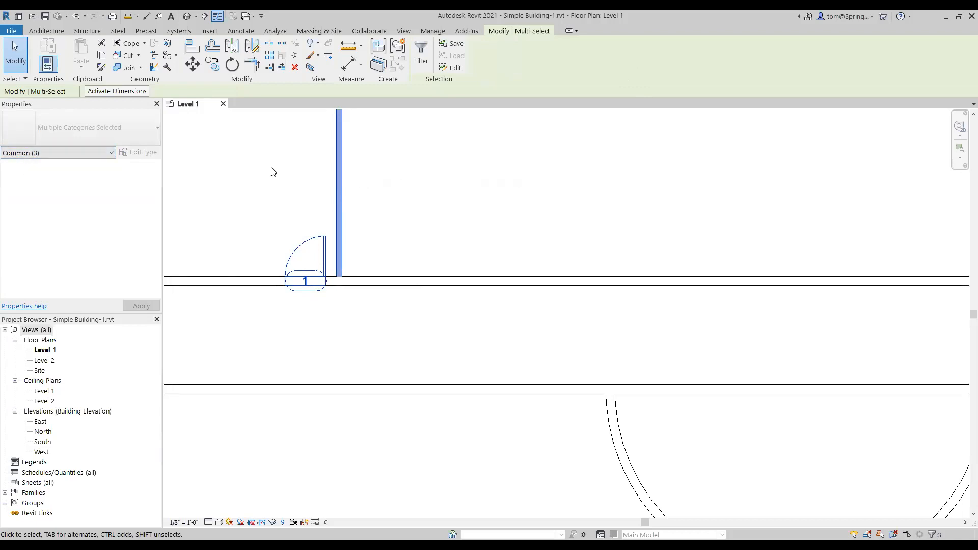
{"action": "key", "text": "Escape"}
- Copy the door, its tag and the adjacent vertical interior wall 16' to the right, with Constrain and Multiple enabled
{"action": "left_click", "coordinate": [298, 296]}
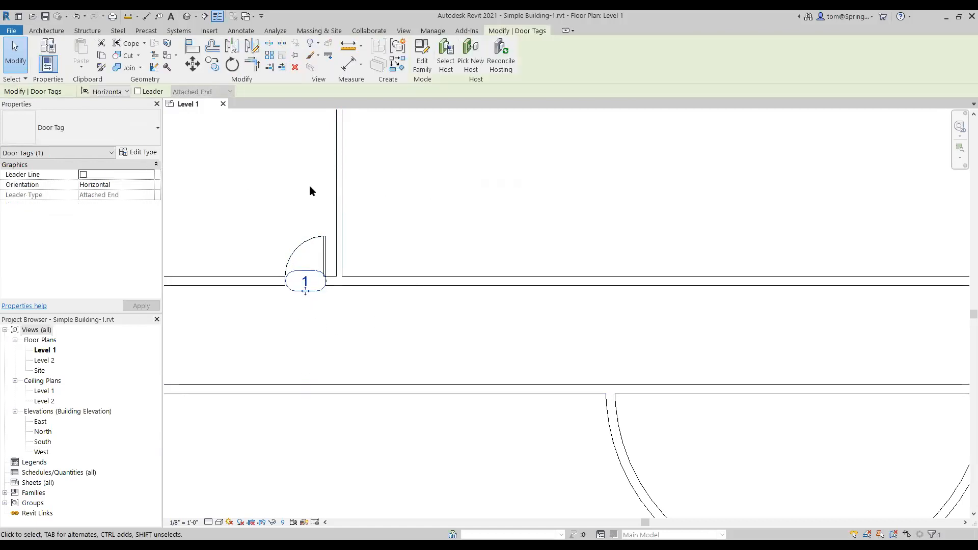
{"action": "left_click", "coordinate": [306, 236], "text": "ctrl"}
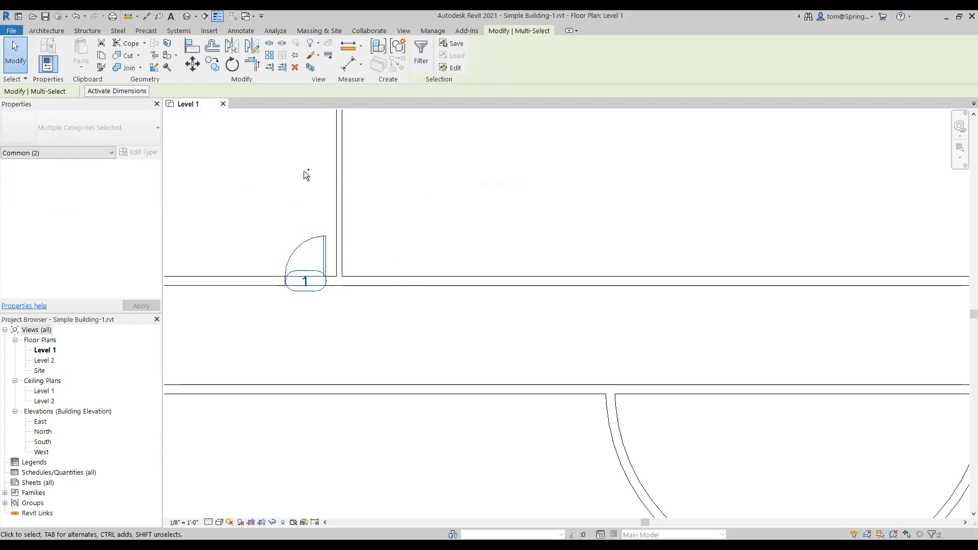
{"action": "left_click", "coordinate": [339, 170], "text": "ctrl"}
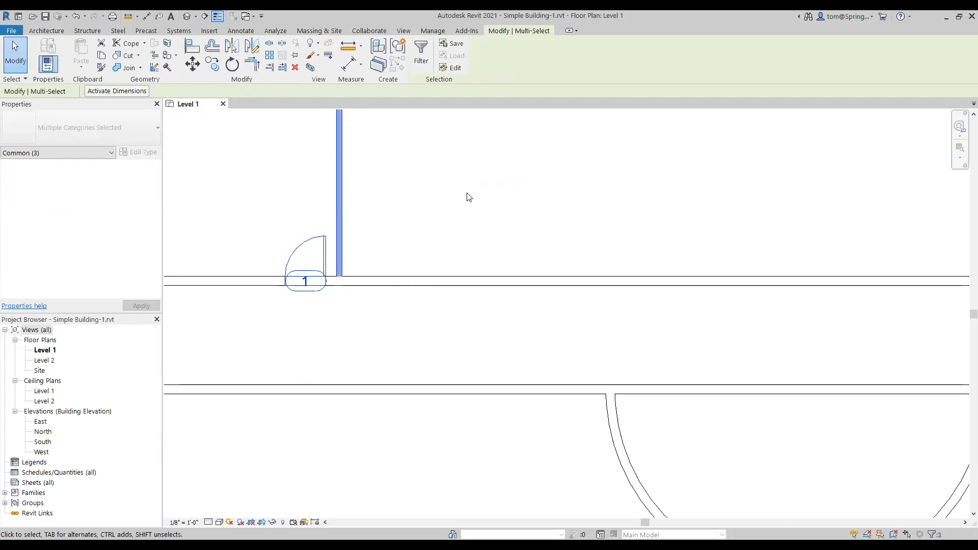
{"action": "scroll", "coordinate": [467, 204], "scroll_direction": "down", "scroll_amount": 3}
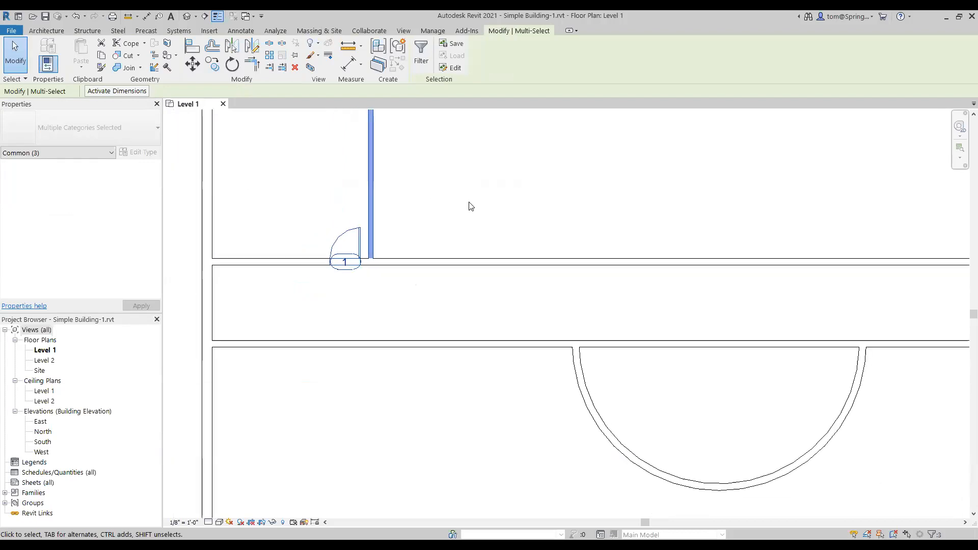
{"action": "middle_click_drag", "start_coordinate": [469, 205], "coordinate": [465, 322]}
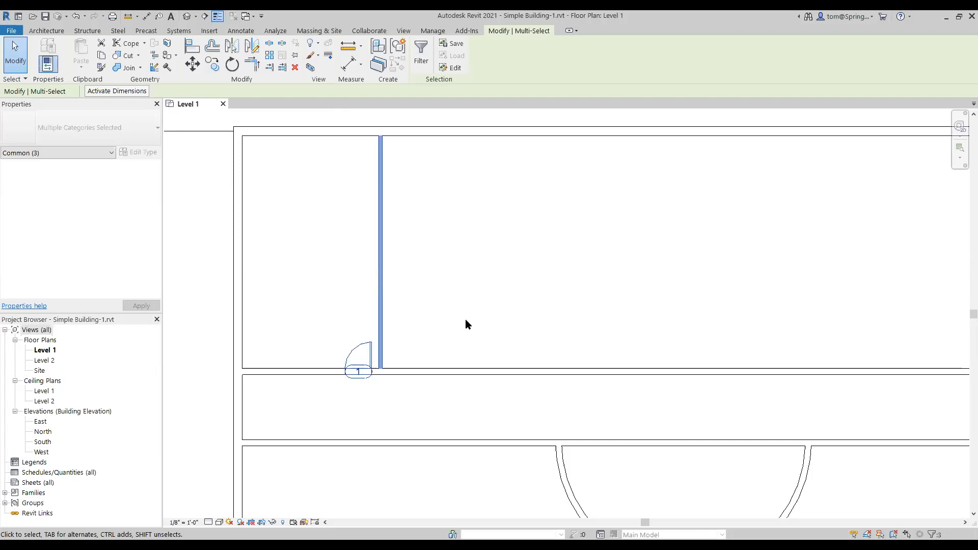
{"action": "left_click", "coordinate": [213, 64]}
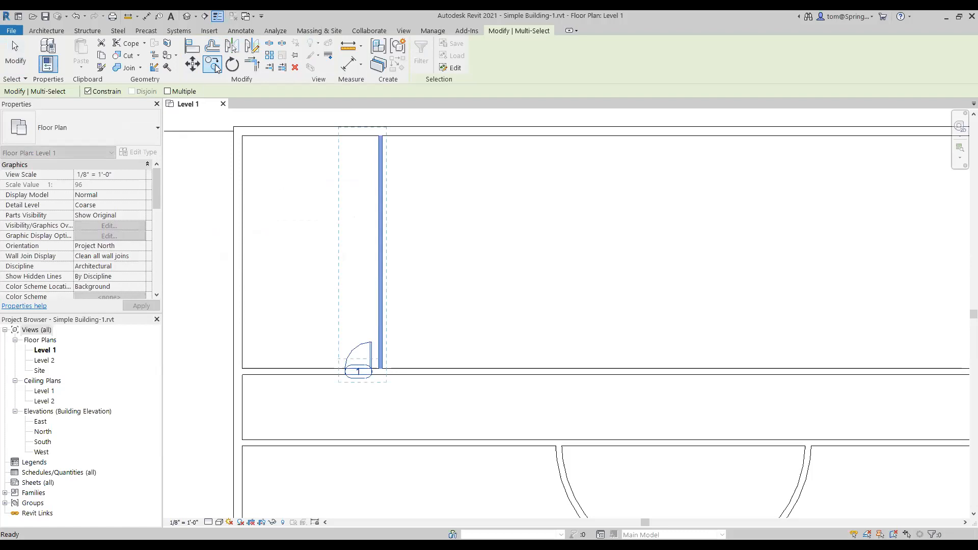
{"action": "left_click", "coordinate": [88, 91]}
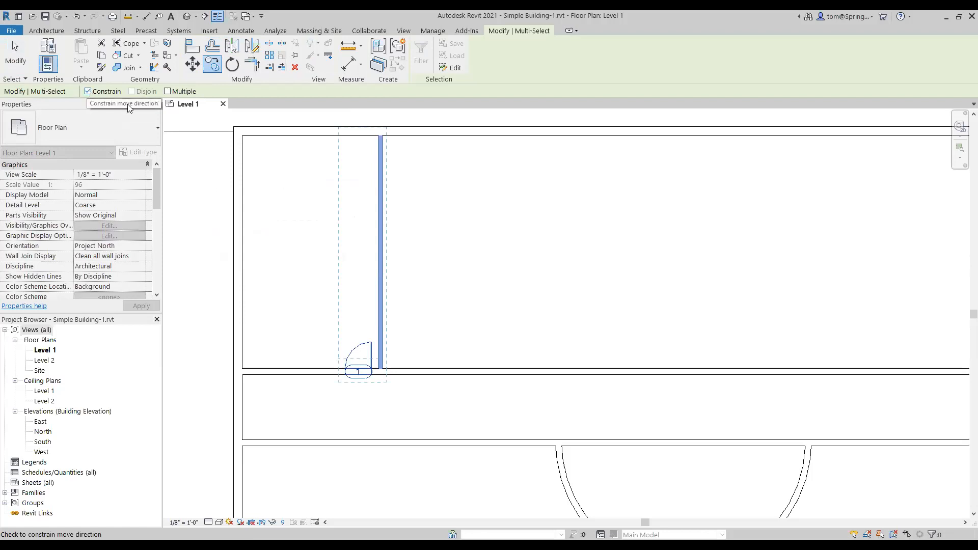
{"action": "left_click", "coordinate": [168, 92]}
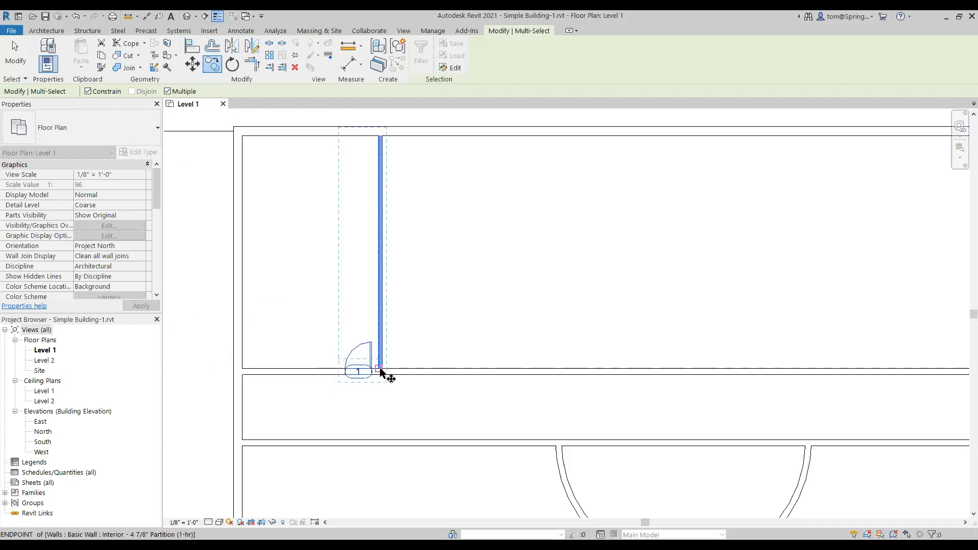
{"action": "scroll", "coordinate": [379, 371], "scroll_direction": "up", "scroll_amount": 1}
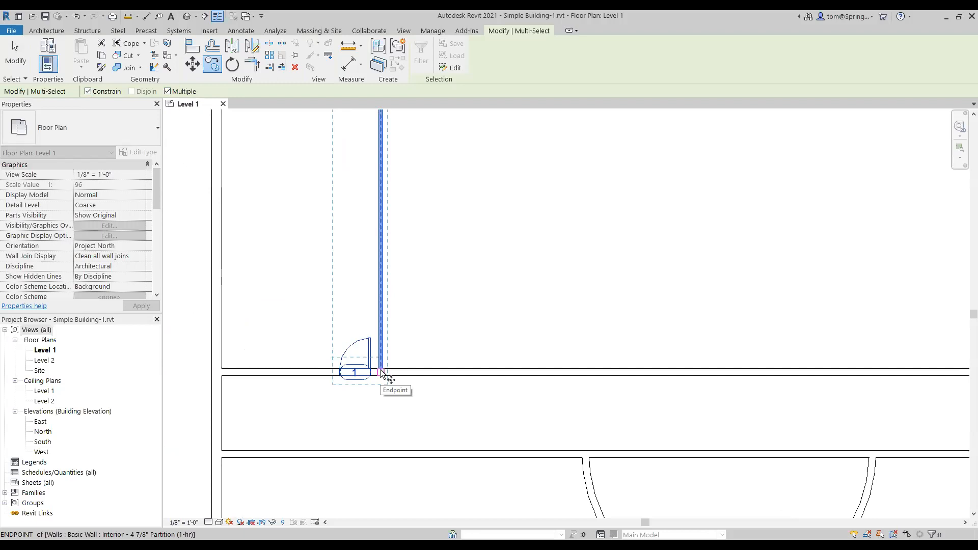
{"action": "left_click", "coordinate": [381, 372]}
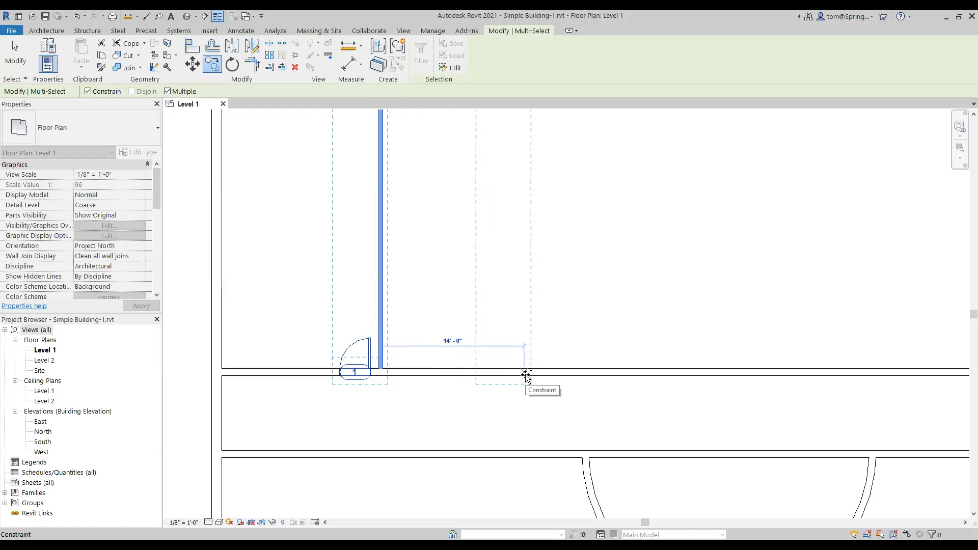
{"action": "type", "text": "16"}
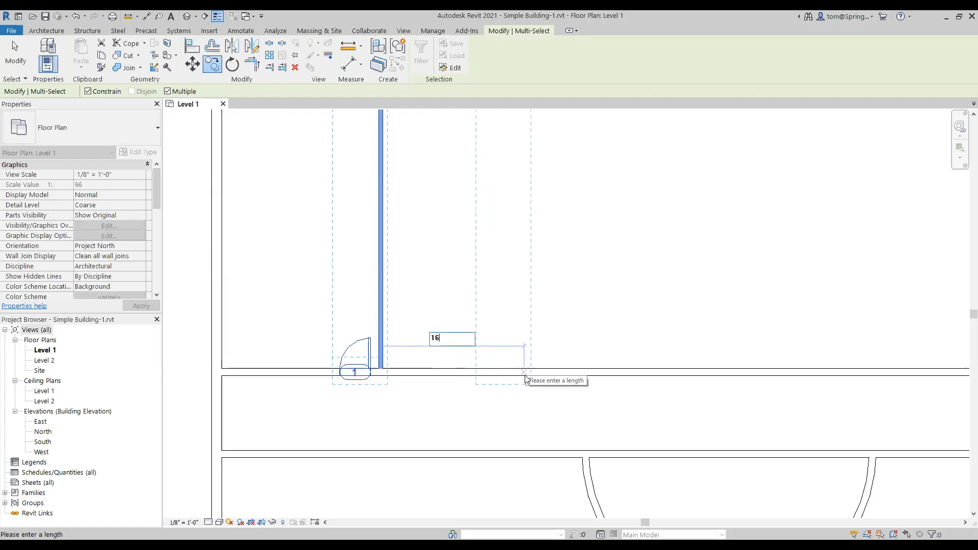
{"action": "key", "text": "Return"}
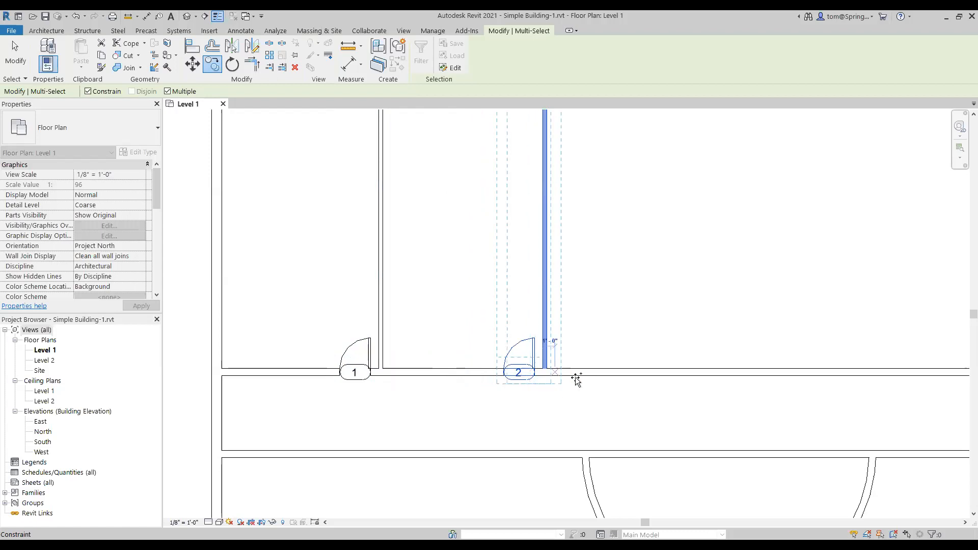
- Place three more copies of the wall, door and tag to the right at 16' spacing, and end the copying
{"action": "type", "text": "16"}
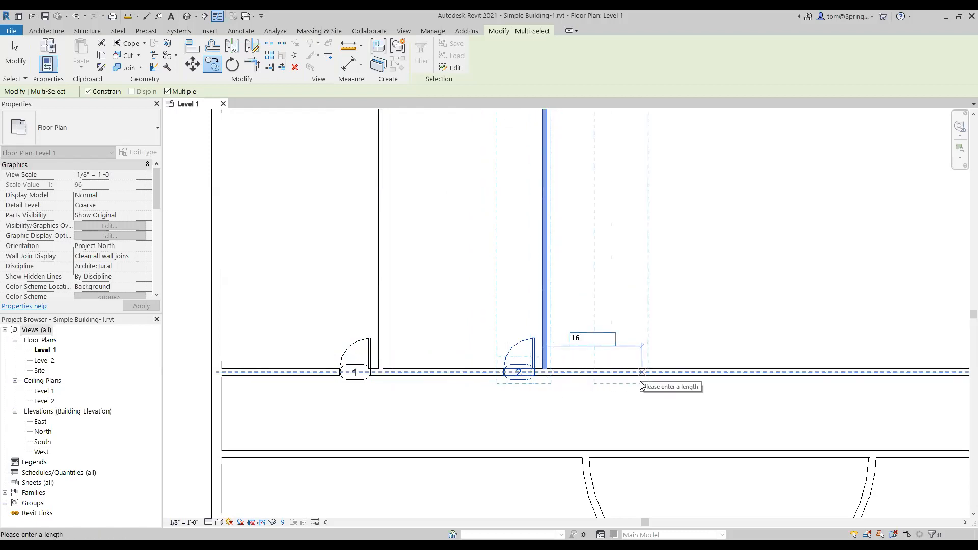
{"action": "key", "text": "Return"}
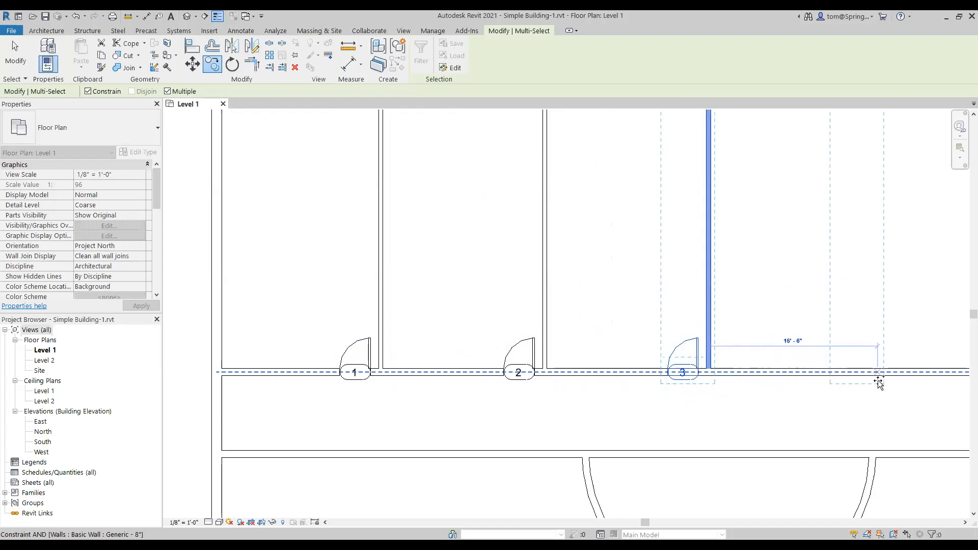
{"action": "type", "text": "16"}
{"action": "key", "text": "Return"}
{"action": "scroll", "coordinate": [877, 382], "scroll_direction": "down", "scroll_amount": 2}
{"action": "middle_click_drag", "start_coordinate": [877, 382], "coordinate": [783, 385]}
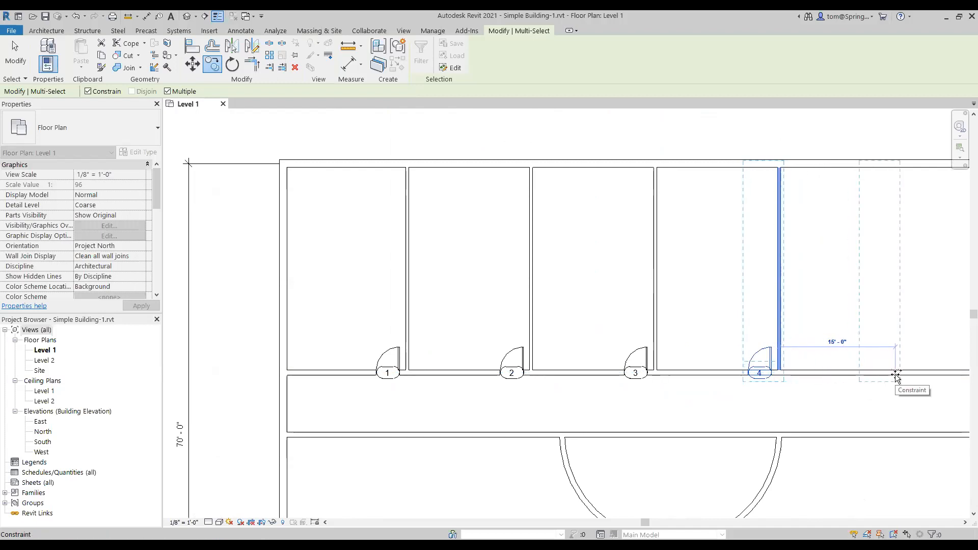
{"action": "type", "text": "16"}
{"action": "key", "text": "Return"}
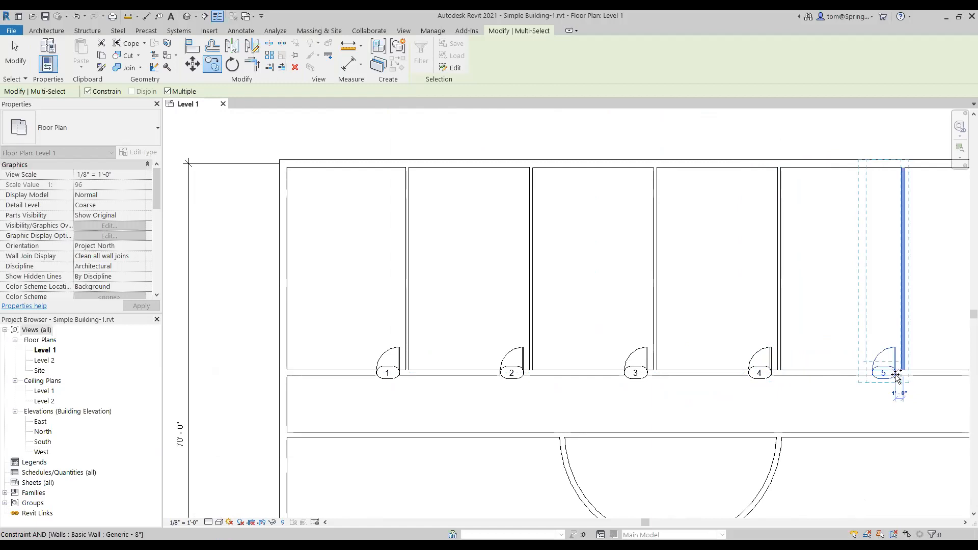
{"action": "key", "text": "Escape"}
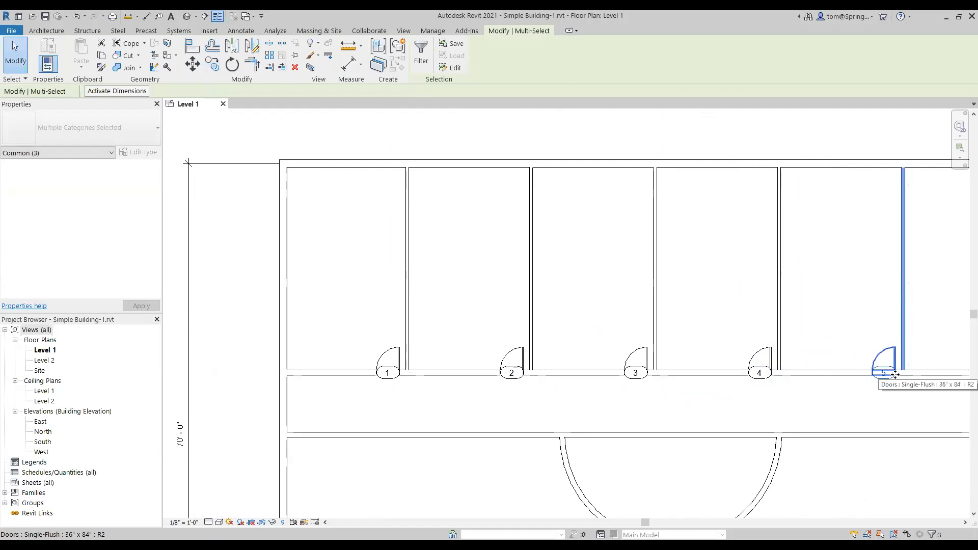
{"action": "key", "text": "Escape"}
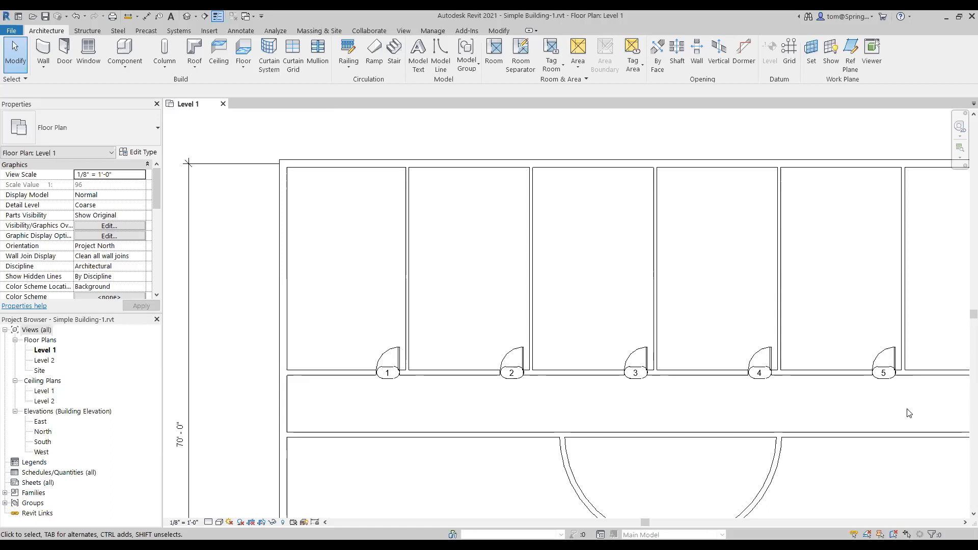
- Compare the row of rooms with the Practice 2b slide in Adobe Acrobat, and return to Revit
{"action": "scroll", "coordinate": [909, 413], "scroll_direction": "down", "scroll_amount": 2}
{"action": "middle_click_drag", "start_coordinate": [909, 413], "coordinate": [790, 366]}
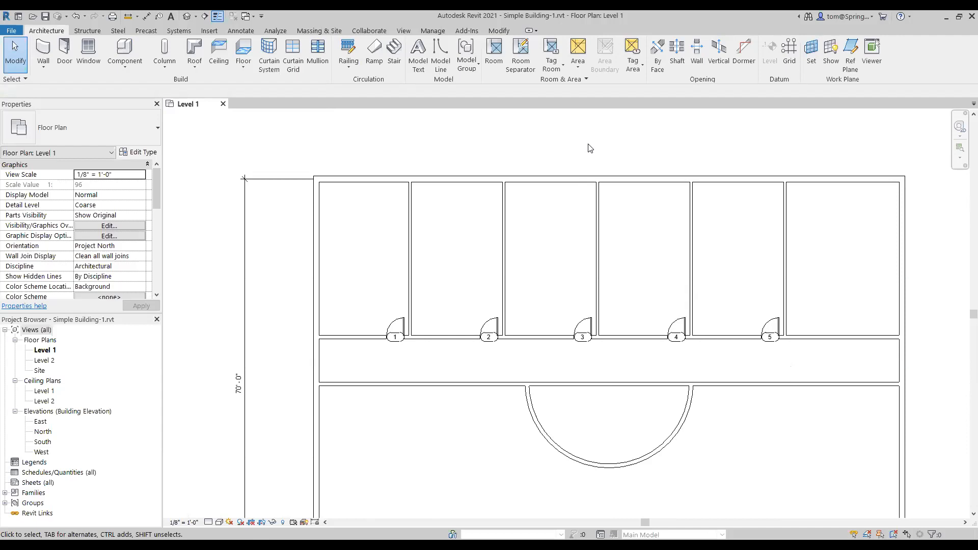
{"action": "key", "text": "alt+Tab"}
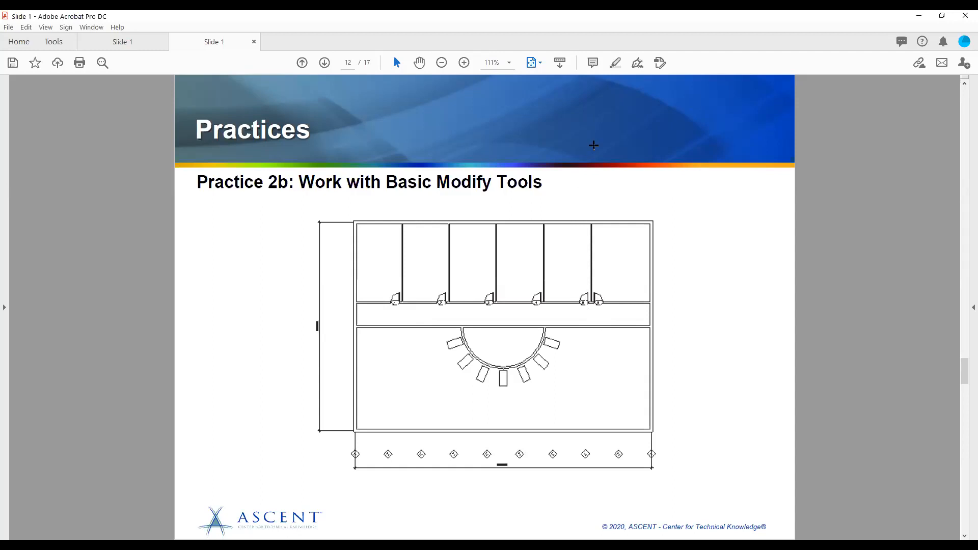
{"action": "key", "text": "alt+Tab"}
{"action": "key", "text": "alt+Tab"}
- Mirror a copy of door 5 and its tag into the last room, using the adjacent vertical wall as the axis
{"action": "scroll", "coordinate": [839, 354], "scroll_direction": "up", "scroll_amount": 2}
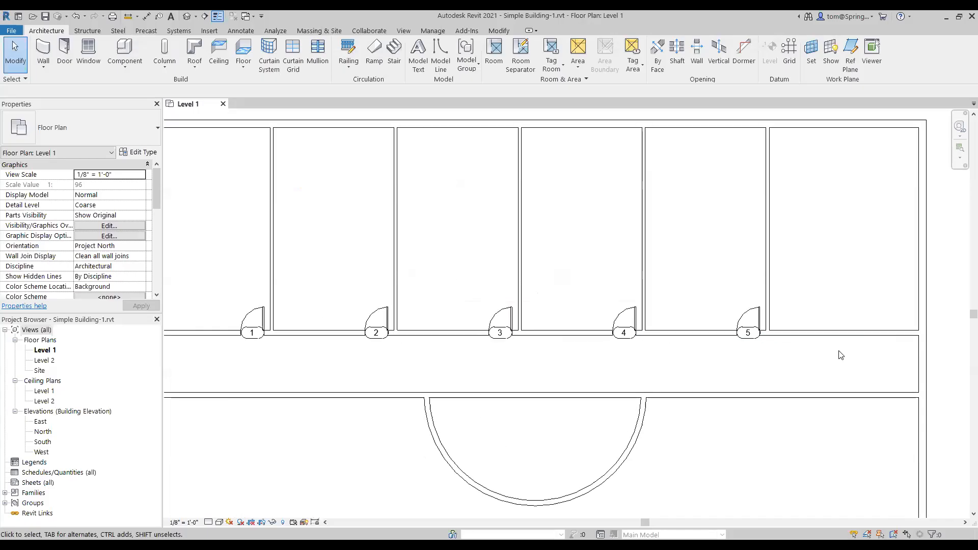
{"action": "scroll", "coordinate": [835, 355], "scroll_direction": "up", "scroll_amount": 2}
{"action": "middle_click_drag", "start_coordinate": [792, 371], "coordinate": [652, 458]}
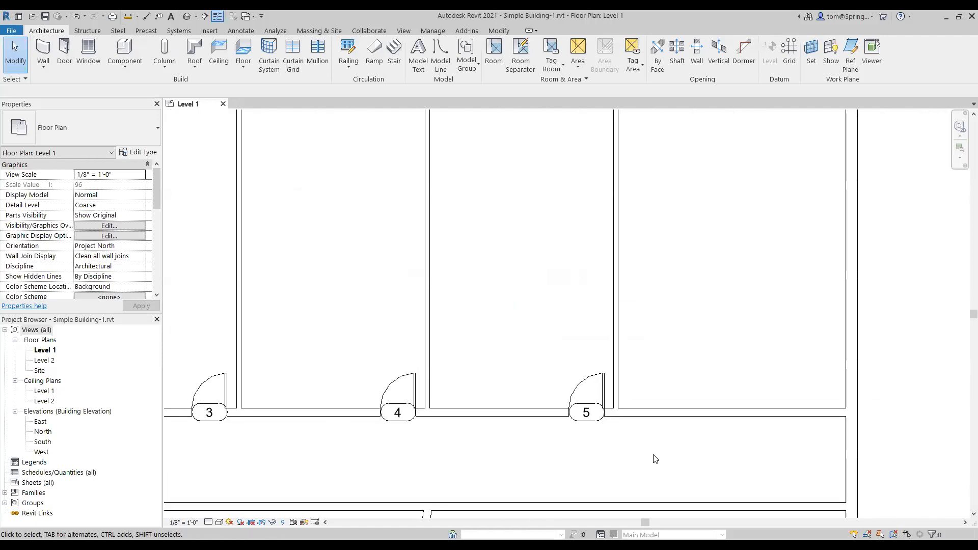
{"action": "scroll", "coordinate": [652, 447], "scroll_direction": "up", "scroll_amount": 1}
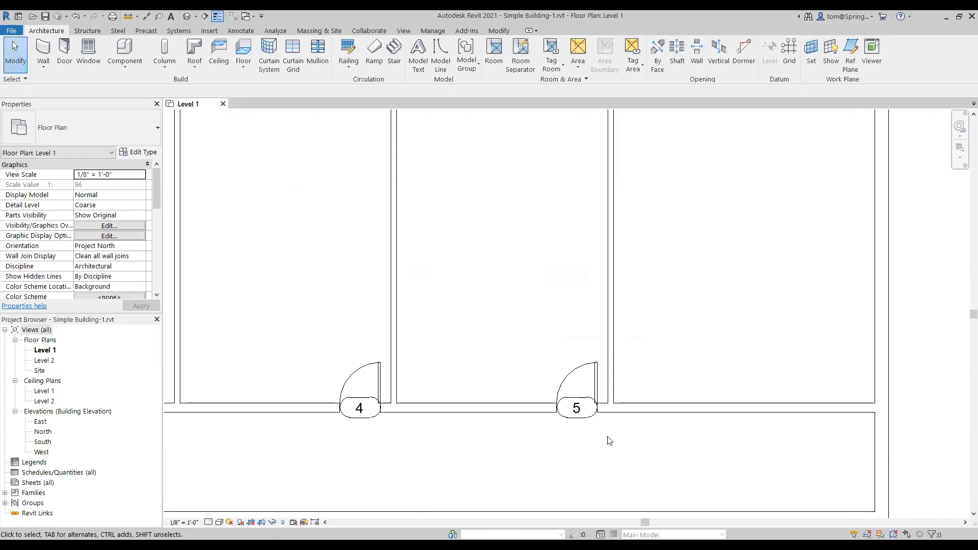
{"action": "left_click", "coordinate": [583, 420]}
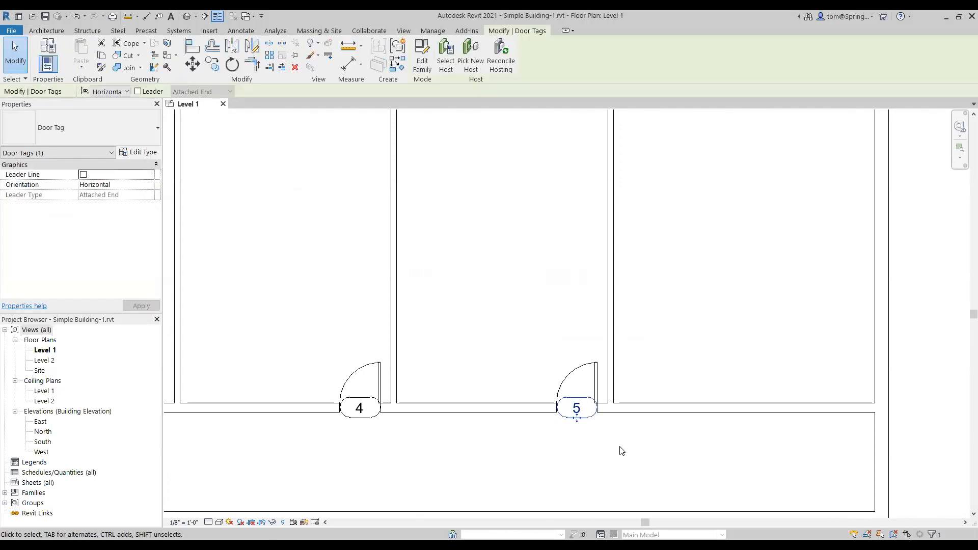
{"action": "left_click", "coordinate": [576, 374], "text": "ctrl"}
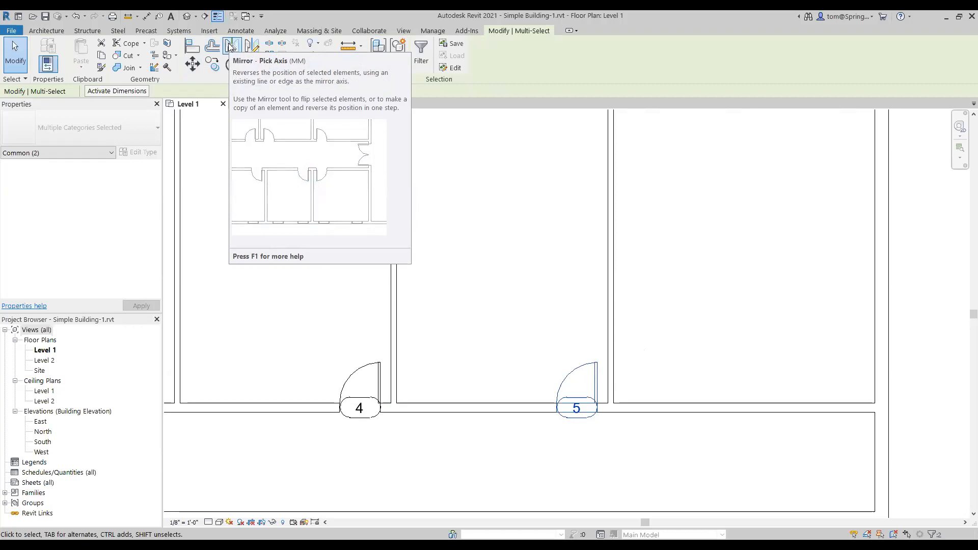
{"action": "left_click", "coordinate": [230, 46]}
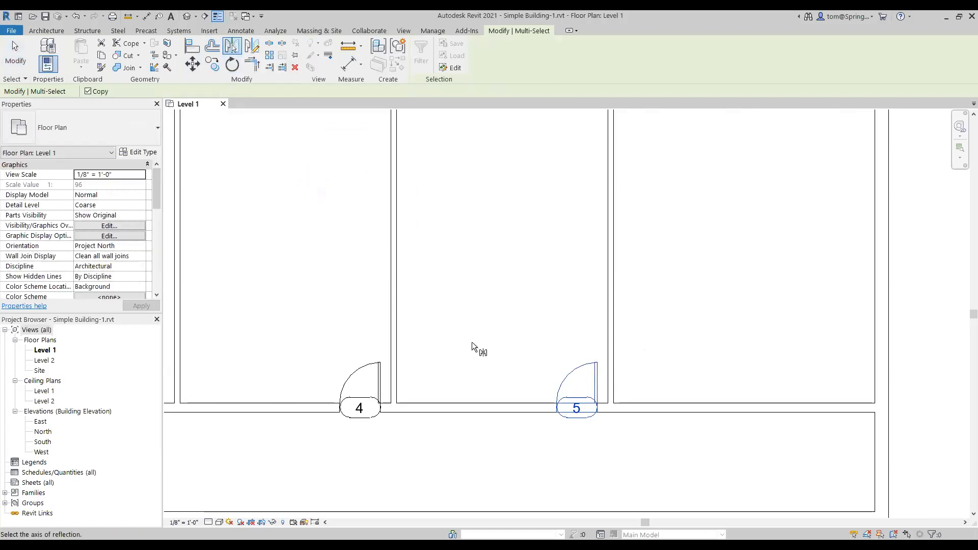
{"action": "left_click", "coordinate": [611, 403]}
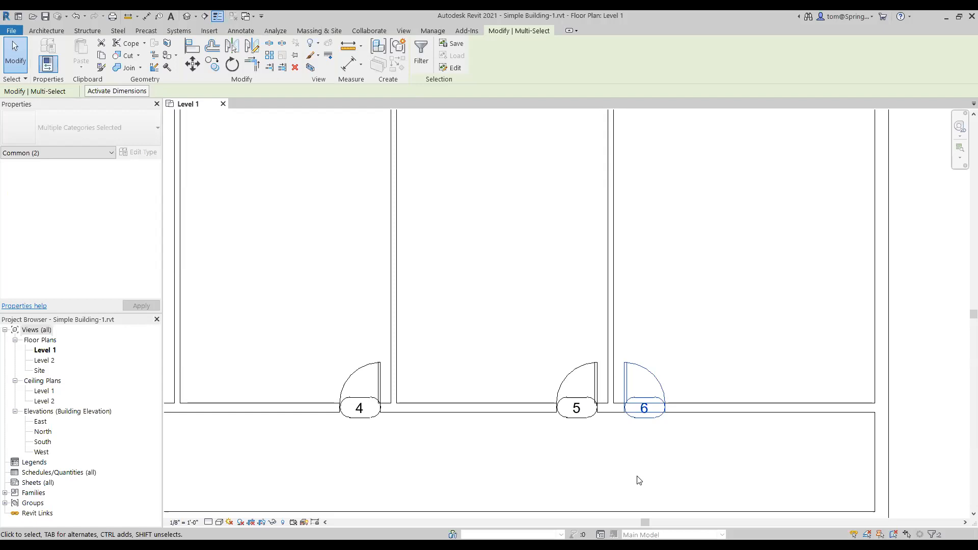
{"action": "key", "text": "Escape"}
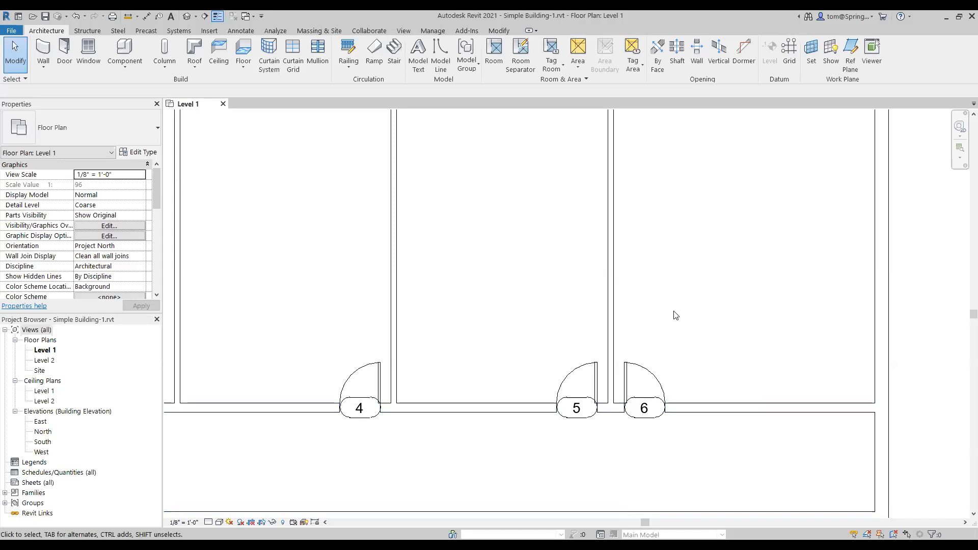
- Examine the desks around the curved wall on the Practice 2b slide in Adobe Acrobat, and return to the floor plan in Revit
{"action": "scroll", "coordinate": [675, 315], "scroll_direction": "down", "scroll_amount": 5}
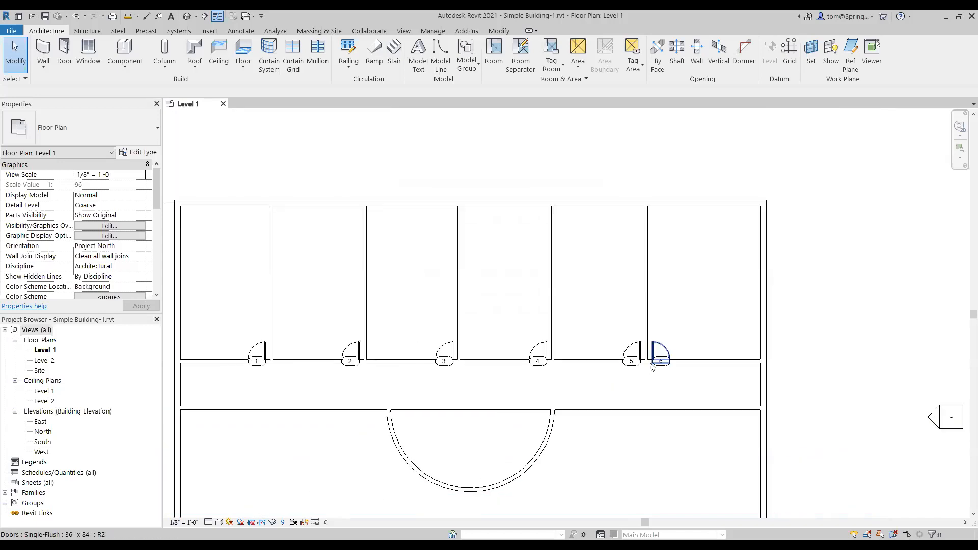
{"action": "middle_click_drag", "start_coordinate": [578, 398], "coordinate": [618, 292]}
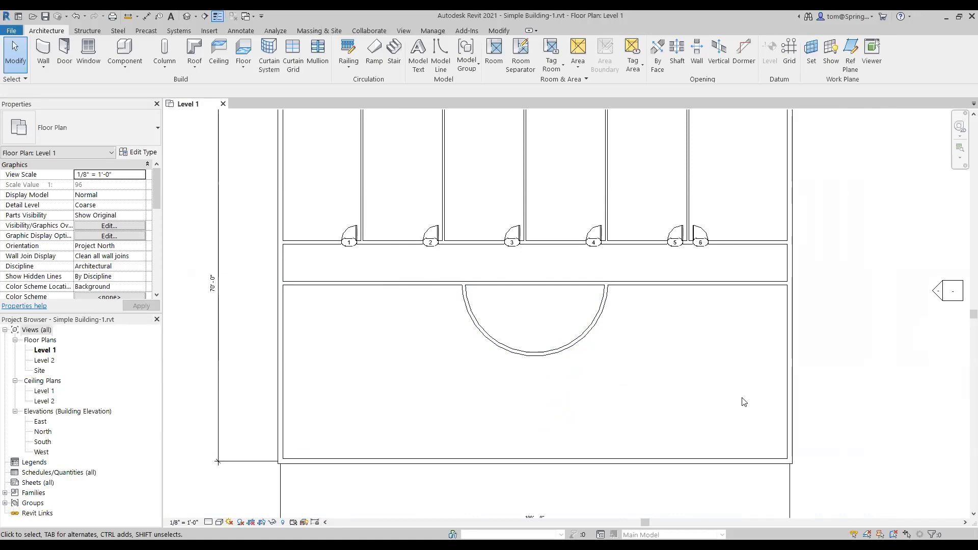
{"action": "key", "text": "alt+Tab"}
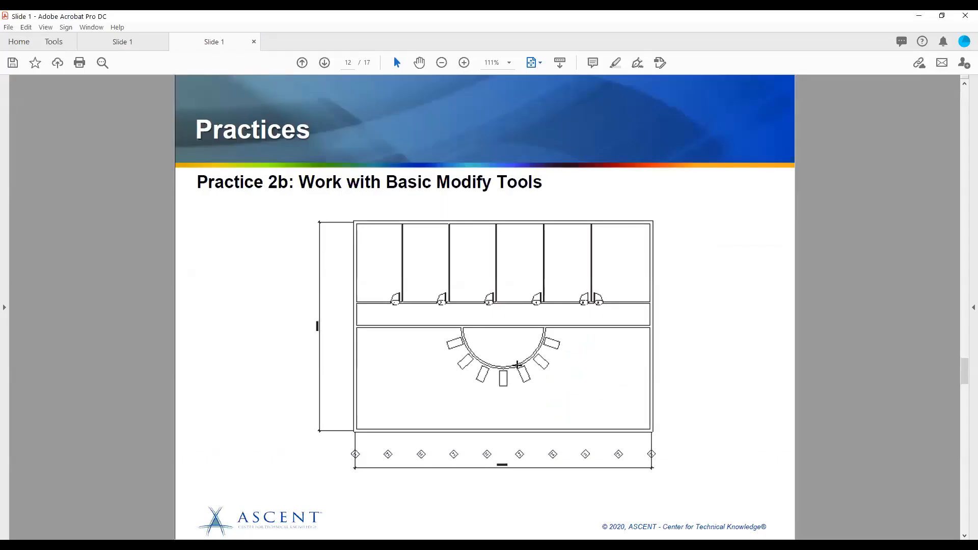
{"action": "left_click", "coordinate": [508, 368]}
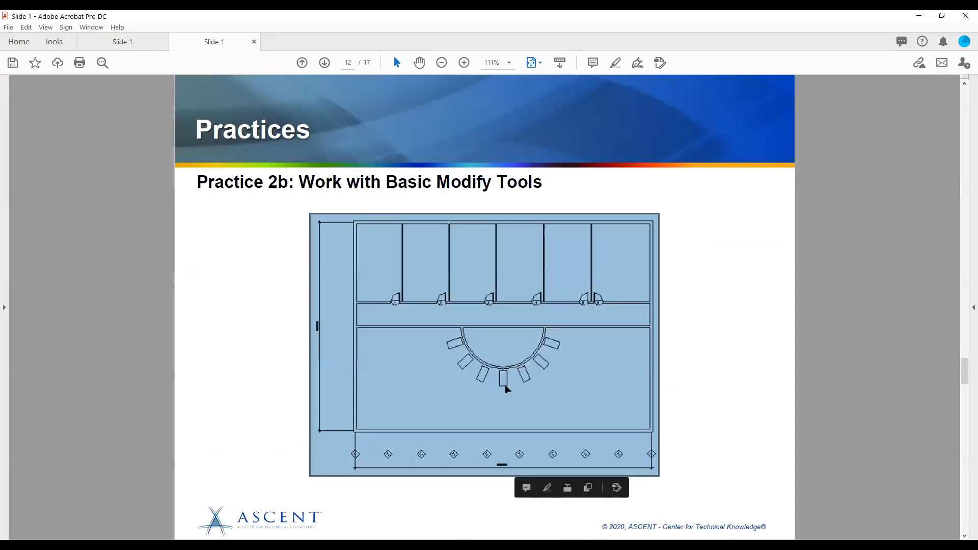
{"action": "mouse_move", "coordinate": [497, 397]}
{"action": "left_mouse_down"}
{"action": "mouse_move", "coordinate": [516, 351]}
{"action": "mouse_move", "coordinate": [514, 394]}
{"action": "left_mouse_up"}
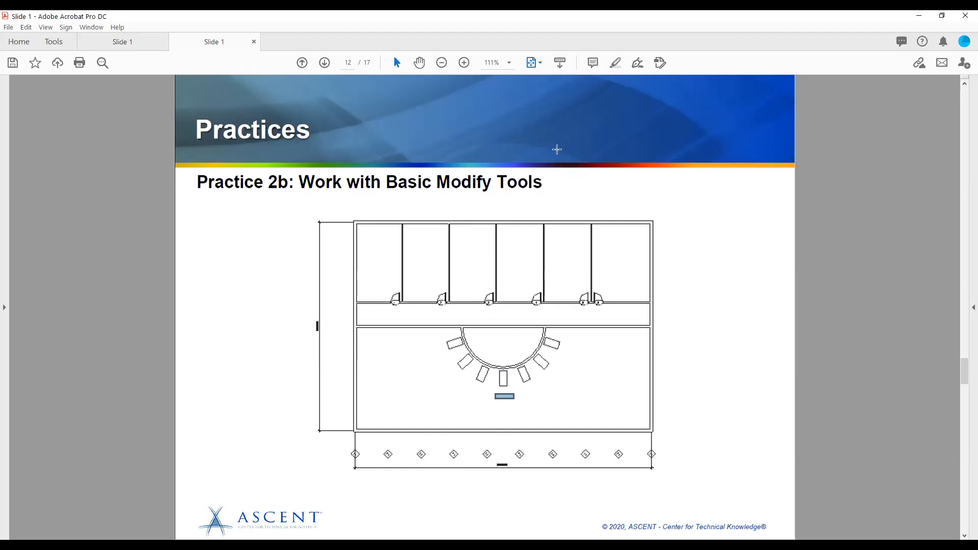
{"action": "key", "text": "alt+Tab"}
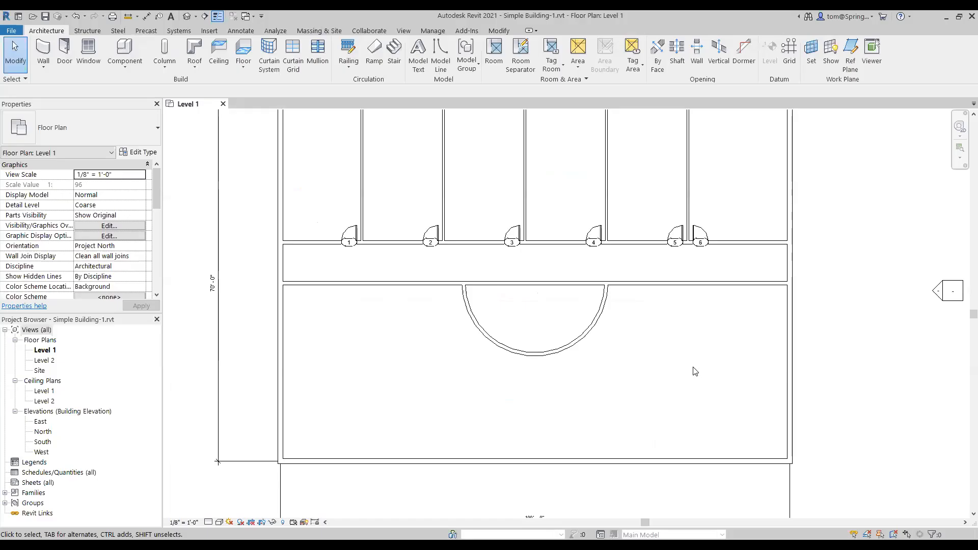
- Draw a vertical reference plane down from the curved wall's center point and a horizontal one crossing it just below the curve
{"action": "left_click", "coordinate": [850, 51]}
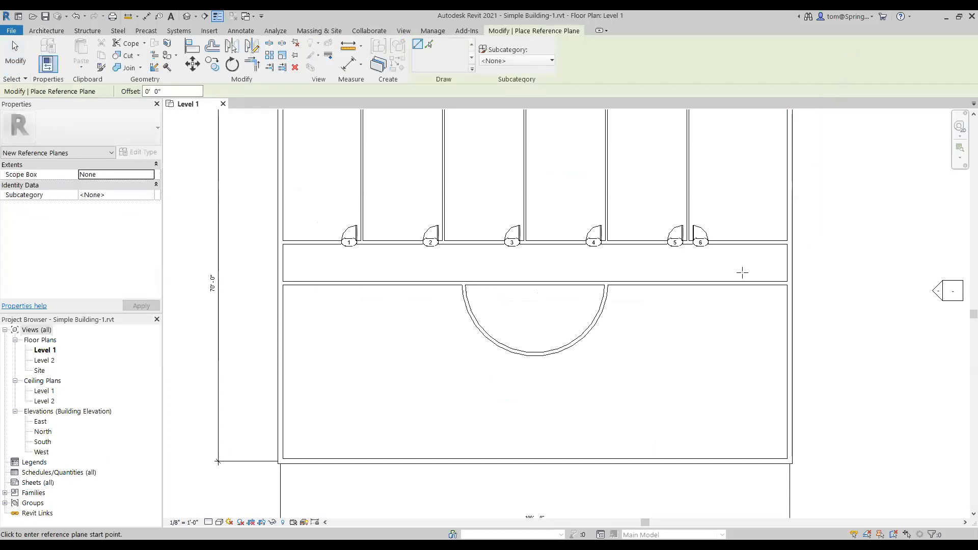
{"action": "left_click", "coordinate": [535, 283]}
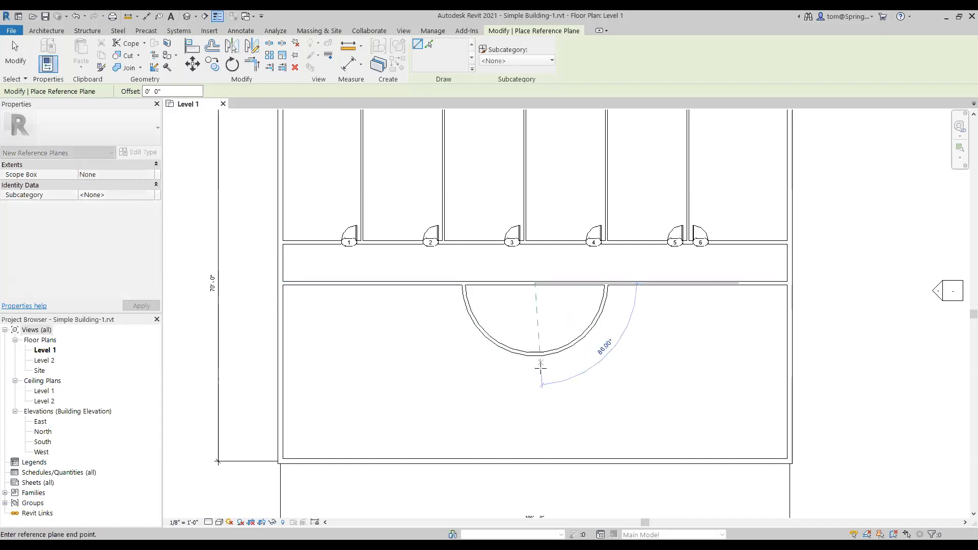
{"action": "left_click", "coordinate": [534, 429]}
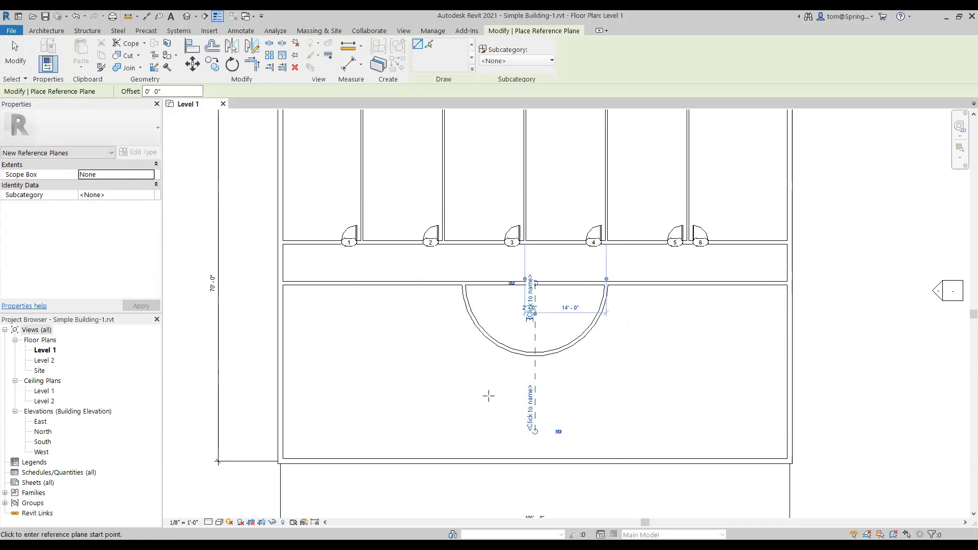
{"action": "left_click", "coordinate": [437, 383]}
{"action": "left_click", "coordinate": [628, 384]}
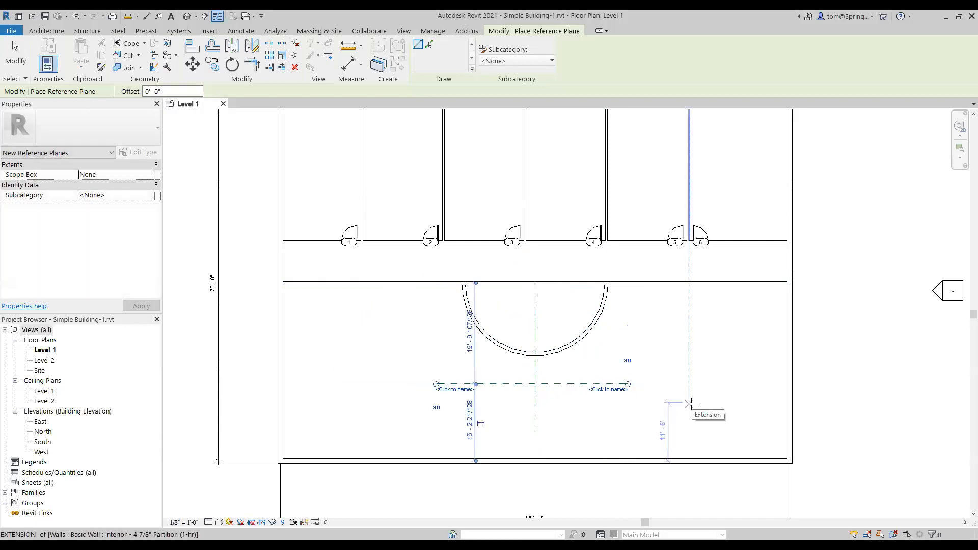
{"action": "key", "text": "Escape"}
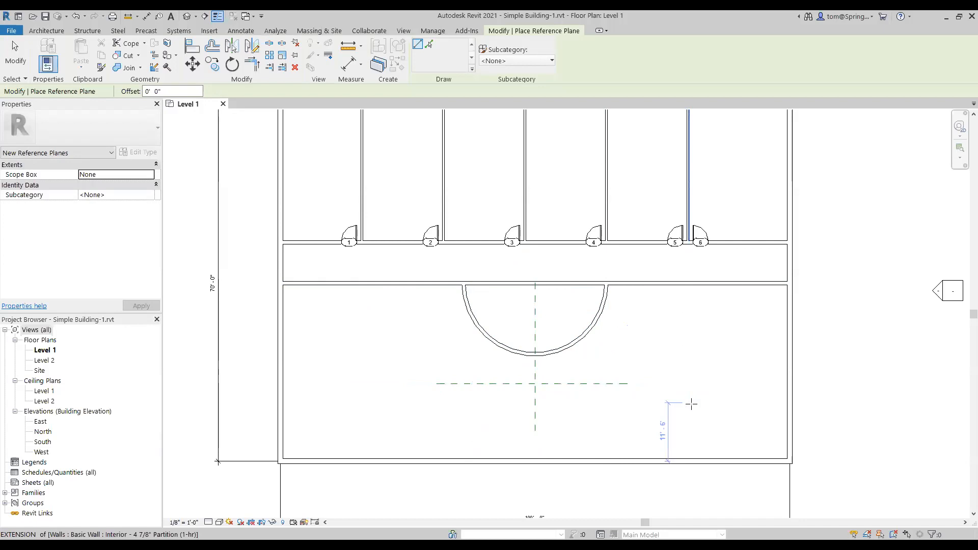
{"action": "key", "text": "Escape"}
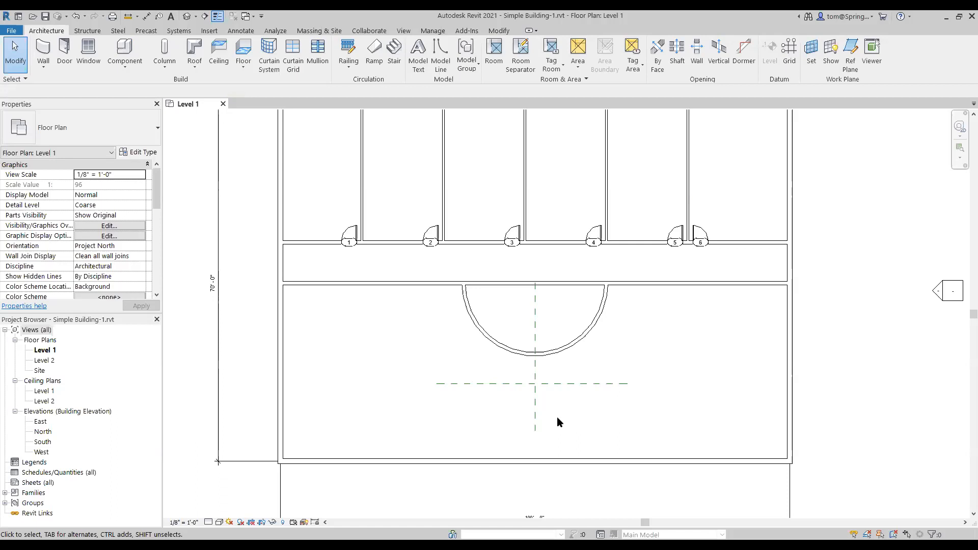
- Set the horizontal reference plane's distance from the straight wall above the curve to 20'
{"action": "scroll", "coordinate": [474, 410], "scroll_direction": "up", "scroll_amount": 1}
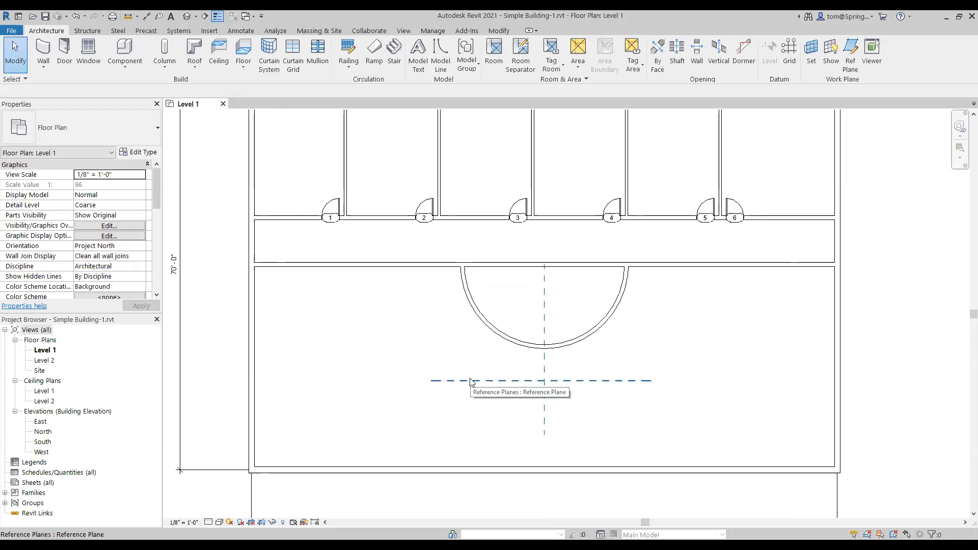
{"action": "left_click", "coordinate": [470, 381]}
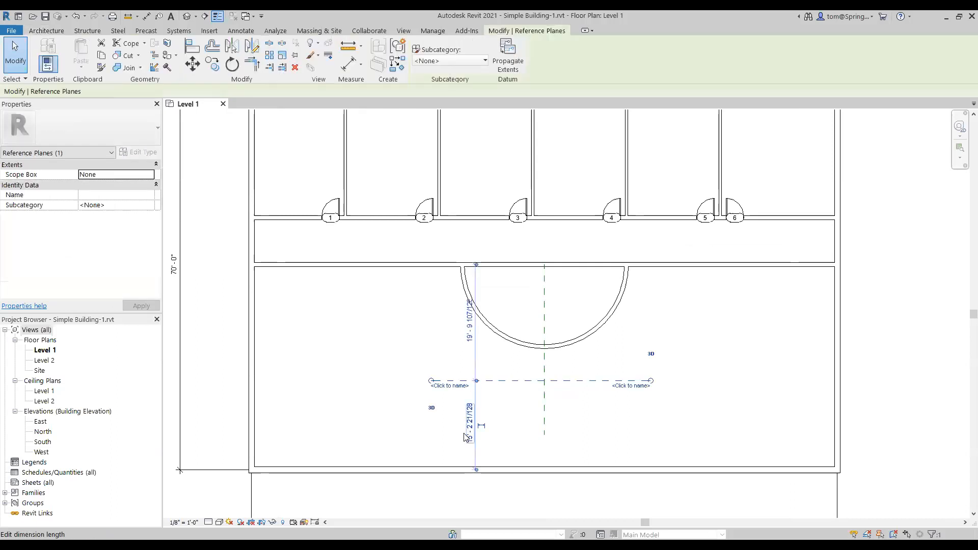
{"action": "left_click", "coordinate": [470, 337]}
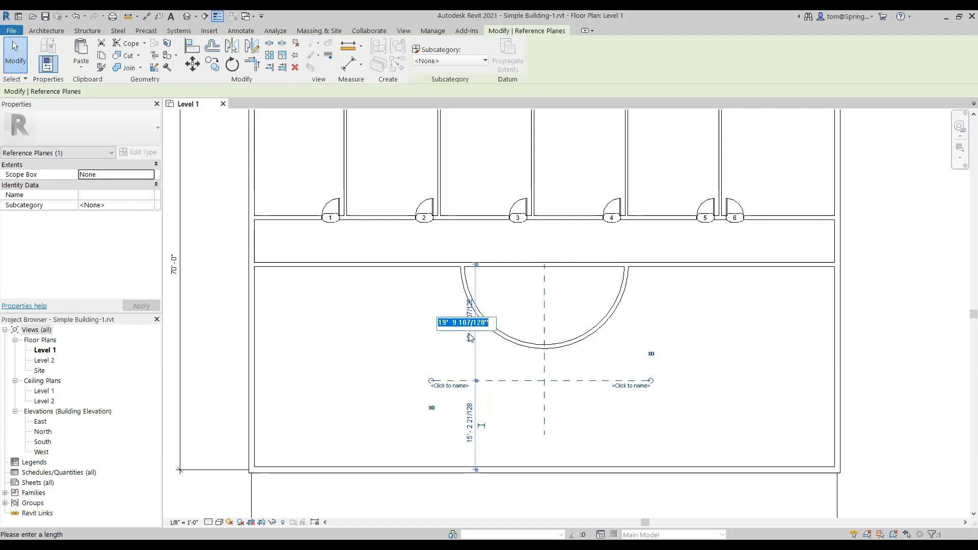
{"action": "type", "text": "20"}
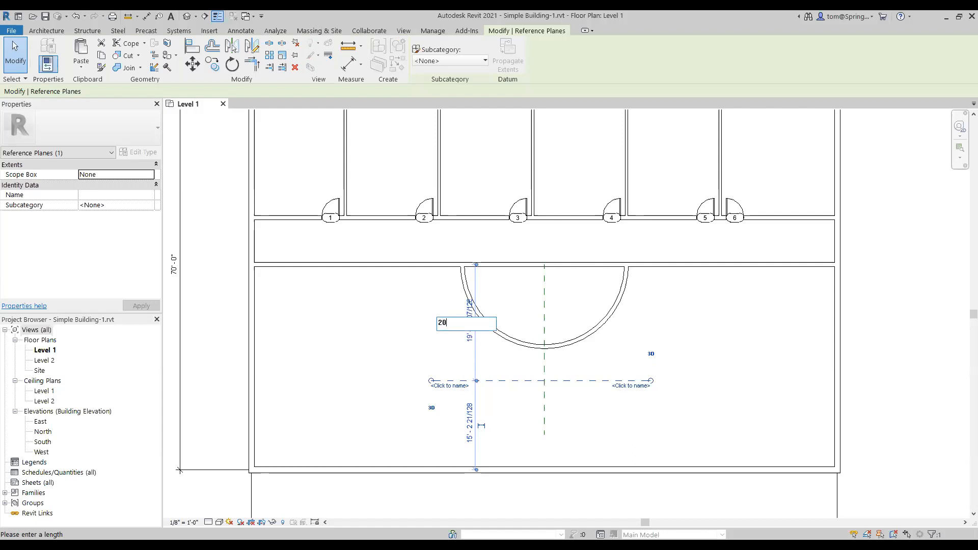
{"action": "key", "text": "Return"}
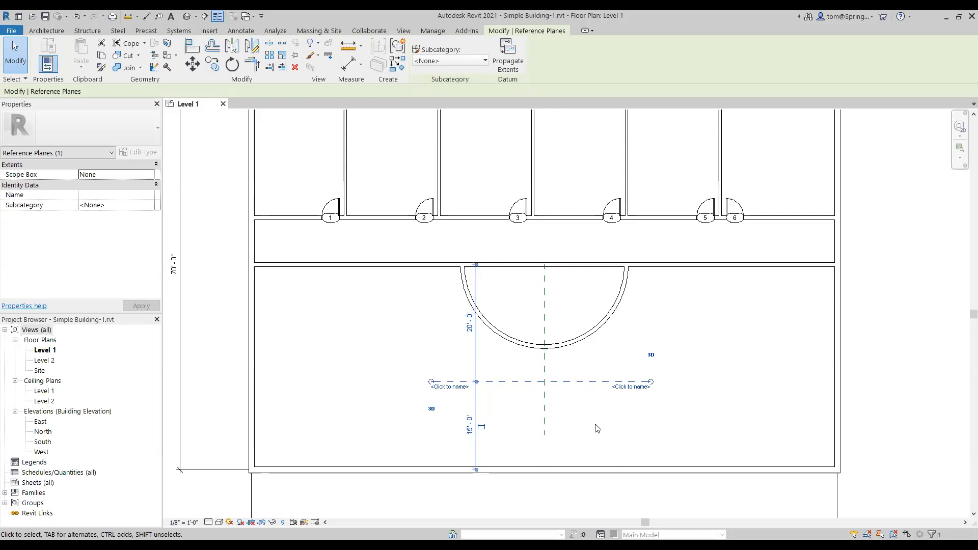
{"action": "key", "text": "Escape"}
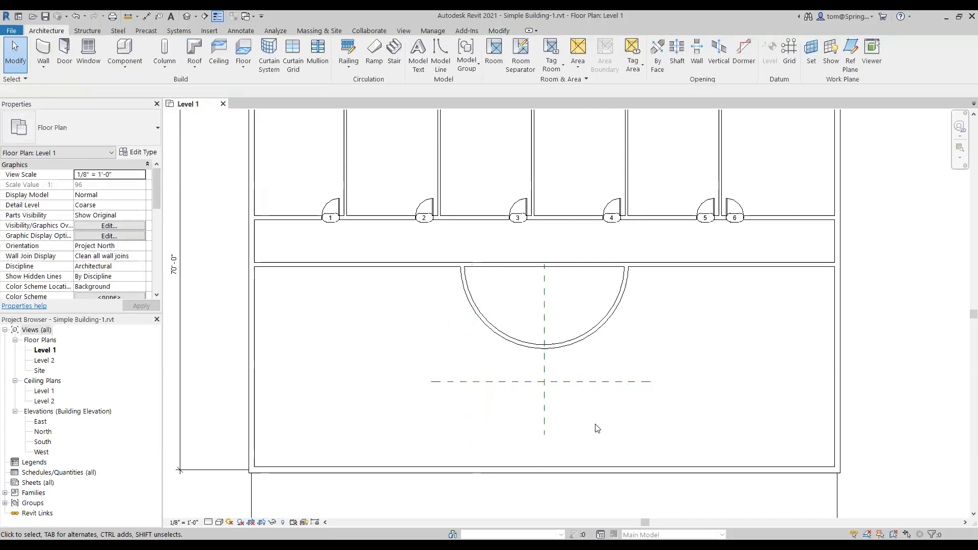
- Place a 60" x 30" Desk component, rotated upright, between the curved wall and the horizontal reference plane
{"action": "scroll", "coordinate": [544, 354], "scroll_direction": "up", "scroll_amount": 2}
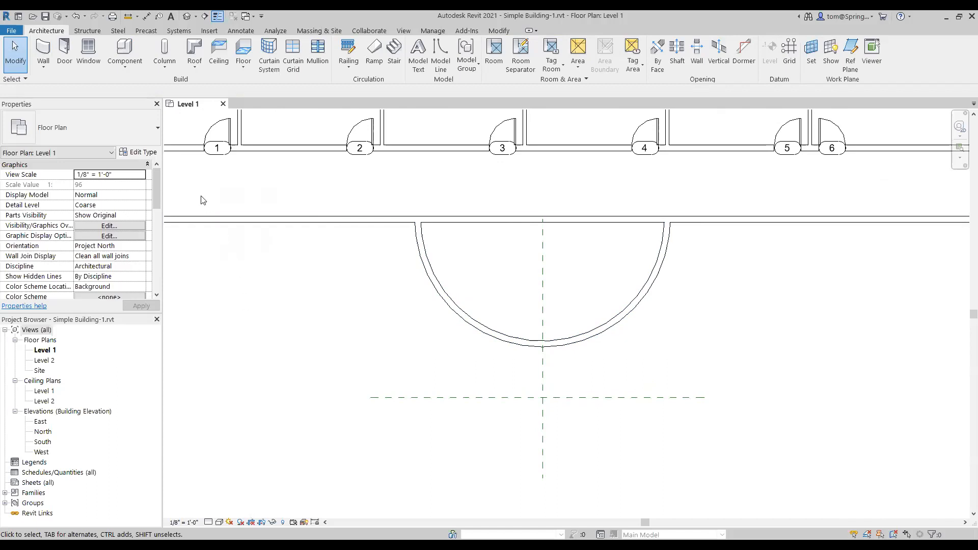
{"action": "left_click", "coordinate": [127, 49]}
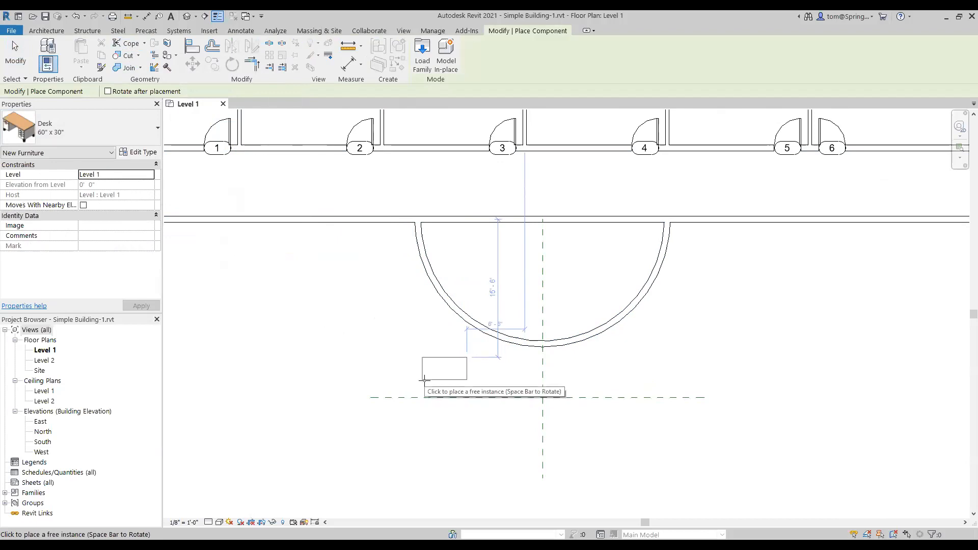
{"action": "key", "text": "space"}
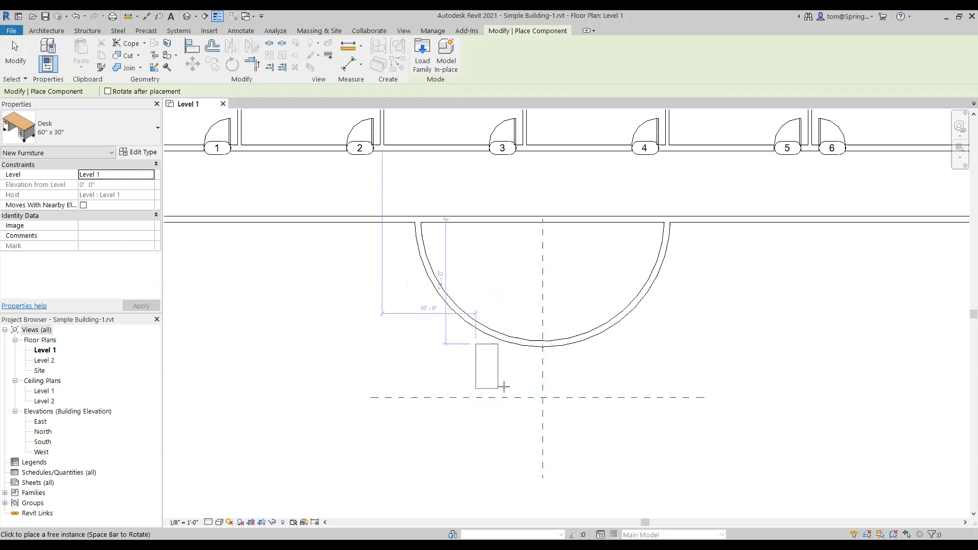
- Place a 60" x 30" desk upright below the curved wall, its lower corner at the intersection of the two reference planes
{"action": "left_click", "coordinate": [541, 396]}
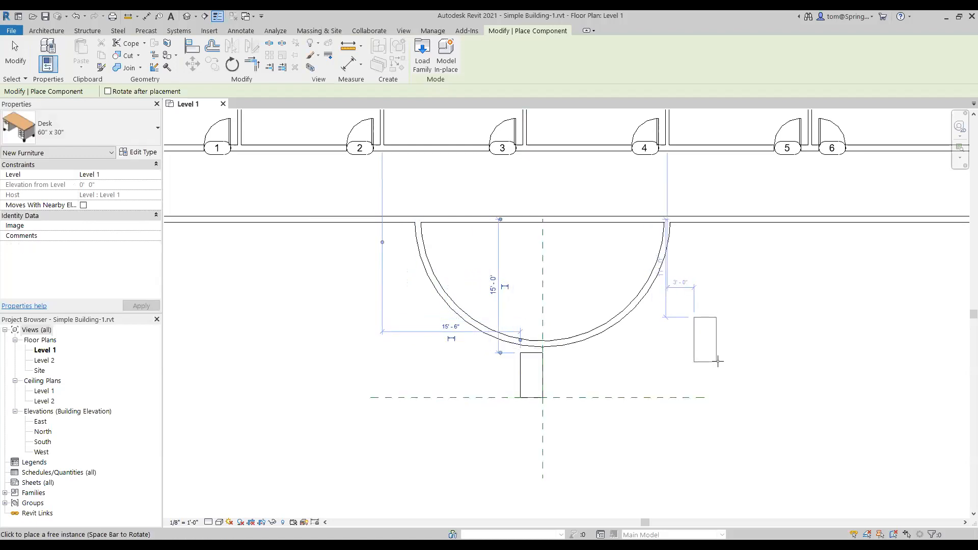
{"action": "key", "text": "Escape"}
{"action": "key", "text": "Escape"}
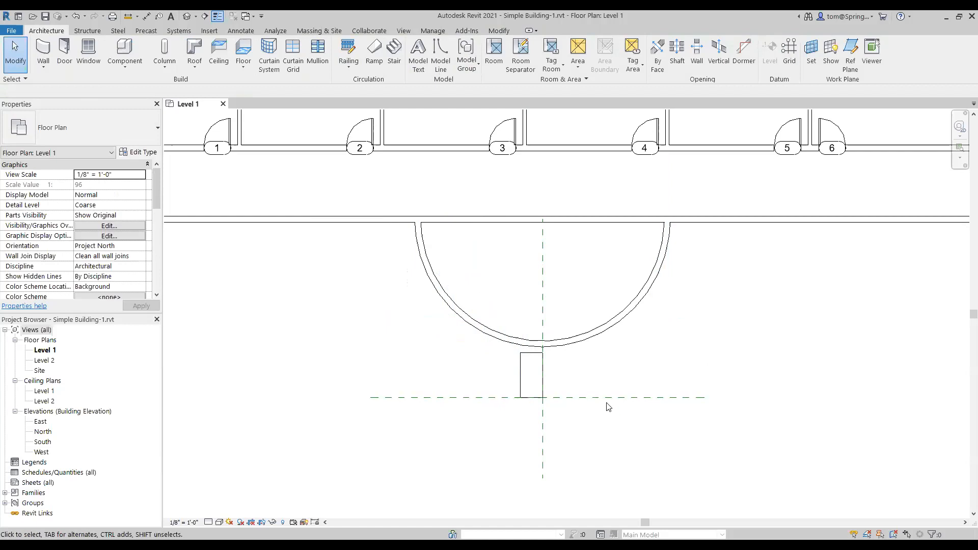
- Move the desk horizontally so that the midpoint of its bottom edge sits on the vertical reference plane
{"action": "scroll", "coordinate": [564, 386], "scroll_direction": "up", "scroll_amount": 1}
{"action": "scroll", "coordinate": [563, 386], "scroll_direction": "up", "scroll_amount": 3}
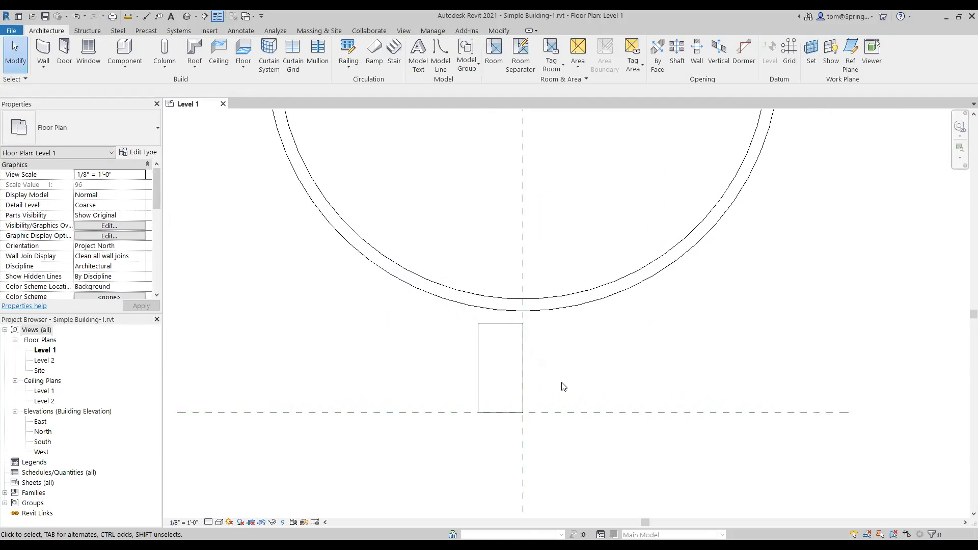
{"action": "scroll", "coordinate": [563, 387], "scroll_direction": "up", "scroll_amount": 1}
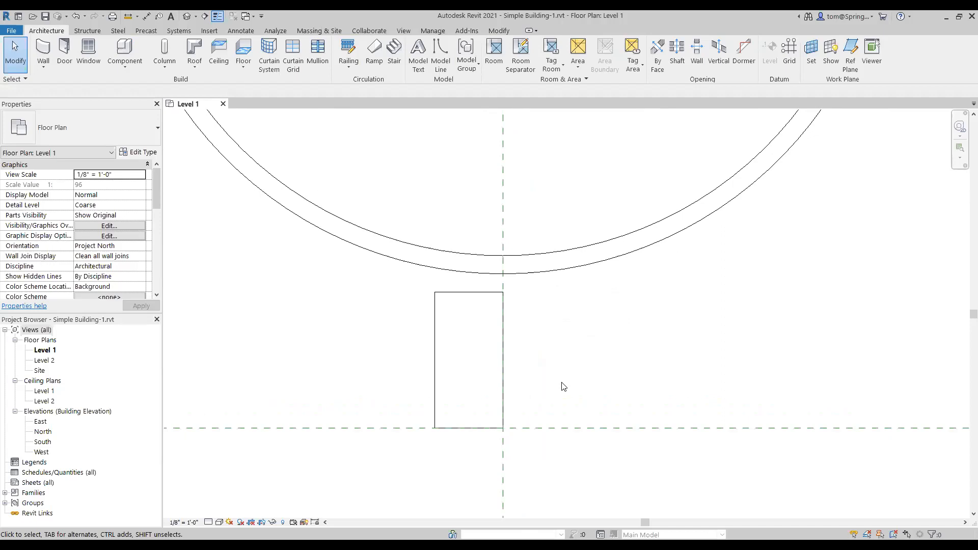
{"action": "left_click", "coordinate": [442, 293]}
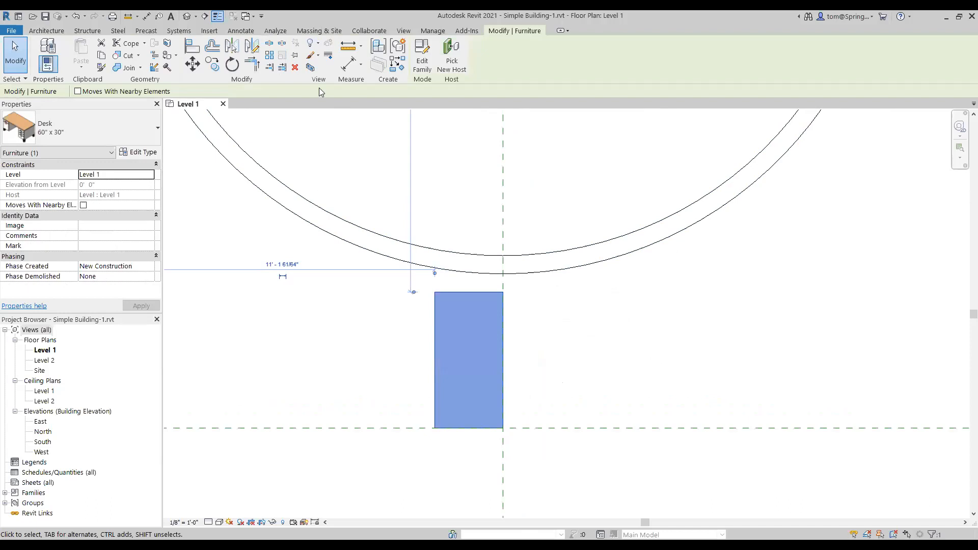
{"action": "left_click", "coordinate": [193, 65]}
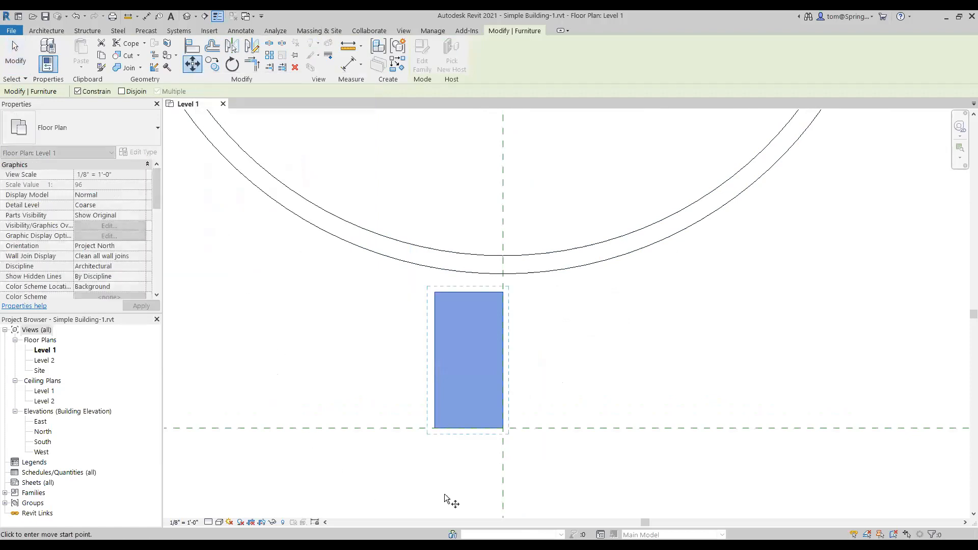
{"action": "left_click", "coordinate": [469, 426]}
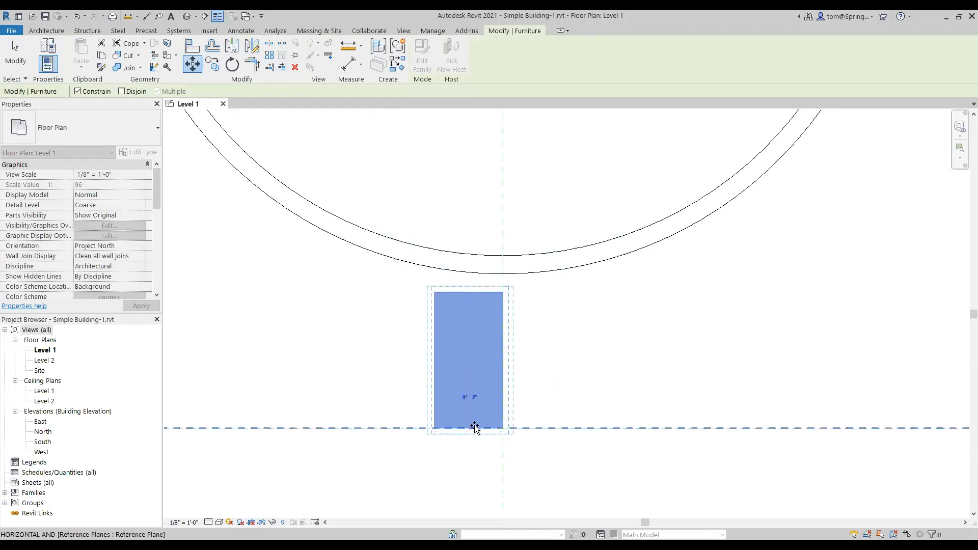
{"action": "left_click", "coordinate": [504, 429]}
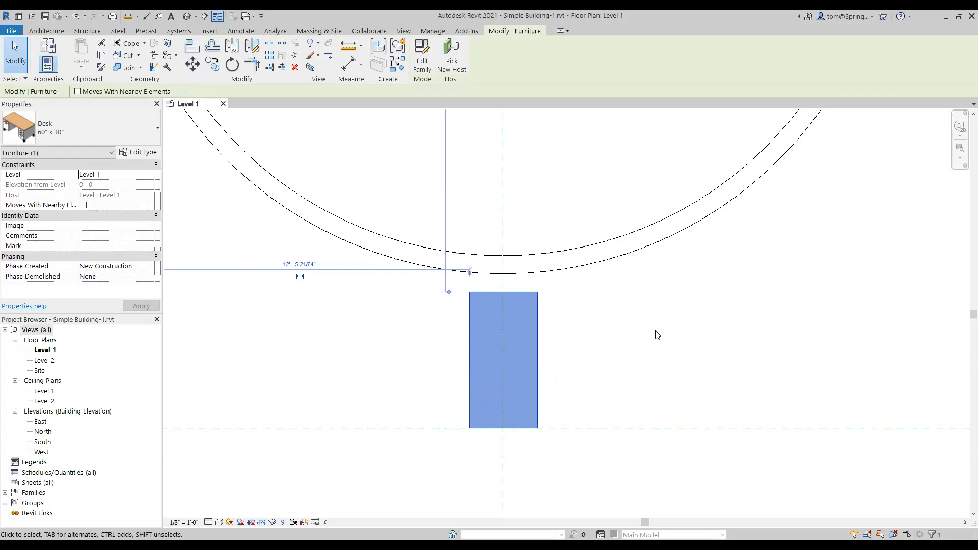
{"action": "key", "text": "Escape"}
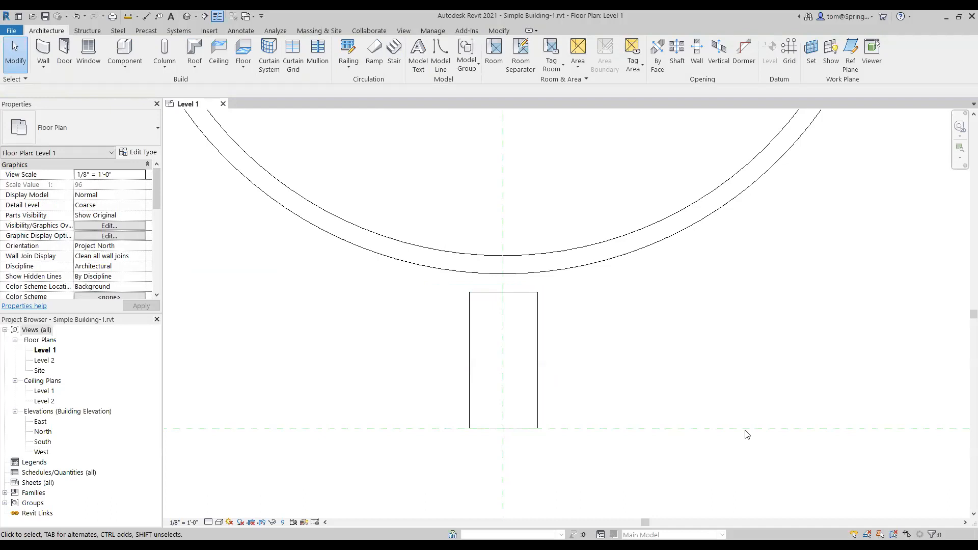
{"action": "key", "text": "alt+Tab"}
{"action": "scroll", "coordinate": [646, 367], "scroll_direction": "down", "scroll_amount": 4}
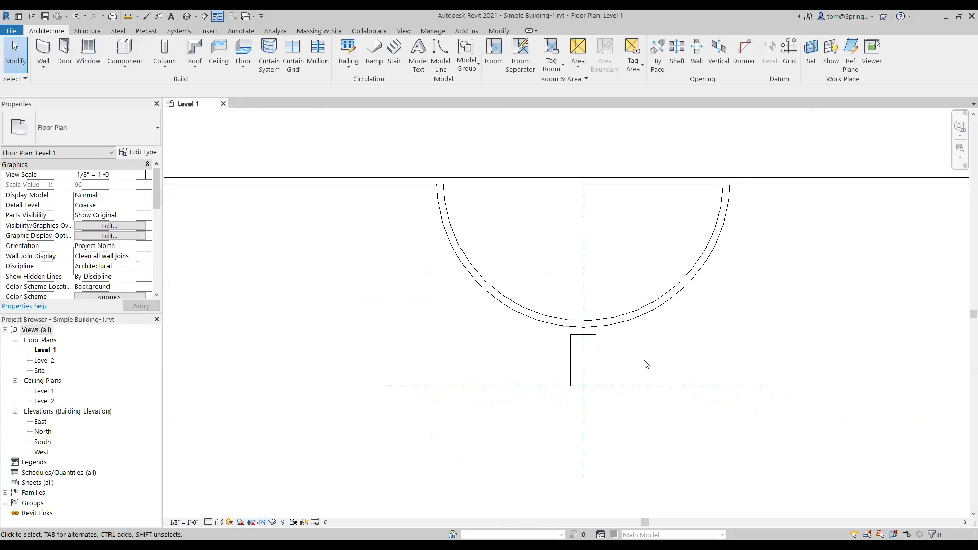
{"action": "scroll", "coordinate": [635, 404], "scroll_direction": "down", "scroll_amount": 1}
{"action": "middle_click_drag", "start_coordinate": [635, 405], "coordinate": [614, 420]}
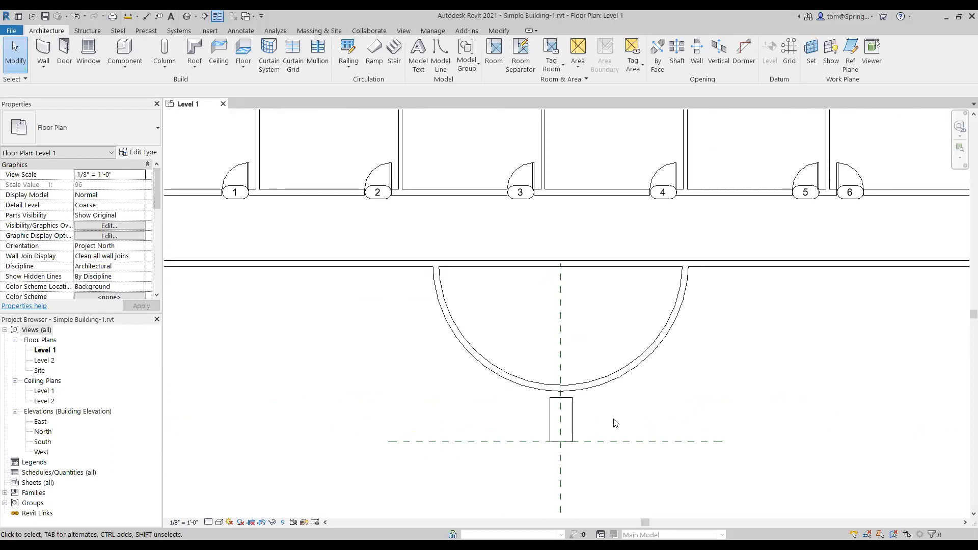
{"action": "left_click", "coordinate": [499, 31]}
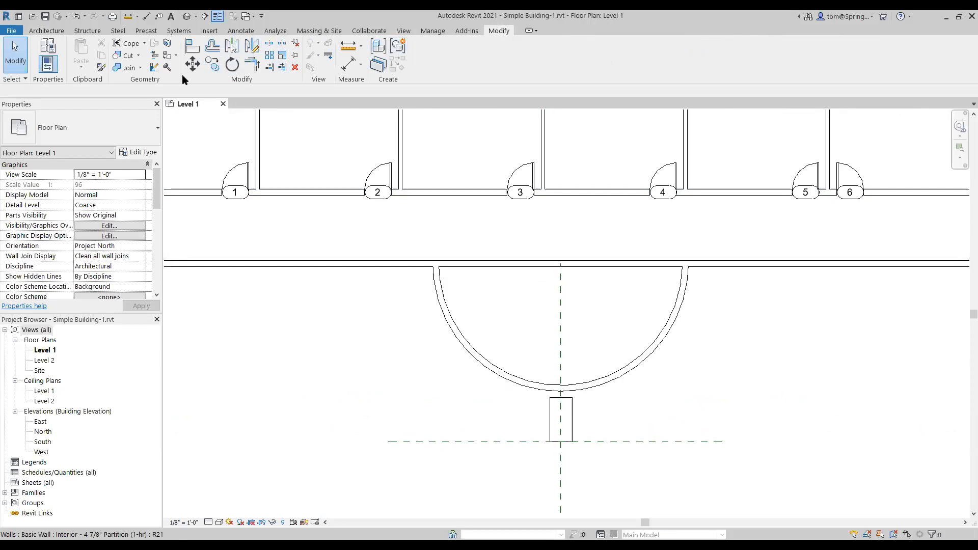
{"action": "left_click", "coordinate": [270, 57]}
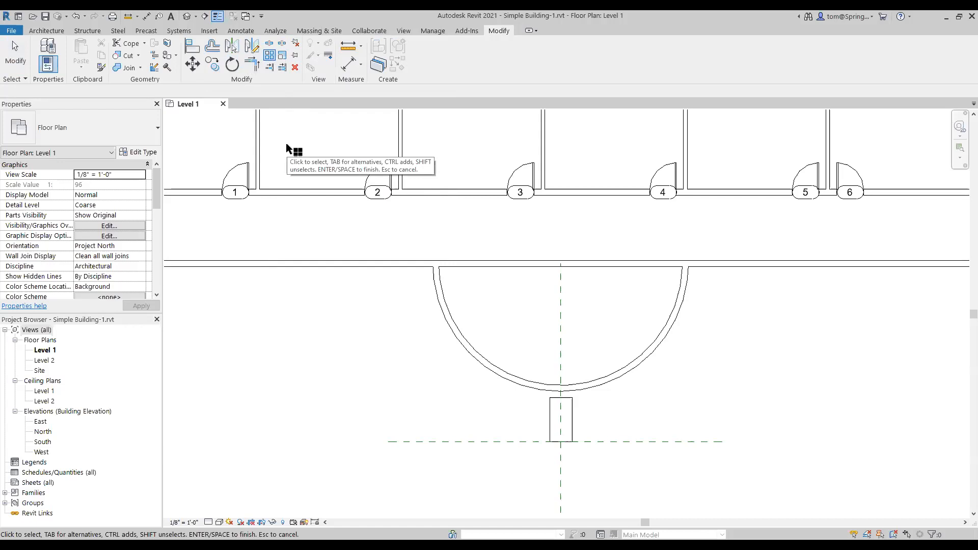
{"action": "key", "text": "Escape"}
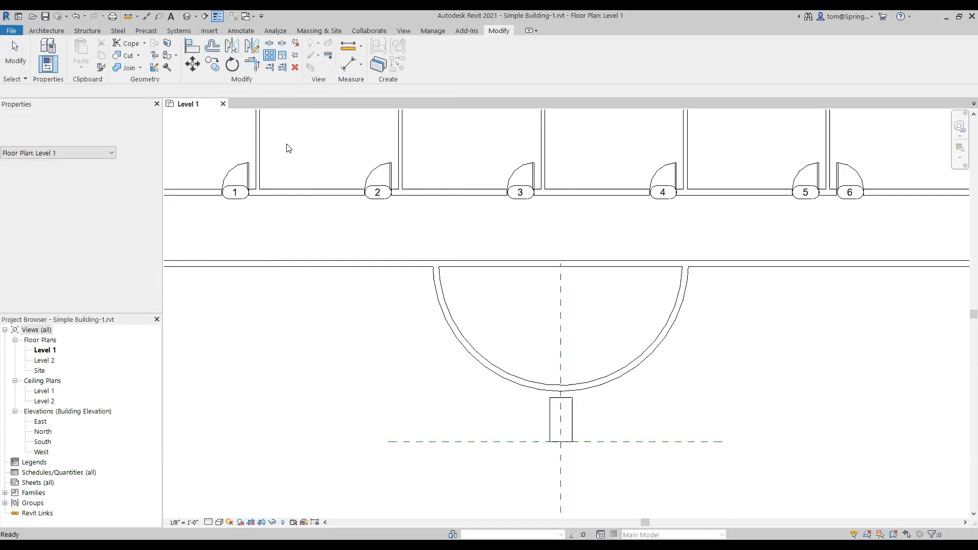
{"action": "left_click", "coordinate": [270, 62]}
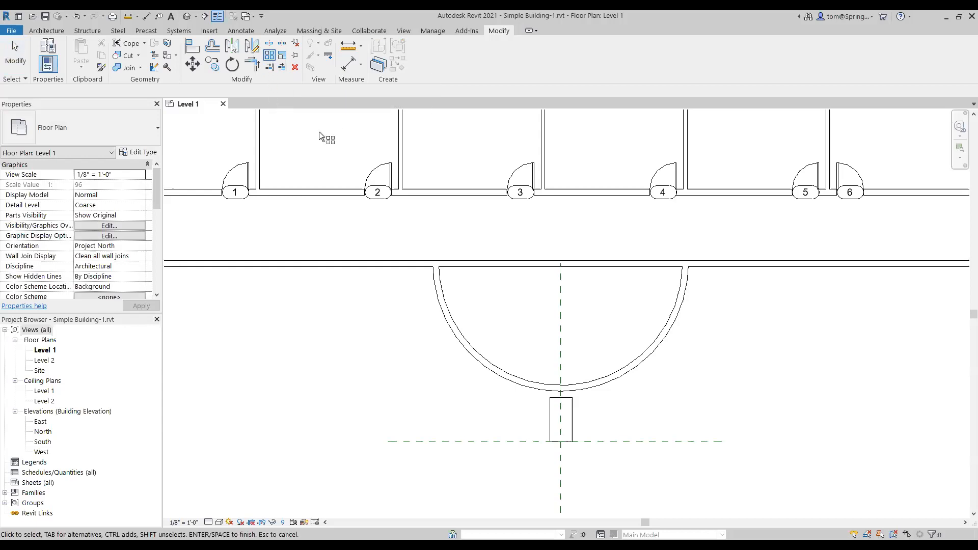
{"action": "left_click", "coordinate": [10, 55]}
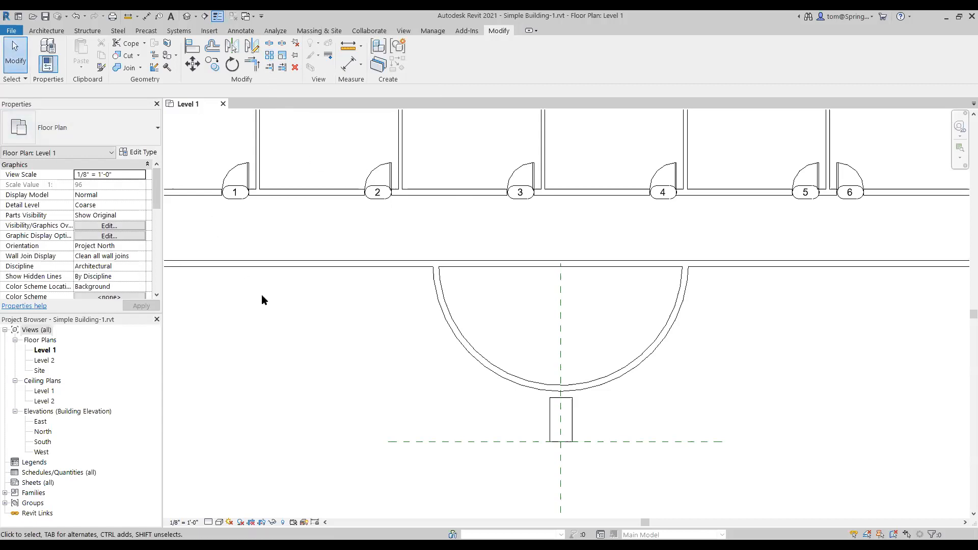
- Set up a radial array of the desk with 15 items and Group and Associate turned off
{"action": "left_click", "coordinate": [572, 415]}
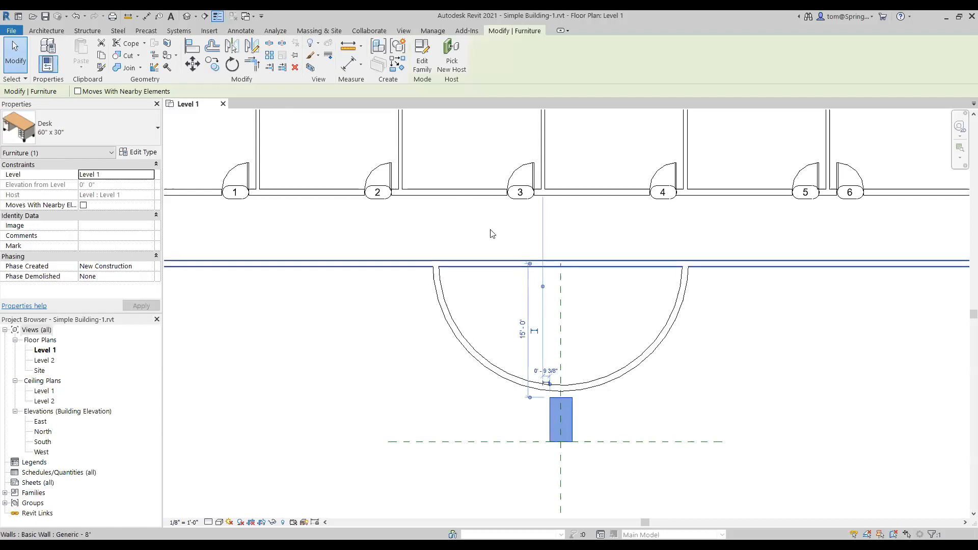
{"action": "left_click", "coordinate": [269, 56]}
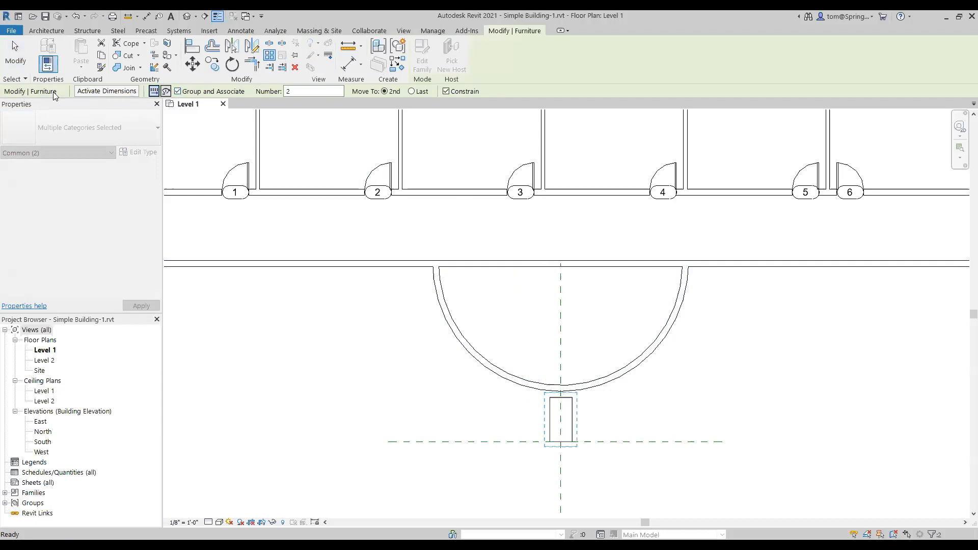
{"action": "left_click", "coordinate": [166, 92]}
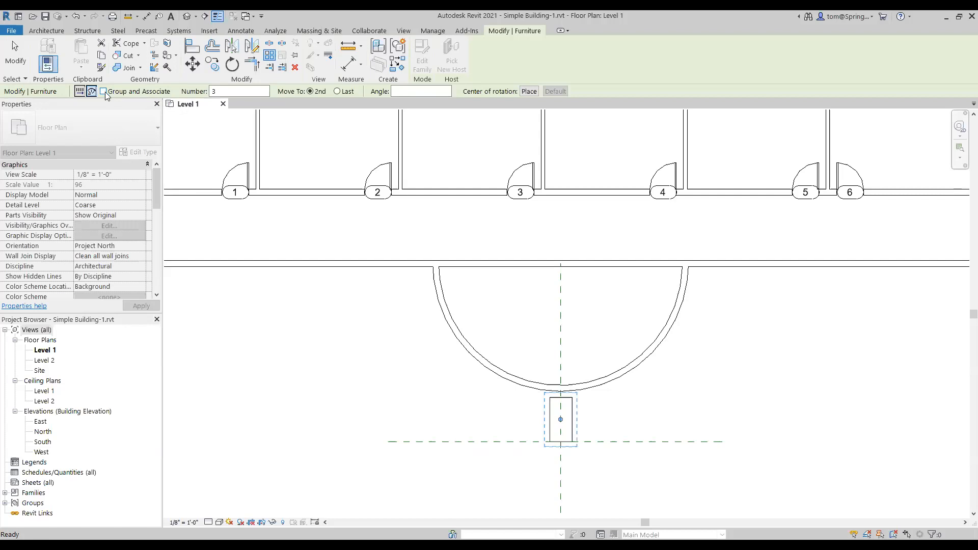
{"action": "left_click_drag", "start_coordinate": [217, 91], "coordinate": [210, 89]}
{"action": "type", "text": "15"}
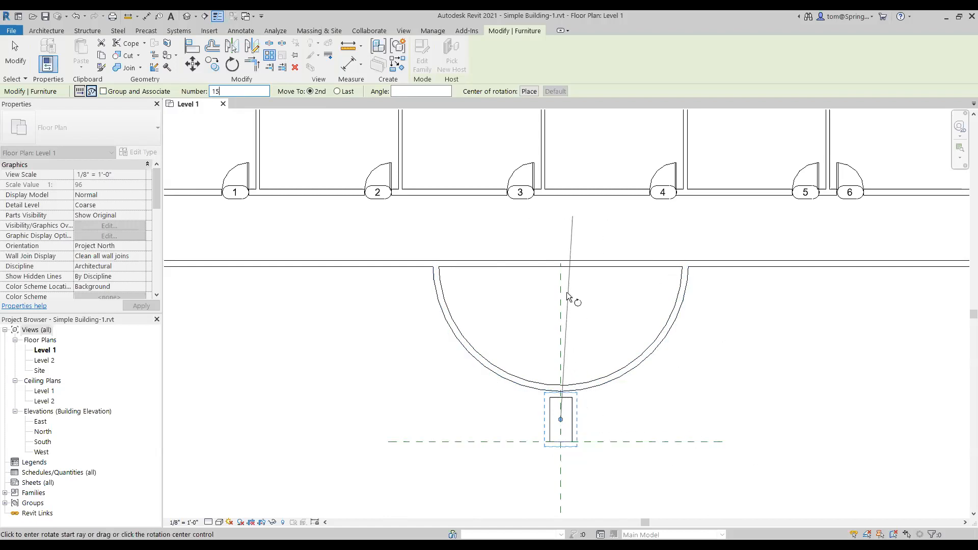
- Move the array's centre of rotation to where the vertical reference plane meets the corridor wall's centreline, and array the desks through 360 degrees
{"action": "left_click", "coordinate": [557, 262]}
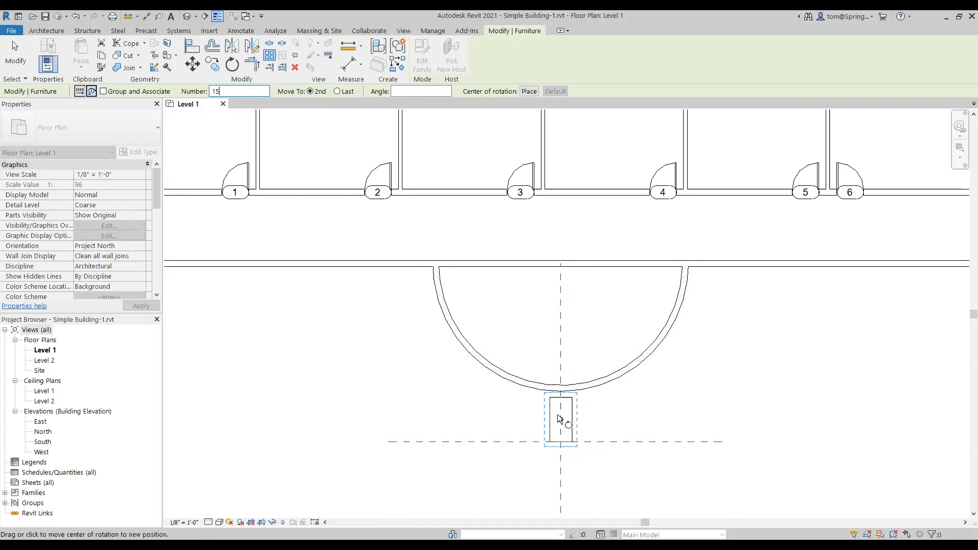
{"action": "left_click_drag", "start_coordinate": [560, 420], "coordinate": [560, 264]}
{"action": "mouse_move", "coordinate": [560, 262]}
{"action": "left_mouse_down"}
{"action": "mouse_move", "coordinate": [561, 419]}
{"action": "mouse_move", "coordinate": [561, 264]}
{"action": "left_mouse_up"}
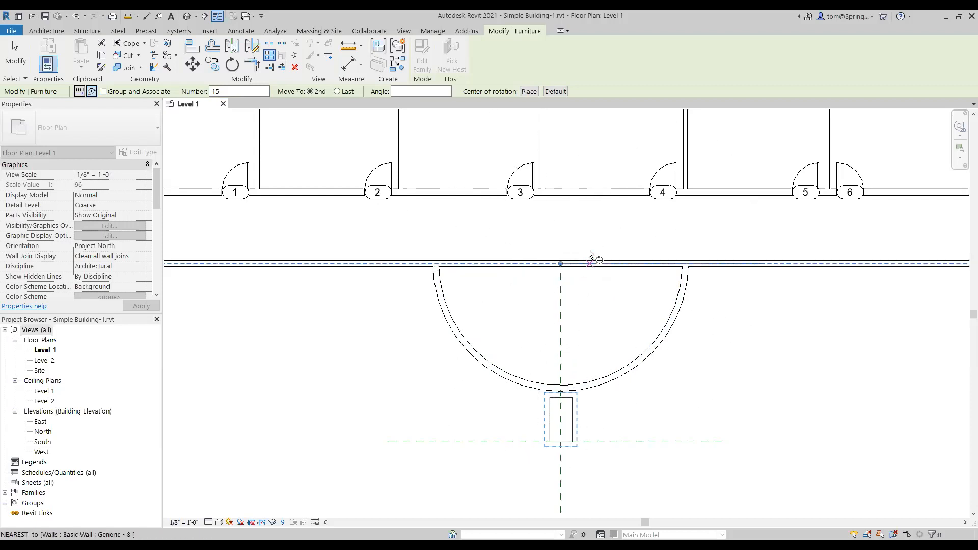
{"action": "left_click", "coordinate": [419, 91]}
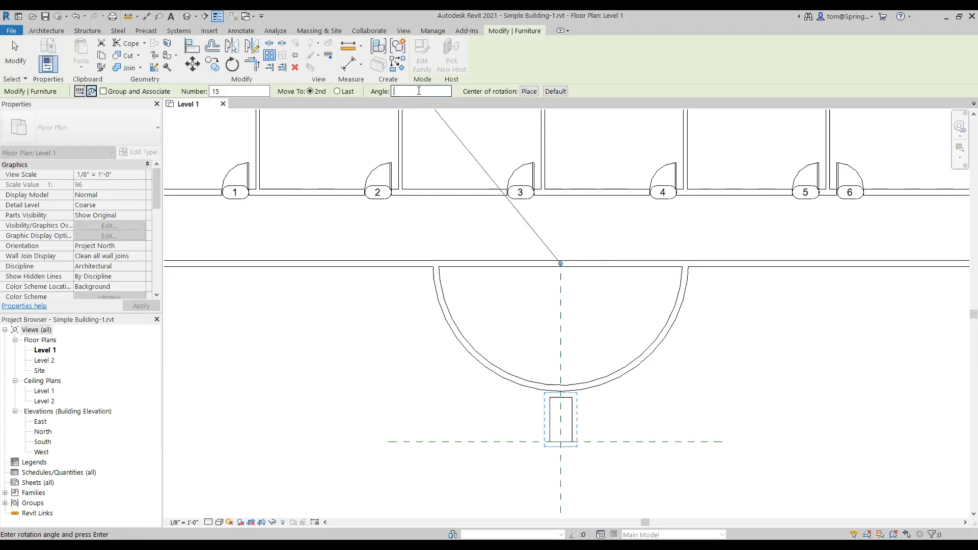
{"action": "type", "text": "360"}
{"action": "key", "text": "Return"}
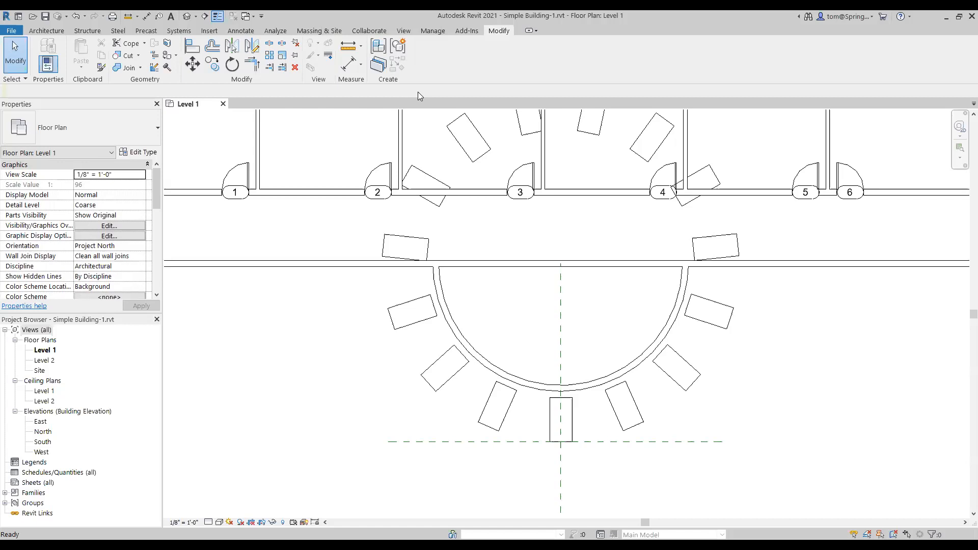
- Delete the eight arrayed desks that lie in the corridor and the rooms above the curved wall
{"action": "scroll", "coordinate": [554, 237], "scroll_direction": "down", "scroll_amount": 3}
{"action": "middle_click_drag", "start_coordinate": [570, 280], "coordinate": [569, 357]}
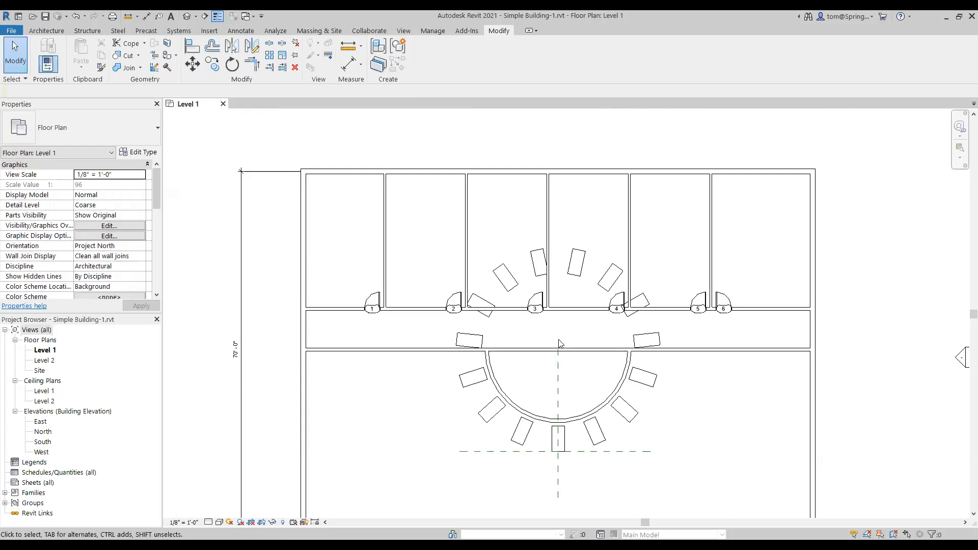
{"action": "left_click", "coordinate": [658, 342]}
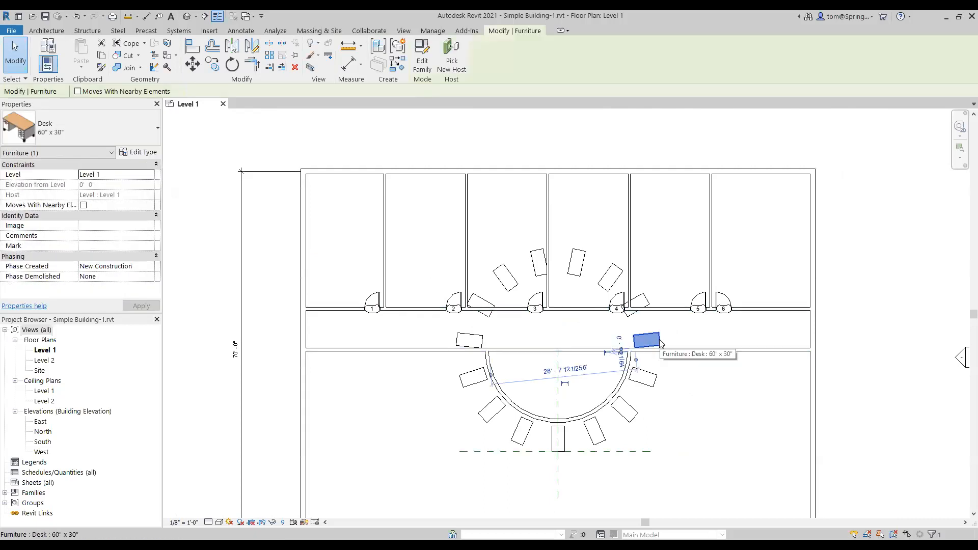
{"action": "key", "text": "Delete"}
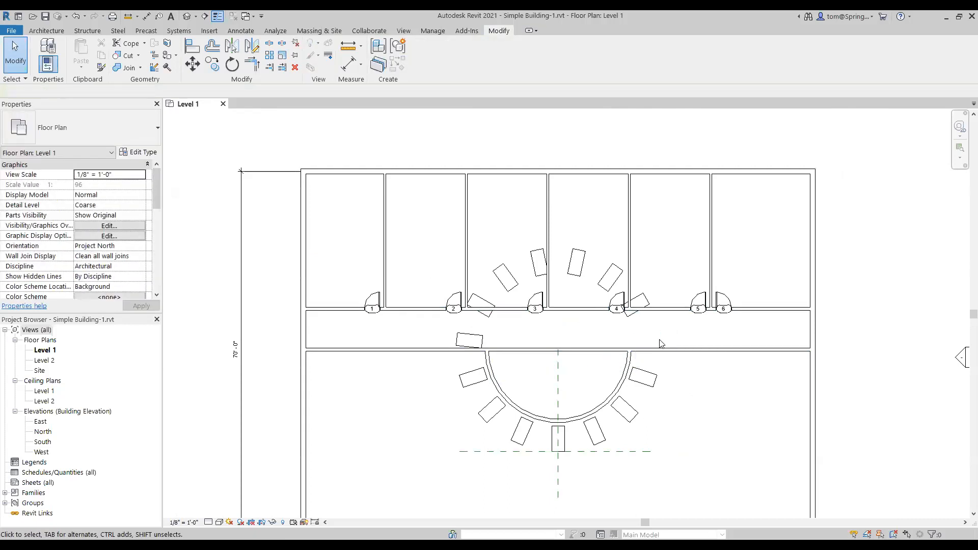
{"action": "left_click", "coordinate": [643, 298]}
{"action": "key", "text": "Delete"}
{"action": "left_click", "coordinate": [611, 278]}
{"action": "key", "text": "Delete"}
{"action": "left_click", "coordinate": [578, 266]}
{"action": "key", "text": "Delete"}
{"action": "left_click", "coordinate": [534, 273]}
{"action": "key", "text": "Delete"}
{"action": "left_click", "coordinate": [505, 277]}
{"action": "key", "text": "Delete"}
{"action": "left_click", "coordinate": [483, 302]}
{"action": "key", "text": "Delete"}
{"action": "left_click", "coordinate": [469, 340]}
{"action": "key", "text": "Delete"}
- Open the default 3D view of the building and set its visual style to Consistent Colors
{"action": "scroll", "coordinate": [698, 441], "scroll_direction": "down", "scroll_amount": 1}
{"action": "middle_click_drag", "start_coordinate": [697, 448], "coordinate": [671, 386]}
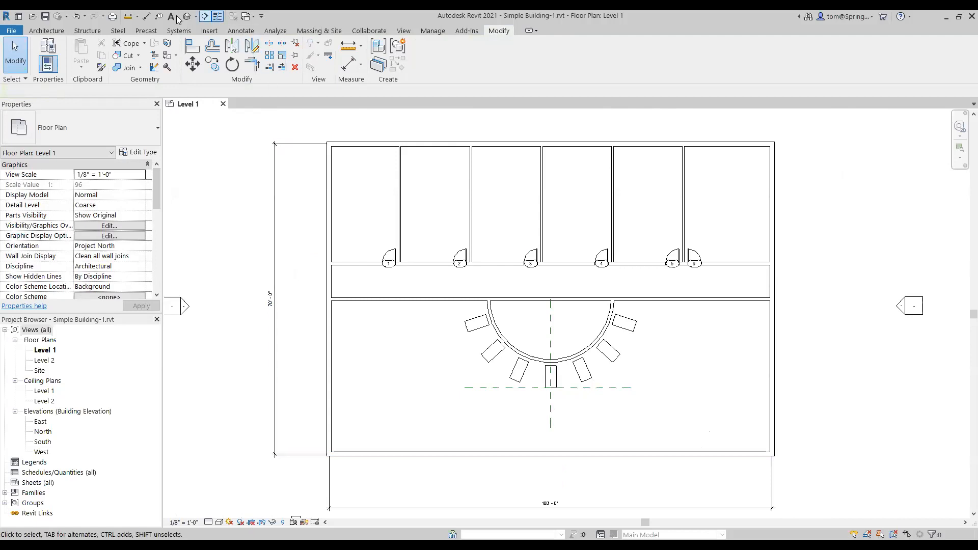
{"action": "left_click", "coordinate": [196, 16]}
{"action": "left_click", "coordinate": [200, 29]}
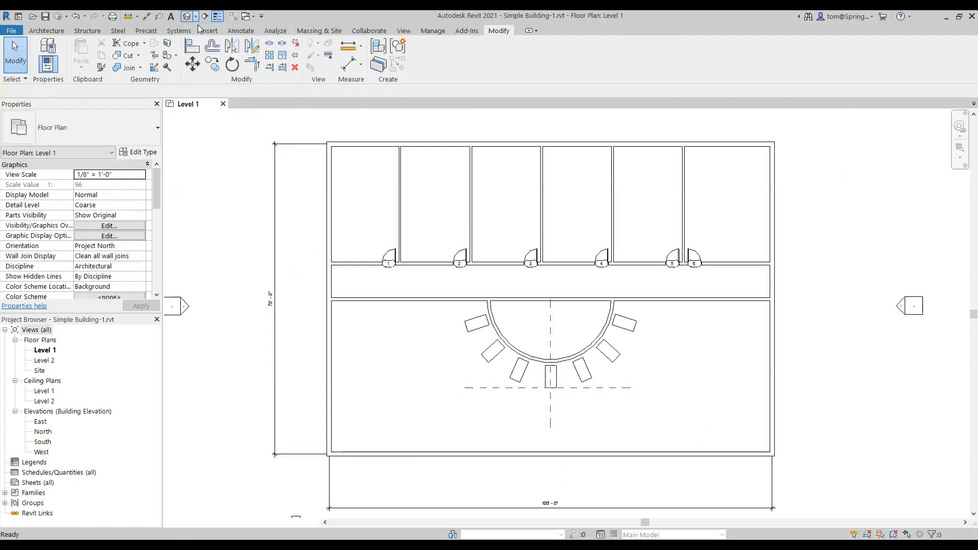
{"action": "scroll", "coordinate": [677, 362], "scroll_direction": "up", "scroll_amount": 2}
{"action": "middle_click_drag", "start_coordinate": [676, 369], "coordinate": [676, 423]}
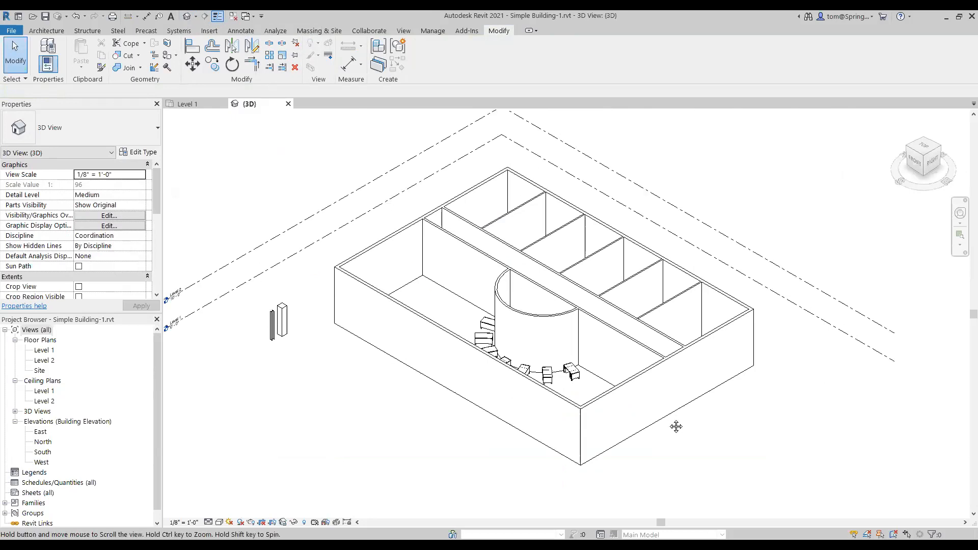
{"action": "left_click", "coordinate": [222, 521]}
{"action": "left_click", "coordinate": [230, 499]}
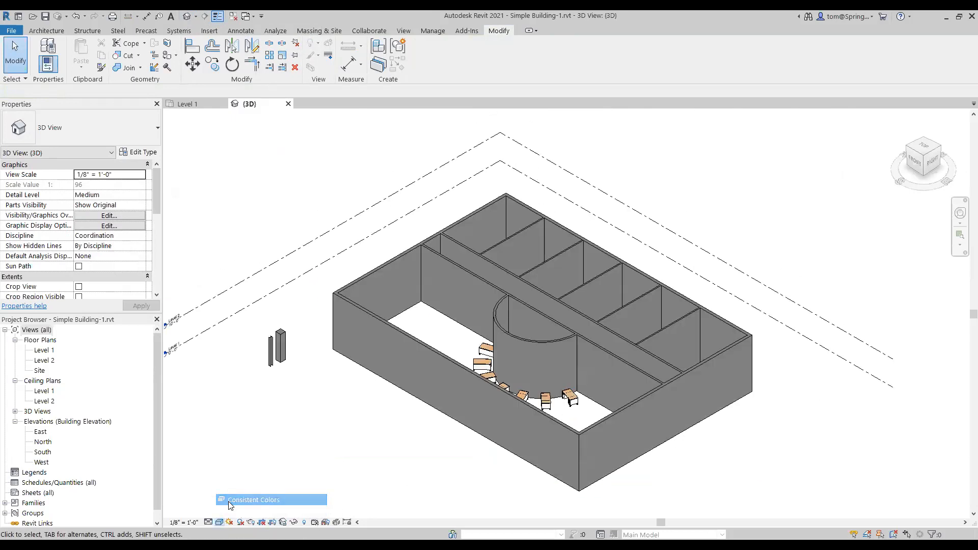
- Examine the desks around the curved wall and the two columns outside the building in 3D
{"action": "scroll", "coordinate": [522, 415], "scroll_direction": "up", "scroll_amount": 5}
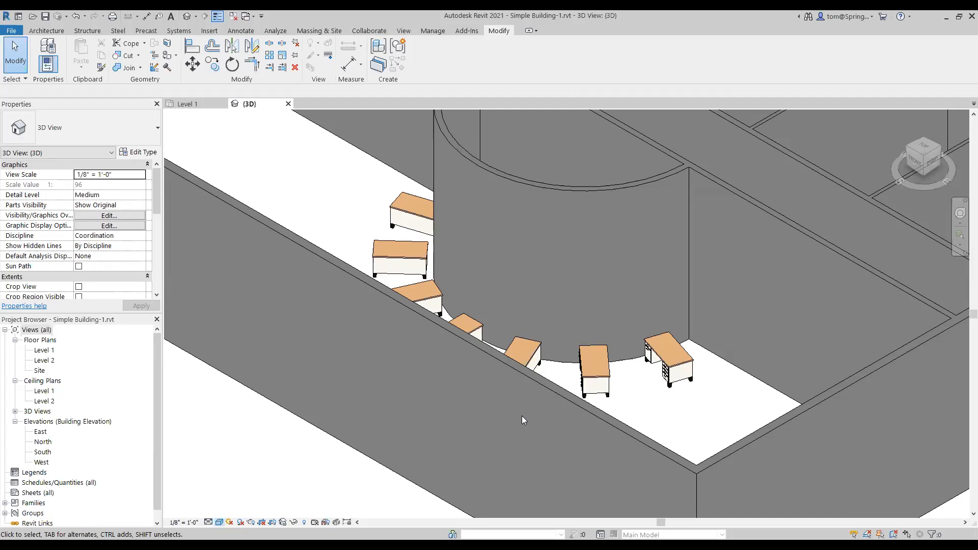
{"action": "scroll", "coordinate": [521, 415], "scroll_direction": "down", "scroll_amount": 5}
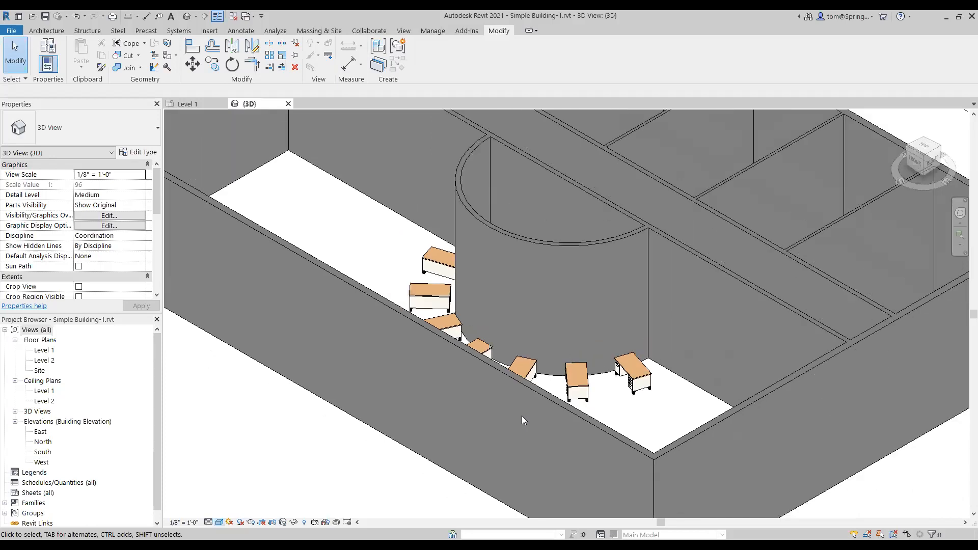
{"action": "scroll", "coordinate": [519, 414], "scroll_direction": "down", "scroll_amount": 1}
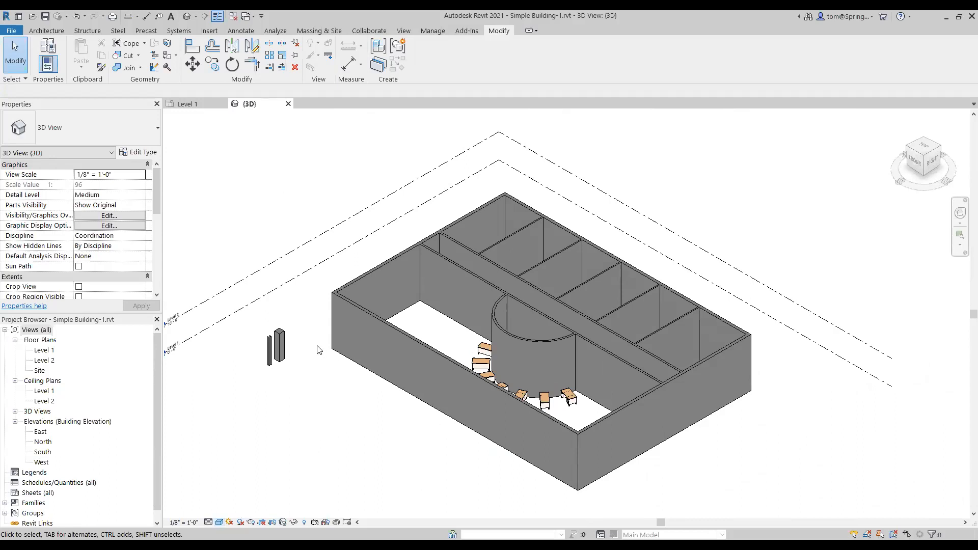
{"action": "scroll", "coordinate": [286, 359], "scroll_direction": "up", "scroll_amount": 1}
{"action": "scroll", "coordinate": [275, 346], "scroll_direction": "up", "scroll_amount": 5}
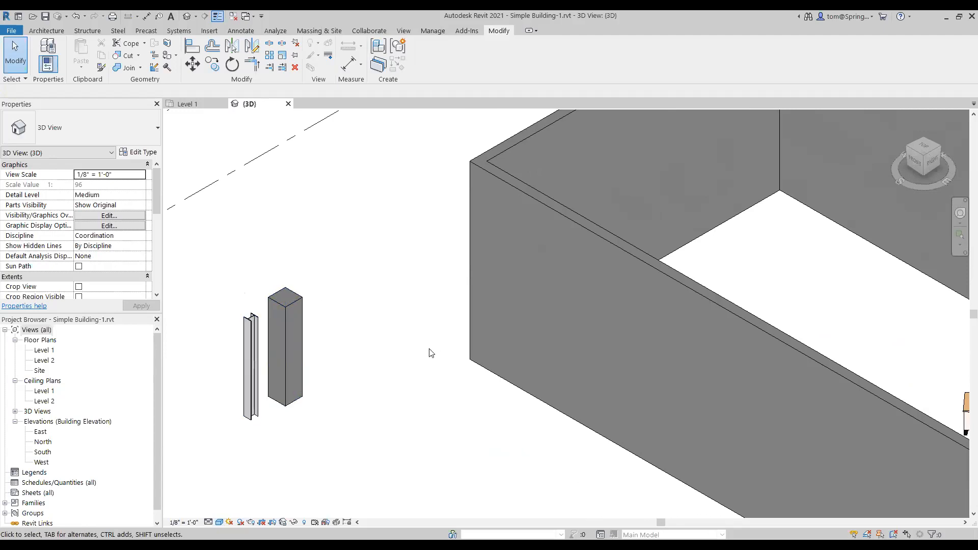
- Return to the Level 1 plan and move the 24" x 24" rectangular column onto the west wall's centreline, about 4'-6" south of the south wall
{"action": "scroll", "coordinate": [430, 352], "scroll_direction": "down", "scroll_amount": 5}
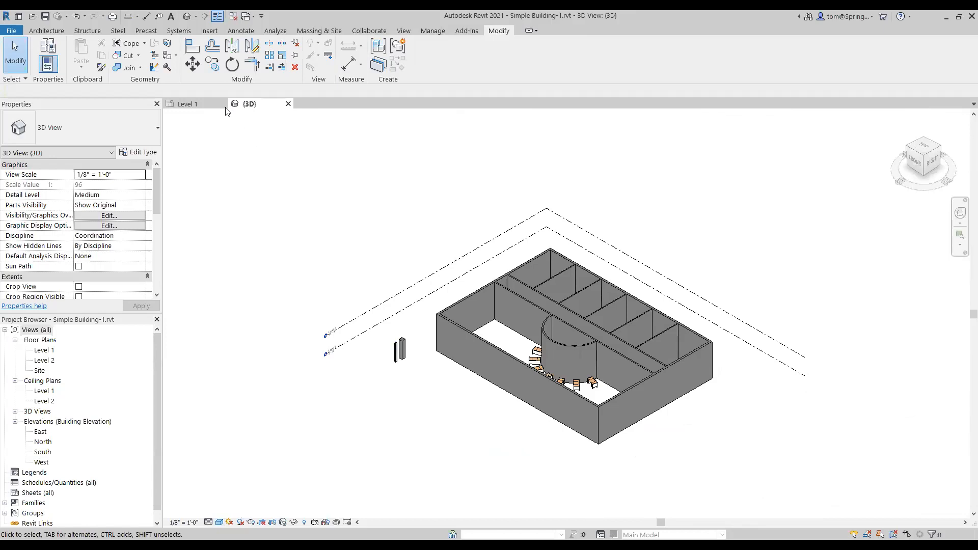
{"action": "left_click", "coordinate": [204, 104]}
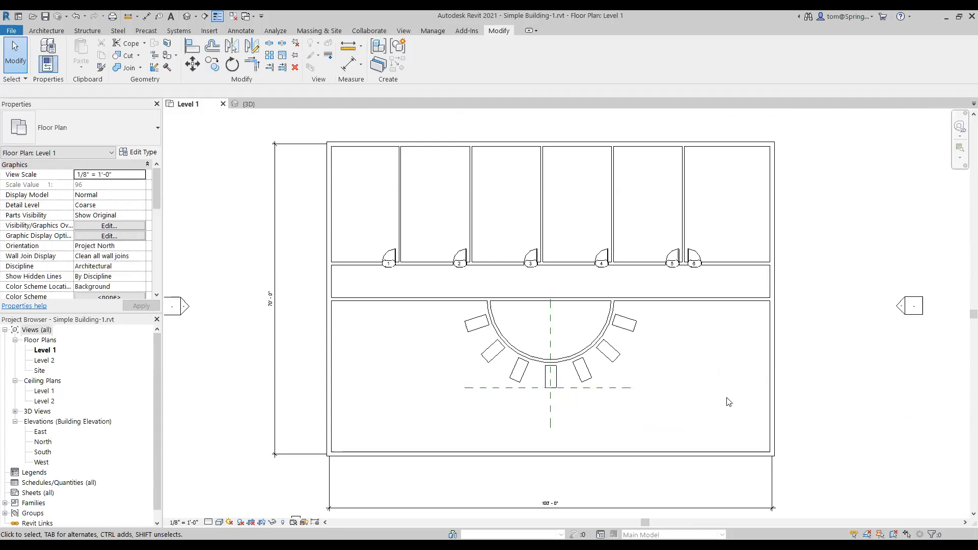
{"action": "middle_click_drag", "start_coordinate": [486, 434], "coordinate": [562, 297]}
{"action": "scroll", "coordinate": [408, 390], "scroll_direction": "up", "scroll_amount": 1}
{"action": "scroll", "coordinate": [411, 398], "scroll_direction": "up", "scroll_amount": 1}
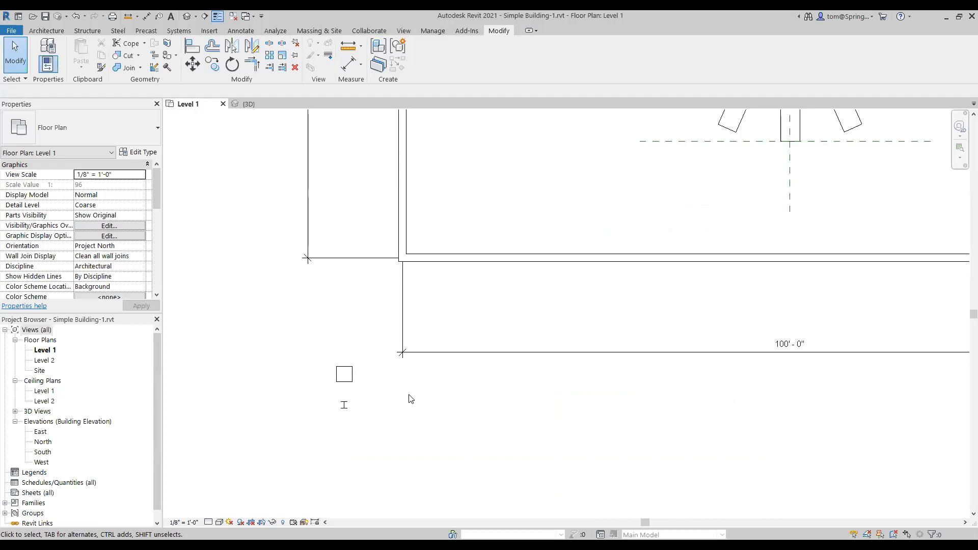
{"action": "left_click", "coordinate": [350, 371]}
{"action": "left_click_drag", "start_coordinate": [345, 373], "coordinate": [402, 293]}
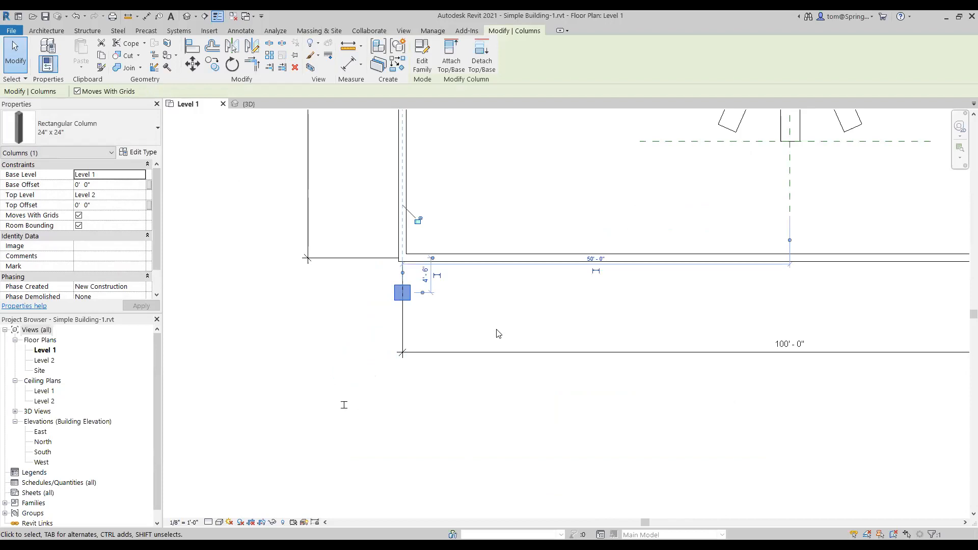
- Set the distance between the rectangular column's centre and the south wall's centreline to 8'-0"
{"action": "scroll", "coordinate": [450, 286], "scroll_direction": "up", "scroll_amount": 1}
{"action": "scroll", "coordinate": [451, 286], "scroll_direction": "up", "scroll_amount": 1}
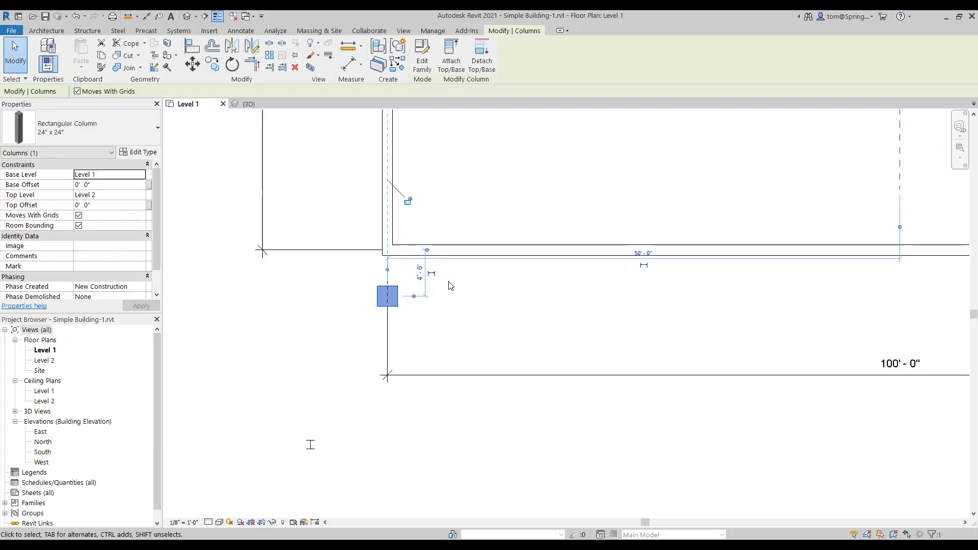
{"action": "left_click", "coordinate": [421, 278]}
{"action": "type", "text": "8"}
{"action": "key", "text": "Return"}
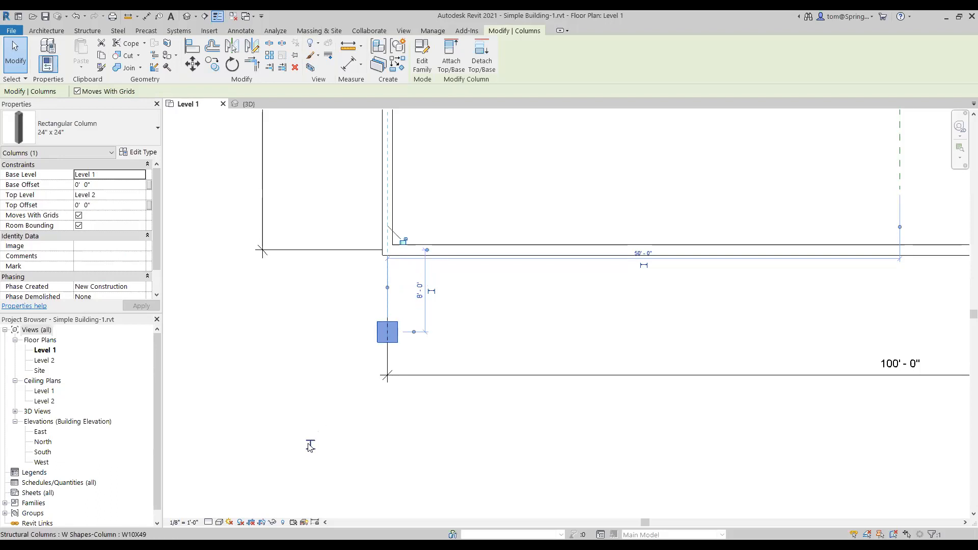
- Try to move the W10X49 steel column to the centre of the rectangular column, and undo the move
{"action": "left_click", "coordinate": [310, 444]}
{"action": "left_click_drag", "start_coordinate": [310, 444], "coordinate": [387, 332]}
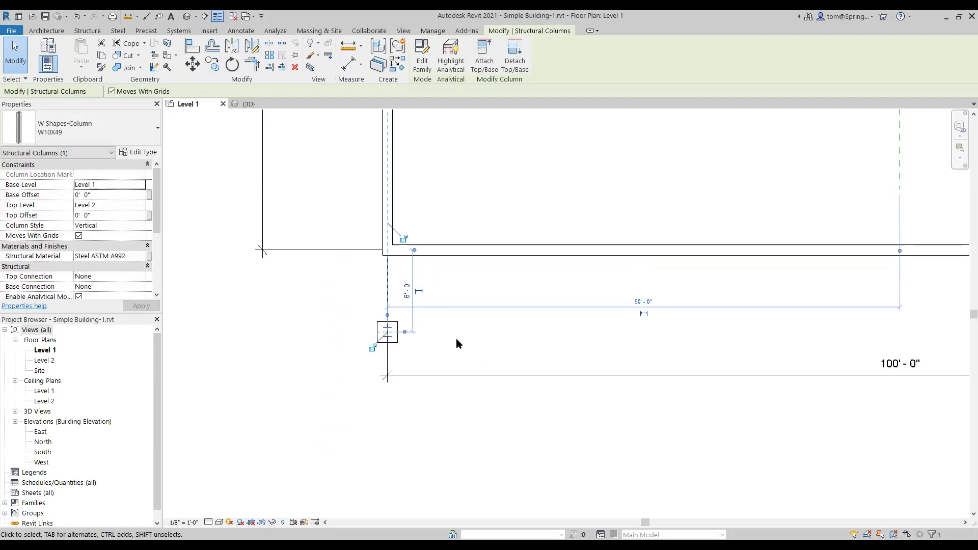
{"action": "key", "text": "Escape"}
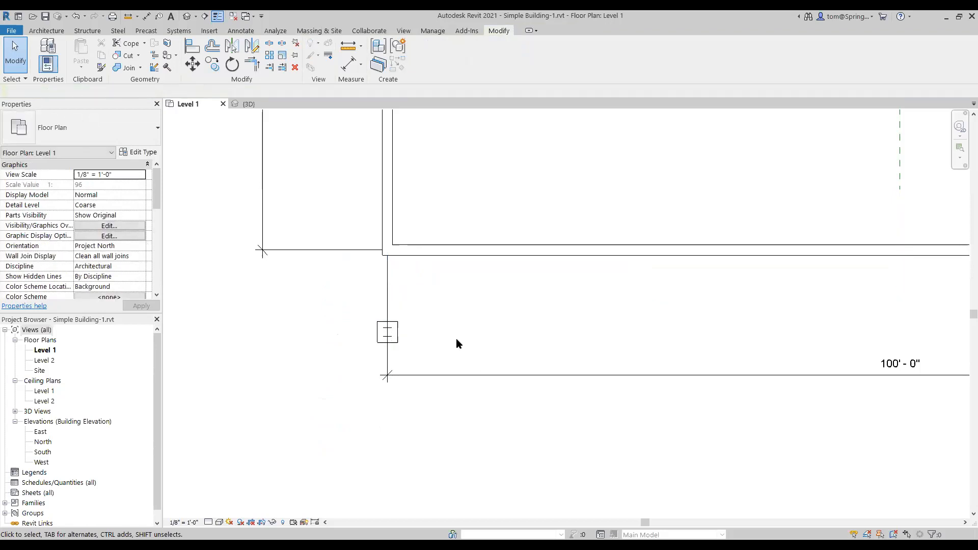
{"action": "key", "text": "ctrl+z"}
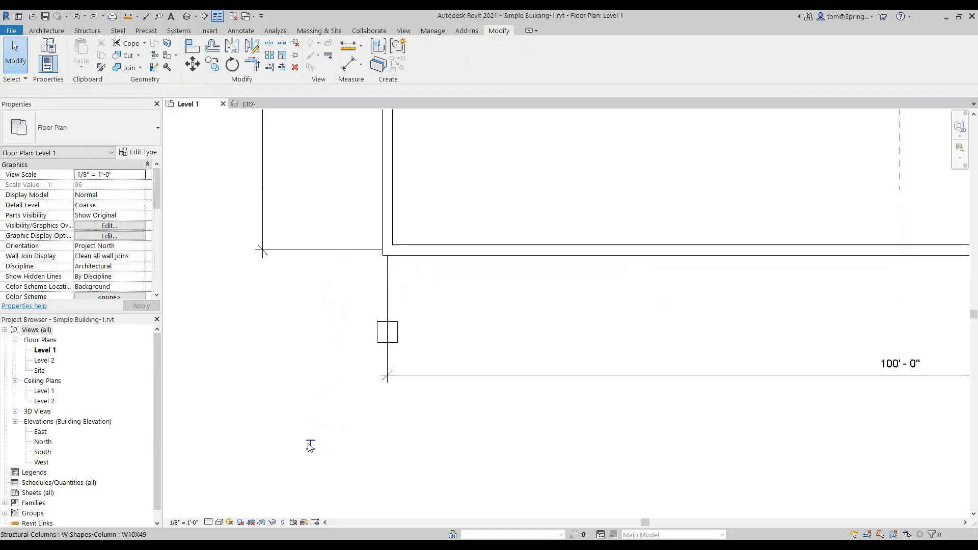
- Move the W10X49 steel column onto the centre of the 24" x 24" rectangular column
{"action": "scroll", "coordinate": [312, 448], "scroll_direction": "up", "scroll_amount": 3}
{"action": "scroll", "coordinate": [311, 448], "scroll_direction": "up", "scroll_amount": 4}
{"action": "scroll", "coordinate": [371, 442], "scroll_direction": "down", "scroll_amount": 5}
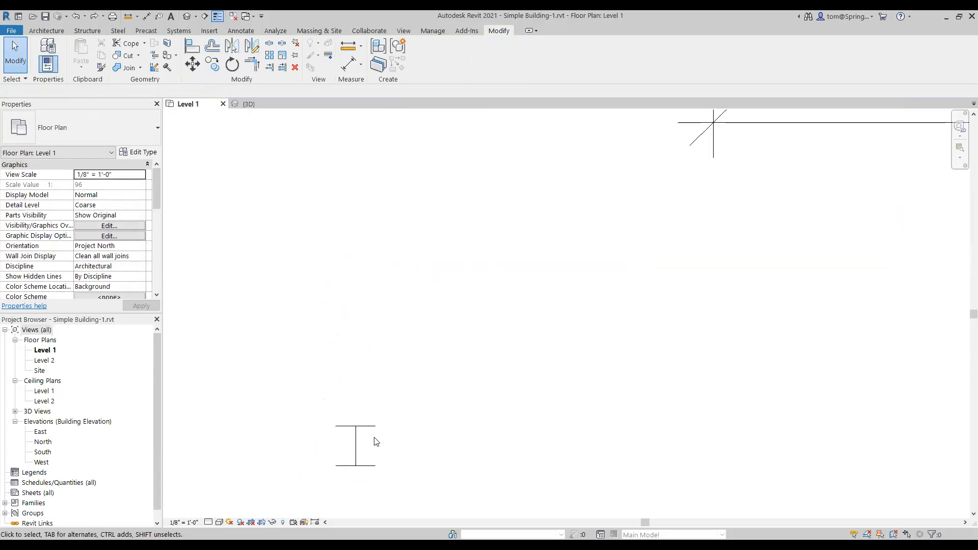
{"action": "left_click", "coordinate": [369, 441]}
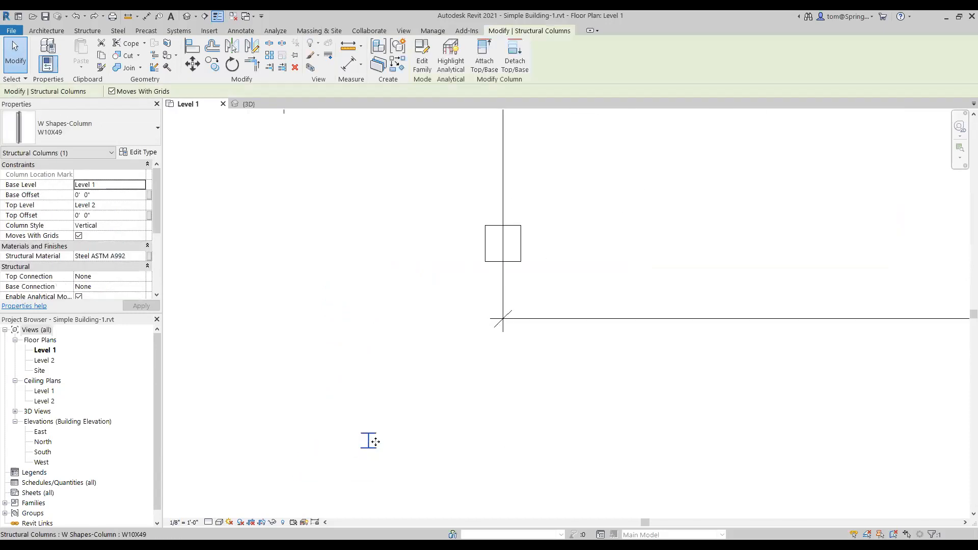
{"action": "left_click_drag", "start_coordinate": [368, 441], "coordinate": [506, 248]}
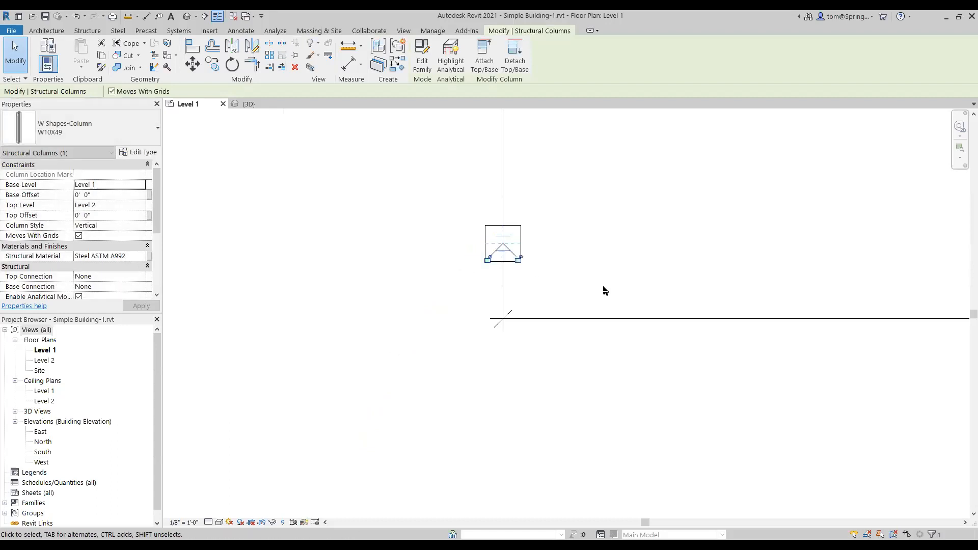
{"action": "left_click", "coordinate": [607, 277]}
- Switch to Acrobat to check the column layout on the Practice 2b slide, and return to Revit
{"action": "scroll", "coordinate": [607, 277], "scroll_direction": "down", "scroll_amount": 4}
{"action": "scroll", "coordinate": [443, 415], "scroll_direction": "down", "scroll_amount": 2}
{"action": "scroll", "coordinate": [433, 408], "scroll_direction": "up", "scroll_amount": 4}
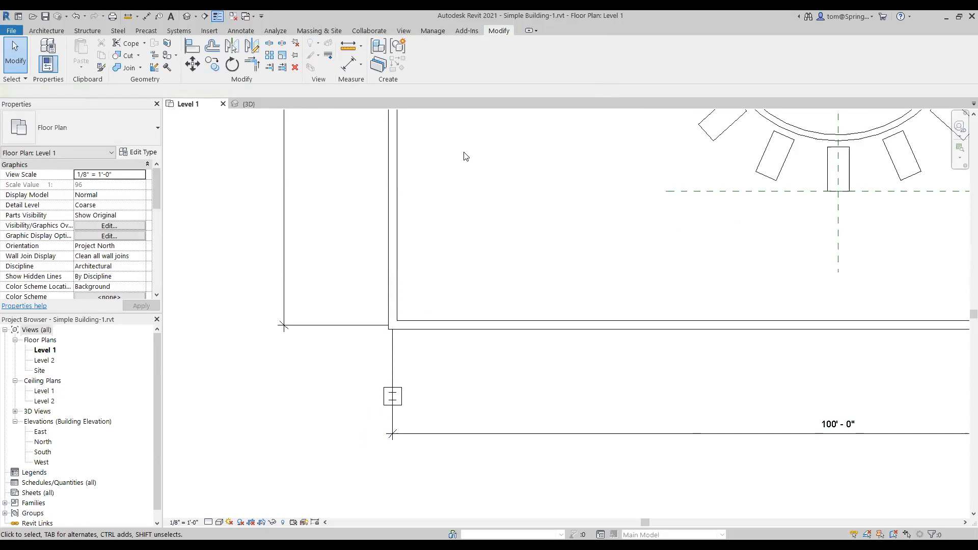
{"action": "key", "text": "alt+Tab"}
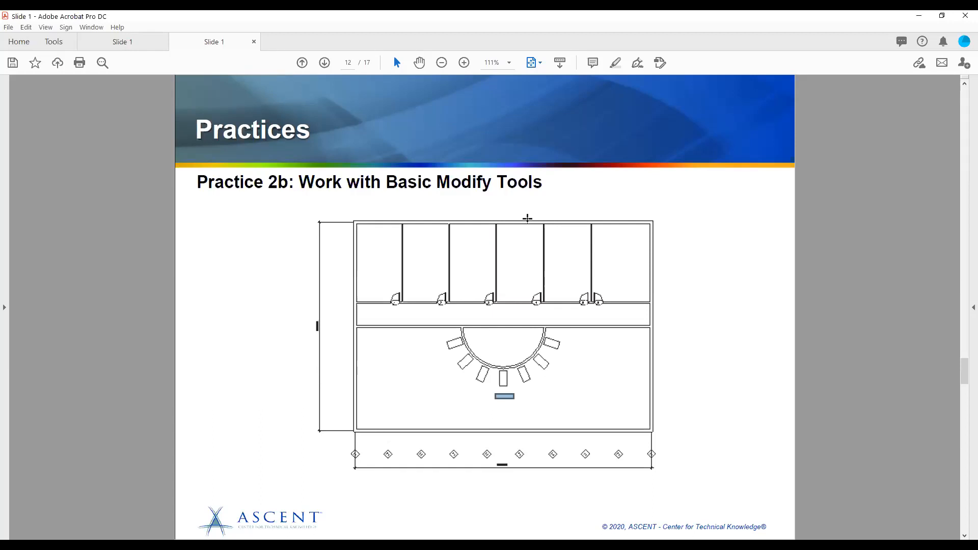
{"action": "key", "text": "alt+Tab"}
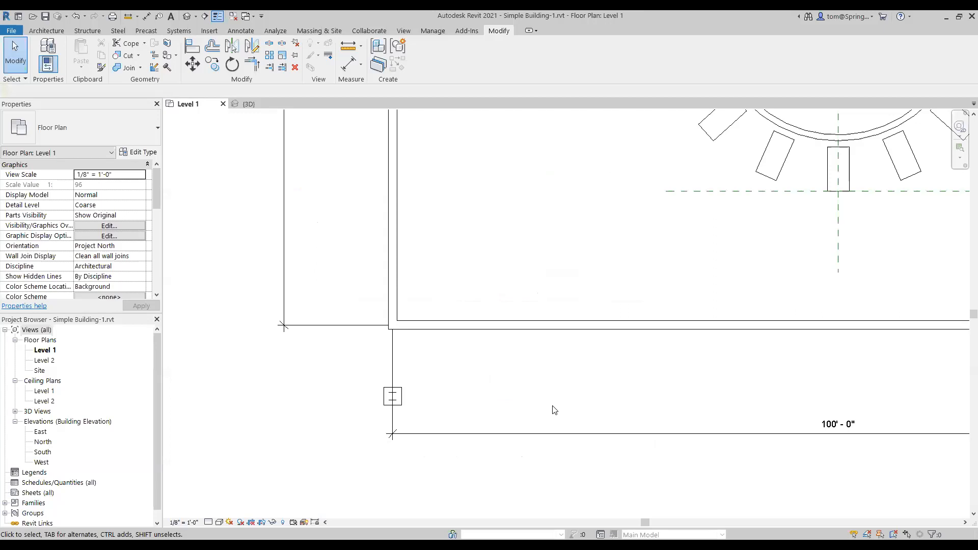
- Select the rectangular column together with the steel column inside it, and rotate both 45 degrees about their centre
{"action": "left_click_drag", "start_coordinate": [357, 424], "coordinate": [425, 373]}
{"action": "left_click_drag", "start_coordinate": [359, 422], "coordinate": [418, 375]}
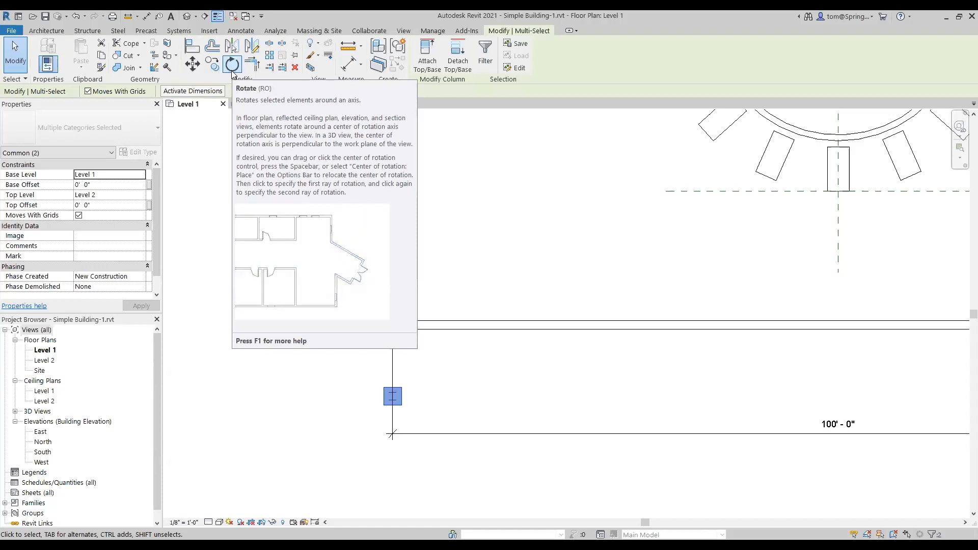
{"action": "left_click", "coordinate": [233, 70]}
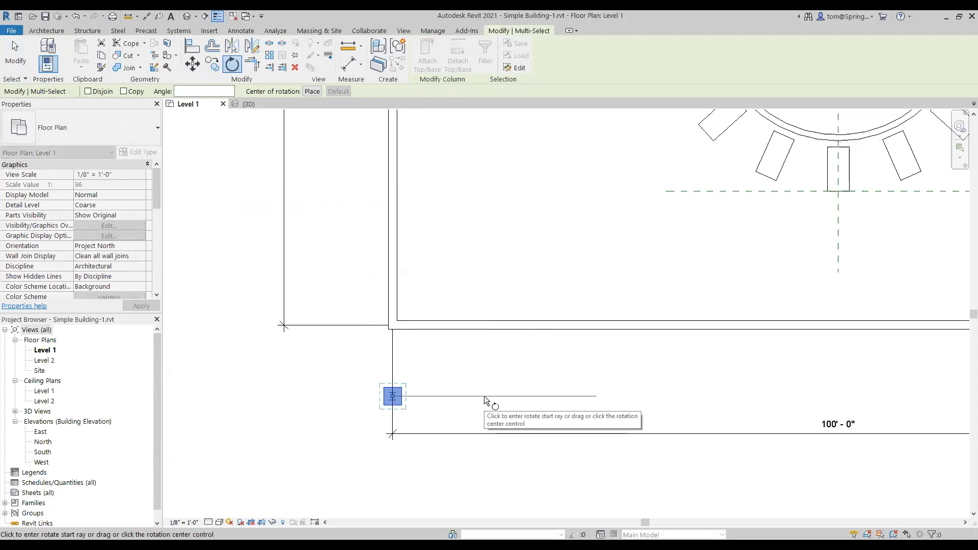
{"action": "left_click", "coordinate": [484, 396]}
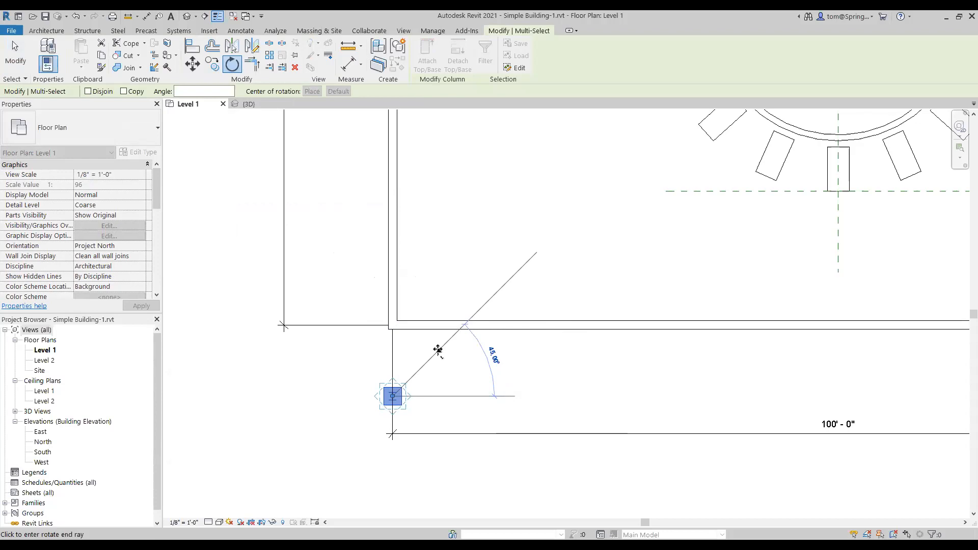
{"action": "left_click", "coordinate": [438, 350]}
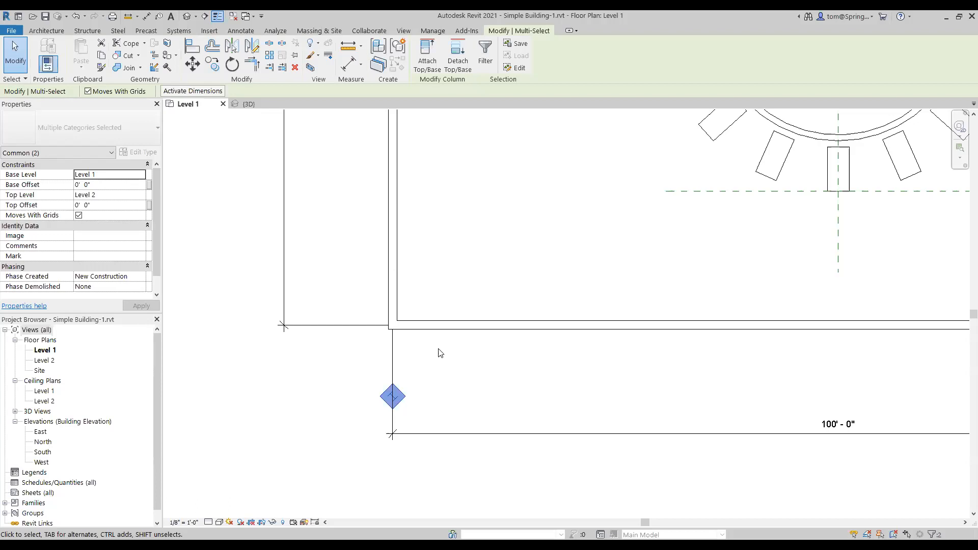
{"action": "scroll", "coordinate": [643, 392], "scroll_direction": "down", "scroll_amount": 4}
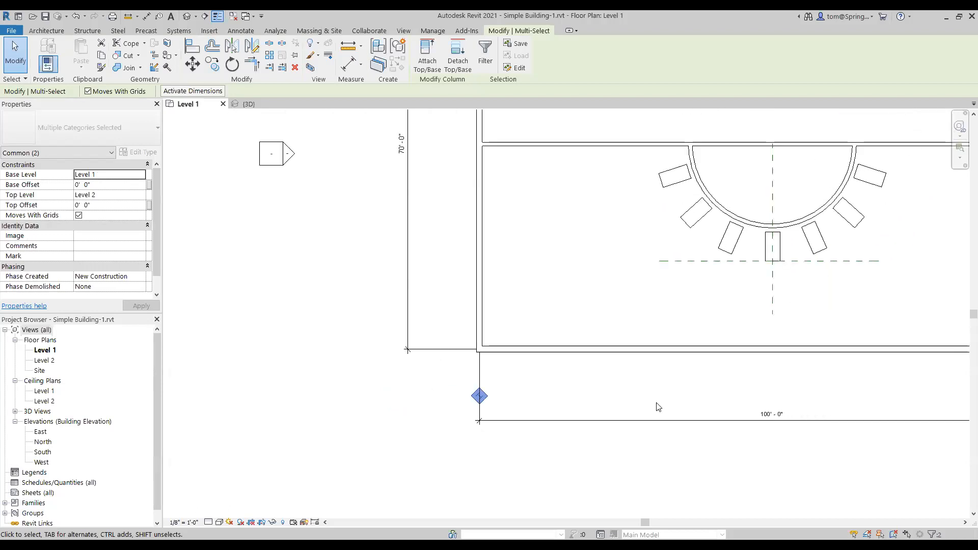
{"action": "middle_click_drag", "start_coordinate": [663, 406], "coordinate": [421, 423]}
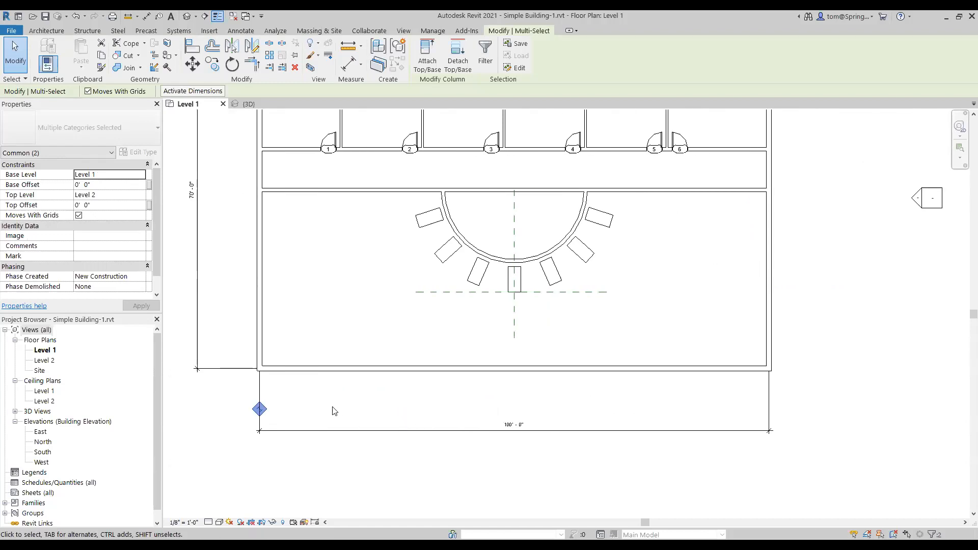
{"action": "scroll", "coordinate": [288, 412], "scroll_direction": "up", "scroll_amount": 2}
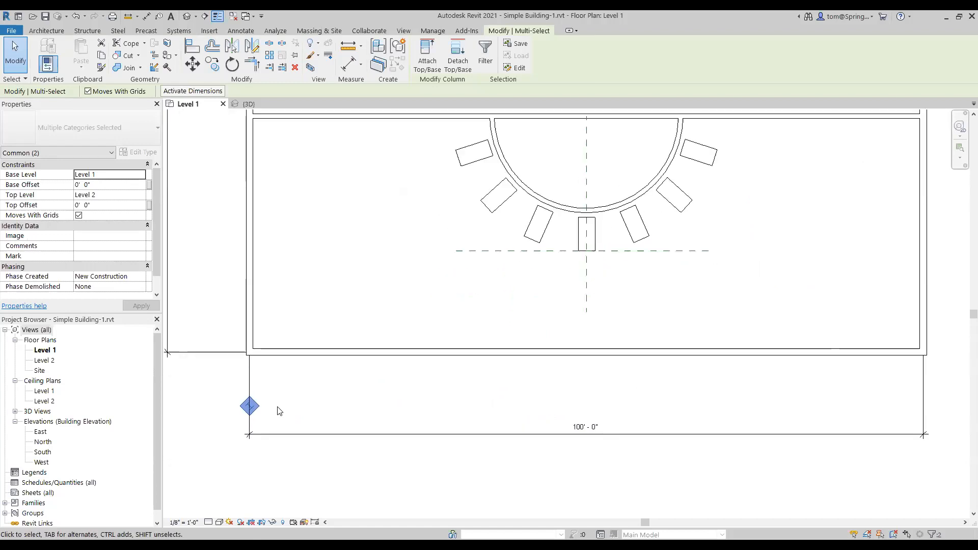
{"action": "left_click", "coordinate": [269, 56]}
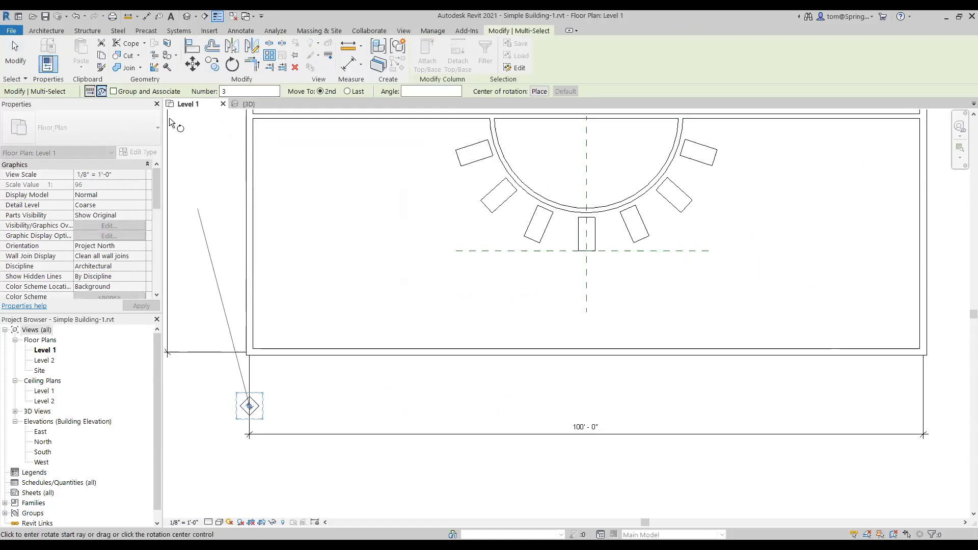
{"action": "left_click", "coordinate": [89, 91]}
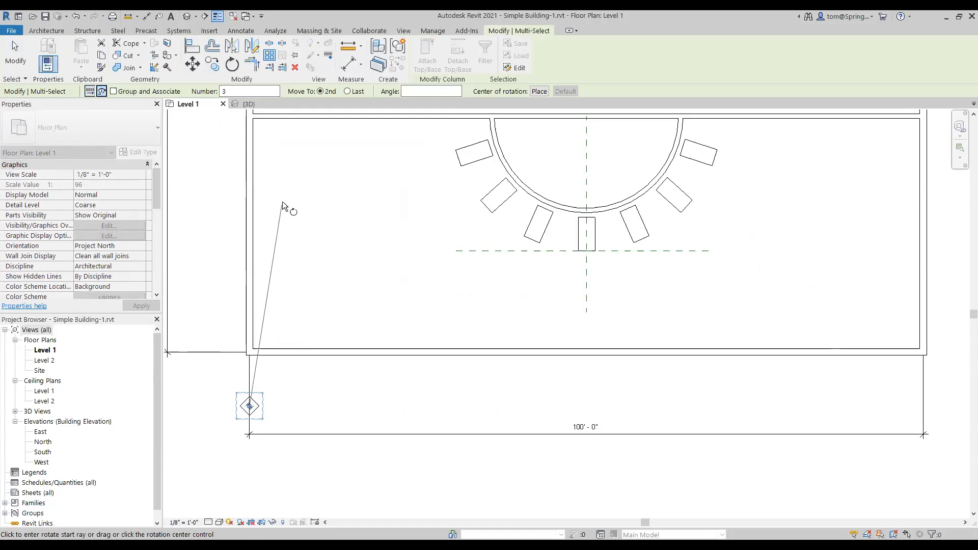
{"action": "key", "text": "Escape"}
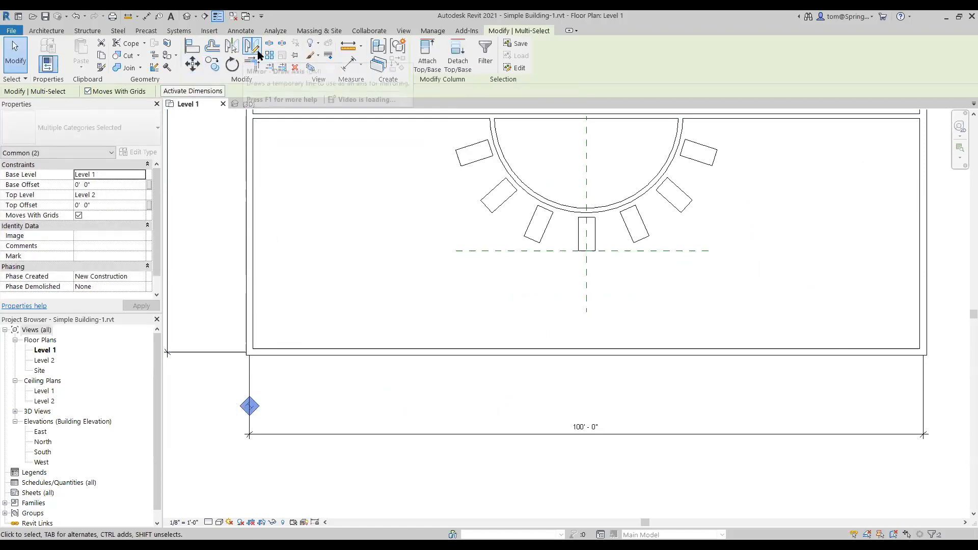
- Create an ungrouped linear array of 10 from the two rotated columns, placing the last pair on the east wall's centreline
{"action": "left_click", "coordinate": [271, 55]}
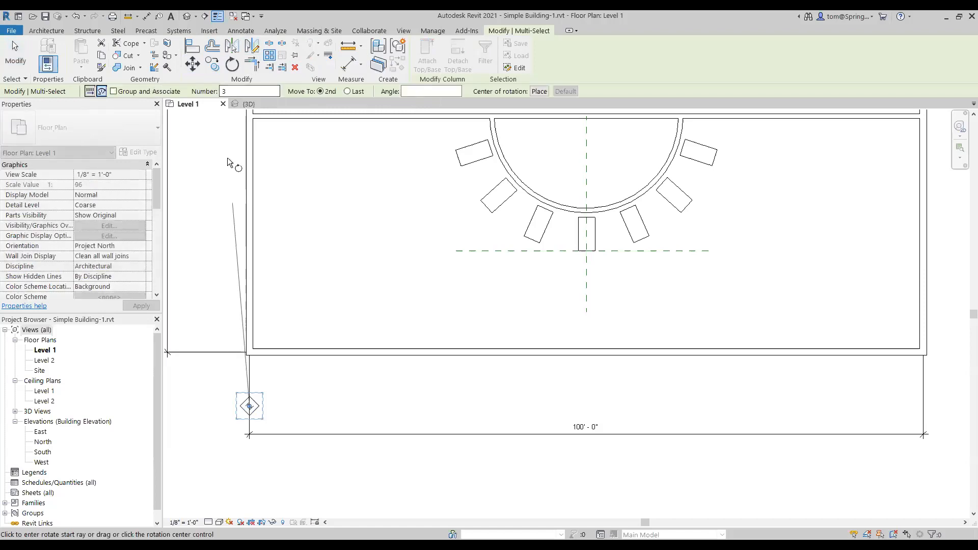
{"action": "left_click", "coordinate": [92, 92]}
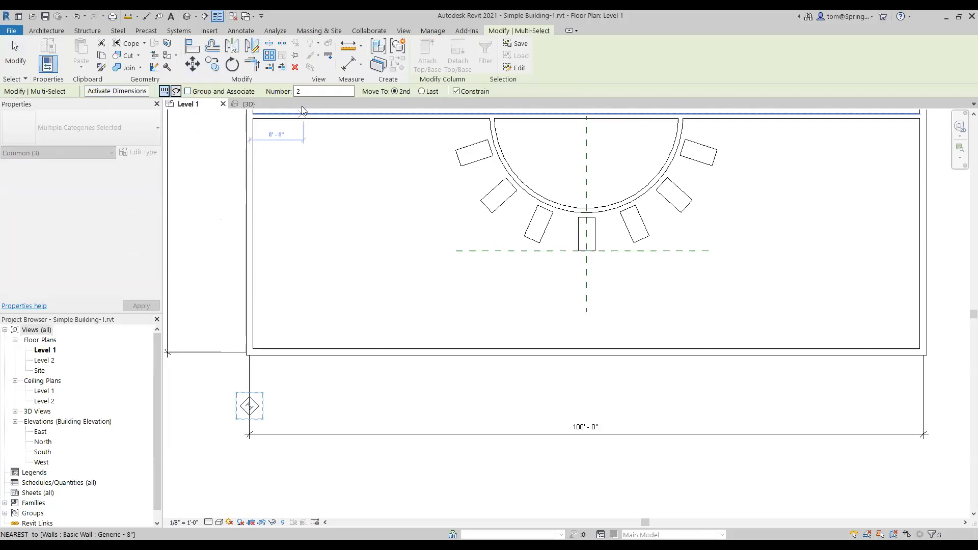
{"action": "left_click_drag", "start_coordinate": [308, 94], "coordinate": [289, 96]}
{"action": "type", "text": "10"}
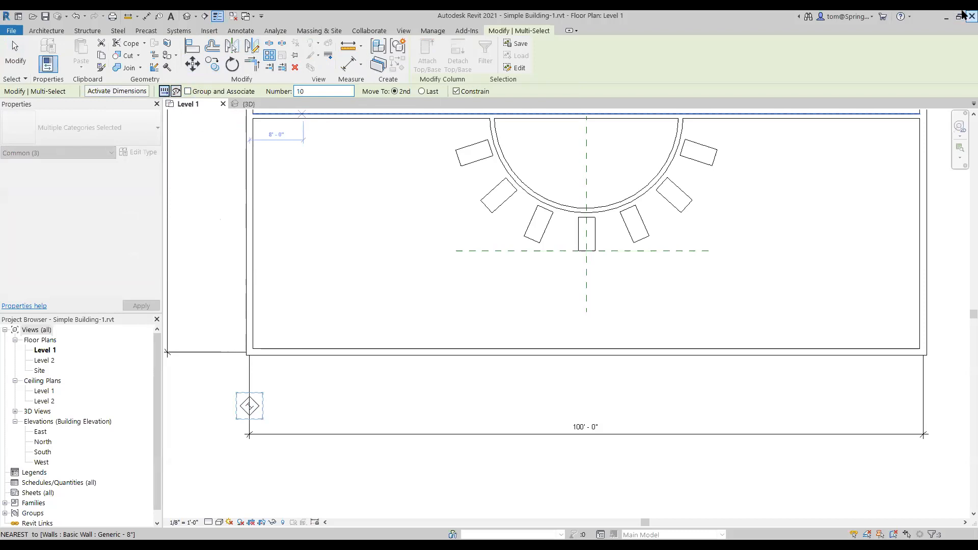
{"action": "left_click", "coordinate": [422, 92]}
{"action": "left_click", "coordinate": [250, 407]}
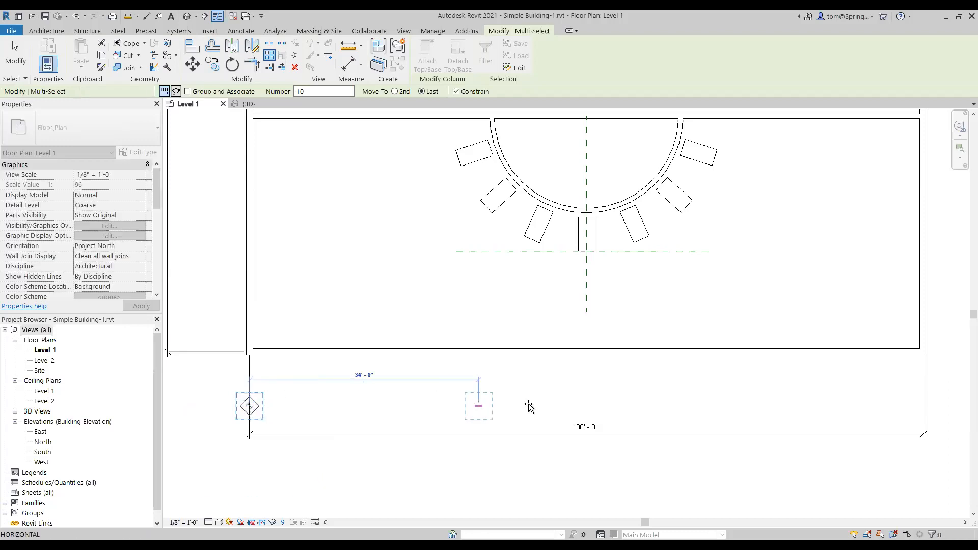
{"action": "left_click", "coordinate": [923, 405]}
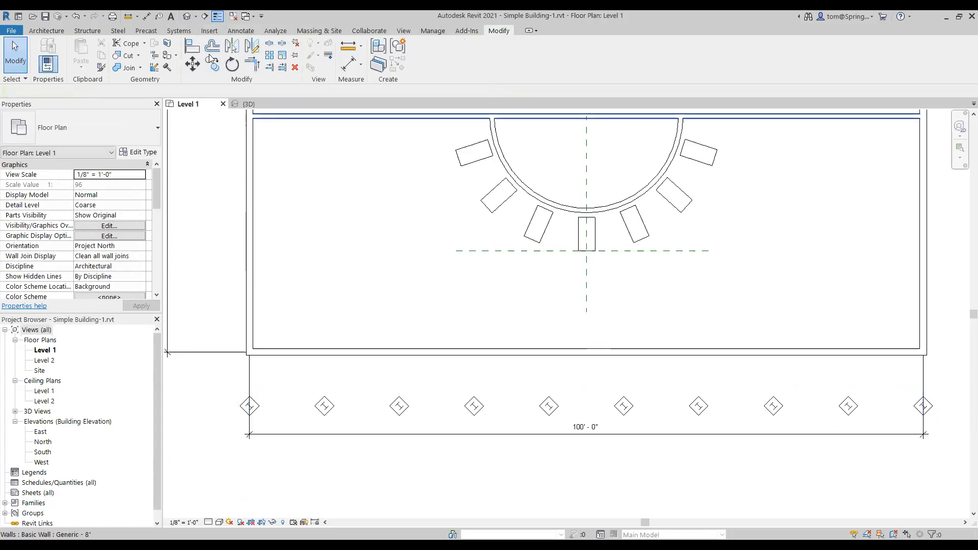
- Inspect the row of columns in front of the building in the 3D view, and return to the Level 1 plan
{"action": "left_click", "coordinate": [244, 104]}
{"action": "scroll", "coordinate": [685, 427], "scroll_direction": "up", "scroll_amount": 3}
{"action": "middle_click_drag", "start_coordinate": [687, 427], "coordinate": [819, 471]}
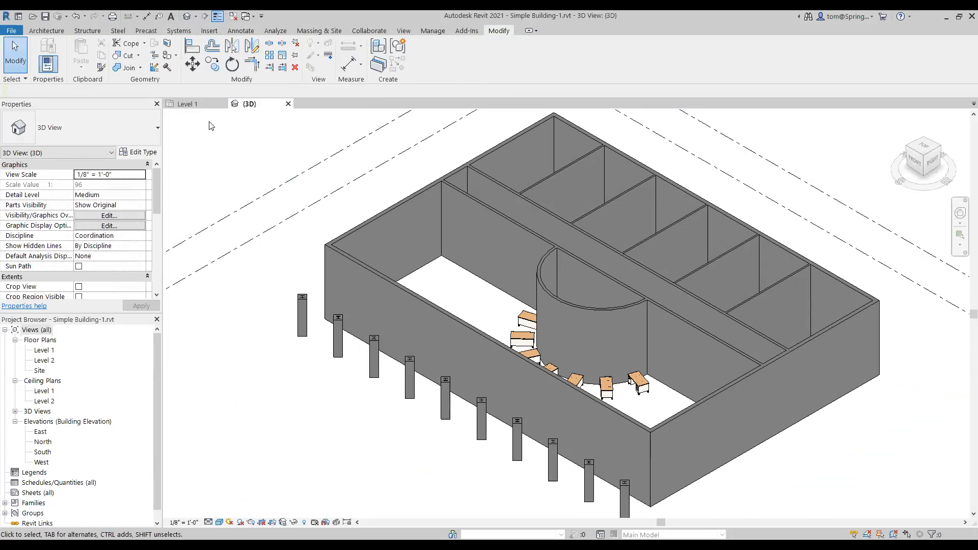
{"action": "left_click", "coordinate": [198, 104]}
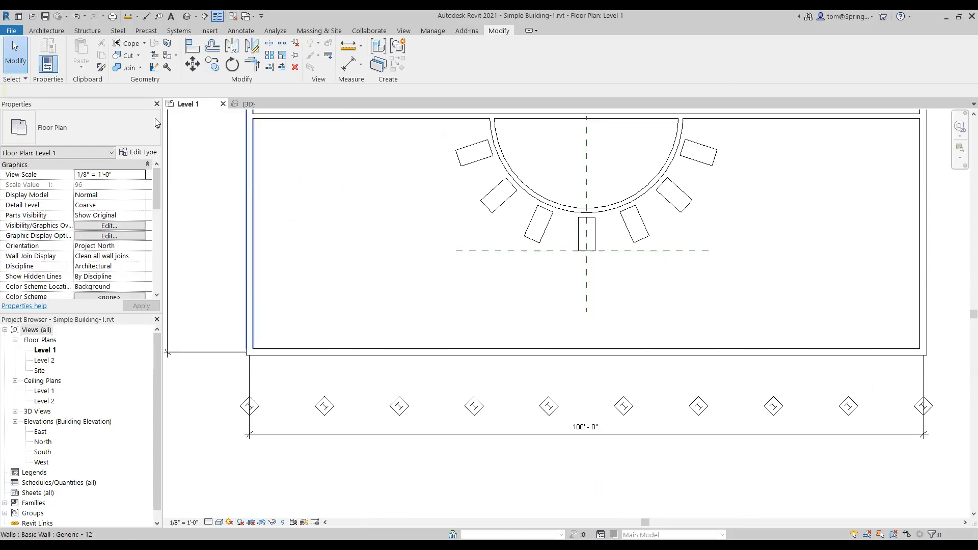
- Save the Simple Building-1 project and close it
{"action": "left_click", "coordinate": [46, 17]}
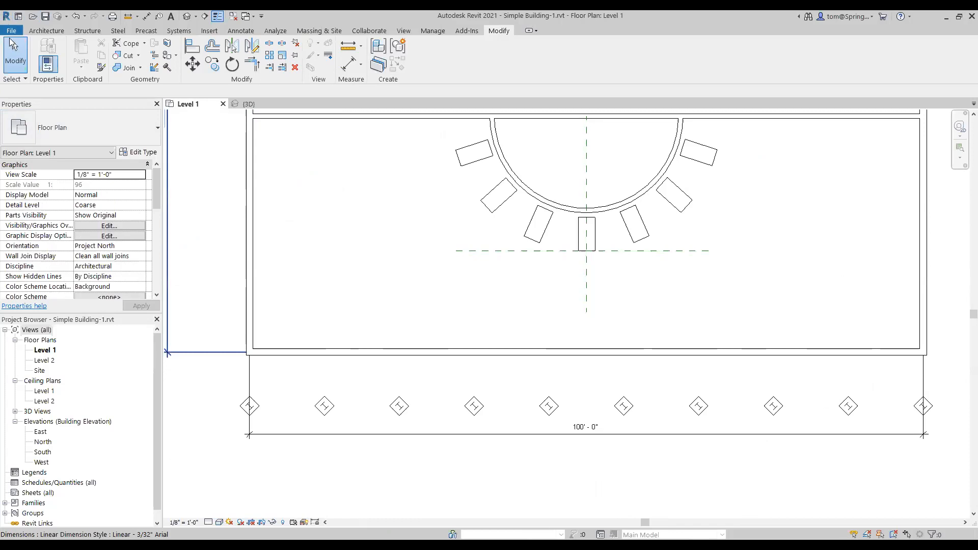
{"action": "left_click", "coordinate": [12, 31]}
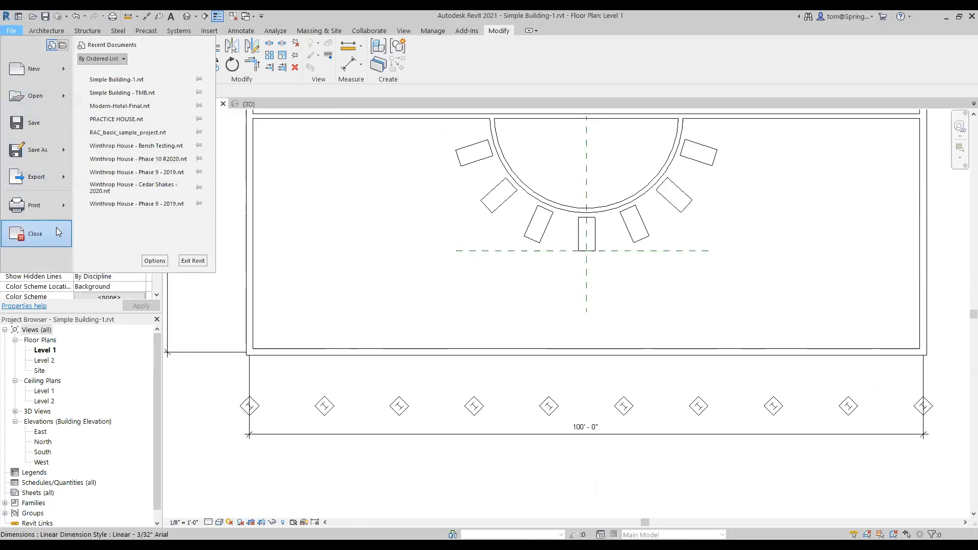
{"action": "left_click", "coordinate": [36, 233]}
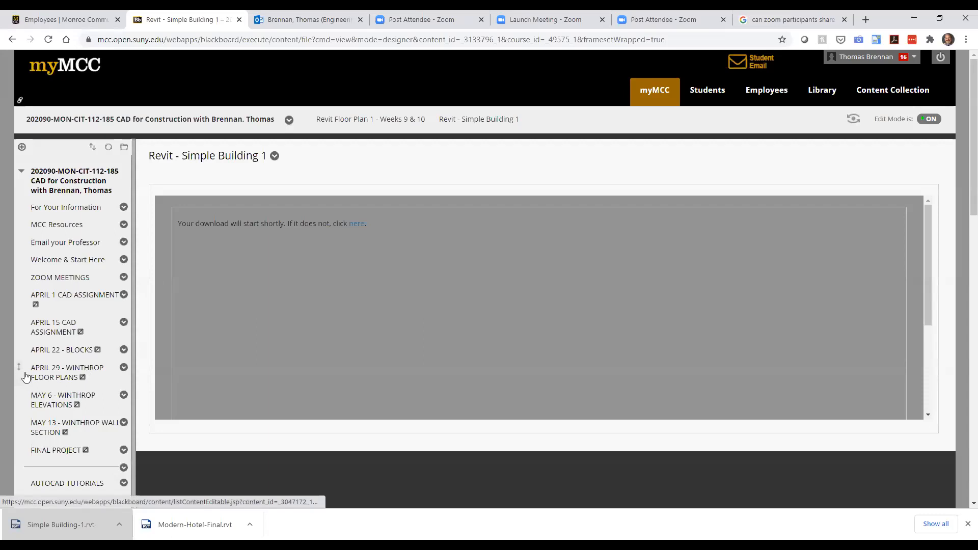
- Open the Revit Floor Plan 1 - Weeks 9 & 10 course folder and download the Revit - Simple Building 2 file
{"action": "scroll", "coordinate": [96, 386], "scroll_direction": "down", "scroll_amount": 6}
{"action": "scroll", "coordinate": [97, 385], "scroll_direction": "down", "scroll_amount": 4}
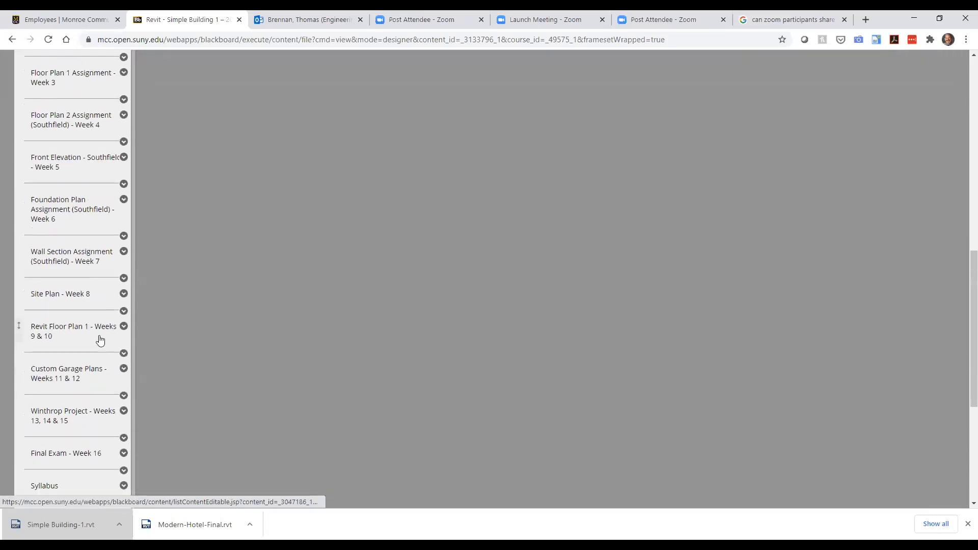
{"action": "left_click", "coordinate": [100, 340]}
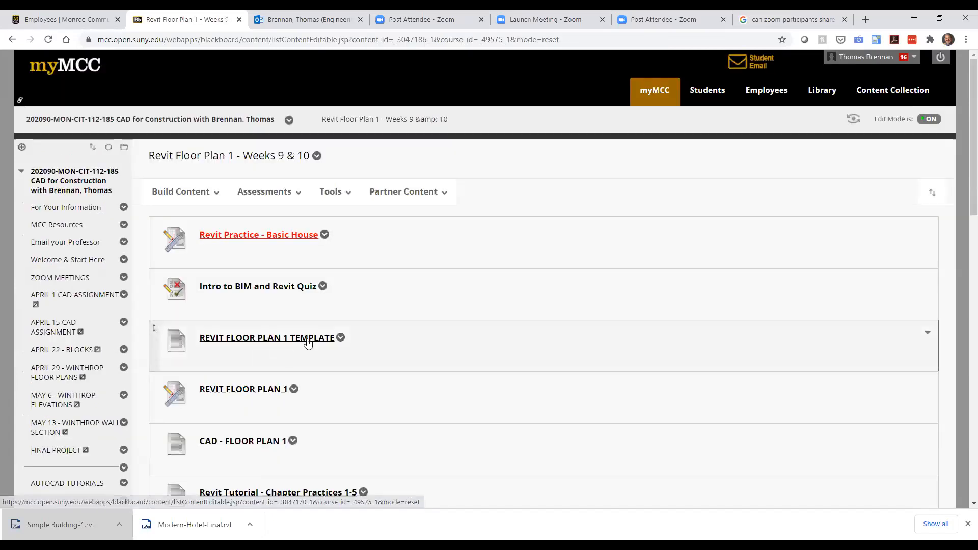
{"action": "scroll", "coordinate": [345, 277], "scroll_direction": "down", "scroll_amount": 4}
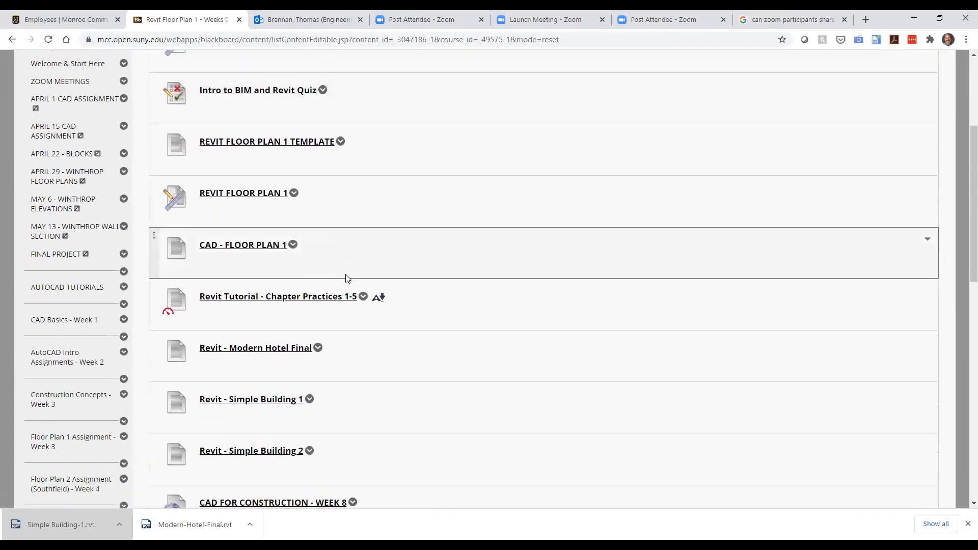
{"action": "scroll", "coordinate": [345, 278], "scroll_direction": "down", "scroll_amount": 1}
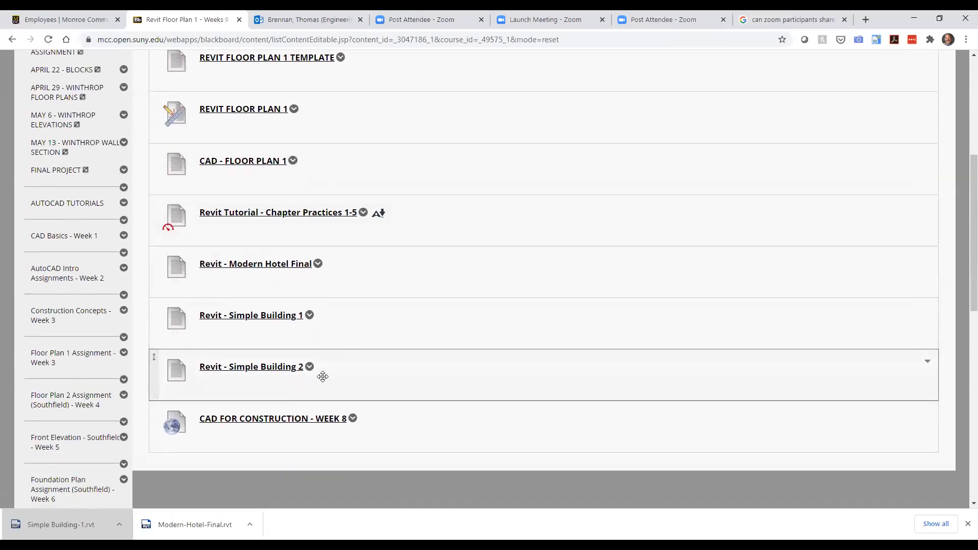
{"action": "left_click", "coordinate": [249, 367]}
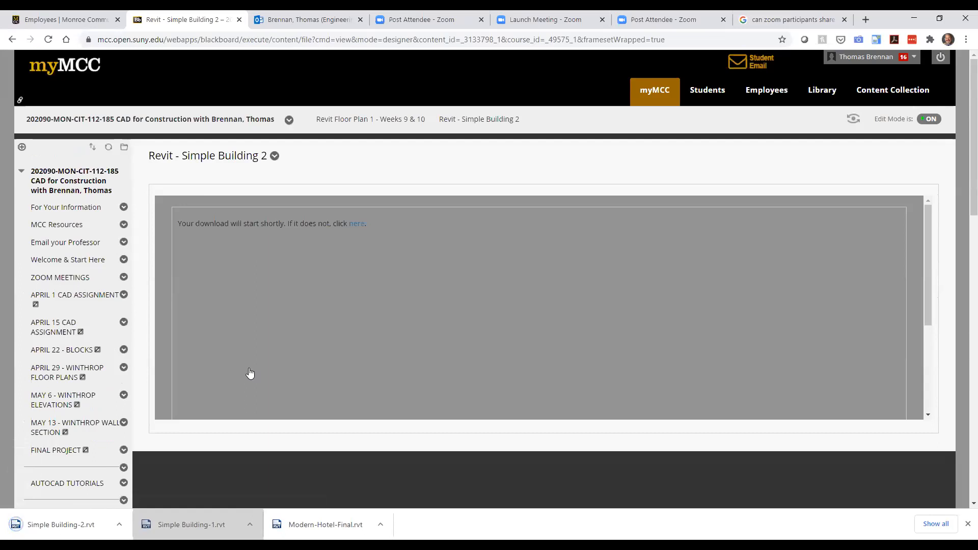
- Open the downloaded Simple Building-2.rvt in Revit, and advance the Acrobat slides to Aligning Elements
{"action": "left_click", "coordinate": [81, 527]}
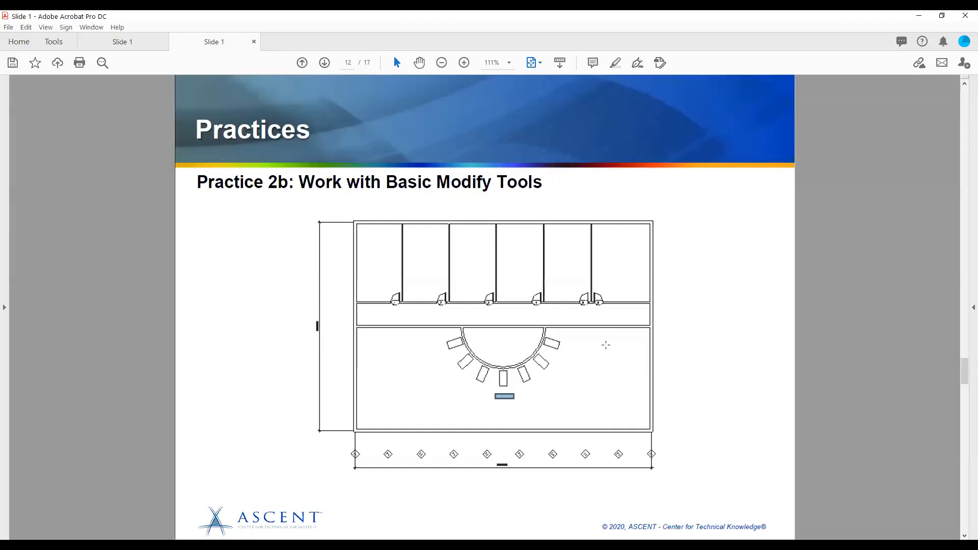
{"action": "key", "text": "Page_Down"}
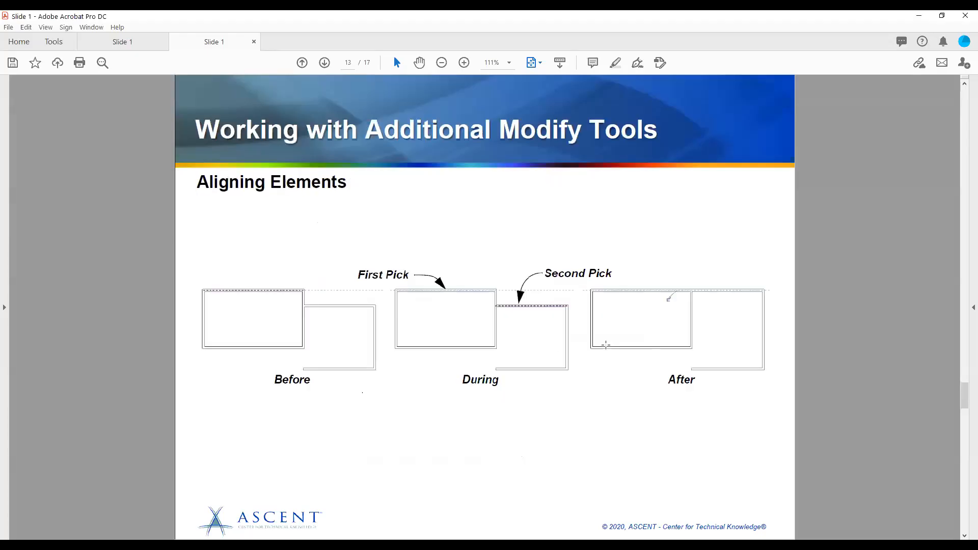
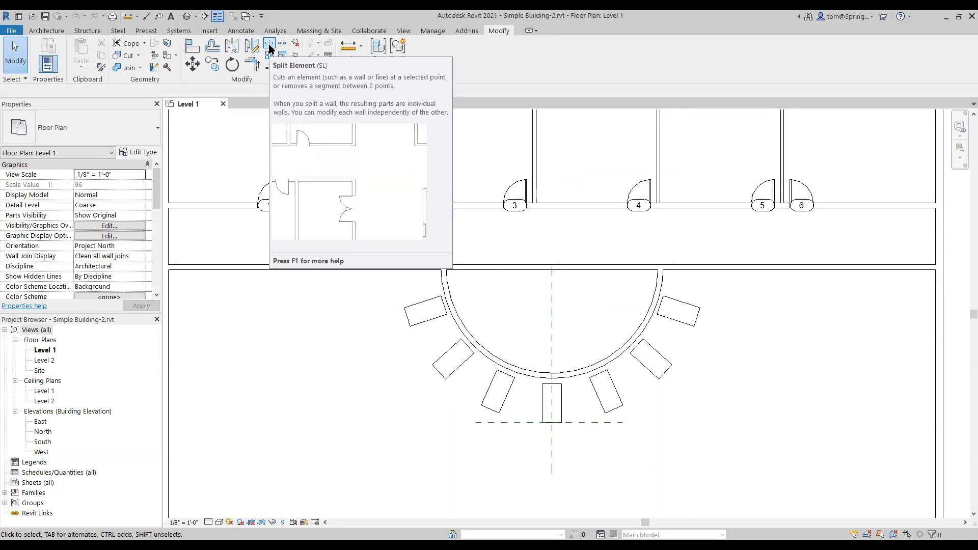
- In Revit, split the corridor wall at both ends of the curved wall with Delete Inner Segment enabled, removing the stretch between them
{"action": "left_click", "coordinate": [269, 47]}
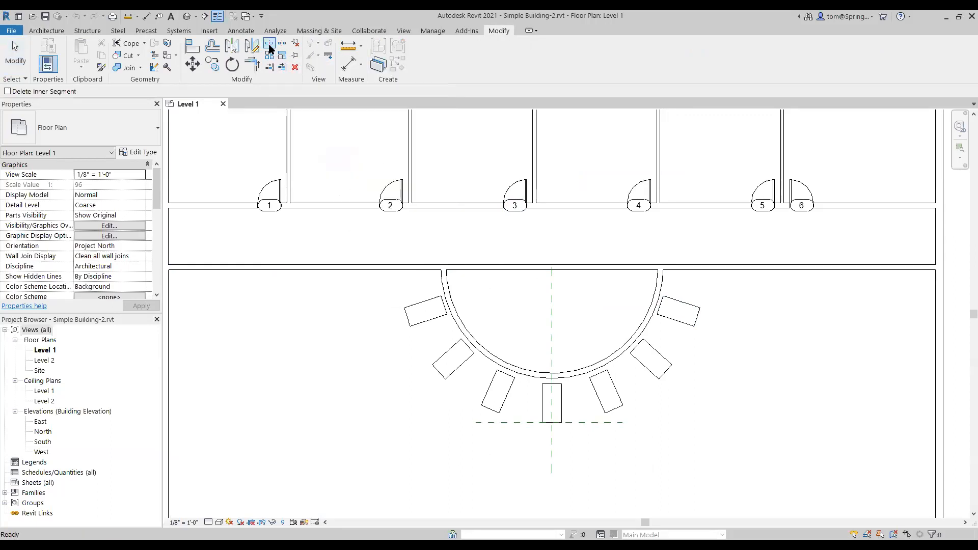
{"action": "left_click", "coordinate": [8, 91]}
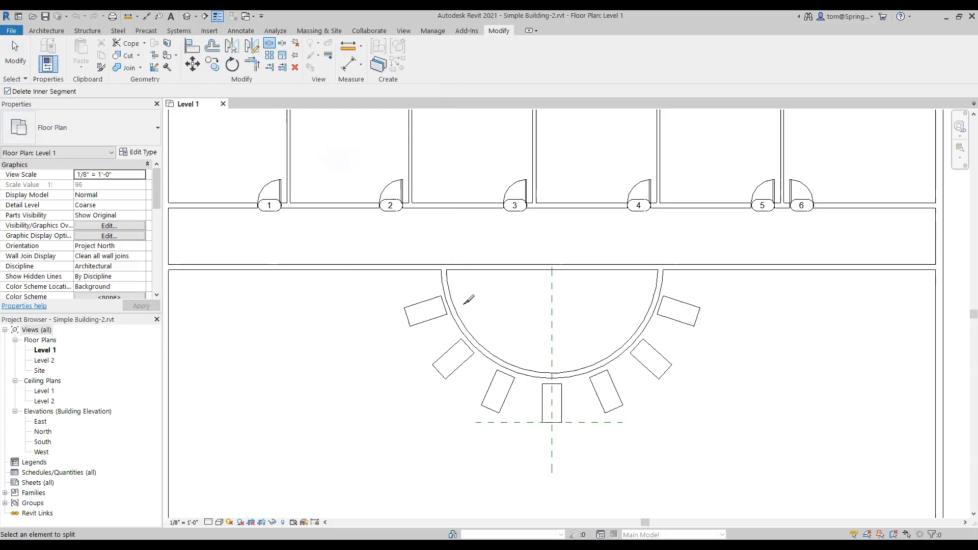
{"action": "left_click", "coordinate": [445, 266]}
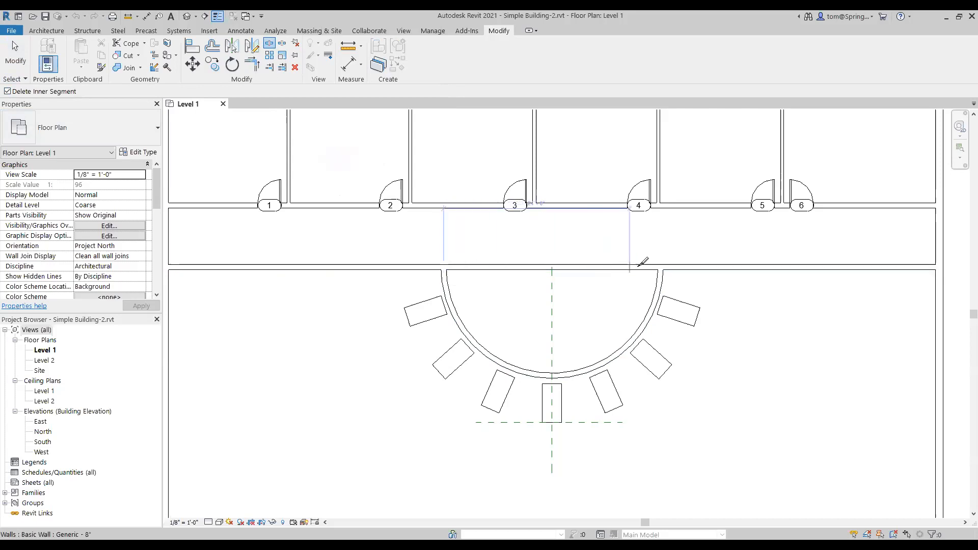
{"action": "left_click", "coordinate": [660, 267]}
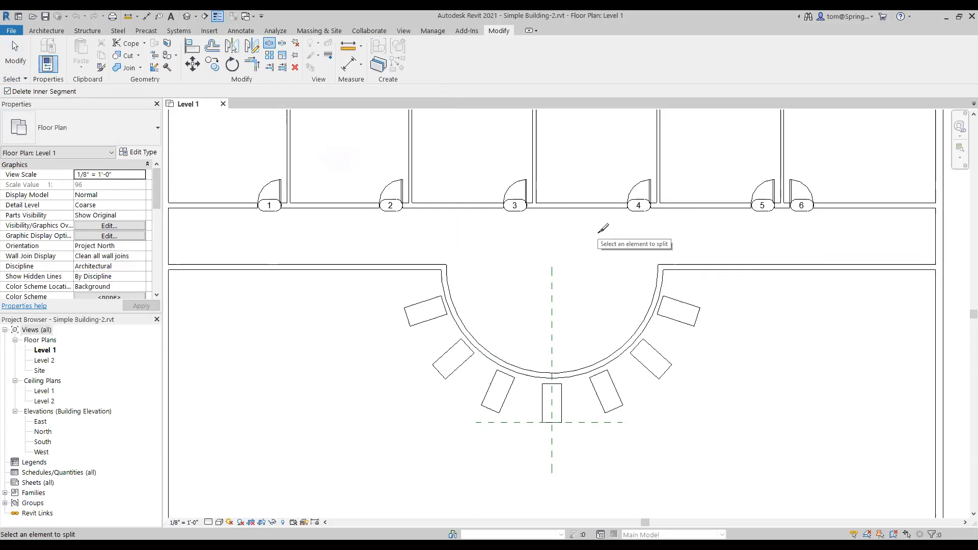
{"action": "key", "text": "Escape"}
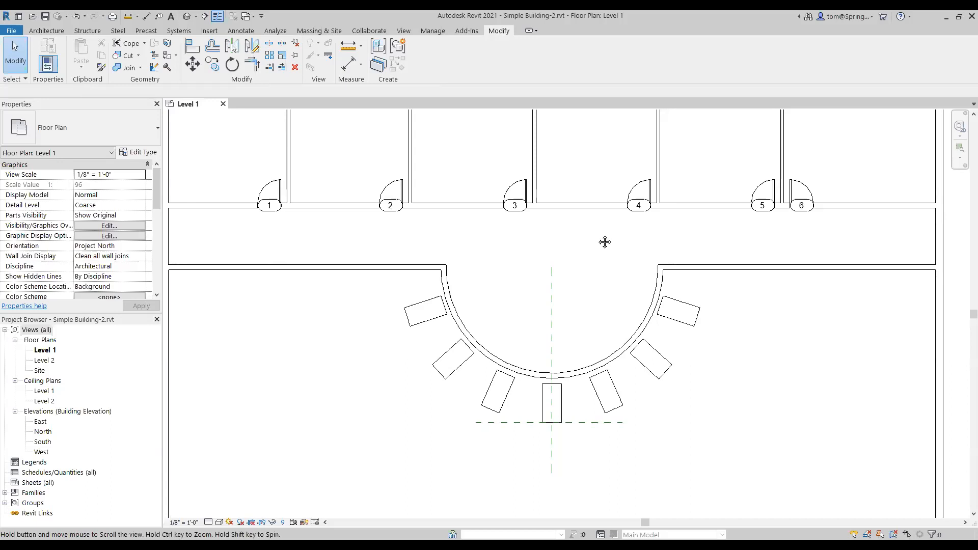
{"action": "scroll", "coordinate": [599, 237], "scroll_direction": "down", "scroll_amount": 3}
{"action": "middle_click_drag", "start_coordinate": [578, 348], "coordinate": [566, 400]}
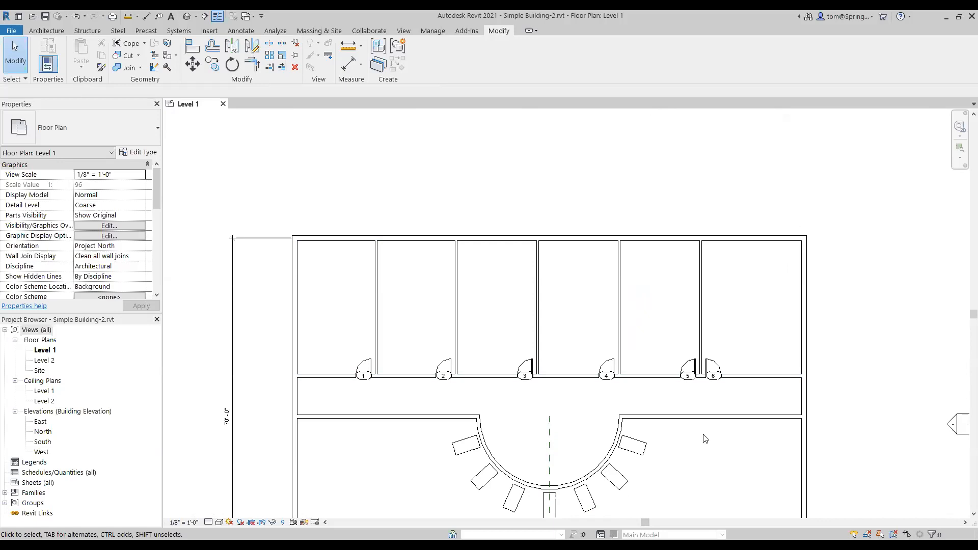
- In Acrobat, highlight the horizontal partition and part of the north wall on the Practice 2c slide, and undo both marks
{"action": "key", "text": "alt+Tab"}
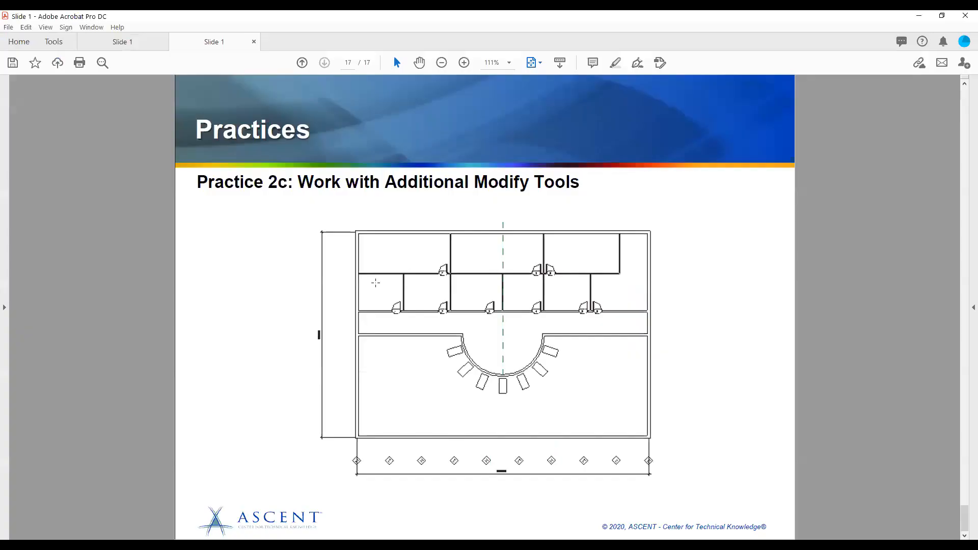
{"action": "left_click", "coordinate": [617, 64]}
{"action": "mouse_move", "coordinate": [363, 271]}
{"action": "left_mouse_down"}
{"action": "mouse_move", "coordinate": [459, 279]}
{"action": "mouse_move", "coordinate": [601, 269]}
{"action": "left_mouse_up"}
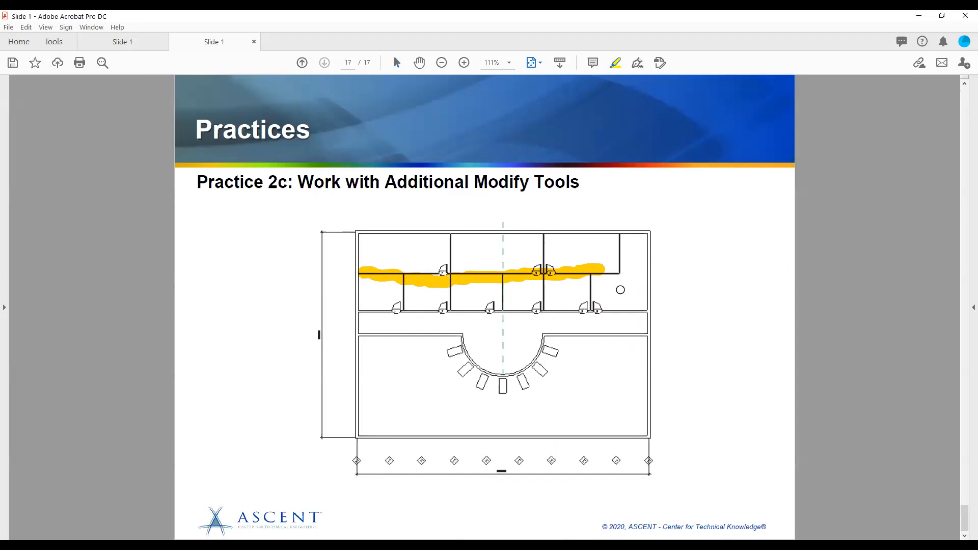
{"action": "left_click_drag", "start_coordinate": [595, 234], "coordinate": [503, 235]}
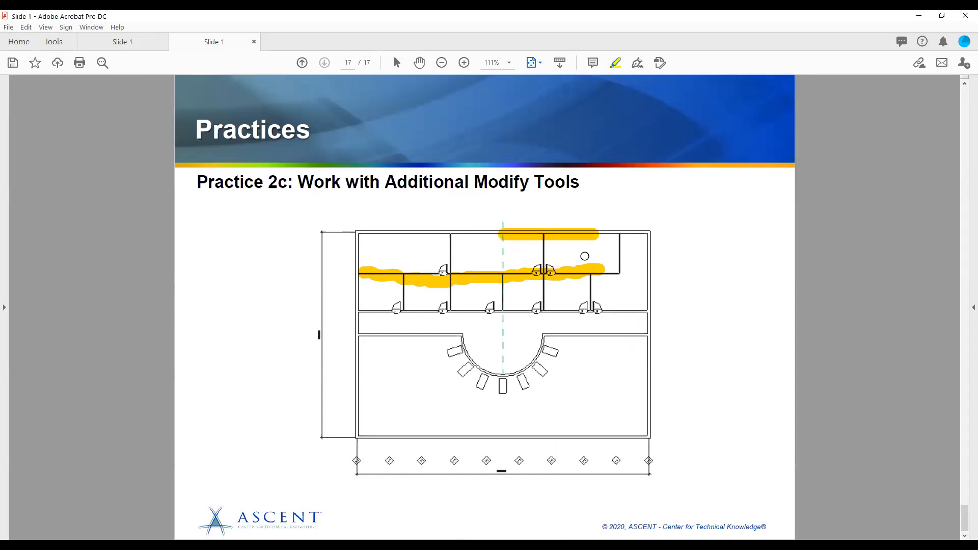
{"action": "key", "text": "ctrl+z"}
{"action": "key", "text": "ctrl+z"}
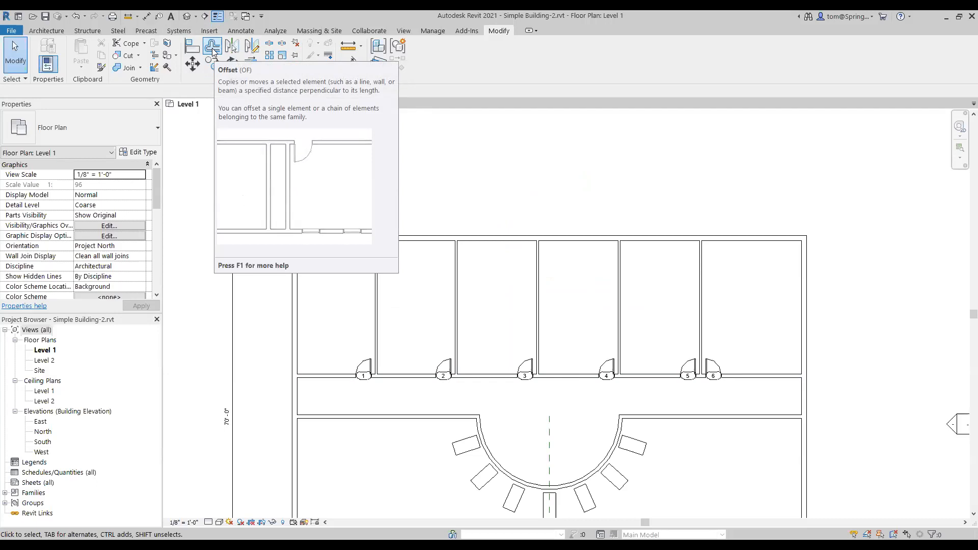
- In Revit, offset a copy of the north exterior wall 14' toward the inside of the building
{"action": "left_click", "coordinate": [212, 48]}
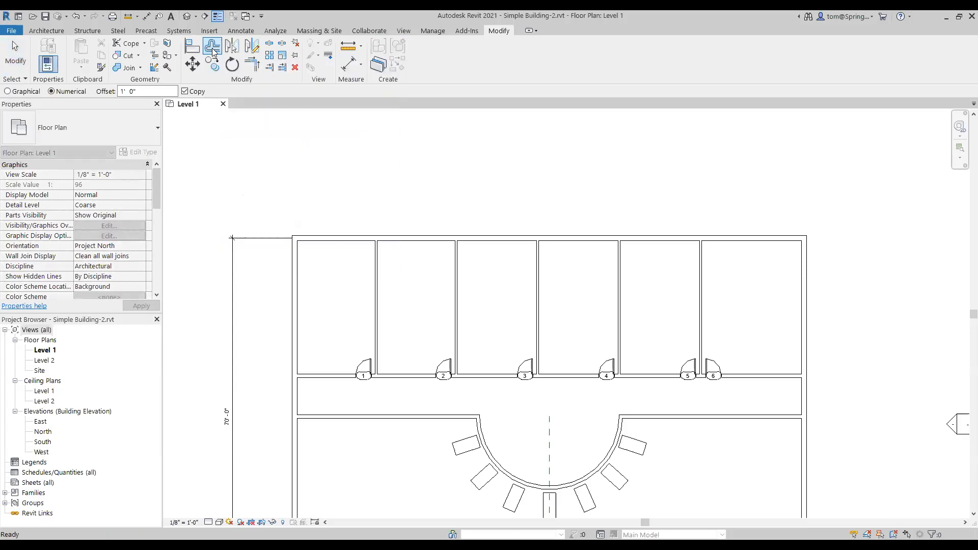
{"action": "left_click", "coordinate": [145, 89]}
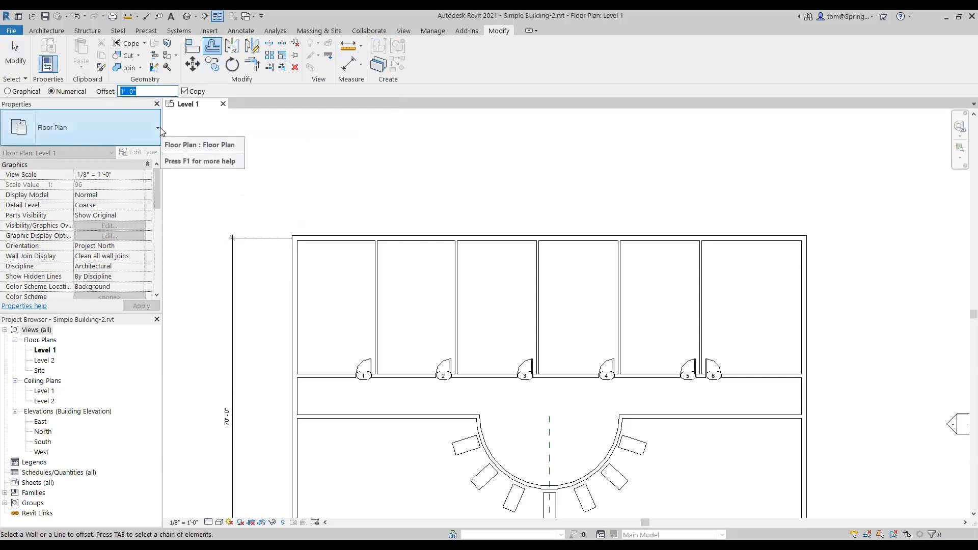
{"action": "type", "text": "14"}
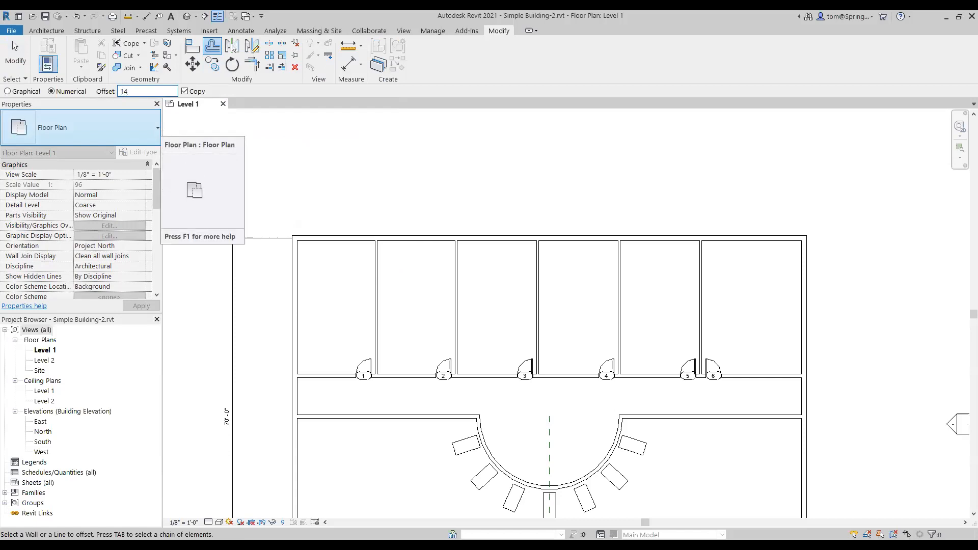
{"action": "key", "text": "Return"}
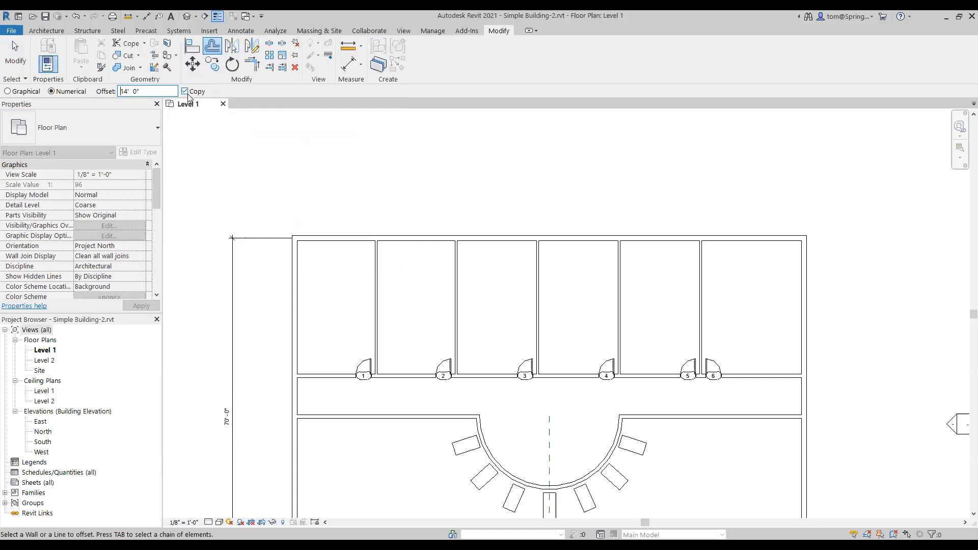
{"action": "left_click", "coordinate": [514, 241]}
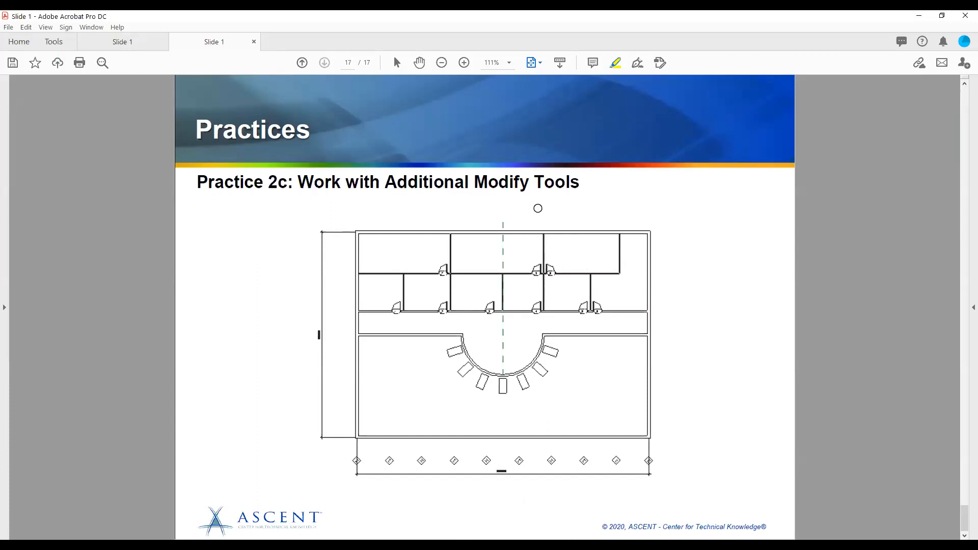
- Check the Practice 2c slide, and offset a copy of the vertical partition beside door 6 by 10' to the east
{"action": "key", "text": "alt+Tab"}
{"action": "key", "text": "alt+Tab"}
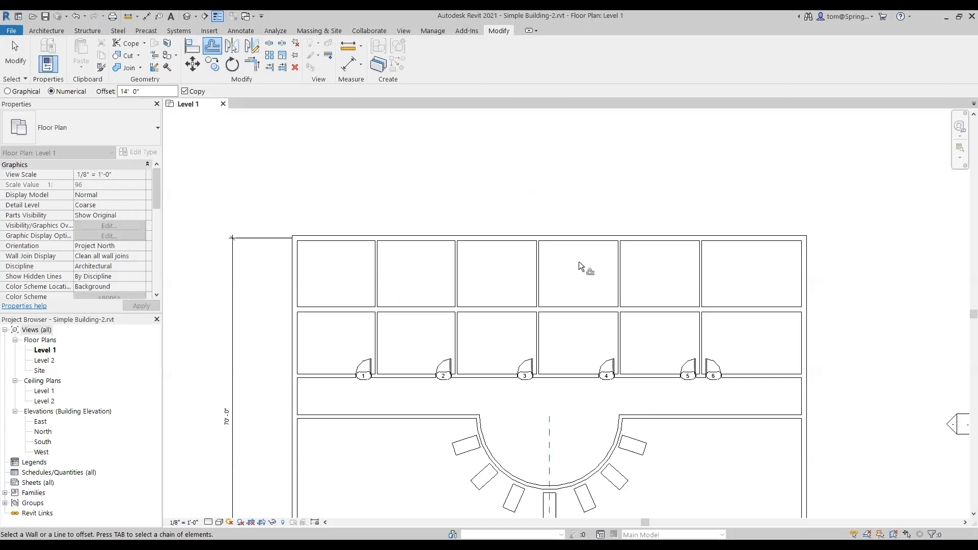
{"action": "left_click", "coordinate": [157, 92]}
{"action": "type", "text": "10"}
{"action": "key", "text": "Return"}
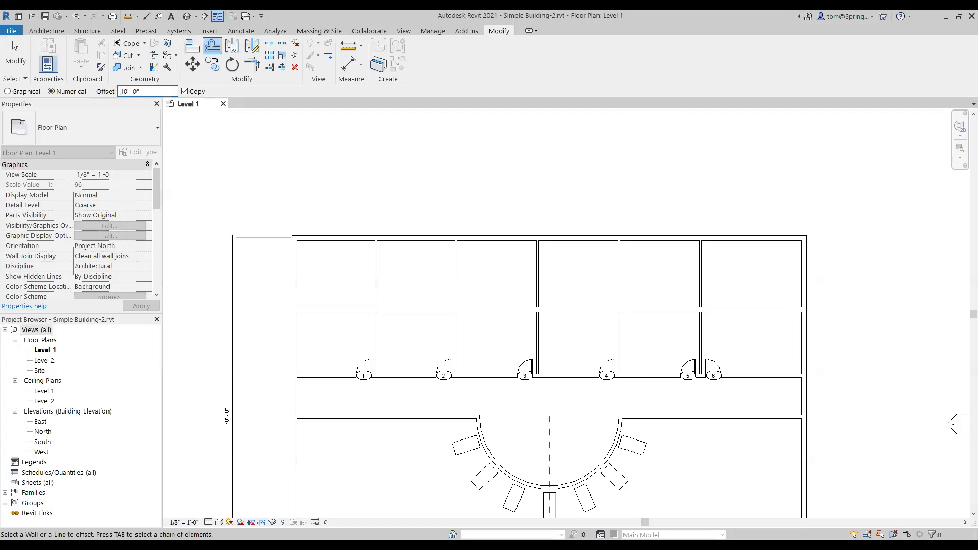
{"action": "left_click", "coordinate": [704, 274]}
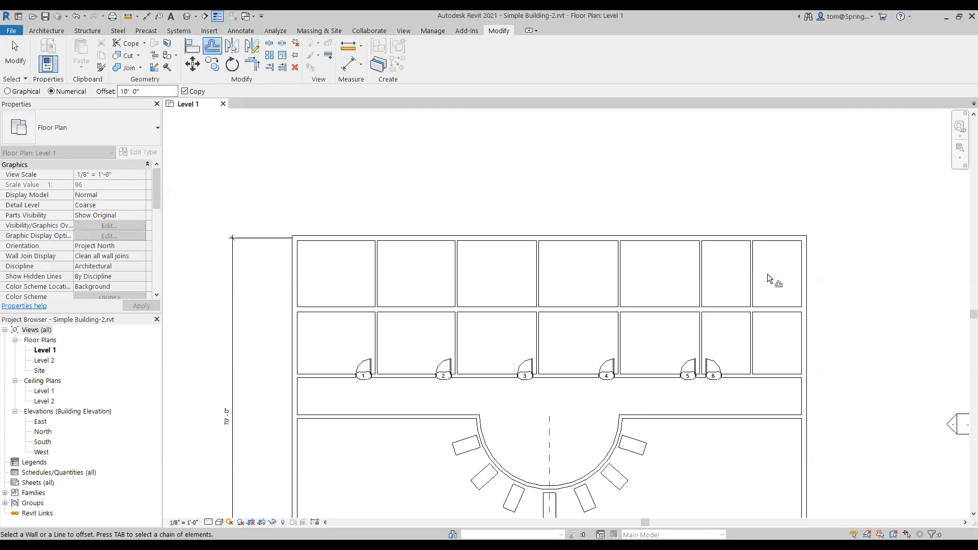
{"action": "key", "text": "Escape"}
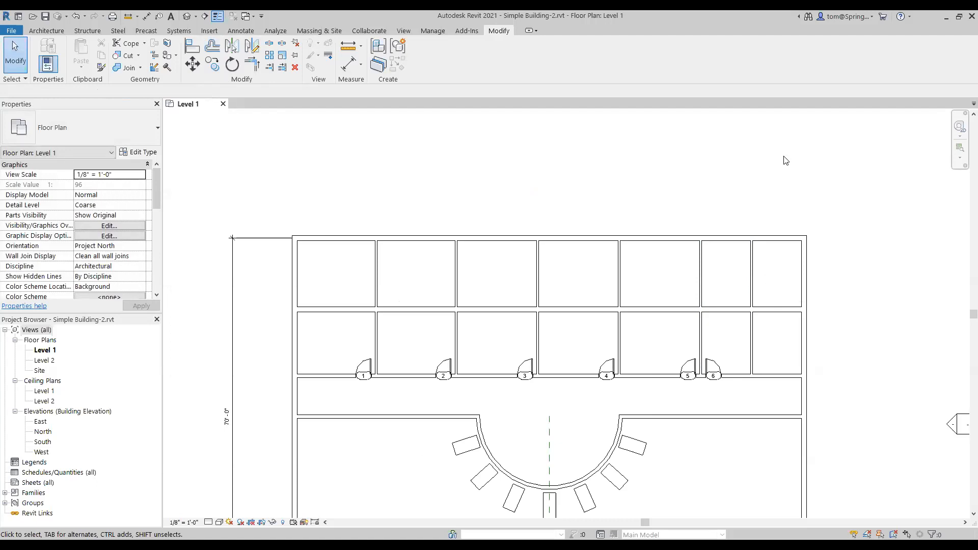
- Change the offset horizontal wall across the rooms to the type Interior - 3 1/8" Partition (1-hr)
{"action": "left_click", "coordinate": [584, 315]}
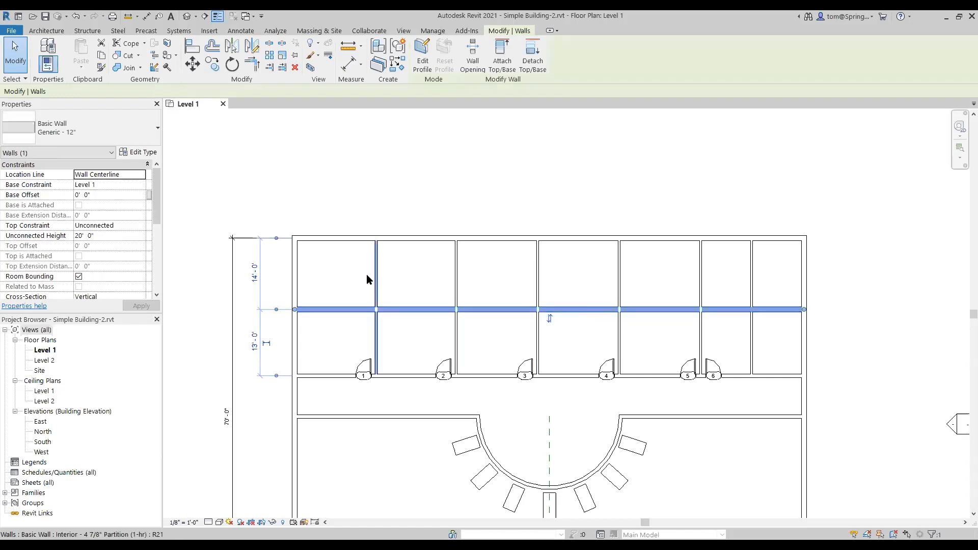
{"action": "left_click", "coordinate": [155, 129]}
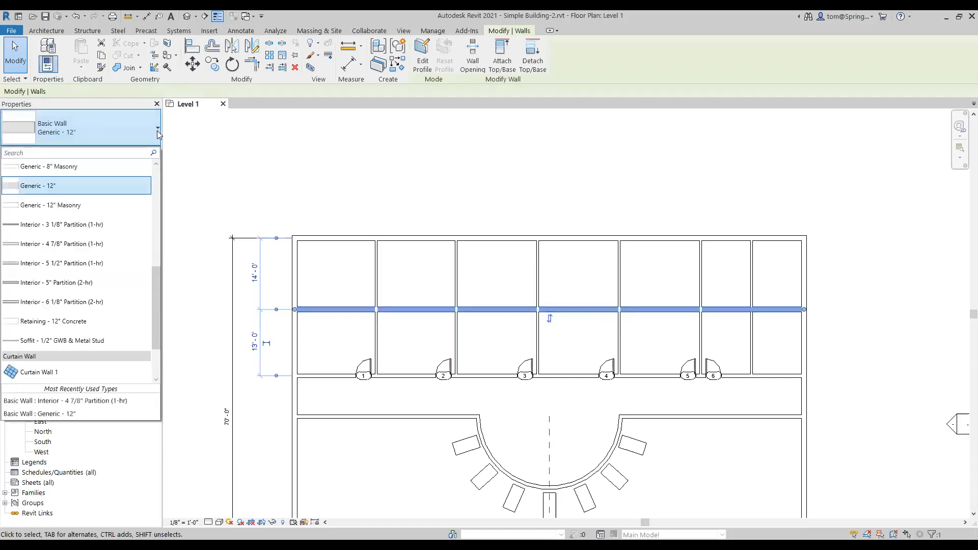
{"action": "left_click", "coordinate": [76, 225]}
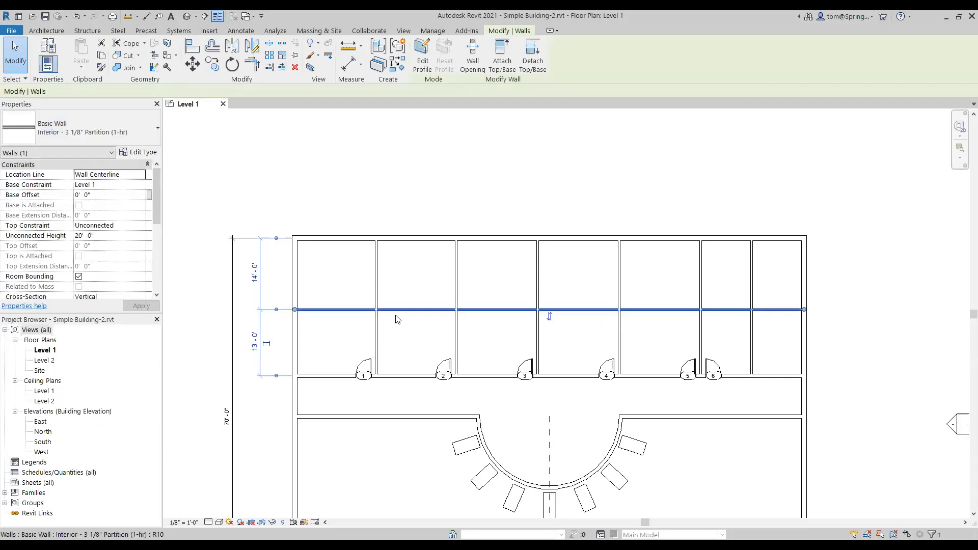
{"action": "left_click", "coordinate": [428, 328]}
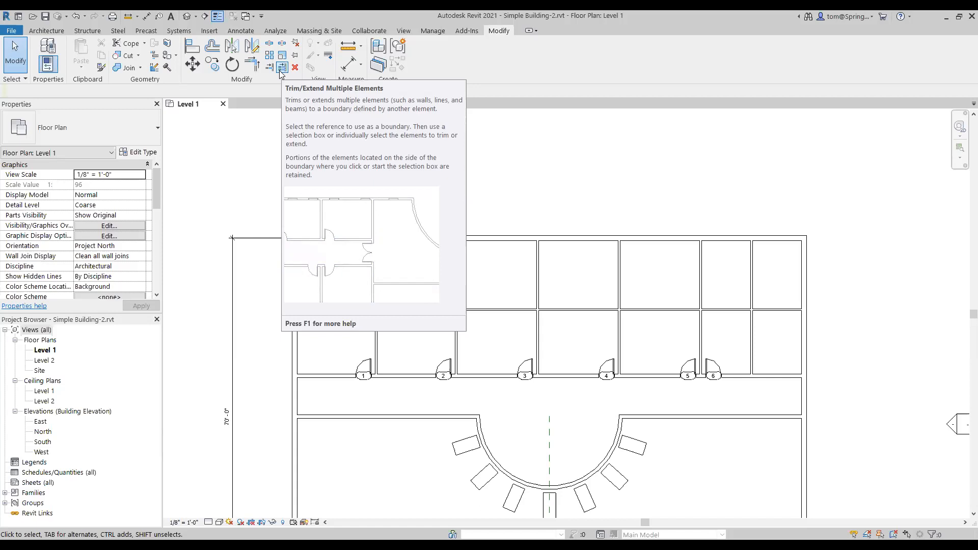
- Trim the vertical partitions beside doors 1, 3 and 5 to the horizontal room partition with Trim/Extend Multiple Elements, keeping their south portions
{"action": "left_click", "coordinate": [281, 73]}
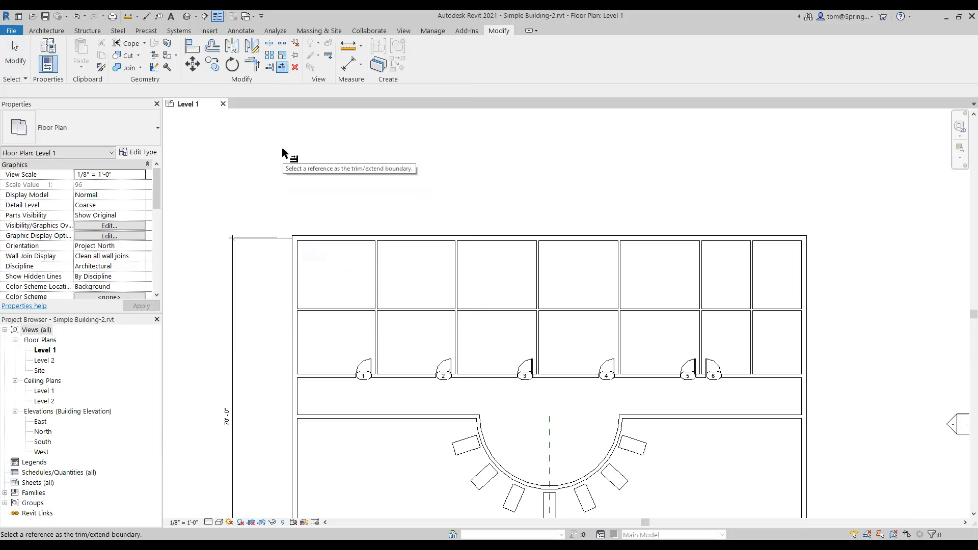
{"action": "left_click", "coordinate": [353, 309]}
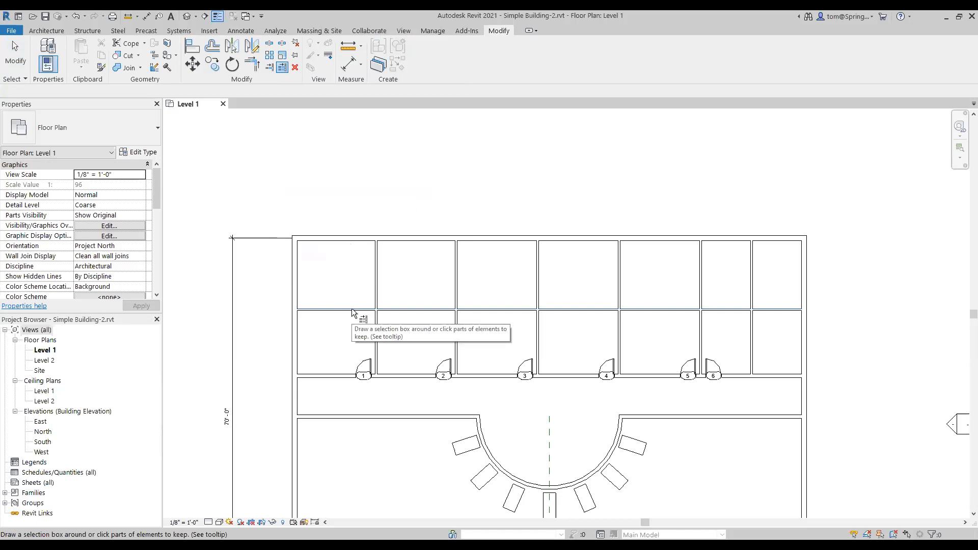
{"action": "left_click", "coordinate": [376, 332]}
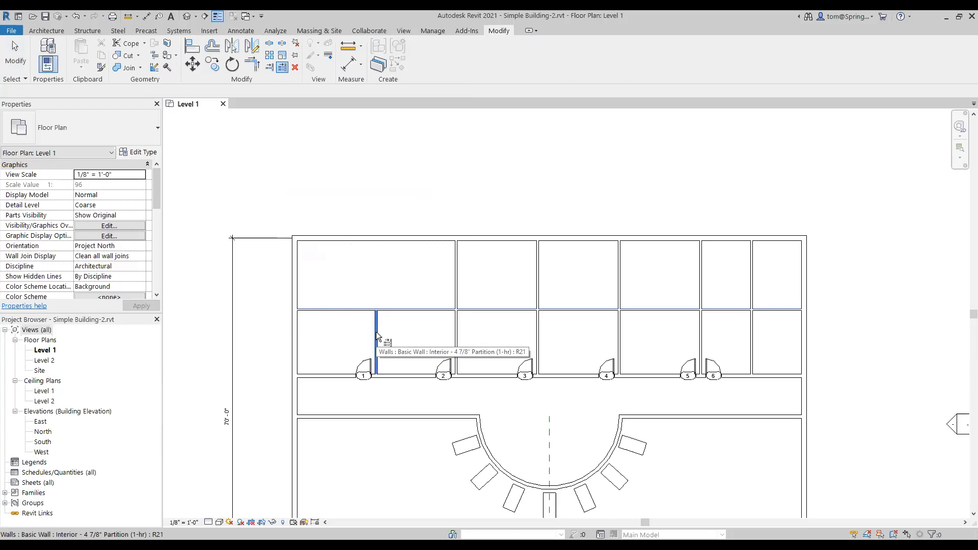
{"action": "left_click", "coordinate": [537, 332]}
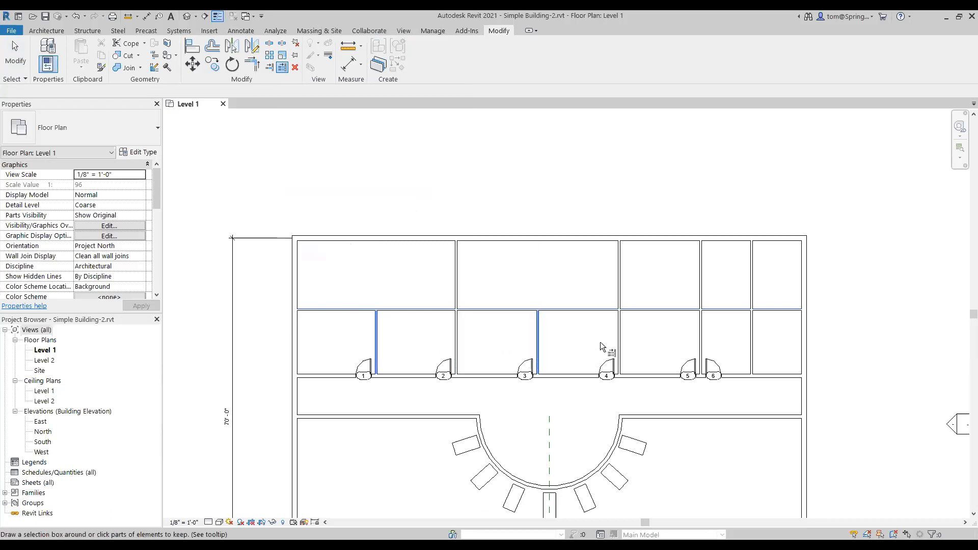
{"action": "left_click", "coordinate": [699, 337]}
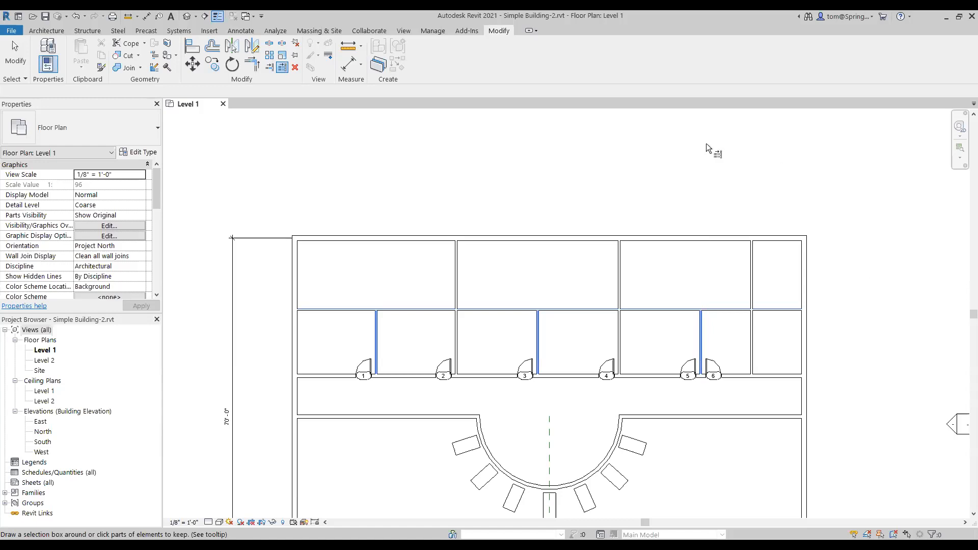
- Trim the horizontal partition and the vertical partition east of door 6 to a corner, keeping the west and north portions
{"action": "left_click", "coordinate": [257, 70]}
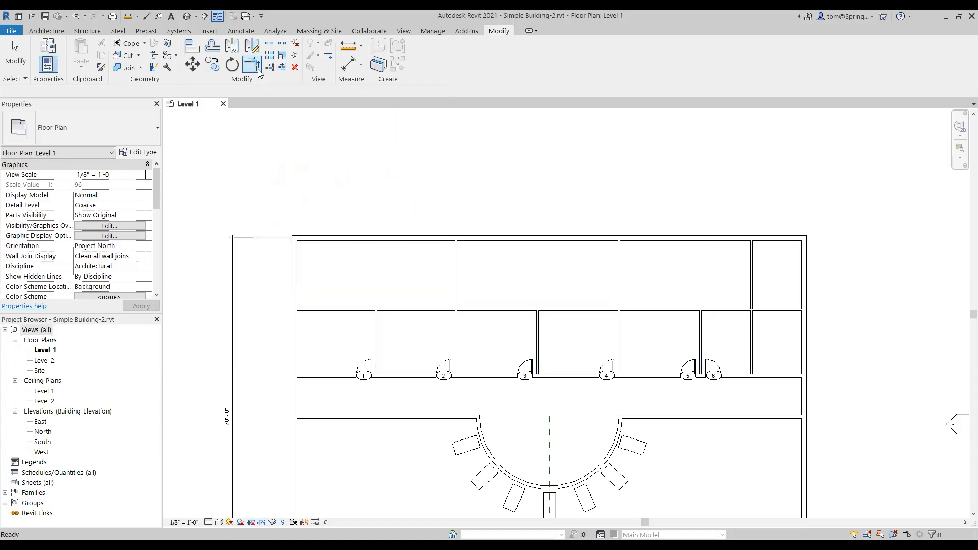
{"action": "left_click", "coordinate": [727, 306]}
{"action": "left_click", "coordinate": [754, 279]}
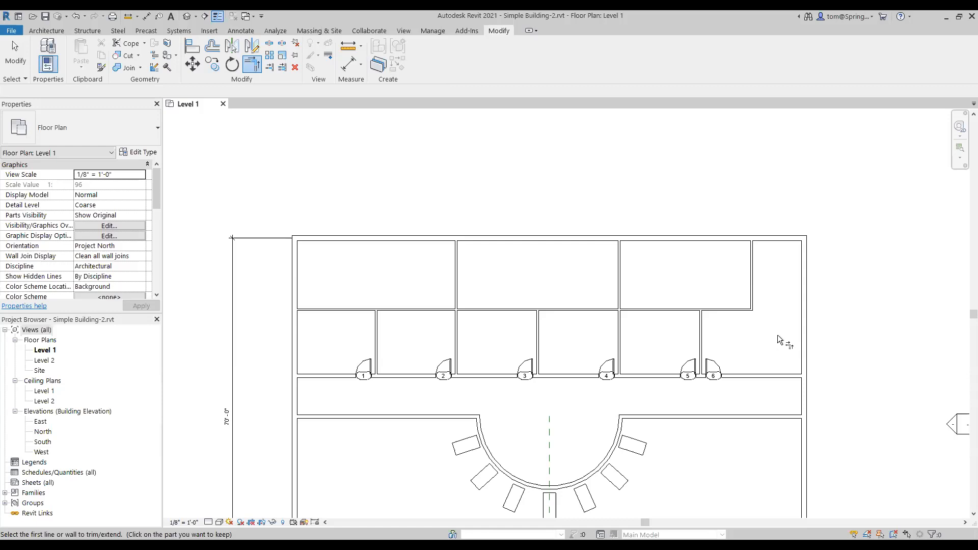
- Undo the corner trim and the three partition trims, and check the horizontal room partition by selecting it
{"action": "key", "text": "ctrl+z"}
{"action": "key", "text": "ctrl+z"}
{"action": "key", "text": "ctrl+z"}
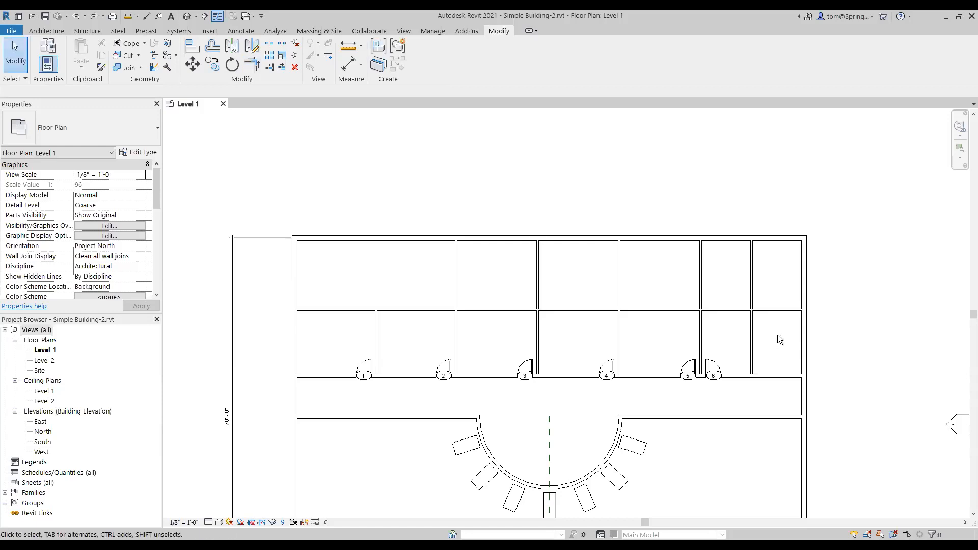
{"action": "key", "text": "ctrl+z"}
{"action": "left_click", "coordinate": [514, 310]}
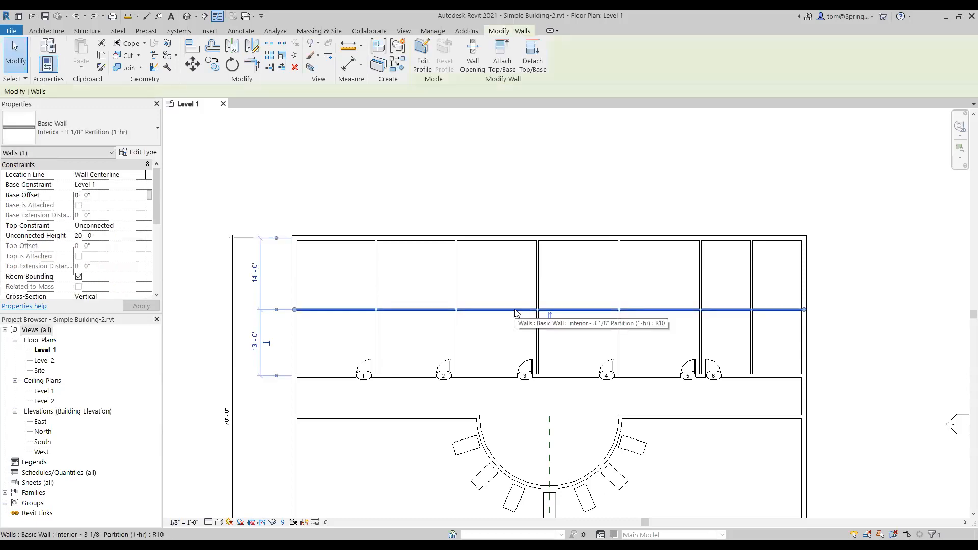
{"action": "left_click", "coordinate": [511, 325]}
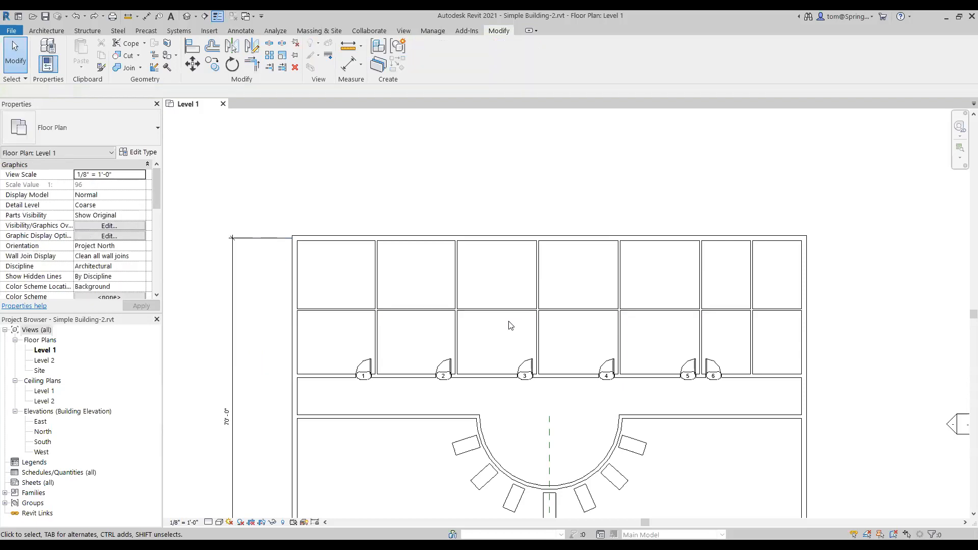
- Using the horizontal room partition as boundary, trim away the north portions of the vertical partitions beside doors 1, 3 and 5
{"action": "left_click", "coordinate": [282, 68]}
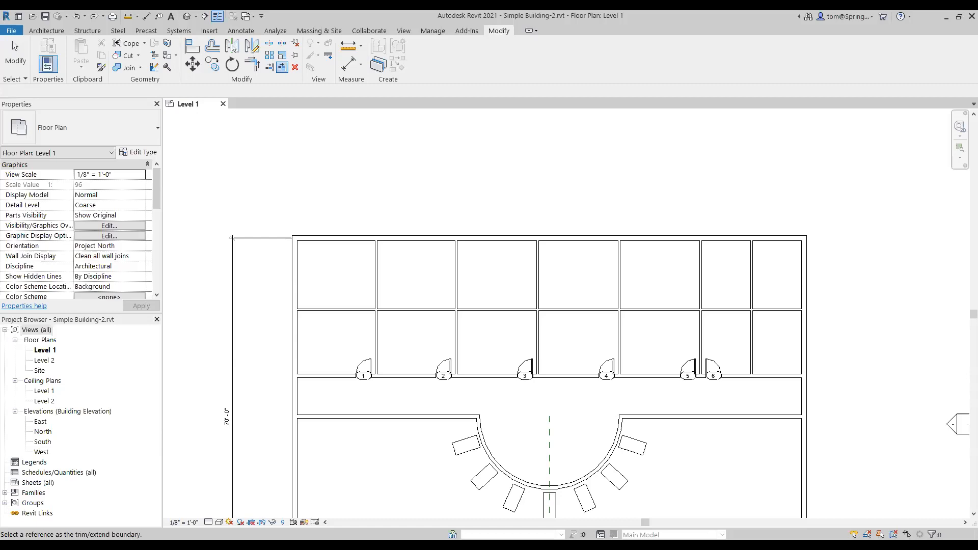
{"action": "left_click", "coordinate": [356, 307]}
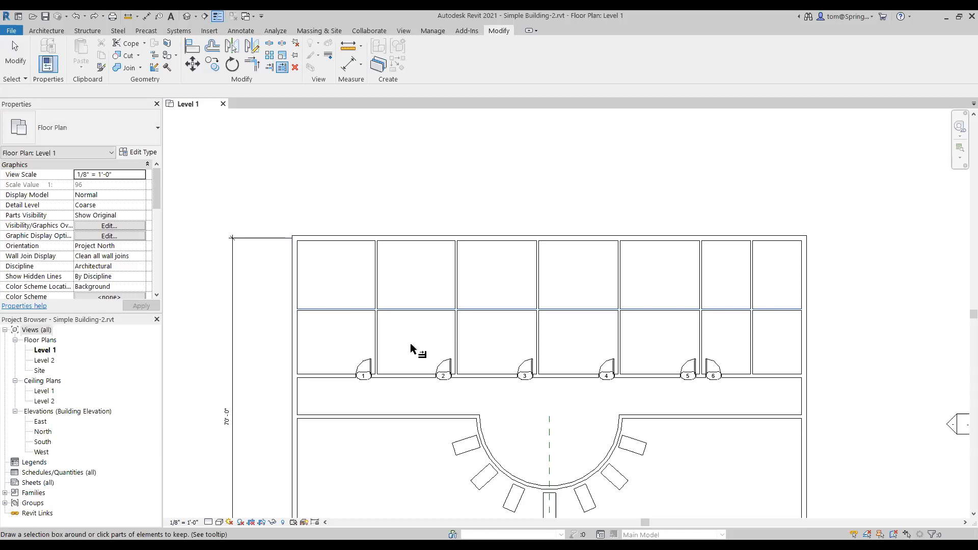
{"action": "left_click", "coordinate": [375, 339]}
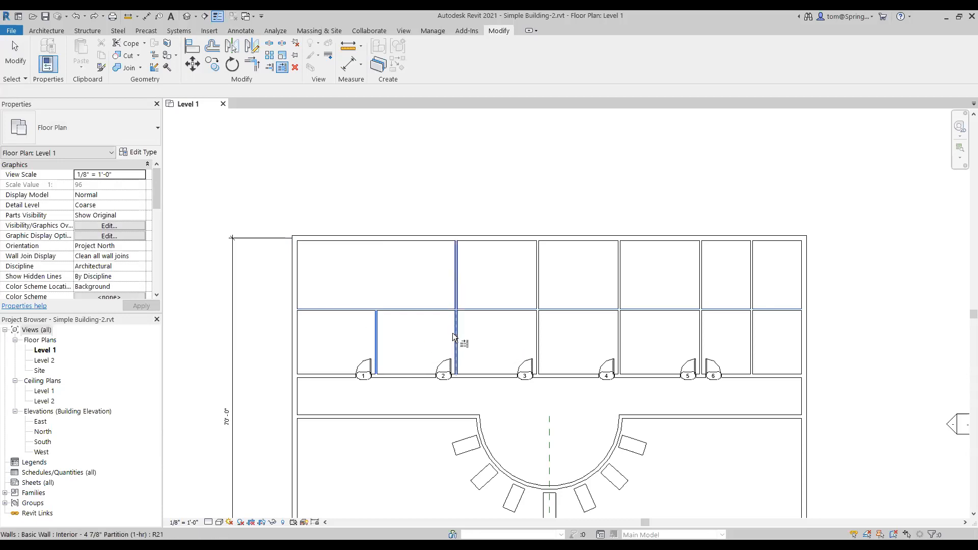
{"action": "left_click", "coordinate": [537, 327]}
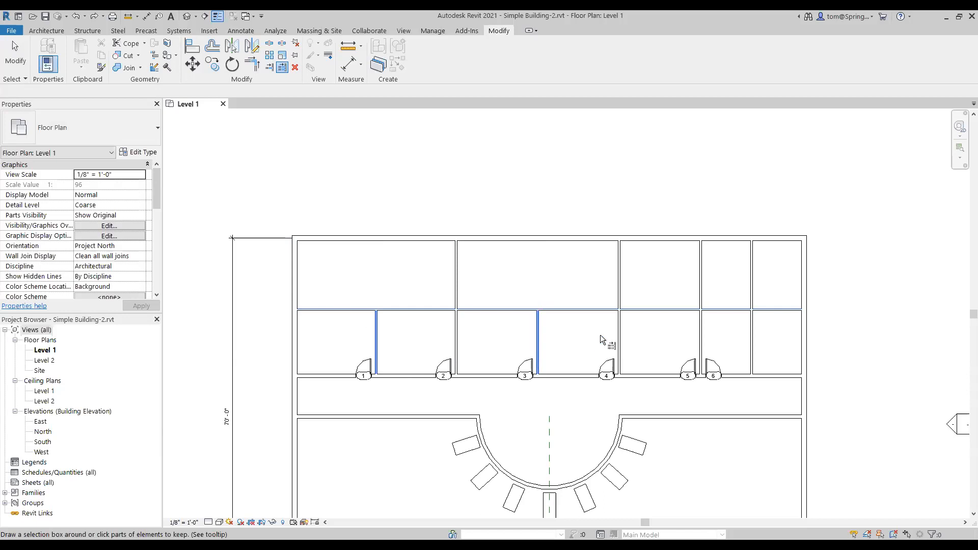
{"action": "left_click", "coordinate": [700, 338]}
{"action": "key", "text": "Escape"}
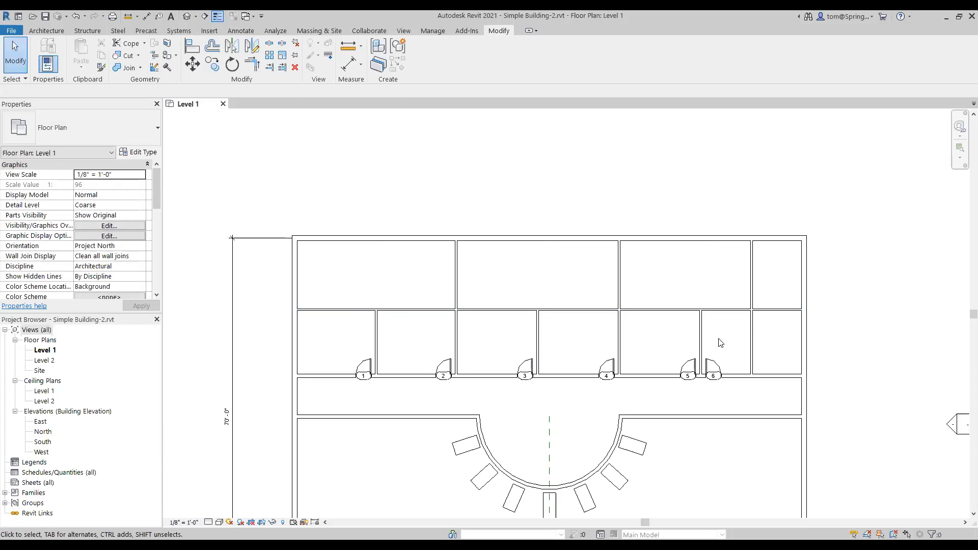
- Join the horizontal partition and the easternmost vertical partition in a corner with Trim/Extend to Corner, removing the segments east and south of it
{"action": "left_click", "coordinate": [252, 65]}
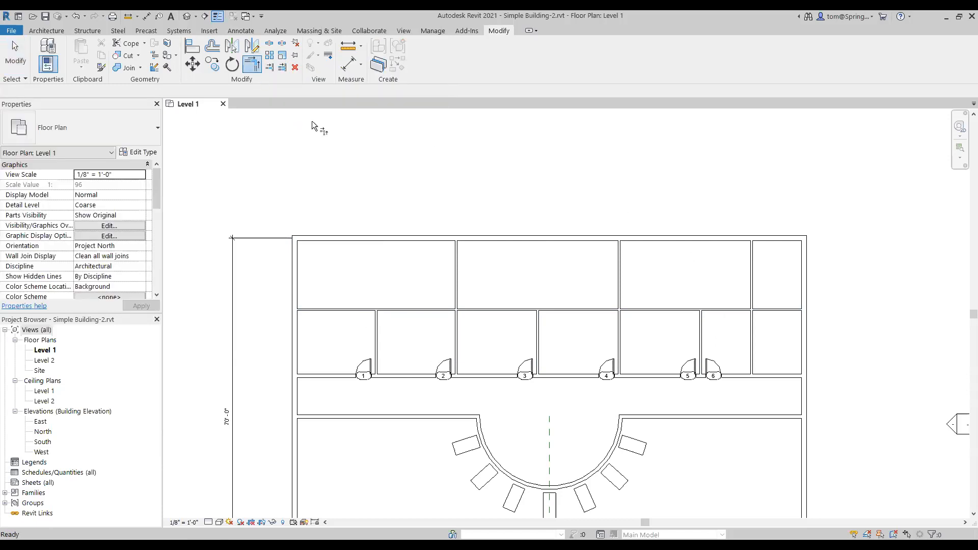
{"action": "left_click", "coordinate": [734, 310]}
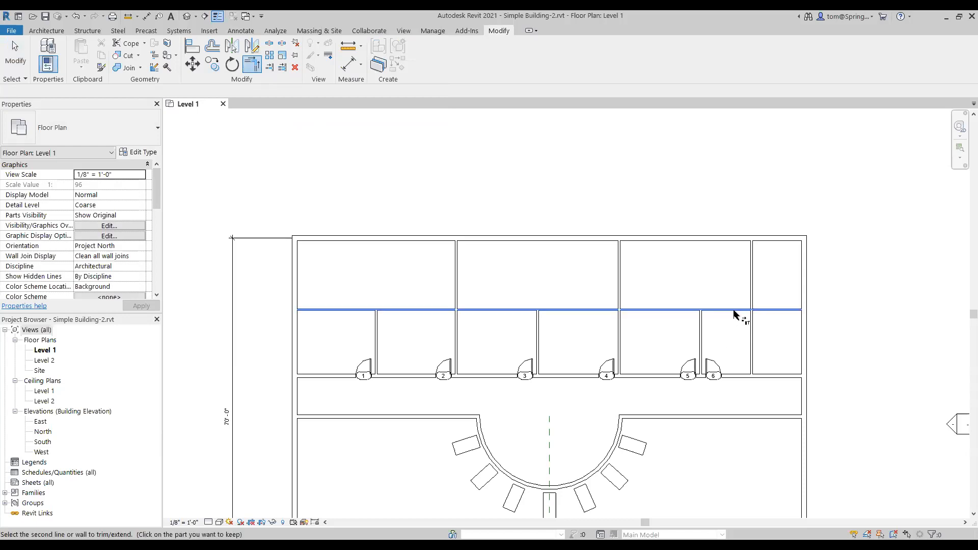
{"action": "left_click", "coordinate": [753, 289]}
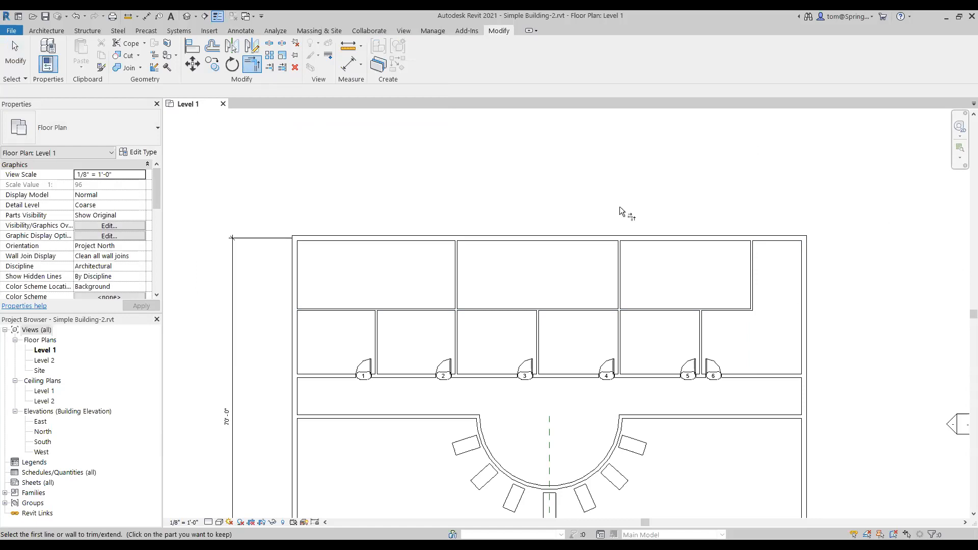
{"action": "key", "text": "Escape"}
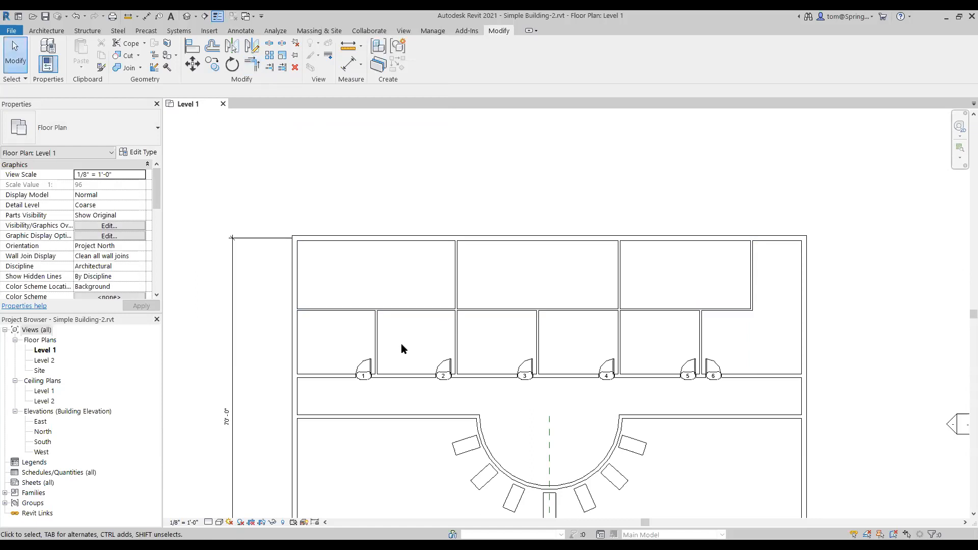
- Create doors similar to door 1 in the horizontal partition: one north of door 2, one north of door 4, and one just east of the partition beside door 4
{"action": "left_click", "coordinate": [364, 366]}
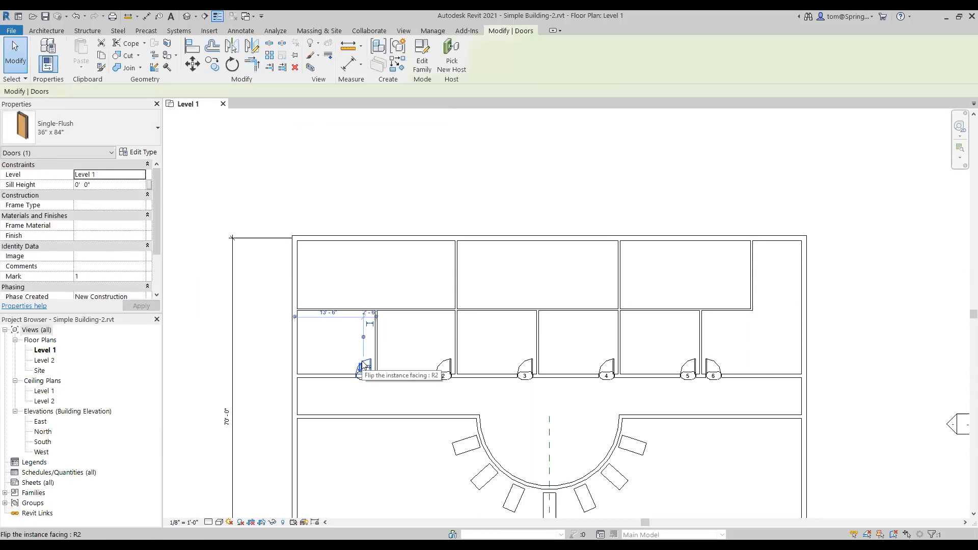
{"action": "right_click", "coordinate": [364, 367]}
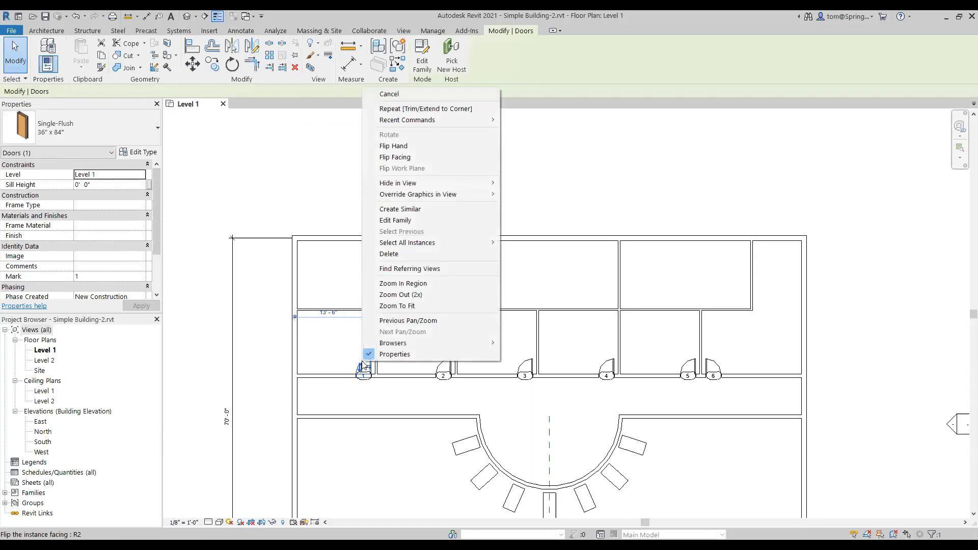
{"action": "left_click", "coordinate": [428, 210]}
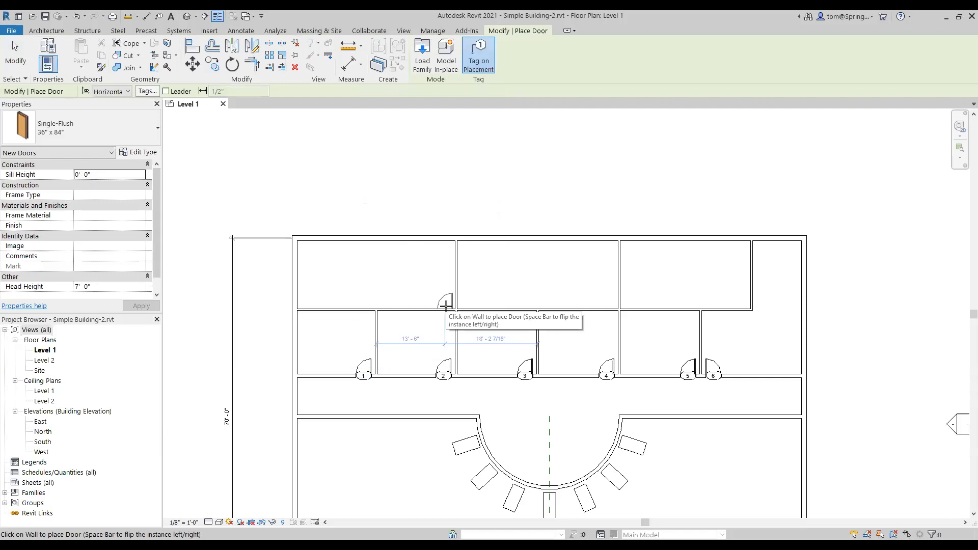
{"action": "left_click", "coordinate": [443, 285]}
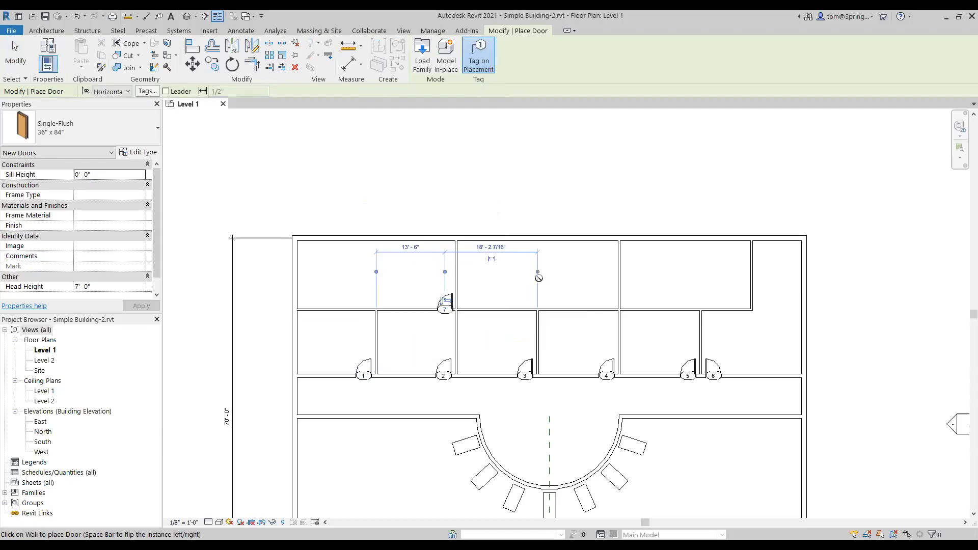
{"action": "left_click", "coordinate": [602, 305]}
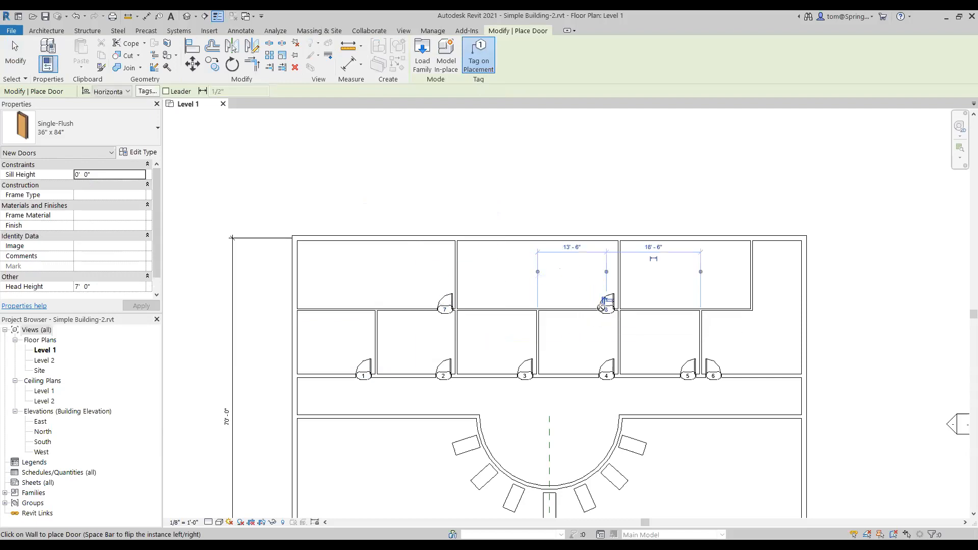
{"action": "left_click", "coordinate": [631, 307]}
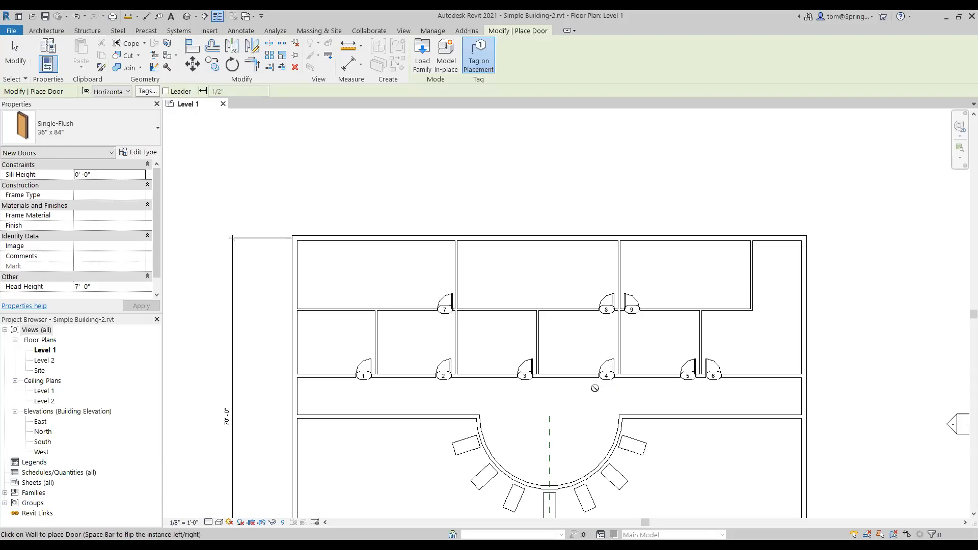
{"action": "key", "text": "Escape"}
{"action": "key", "text": "Escape"}
- Extend the north end of the vertical reference plane at the curved wall across the corridor into the middle north room
{"action": "scroll", "coordinate": [590, 419], "scroll_direction": "up", "scroll_amount": 2}
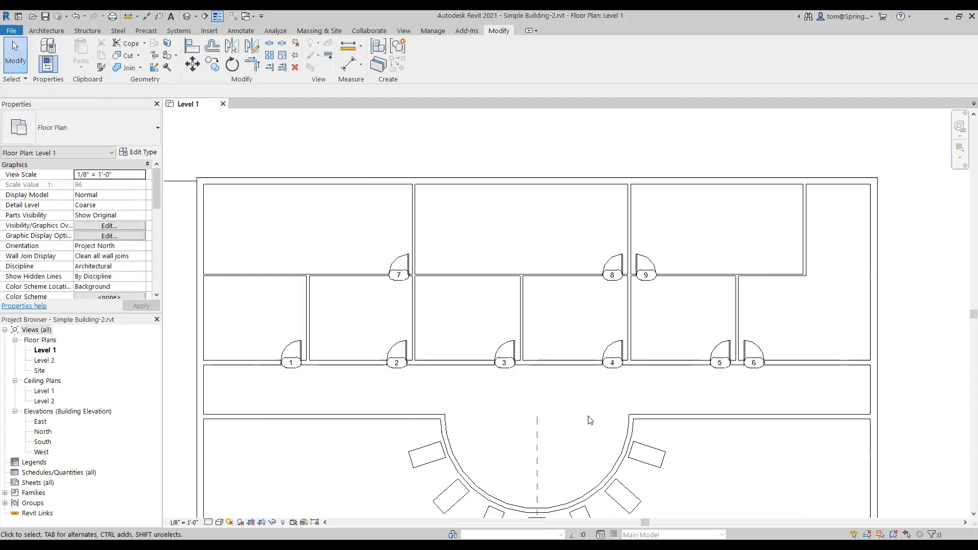
{"action": "middle_click_drag", "start_coordinate": [584, 426], "coordinate": [617, 353]}
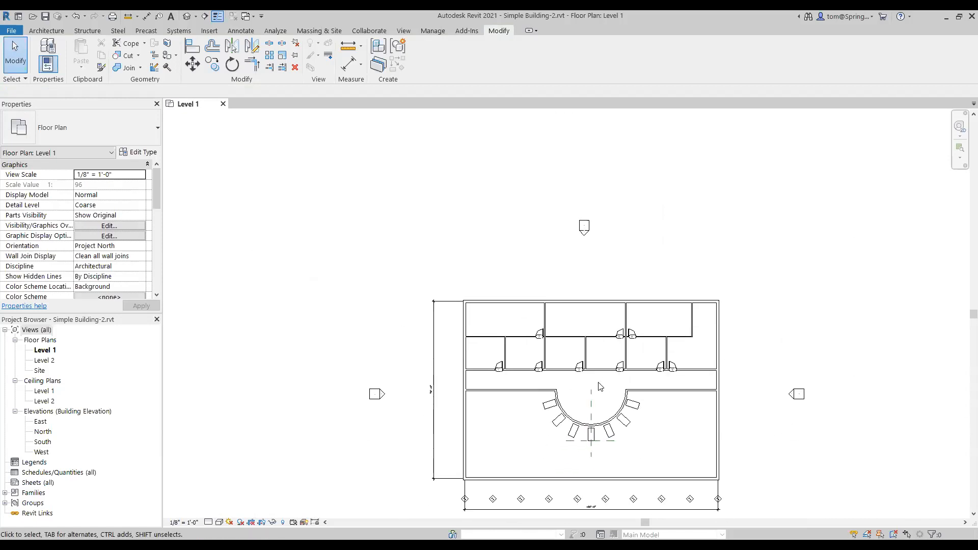
{"action": "left_click", "coordinate": [609, 390]}
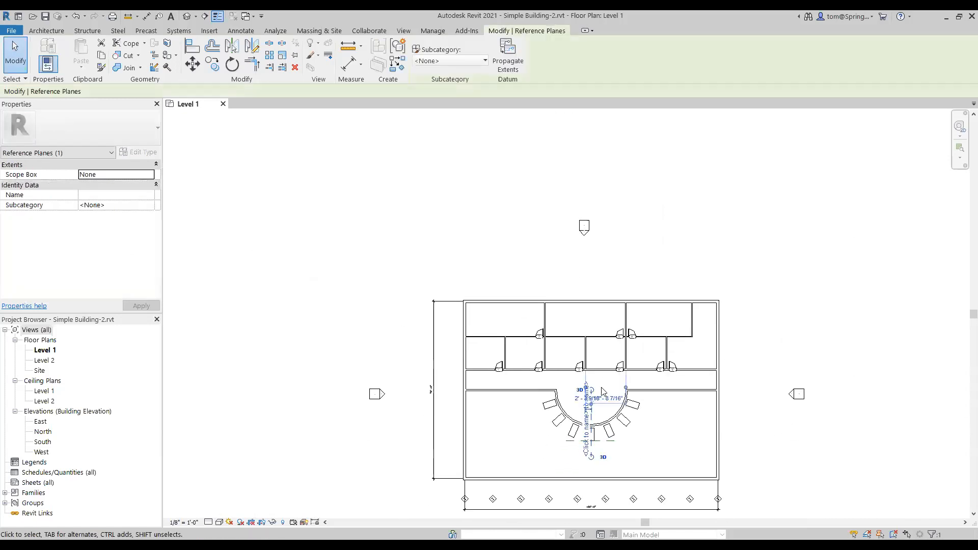
{"action": "scroll", "coordinate": [606, 392], "scroll_direction": "up", "scroll_amount": 3}
{"action": "scroll", "coordinate": [599, 396], "scroll_direction": "up", "scroll_amount": 2}
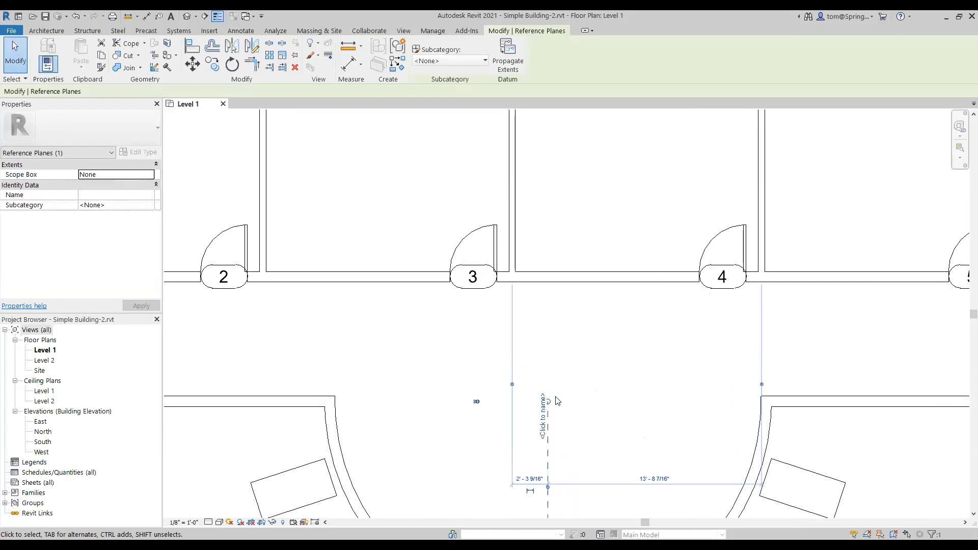
{"action": "scroll", "coordinate": [560, 406], "scroll_direction": "down", "scroll_amount": 3}
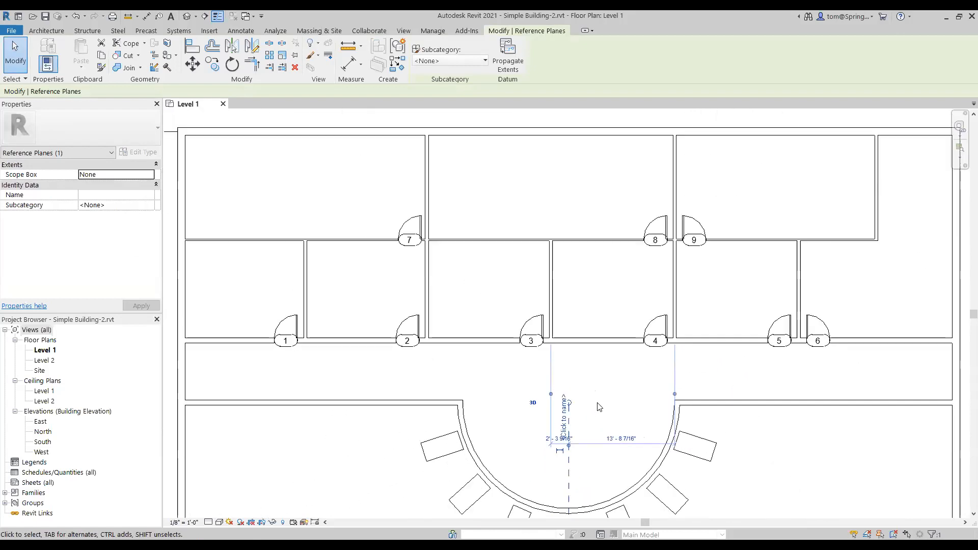
{"action": "key", "text": "Escape"}
{"action": "scroll", "coordinate": [566, 444], "scroll_direction": "up", "scroll_amount": 5}
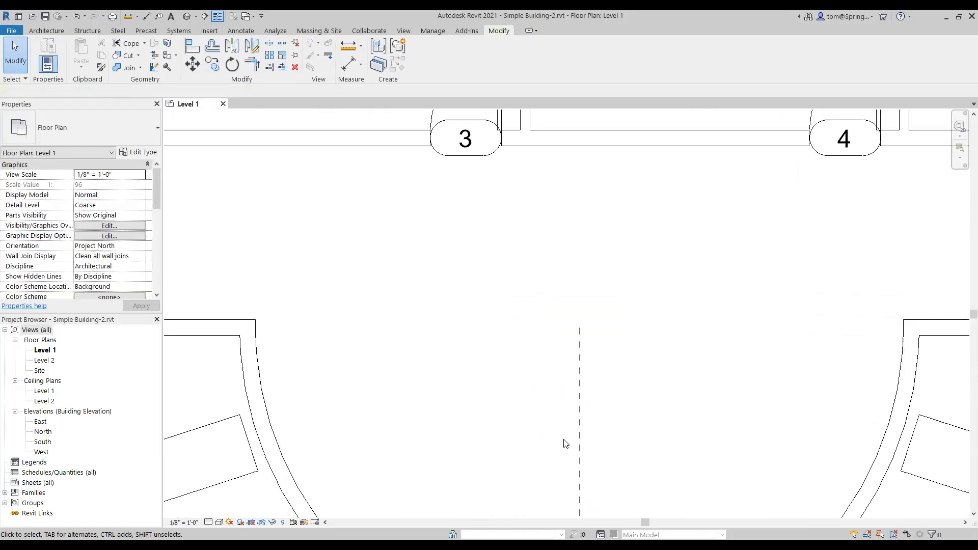
{"action": "scroll", "coordinate": [611, 404], "scroll_direction": "down", "scroll_amount": 5}
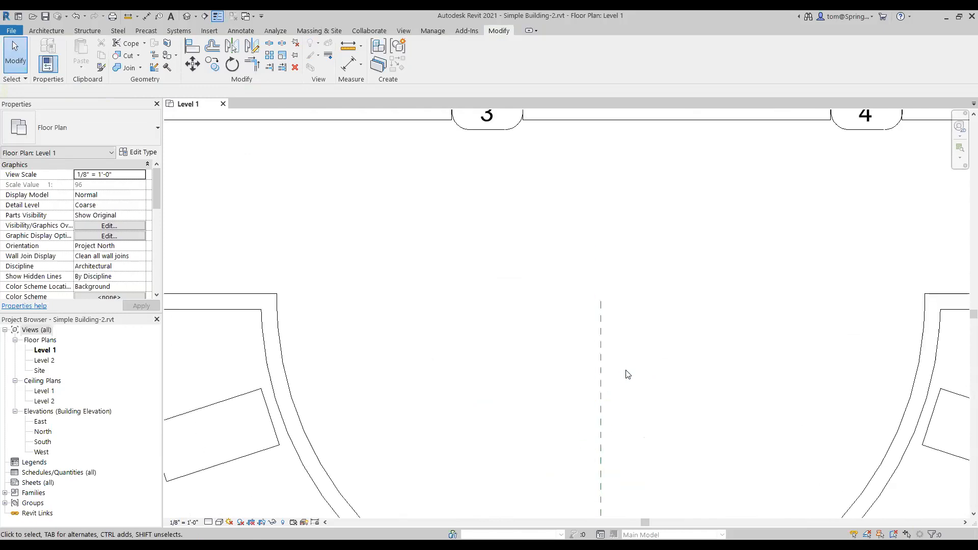
{"action": "left_click", "coordinate": [641, 379]}
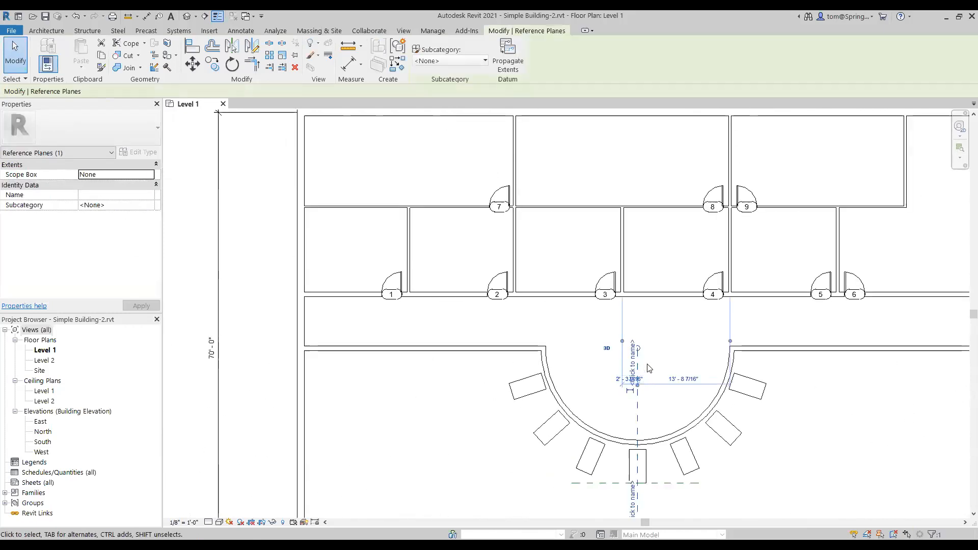
{"action": "left_click_drag", "start_coordinate": [638, 349], "coordinate": [637, 165]}
{"action": "left_click", "coordinate": [666, 163]}
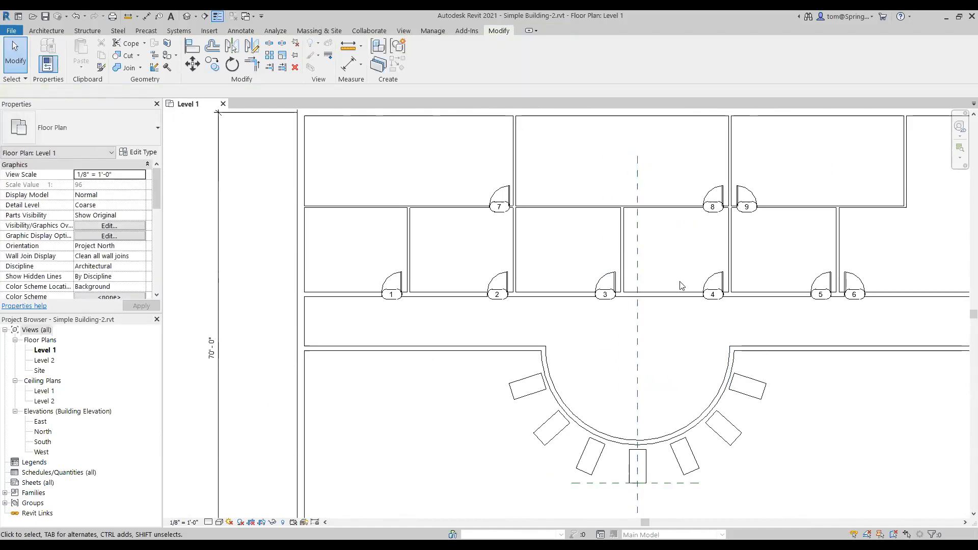
{"action": "scroll", "coordinate": [681, 283], "scroll_direction": "down", "scroll_amount": 2}
{"action": "middle_click_drag", "start_coordinate": [672, 306], "coordinate": [626, 401]}
{"action": "scroll", "coordinate": [626, 401], "scroll_direction": "up", "scroll_amount": 4}
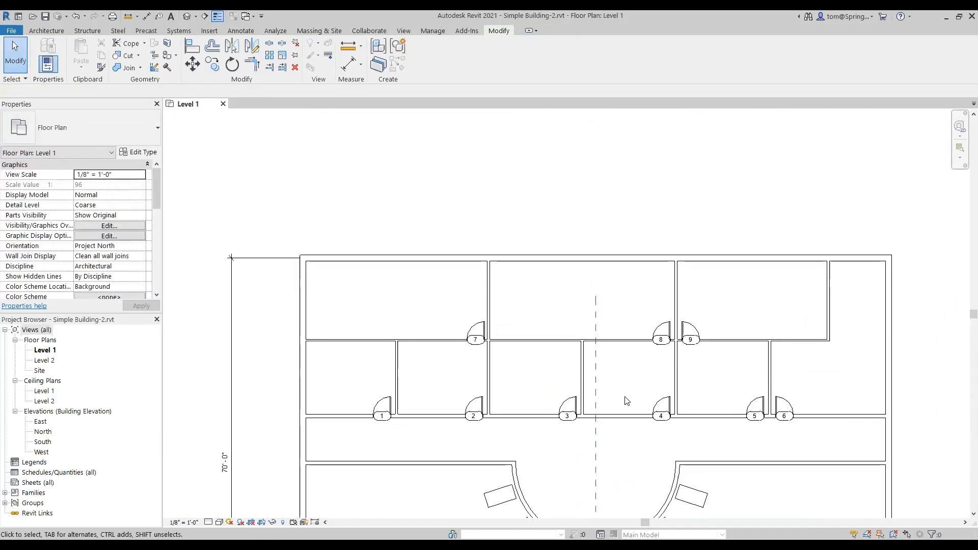
- Align the centerline of the vertical partition between doors 3 and 4 with the central vertical reference plane
{"action": "scroll", "coordinate": [627, 401], "scroll_direction": "up", "scroll_amount": 1}
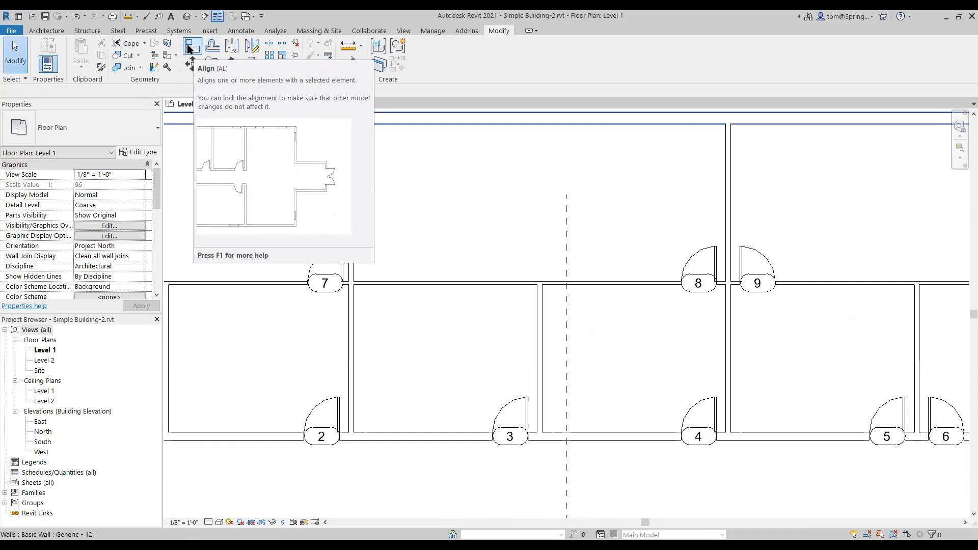
{"action": "left_click", "coordinate": [189, 48]}
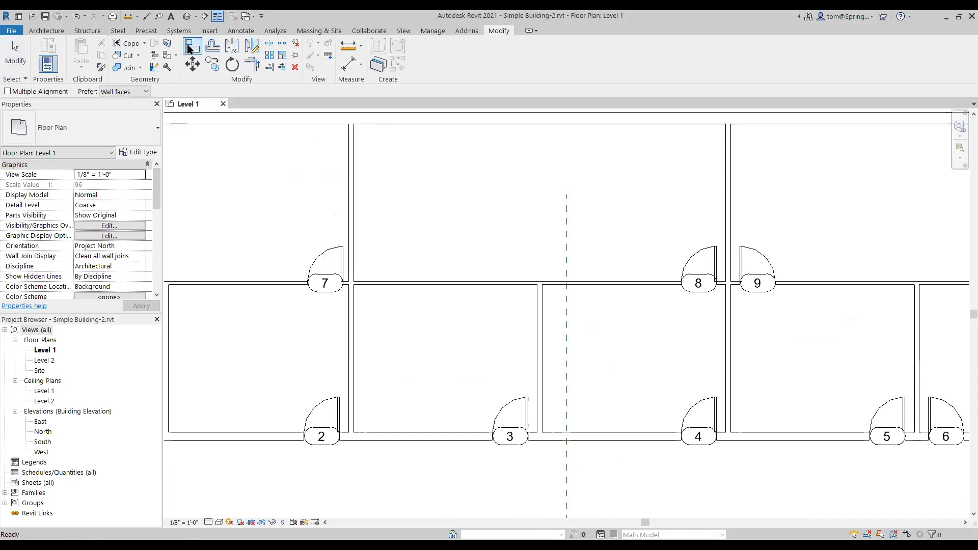
{"action": "left_click", "coordinate": [567, 341]}
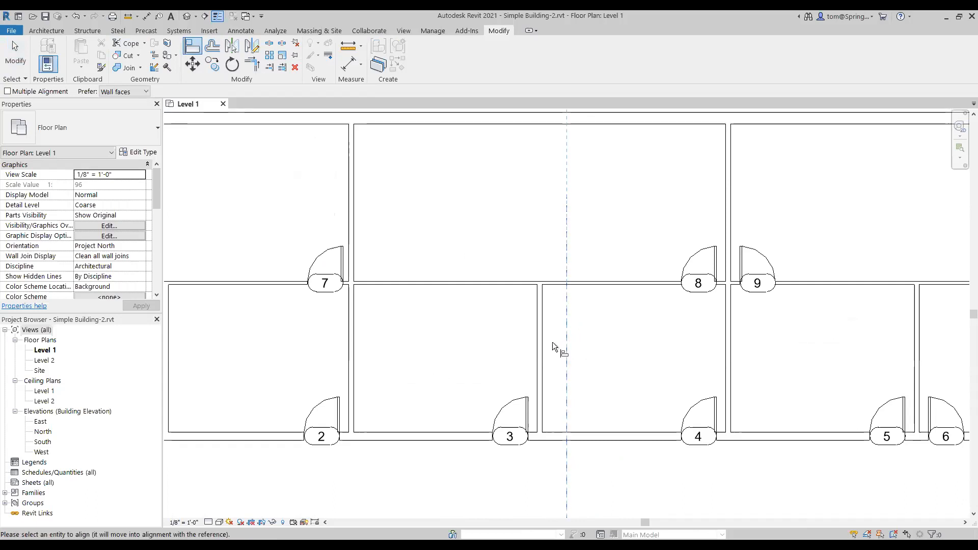
{"action": "scroll", "coordinate": [539, 353], "scroll_direction": "up", "scroll_amount": 2}
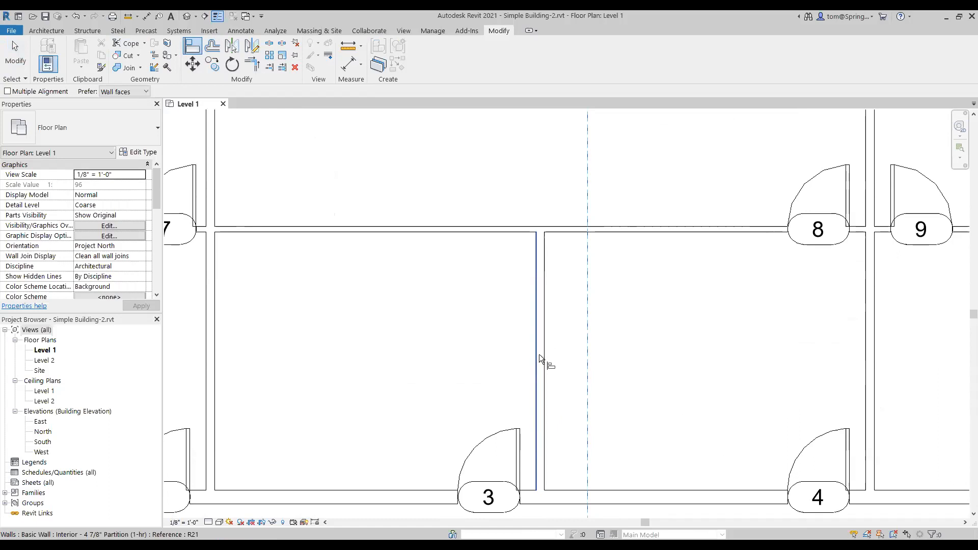
{"action": "left_click", "coordinate": [540, 493]}
{"action": "left_click", "coordinate": [540, 494]}
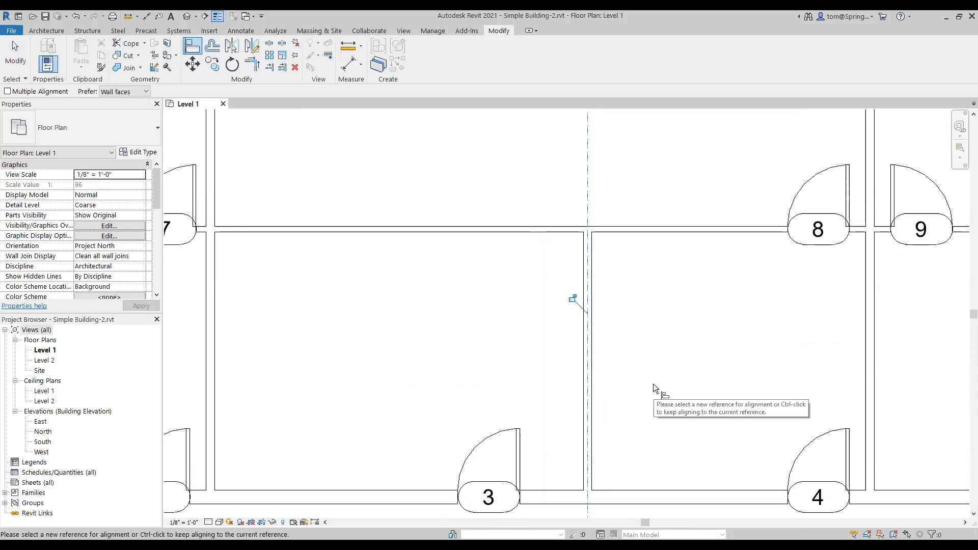
{"action": "scroll", "coordinate": [652, 393], "scroll_direction": "down", "scroll_amount": 2}
{"action": "scroll", "coordinate": [652, 393], "scroll_direction": "down", "scroll_amount": 4}
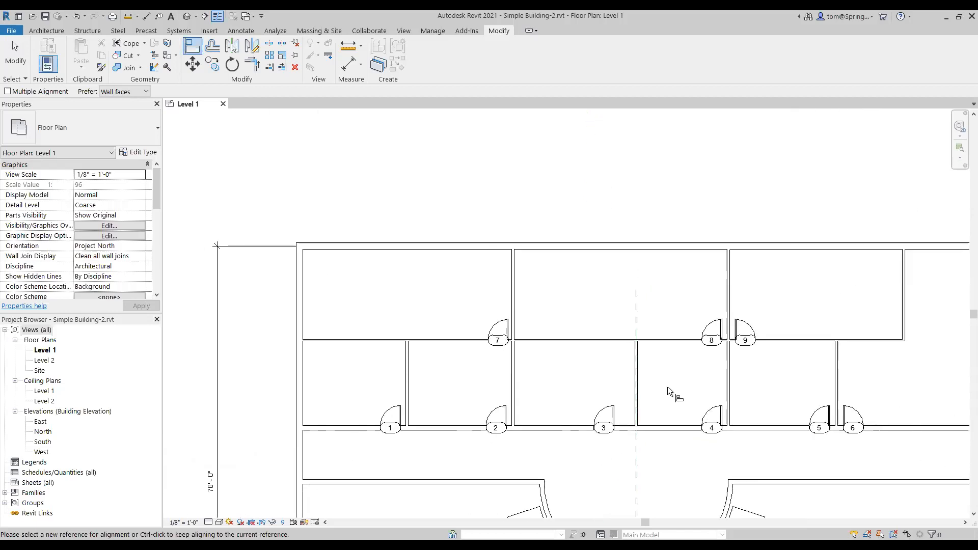
{"action": "middle_click_drag", "start_coordinate": [661, 387], "coordinate": [587, 310]}
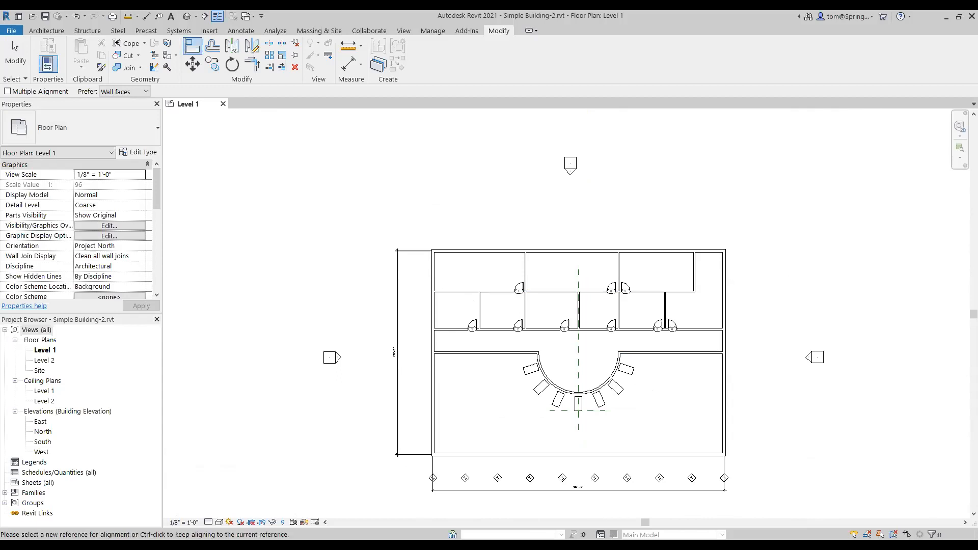
- Save the Simple Building-2 project and close it
{"action": "left_click", "coordinate": [45, 16]}
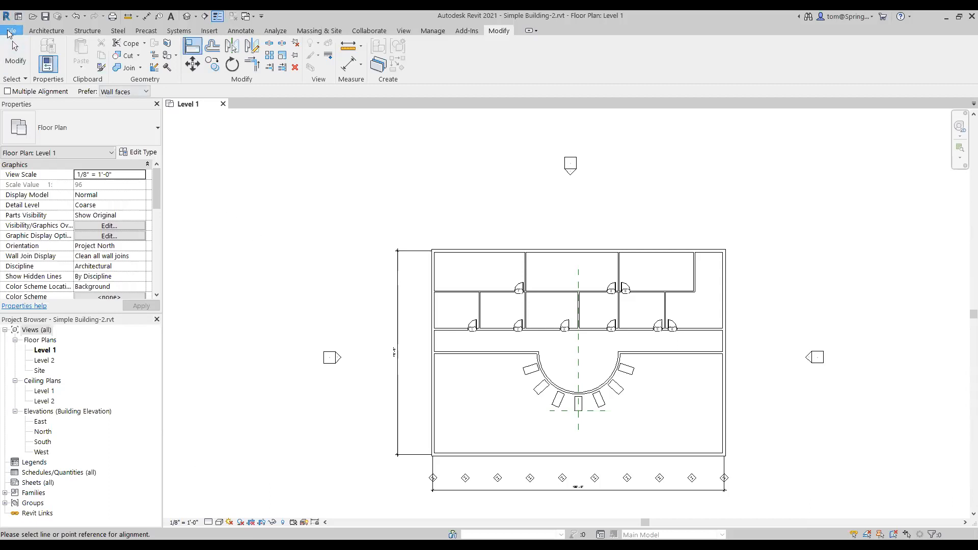
{"action": "left_click", "coordinate": [11, 31]}
{"action": "left_click", "coordinate": [48, 232]}
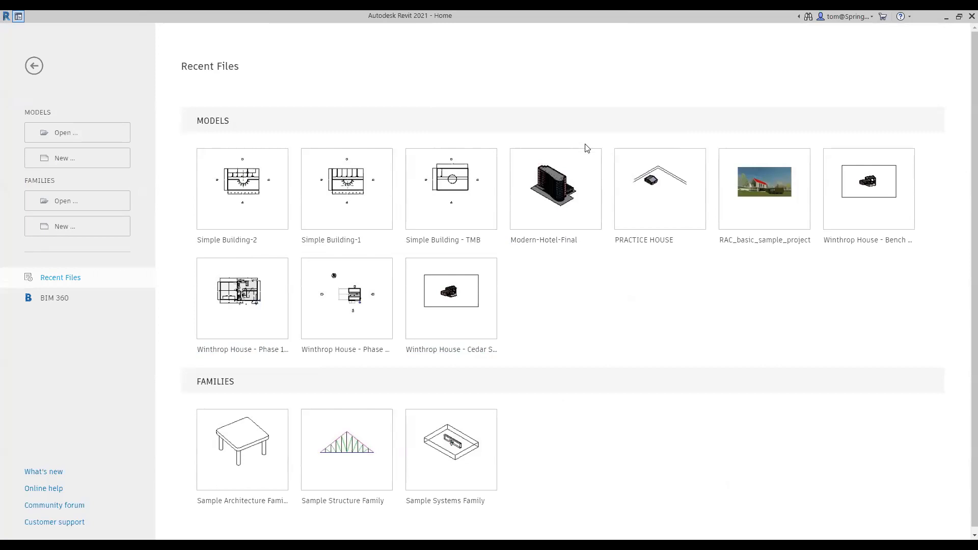
- Switch to the Blackboard course in Chrome and download REVIT FLOOR PLAN 1 TEMPLATE from the Revit Floor Plan 1 - Weeks 9 & 10 section
{"action": "key", "text": "alt+Tab"}
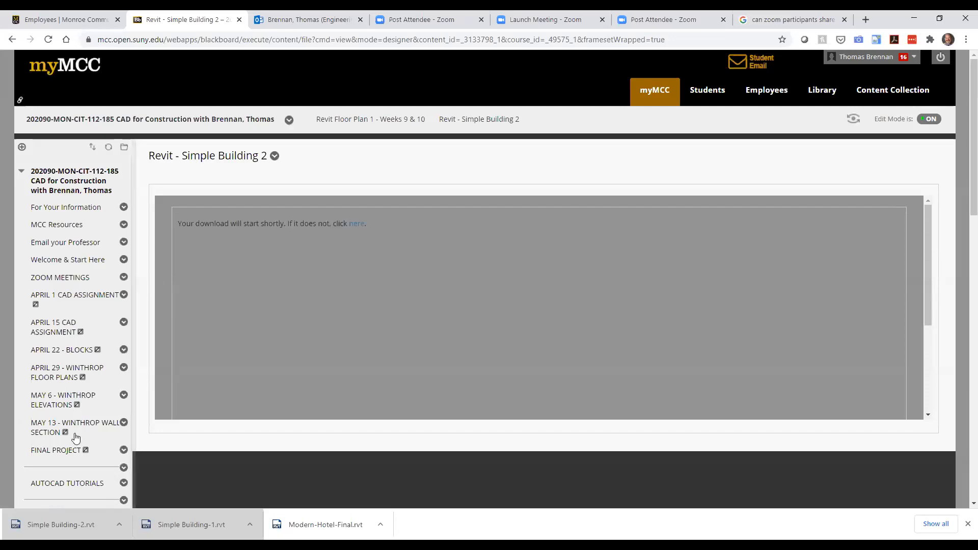
{"action": "scroll", "coordinate": [76, 436], "scroll_direction": "down", "scroll_amount": 4}
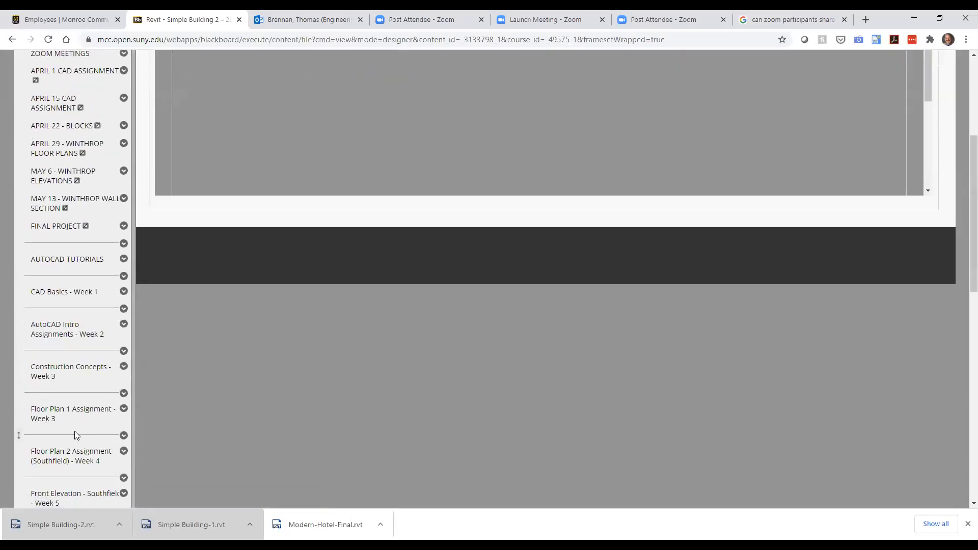
{"action": "scroll", "coordinate": [74, 434], "scroll_direction": "down", "scroll_amount": 4}
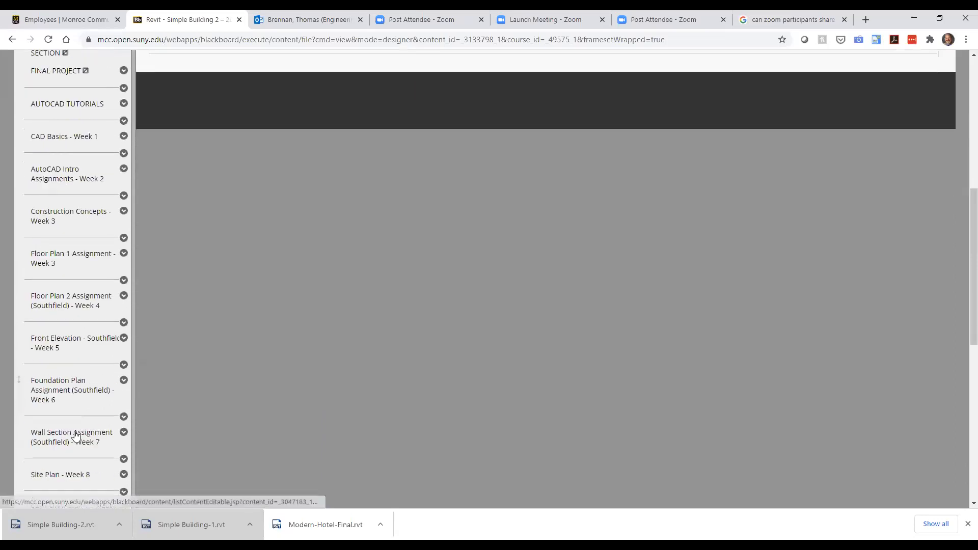
{"action": "scroll", "coordinate": [76, 436], "scroll_direction": "down", "scroll_amount": 1}
{"action": "left_click", "coordinate": [65, 385]}
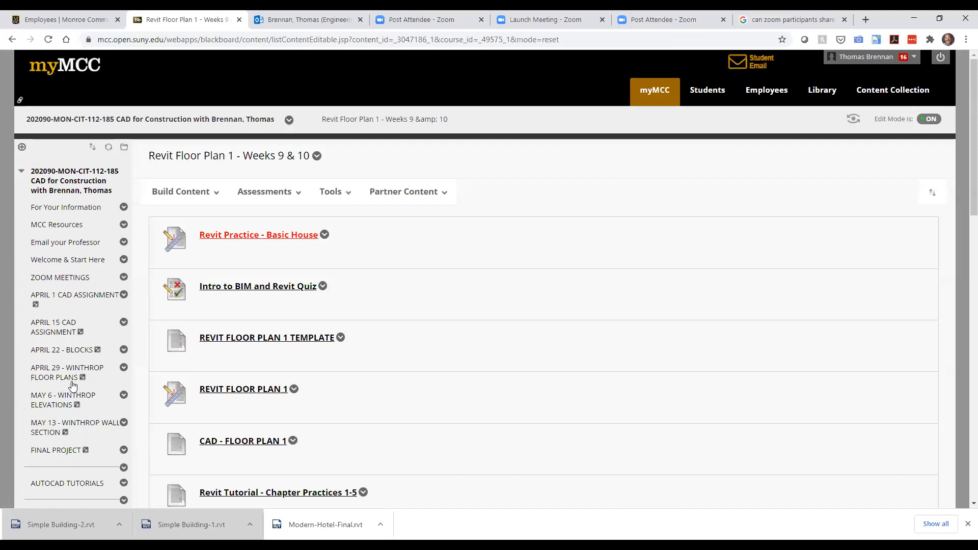
{"action": "scroll", "coordinate": [388, 295], "scroll_direction": "down", "scroll_amount": 2}
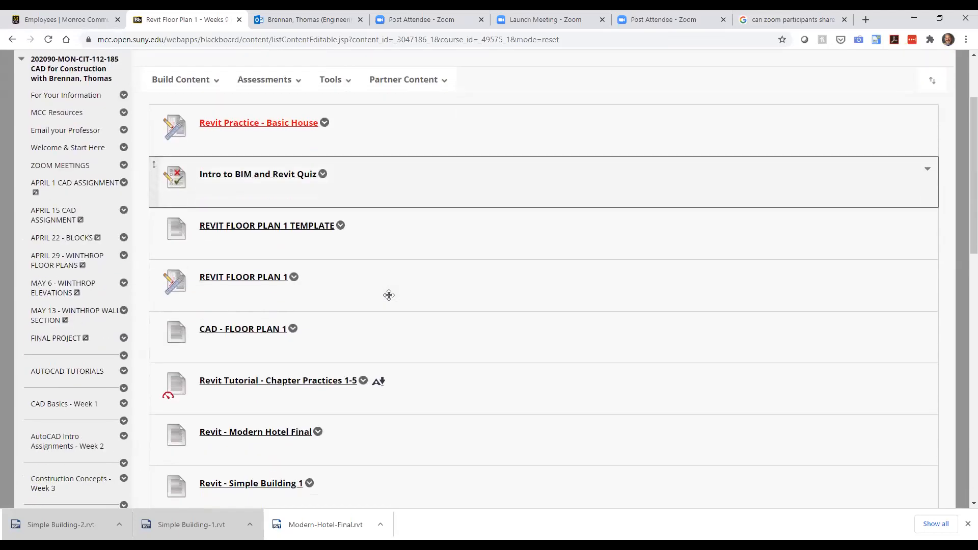
{"action": "left_click", "coordinate": [293, 227]}
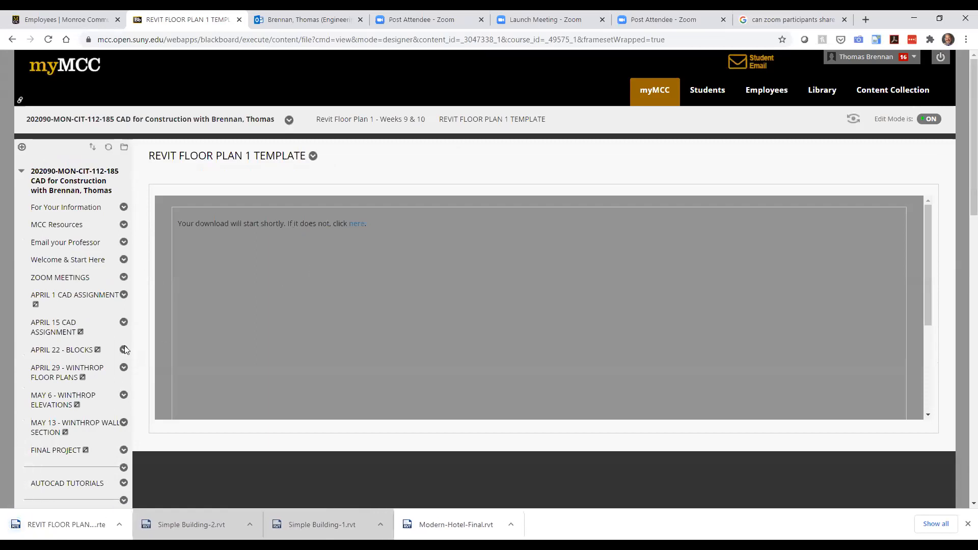
- Return to the Revit Floor Plan 1 - Weeks 9 & 10 section and download the CAD - FLOOR PLAN 1 drawing
{"action": "scroll", "coordinate": [93, 375], "scroll_direction": "down", "scroll_amount": 5}
{"action": "scroll", "coordinate": [57, 432], "scroll_direction": "down", "scroll_amount": 3}
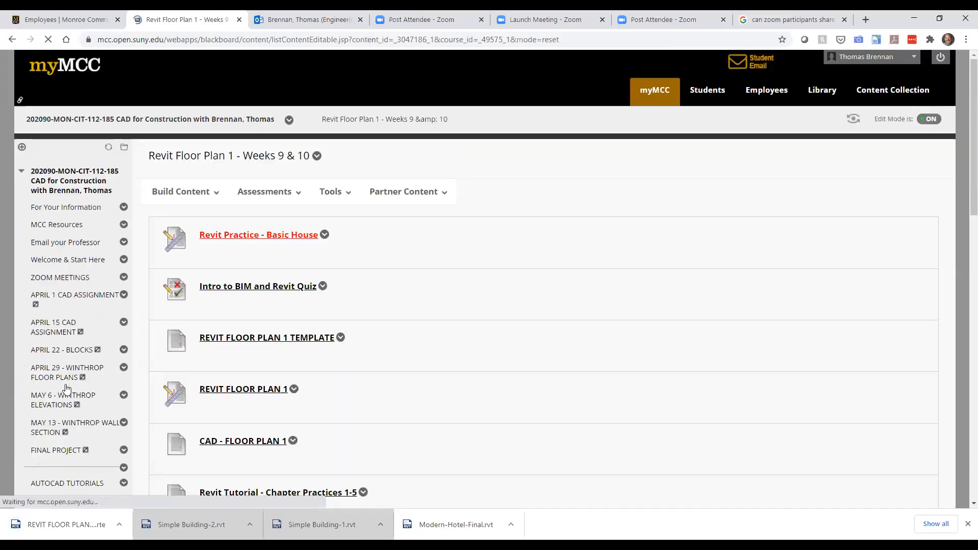
{"action": "scroll", "coordinate": [362, 360], "scroll_direction": "down", "scroll_amount": 3}
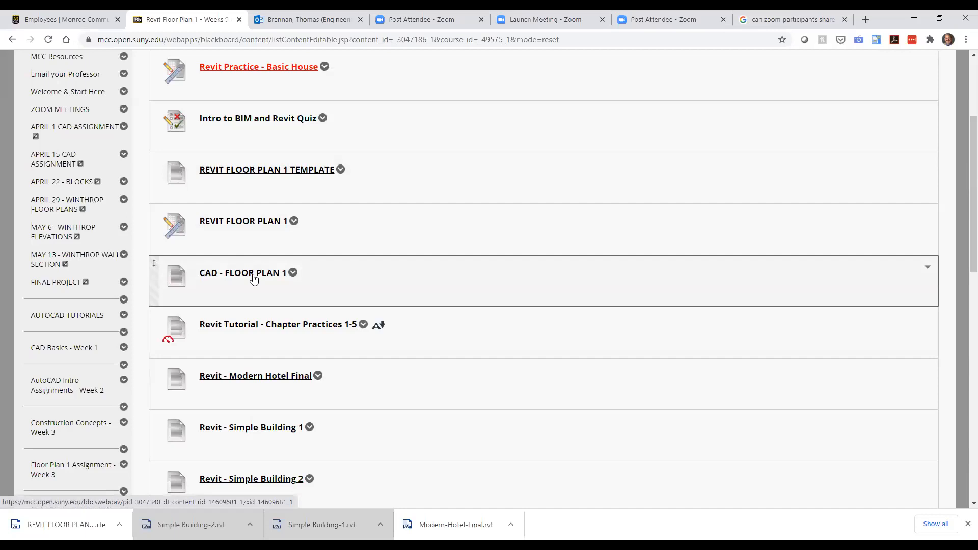
{"action": "left_click", "coordinate": [254, 275]}
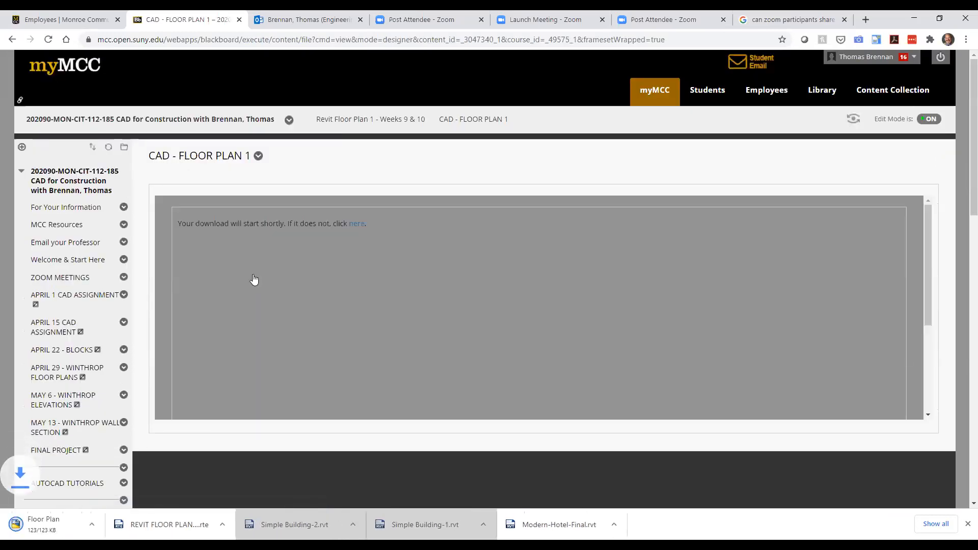
- Reopen the Revit Floor Plan 1 - Weeks 9 & 10 section and review its list of assignments, templates and practice files
{"action": "scroll", "coordinate": [94, 430], "scroll_direction": "down", "scroll_amount": 3}
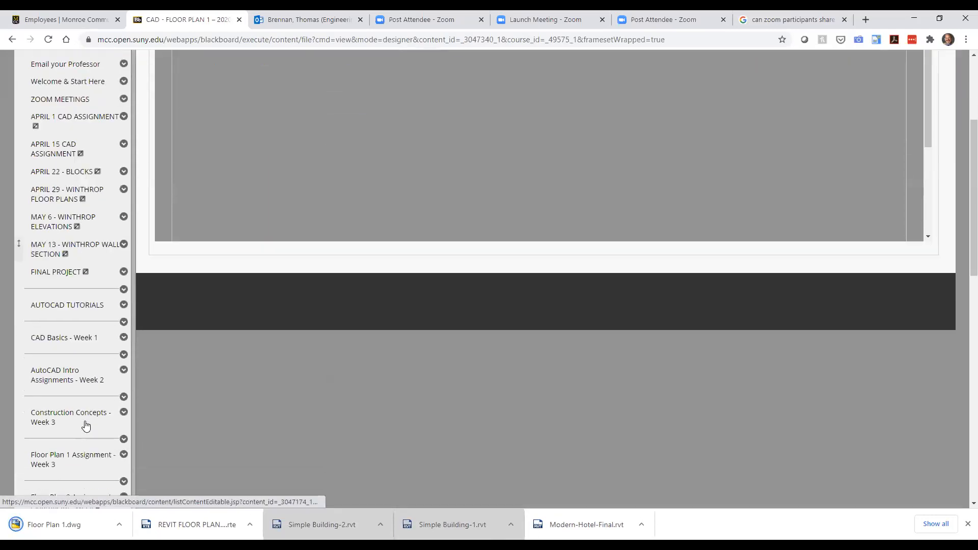
{"action": "scroll", "coordinate": [85, 426], "scroll_direction": "down", "scroll_amount": 6}
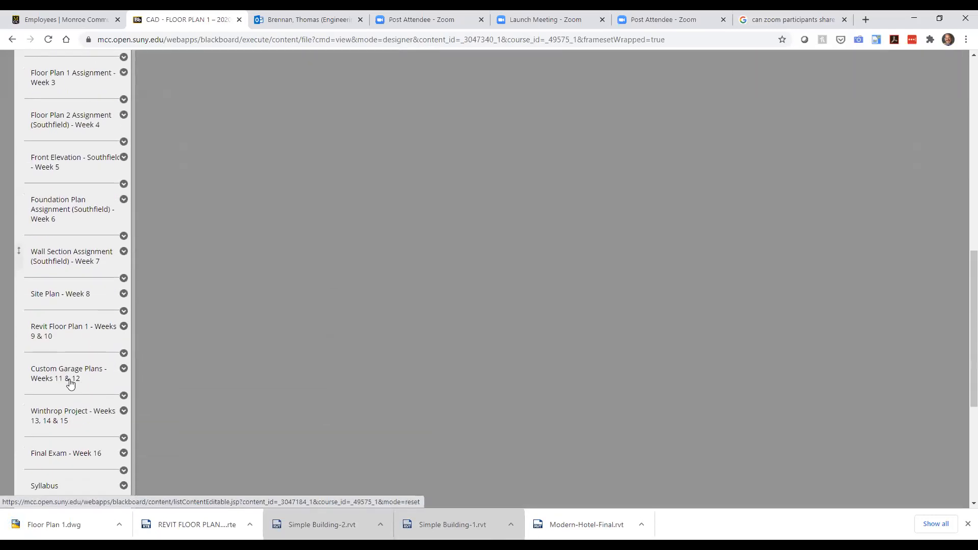
{"action": "left_click", "coordinate": [57, 332]}
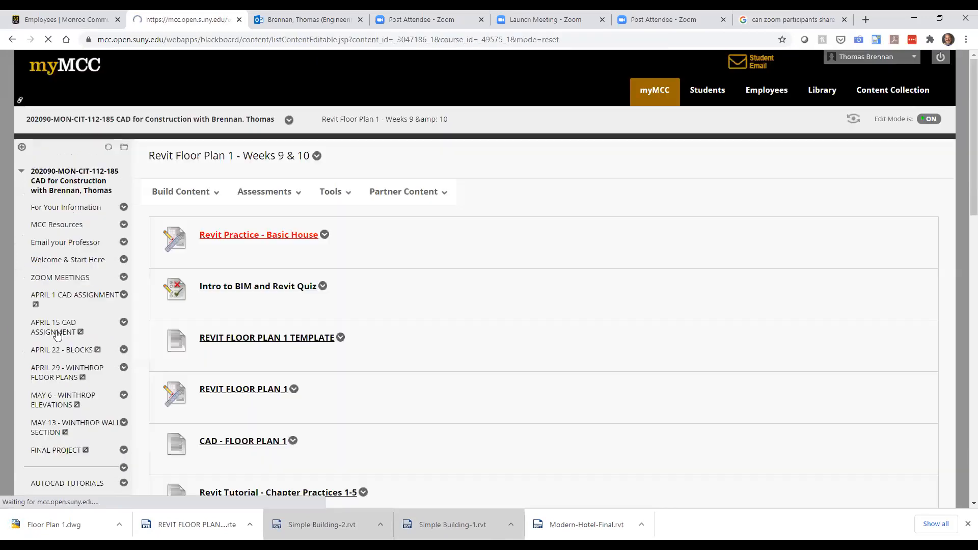
{"action": "scroll", "coordinate": [405, 328], "scroll_direction": "down", "scroll_amount": 3}
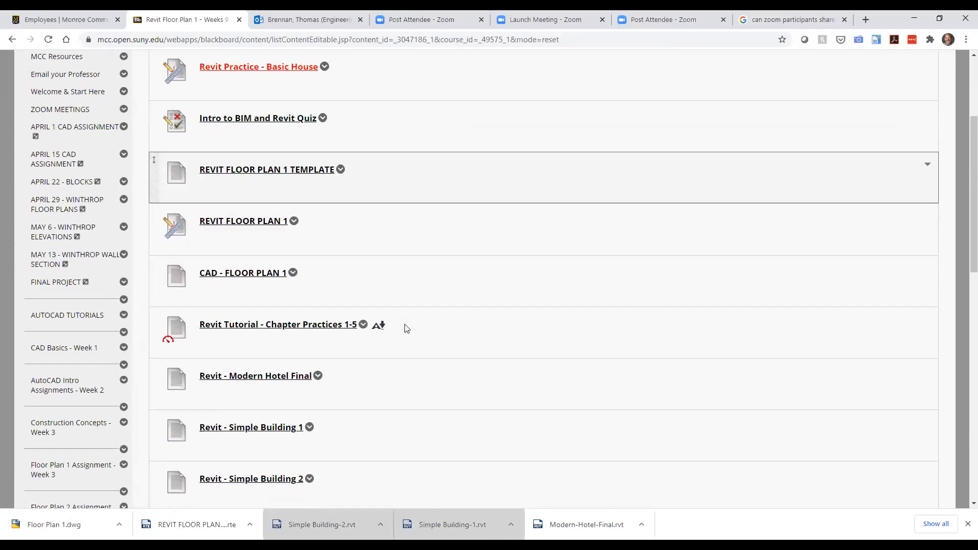
{"action": "scroll", "coordinate": [405, 328], "scroll_direction": "up", "scroll_amount": 3}
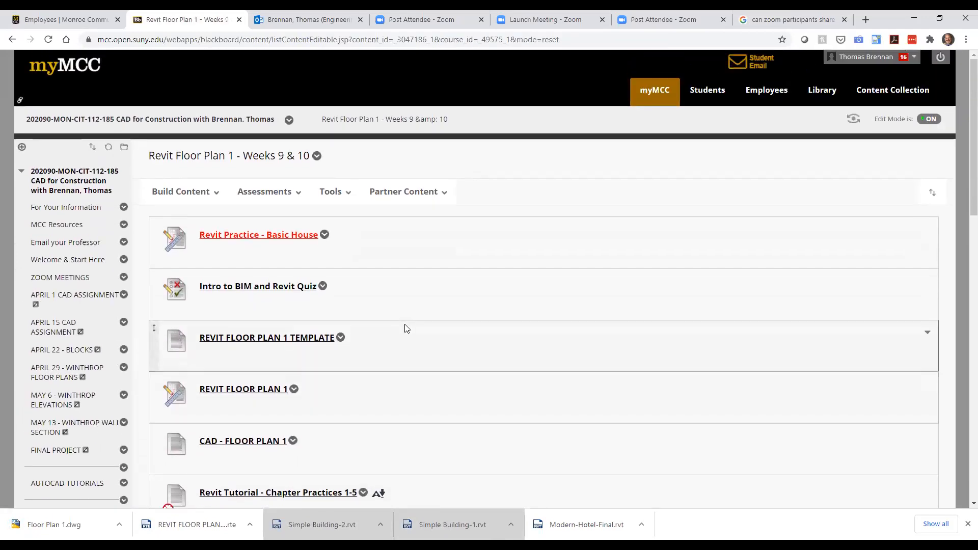
{"action": "scroll", "coordinate": [357, 357], "scroll_direction": "down", "scroll_amount": 1}
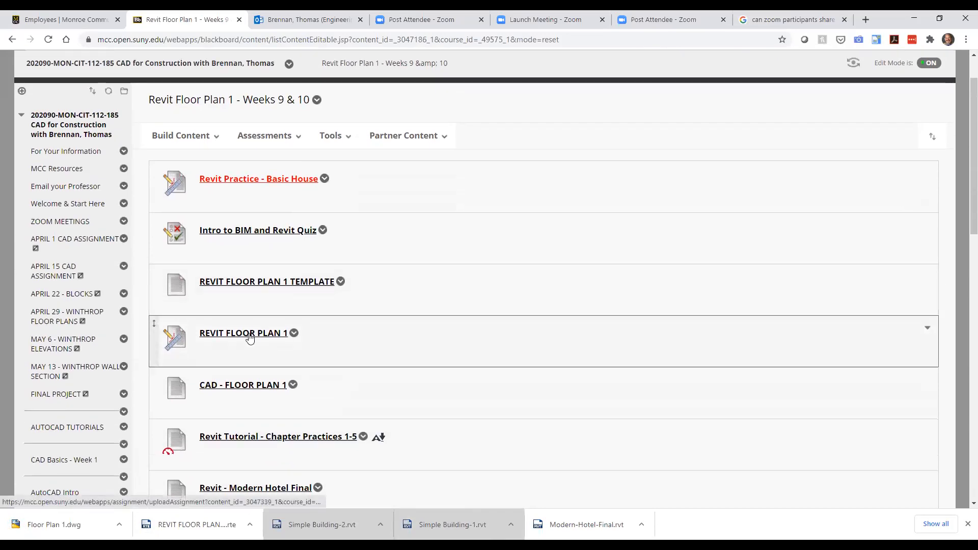
{"action": "scroll", "coordinate": [358, 358], "scroll_direction": "down", "scroll_amount": 3}
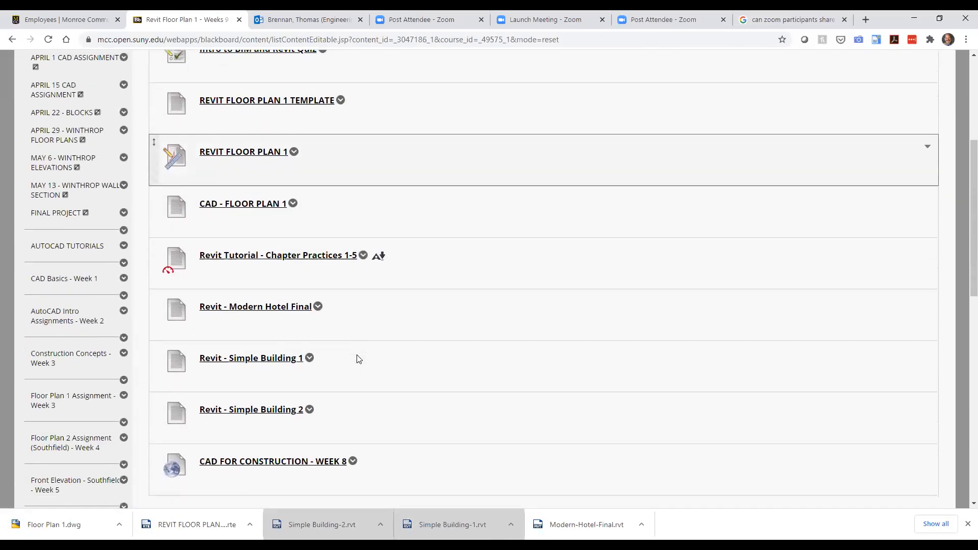
{"action": "scroll", "coordinate": [358, 359], "scroll_direction": "down", "scroll_amount": 1}
{"action": "scroll", "coordinate": [358, 357], "scroll_direction": "up", "scroll_amount": 5}
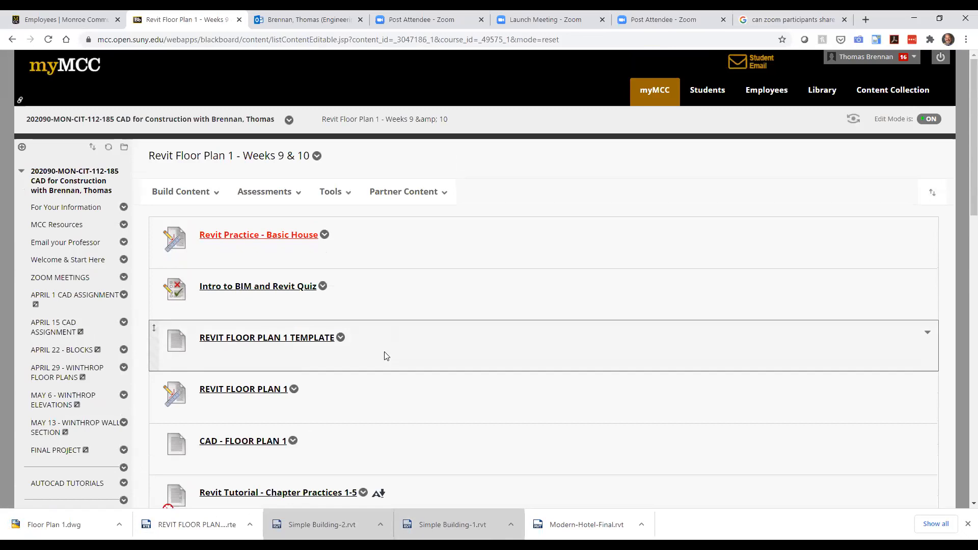
{"action": "scroll", "coordinate": [384, 353], "scroll_direction": "down", "scroll_amount": 2}
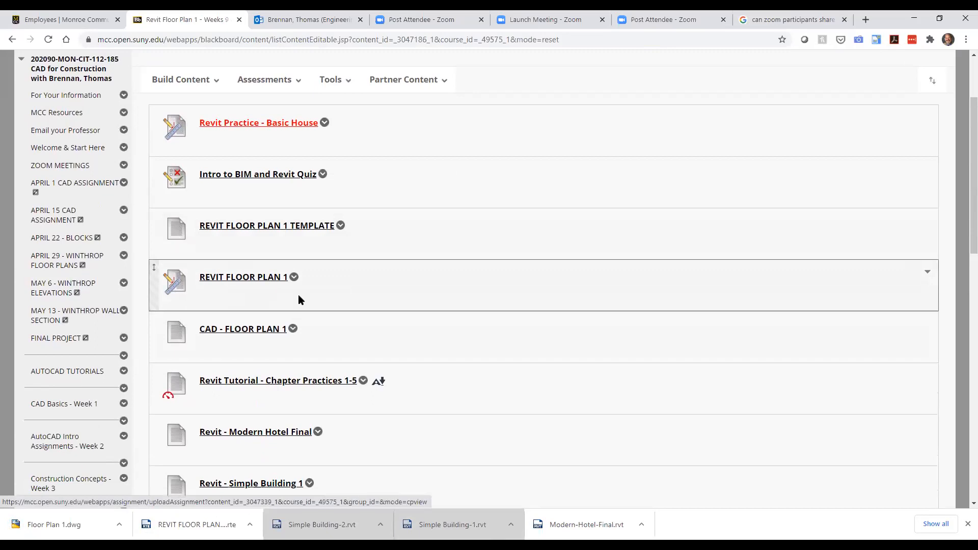
{"action": "scroll", "coordinate": [333, 307], "scroll_direction": "down", "scroll_amount": 3}
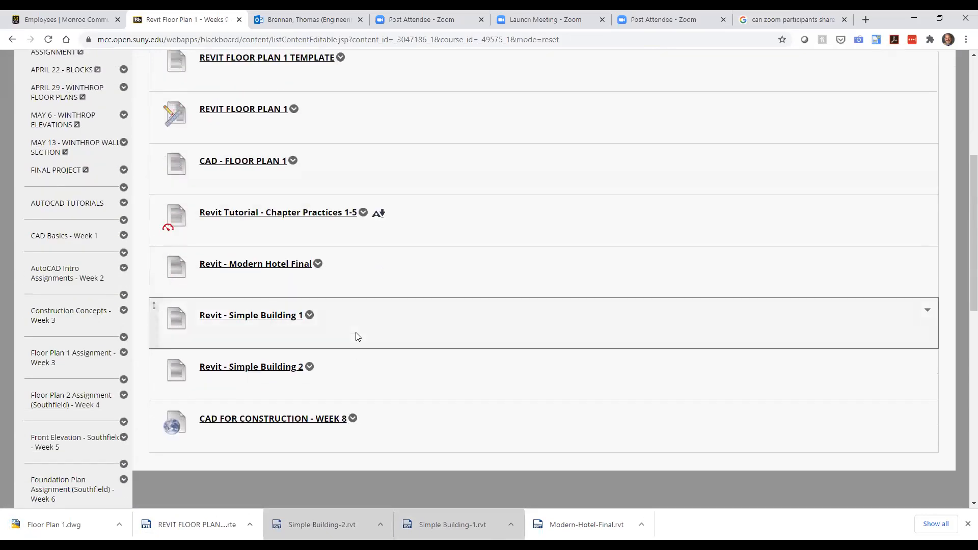
{"action": "scroll", "coordinate": [357, 336], "scroll_direction": "down", "scroll_amount": 1}
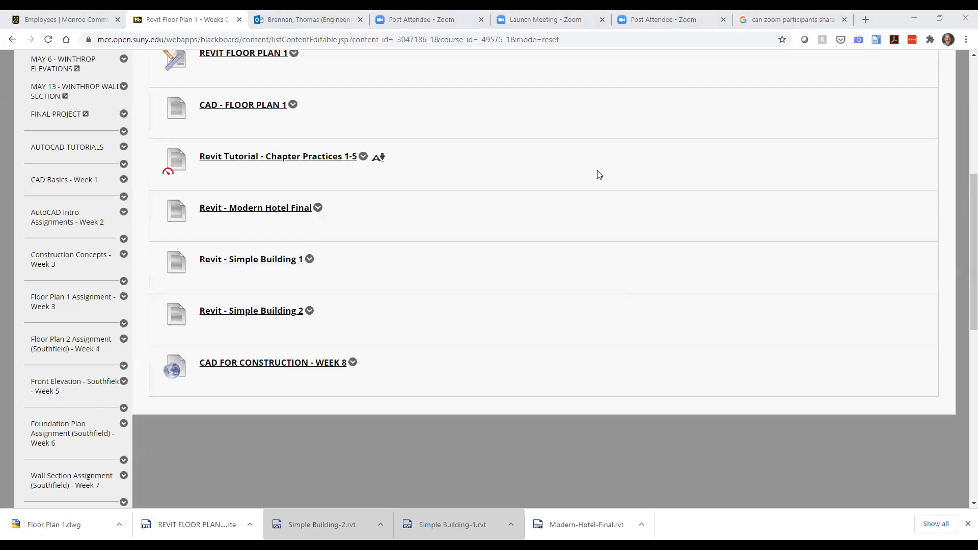
- Switch to Revit and start a new project from REVIT FLOOR PLAN 1 TEMPLATE (1).rte in the Downloads folder
{"action": "key", "text": "alt+Tab"}
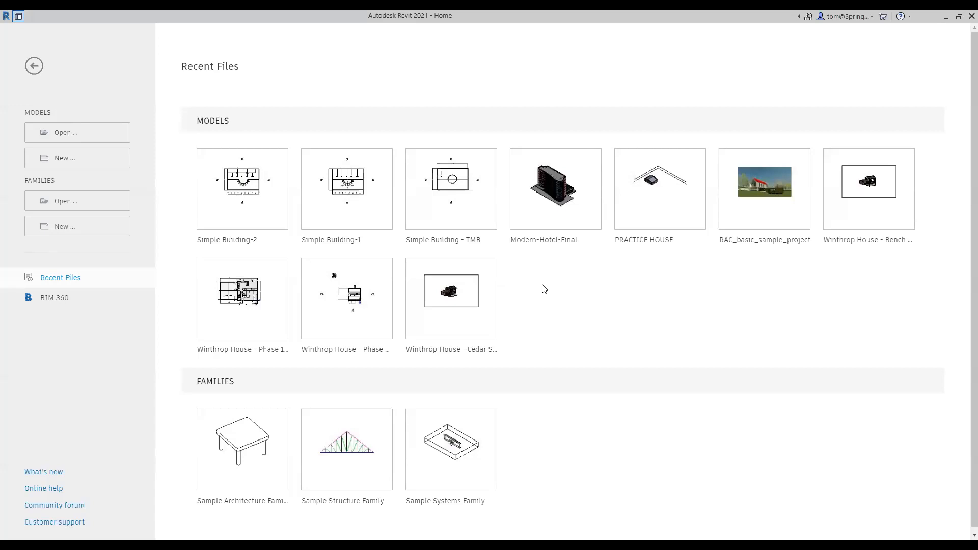
{"action": "left_click", "coordinate": [67, 162]}
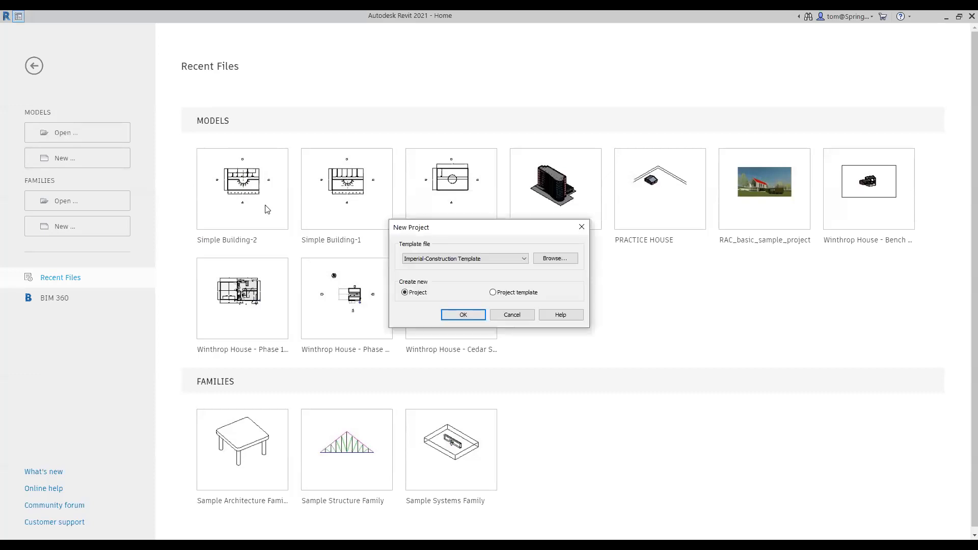
{"action": "left_click", "coordinate": [555, 260]}
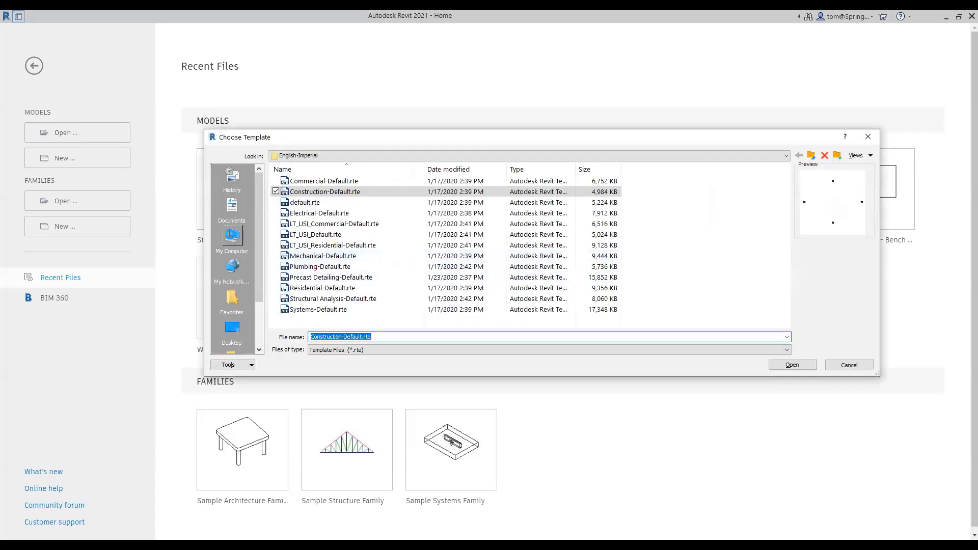
{"action": "left_click", "coordinate": [231, 238]}
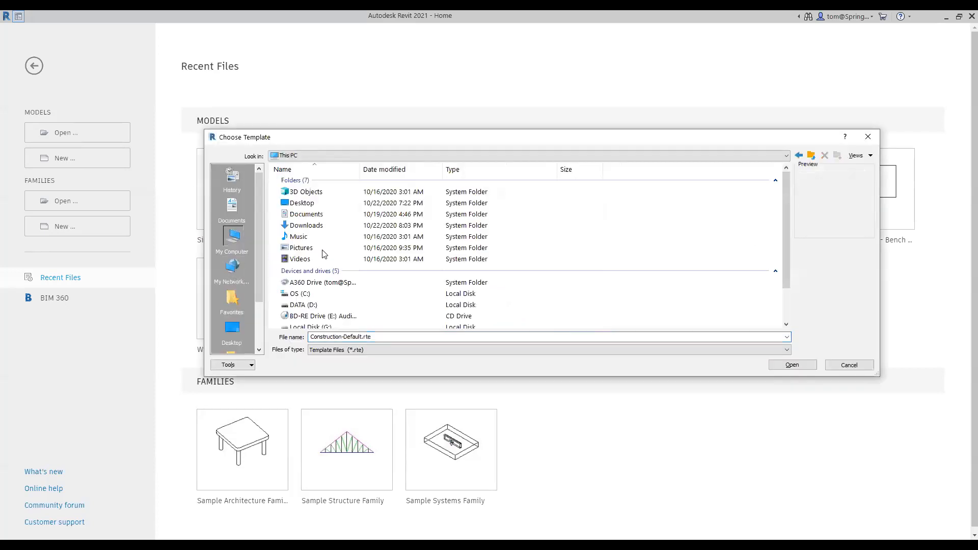
{"action": "double_click", "coordinate": [309, 225]}
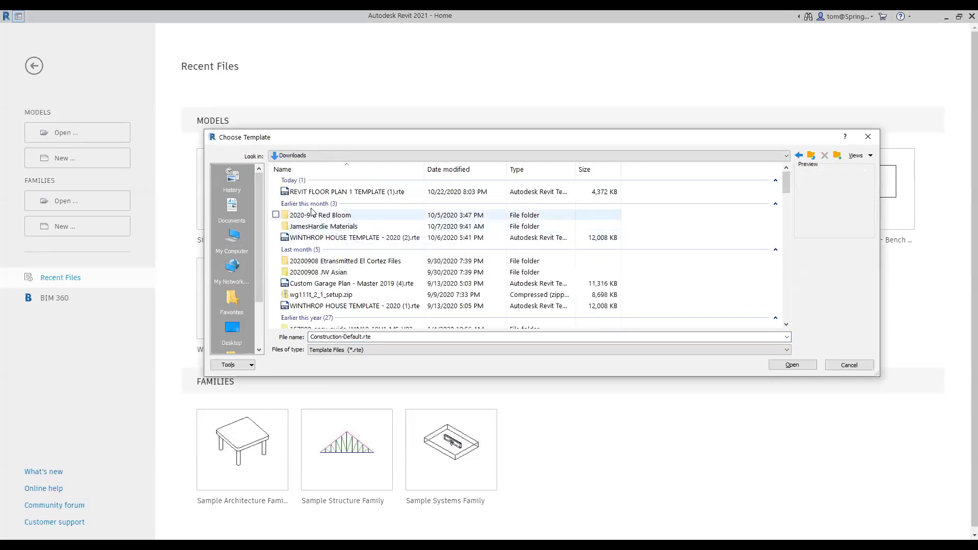
{"action": "left_click", "coordinate": [304, 191]}
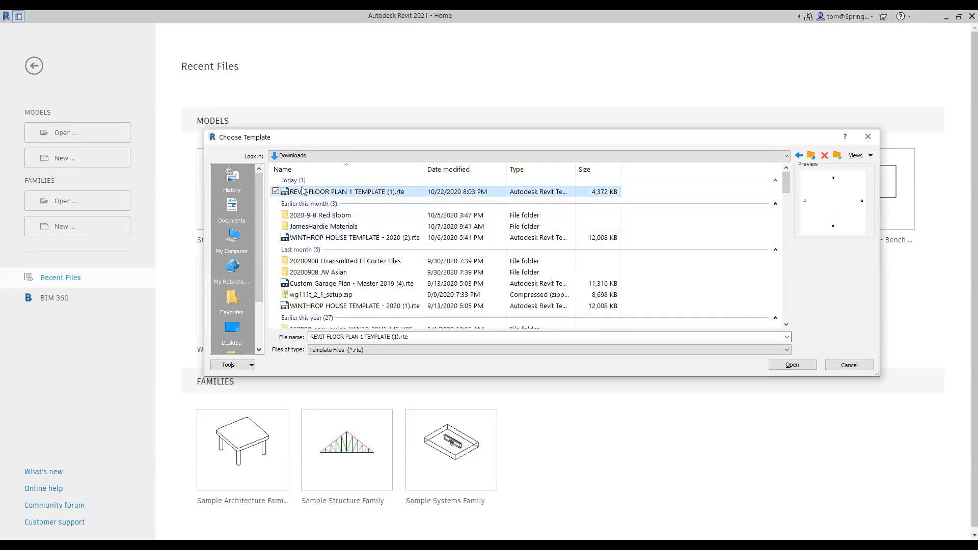
{"action": "double_click", "coordinate": [302, 191]}
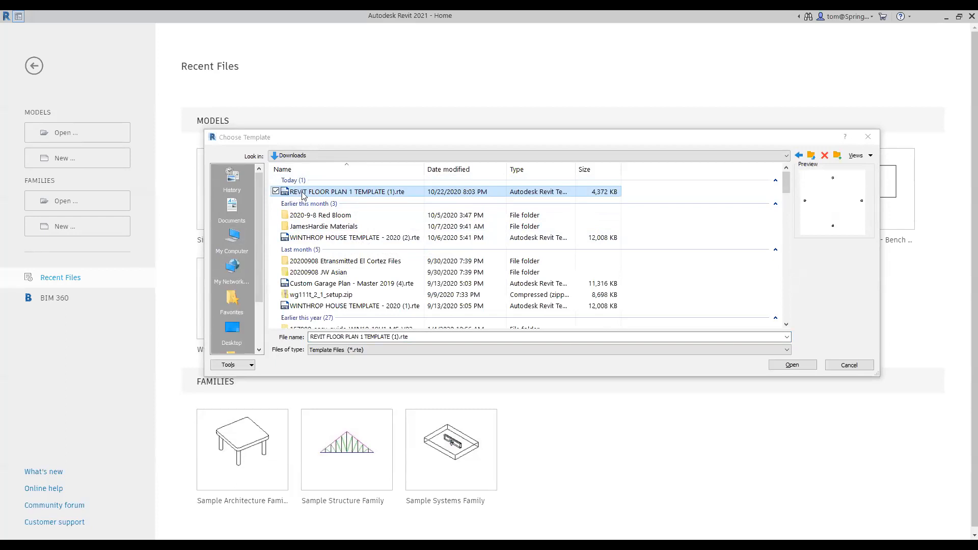
{"action": "left_click", "coordinate": [792, 365]}
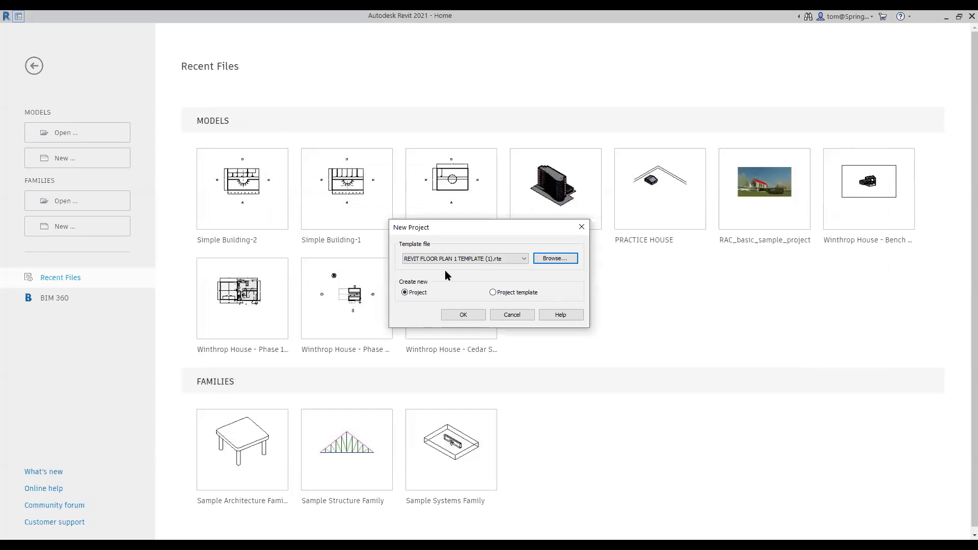
{"action": "left_click", "coordinate": [472, 316]}
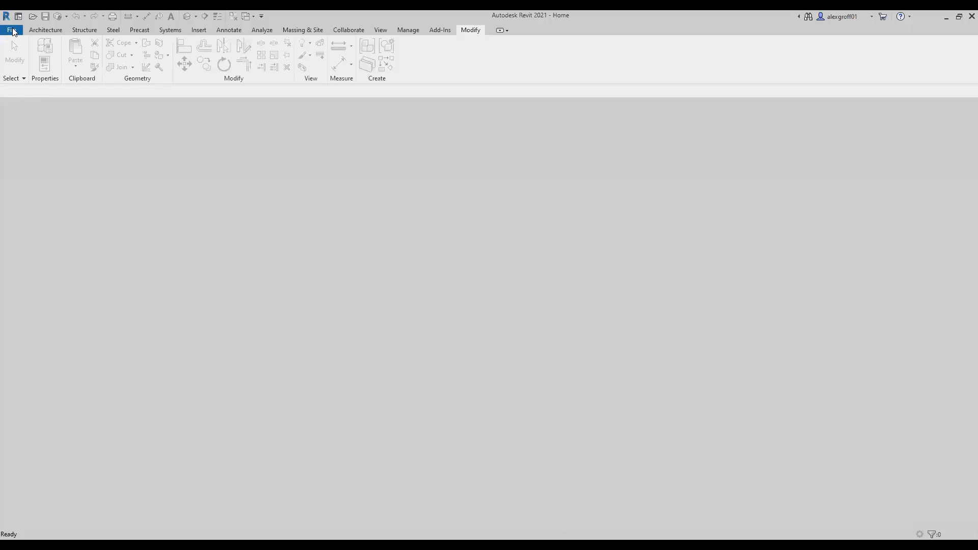
- Try to start a new project from REVIT FLOOR PLAN 1 TEMPLATE (2).rte in the Downloads folder
{"action": "key", "text": "ctrl+n"}
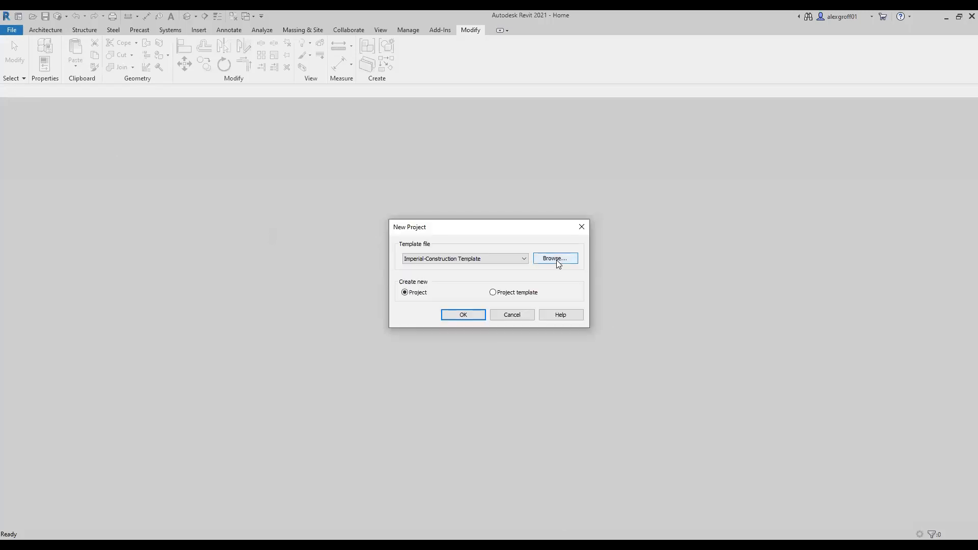
{"action": "left_click", "coordinate": [556, 259]}
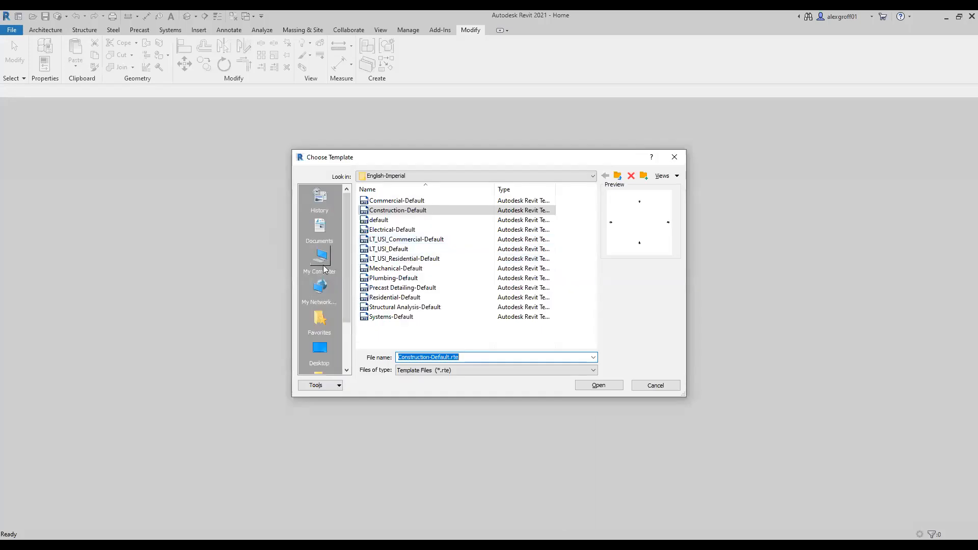
{"action": "left_click", "coordinate": [321, 259]}
{"action": "double_click", "coordinate": [390, 241]}
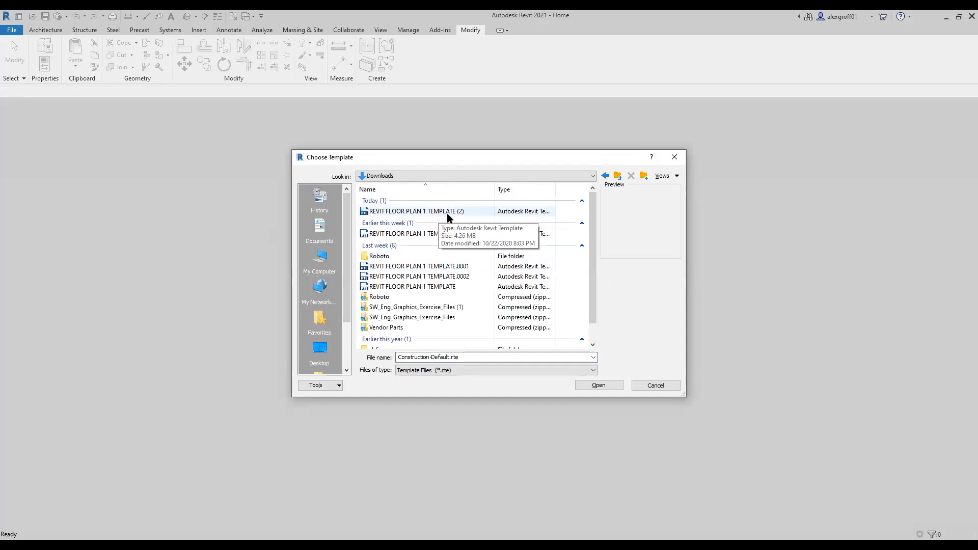
{"action": "double_click", "coordinate": [449, 213]}
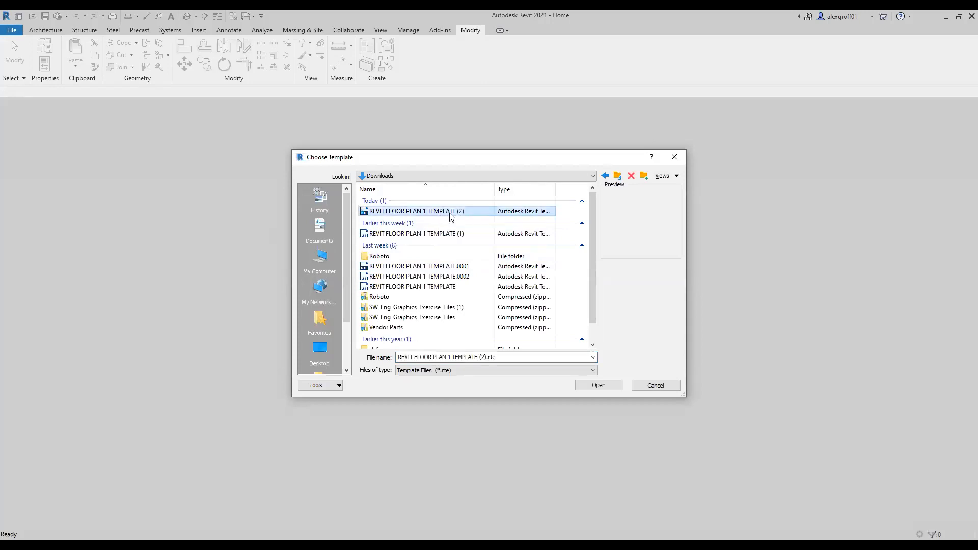
{"action": "left_click", "coordinate": [463, 315]}
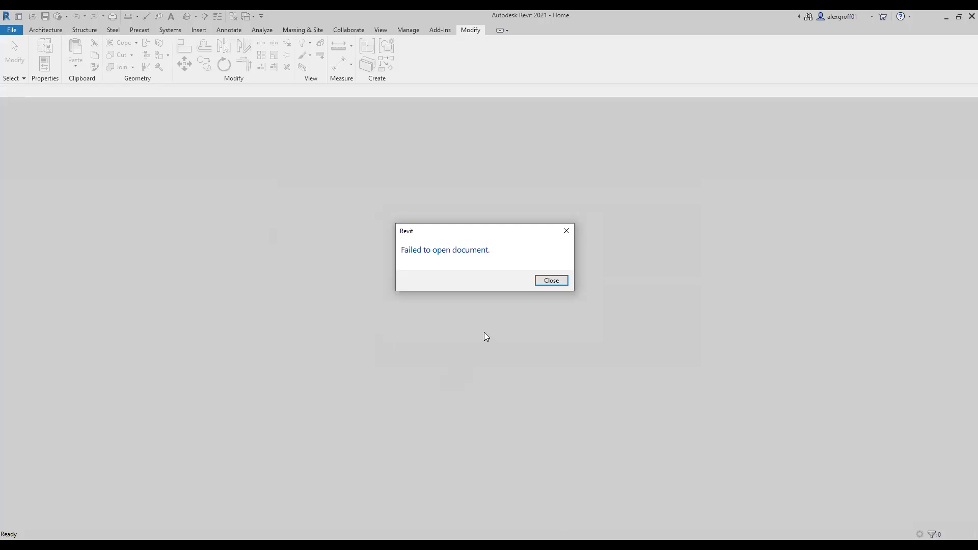
{"action": "left_click", "coordinate": [540, 281]}
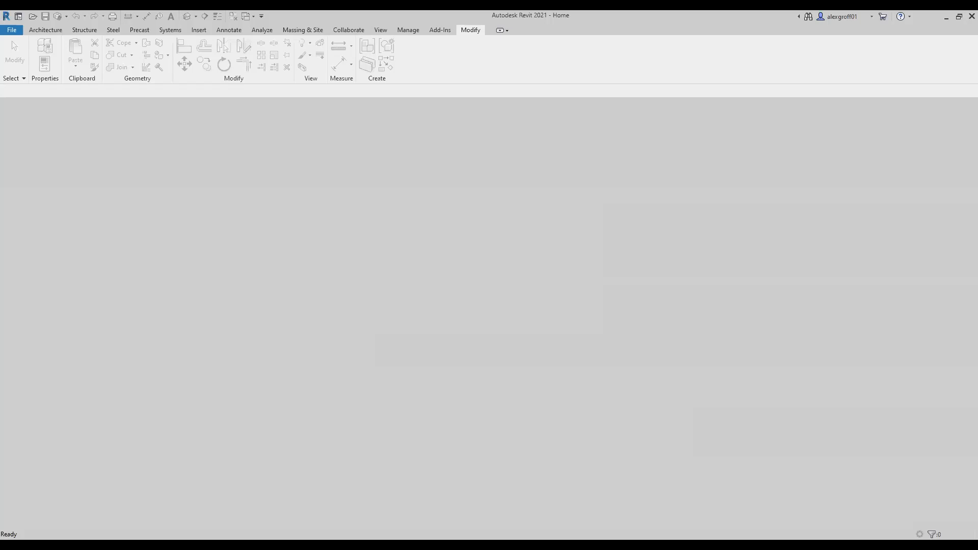
- Download REVIT FLOOR PLAN 1 TEMPLATE again from Blackboard in Chrome and try to start a Revit project from REVIT FLOOR PLAN 1 TEMPLATE (3).rte
{"action": "key", "text": "alt+Tab"}
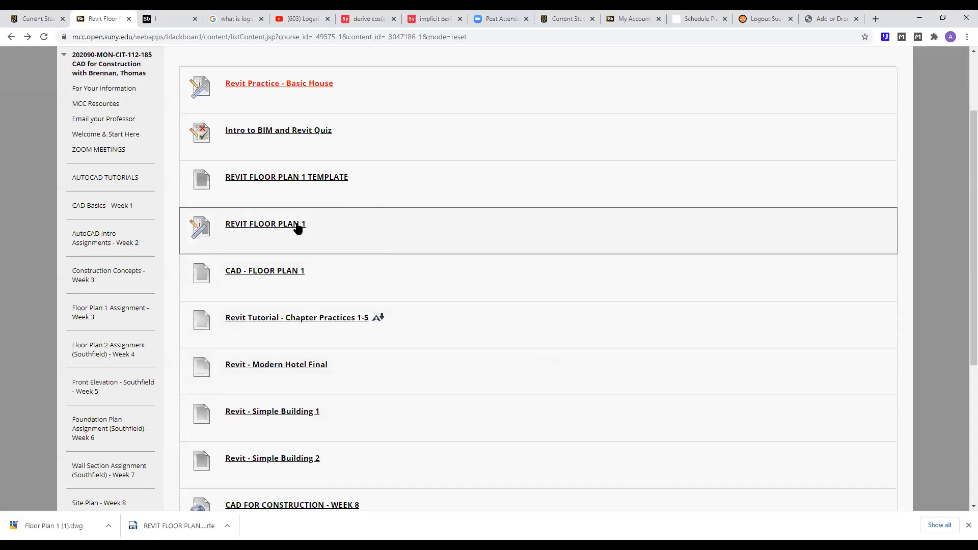
{"action": "left_click", "coordinate": [293, 178]}
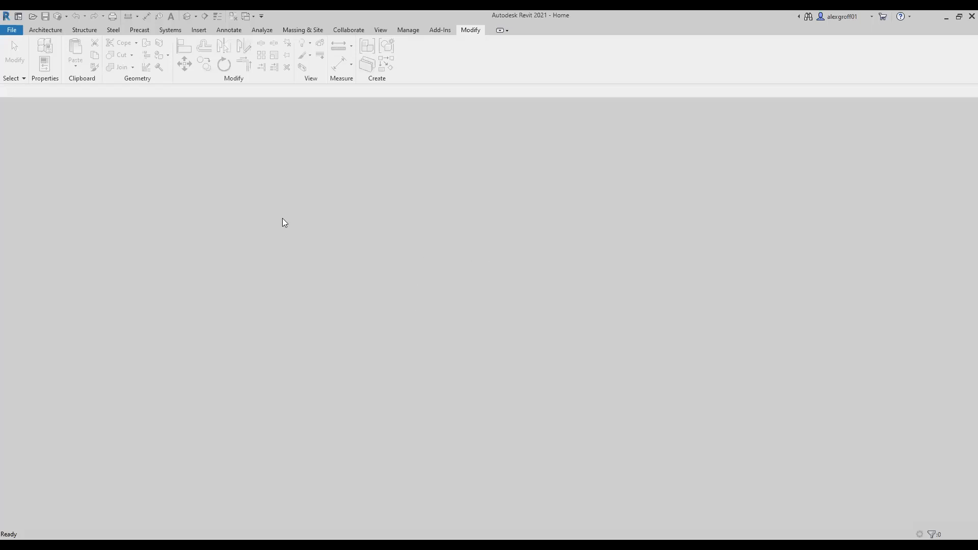
{"action": "left_click", "coordinate": [8, 30]}
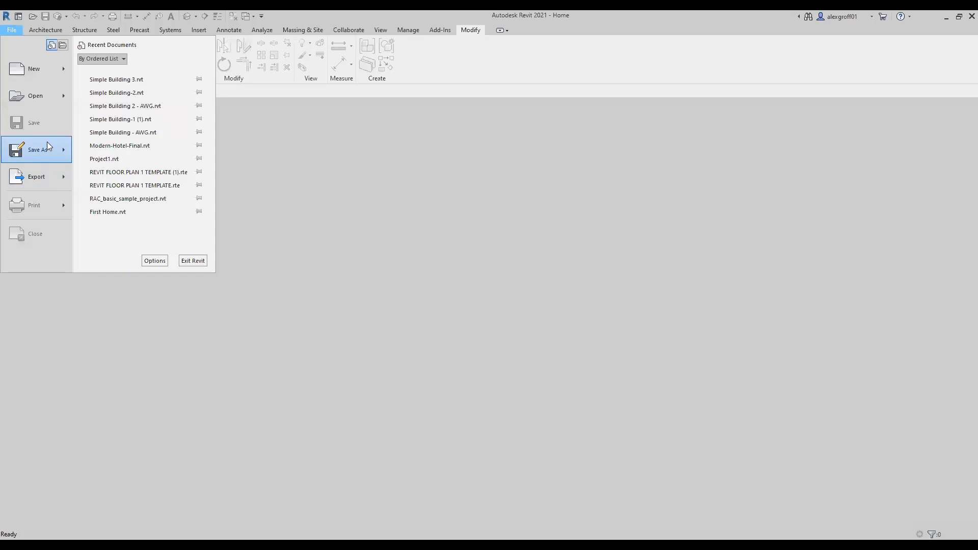
{"action": "left_click", "coordinate": [45, 74]}
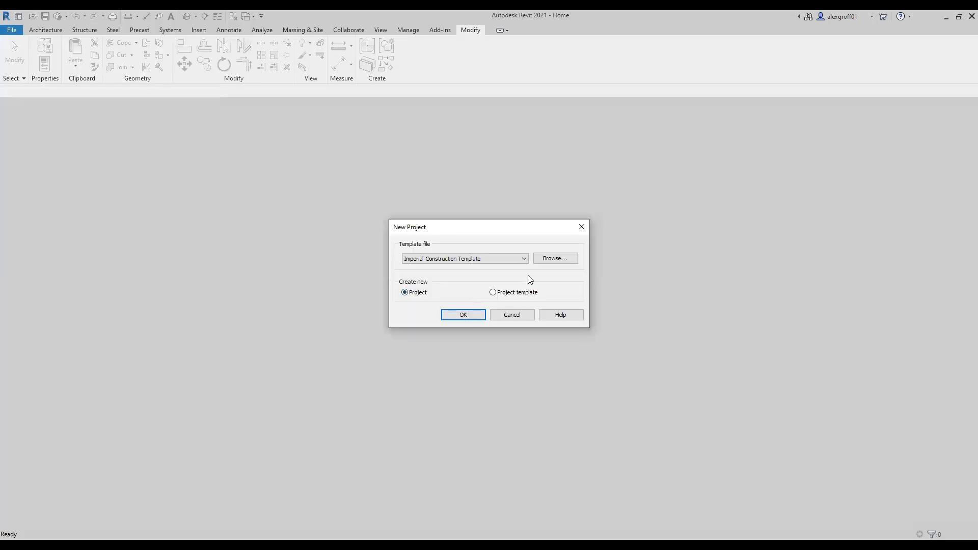
{"action": "left_click", "coordinate": [551, 261]}
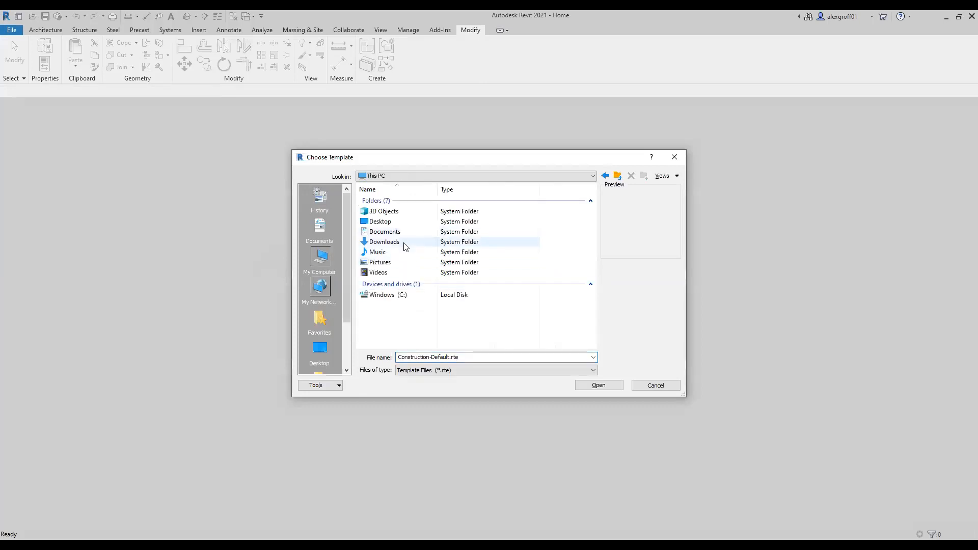
{"action": "left_click", "coordinate": [403, 243]}
{"action": "double_click", "coordinate": [403, 244]}
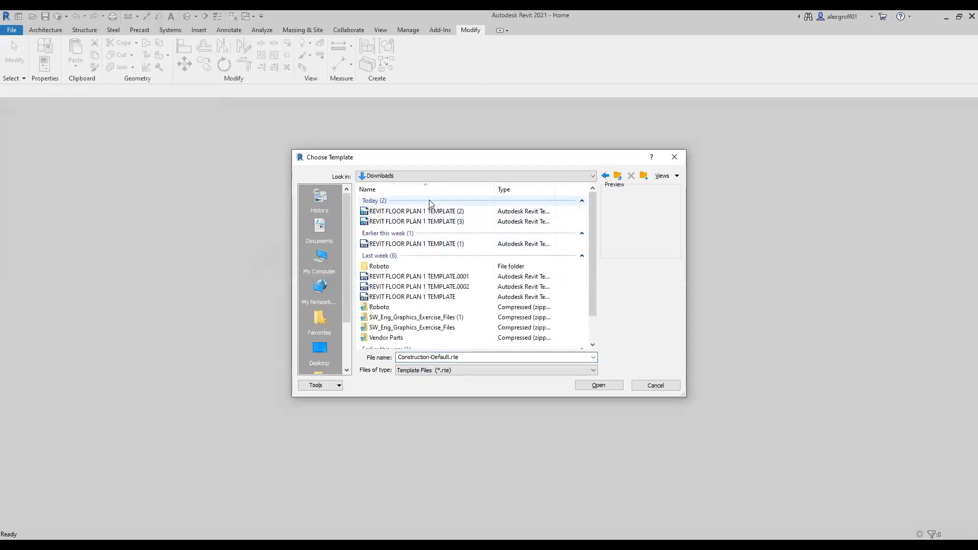
{"action": "left_click", "coordinate": [472, 211]}
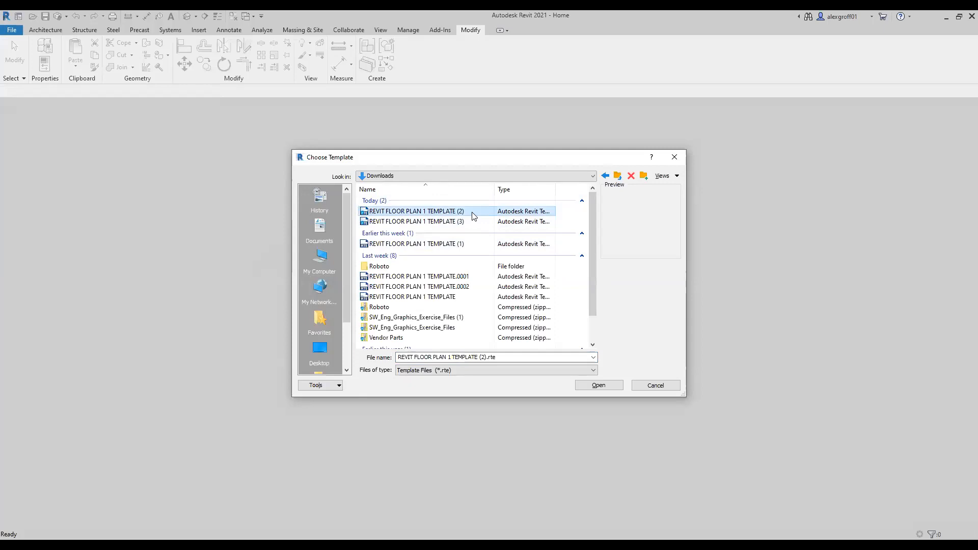
{"action": "left_click", "coordinate": [472, 220]}
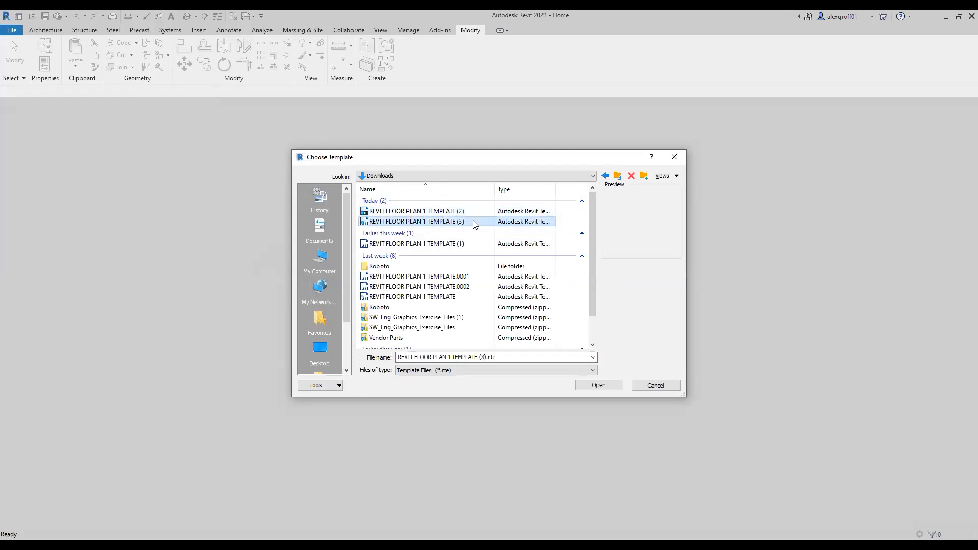
{"action": "left_click", "coordinate": [598, 386]}
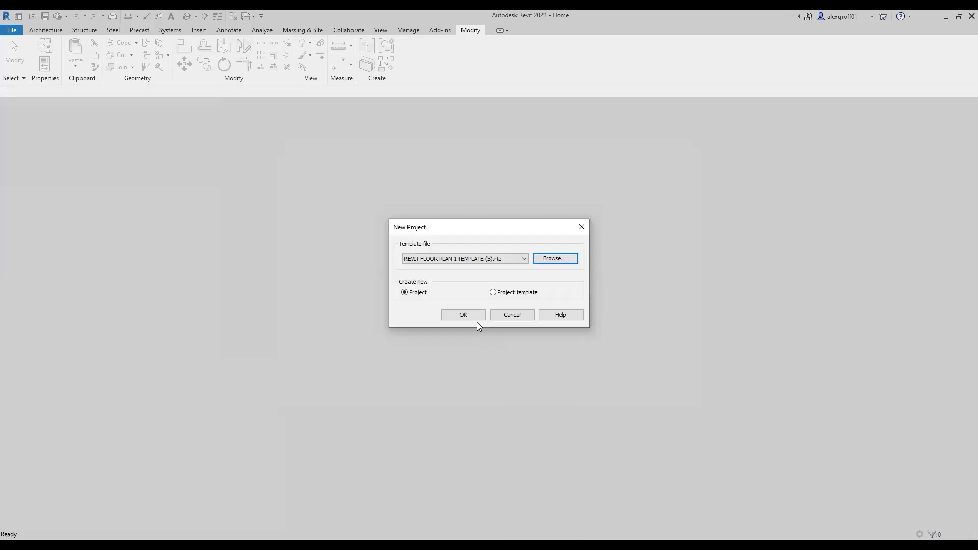
{"action": "left_click", "coordinate": [472, 315]}
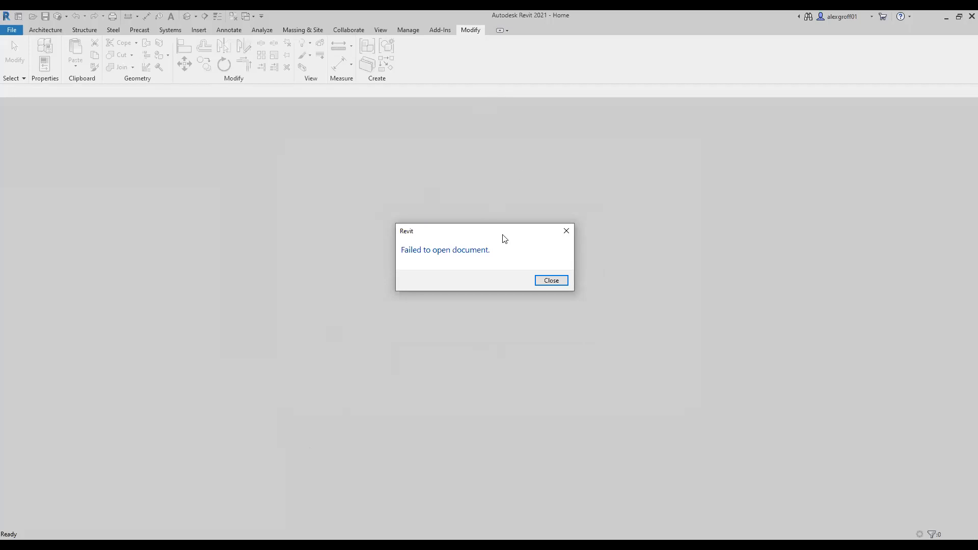
{"action": "left_click", "coordinate": [547, 281]}
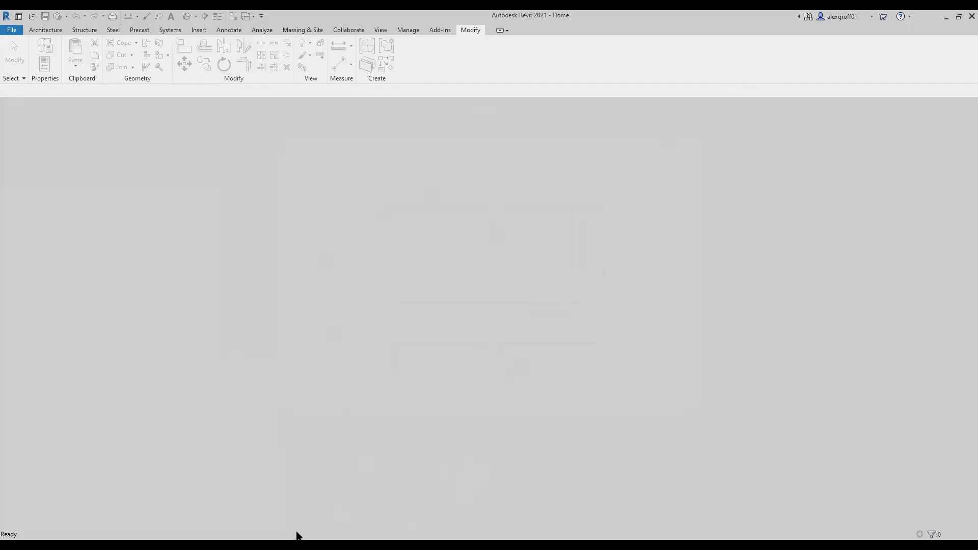
- Start a new project from the built-in Imperial-Architectural Template
{"action": "left_click", "coordinate": [4, 32]}
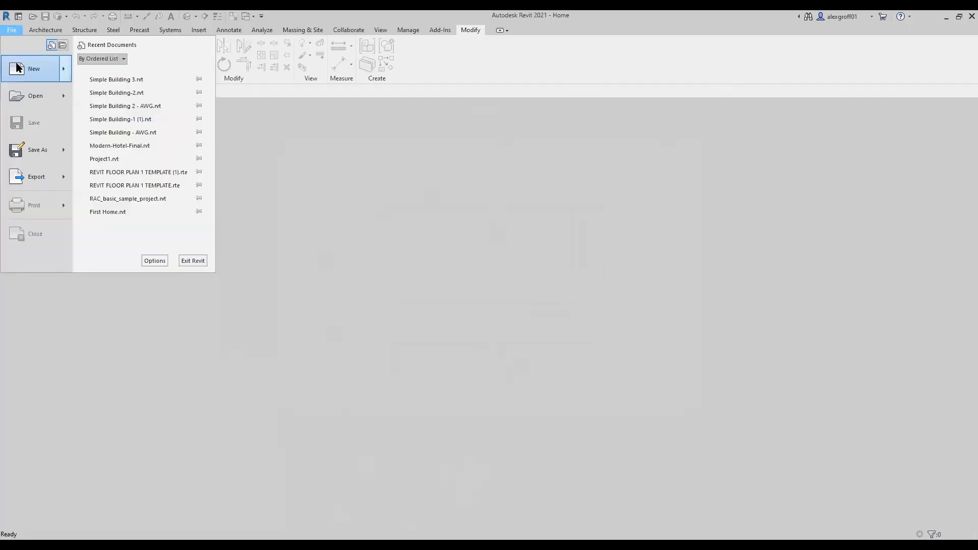
{"action": "left_click", "coordinate": [18, 68]}
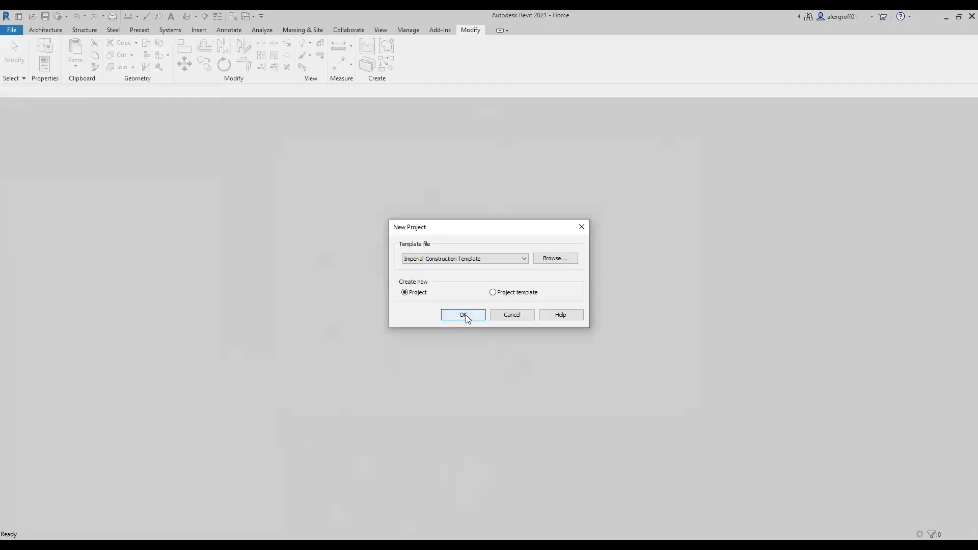
{"action": "left_click", "coordinate": [522, 259]}
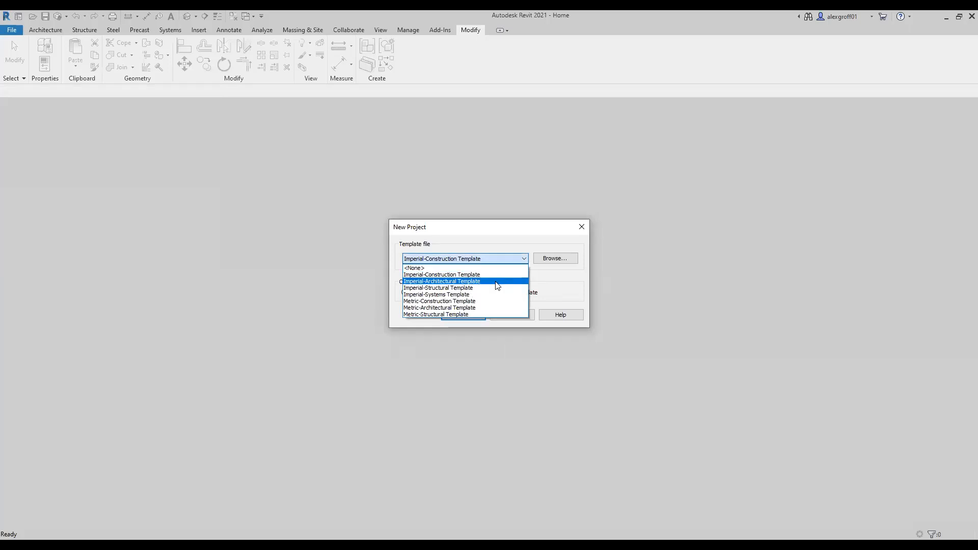
{"action": "left_click", "coordinate": [494, 281]}
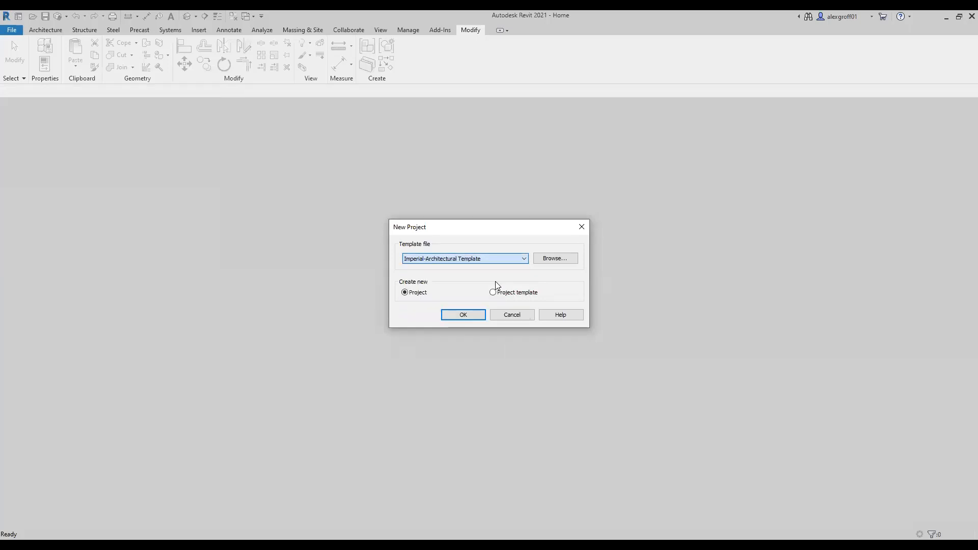
{"action": "left_click", "coordinate": [474, 314]}
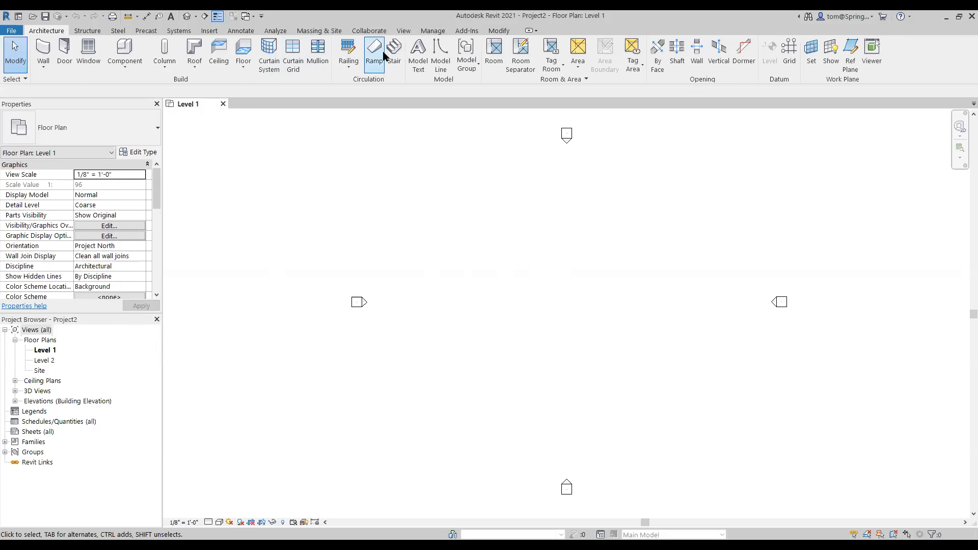
- Link Floor Plan 1.dwg from the Downloads folder into the current view only, with colors set to Black and White
{"action": "left_click", "coordinate": [215, 34]}
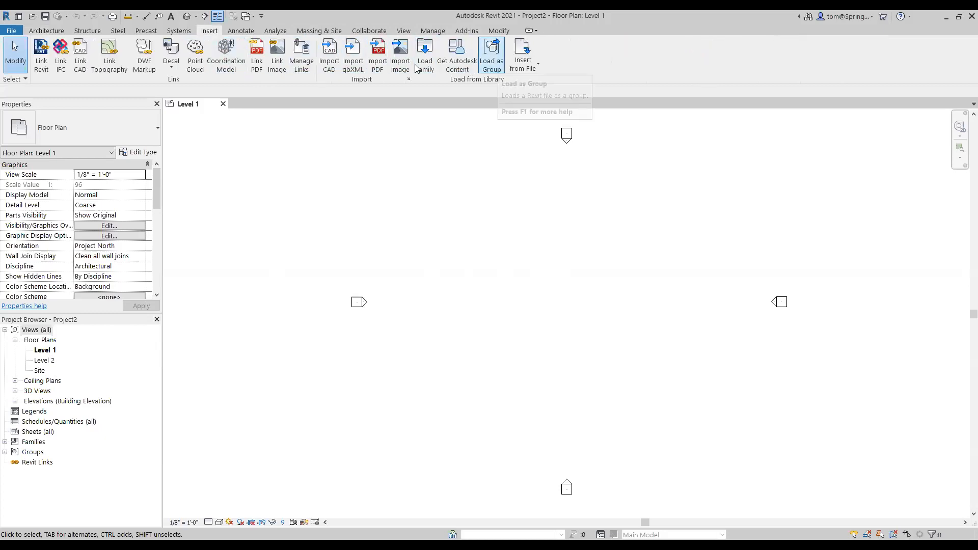
{"action": "left_click", "coordinate": [82, 65]}
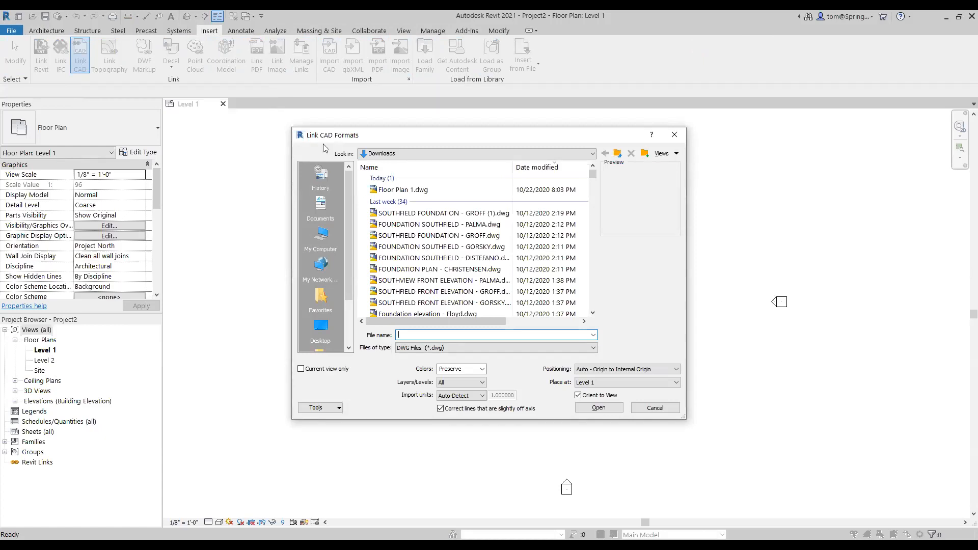
{"action": "left_click", "coordinate": [420, 190]}
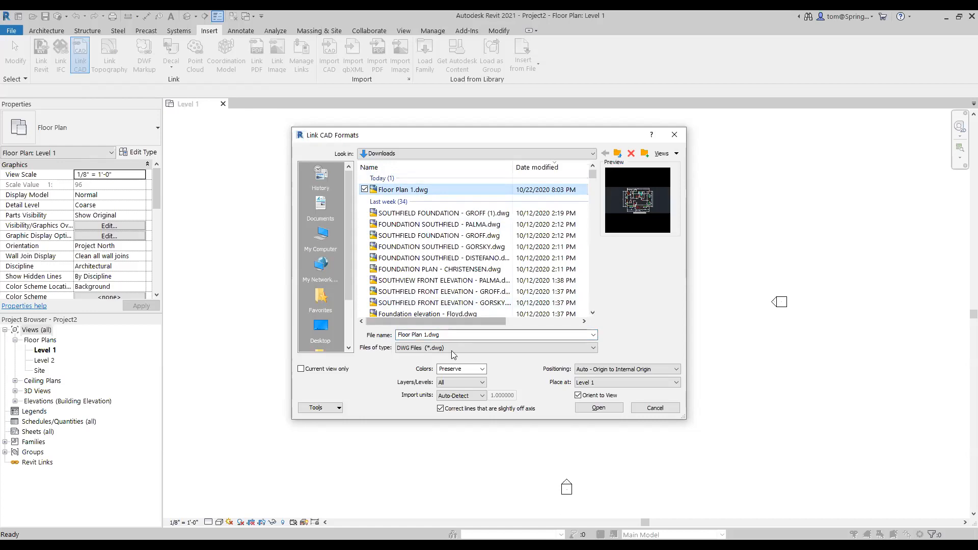
{"action": "left_click", "coordinate": [301, 369]}
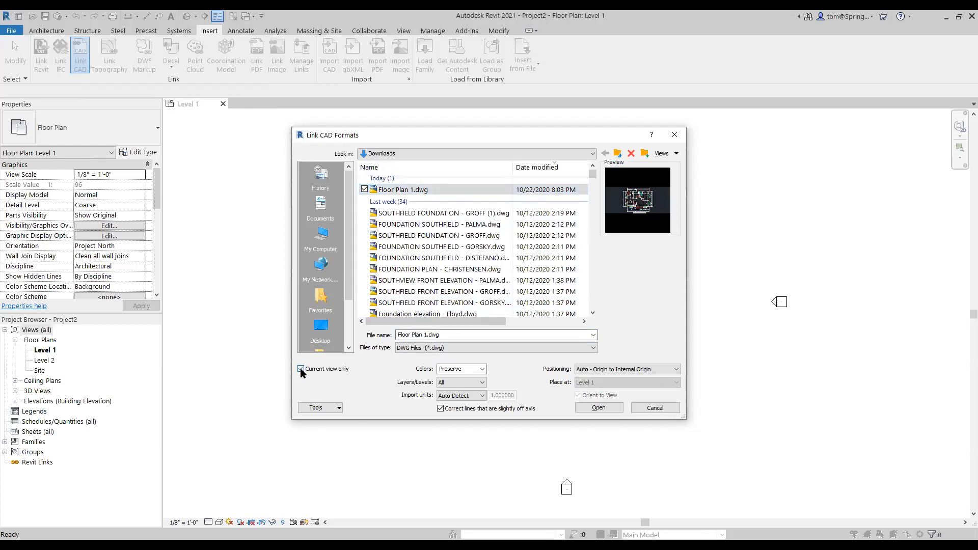
{"action": "left_click", "coordinate": [481, 369]}
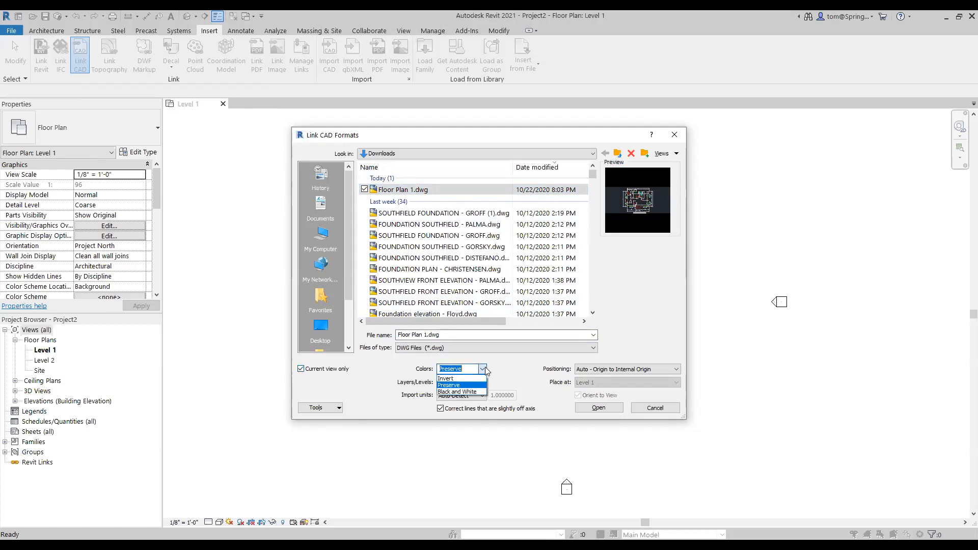
{"action": "left_click", "coordinate": [465, 392]}
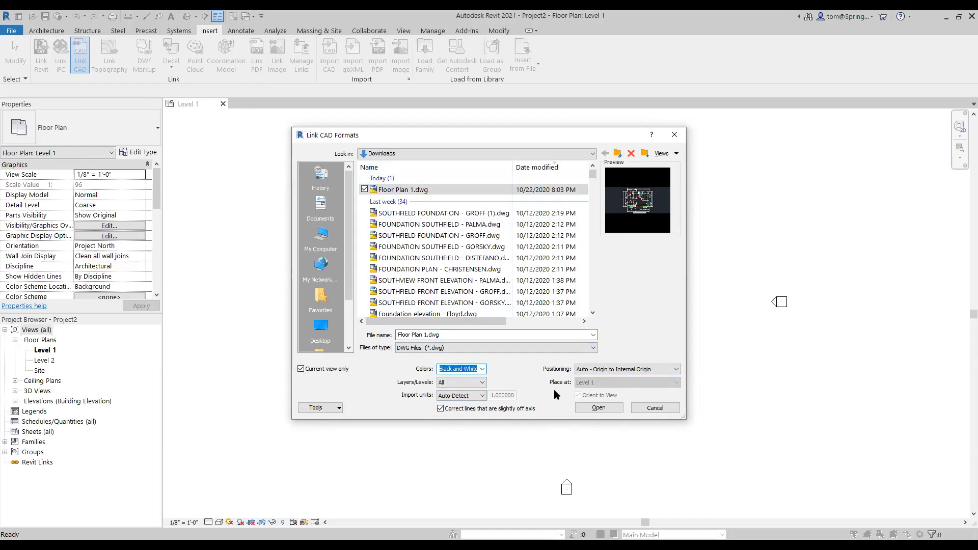
{"action": "left_click", "coordinate": [597, 409]}
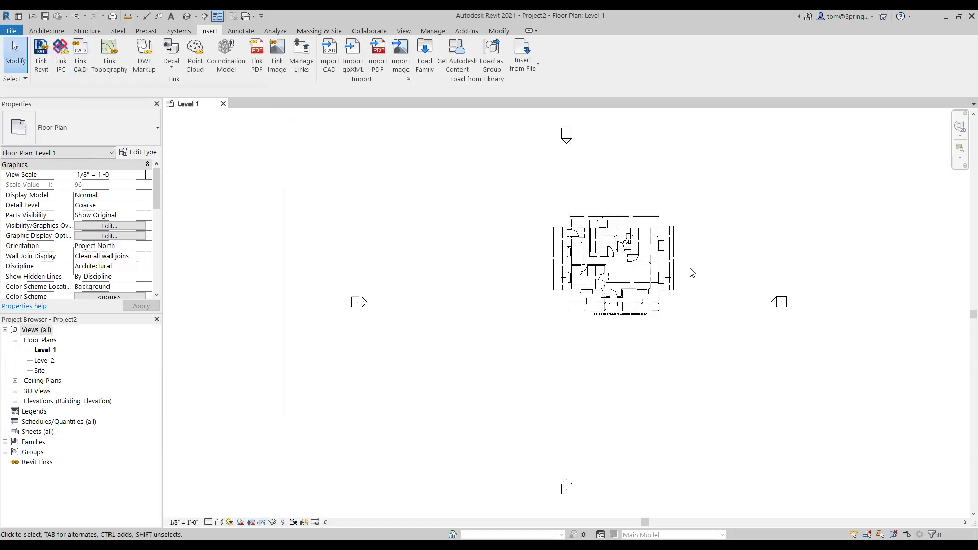
- Examine the linked floor plan's rooms, openings and dimensions on Level 1
{"action": "scroll", "coordinate": [685, 249], "scroll_direction": "up", "scroll_amount": 3}
{"action": "scroll", "coordinate": [682, 339], "scroll_direction": "up", "scroll_amount": 4}
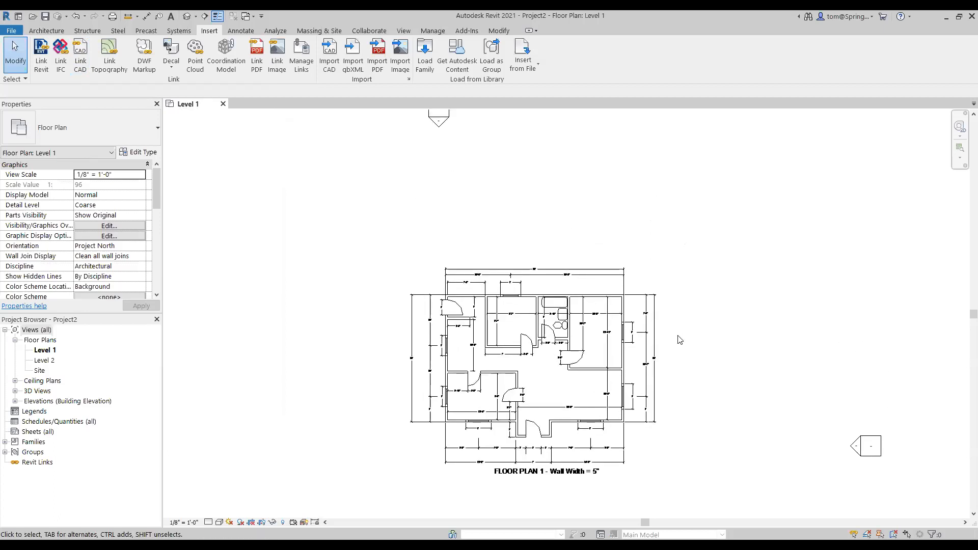
{"action": "middle_click_drag", "start_coordinate": [677, 338], "coordinate": [697, 287]}
{"action": "scroll", "coordinate": [689, 310], "scroll_direction": "up", "scroll_amount": 1}
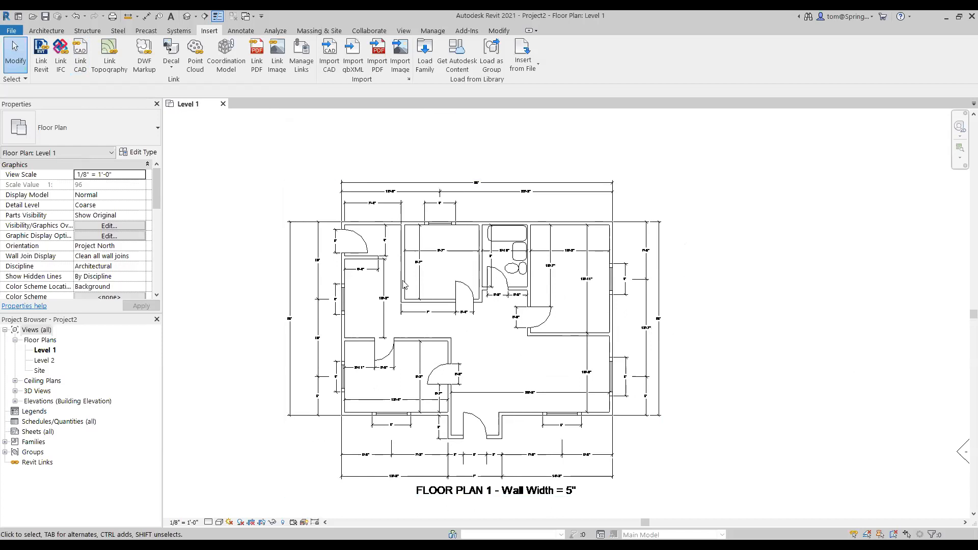
{"action": "scroll", "coordinate": [364, 272], "scroll_direction": "up", "scroll_amount": 3}
{"action": "scroll", "coordinate": [376, 298], "scroll_direction": "up", "scroll_amount": 1}
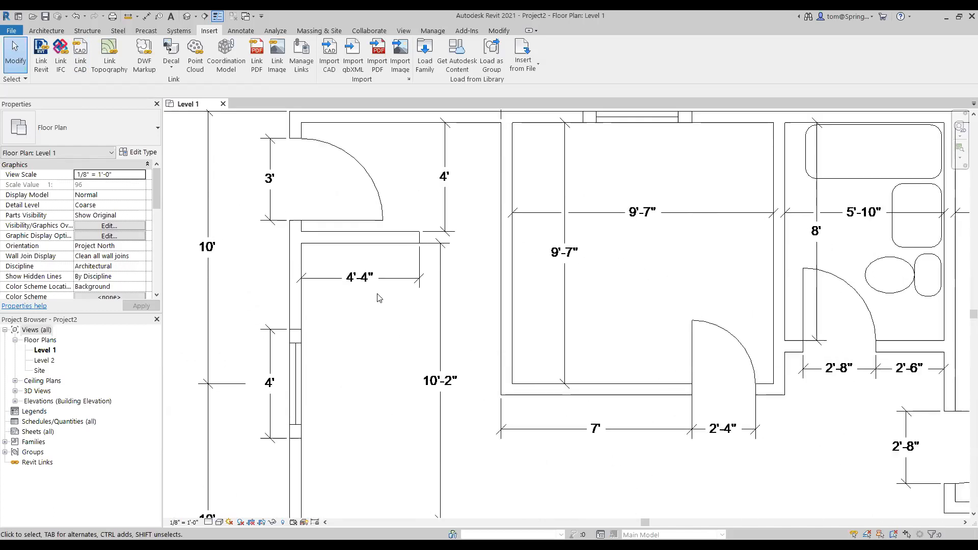
{"action": "scroll", "coordinate": [379, 298], "scroll_direction": "down", "scroll_amount": 5}
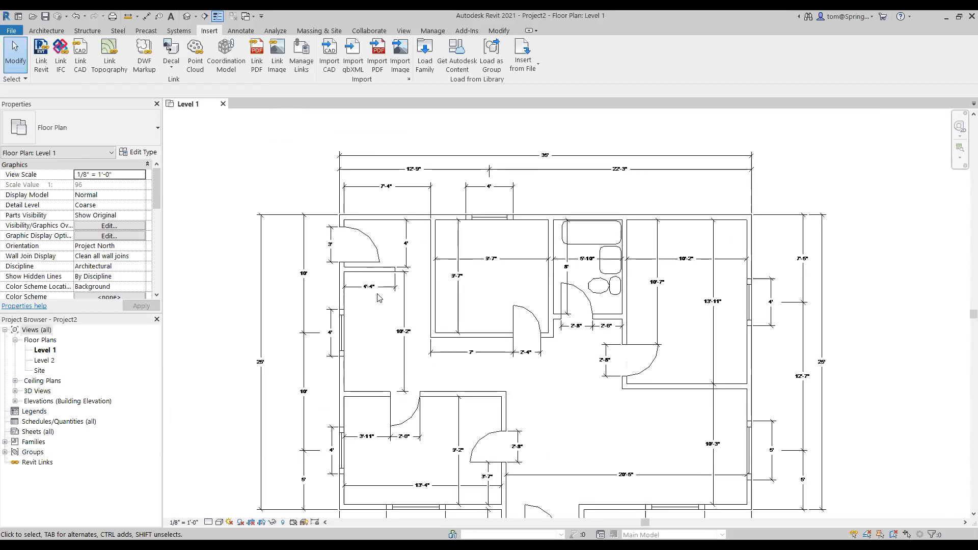
{"action": "scroll", "coordinate": [380, 300], "scroll_direction": "up", "scroll_amount": 3}
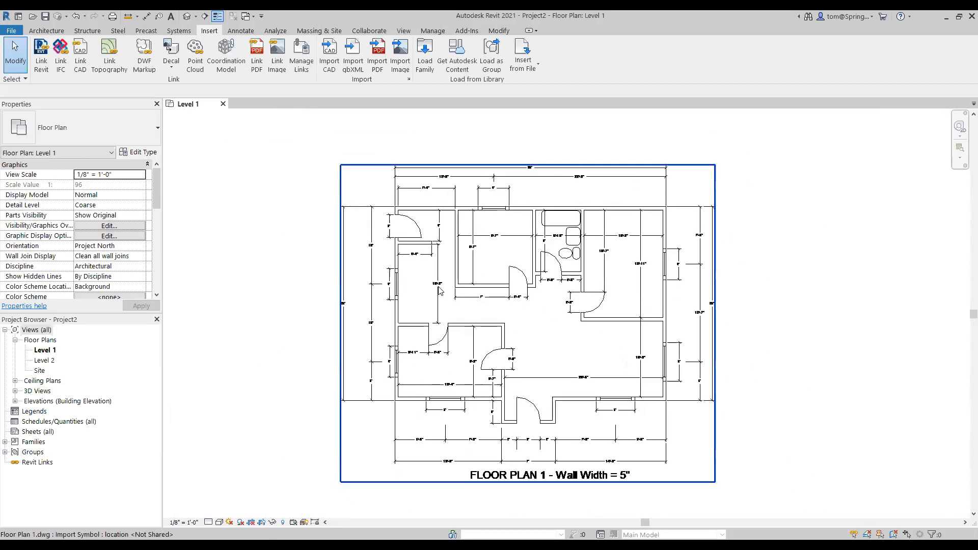
{"action": "middle_click_drag", "start_coordinate": [501, 303], "coordinate": [446, 298]}
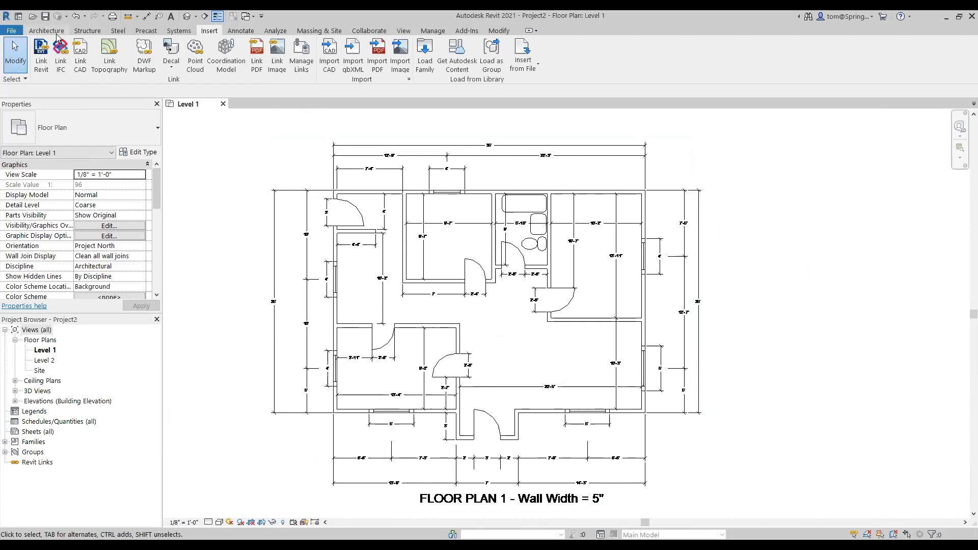
- Place the plan's upper exterior wall as Interior Wall - 5" by picking its outer CAD line, using location line Finish Face: Exterior
{"action": "left_click", "coordinate": [46, 32]}
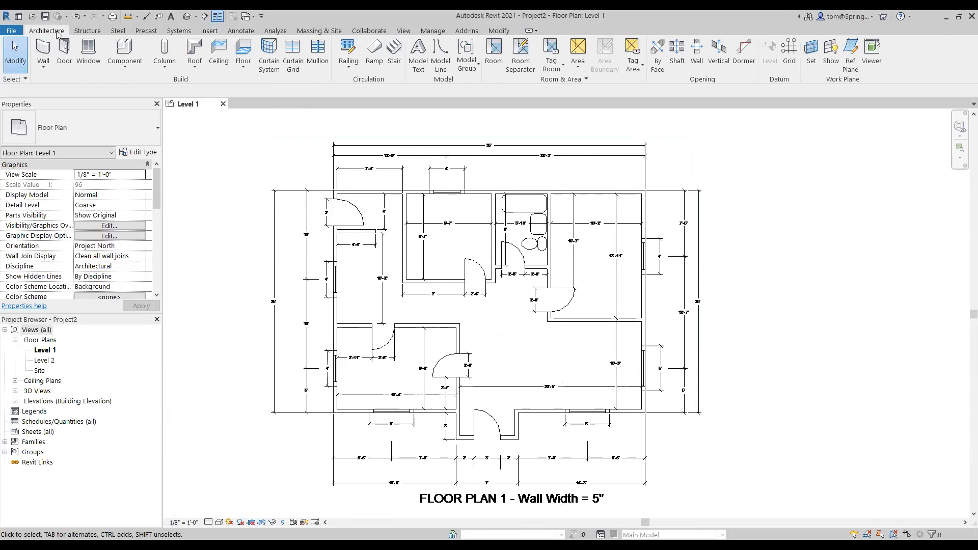
{"action": "left_click", "coordinate": [49, 68]}
{"action": "left_click", "coordinate": [64, 85]}
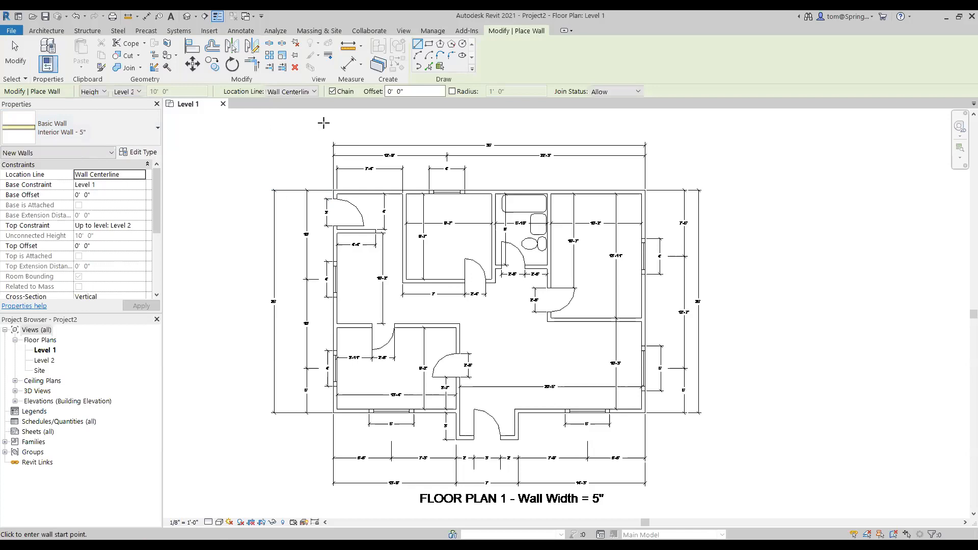
{"action": "left_click", "coordinate": [430, 69]}
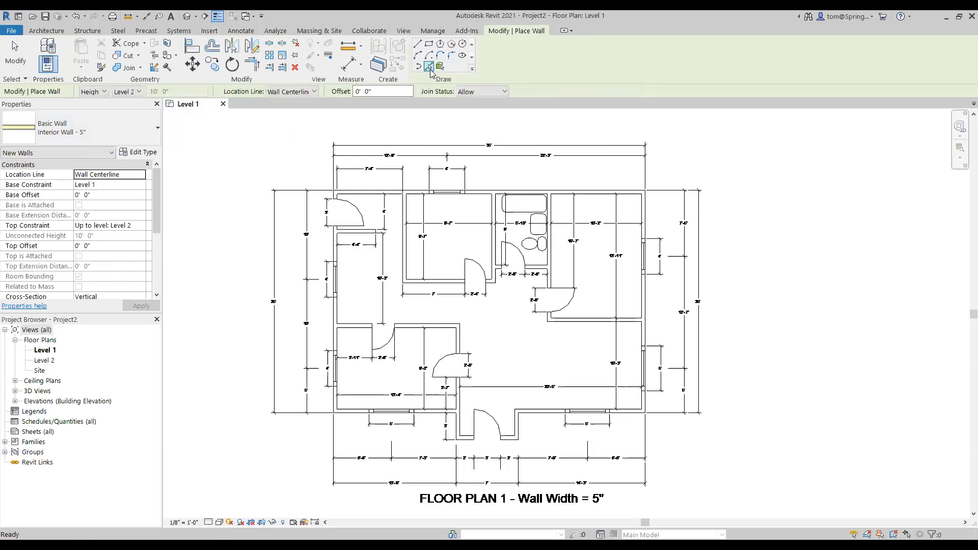
{"action": "left_click", "coordinate": [314, 93]}
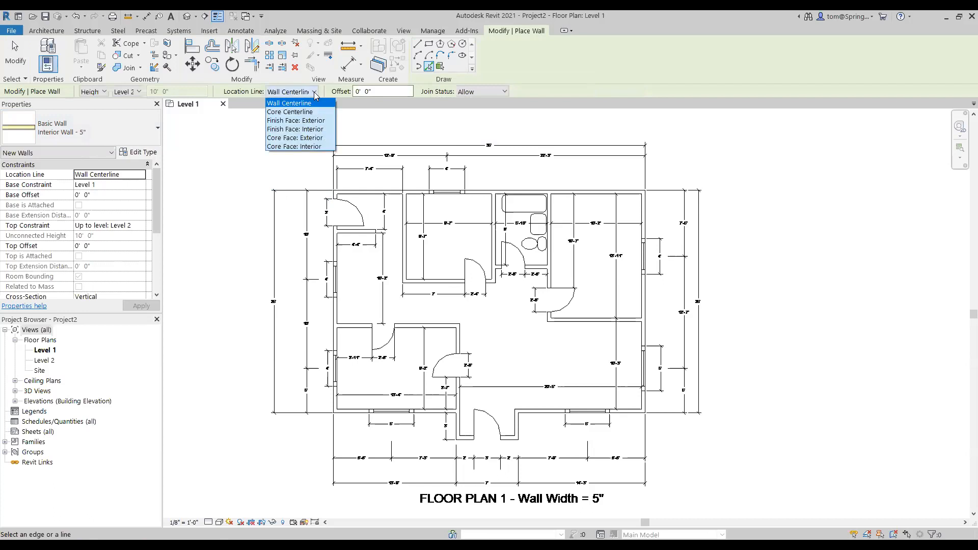
{"action": "left_click", "coordinate": [309, 119]}
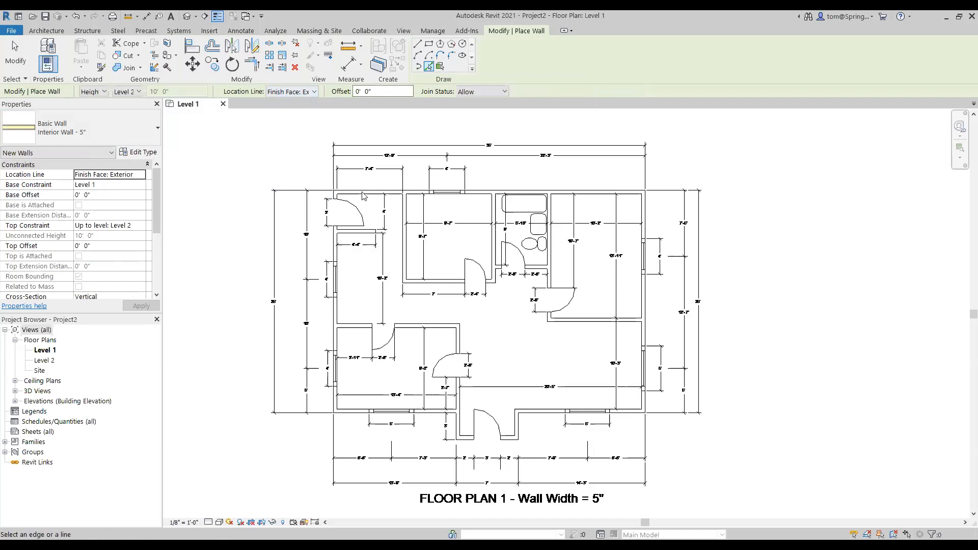
{"action": "scroll", "coordinate": [365, 208], "scroll_direction": "up", "scroll_amount": 4}
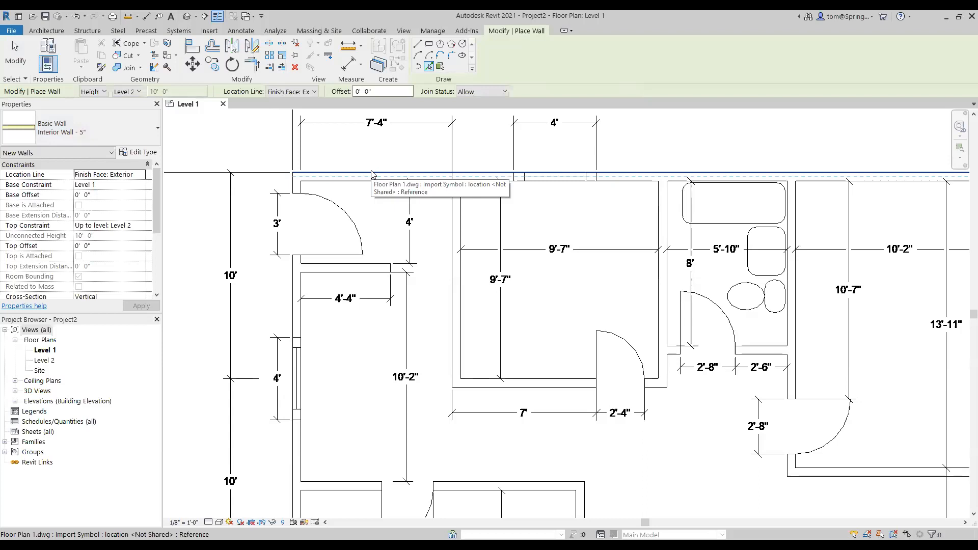
{"action": "left_click", "coordinate": [371, 174]}
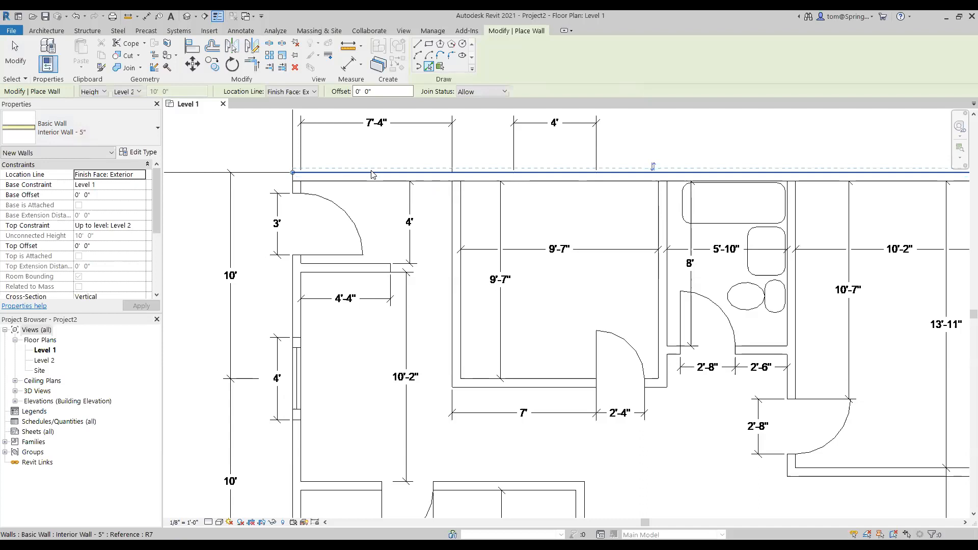
{"action": "scroll", "coordinate": [602, 247], "scroll_direction": "down", "scroll_amount": 3}
{"action": "scroll", "coordinate": [603, 247], "scroll_direction": "down", "scroll_amount": 3}
{"action": "scroll", "coordinate": [550, 263], "scroll_direction": "up", "scroll_amount": 5}
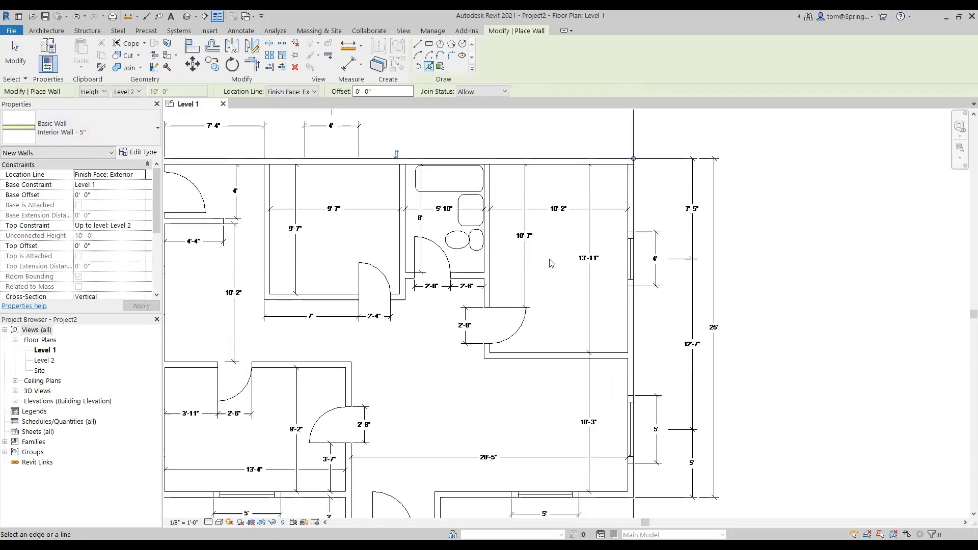
{"action": "left_click", "coordinate": [638, 319]}
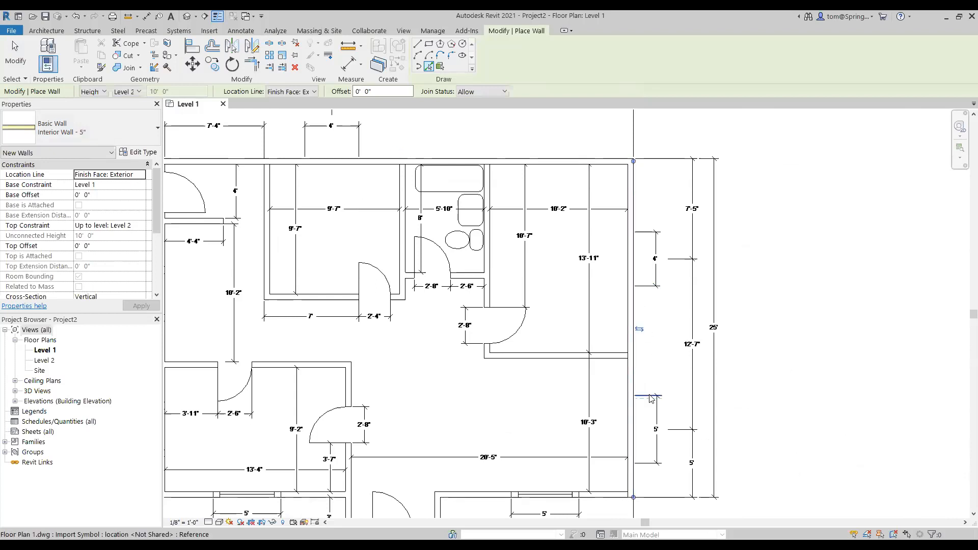
{"action": "scroll", "coordinate": [651, 398], "scroll_direction": "down", "scroll_amount": 3}
{"action": "scroll", "coordinate": [648, 375], "scroll_direction": "up", "scroll_amount": 3}
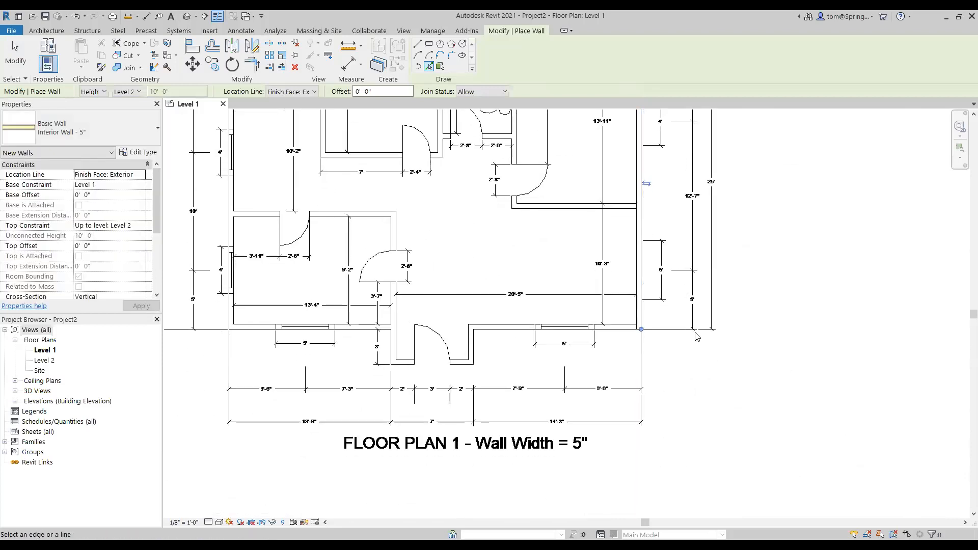
{"action": "key", "text": "ctrl+z"}
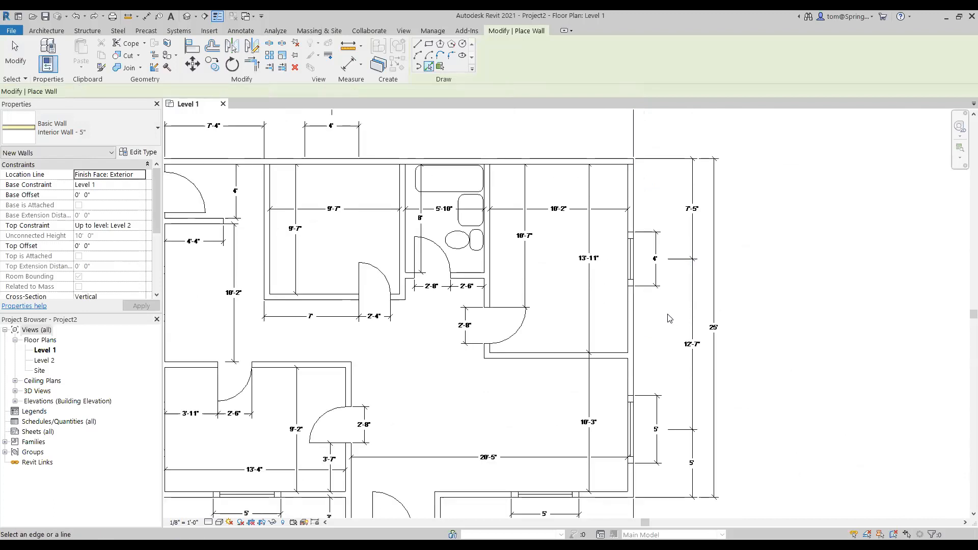
- Place the 25' right exterior wall and the lower exterior wall right of the entry by picking their outer CAD lines
{"action": "left_click", "coordinate": [634, 322]}
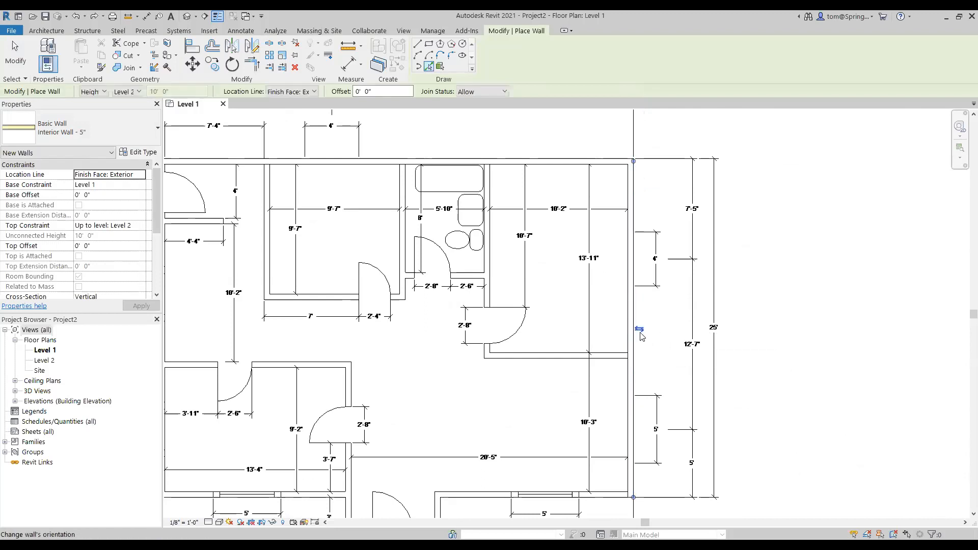
{"action": "left_click", "coordinate": [640, 329]}
{"action": "scroll", "coordinate": [644, 448], "scroll_direction": "down", "scroll_amount": 2}
{"action": "scroll", "coordinate": [644, 454], "scroll_direction": "down", "scroll_amount": 1}
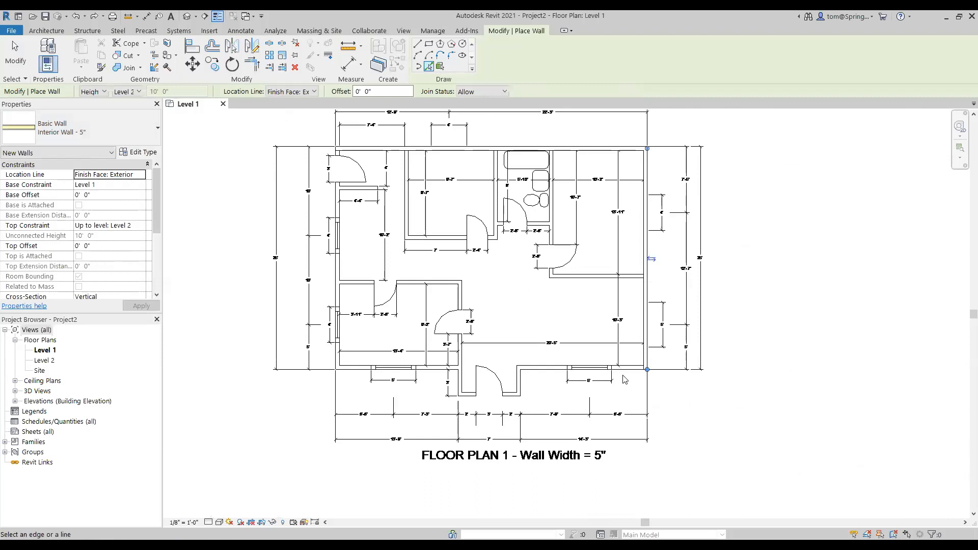
{"action": "scroll", "coordinate": [626, 370], "scroll_direction": "up", "scroll_amount": 3}
{"action": "left_click", "coordinate": [626, 370]}
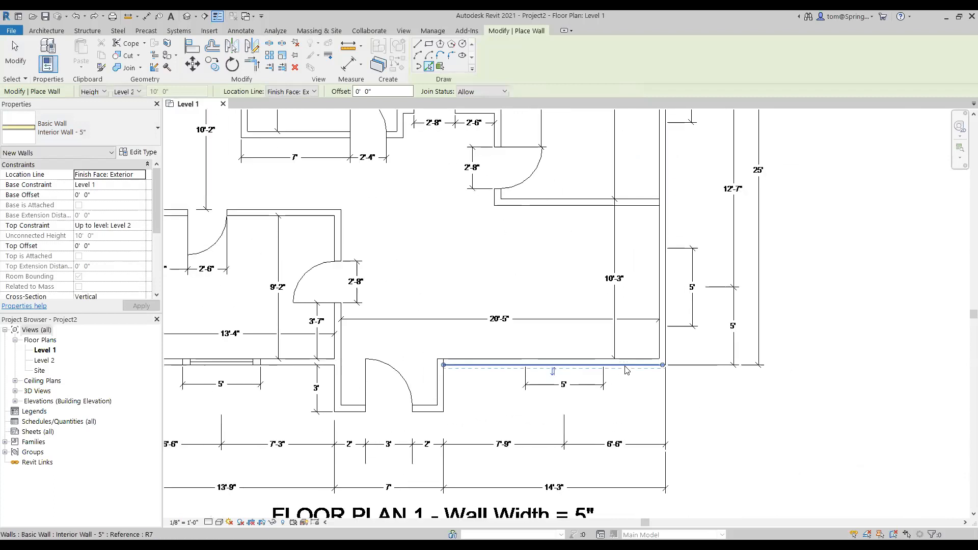
- Place the projecting entry's walls around the 3' door opening and the lower exterior wall left of it from their outer CAD lines
{"action": "left_click", "coordinate": [442, 391]}
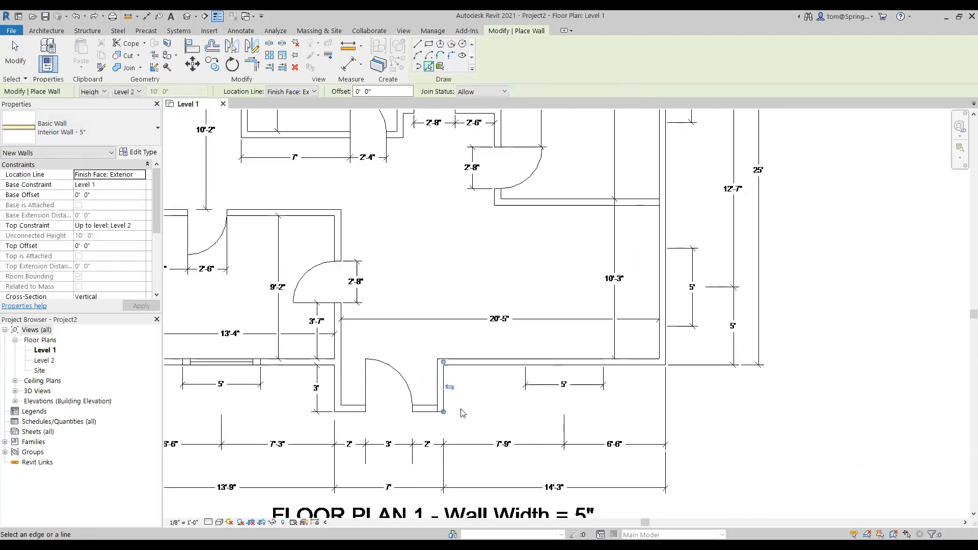
{"action": "left_click", "coordinate": [432, 416]}
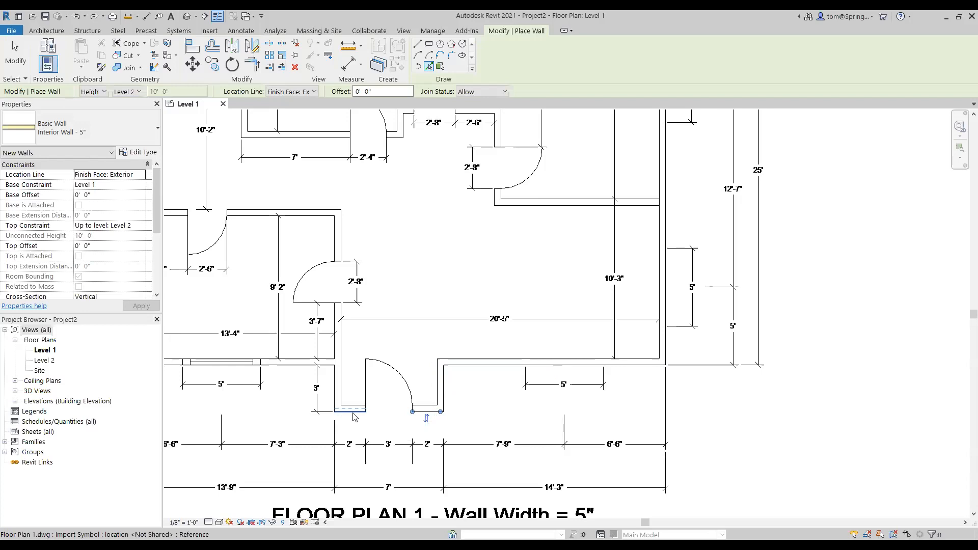
{"action": "left_click", "coordinate": [334, 389]}
{"action": "left_click", "coordinate": [273, 366]}
- Place the left exterior wall from its outer CAD line and stretch its upper end across the 3' door opening to the far jamb
{"action": "scroll", "coordinate": [301, 401], "scroll_direction": "down", "scroll_amount": 2}
{"action": "middle_click_drag", "start_coordinate": [302, 403], "coordinate": [486, 429]}
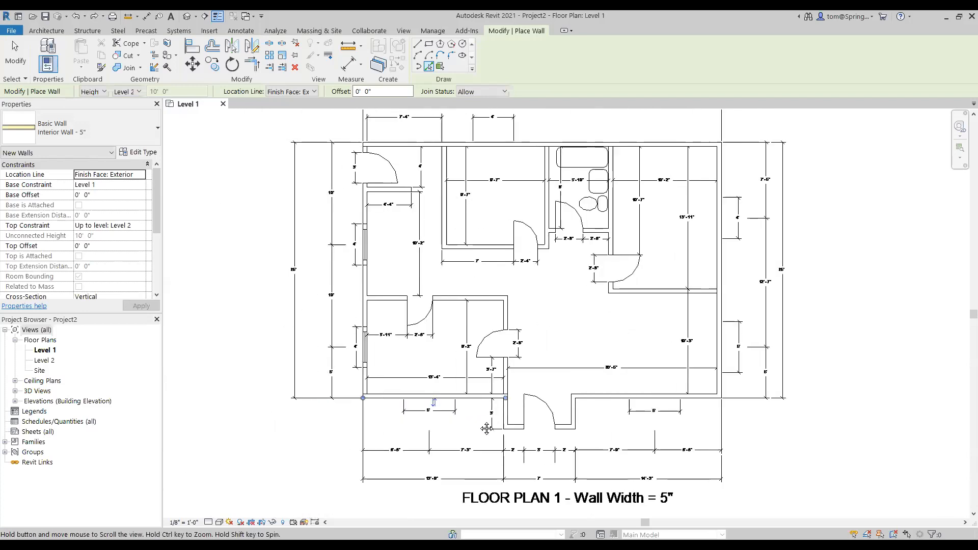
{"action": "left_click", "coordinate": [365, 377]}
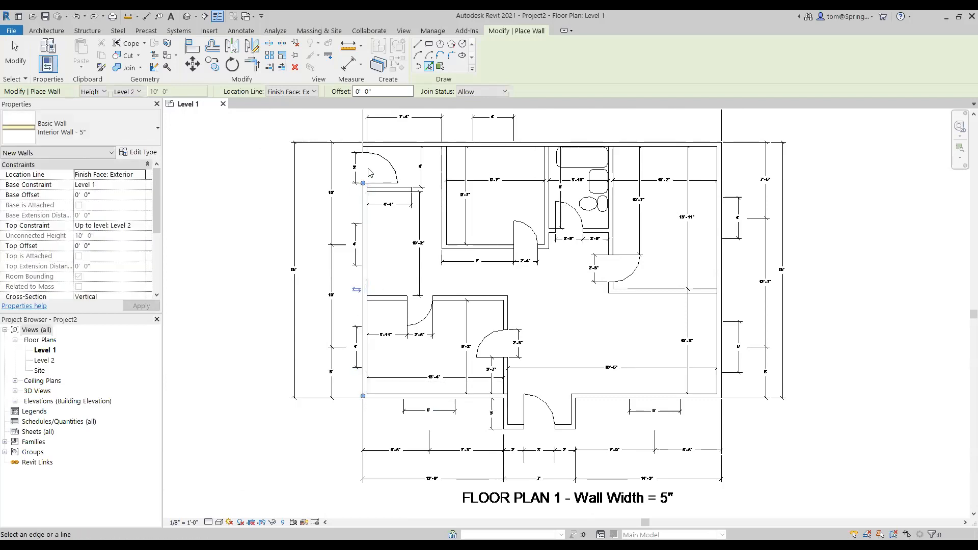
{"action": "scroll", "coordinate": [369, 172], "scroll_direction": "up", "scroll_amount": 4}
{"action": "middle_click_drag", "start_coordinate": [393, 234], "coordinate": [402, 308]}
{"action": "scroll", "coordinate": [391, 310], "scroll_direction": "up", "scroll_amount": 3}
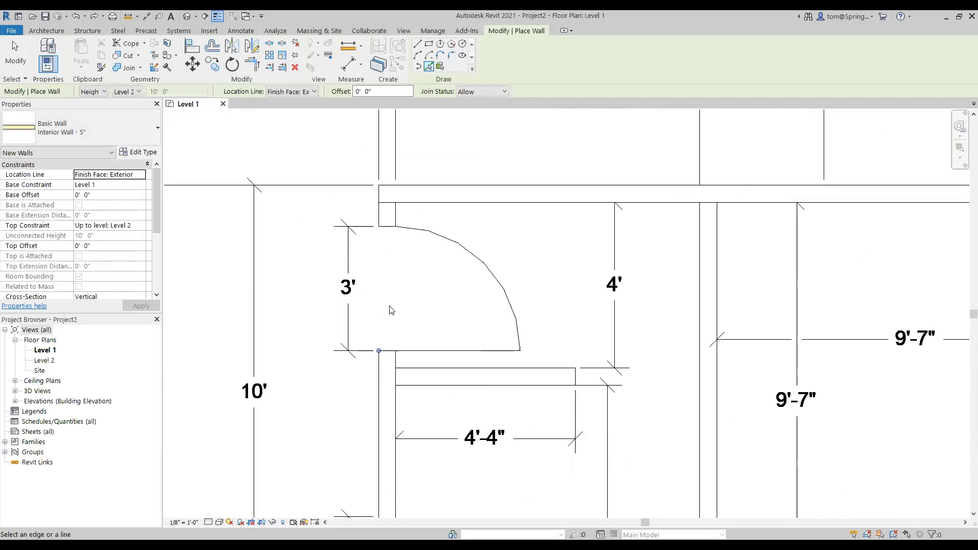
{"action": "left_click_drag", "start_coordinate": [378, 352], "coordinate": [378, 226]}
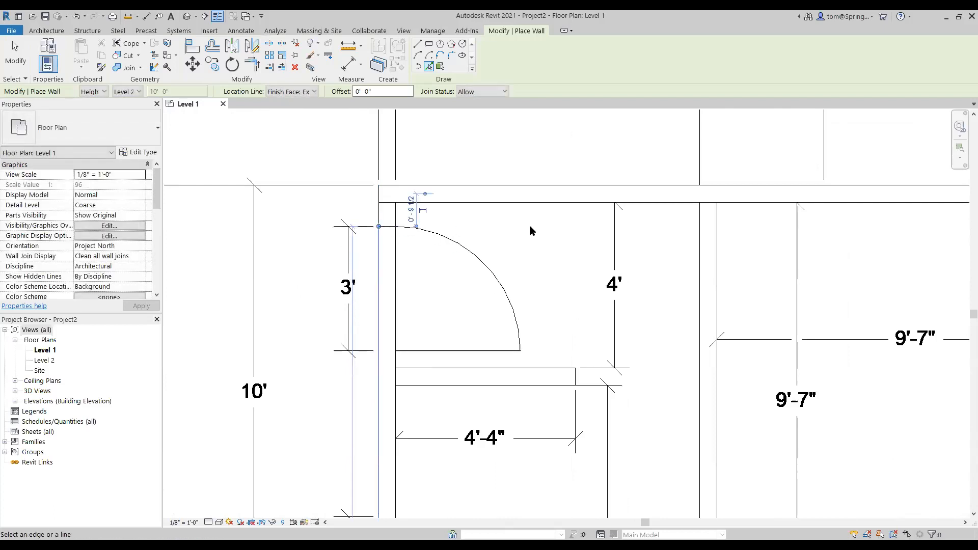
- Open the default 3D view and zoom in to inspect the exterior walls for gaps
{"action": "scroll", "coordinate": [529, 230], "scroll_direction": "down", "scroll_amount": 8}
{"action": "middle_click_drag", "start_coordinate": [492, 300], "coordinate": [323, 280]}
{"action": "scroll", "coordinate": [472, 281], "scroll_direction": "up", "scroll_amount": 3}
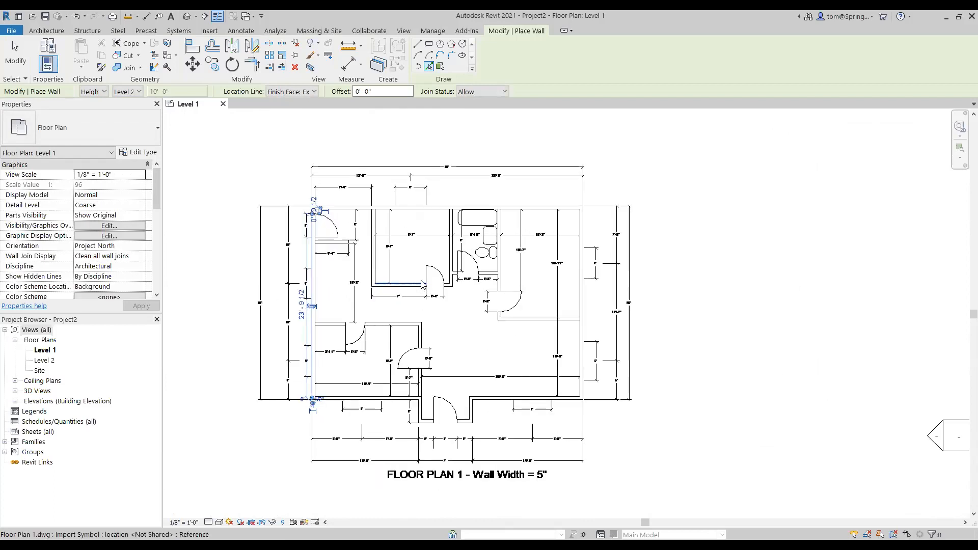
{"action": "left_click", "coordinate": [191, 18]}
{"action": "scroll", "coordinate": [771, 378], "scroll_direction": "up", "scroll_amount": 4}
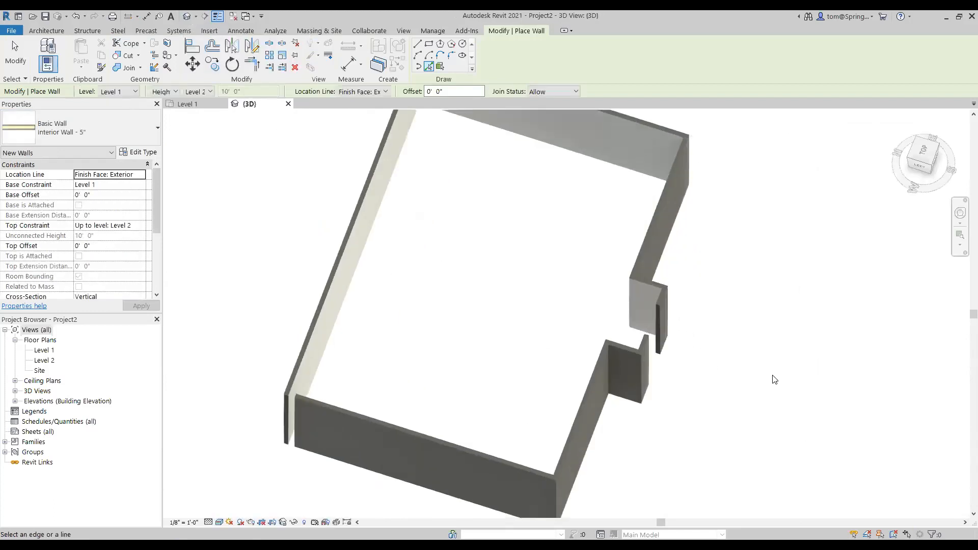
- Orbit the 3D view around to the building's front to inspect the exterior walls and entry opening
{"action": "middle_click_drag", "start_coordinate": [779, 321], "coordinate": [503, 314], "text": "shift"}
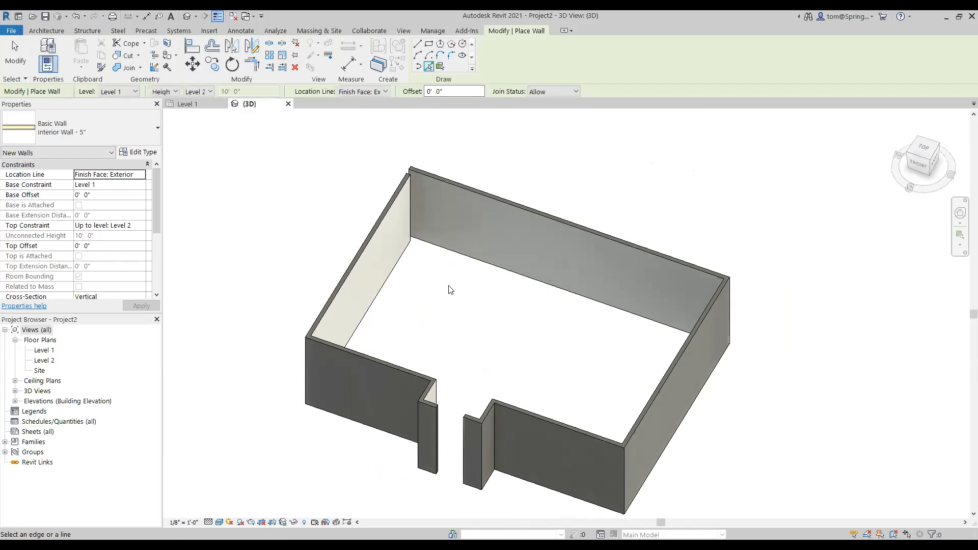
{"action": "scroll", "coordinate": [409, 204], "scroll_direction": "up", "scroll_amount": 2}
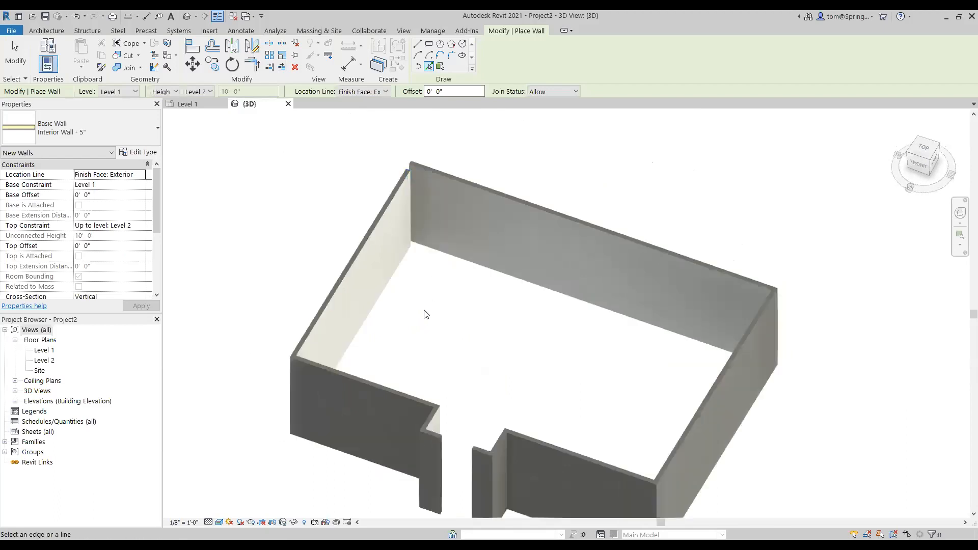
{"action": "middle_click_drag", "start_coordinate": [465, 316], "coordinate": [433, 276]}
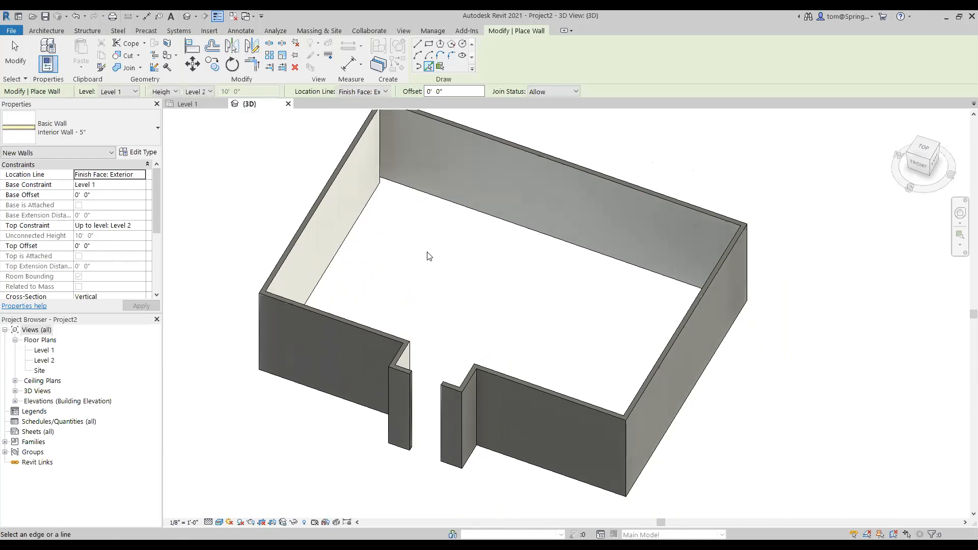
- Return to the Level 1 floor plan and end wall placement
{"action": "left_click", "coordinate": [188, 104]}
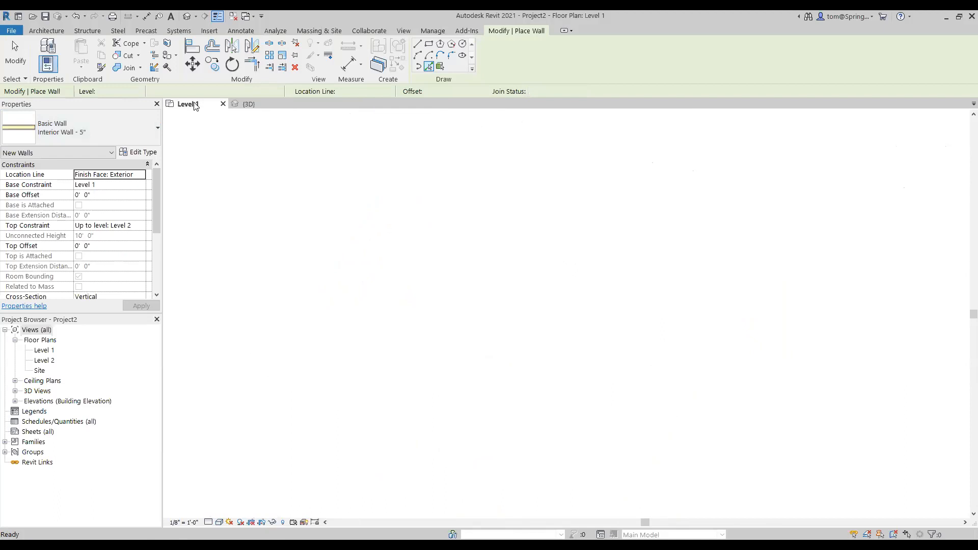
{"action": "scroll", "coordinate": [322, 232], "scroll_direction": "up", "scroll_amount": 2}
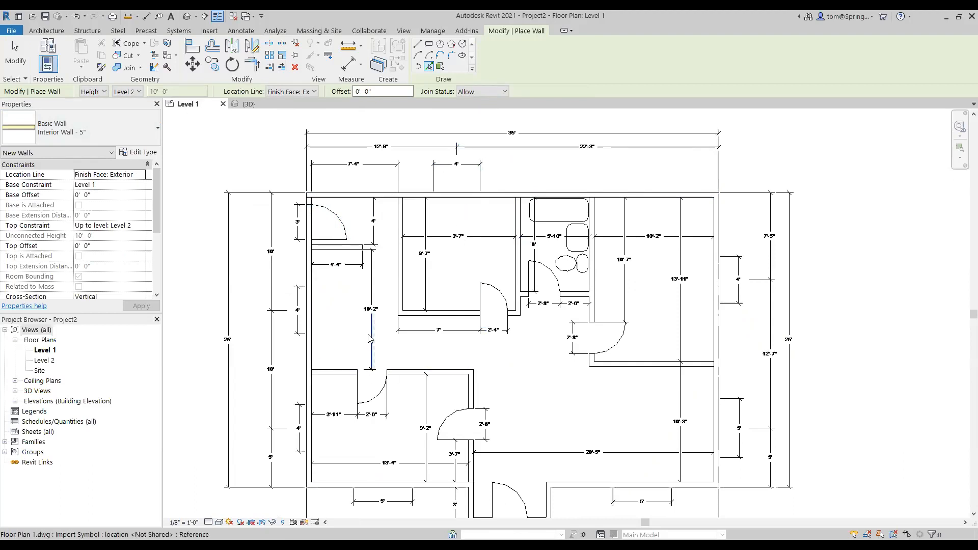
{"action": "key", "text": "Escape"}
{"action": "key", "text": "Escape"}
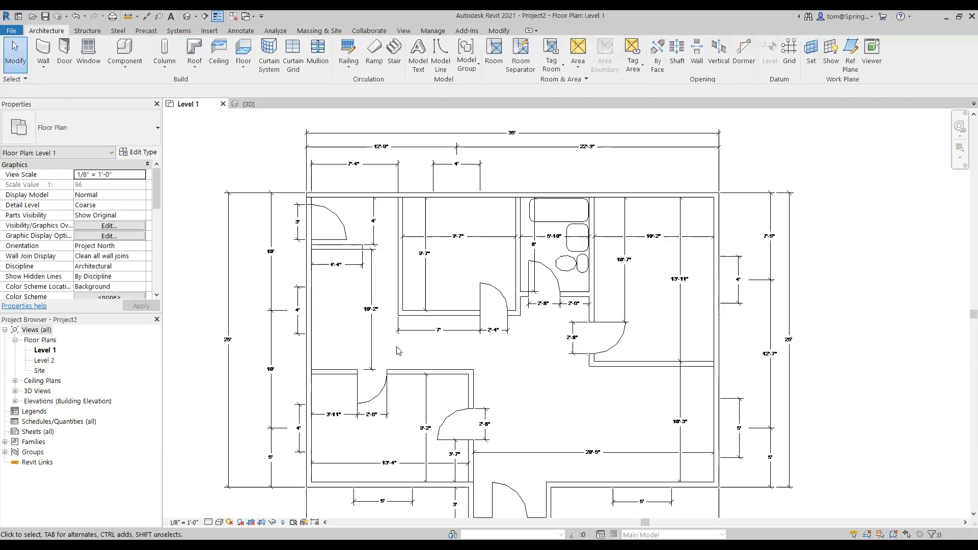
- Hide the linked Floor Plan 1.dwg drawing by element in the Level 1 view
{"action": "left_click", "coordinate": [431, 337]}
{"action": "scroll", "coordinate": [489, 351], "scroll_direction": "down", "scroll_amount": 1}
{"action": "scroll", "coordinate": [499, 377], "scroll_direction": "down", "scroll_amount": 1}
{"action": "middle_click_drag", "start_coordinate": [503, 359], "coordinate": [497, 316]}
{"action": "right_click", "coordinate": [503, 316]}
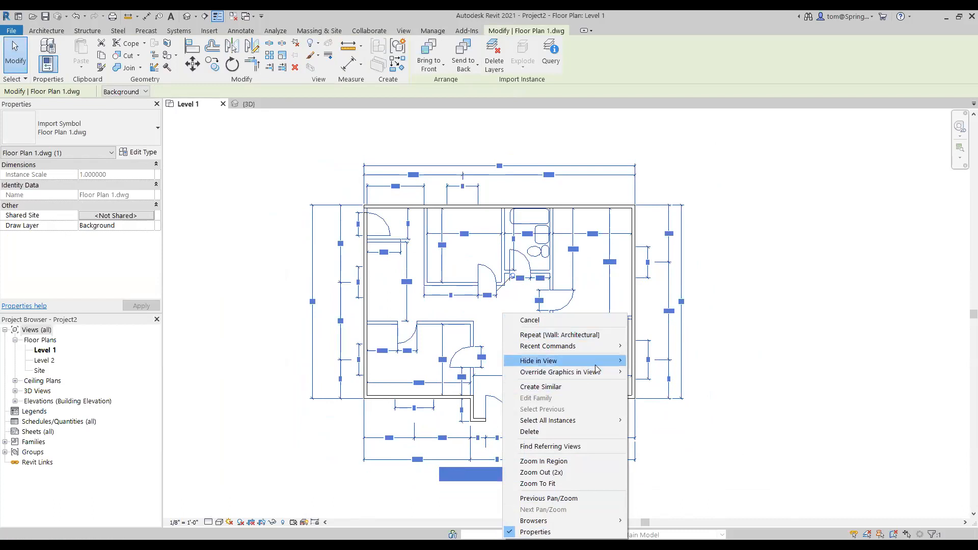
{"action": "mouse_move", "coordinate": [598, 371]}
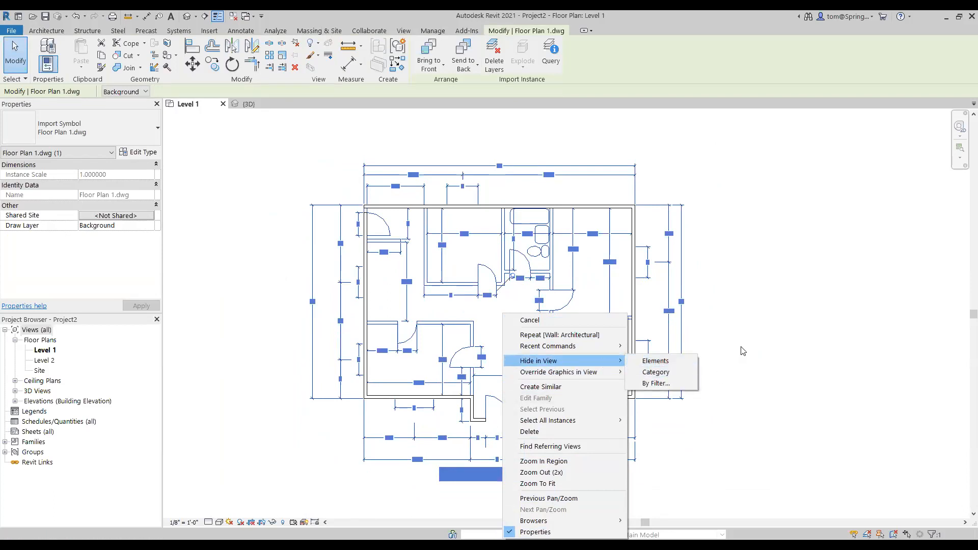
{"action": "left_click", "coordinate": [658, 363]}
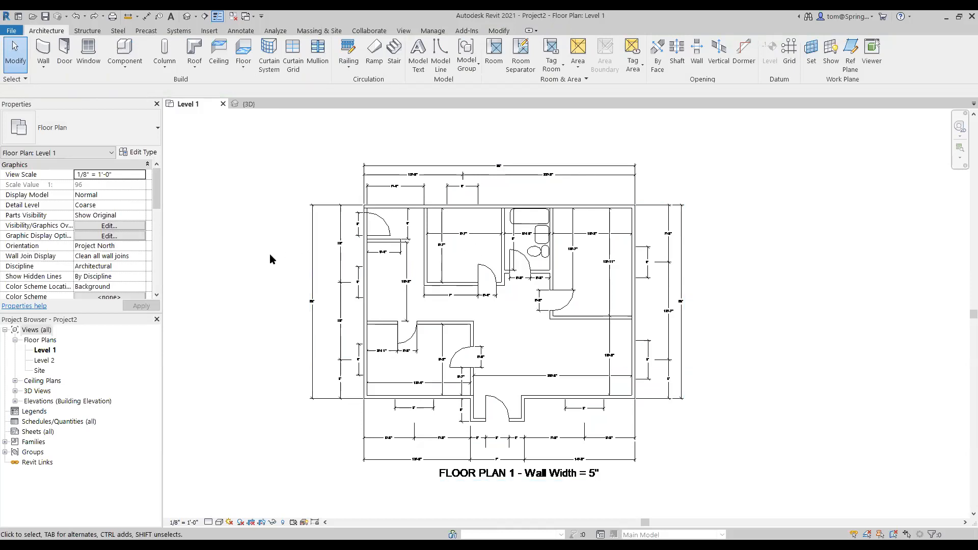
- Hide the Floor Plan 1.dwg link as an individual element again so only the walls show in Level 1
{"action": "left_click", "coordinate": [317, 269]}
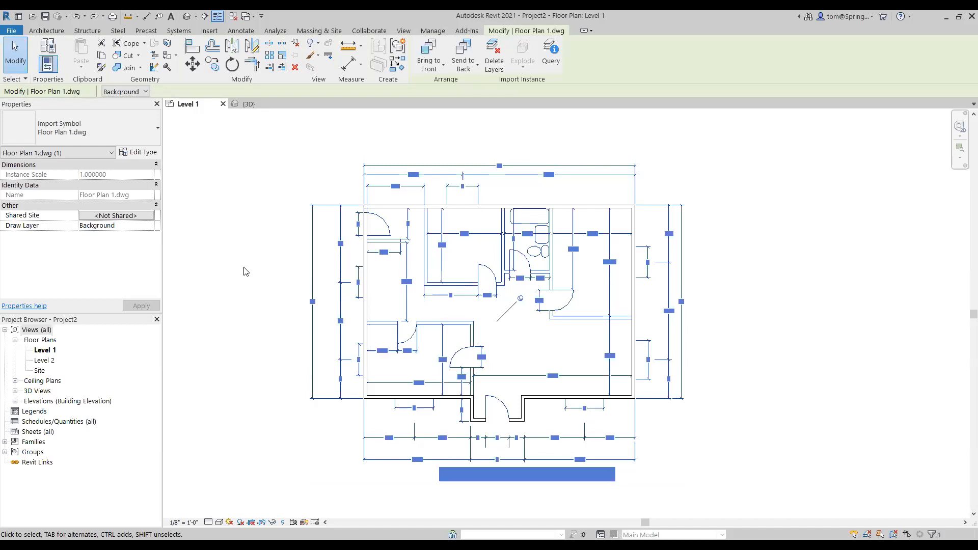
{"action": "right_click", "coordinate": [379, 276]}
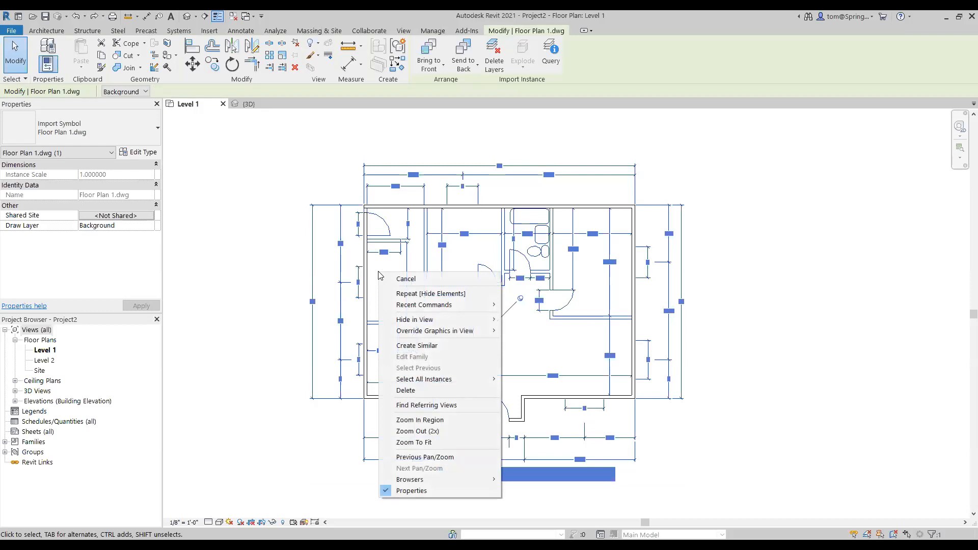
{"action": "mouse_move", "coordinate": [426, 320]}
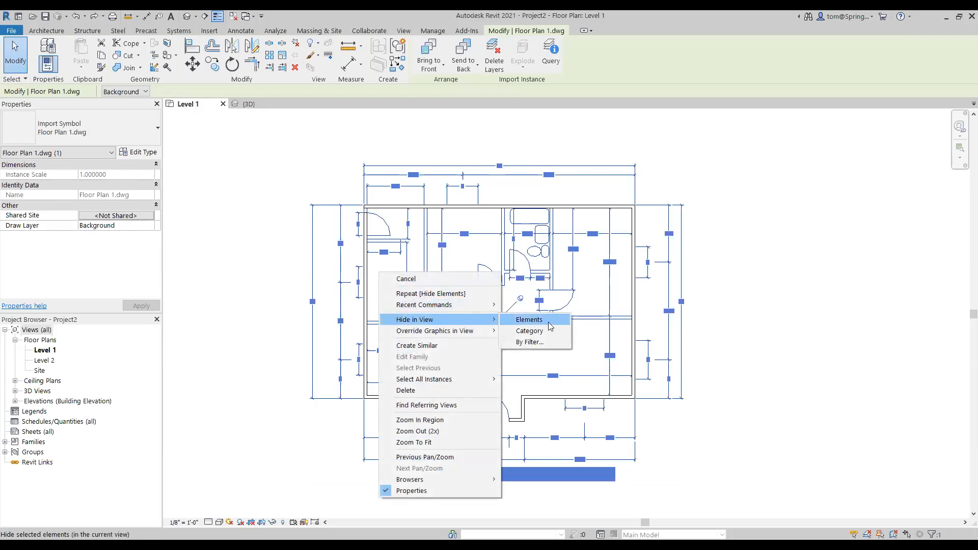
{"action": "left_click", "coordinate": [529, 320]}
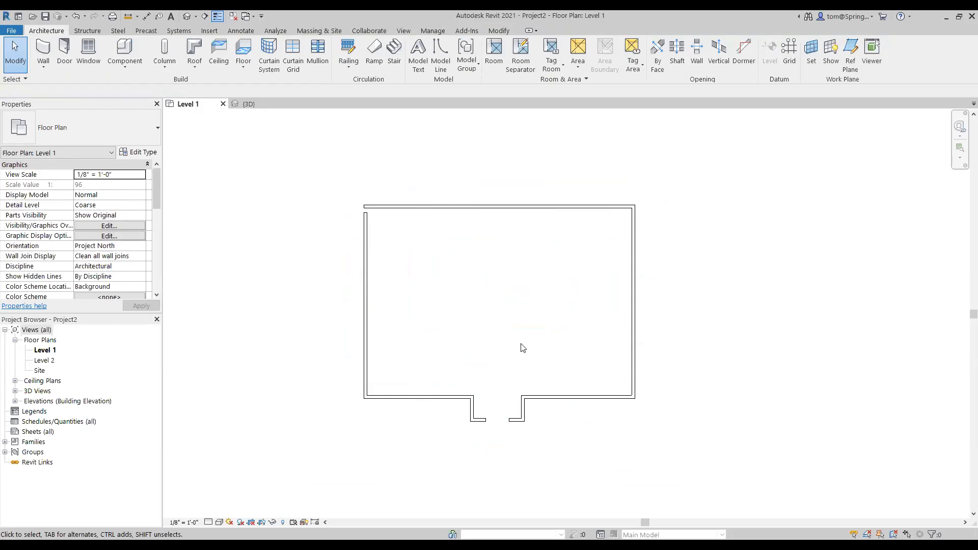
- Extend the left exterior wall's upper end to meet the top exterior wall and close the corner gap
{"action": "scroll", "coordinate": [387, 234], "scroll_direction": "up", "scroll_amount": 3}
{"action": "scroll", "coordinate": [383, 232], "scroll_direction": "up", "scroll_amount": 3}
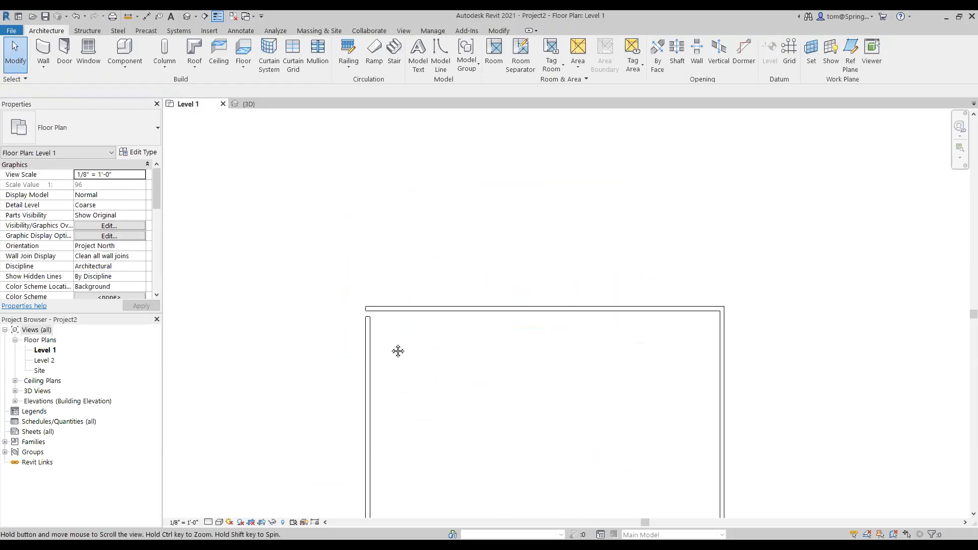
{"action": "left_click", "coordinate": [370, 316]}
{"action": "scroll", "coordinate": [373, 312], "scroll_direction": "up", "scroll_amount": 2}
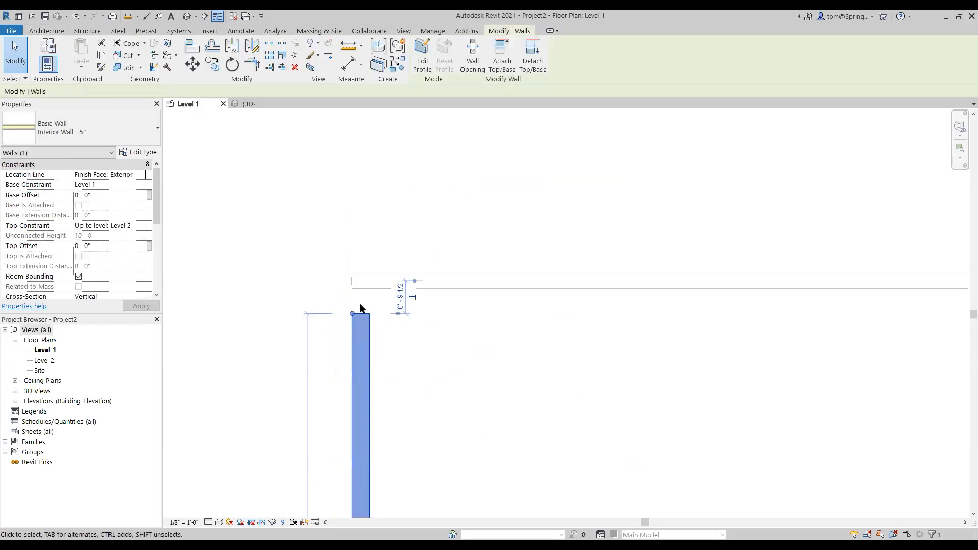
{"action": "left_click_drag", "start_coordinate": [352, 314], "coordinate": [352, 288]}
{"action": "left_click", "coordinate": [435, 341]}
{"action": "scroll", "coordinate": [540, 377], "scroll_direction": "down", "scroll_amount": 2}
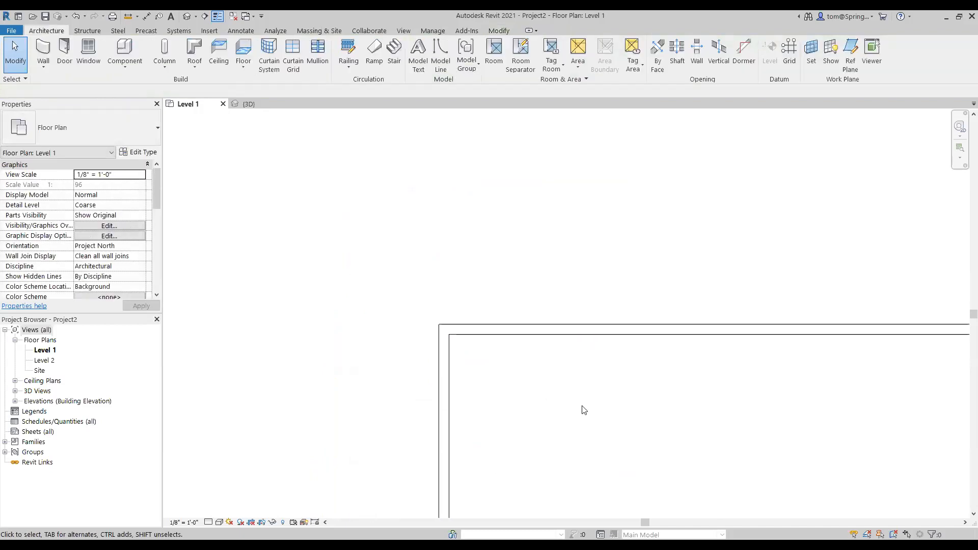
- Stretch the entry's short lower-left wall segment across the door opening to meet the opposite segment
{"action": "middle_click_drag", "start_coordinate": [626, 392], "coordinate": [548, 251]}
{"action": "scroll", "coordinate": [657, 469], "scroll_direction": "down", "scroll_amount": 1}
{"action": "middle_click_drag", "start_coordinate": [662, 435], "coordinate": [615, 304]}
{"action": "scroll", "coordinate": [596, 418], "scroll_direction": "up", "scroll_amount": 3}
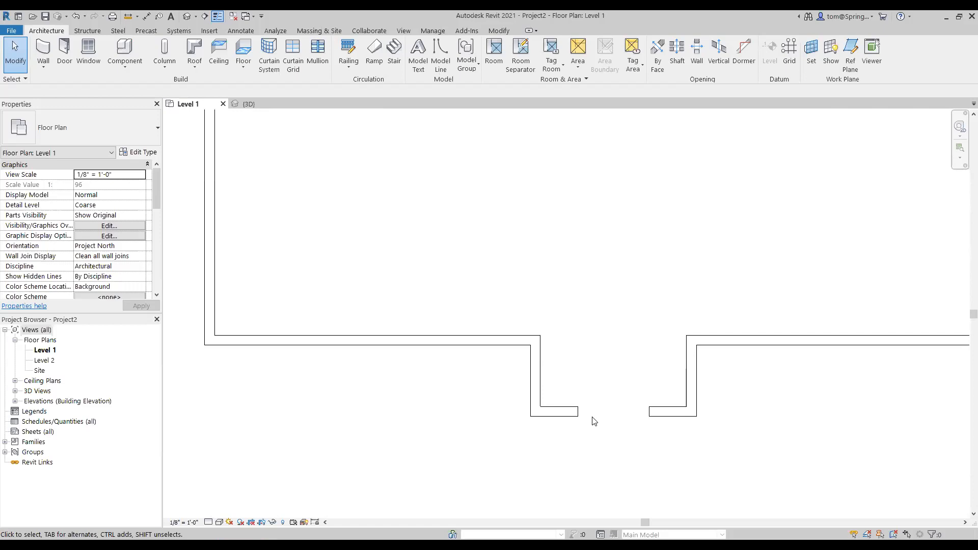
{"action": "left_click", "coordinate": [577, 415]}
{"action": "left_click_drag", "start_coordinate": [578, 415], "coordinate": [656, 413]}
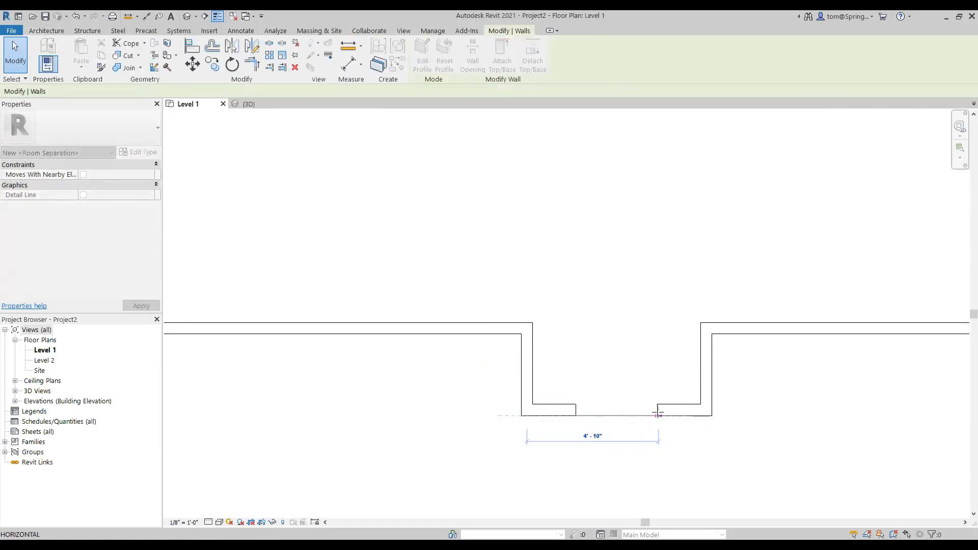
{"action": "left_click", "coordinate": [783, 434]}
{"action": "scroll", "coordinate": [810, 440], "scroll_direction": "down", "scroll_amount": 5}
{"action": "middle_click_drag", "start_coordinate": [820, 447], "coordinate": [620, 461]}
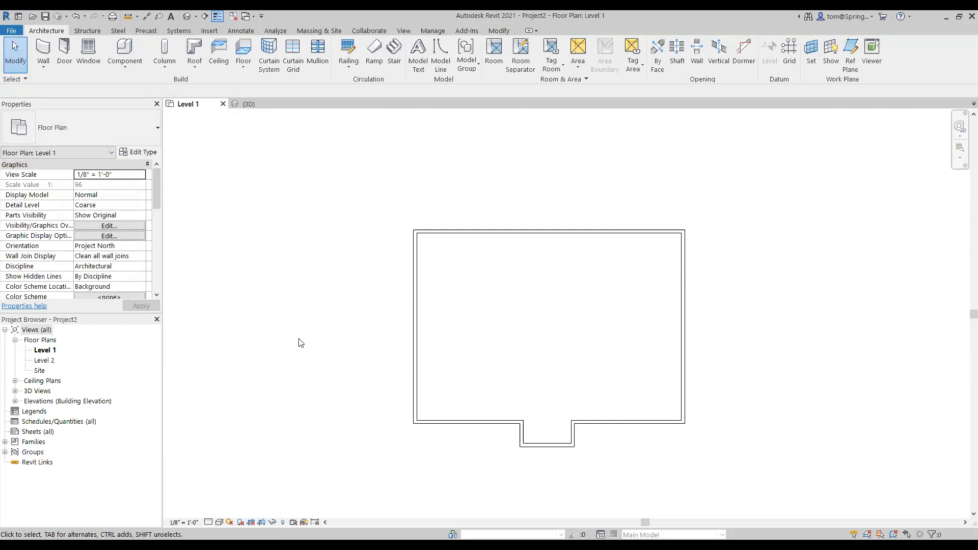
- Review the Floor Plan 1.dwg layers under the imported categories of Level 1's Visibility/Graphic Overrides, and close without changes
{"action": "key", "text": "v"}
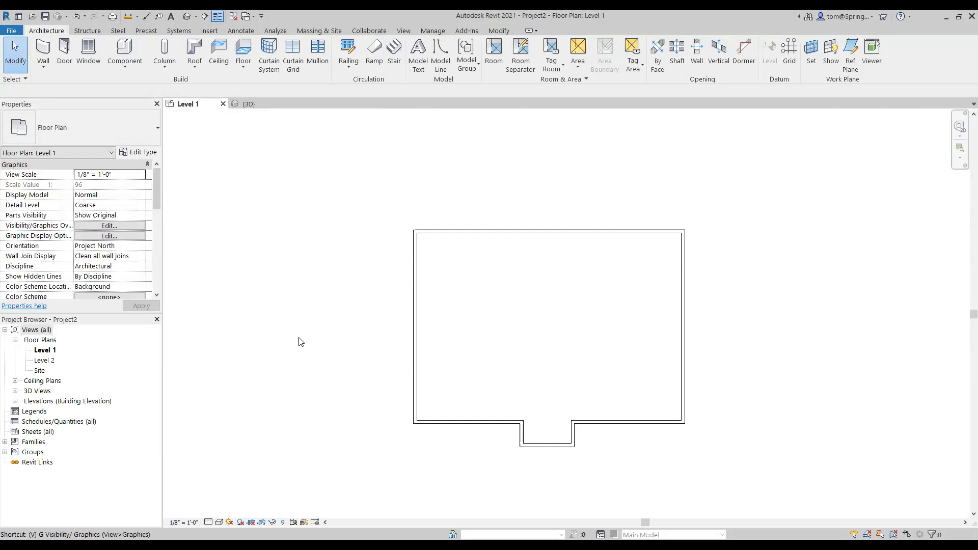
{"action": "key", "text": "g"}
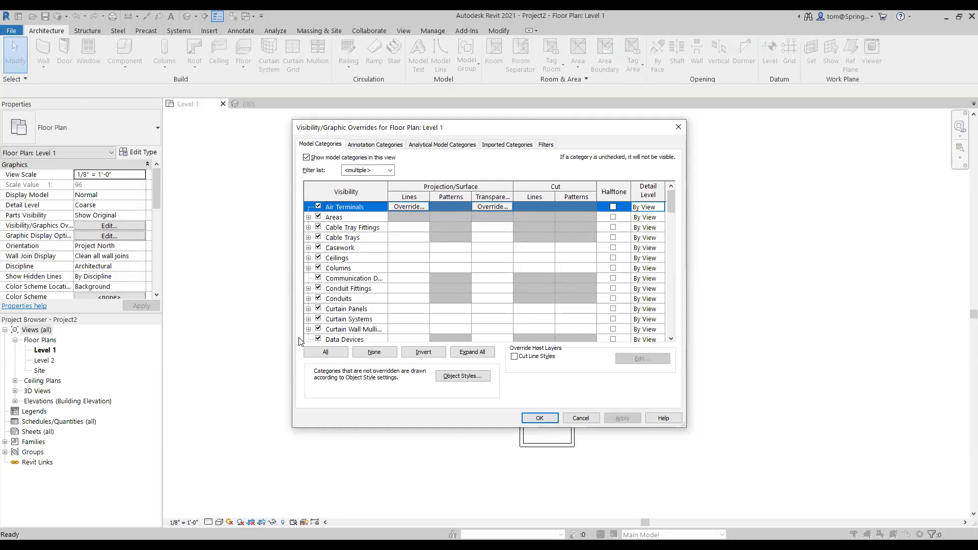
{"action": "left_click", "coordinate": [507, 146]}
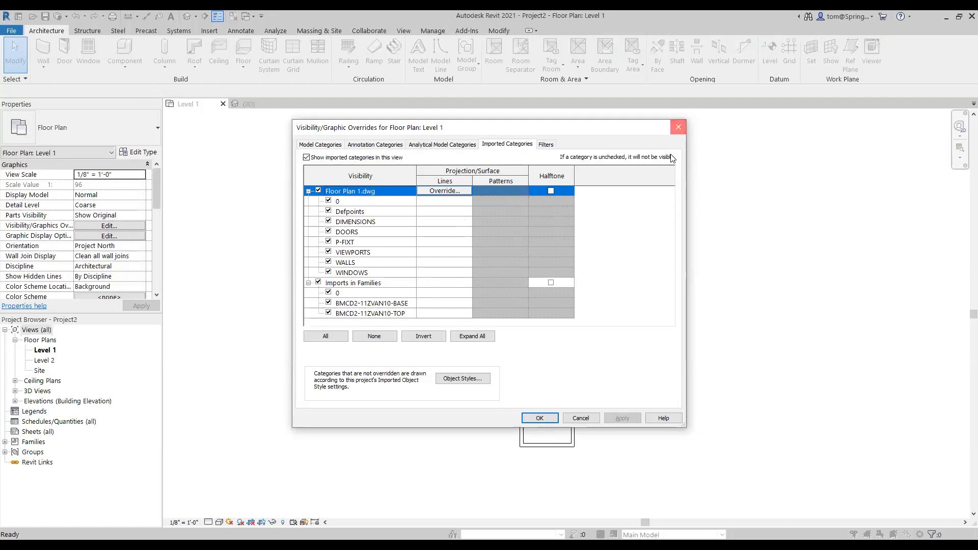
{"action": "key", "text": "Escape"}
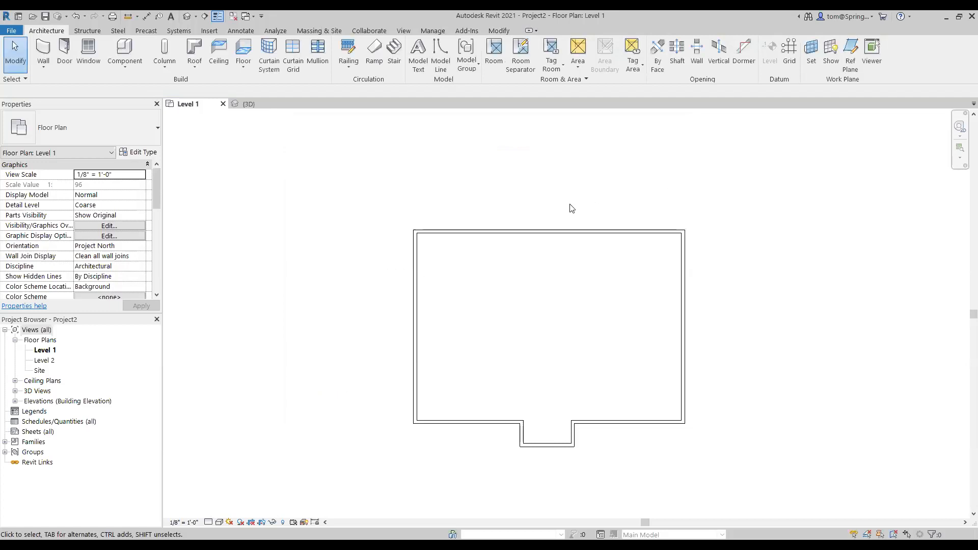
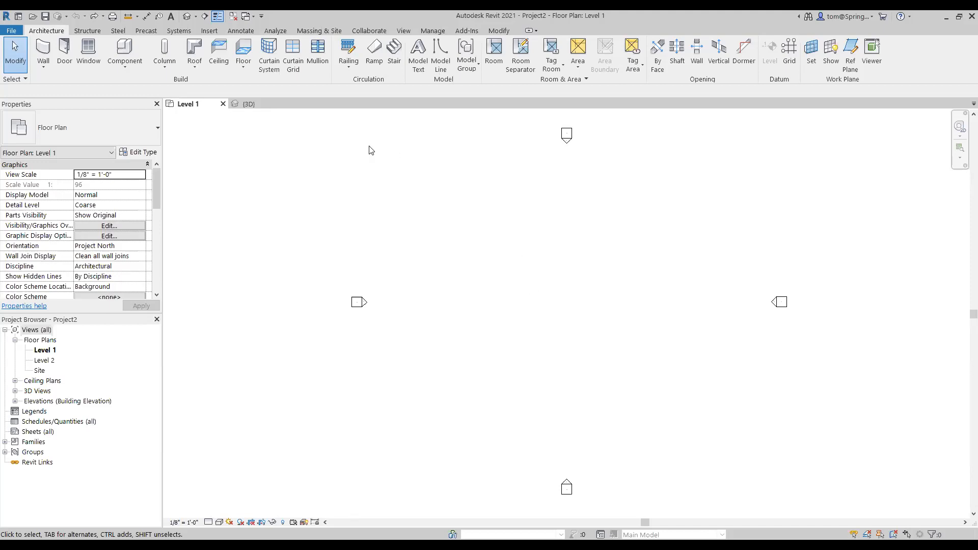
- Link Floor Plan 1.dwg into the empty Level 1 view with its colors set to Preserve
{"action": "left_click", "coordinate": [213, 30]}
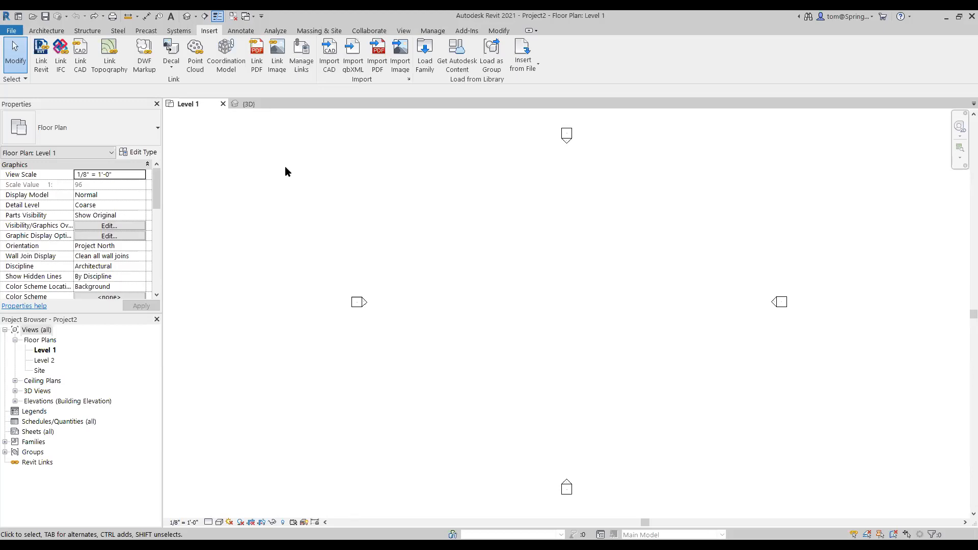
{"action": "left_click", "coordinate": [84, 69]}
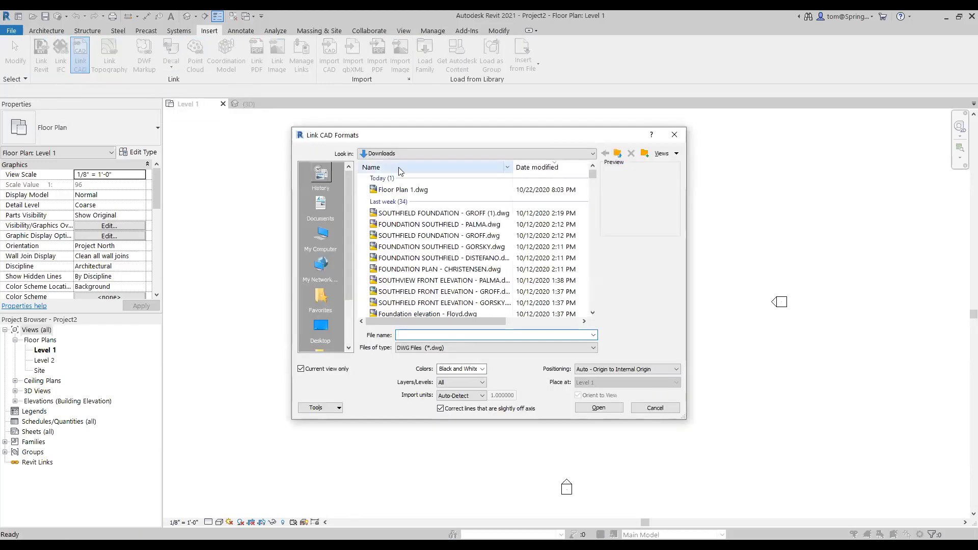
{"action": "left_click", "coordinate": [403, 191]}
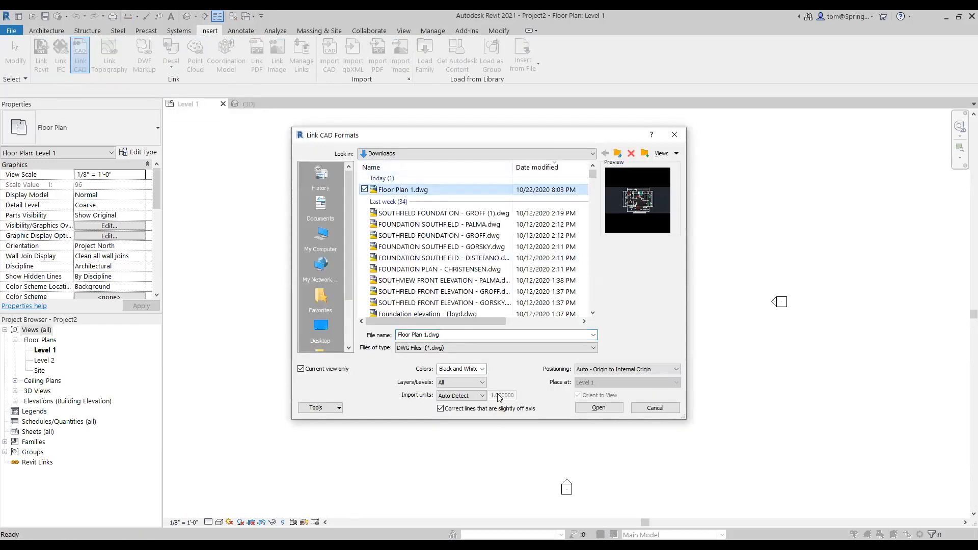
{"action": "left_click", "coordinate": [483, 369]}
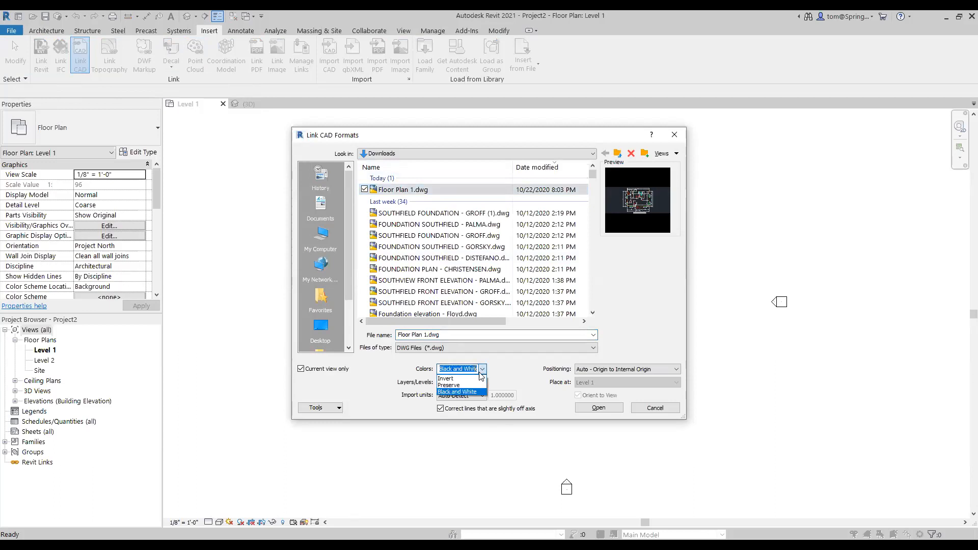
{"action": "left_click", "coordinate": [477, 390]}
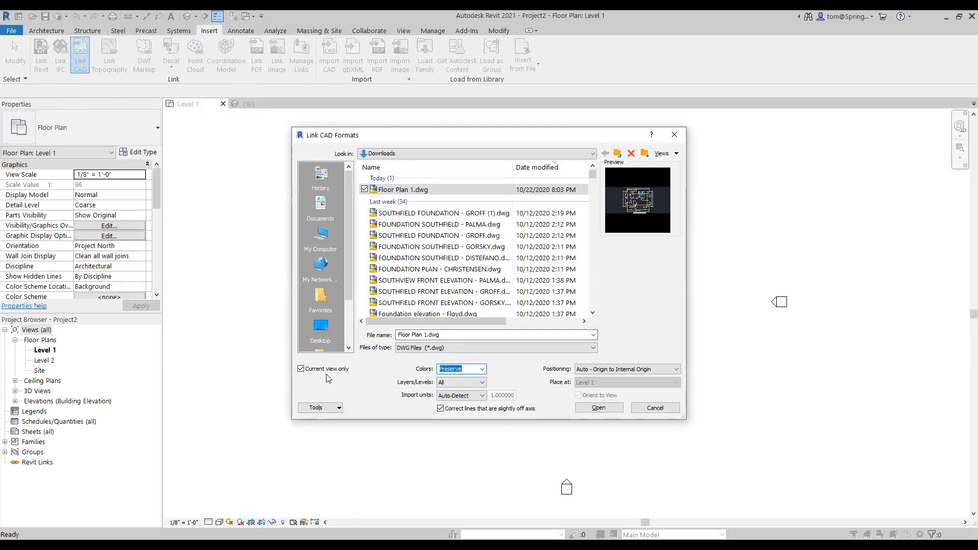
{"action": "left_click", "coordinate": [608, 410]}
{"action": "scroll", "coordinate": [662, 270], "scroll_direction": "up", "scroll_amount": 4}
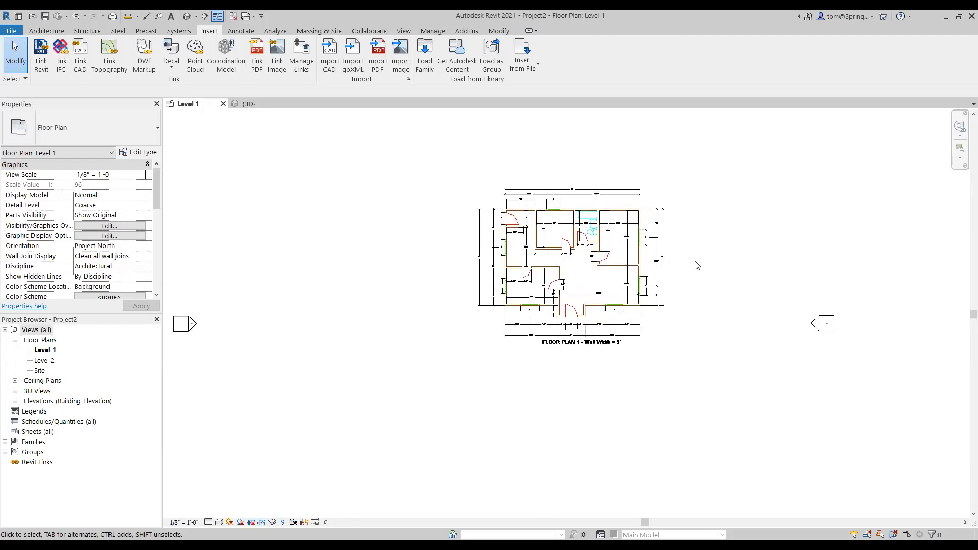
{"action": "scroll", "coordinate": [696, 336], "scroll_direction": "up", "scroll_amount": 3}
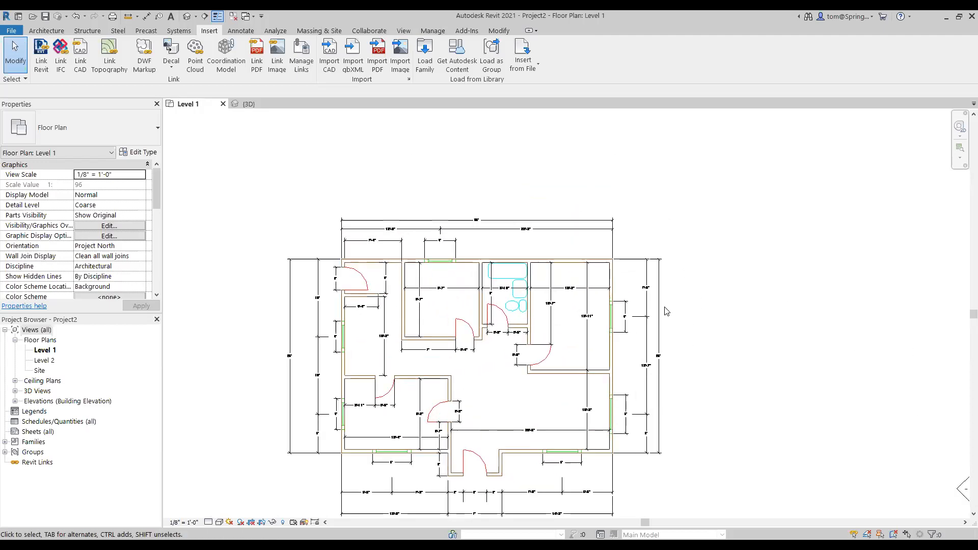
{"action": "scroll", "coordinate": [700, 321], "scroll_direction": "up", "scroll_amount": 1}
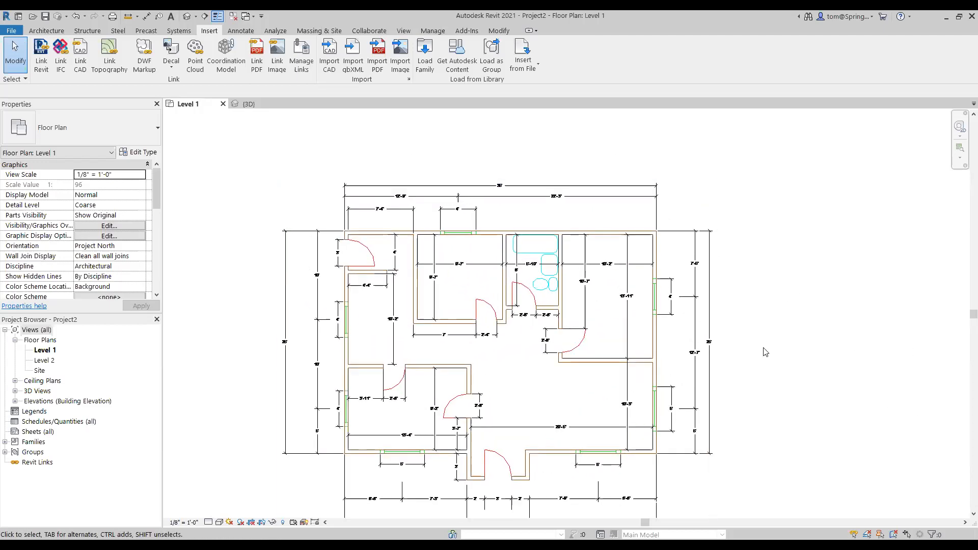
{"action": "middle_click_drag", "start_coordinate": [764, 352], "coordinate": [785, 324]}
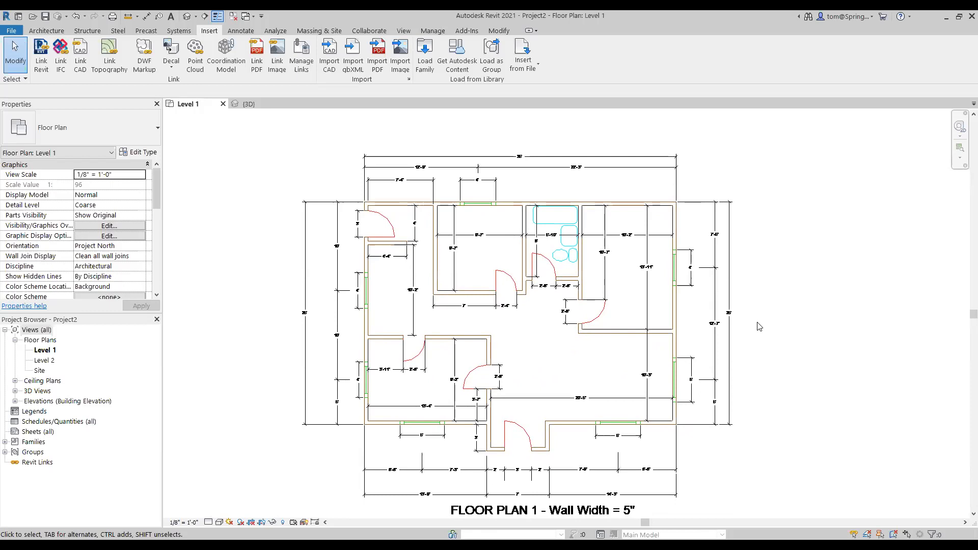
- Trace the 35' top exterior wall of the linked plan with Interior Wall - 5", using Finish Face: Exterior as the location line
{"action": "left_click", "coordinate": [50, 34]}
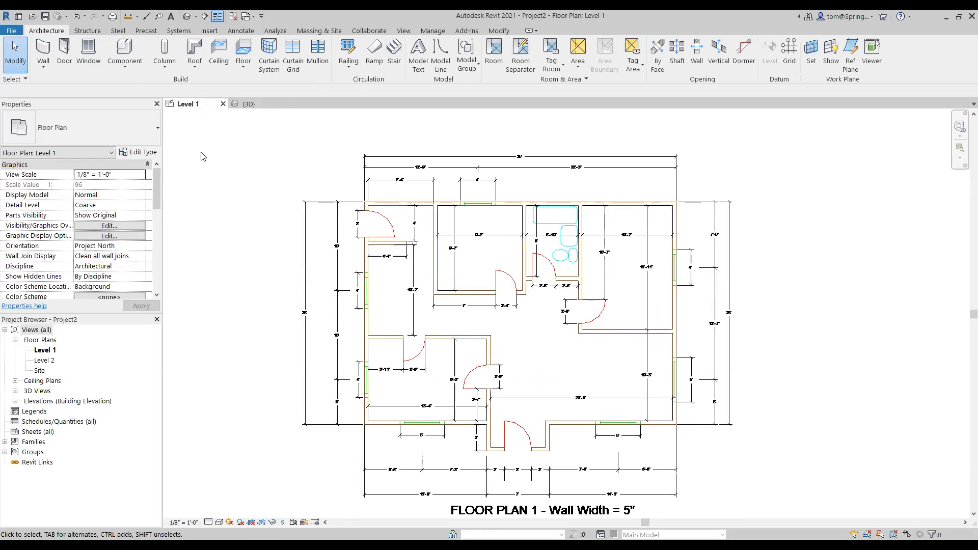
{"action": "left_click", "coordinate": [43, 51]}
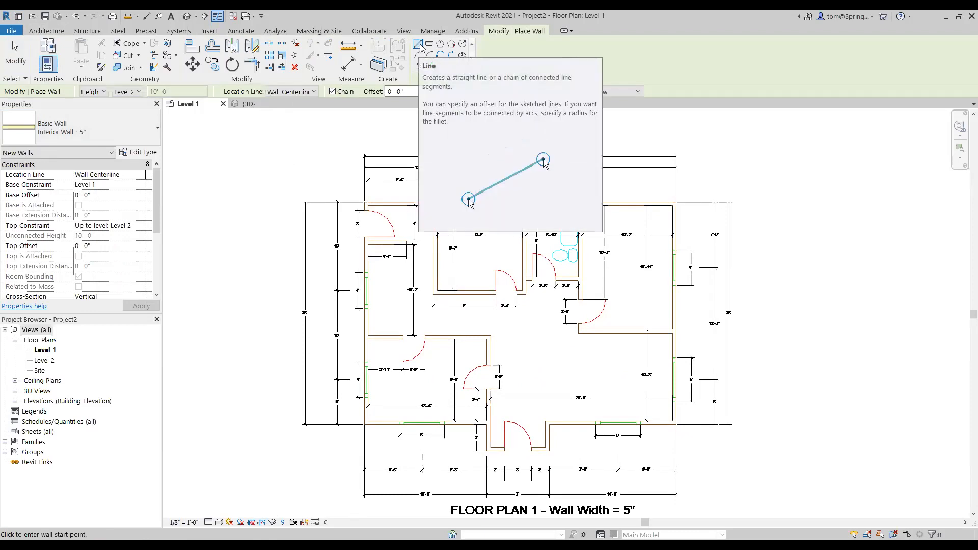
{"action": "left_click", "coordinate": [314, 92]}
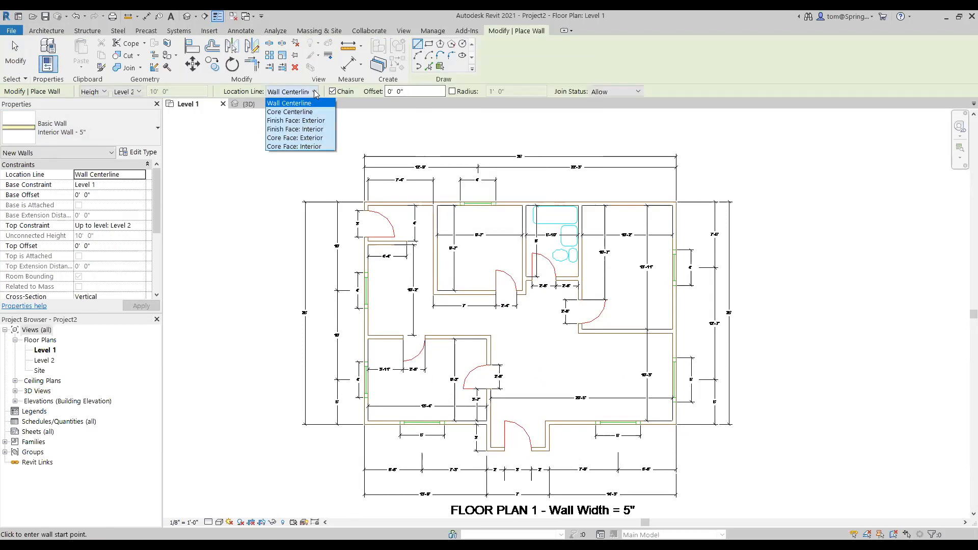
{"action": "left_click", "coordinate": [309, 121]}
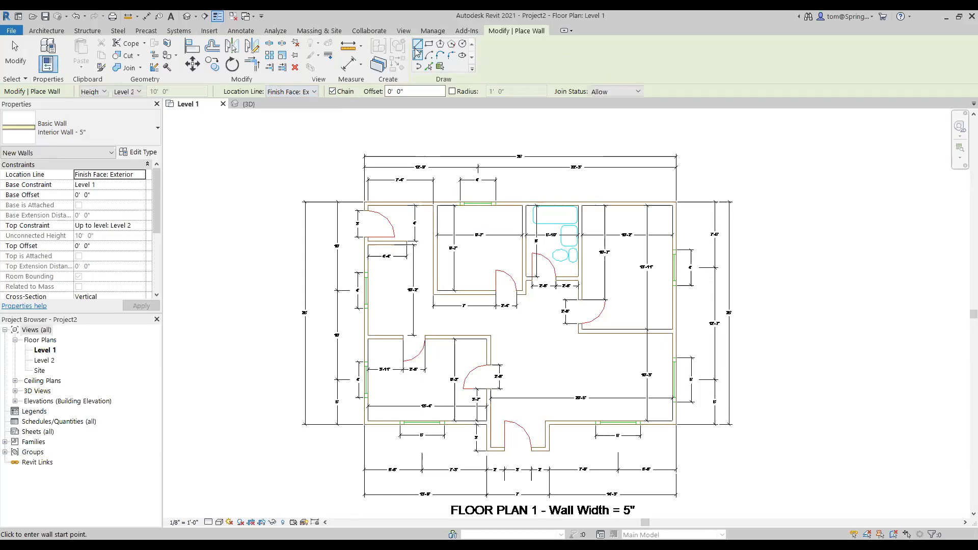
{"action": "scroll", "coordinate": [383, 206], "scroll_direction": "up", "scroll_amount": 4}
{"action": "scroll", "coordinate": [384, 214], "scroll_direction": "up", "scroll_amount": 4}
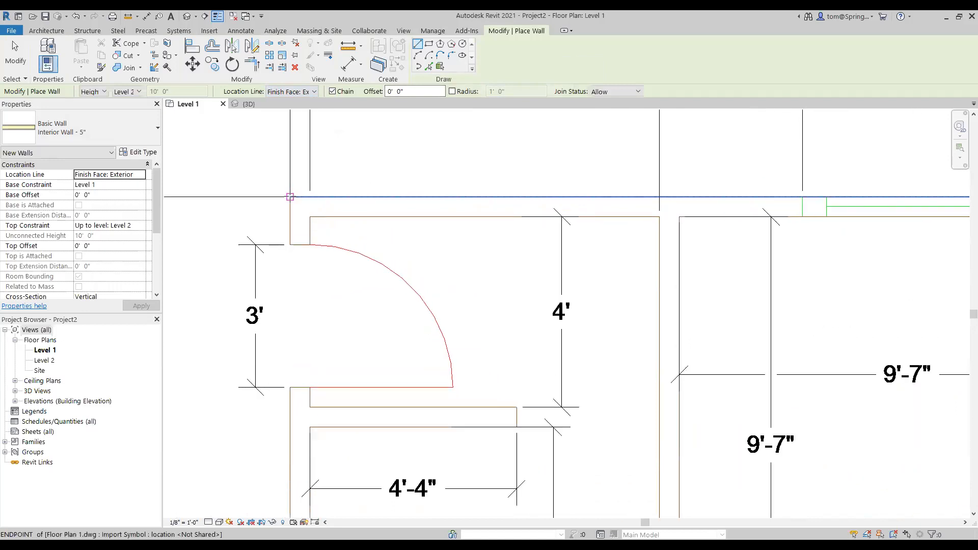
{"action": "left_click", "coordinate": [290, 196]}
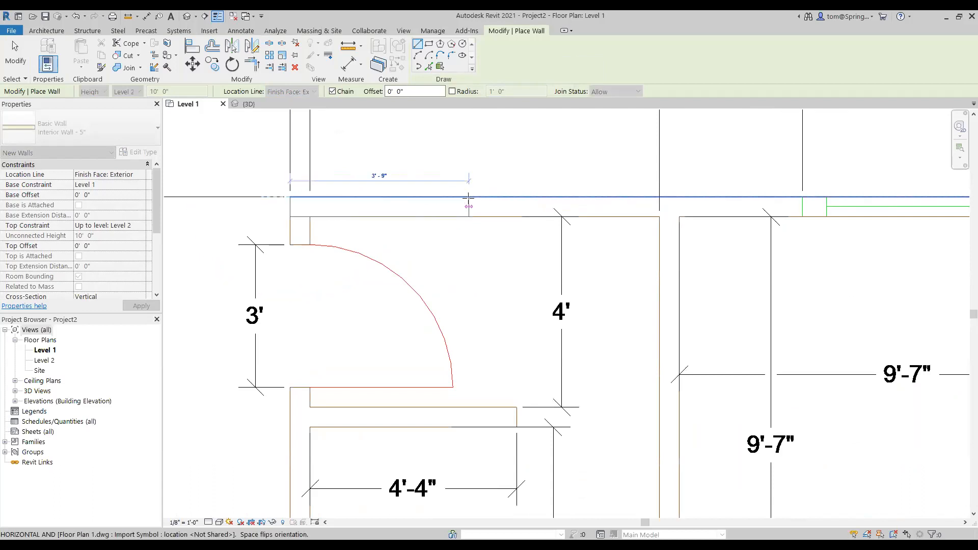
{"action": "scroll", "coordinate": [469, 206], "scroll_direction": "down", "scroll_amount": 5}
{"action": "middle_click_drag", "start_coordinate": [468, 209], "coordinate": [466, 225]}
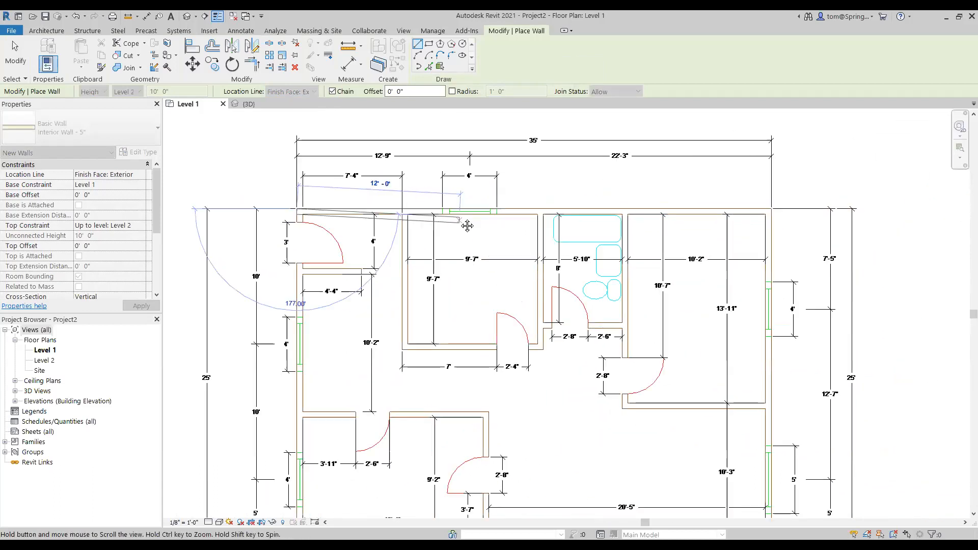
{"action": "scroll", "coordinate": [770, 216], "scroll_direction": "up", "scroll_amount": 3}
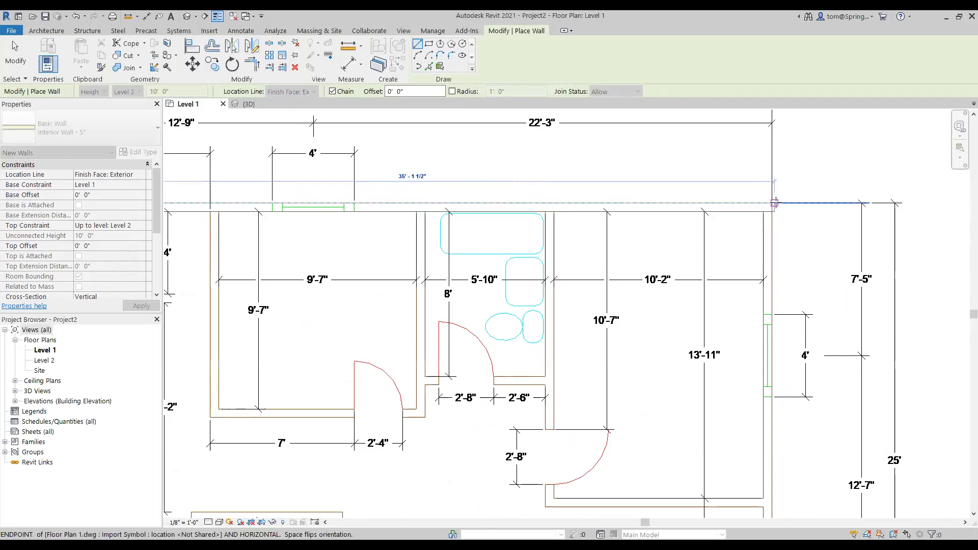
{"action": "left_click", "coordinate": [772, 203]}
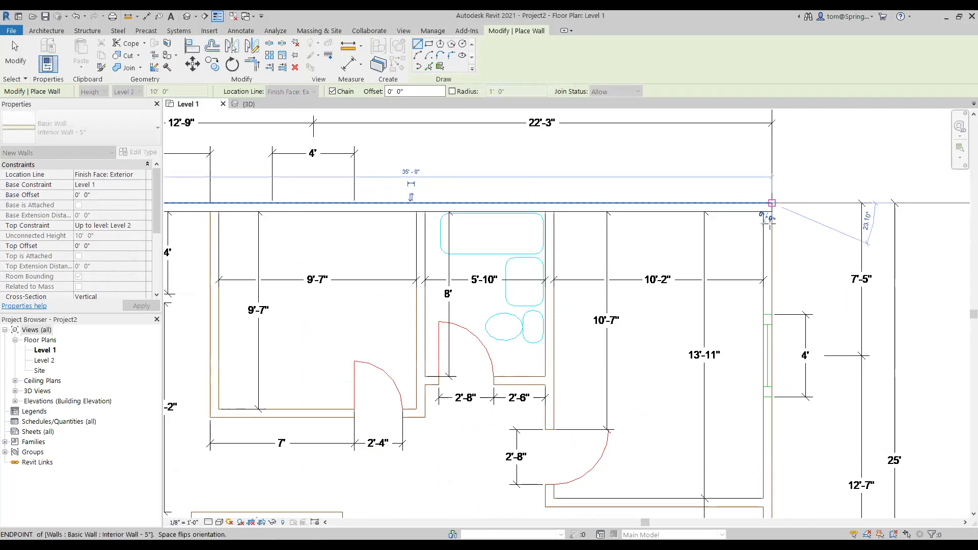
- Continue the wall chain down the 25' right exterior side and along the lower edge to the entry bump-out
{"action": "scroll", "coordinate": [767, 383], "scroll_direction": "down", "scroll_amount": 2}
{"action": "middle_click_drag", "start_coordinate": [761, 400], "coordinate": [734, 193]}
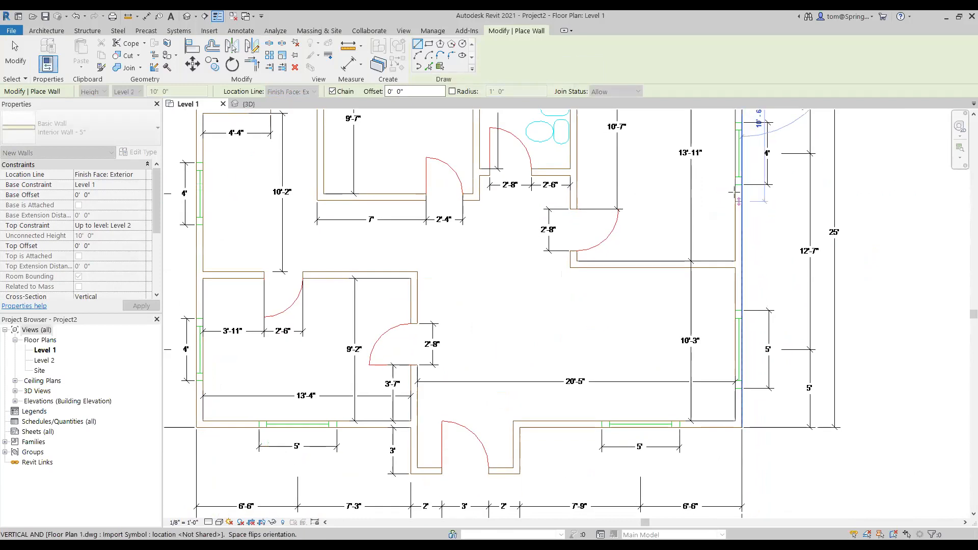
{"action": "left_click", "coordinate": [739, 428]}
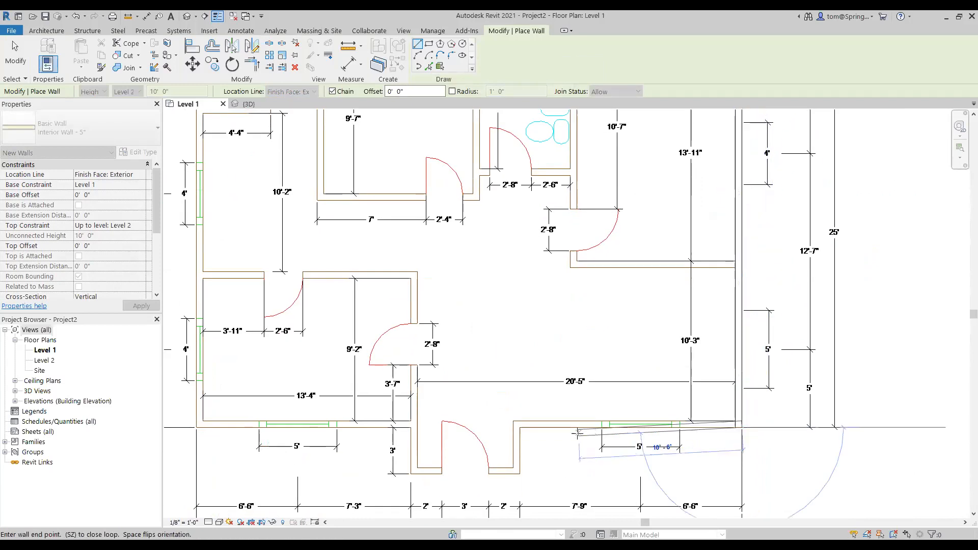
{"action": "left_click", "coordinate": [520, 427]}
- Trace the three walls of the 3' deep entry bump-out, running the front wall straight across the door opening
{"action": "left_click", "coordinate": [519, 474]}
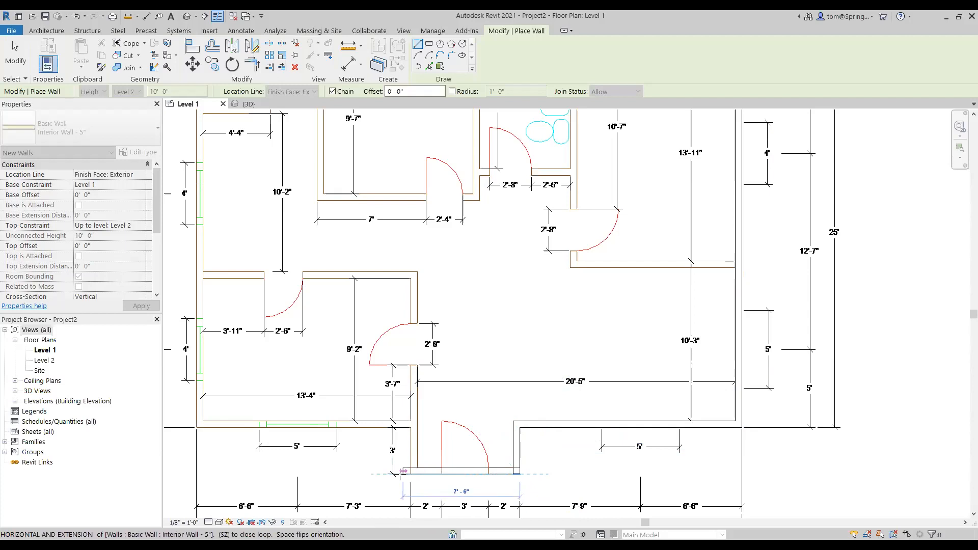
{"action": "left_click", "coordinate": [411, 474]}
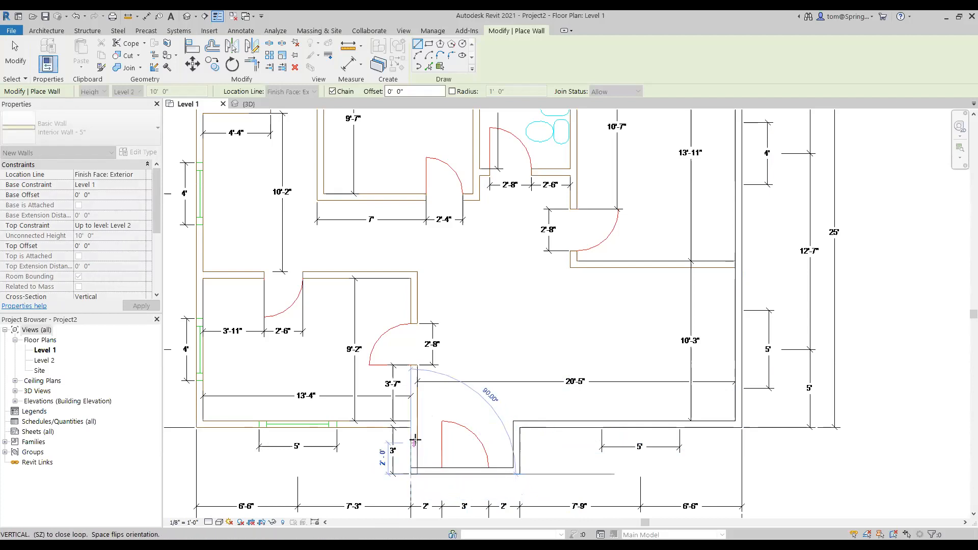
{"action": "left_click", "coordinate": [411, 428]}
- Trace the lower-left and left exterior walls up to the top-left corner to close the perimeter, and end the chain
{"action": "left_click", "coordinate": [196, 428]}
{"action": "scroll", "coordinate": [200, 248], "scroll_direction": "down", "scroll_amount": 1}
{"action": "middle_click_drag", "start_coordinate": [200, 249], "coordinate": [245, 449]}
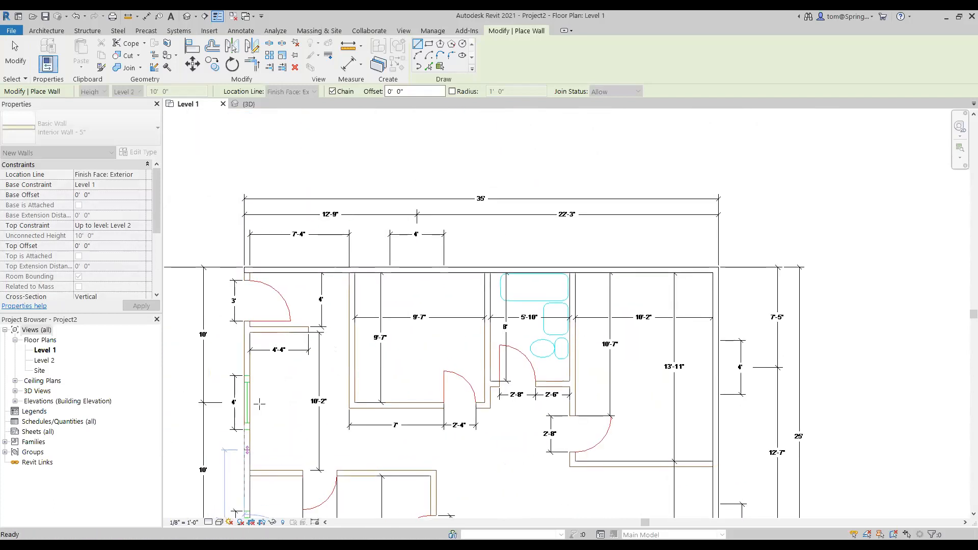
{"action": "left_click", "coordinate": [303, 275]}
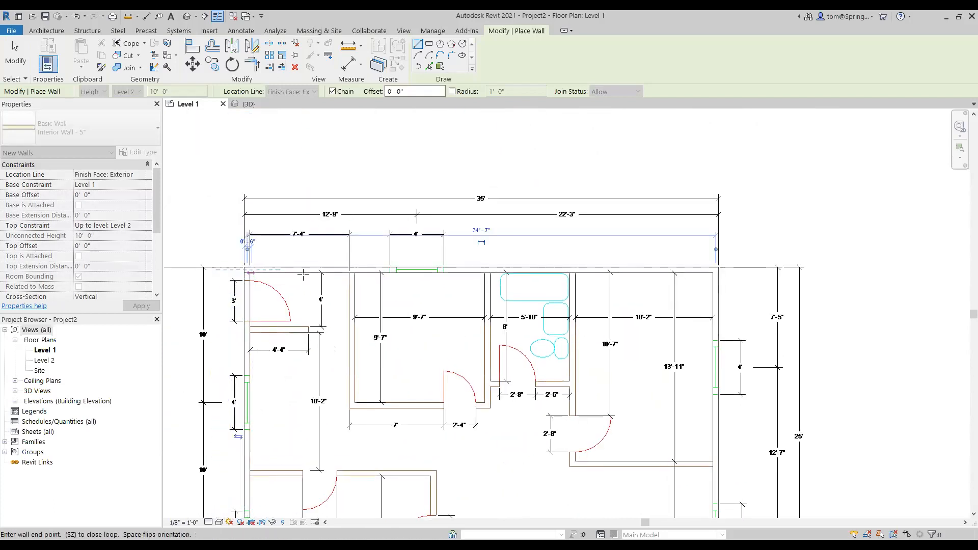
{"action": "key", "text": "Escape"}
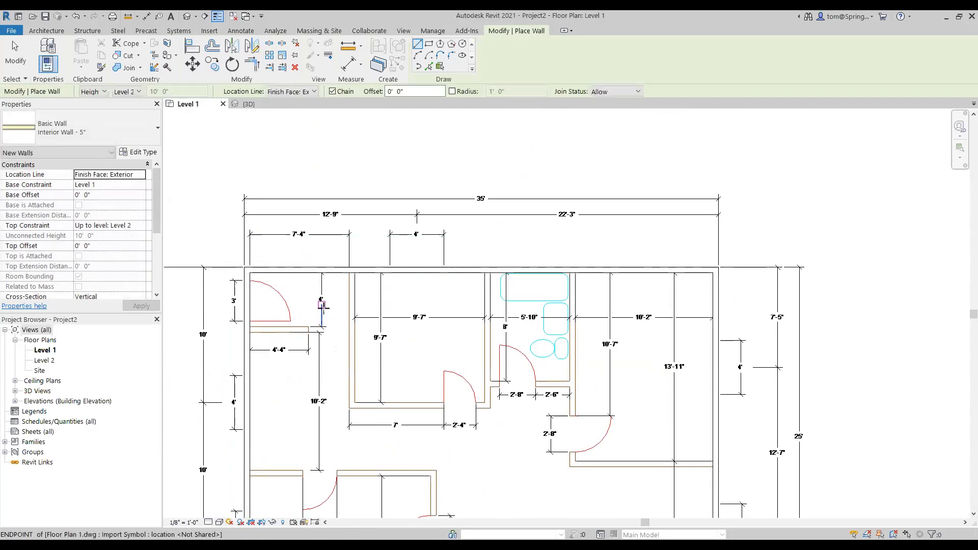
- Inspect the traced exterior walls in the 3D view and exit wall placement
{"action": "scroll", "coordinate": [322, 306], "scroll_direction": "down", "scroll_amount": 5}
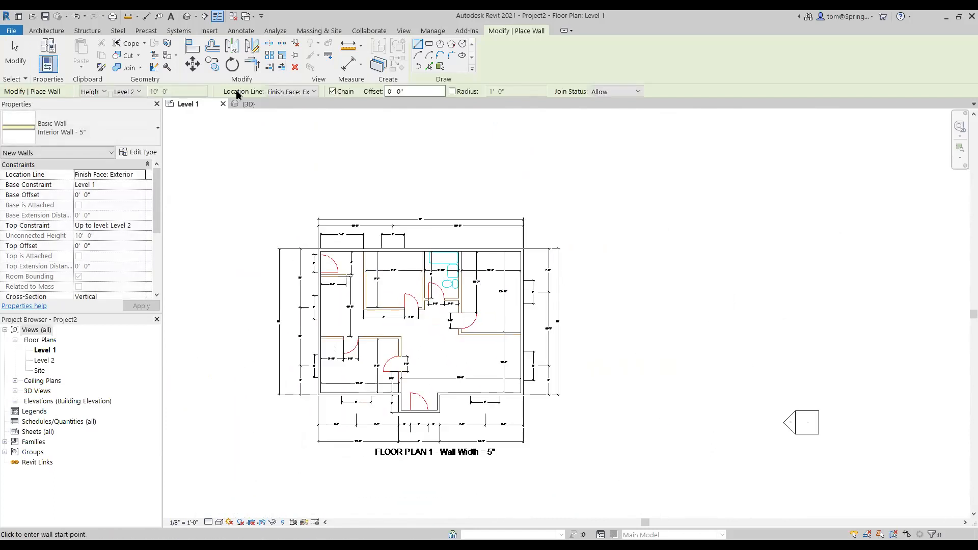
{"action": "left_click", "coordinate": [248, 104]}
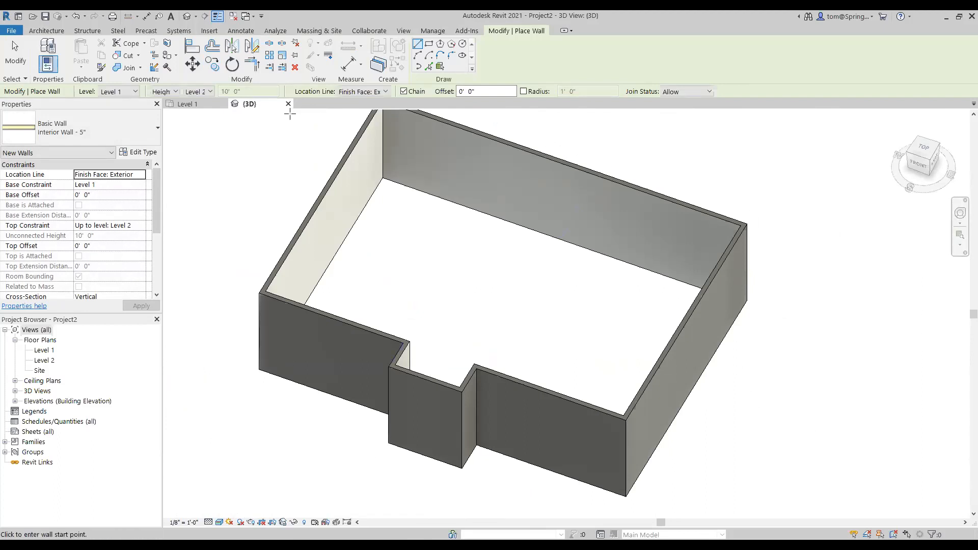
{"action": "key", "text": "Escape"}
{"action": "key", "text": "Escape"}
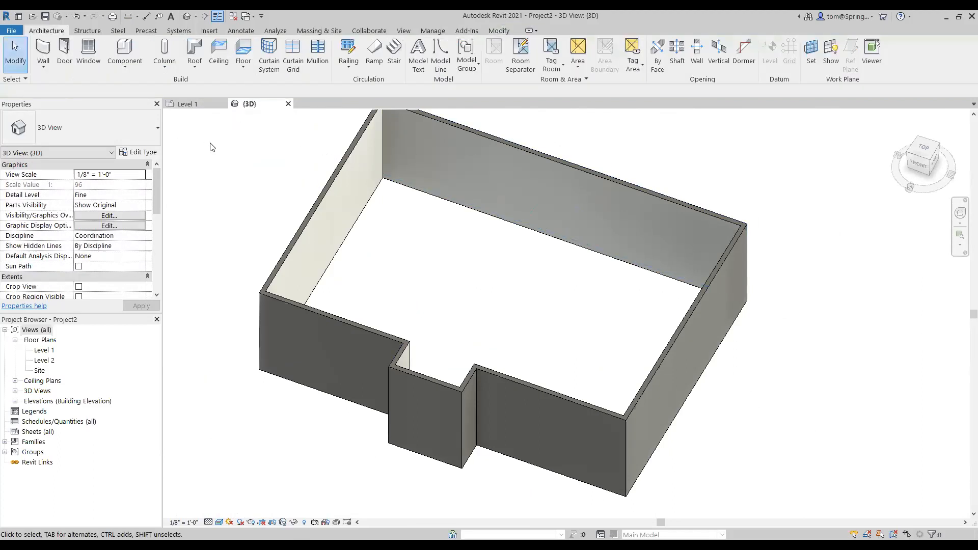
- In Level 1, trace the 4'-4" interior wall below the upper-left door with a 5" wall, using Wall Centerline as the location line
{"action": "left_click", "coordinate": [203, 104]}
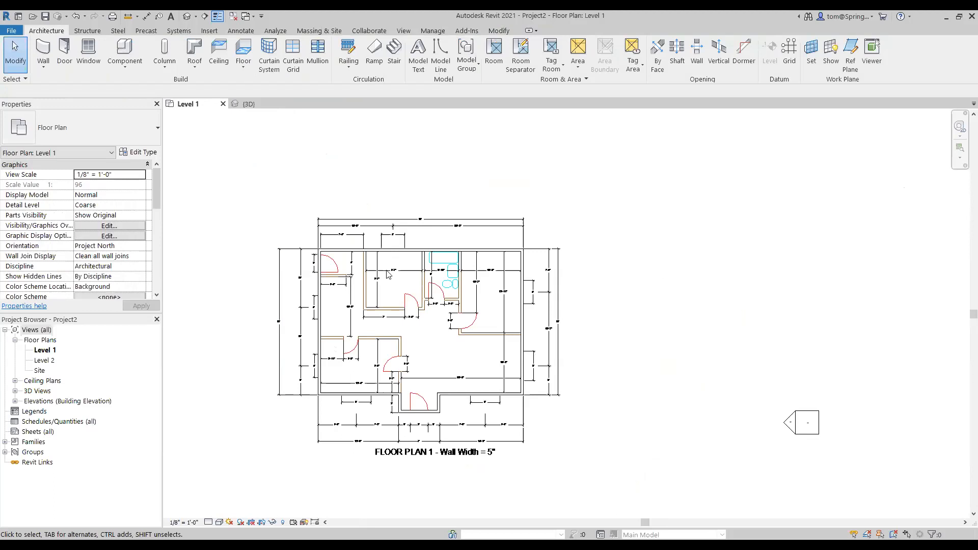
{"action": "scroll", "coordinate": [384, 280], "scroll_direction": "up", "scroll_amount": 3}
{"action": "scroll", "coordinate": [412, 309], "scroll_direction": "up", "scroll_amount": 3}
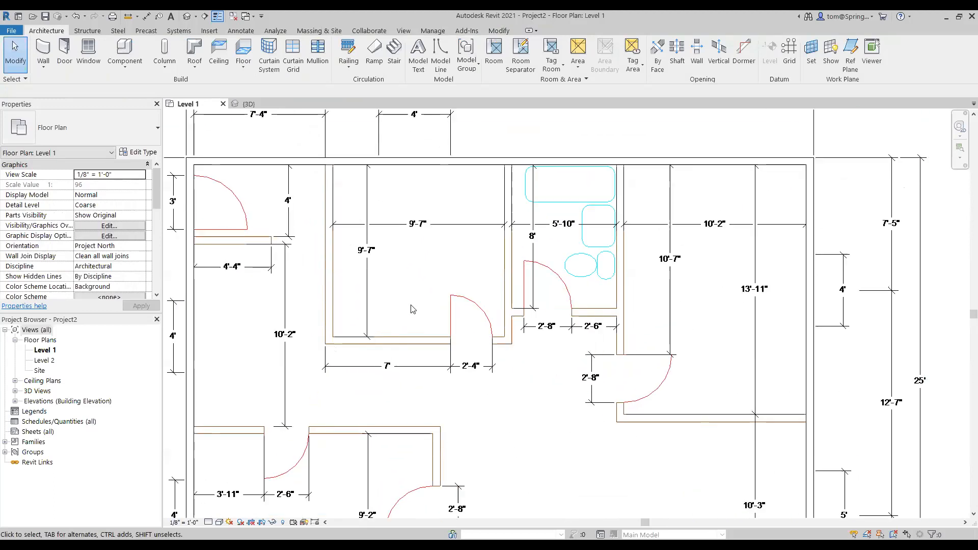
{"action": "scroll", "coordinate": [412, 309], "scroll_direction": "down", "scroll_amount": 1}
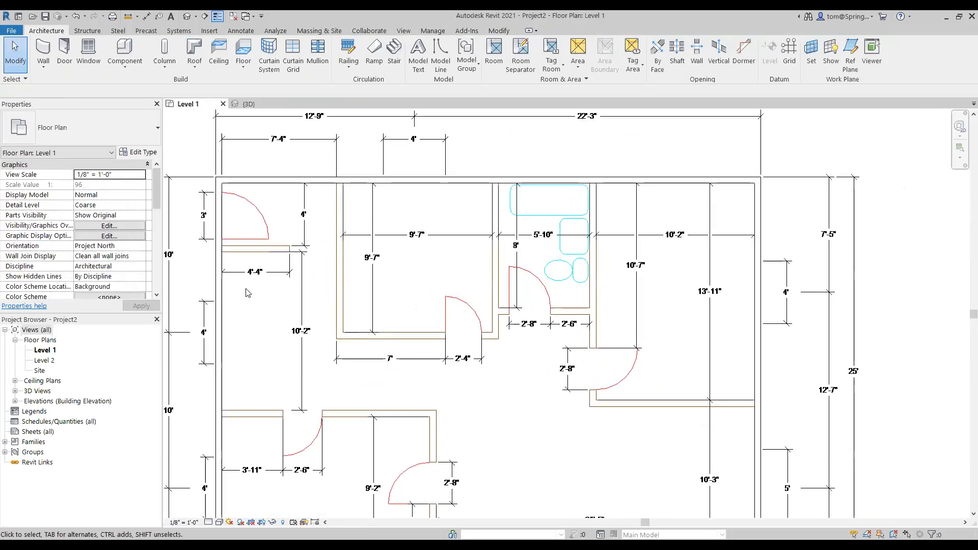
{"action": "left_click", "coordinate": [44, 66]}
{"action": "left_click", "coordinate": [61, 93]}
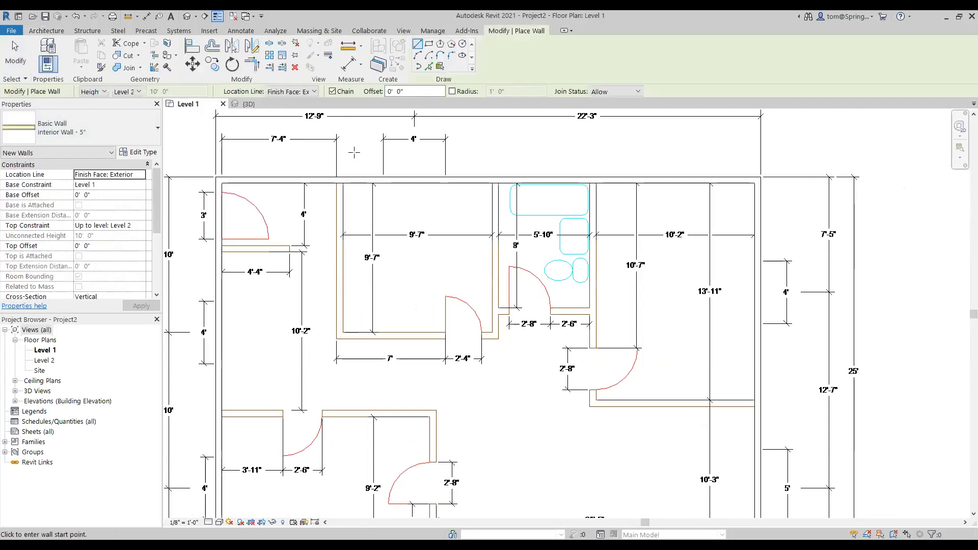
{"action": "left_click", "coordinate": [316, 92]}
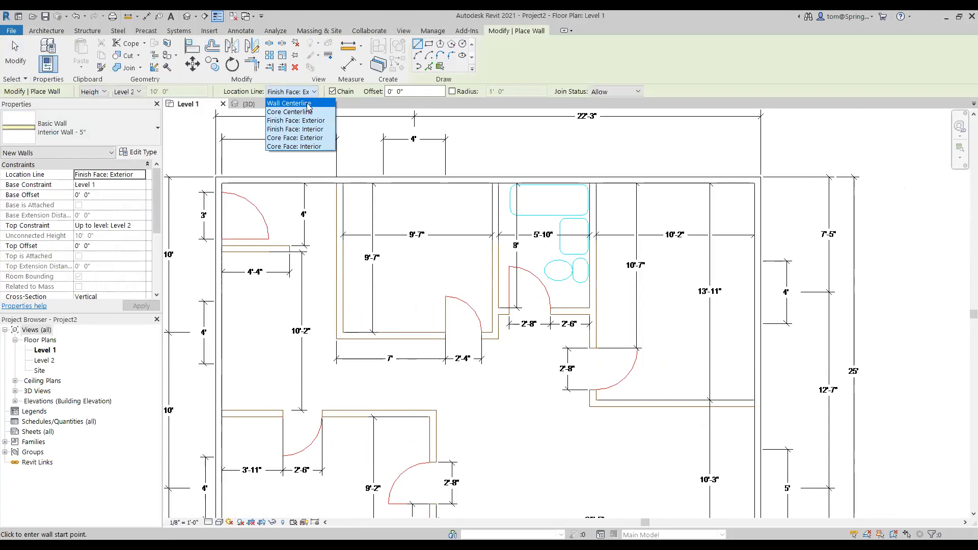
{"action": "left_click", "coordinate": [289, 100]}
{"action": "scroll", "coordinate": [224, 249], "scroll_direction": "up", "scroll_amount": 2}
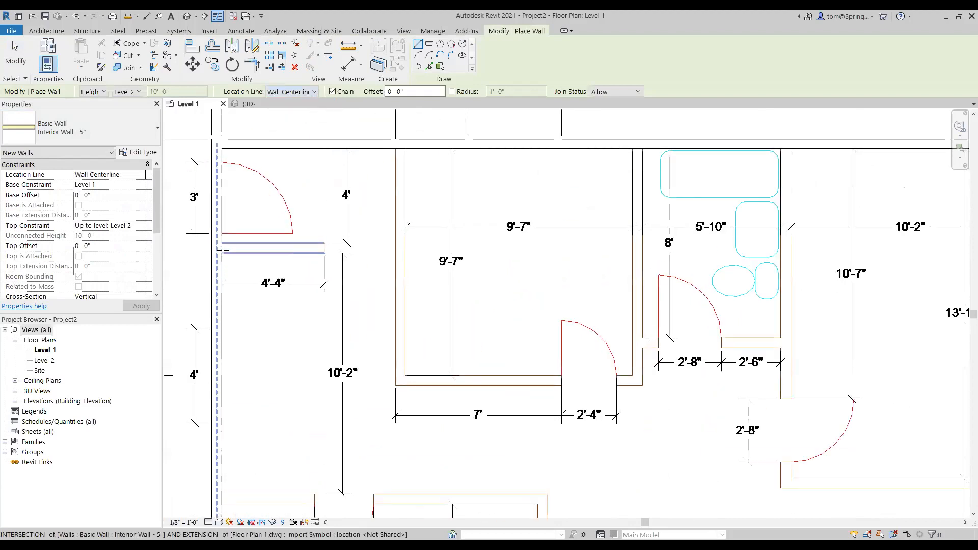
{"action": "left_click", "coordinate": [223, 249]}
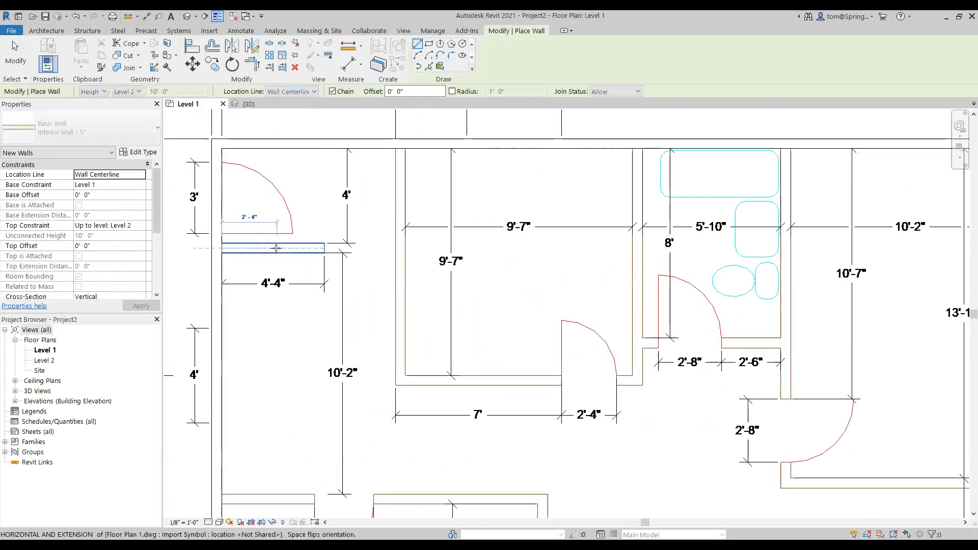
{"action": "left_click", "coordinate": [324, 249]}
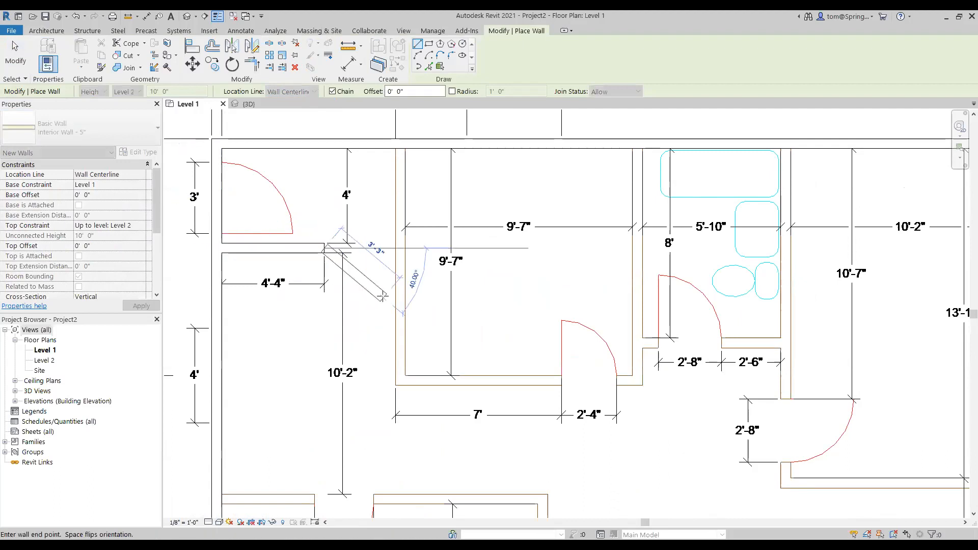
{"action": "key", "text": "Escape"}
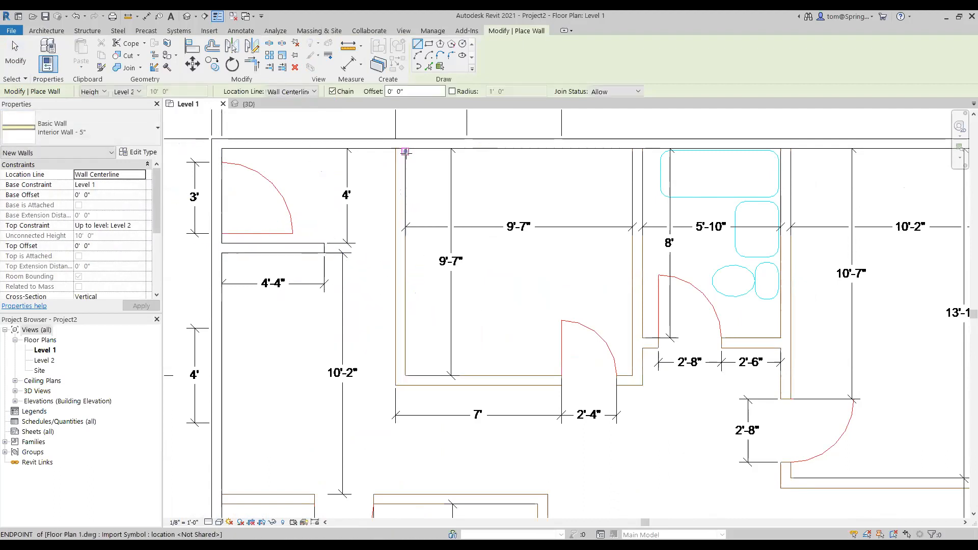
- Trace the left, lower and right walls of the 9'-7" room, continuing across its door opening
{"action": "left_click", "coordinate": [400, 148]}
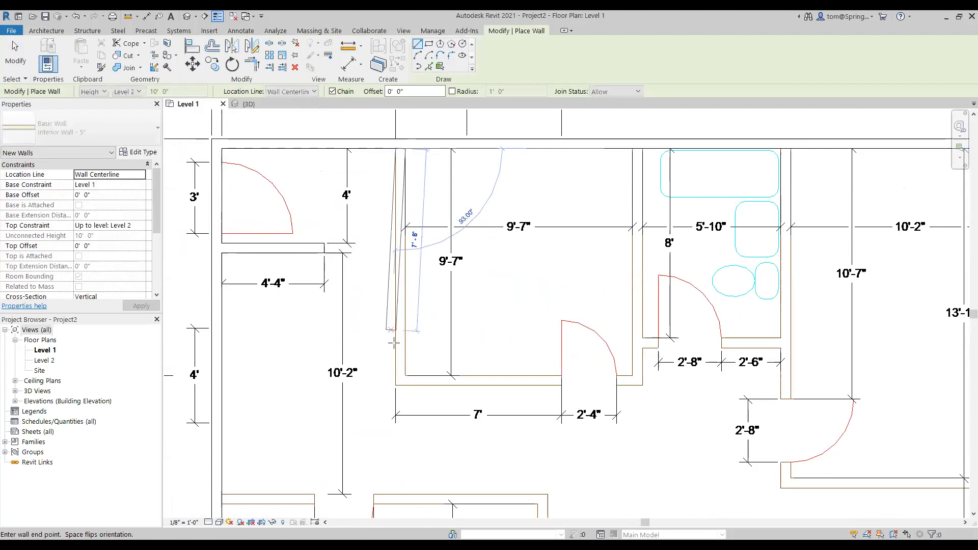
{"action": "left_click", "coordinate": [401, 378]}
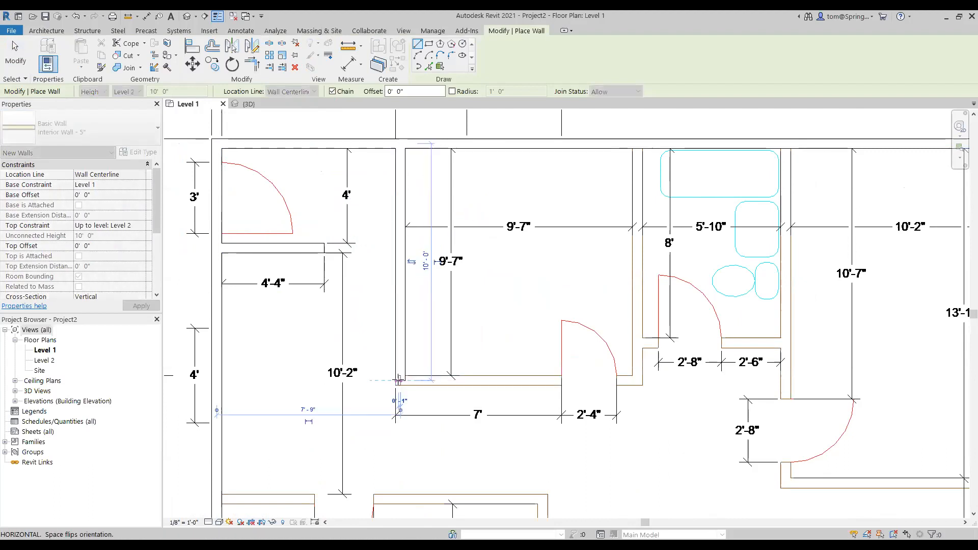
{"action": "left_click", "coordinate": [637, 380]}
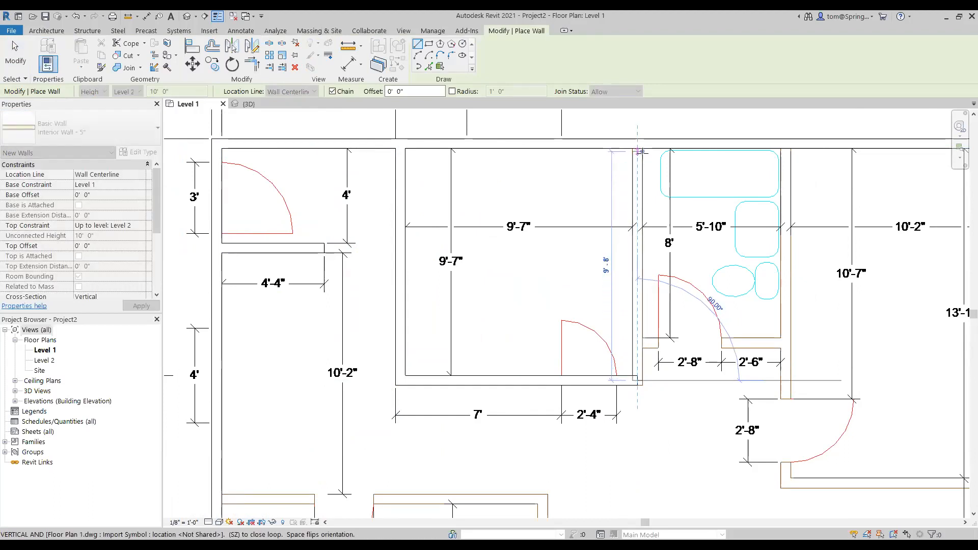
{"action": "left_click", "coordinate": [638, 148]}
{"action": "key", "text": "Escape"}
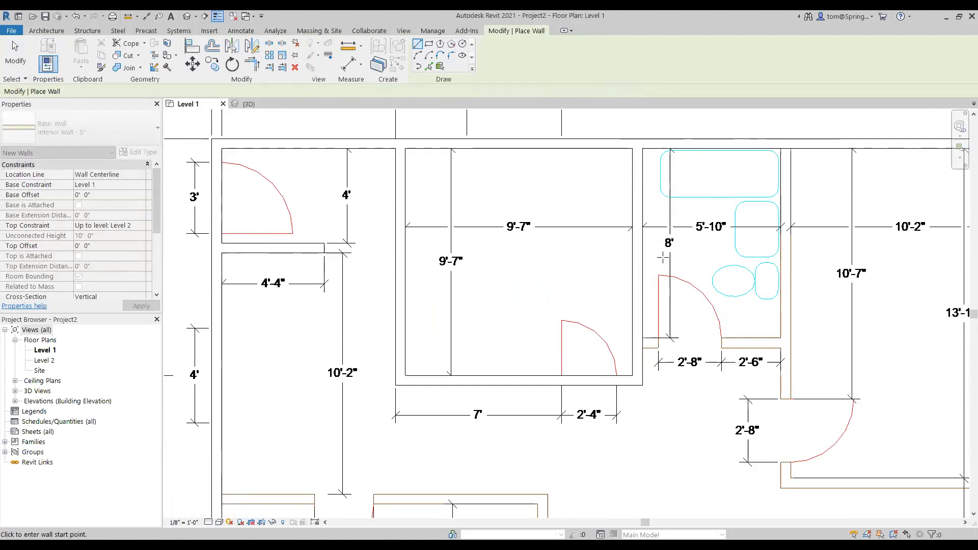
- Trace the bathroom's lower wall across its door opening and its right wall up to the top exterior wall
{"action": "left_click", "coordinate": [645, 338]}
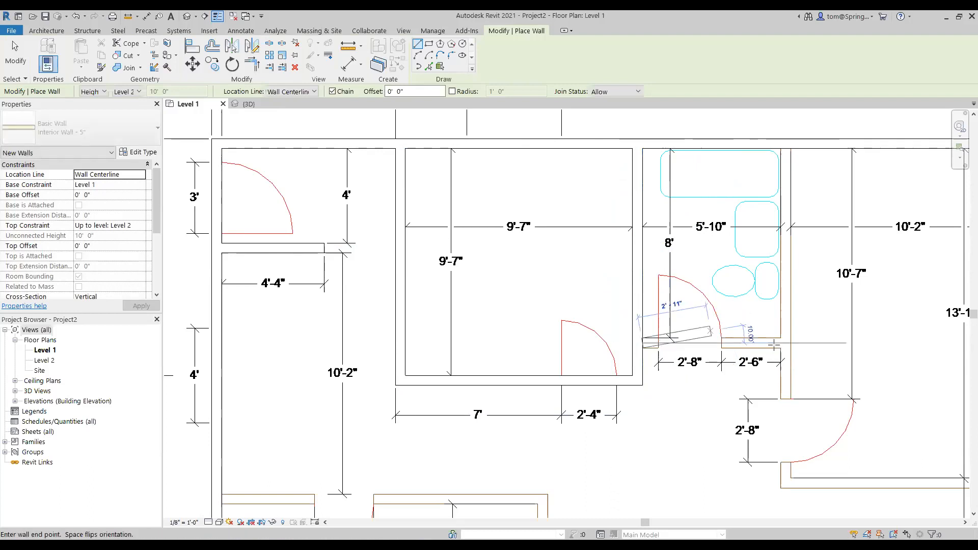
{"action": "left_click", "coordinate": [785, 343]}
{"action": "left_click", "coordinate": [786, 144]}
{"action": "key", "text": "Escape"}
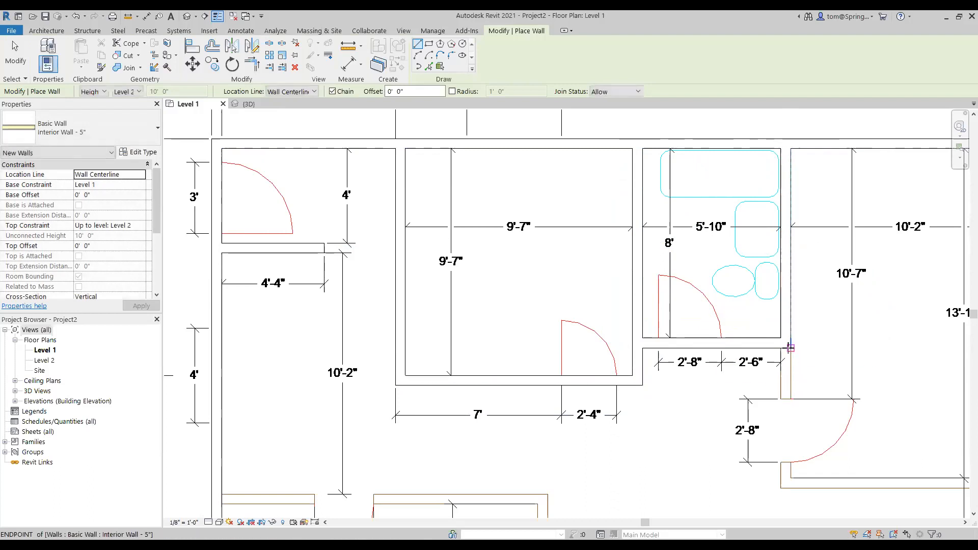
- Trace the left wall of the 10'-2" wide room across its door opening and its lower wall to the right exterior wall
{"action": "left_click", "coordinate": [788, 347]}
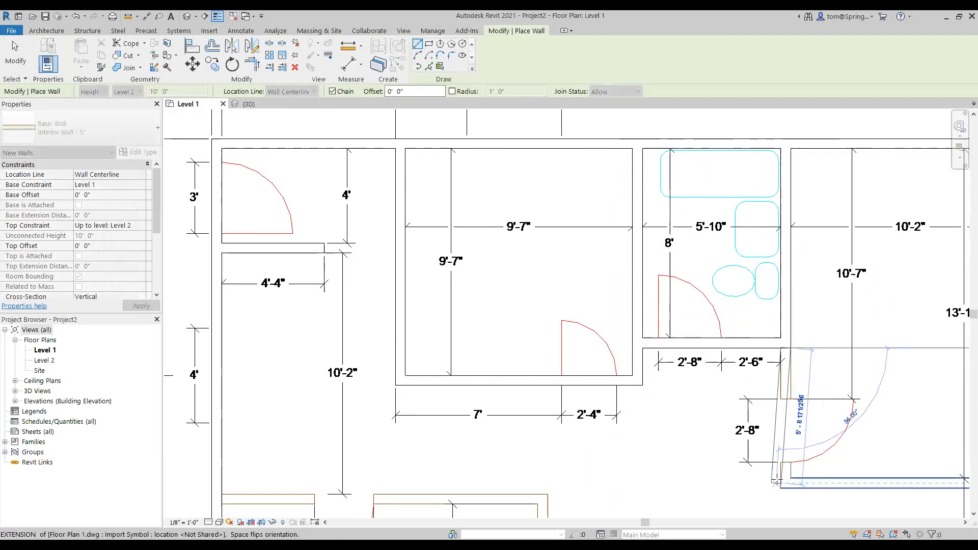
{"action": "left_click", "coordinate": [784, 484]}
{"action": "scroll", "coordinate": [881, 485], "scroll_direction": "down", "scroll_amount": 1}
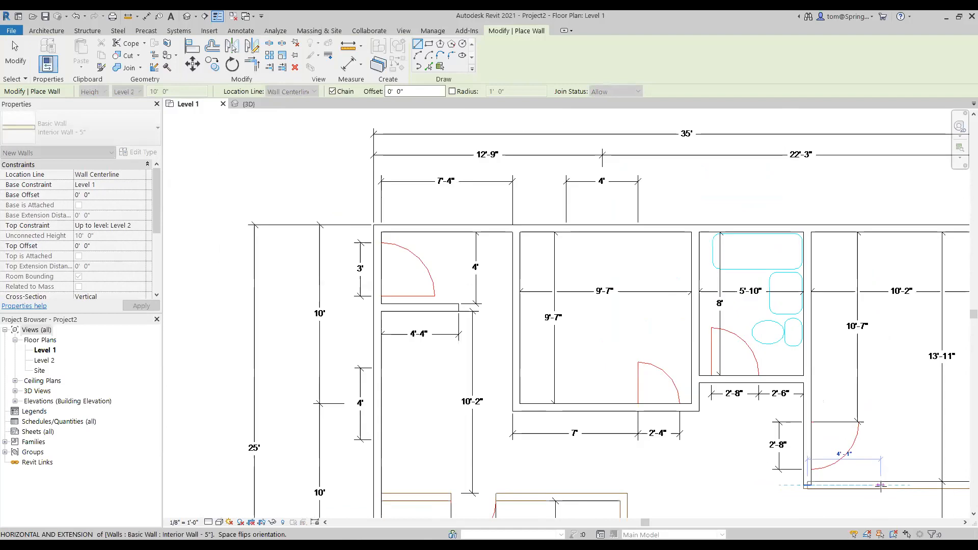
{"action": "middle_click_drag", "start_coordinate": [880, 485], "coordinate": [650, 434]}
{"action": "left_click", "coordinate": [768, 433]}
{"action": "key", "text": "Escape"}
- Trace the right and upper walls of the 13'-4" lower-left room, continuing across both door openings, and finish wall placement
{"action": "scroll", "coordinate": [530, 476], "scroll_direction": "down", "scroll_amount": 1}
{"action": "middle_click_drag", "start_coordinate": [528, 502], "coordinate": [709, 340]}
{"action": "scroll", "coordinate": [608, 404], "scroll_direction": "up", "scroll_amount": 1}
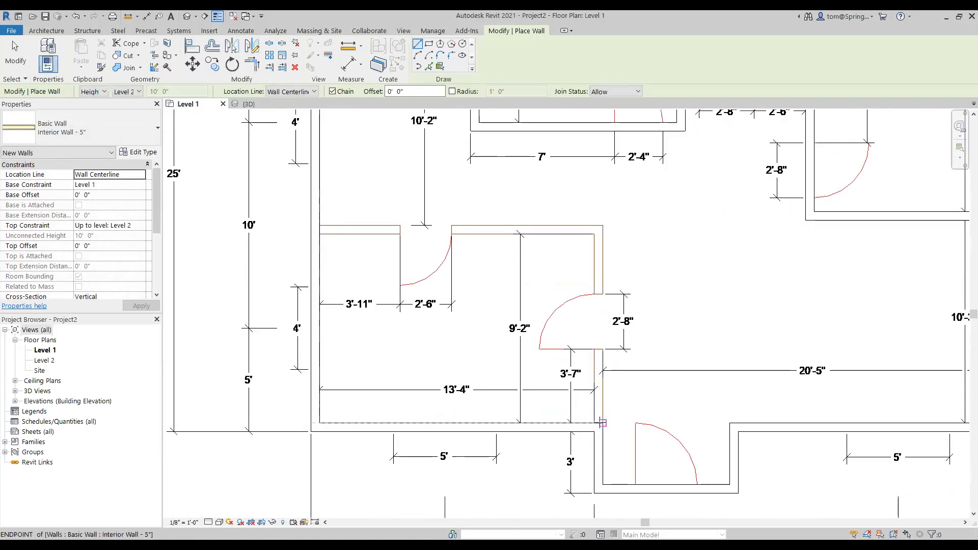
{"action": "left_click", "coordinate": [599, 423]}
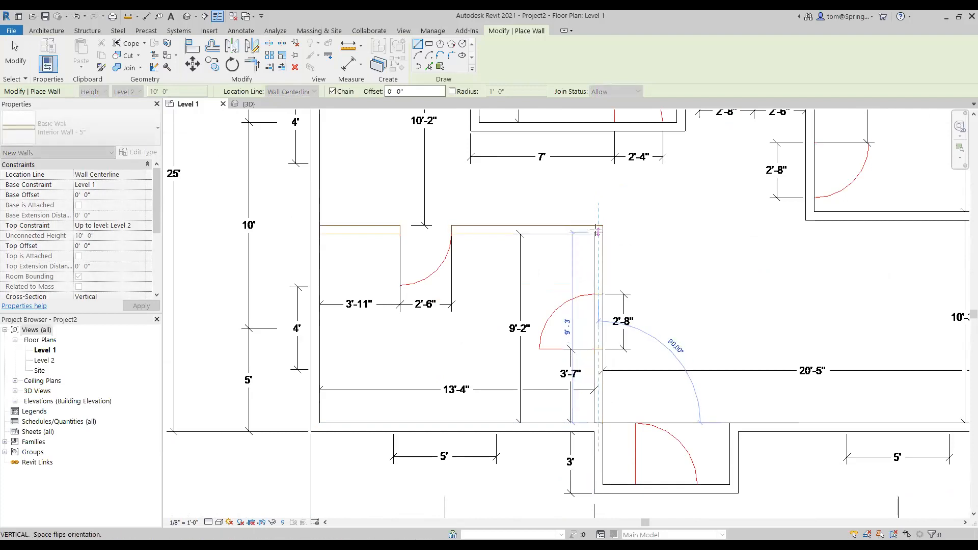
{"action": "scroll", "coordinate": [599, 238], "scroll_direction": "up", "scroll_amount": 1}
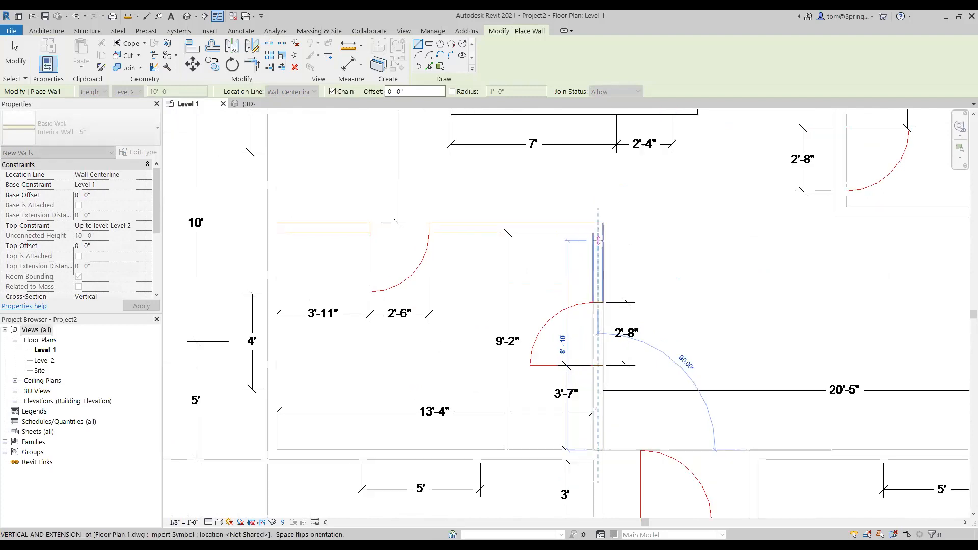
{"action": "scroll", "coordinate": [599, 239], "scroll_direction": "up", "scroll_amount": 1}
{"action": "left_click", "coordinate": [596, 222]}
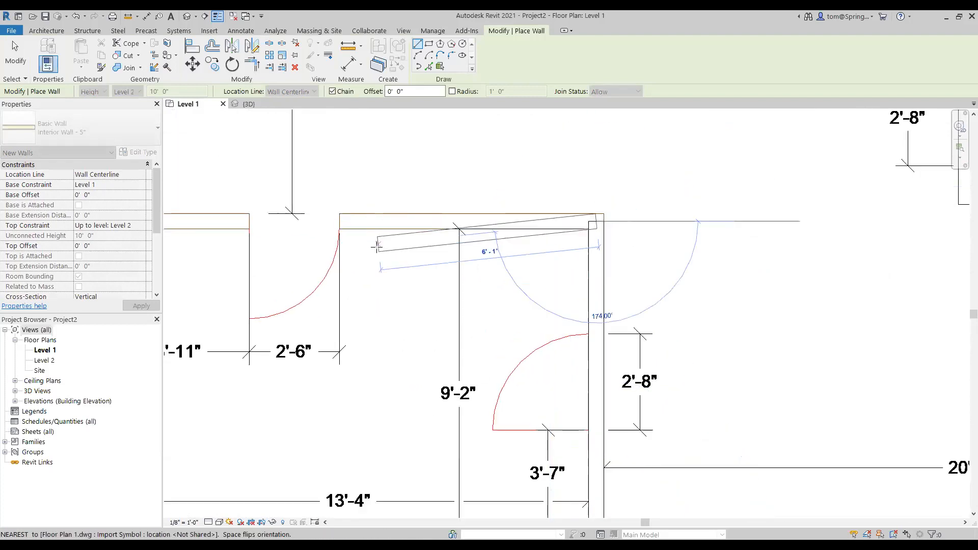
{"action": "scroll", "coordinate": [376, 247], "scroll_direction": "down", "scroll_amount": 2}
{"action": "middle_click_drag", "start_coordinate": [377, 246], "coordinate": [507, 255]}
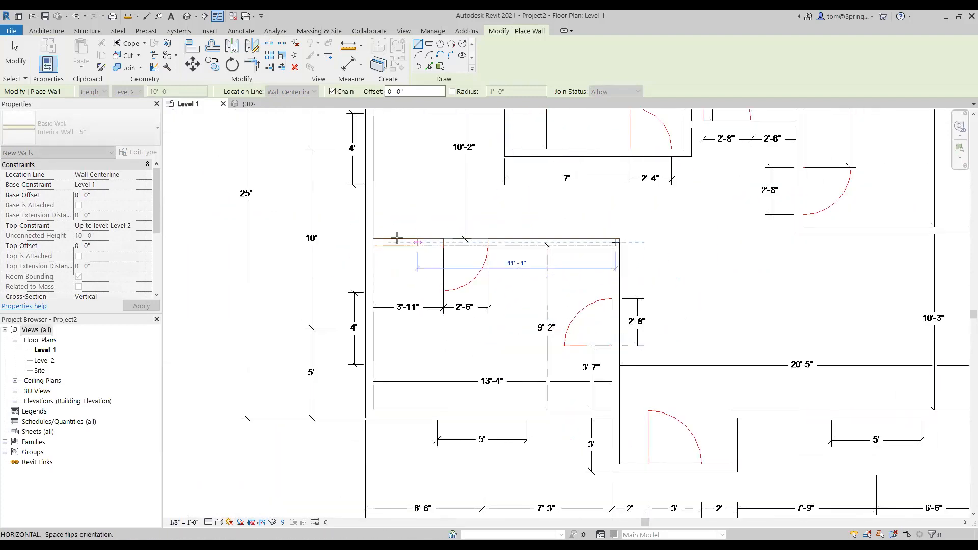
{"action": "left_click", "coordinate": [368, 242]}
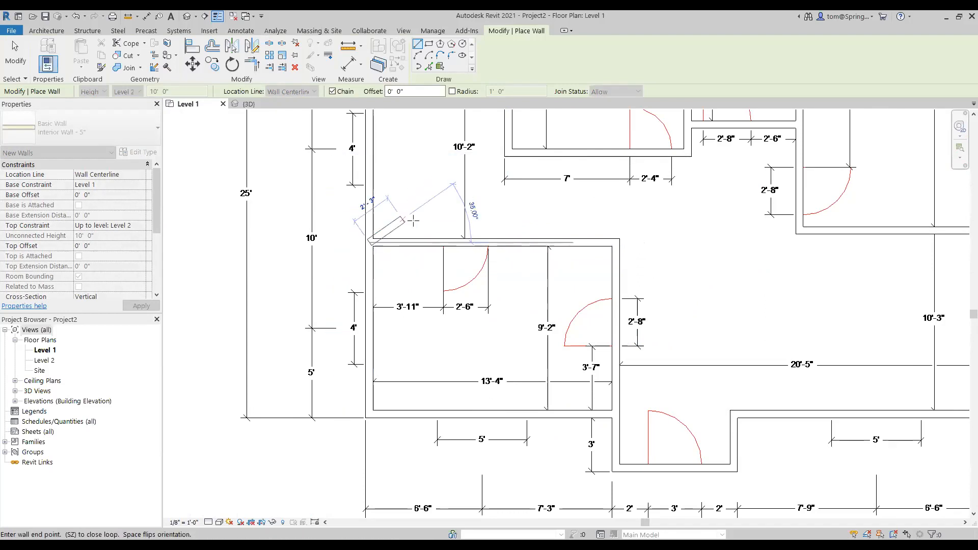
{"action": "key", "text": "Escape"}
{"action": "key", "text": "Escape"}
- Inspect the traced interior and exterior walls in the 3D view
{"action": "scroll", "coordinate": [657, 255], "scroll_direction": "down", "scroll_amount": 4}
{"action": "middle_click_drag", "start_coordinate": [644, 279], "coordinate": [472, 300]}
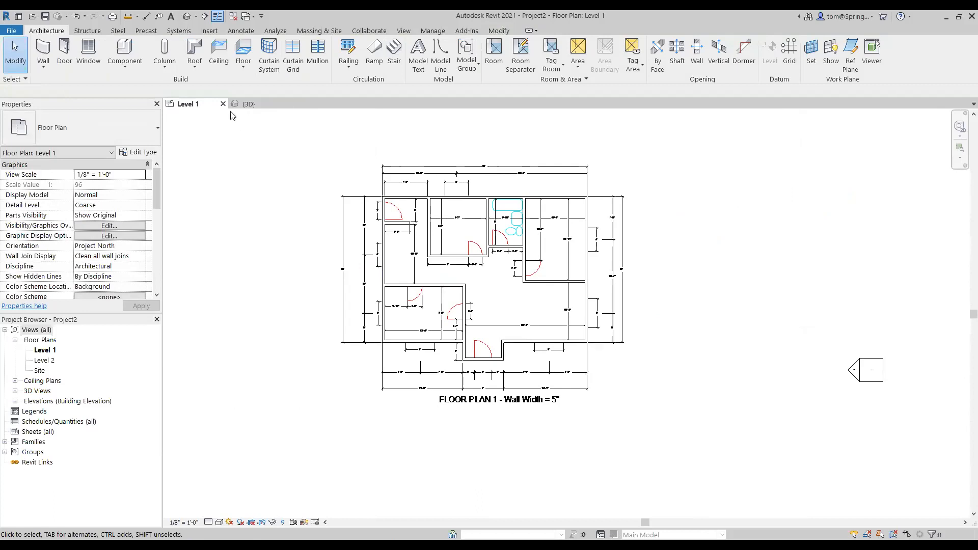
{"action": "left_click", "coordinate": [249, 104]}
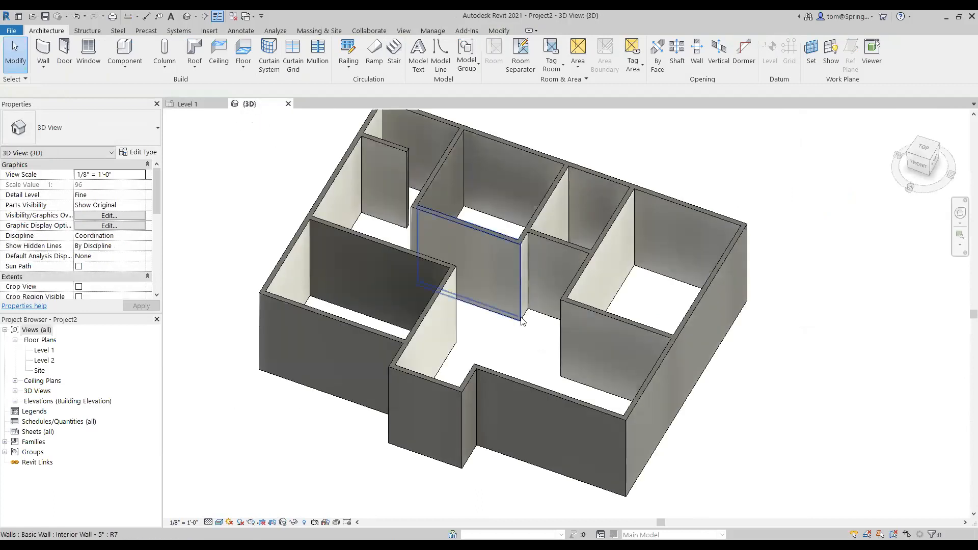
{"action": "scroll", "coordinate": [521, 319], "scroll_direction": "down", "scroll_amount": 2}
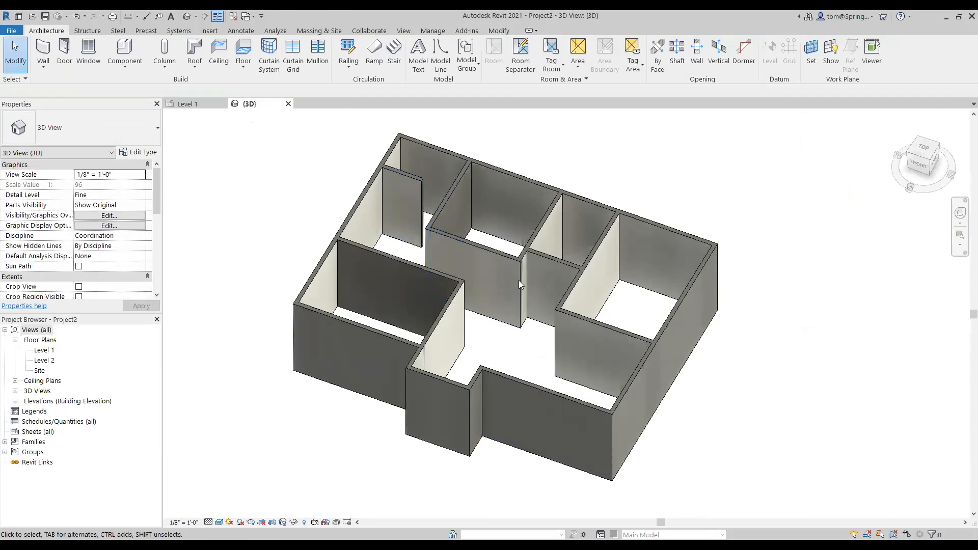
{"action": "scroll", "coordinate": [519, 280], "scroll_direction": "up", "scroll_amount": 5}
{"action": "scroll", "coordinate": [512, 504], "scroll_direction": "down", "scroll_amount": 6}
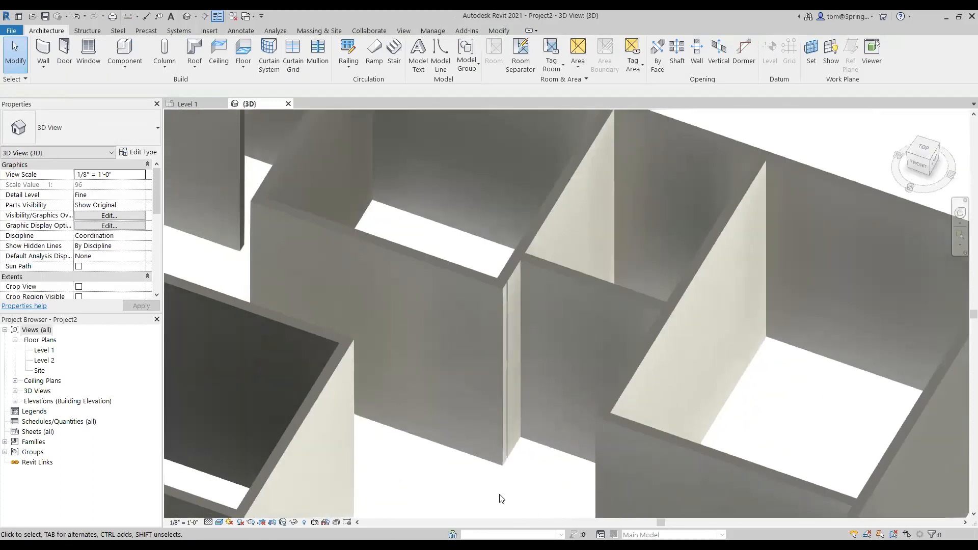
{"action": "middle_click_drag", "start_coordinate": [497, 490], "coordinate": [508, 352]}
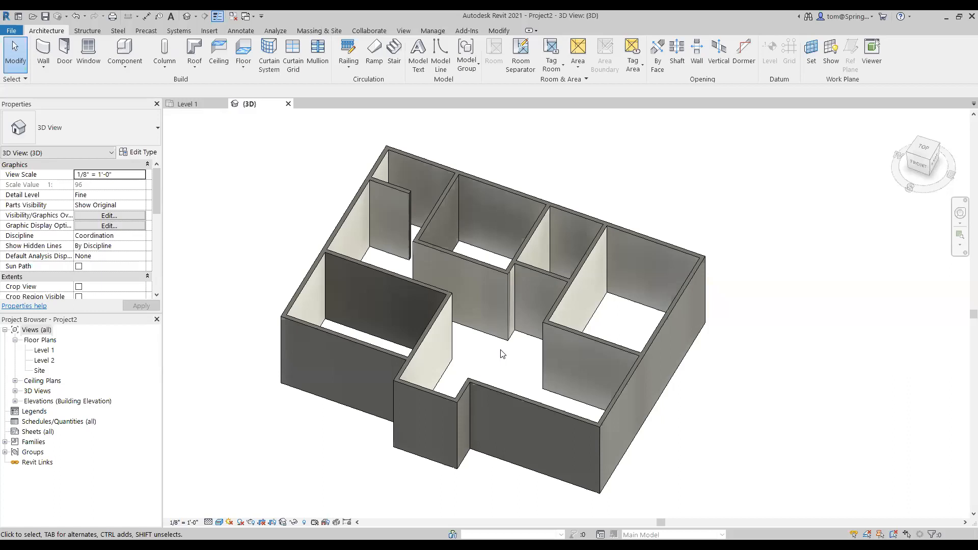
- In Level 1, place a tagged 36" x 80" Single-Flush door in the left exterior wall at the upper-left 3' door opening, dismissing the model upgrade
{"action": "left_click", "coordinate": [204, 104]}
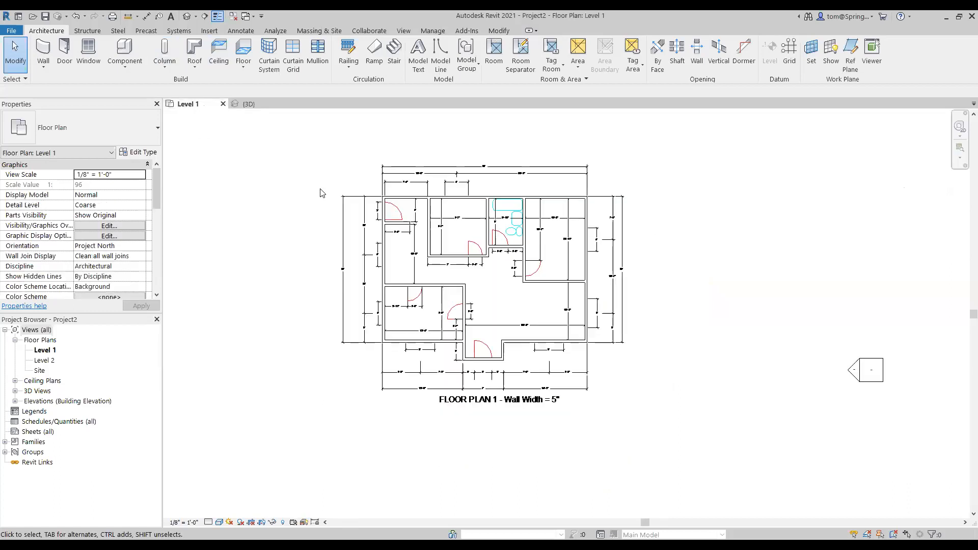
{"action": "scroll", "coordinate": [478, 258], "scroll_direction": "up", "scroll_amount": 2}
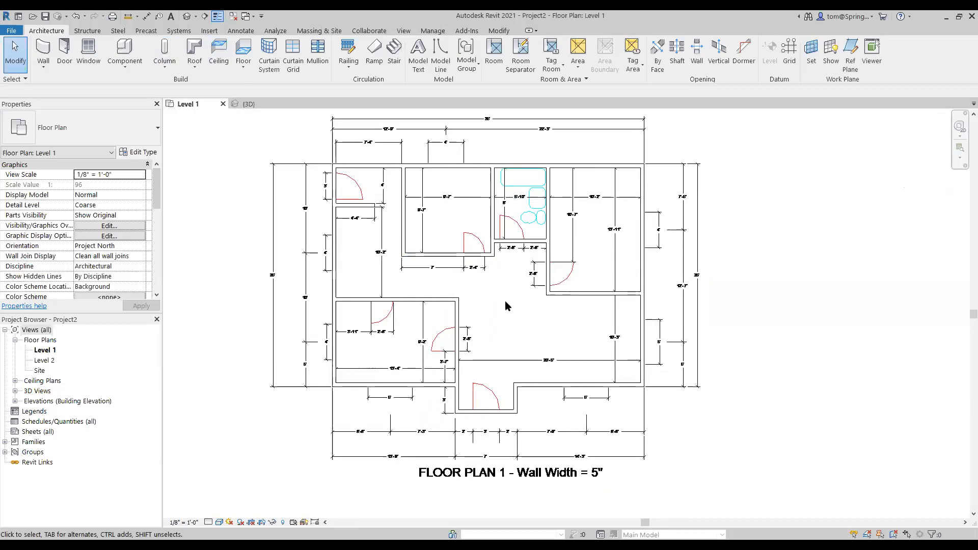
{"action": "middle_click_drag", "start_coordinate": [502, 309], "coordinate": [501, 318]}
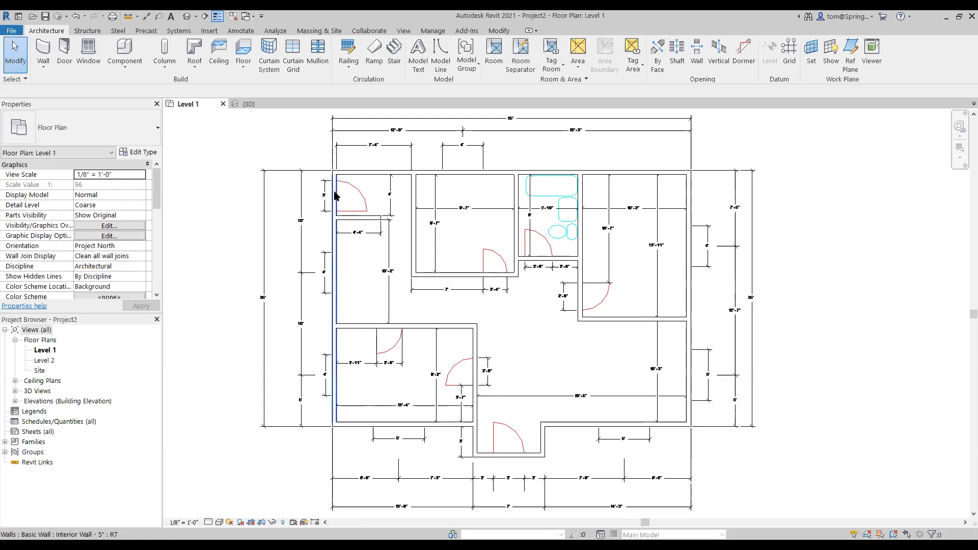
{"action": "scroll", "coordinate": [337, 190], "scroll_direction": "up", "scroll_amount": 2}
{"action": "scroll", "coordinate": [352, 206], "scroll_direction": "up", "scroll_amount": 1}
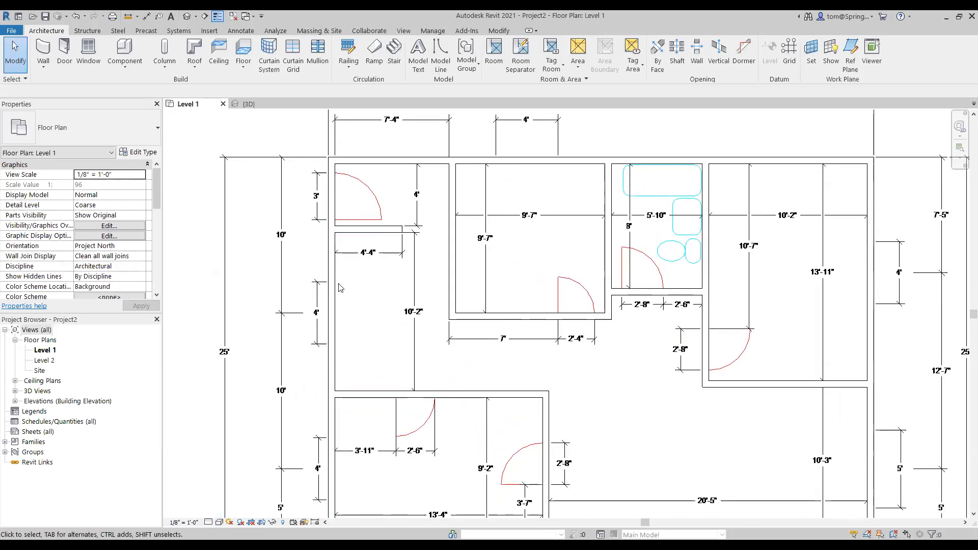
{"action": "scroll", "coordinate": [342, 183], "scroll_direction": "up", "scroll_amount": 2}
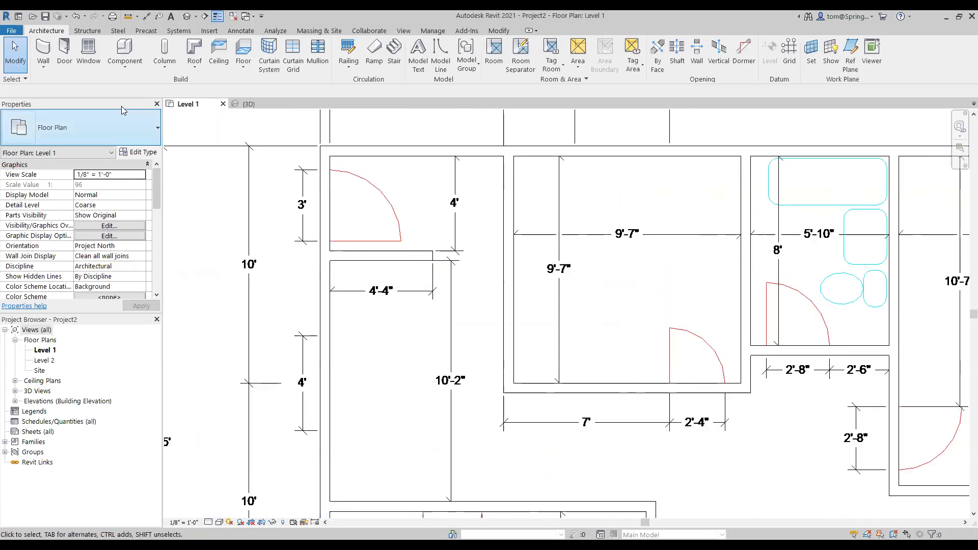
{"action": "left_click", "coordinate": [64, 53]}
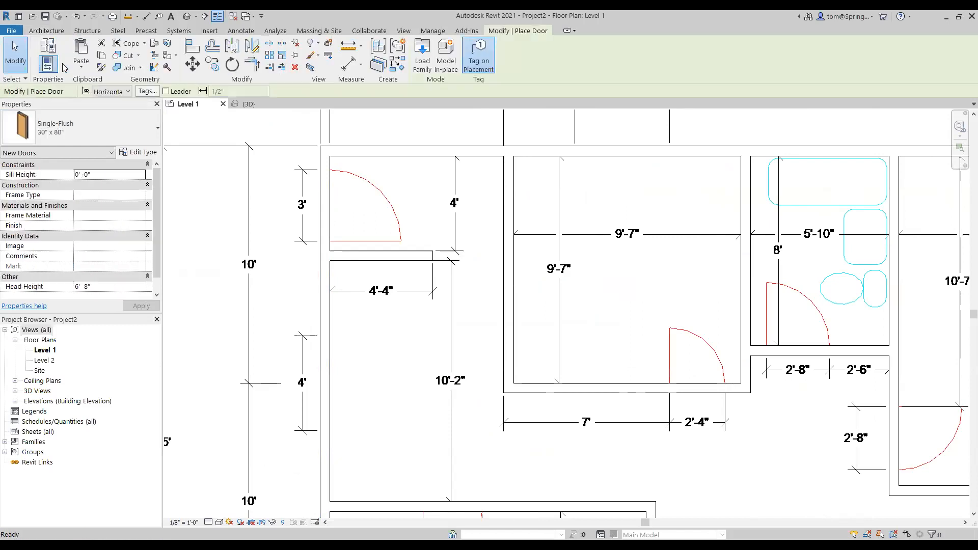
{"action": "left_click", "coordinate": [155, 134]}
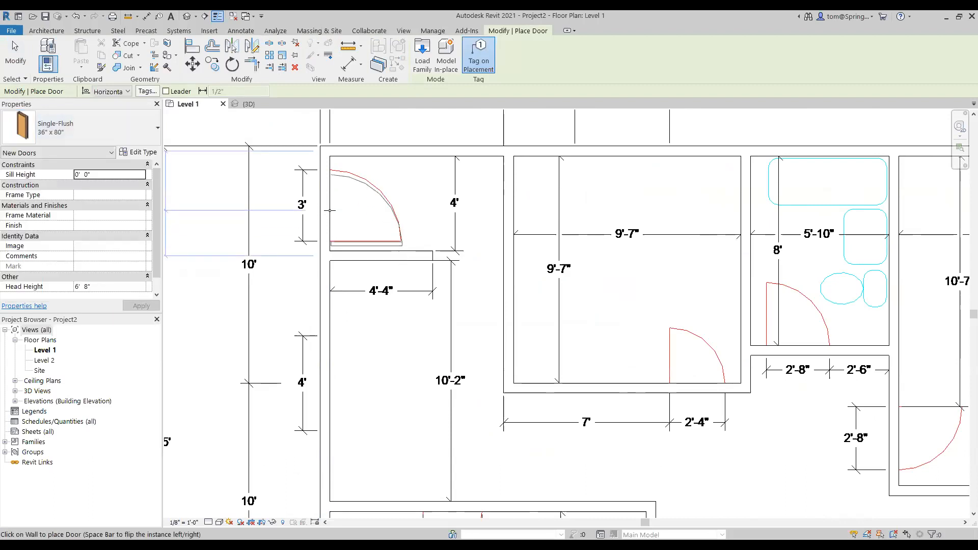
{"action": "scroll", "coordinate": [330, 209], "scroll_direction": "up", "scroll_amount": 2}
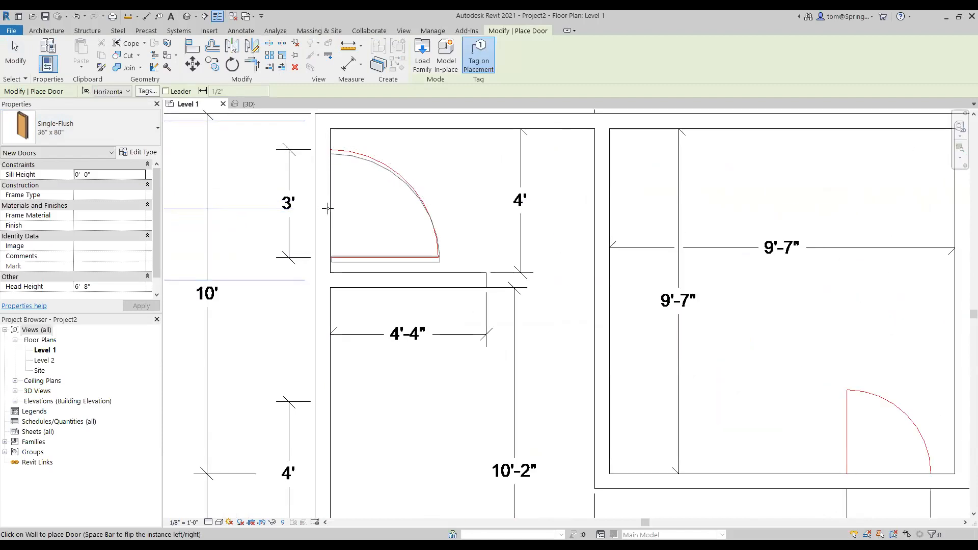
{"action": "left_click", "coordinate": [332, 206]}
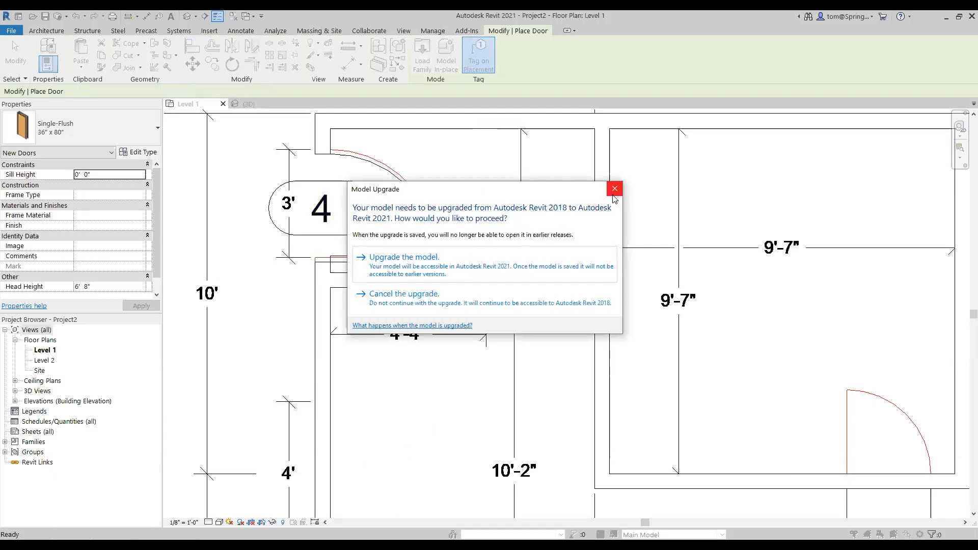
{"action": "left_click", "coordinate": [615, 189]}
{"action": "key", "text": "Escape"}
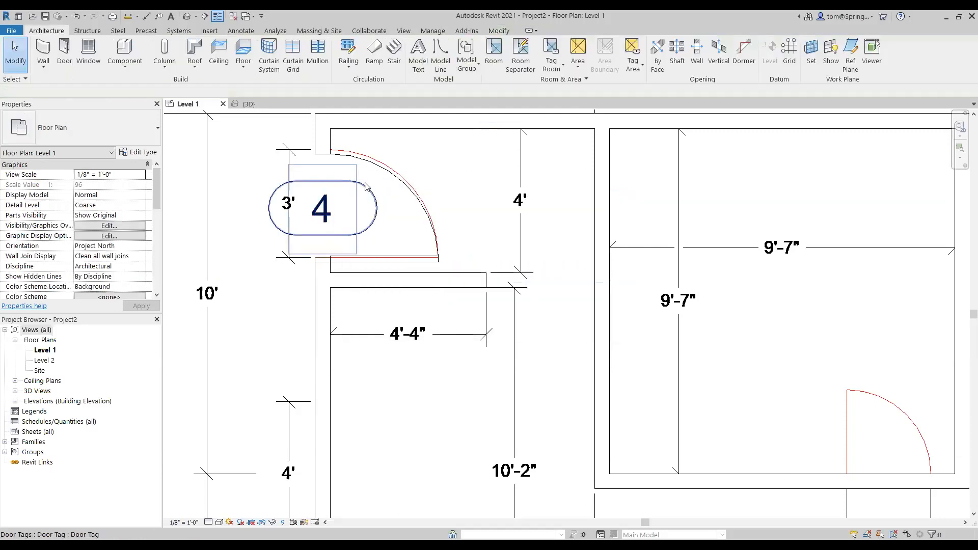
- Nudge the placed exterior door up along its wall to line up with the CAD door outline
{"action": "left_click", "coordinate": [368, 167]}
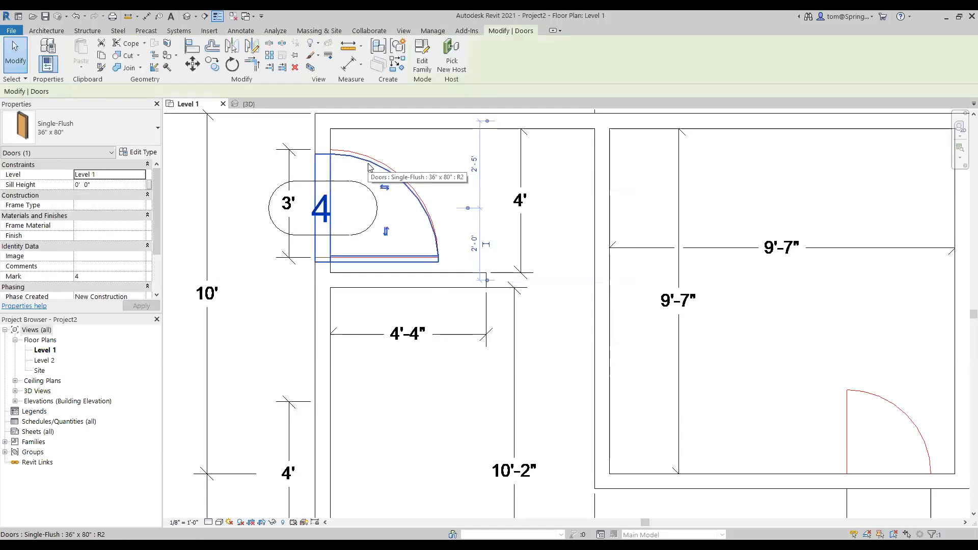
{"action": "key", "text": "Up"}
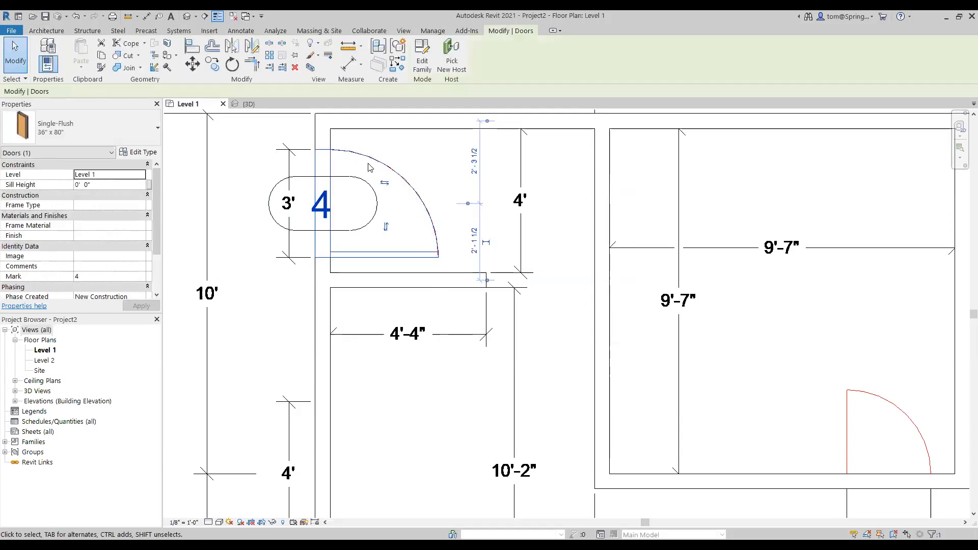
{"action": "key", "text": "Escape"}
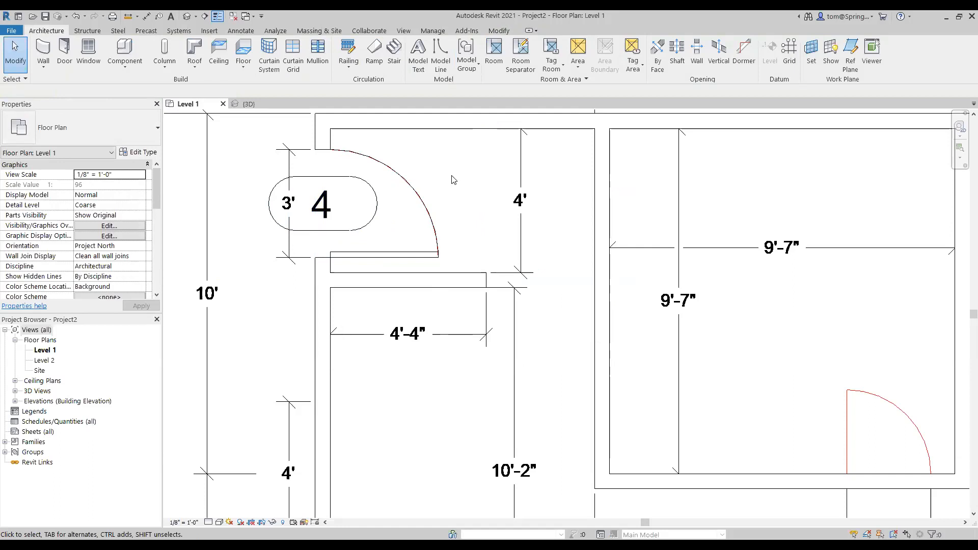
{"action": "scroll", "coordinate": [453, 179], "scroll_direction": "down", "scroll_amount": 3}
{"action": "scroll", "coordinate": [453, 179], "scroll_direction": "up", "scroll_amount": 1}
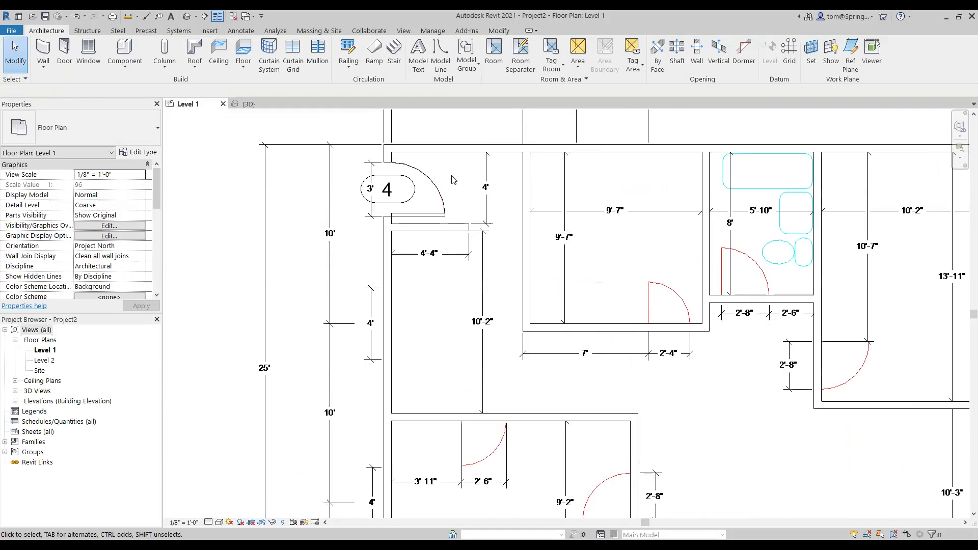
{"action": "scroll", "coordinate": [453, 179], "scroll_direction": "up", "scroll_amount": 1}
{"action": "middle_click_drag", "start_coordinate": [367, 202], "coordinate": [379, 289]}
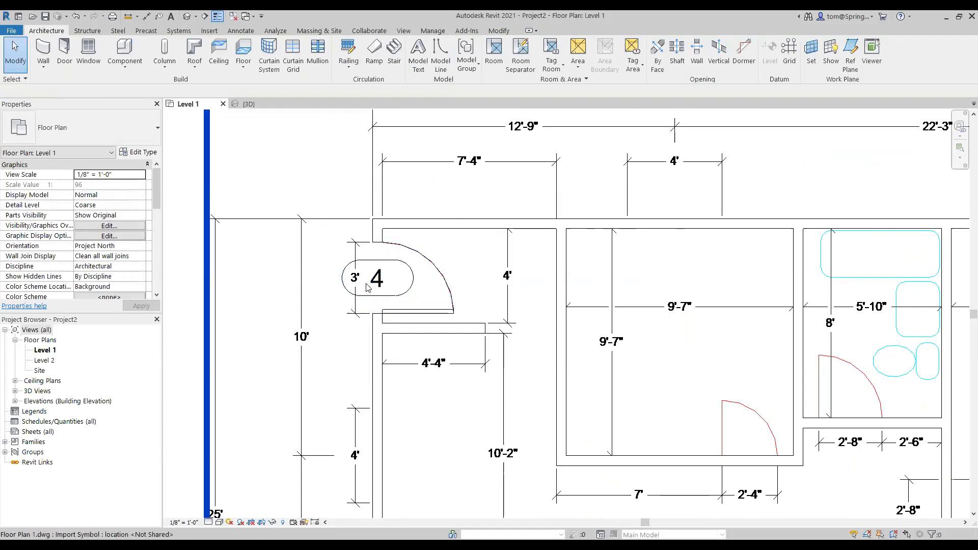
- Change the tag number of the 3' door in the upper-left exterior wall to 1
{"action": "scroll", "coordinate": [366, 288], "scroll_direction": "up", "scroll_amount": 1}
{"action": "scroll", "coordinate": [444, 241], "scroll_direction": "up", "scroll_amount": 1}
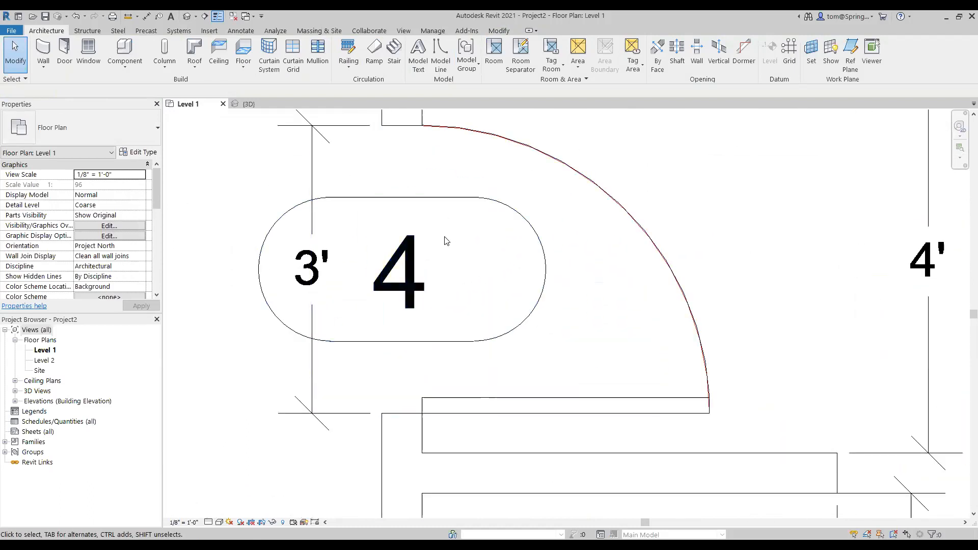
{"action": "left_click", "coordinate": [440, 198]}
{"action": "left_click", "coordinate": [412, 238]}
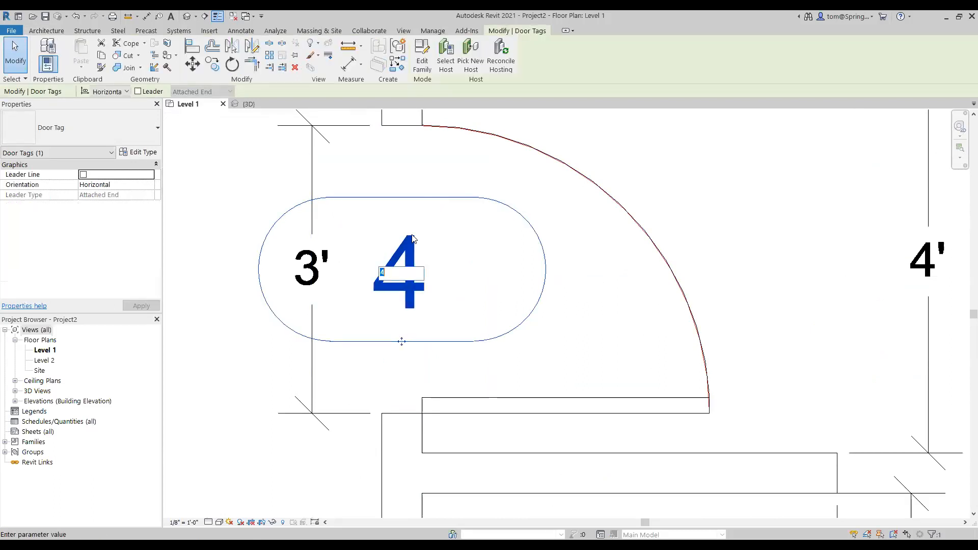
{"action": "type", "text": "1"}
{"action": "key", "text": "Return"}
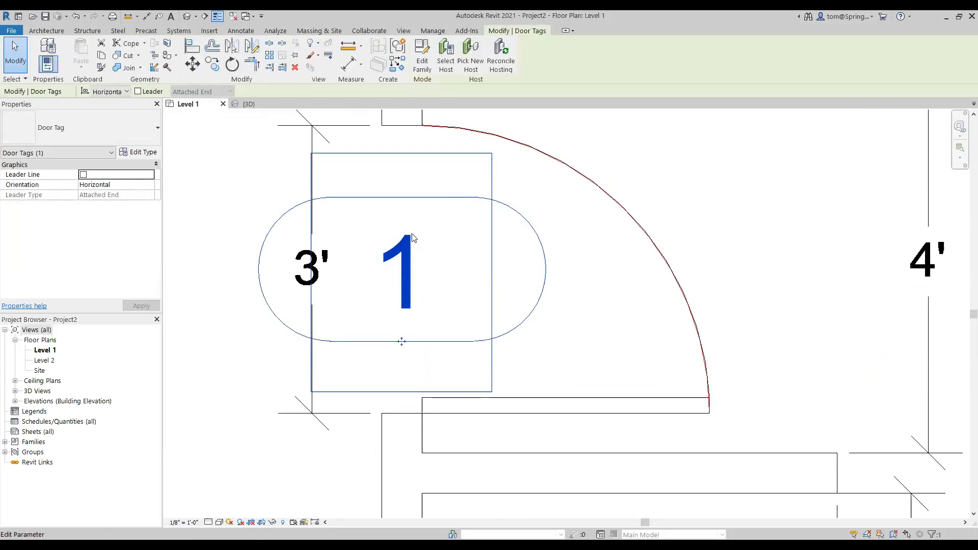
{"action": "left_click", "coordinate": [190, 242]}
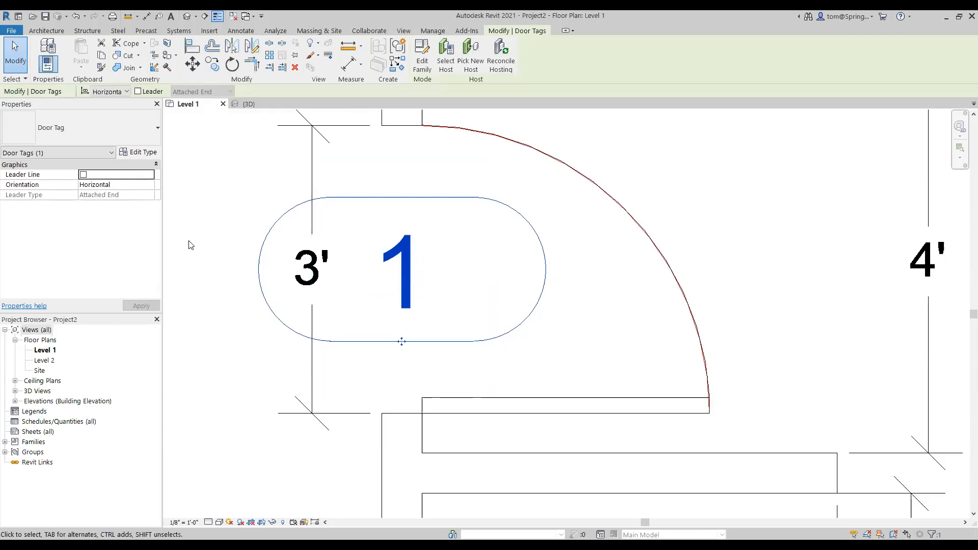
- Place a Single-Flush 32" x 84" door in the bathroom's lower wall over the imported plan's 2'-8" door
{"action": "scroll", "coordinate": [256, 220], "scroll_direction": "down", "scroll_amount": 6}
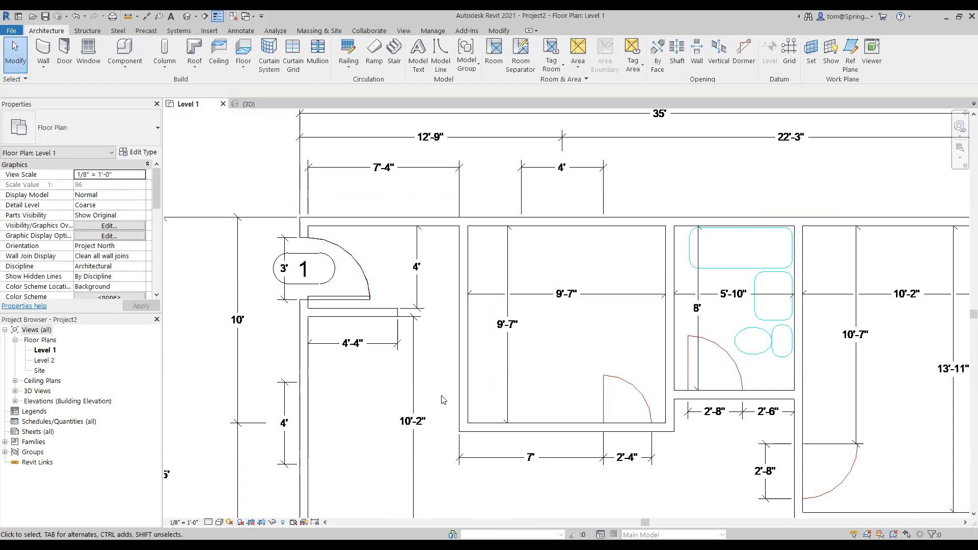
{"action": "scroll", "coordinate": [483, 392], "scroll_direction": "down", "scroll_amount": 3}
{"action": "scroll", "coordinate": [483, 389], "scroll_direction": "up", "scroll_amount": 3}
{"action": "scroll", "coordinate": [407, 382], "scroll_direction": "up", "scroll_amount": 3}
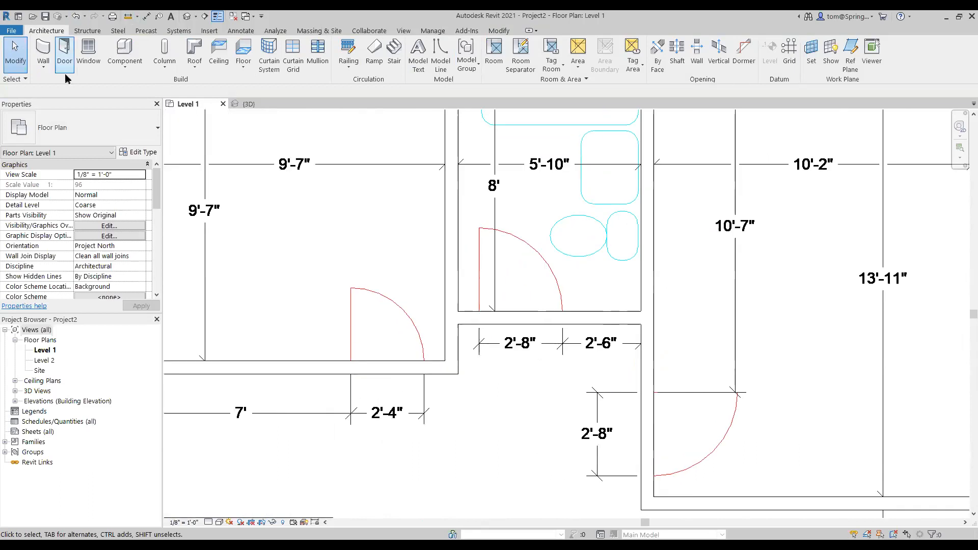
{"action": "left_click", "coordinate": [65, 51]}
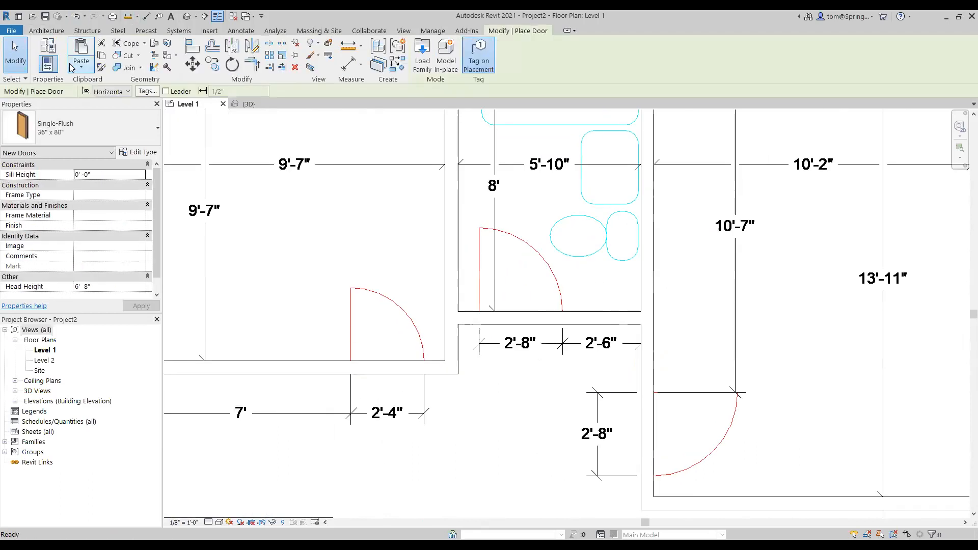
{"action": "left_click", "coordinate": [160, 130]}
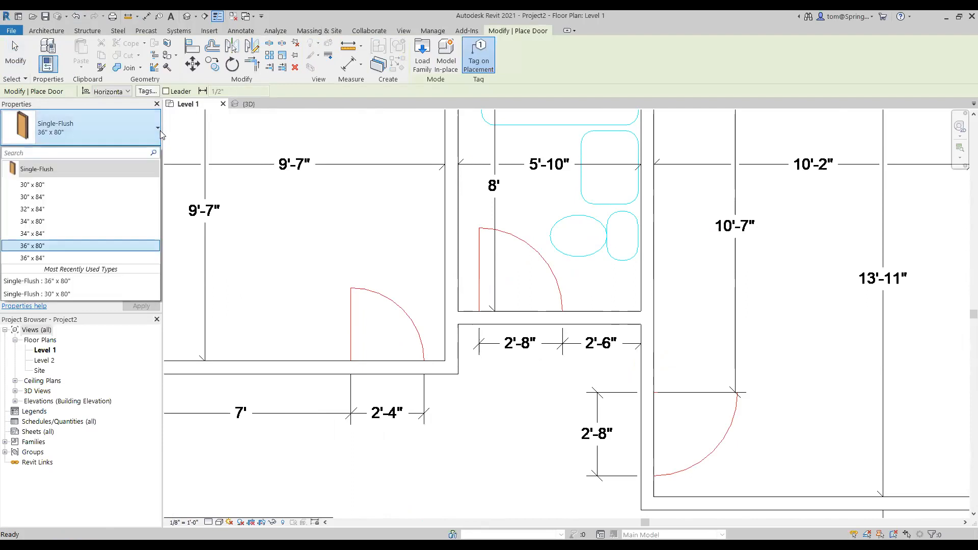
{"action": "left_click", "coordinate": [45, 213]}
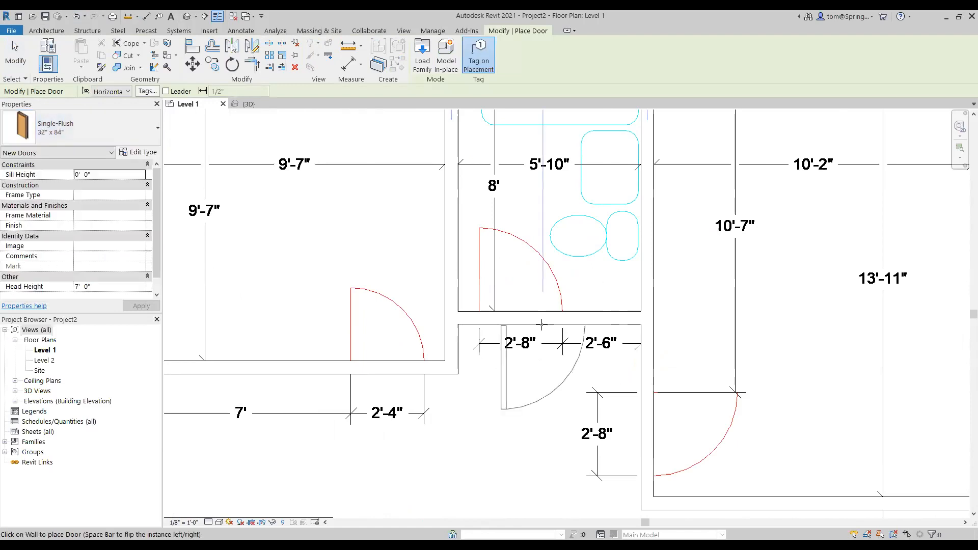
{"action": "left_click", "coordinate": [519, 307]}
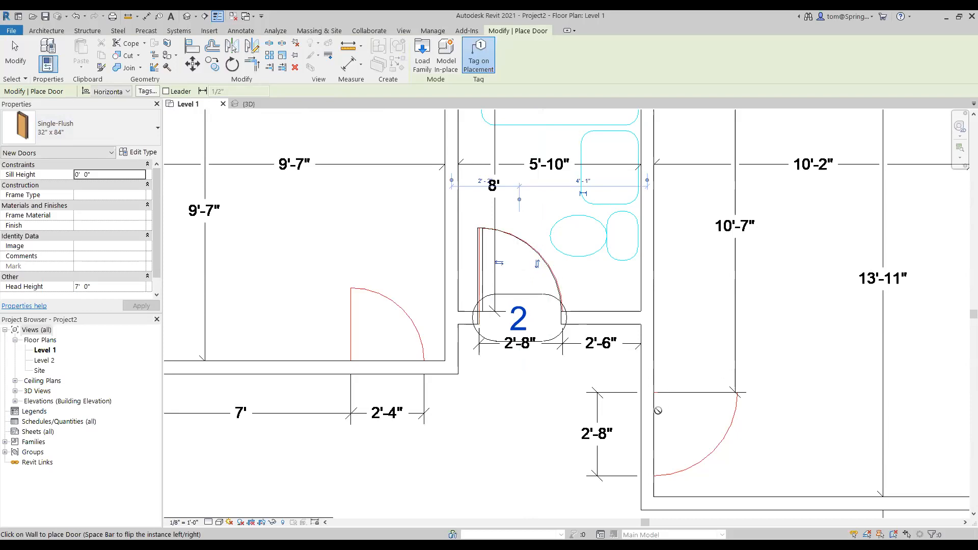
- Place 32" x 84" doors at the 2'-8" openings of the upper-right and lower-left rooms, flipping their swings to match the imported plan
{"action": "left_click", "coordinate": [648, 436]}
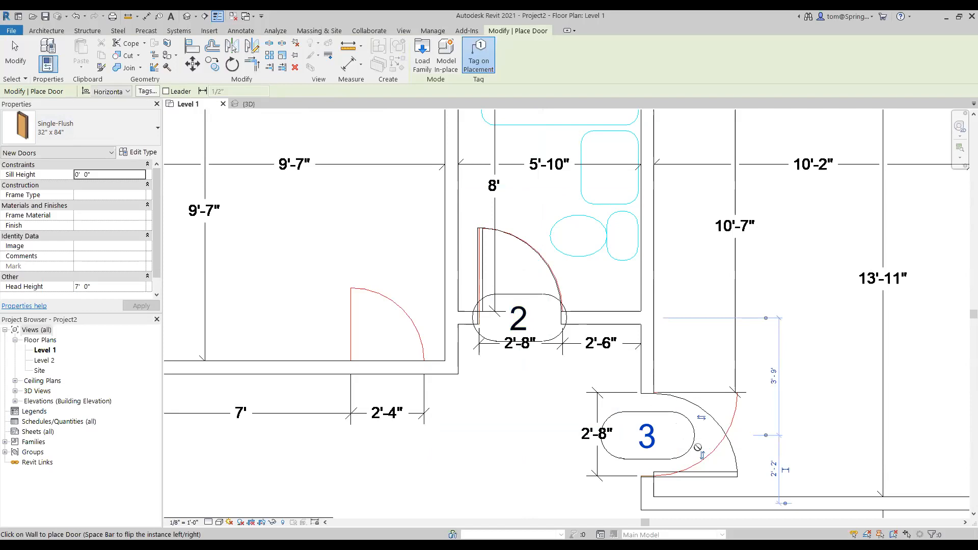
{"action": "scroll", "coordinate": [603, 486], "scroll_direction": "down", "scroll_amount": 2}
{"action": "scroll", "coordinate": [571, 488], "scroll_direction": "down", "scroll_amount": 2}
{"action": "middle_click_drag", "start_coordinate": [461, 512], "coordinate": [503, 304]}
{"action": "scroll", "coordinate": [475, 351], "scroll_direction": "up", "scroll_amount": 4}
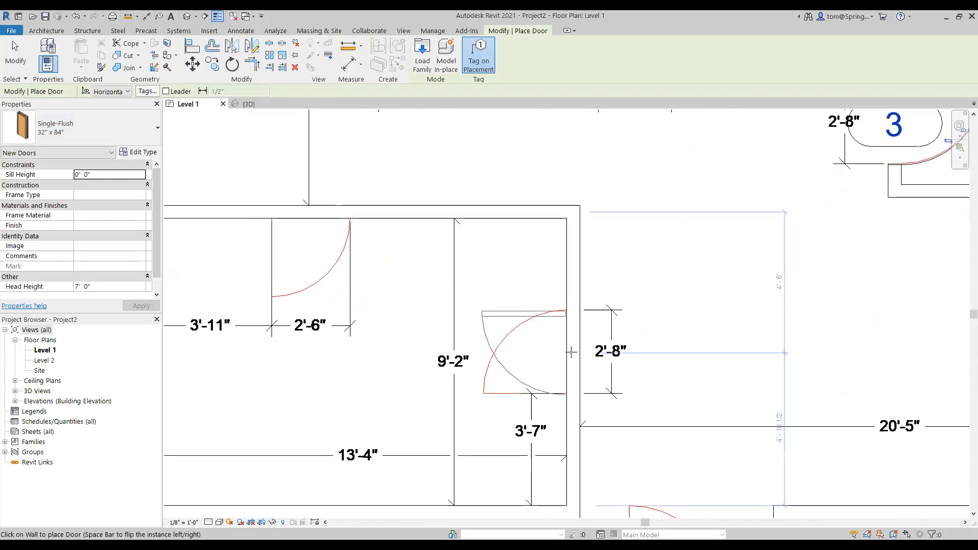
{"action": "left_click", "coordinate": [571, 352]}
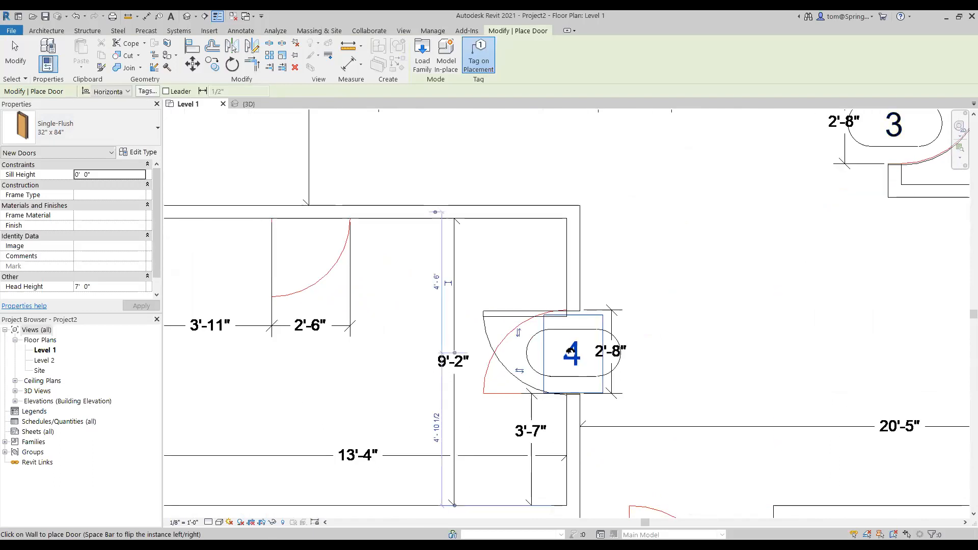
{"action": "left_click", "coordinate": [518, 334]}
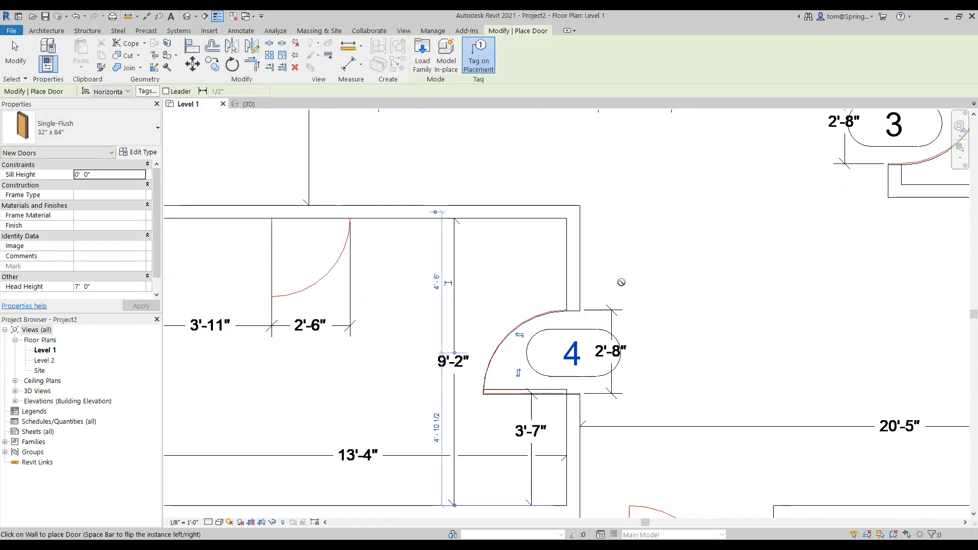
- Place a Single-Flush 30" x 80" door at the 2'-6" opening in the lower-left room's upper wall
{"action": "scroll", "coordinate": [632, 250], "scroll_direction": "down", "scroll_amount": 4}
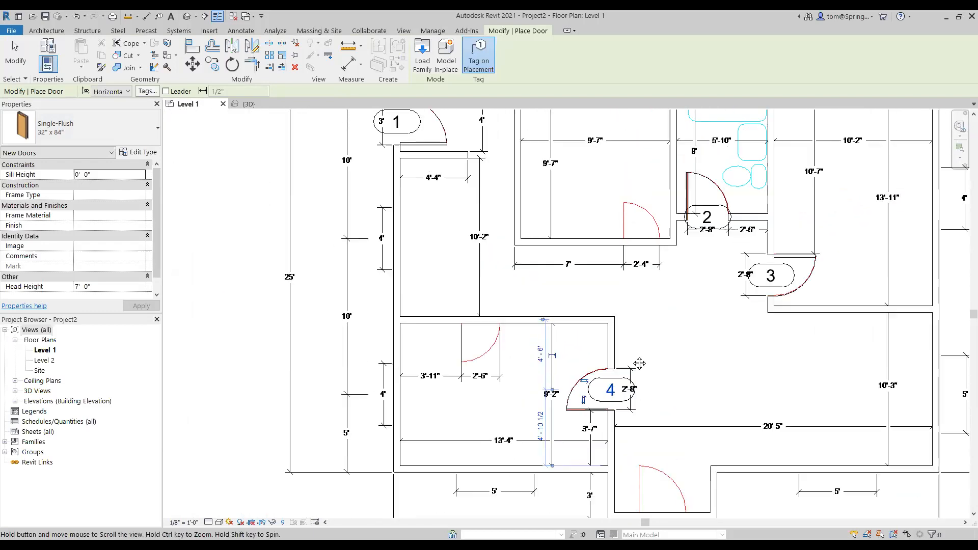
{"action": "scroll", "coordinate": [465, 373], "scroll_direction": "up", "scroll_amount": 2}
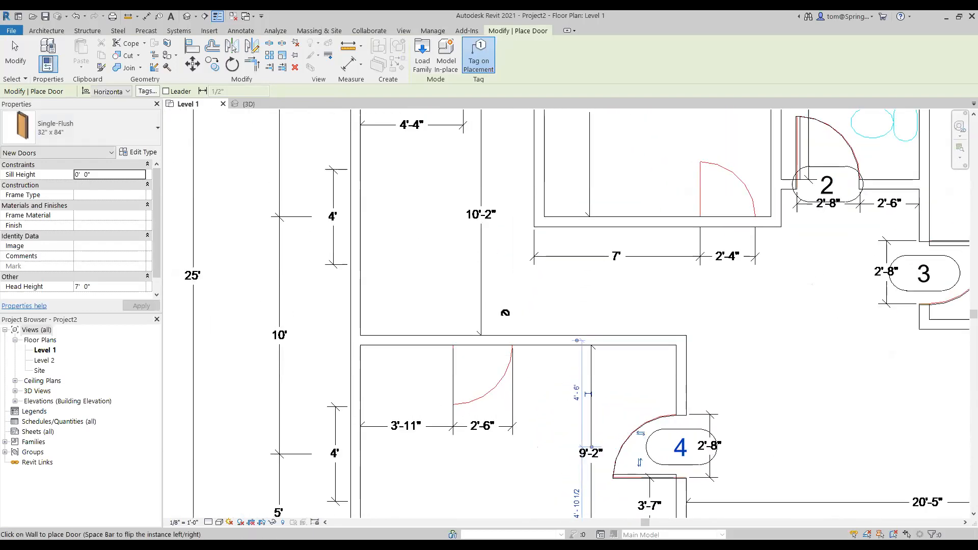
{"action": "left_click", "coordinate": [68, 129]}
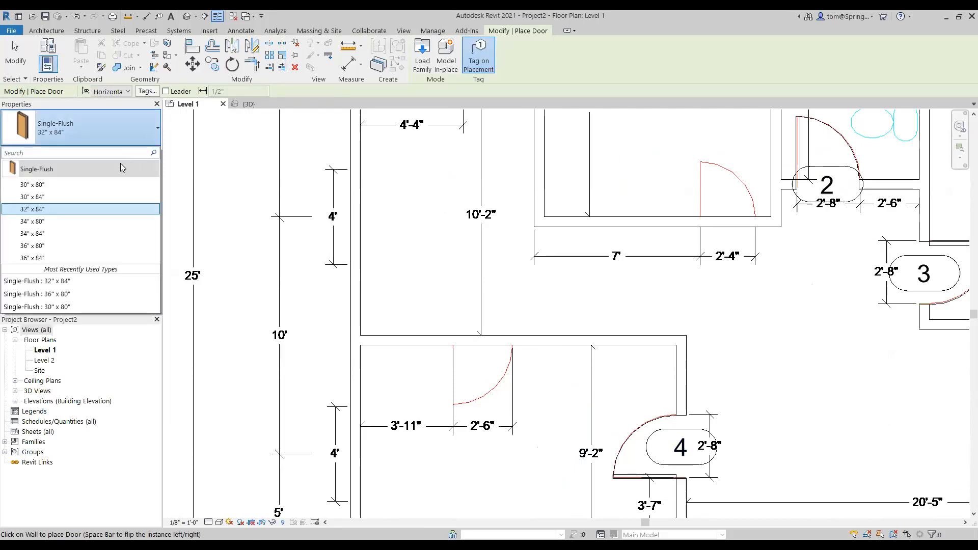
{"action": "left_click", "coordinate": [65, 185]}
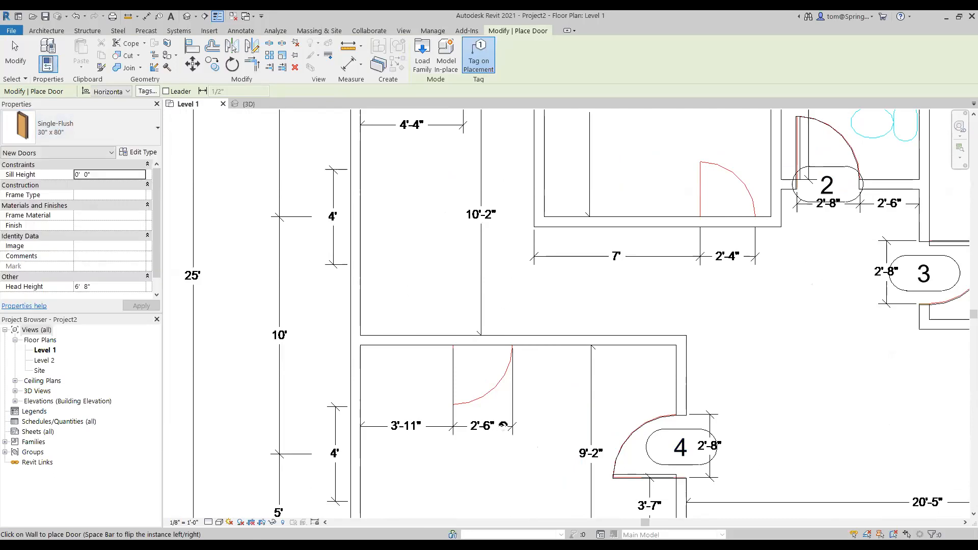
{"action": "left_click", "coordinate": [482, 342]}
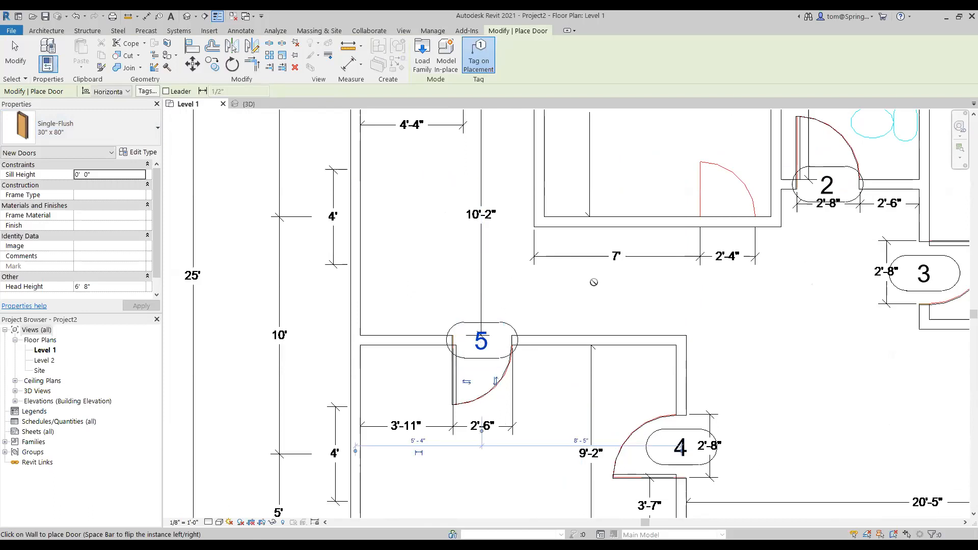
{"action": "scroll", "coordinate": [759, 304], "scroll_direction": "down", "scroll_amount": 1}
{"action": "scroll", "coordinate": [759, 304], "scroll_direction": "down", "scroll_amount": 2}
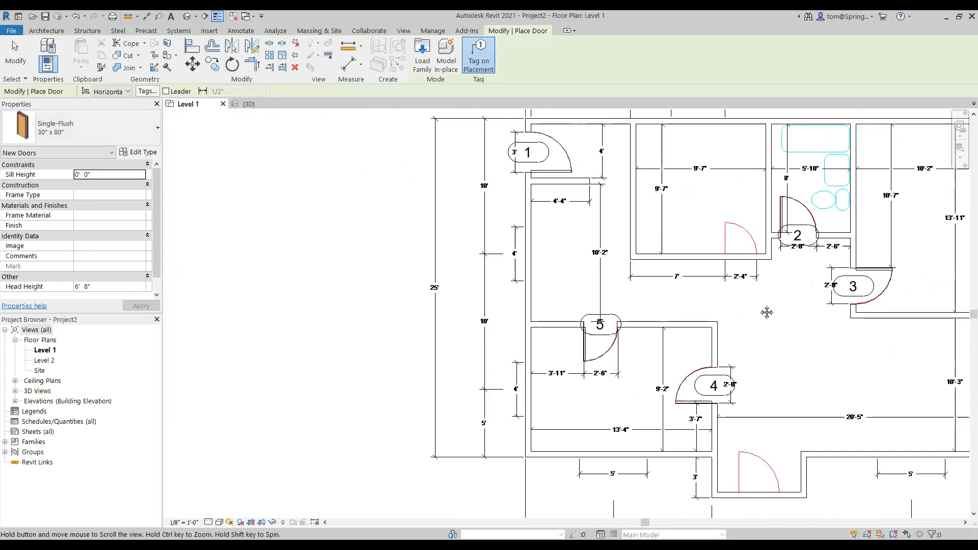
{"action": "middle_click_drag", "start_coordinate": [768, 312], "coordinate": [683, 349]}
{"action": "key", "text": "Escape"}
{"action": "key", "text": "Escape"}
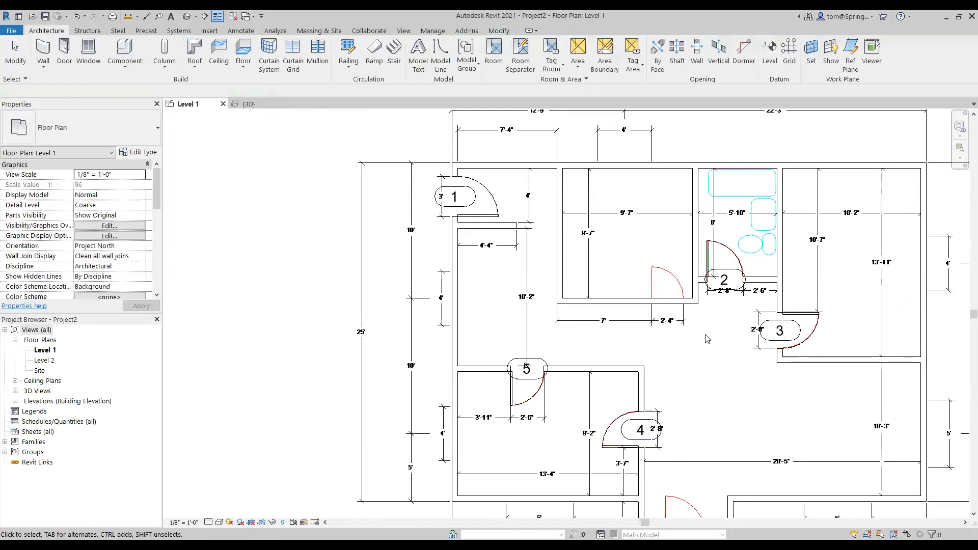
- Place a Single-Flush 36" x 80" door at the 3' opening in the front entry wall
{"action": "scroll", "coordinate": [703, 338], "scroll_direction": "up", "scroll_amount": 2}
{"action": "scroll", "coordinate": [703, 357], "scroll_direction": "down", "scroll_amount": 5}
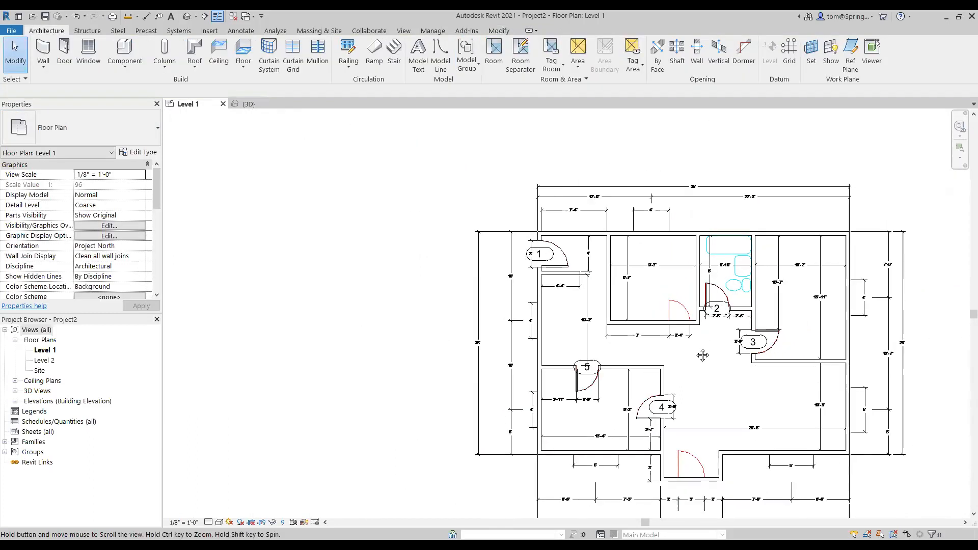
{"action": "middle_click_drag", "start_coordinate": [703, 356], "coordinate": [634, 302]}
{"action": "scroll", "coordinate": [622, 350], "scroll_direction": "up", "scroll_amount": 5}
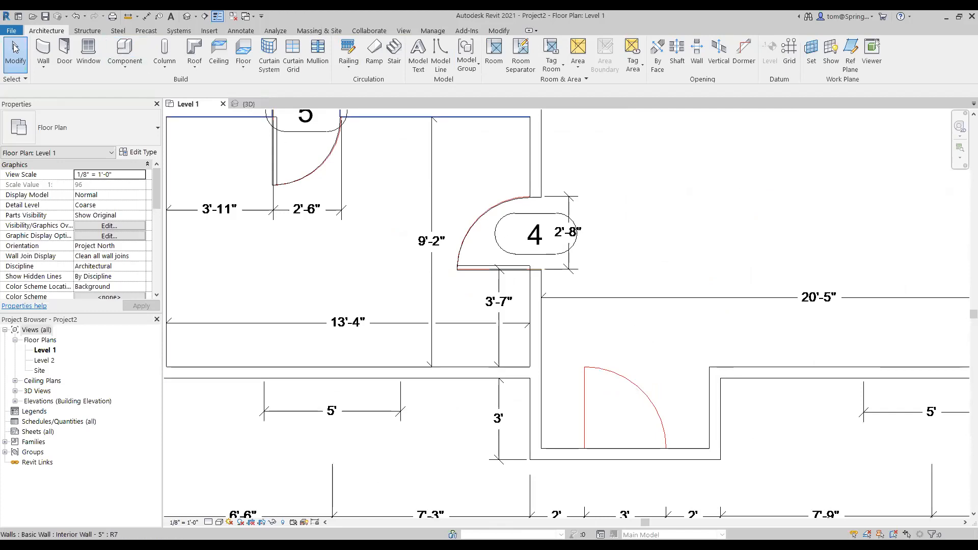
{"action": "left_click", "coordinate": [64, 51]}
{"action": "left_click", "coordinate": [157, 135]}
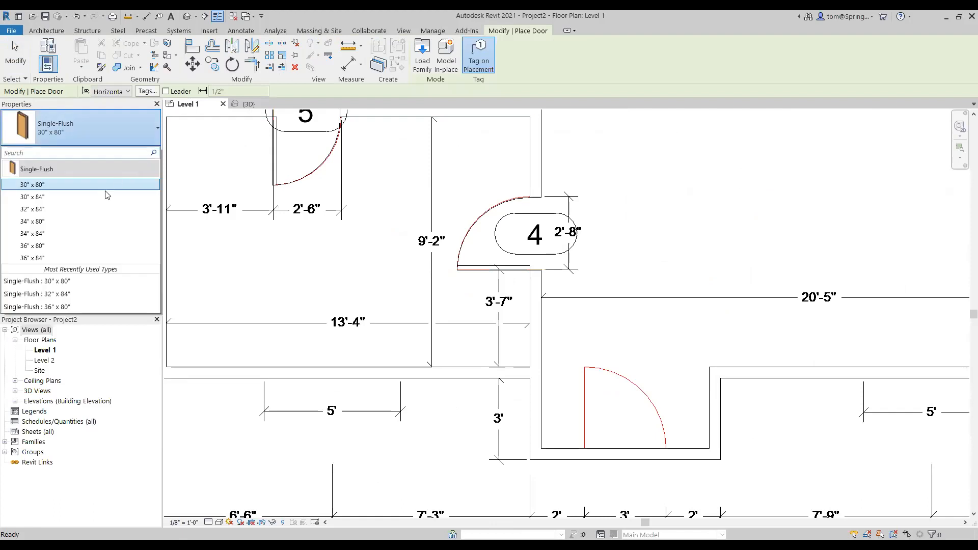
{"action": "left_click", "coordinate": [75, 246]}
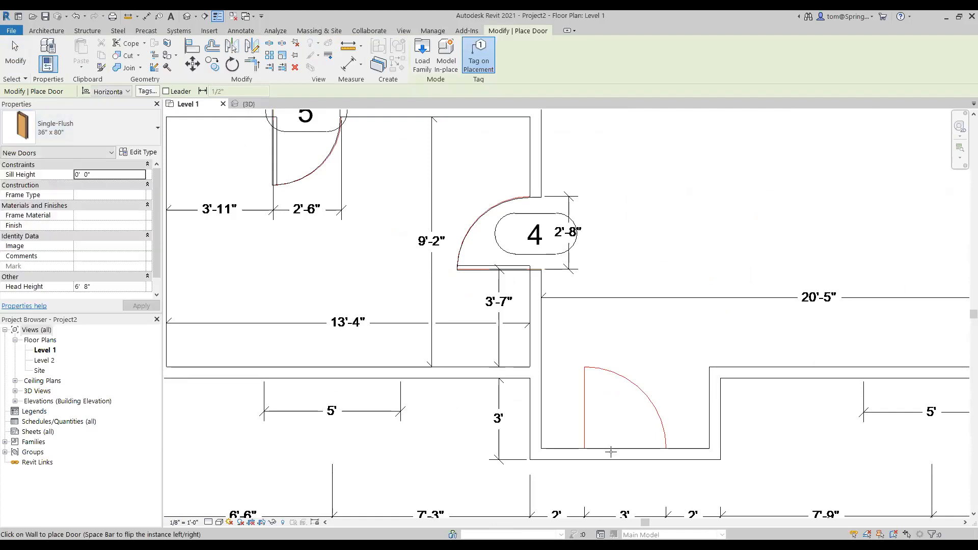
{"action": "left_click", "coordinate": [621, 455]}
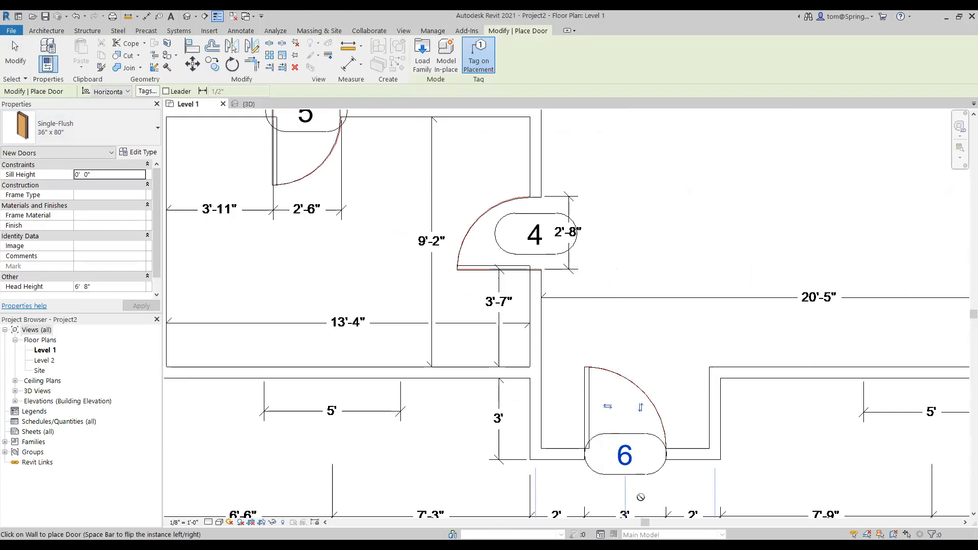
{"action": "key", "text": "Escape"}
- Check the placed doors in the 3D view and return to the Level 1 floor plan
{"action": "scroll", "coordinate": [675, 363], "scroll_direction": "down", "scroll_amount": 1}
{"action": "scroll", "coordinate": [676, 350], "scroll_direction": "down", "scroll_amount": 6}
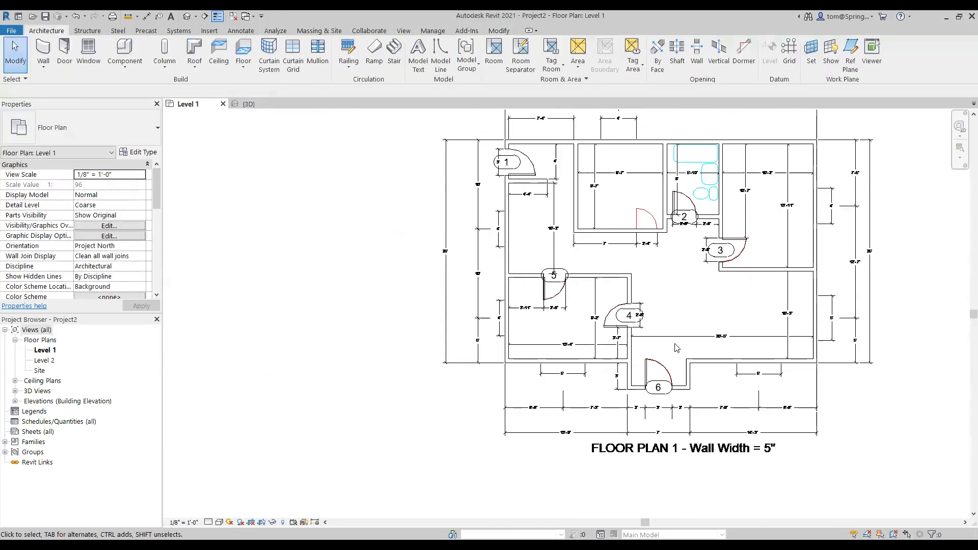
{"action": "middle_click_drag", "start_coordinate": [681, 338], "coordinate": [557, 332]}
{"action": "scroll", "coordinate": [557, 333], "scroll_direction": "up", "scroll_amount": 2}
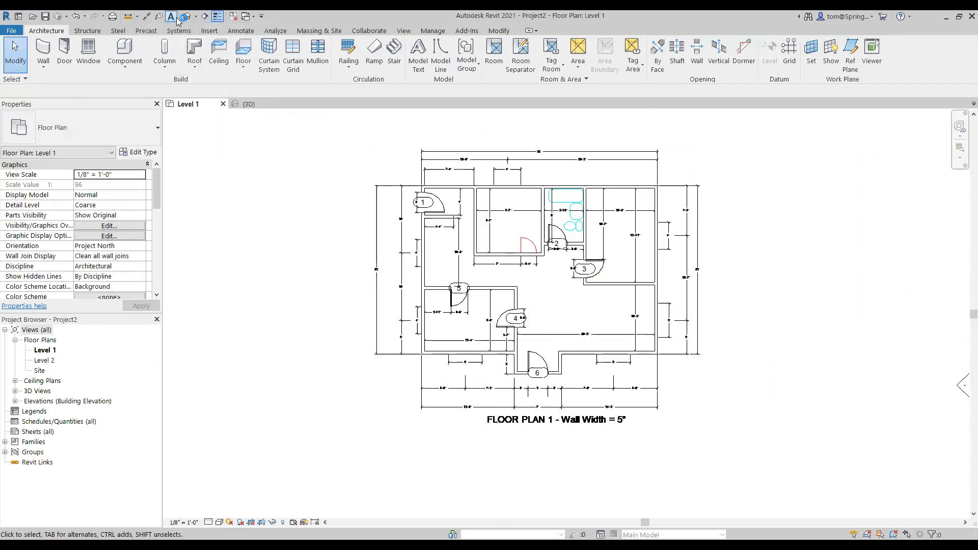
{"action": "left_click", "coordinate": [252, 108]}
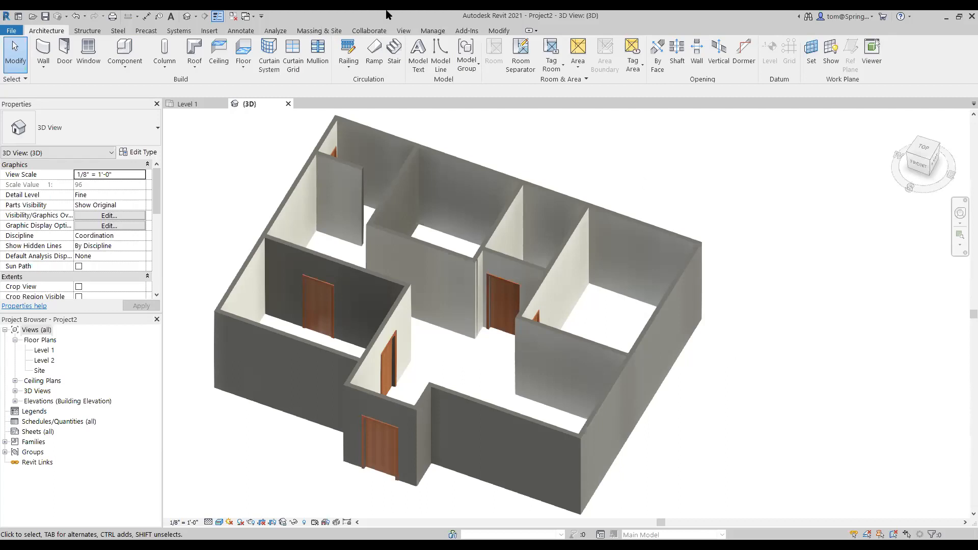
{"action": "left_click", "coordinate": [211, 103]}
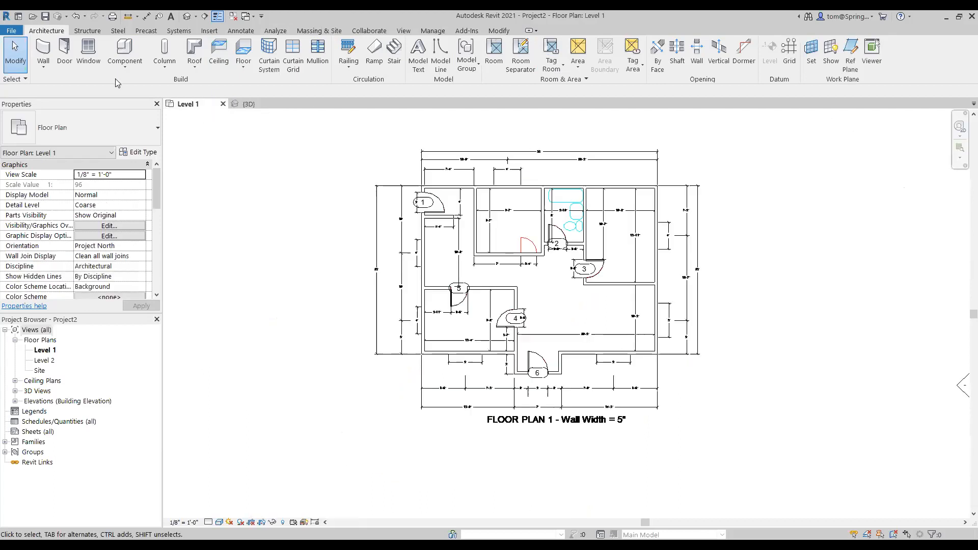
{"action": "left_click", "coordinate": [62, 57]}
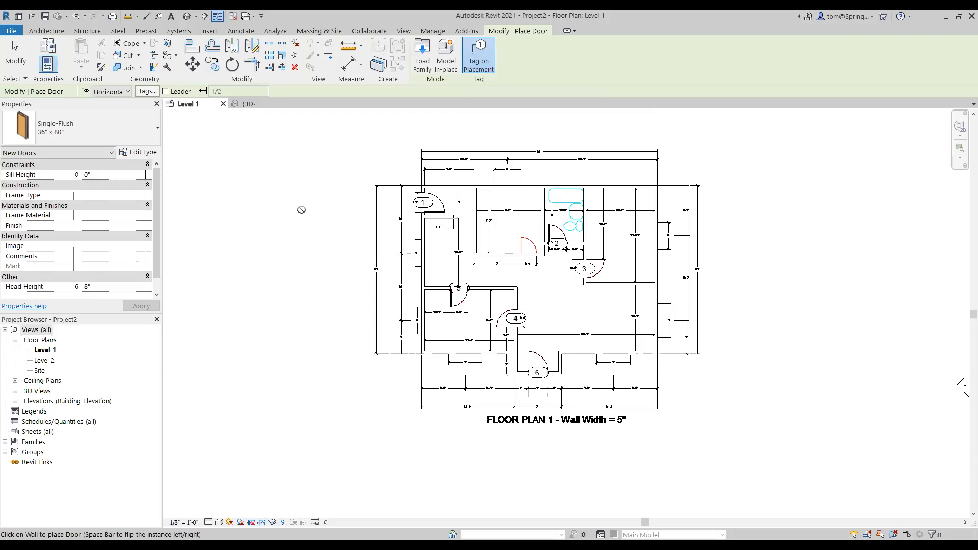
{"action": "key", "text": "Escape"}
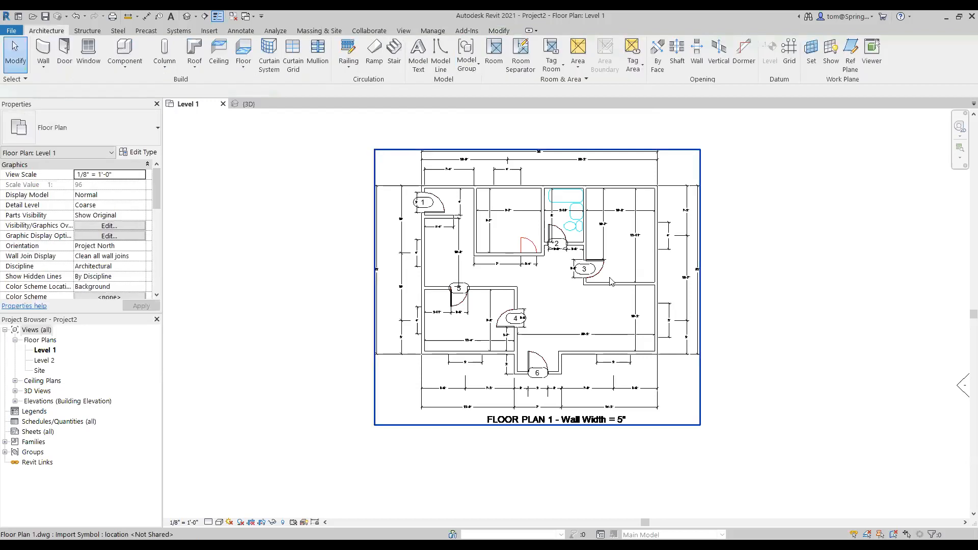
- Nudge the bathroom door slightly to the right to line it up with the imported plan's door outline
{"action": "scroll", "coordinate": [510, 234], "scroll_direction": "up", "scroll_amount": 4}
{"action": "scroll", "coordinate": [493, 220], "scroll_direction": "up", "scroll_amount": 2}
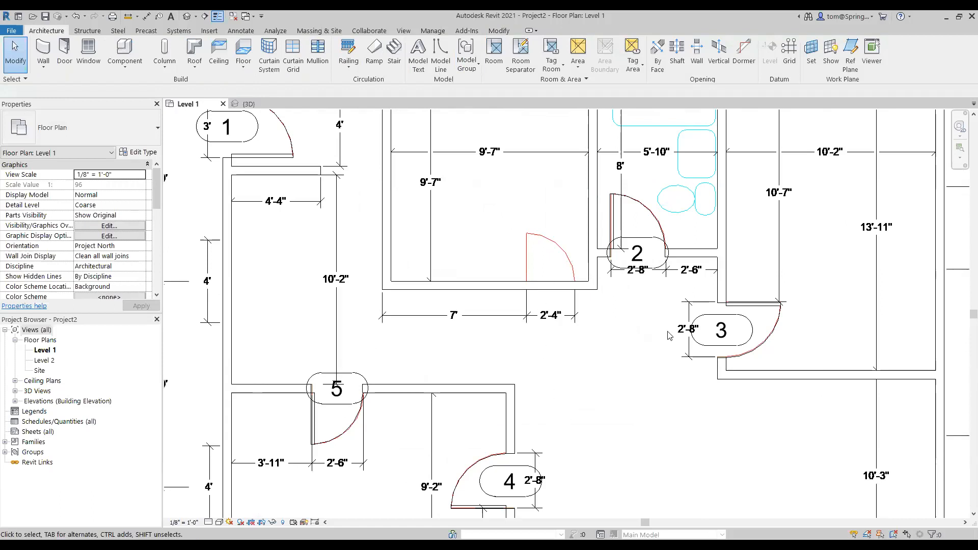
{"action": "scroll", "coordinate": [697, 208], "scroll_direction": "up", "scroll_amount": 2}
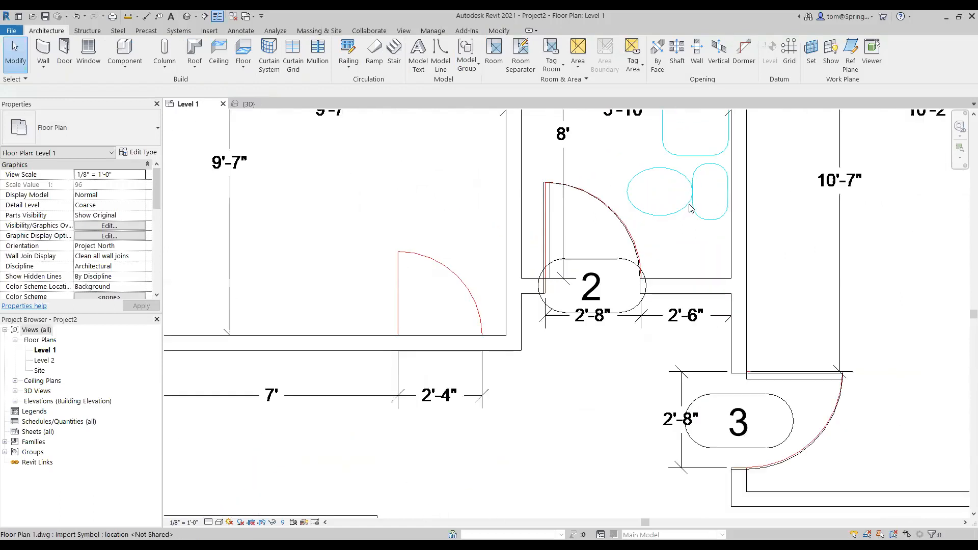
{"action": "left_click", "coordinate": [626, 225]}
{"action": "key", "text": "Escape"}
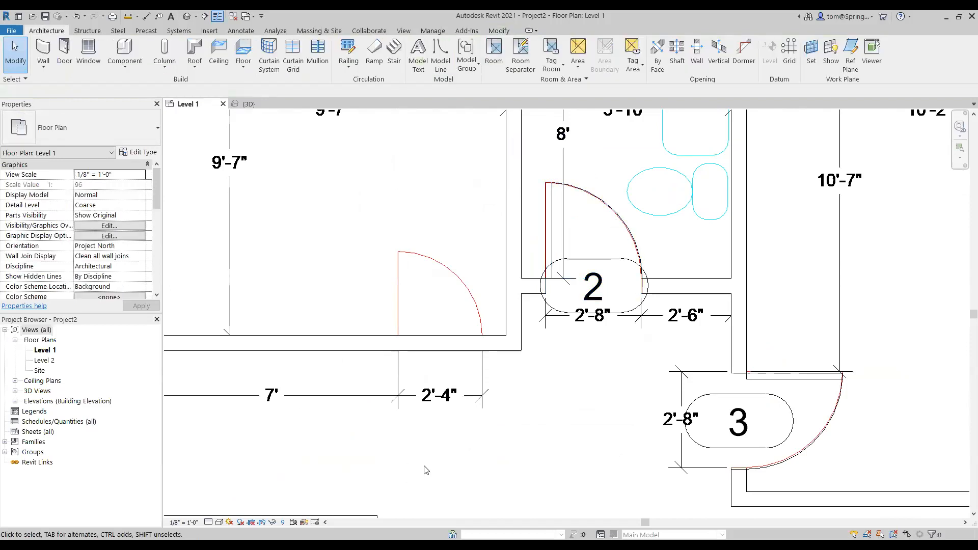
- Duplicate the Single-Flush 30" x 80" door type under the name 28" x 80"
{"action": "scroll", "coordinate": [418, 463], "scroll_direction": "down", "scroll_amount": 3}
{"action": "scroll", "coordinate": [523, 336], "scroll_direction": "up", "scroll_amount": 4}
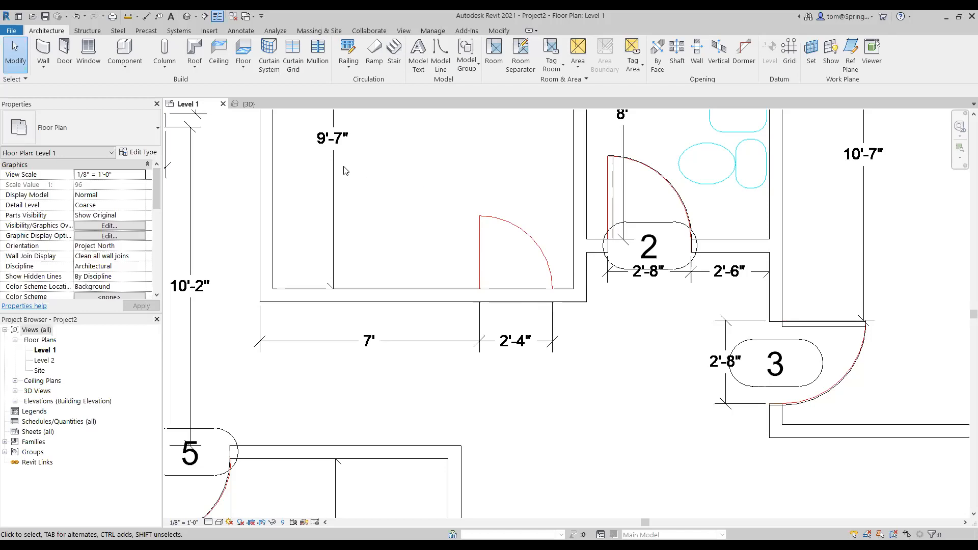
{"action": "left_click", "coordinate": [66, 50]}
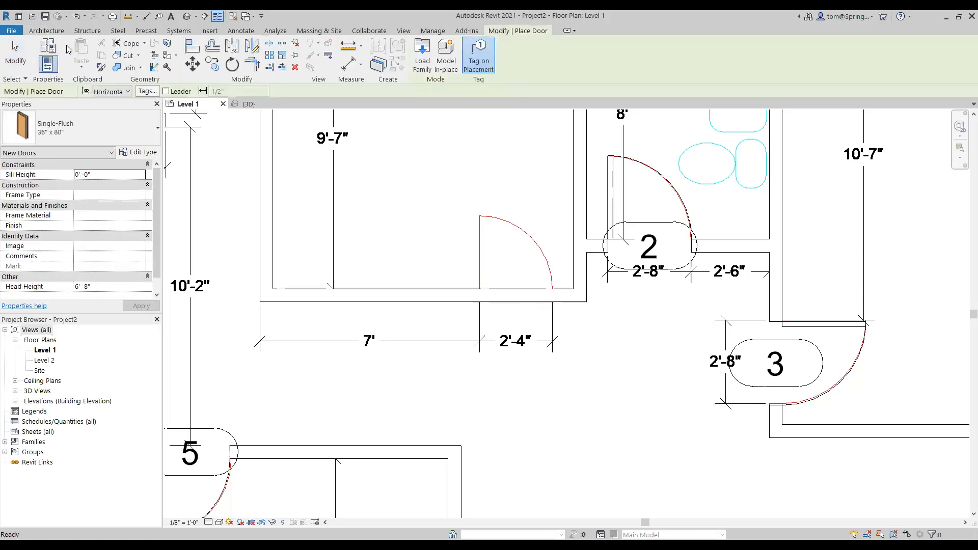
{"action": "left_click", "coordinate": [158, 128]}
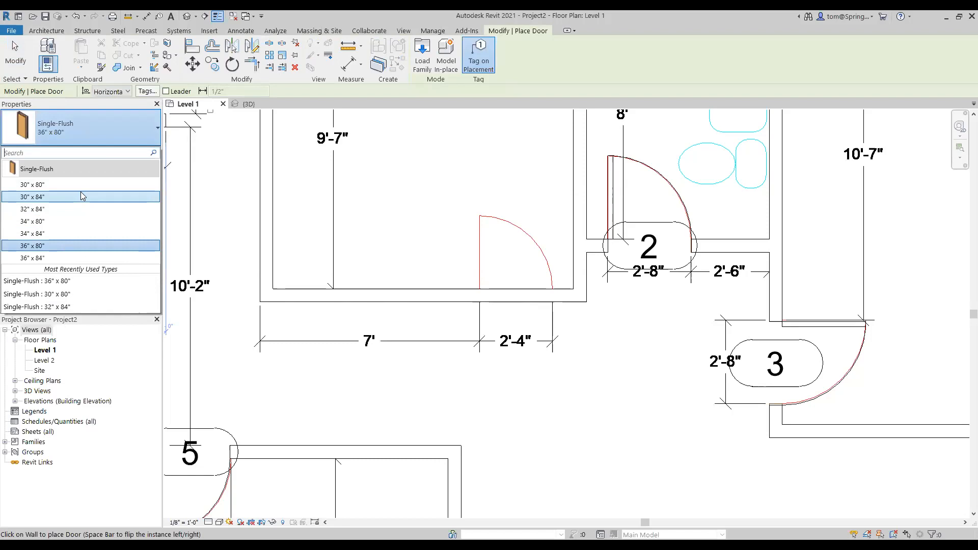
{"action": "left_click", "coordinate": [34, 185]}
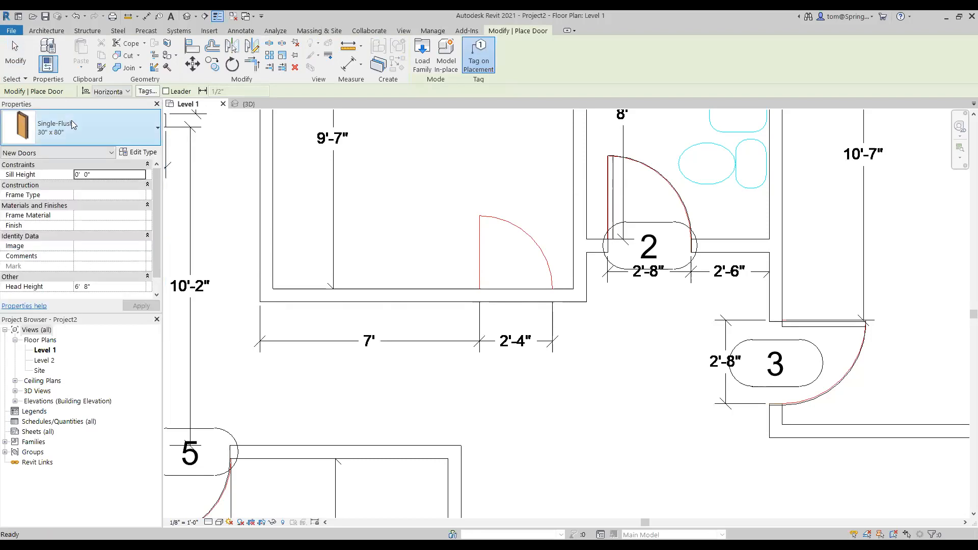
{"action": "left_click", "coordinate": [144, 153]}
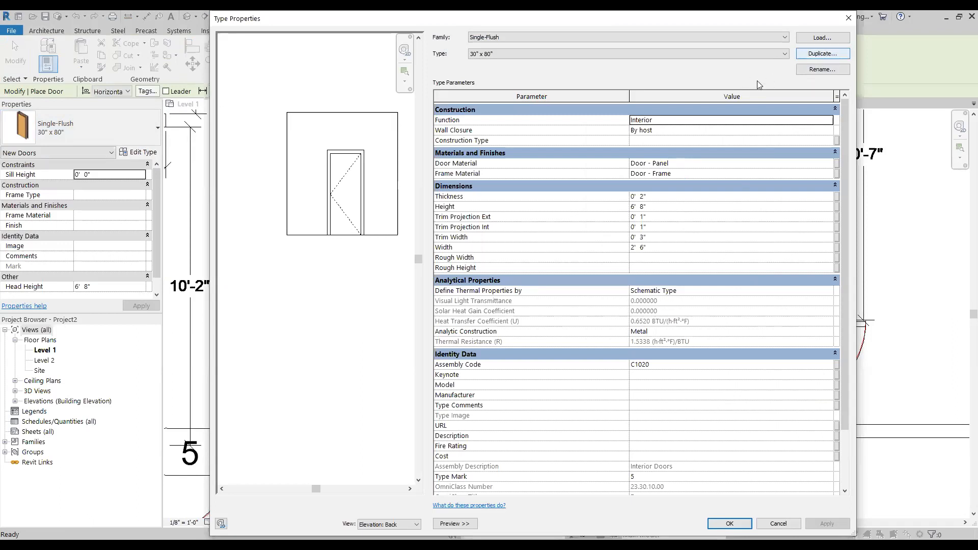
{"action": "left_click", "coordinate": [820, 54]}
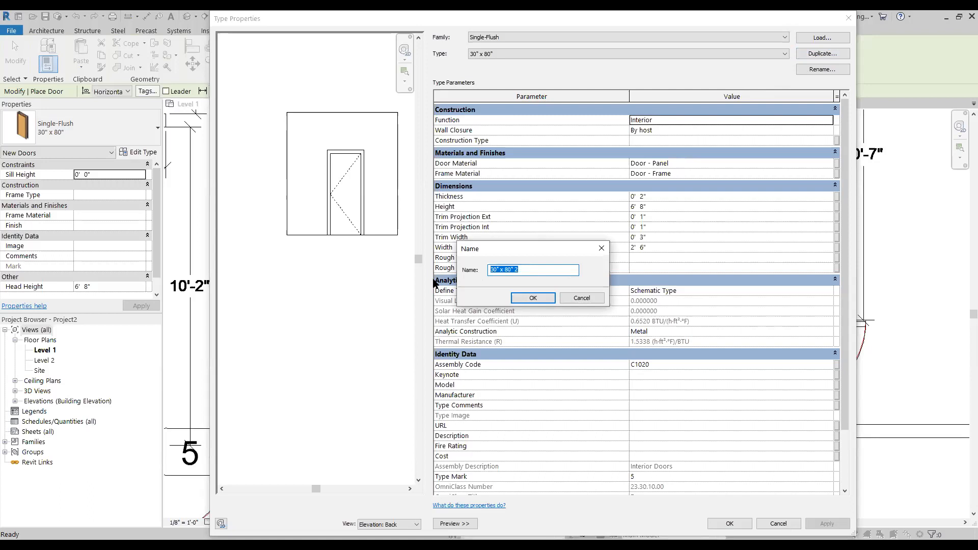
{"action": "type", "text": "28\" 80"}
{"action": "key", "text": "BackSpace"}
{"action": "key", "text": "BackSpace"}
{"action": "type", "text": "x 8"}
{"action": "left_click", "coordinate": [543, 299]}
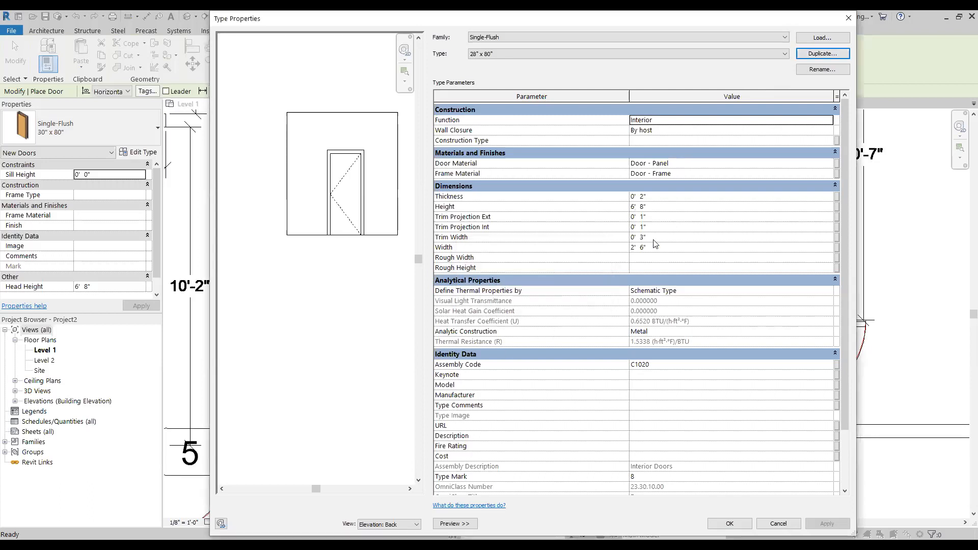
- Set the 28" x 80" door type's width to 2' 4" and accept the type properties
{"action": "left_click", "coordinate": [660, 250]}
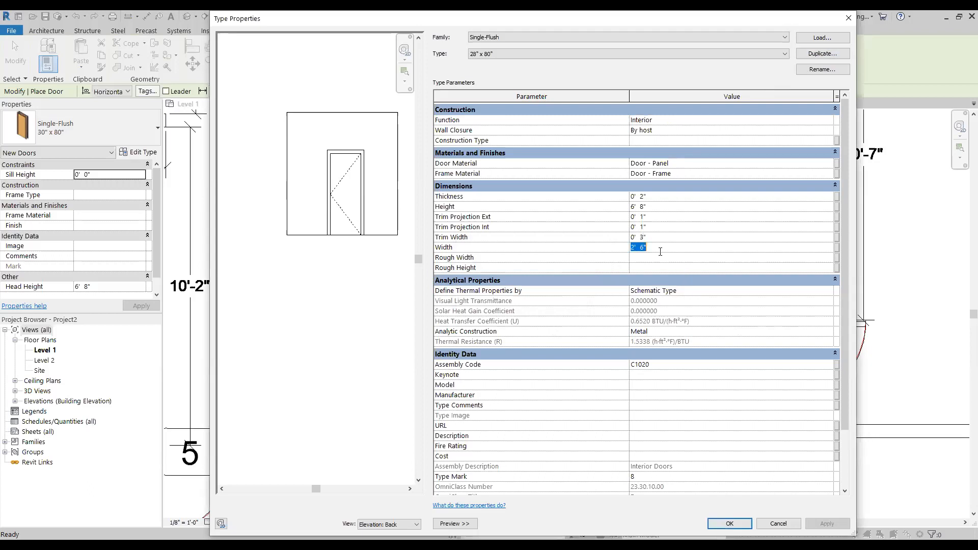
{"action": "key", "text": "BackSpace"}
{"action": "key", "text": "BackSpace"}
{"action": "type", "text": "4"}
{"action": "key", "text": "Return"}
{"action": "left_click", "coordinate": [745, 524]}
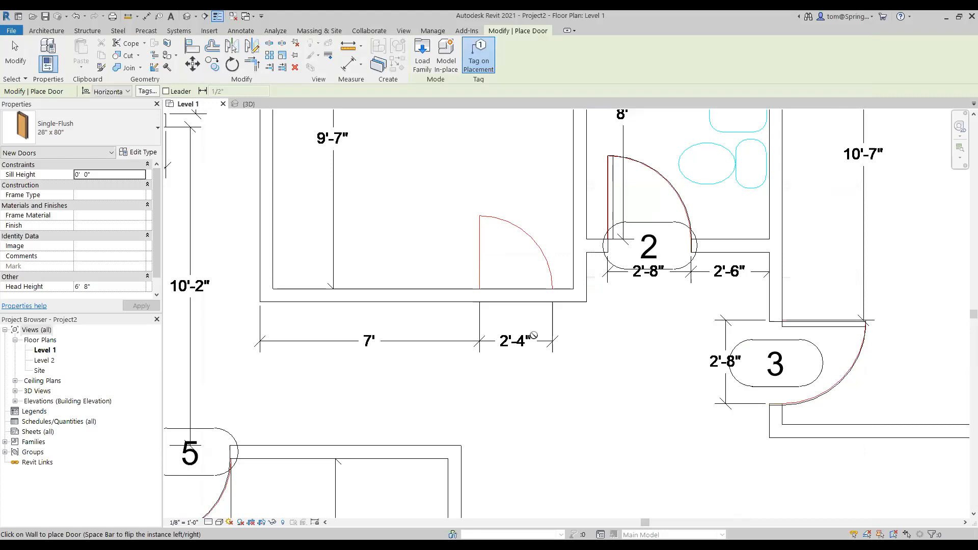
- Place the 28" x 80" door at the 2'-4" opening in the upper middle room's lower wall
{"action": "left_click", "coordinate": [516, 294]}
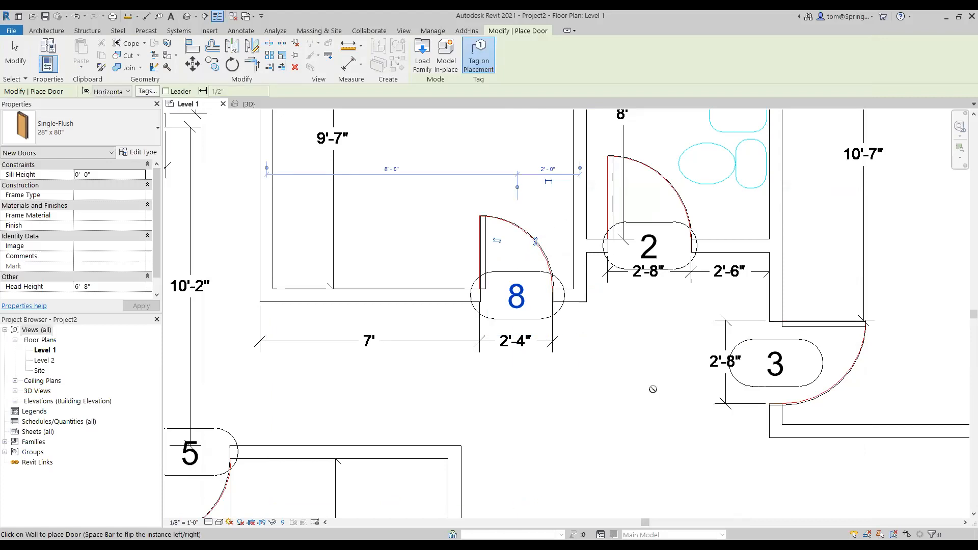
{"action": "scroll", "coordinate": [565, 247], "scroll_direction": "up", "scroll_amount": 3}
{"action": "scroll", "coordinate": [592, 253], "scroll_direction": "up", "scroll_amount": 2}
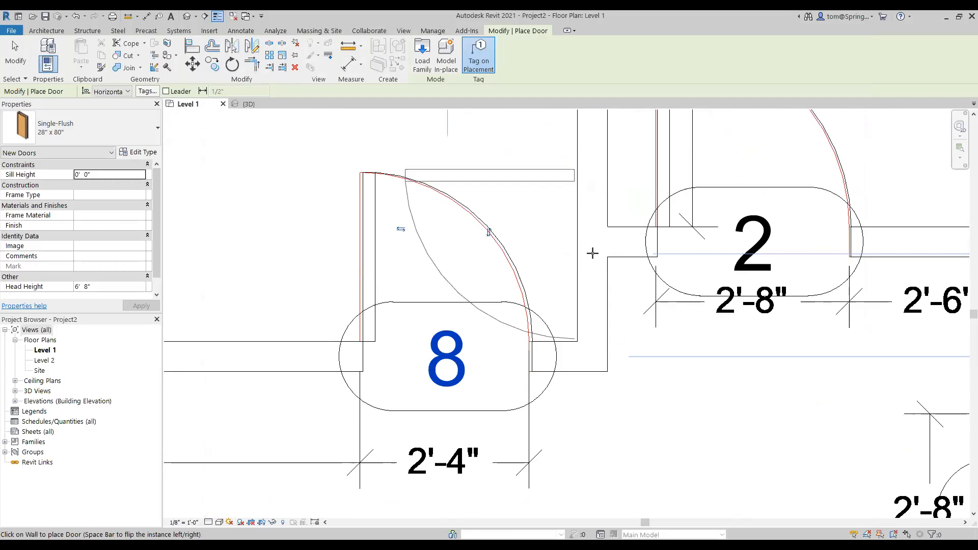
{"action": "key", "text": "Escape"}
{"action": "key", "text": "Escape"}
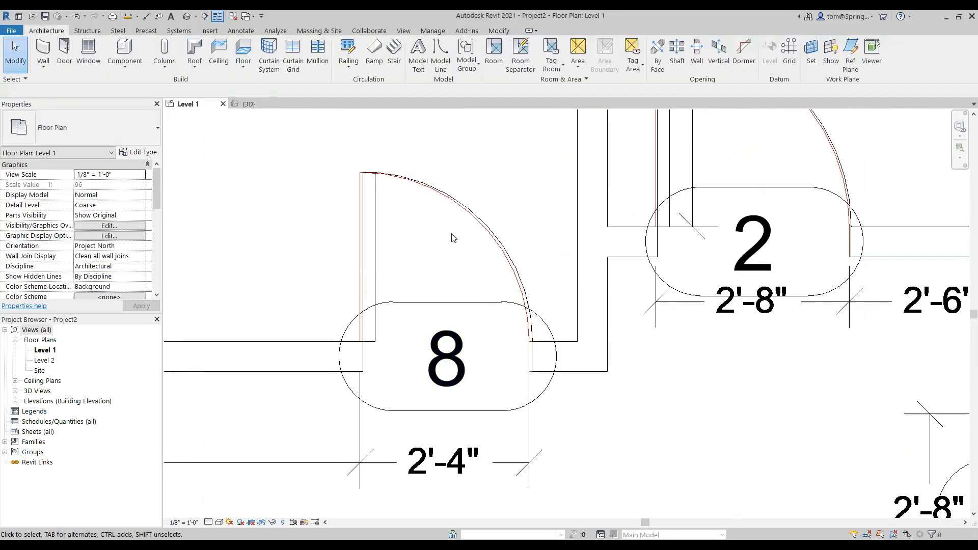
- Nudge the new 28" x 80" door slightly to the left to line it up with the imported plan's door outline
{"action": "left_click", "coordinate": [485, 227]}
{"action": "left_click_drag", "start_coordinate": [483, 227], "coordinate": [482, 224]}
{"action": "key", "text": "Escape"}
{"action": "scroll", "coordinate": [586, 316], "scroll_direction": "down", "scroll_amount": 6}
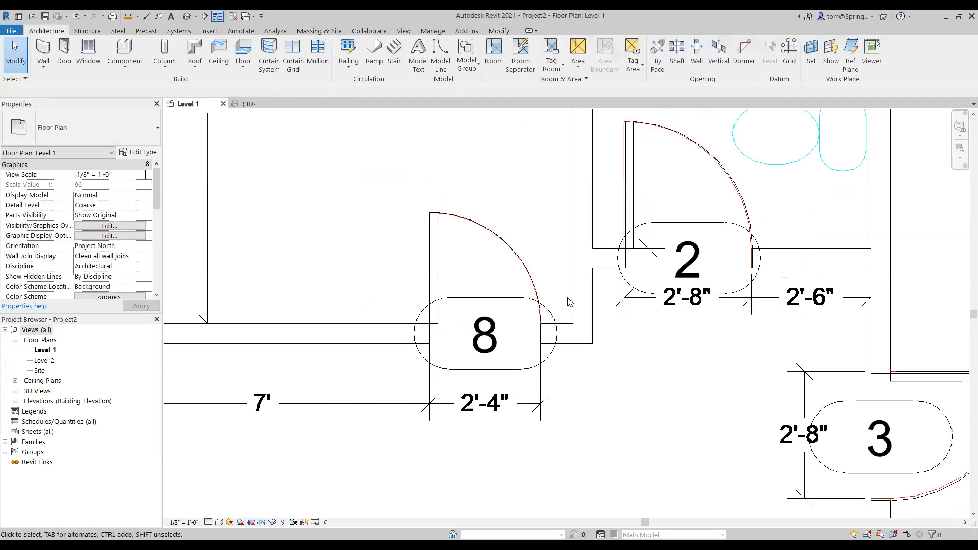
{"action": "scroll", "coordinate": [633, 396], "scroll_direction": "down", "scroll_amount": 1}
{"action": "middle_click_drag", "start_coordinate": [637, 403], "coordinate": [545, 351]}
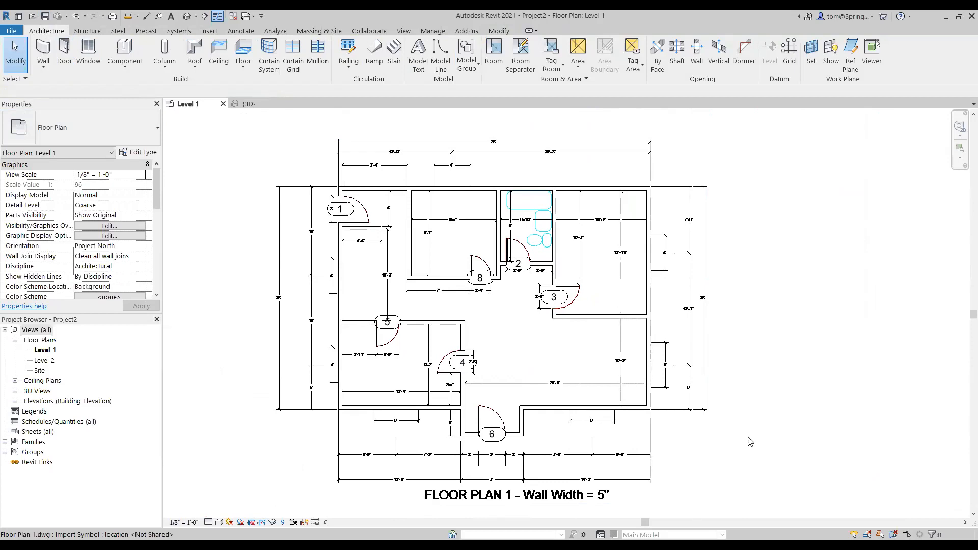
- Switch to the web browser and look through the Revit Floor Plan 1 course page's assignment items
{"action": "key", "text": "alt+Tab"}
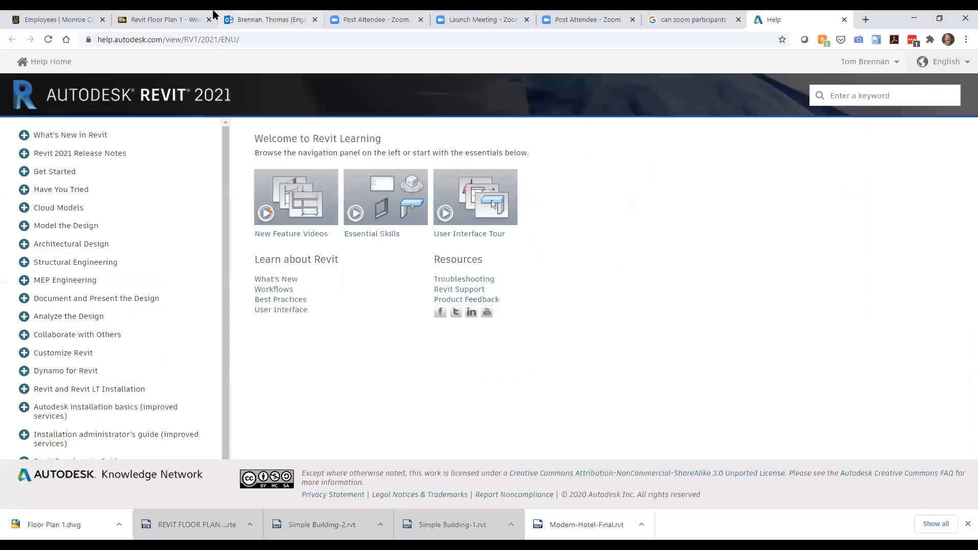
{"action": "left_click", "coordinate": [159, 22]}
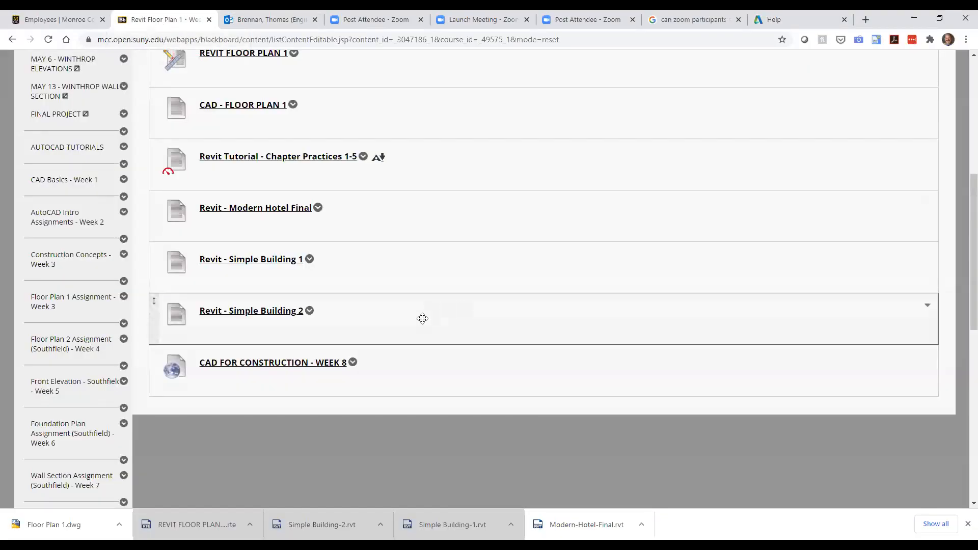
{"action": "scroll", "coordinate": [413, 319], "scroll_direction": "up", "scroll_amount": 3}
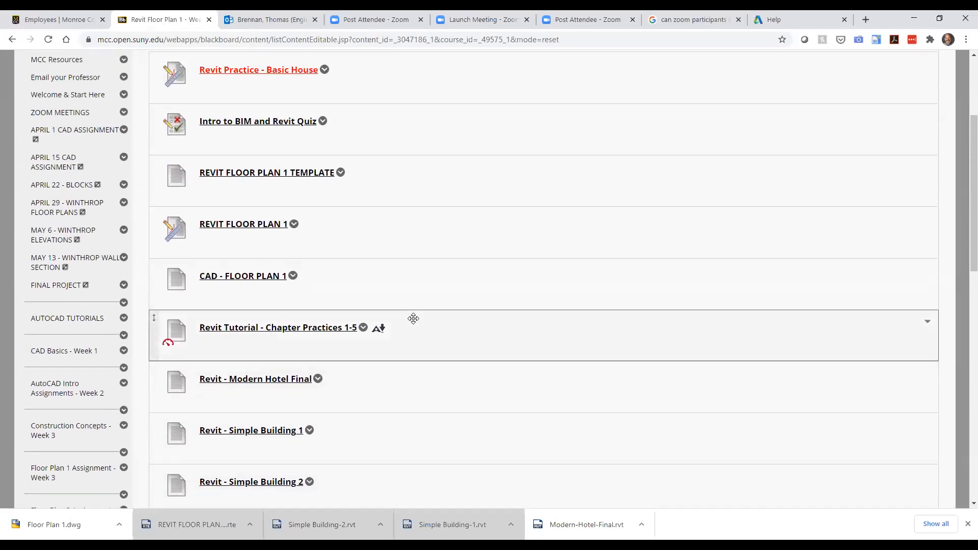
{"action": "scroll", "coordinate": [413, 318], "scroll_direction": "up", "scroll_amount": 1}
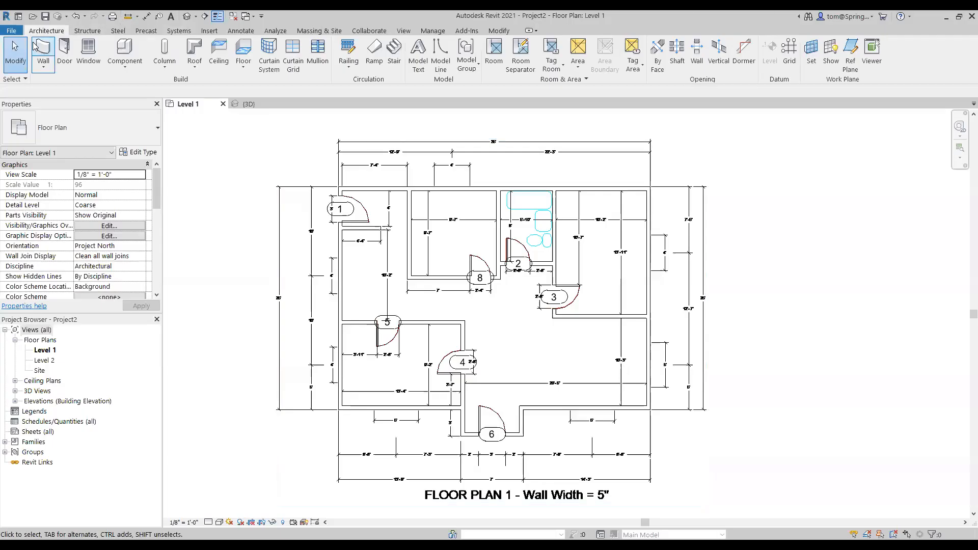
- Save the Revit project to the Desktop, naming it REVIT FLOOR PLAN 1 followed by a hyphen and the author's surname
{"action": "left_click", "coordinate": [21, 32]}
{"action": "mouse_move", "coordinate": [41, 152]}
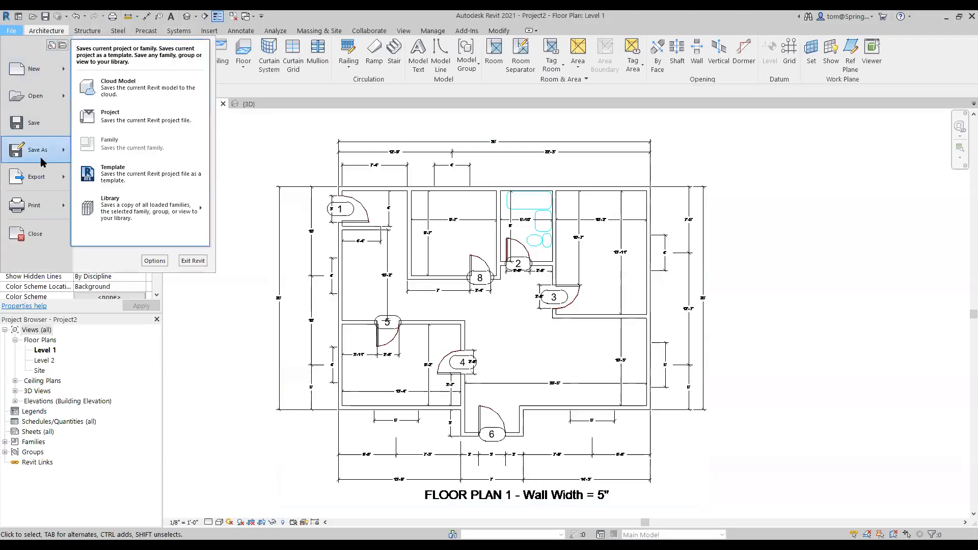
{"action": "left_click", "coordinate": [122, 119]}
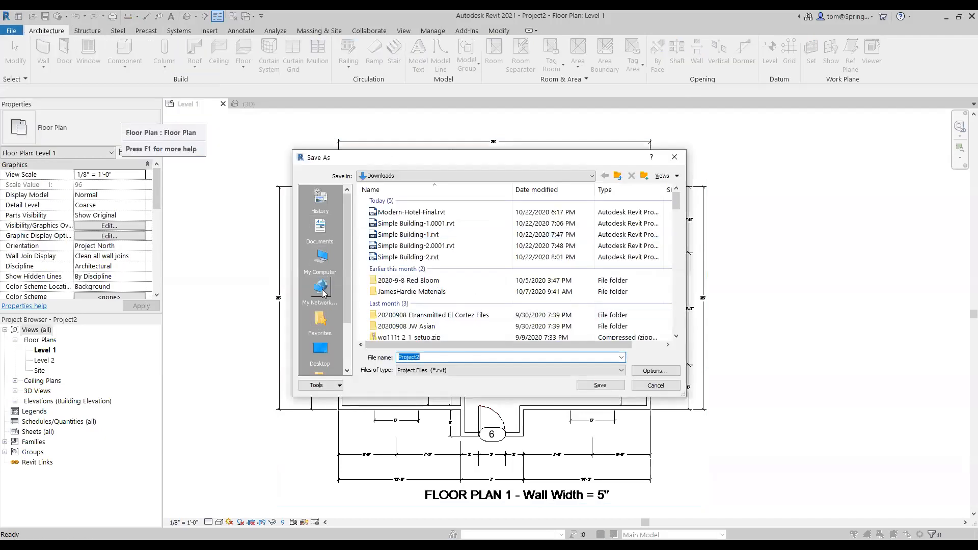
{"action": "double_click", "coordinate": [446, 356]}
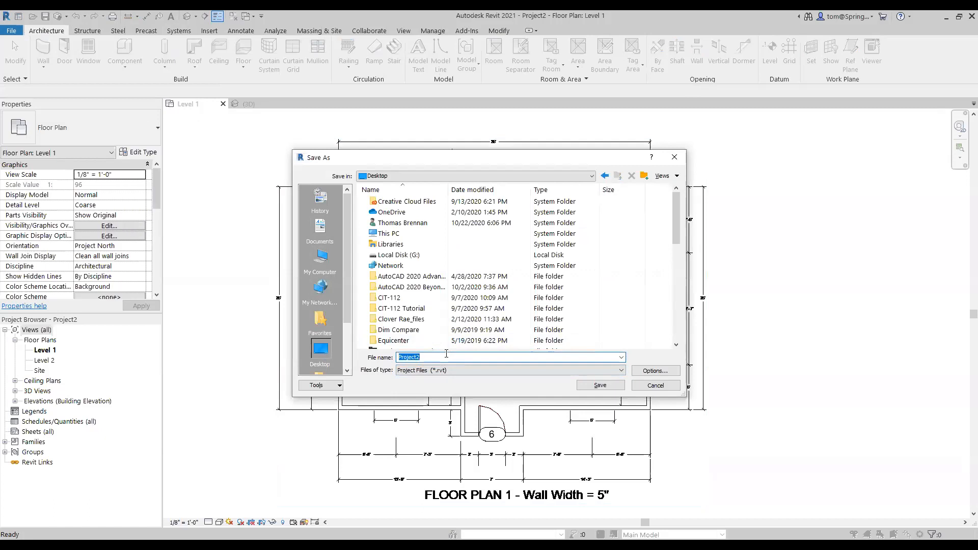
{"action": "type", "text": "REVITY"}
{"action": "key", "text": "BackSpace"}
{"action": "type", "text": "FLOOR PLAN 1 - BRENNAN"}
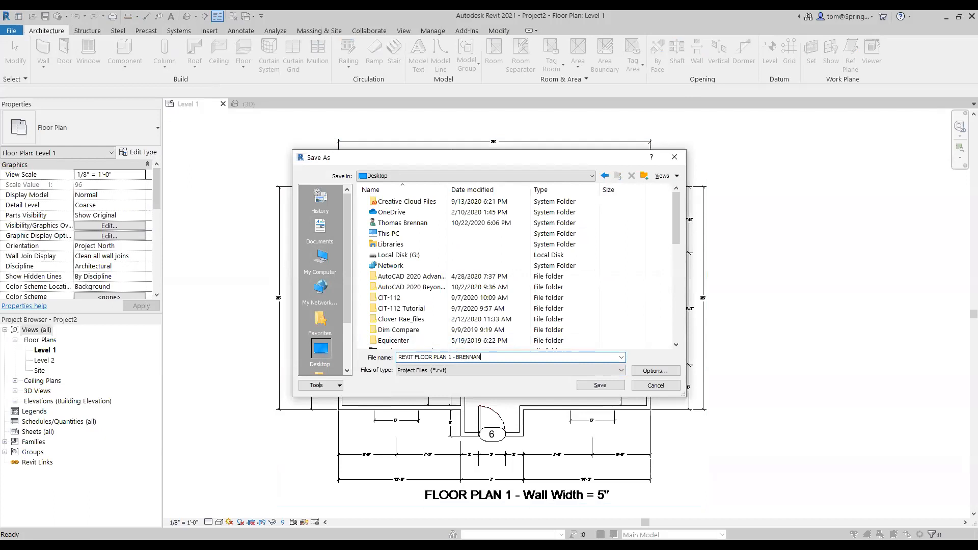
{"action": "left_click", "coordinate": [596, 386]}
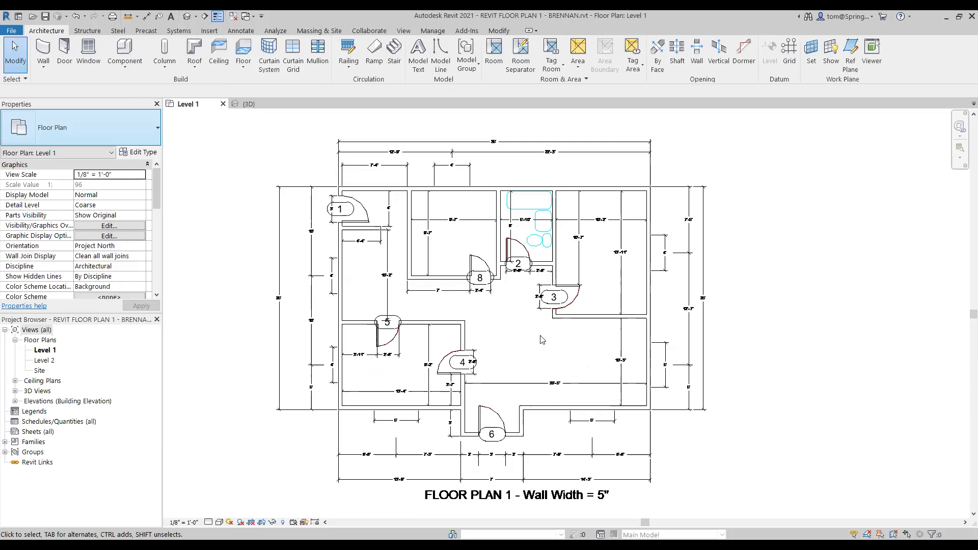
- Place a Slider with Trim 60" x 36" window at the 5' opening in the lower exterior wall right of the front entry
{"action": "scroll", "coordinate": [348, 286], "scroll_direction": "up", "scroll_amount": 3}
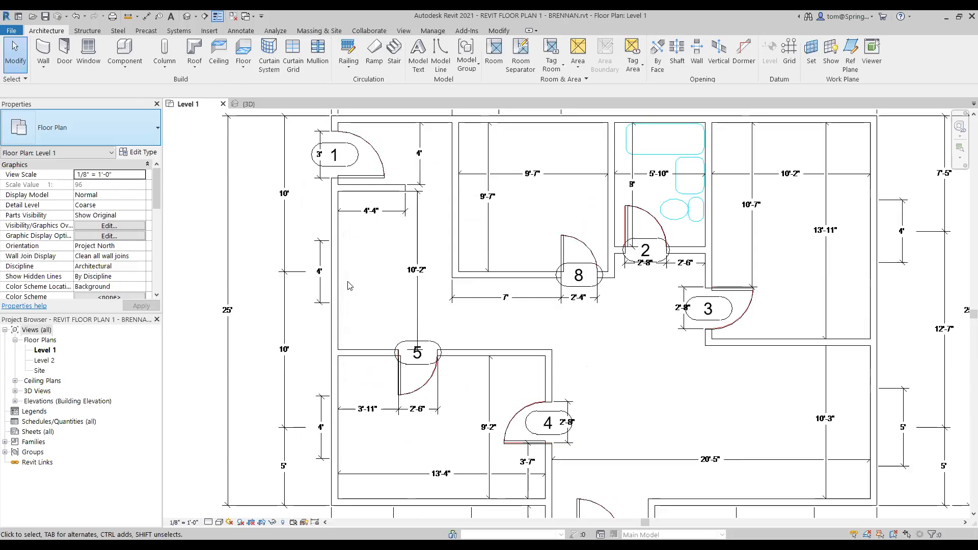
{"action": "scroll", "coordinate": [347, 285], "scroll_direction": "down", "scroll_amount": 2}
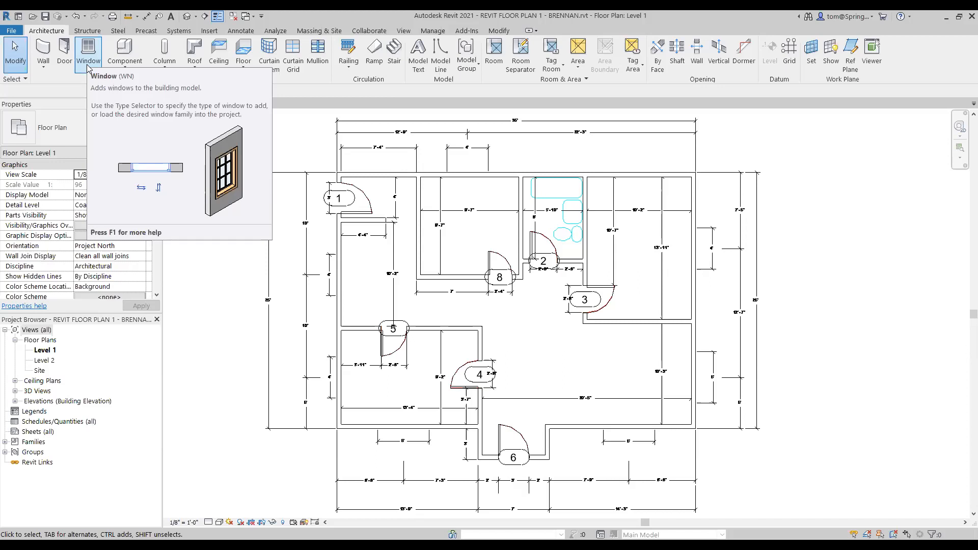
{"action": "left_click", "coordinate": [88, 66]}
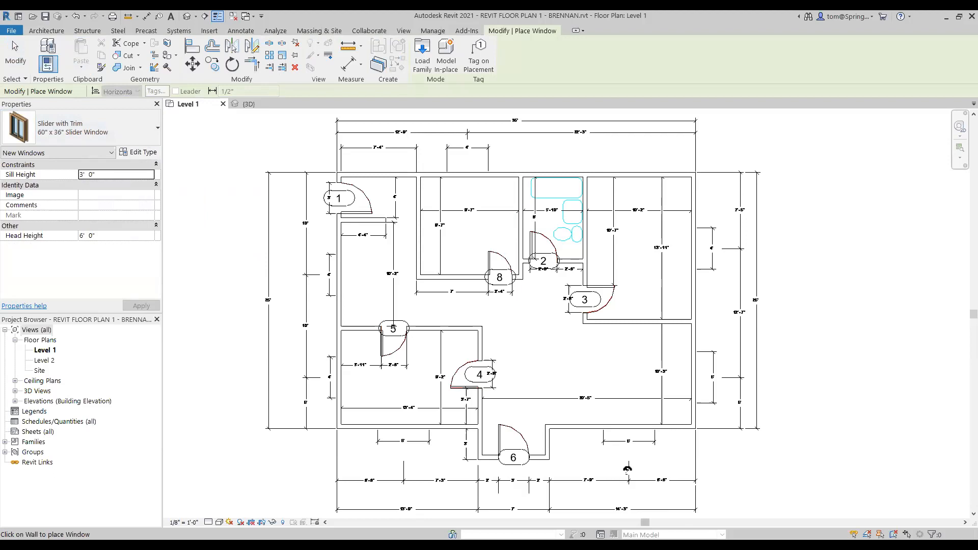
{"action": "scroll", "coordinate": [627, 470], "scroll_direction": "up", "scroll_amount": 5}
{"action": "scroll", "coordinate": [627, 469], "scroll_direction": "up", "scroll_amount": 1}
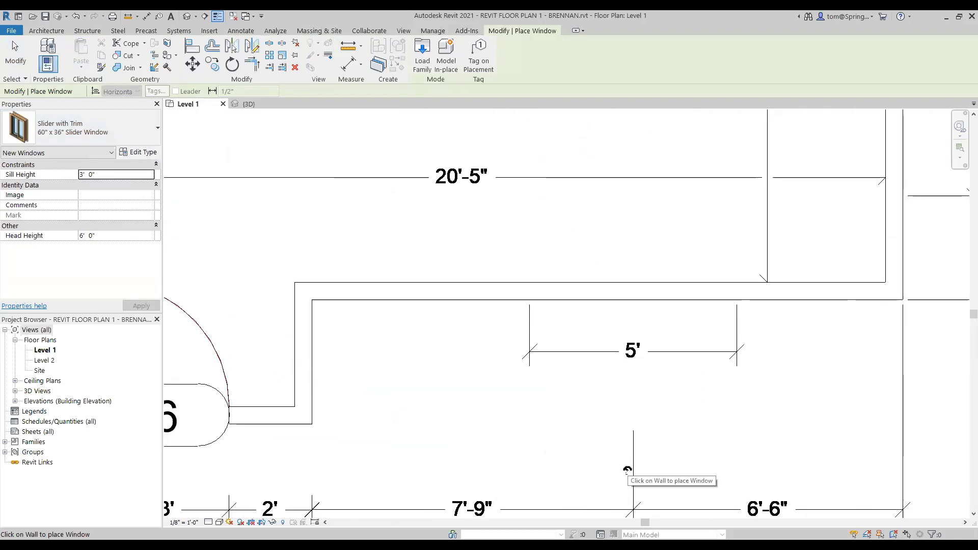
{"action": "left_click", "coordinate": [631, 300]}
{"action": "scroll", "coordinate": [451, 419], "scroll_direction": "down", "scroll_amount": 4}
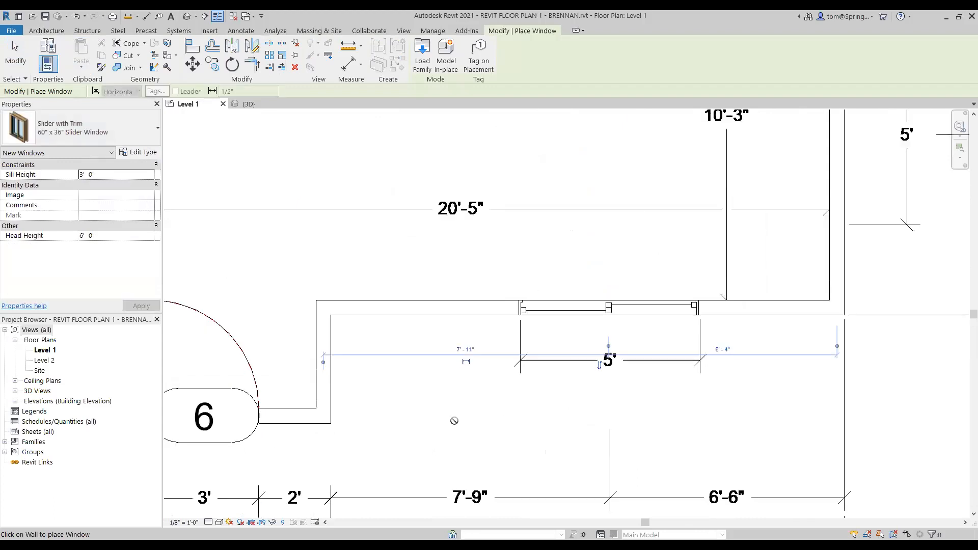
- Place a 60" x 36" slider window at the 5' opening in the lower-left room's lower exterior wall
{"action": "middle_click_drag", "start_coordinate": [443, 431], "coordinate": [872, 412]}
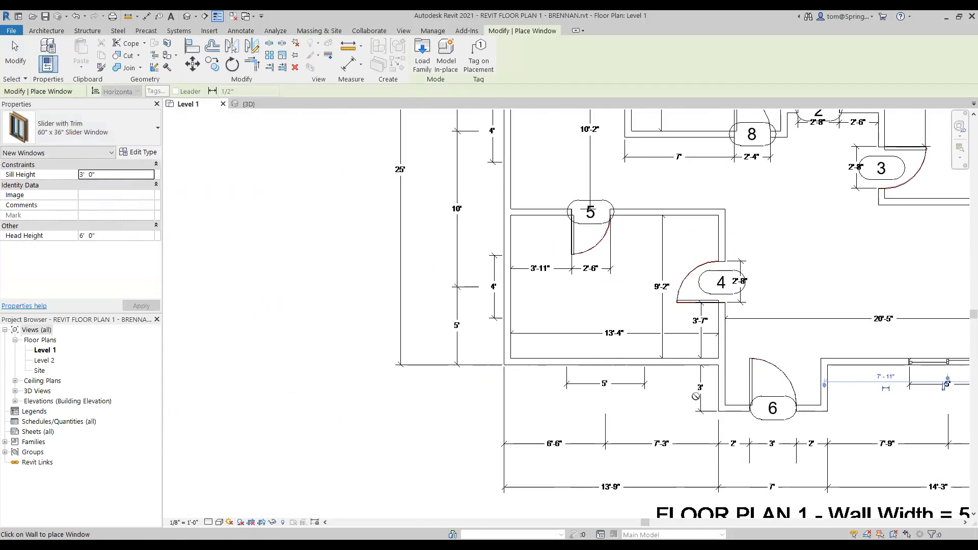
{"action": "scroll", "coordinate": [628, 380], "scroll_direction": "up", "scroll_amount": 4}
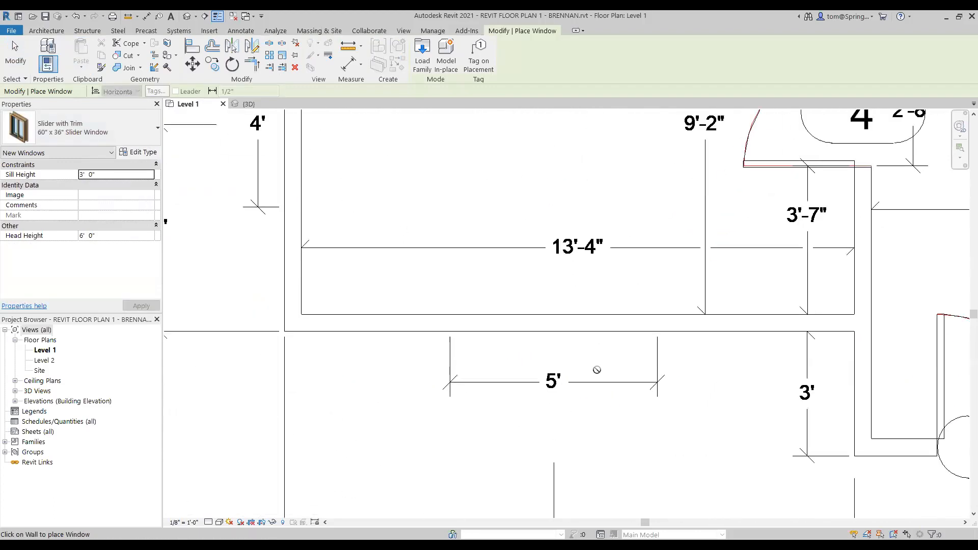
{"action": "left_click", "coordinate": [551, 322]}
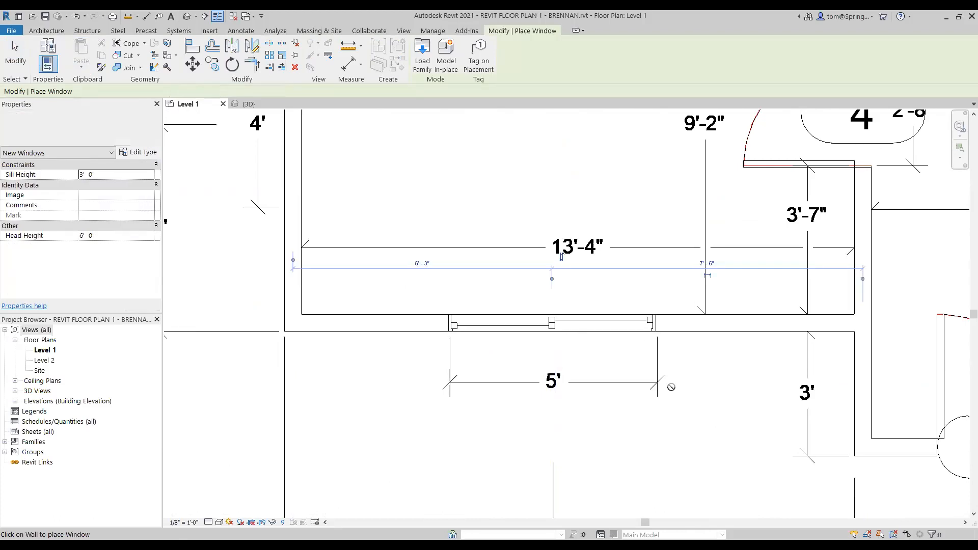
- Place a 60" x 36" slider window at the 5' opening in the right exterior wall and finish placing windows
{"action": "scroll", "coordinate": [728, 380], "scroll_direction": "down", "scroll_amount": 5}
{"action": "scroll", "coordinate": [813, 312], "scroll_direction": "down", "scroll_amount": 3}
{"action": "scroll", "coordinate": [648, 360], "scroll_direction": "up", "scroll_amount": 6}
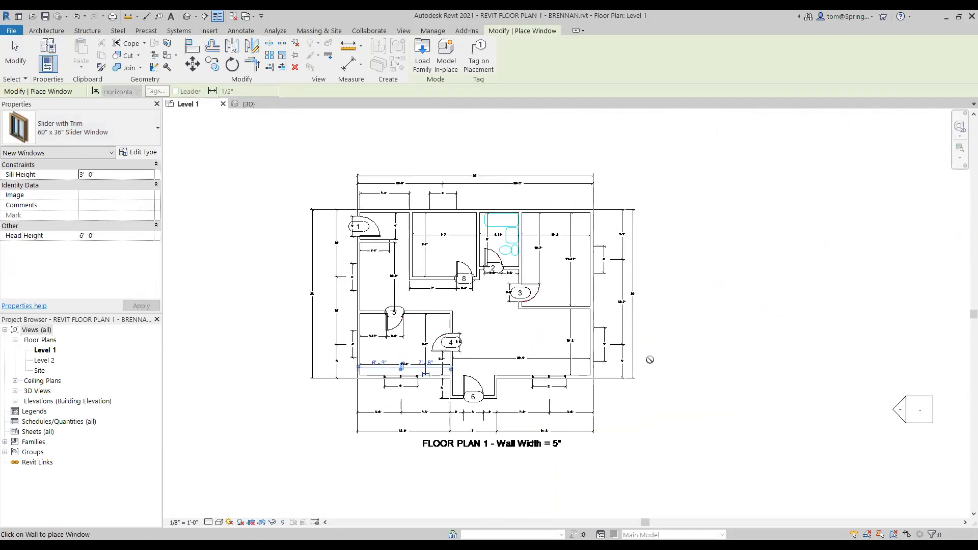
{"action": "scroll", "coordinate": [573, 339], "scroll_direction": "up", "scroll_amount": 3}
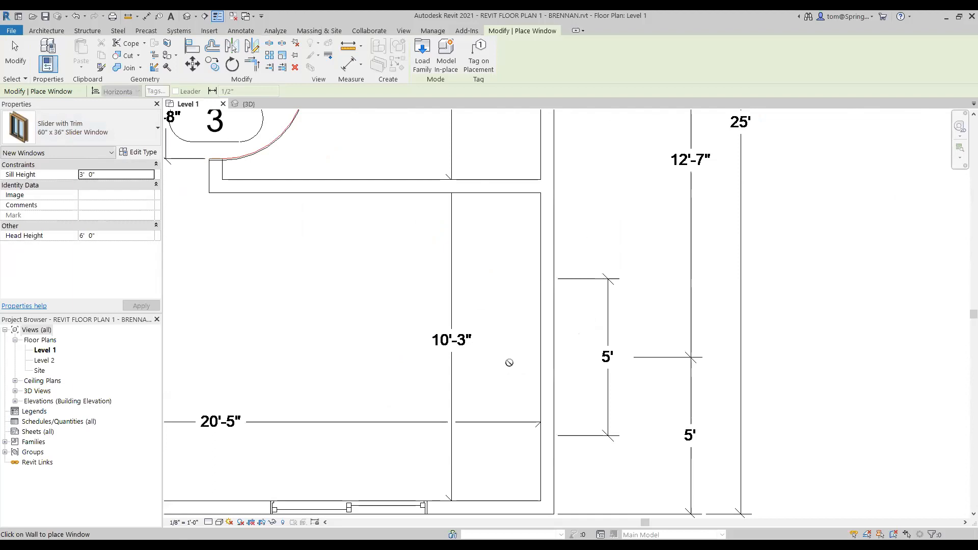
{"action": "left_click", "coordinate": [559, 351]}
{"action": "scroll", "coordinate": [575, 295], "scroll_direction": "down", "scroll_amount": 4}
{"action": "scroll", "coordinate": [569, 295], "scroll_direction": "down", "scroll_amount": 1}
{"action": "middle_click_drag", "start_coordinate": [546, 317], "coordinate": [752, 376]}
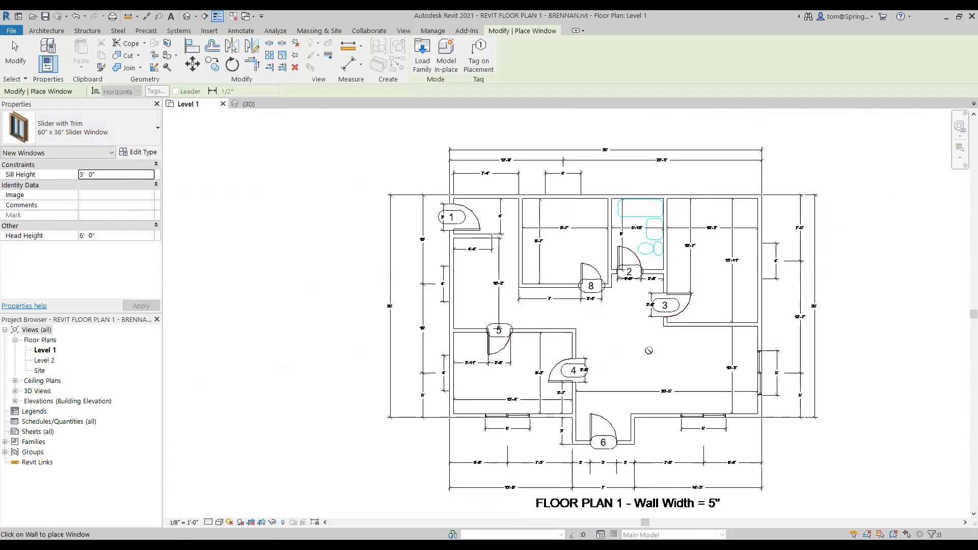
{"action": "key", "text": "Escape"}
{"action": "key", "text": "Escape"}
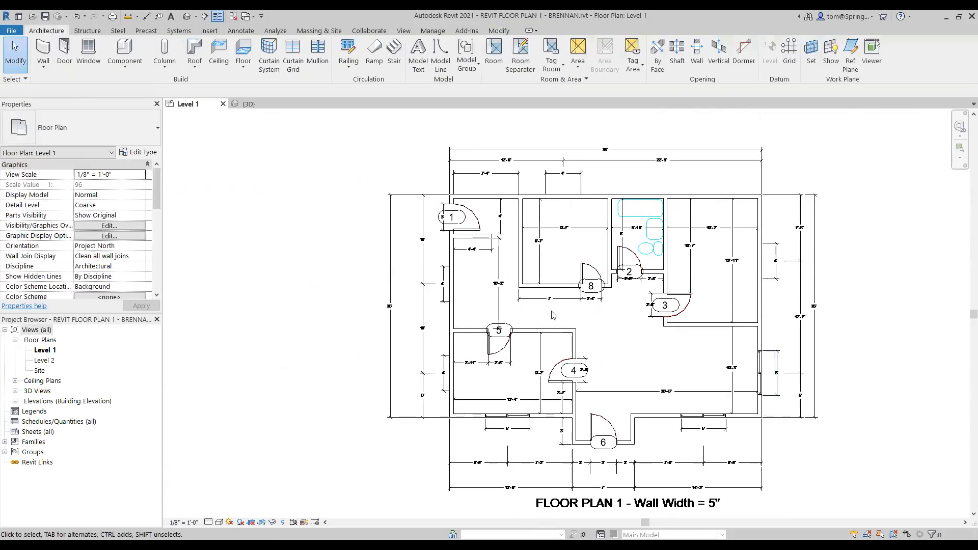
- Inspect the placed doors and windows from the front in the 3D view
{"action": "left_click", "coordinate": [240, 105]}
{"action": "scroll", "coordinate": [718, 414], "scroll_direction": "up", "scroll_amount": 3}
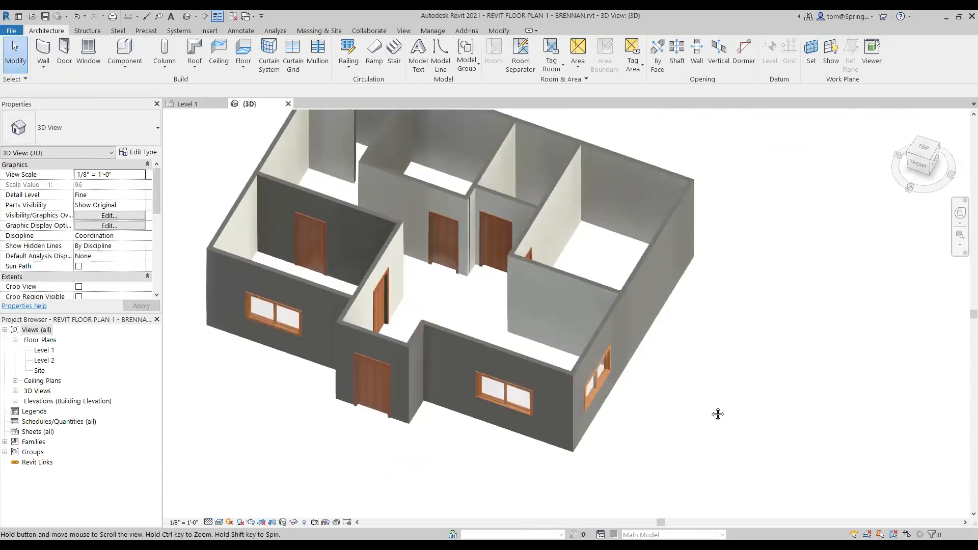
{"action": "middle_click_drag", "start_coordinate": [713, 434], "coordinate": [838, 356], "text": "shift"}
{"action": "scroll", "coordinate": [667, 368], "scroll_direction": "down", "scroll_amount": 3}
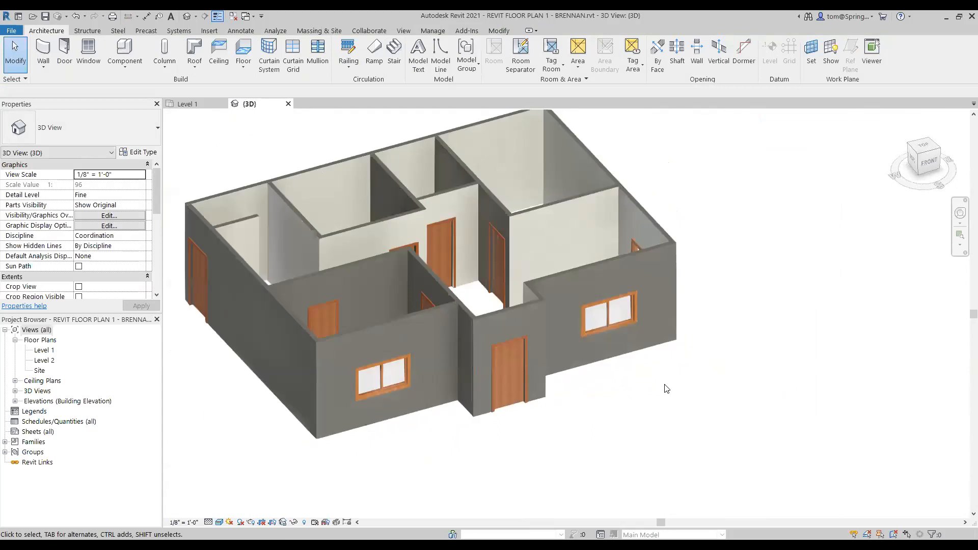
{"action": "middle_click_drag", "start_coordinate": [672, 397], "coordinate": [684, 413]}
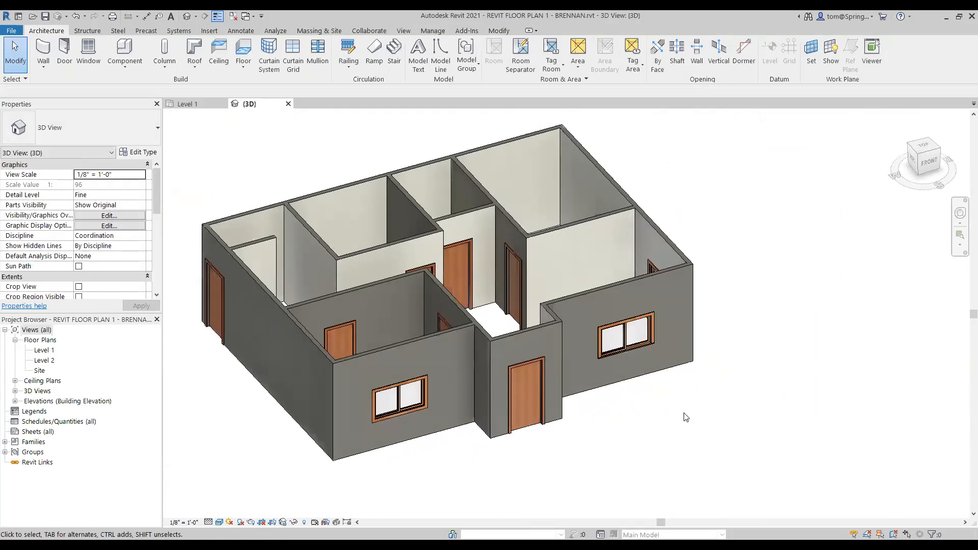
- Place Slider with Trim 48" x 36" windows at the two 4' openings in the left exterior wall of the Level 1 plan
{"action": "left_click", "coordinate": [202, 104]}
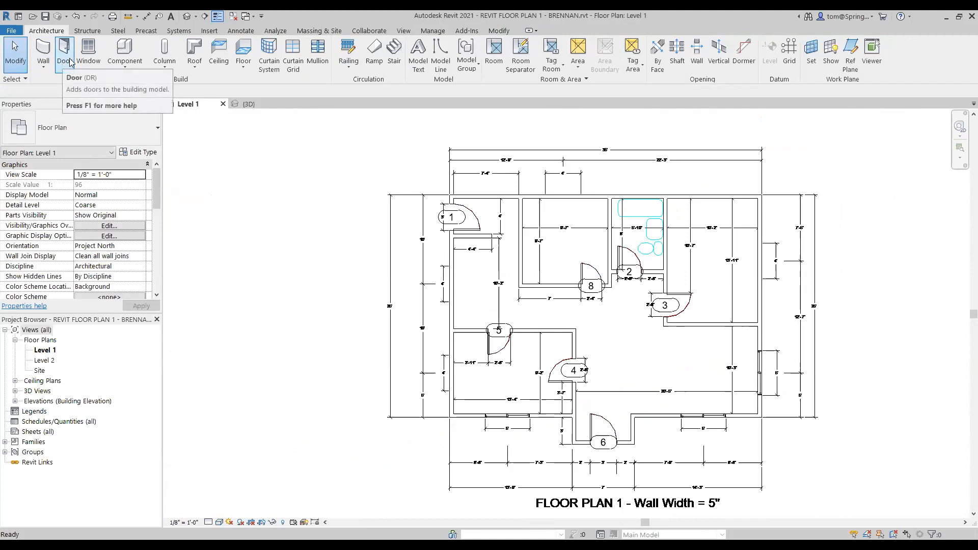
{"action": "left_click", "coordinate": [88, 50]}
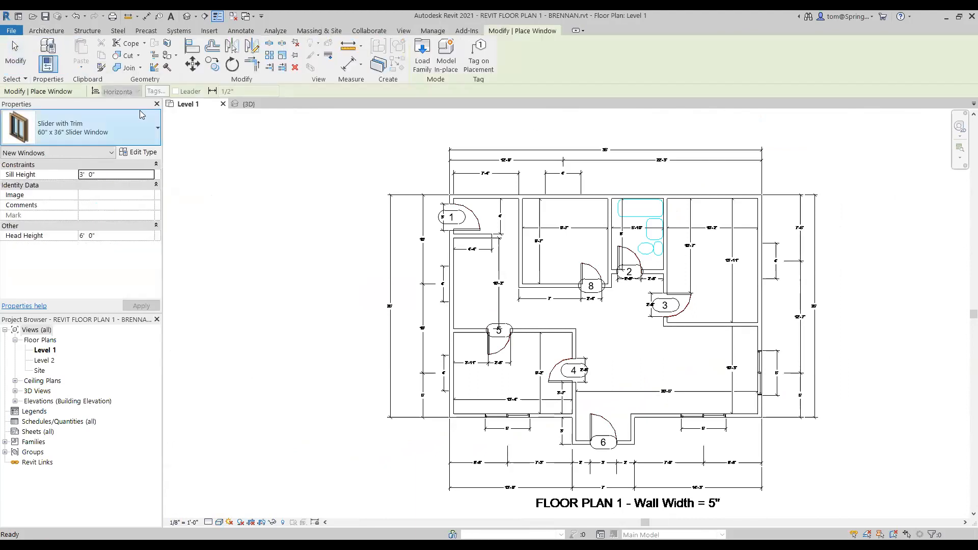
{"action": "left_click", "coordinate": [158, 130]}
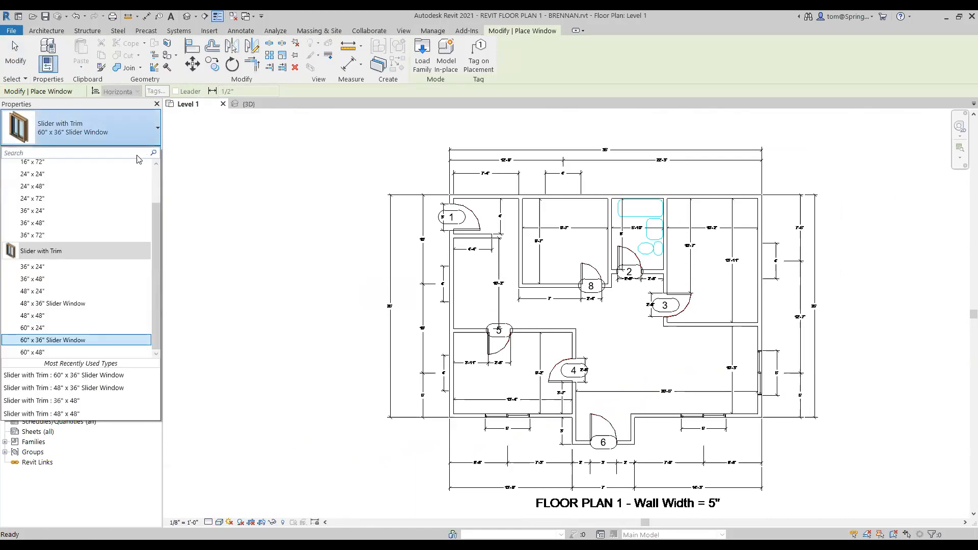
{"action": "mouse_move", "coordinate": [92, 306]}
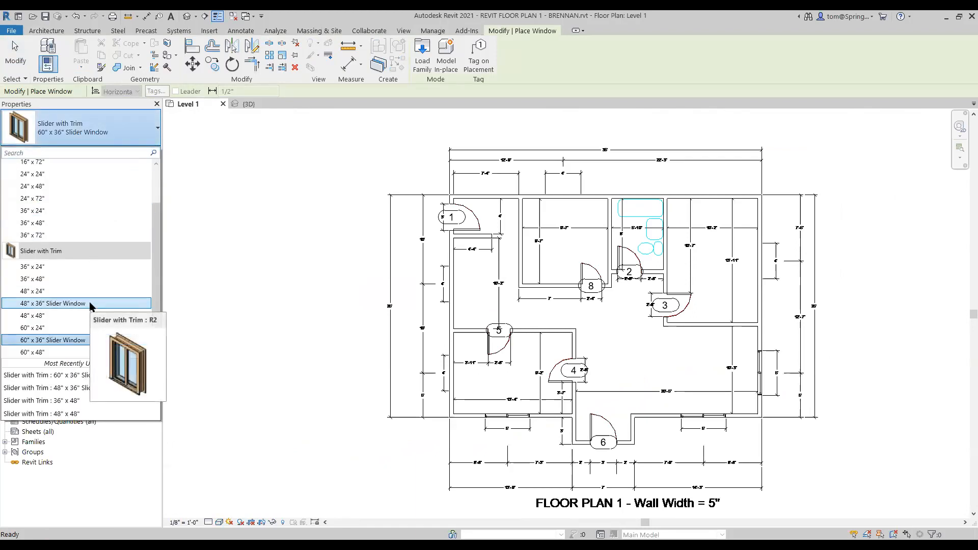
{"action": "left_click", "coordinate": [91, 304]}
{"action": "scroll", "coordinate": [443, 383], "scroll_direction": "up", "scroll_amount": 5}
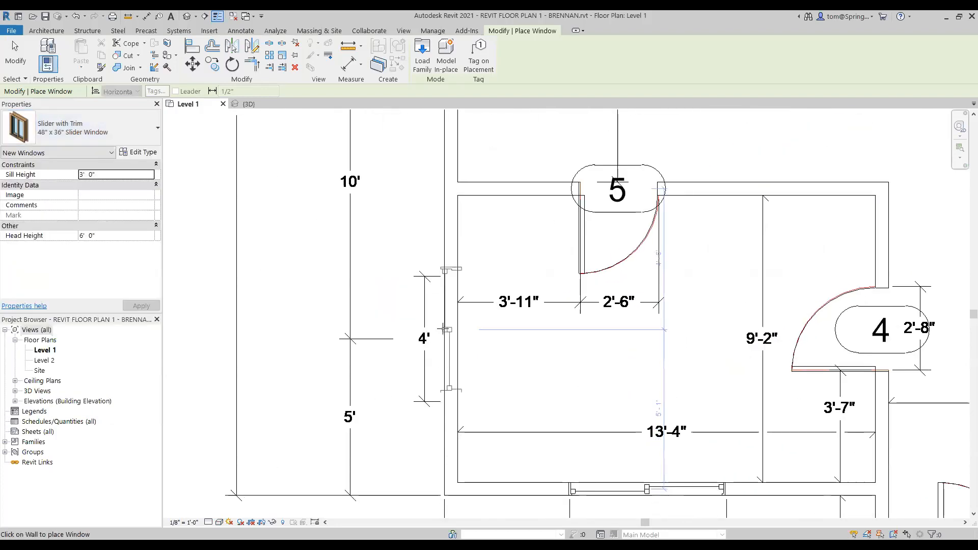
{"action": "scroll", "coordinate": [474, 234], "scroll_direction": "down", "scroll_amount": 3}
{"action": "middle_click_drag", "start_coordinate": [481, 294], "coordinate": [518, 512]}
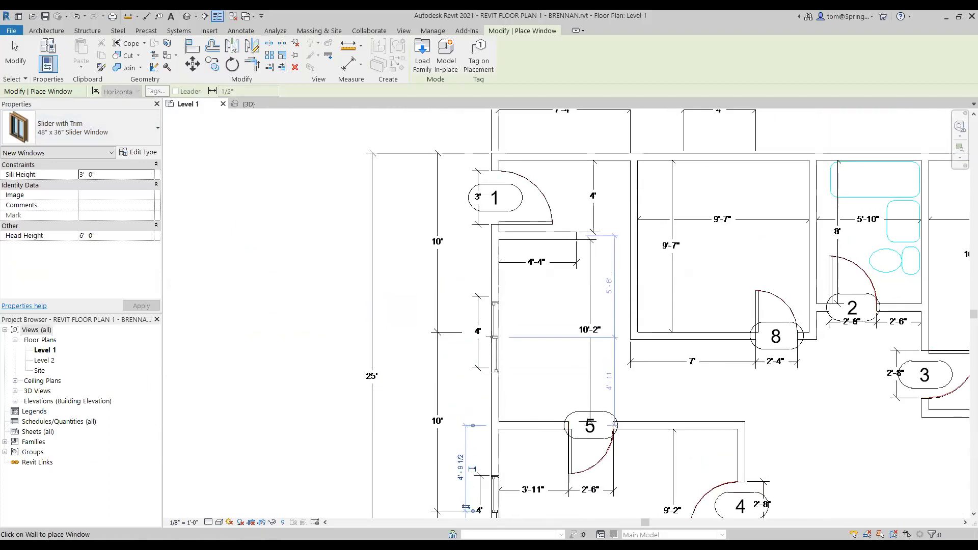
{"action": "scroll", "coordinate": [494, 335], "scroll_direction": "up", "scroll_amount": 2}
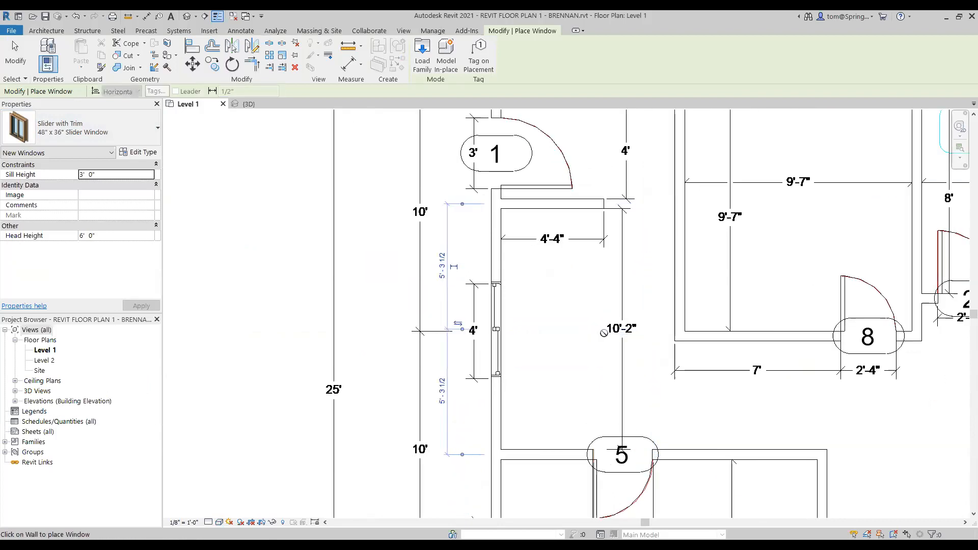
- Place a 48" x 36" slider window at the 4' opening in the upper-right room's right exterior wall
{"action": "scroll", "coordinate": [735, 327], "scroll_direction": "down", "scroll_amount": 2}
{"action": "middle_click_drag", "start_coordinate": [744, 322], "coordinate": [356, 308]}
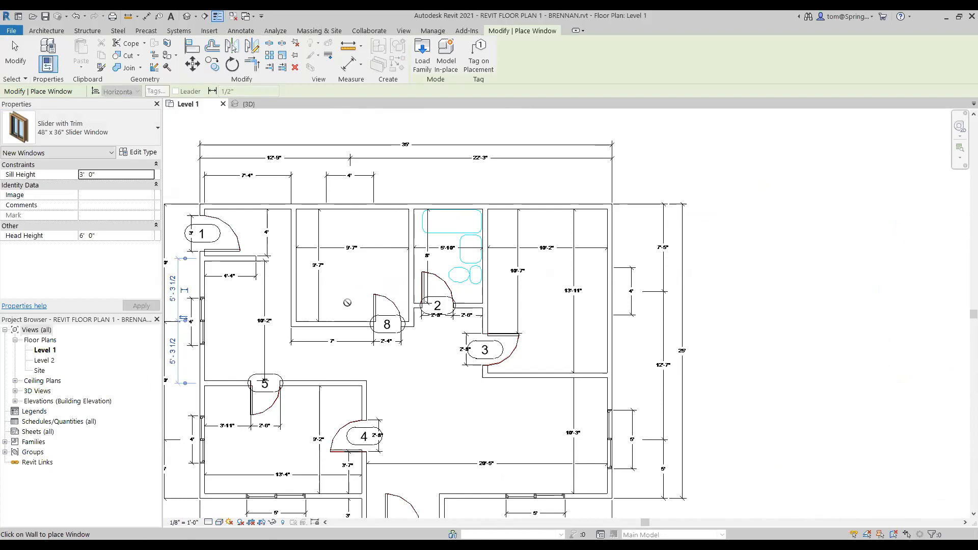
{"action": "scroll", "coordinate": [379, 286], "scroll_direction": "up", "scroll_amount": 4}
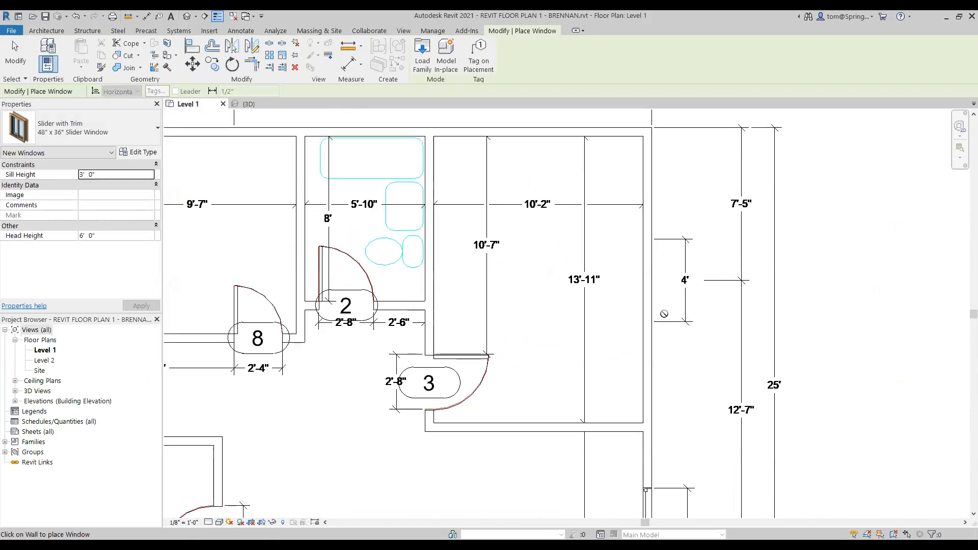
{"action": "scroll", "coordinate": [664, 313], "scroll_direction": "up", "scroll_amount": 3}
{"action": "left_click", "coordinate": [638, 259]}
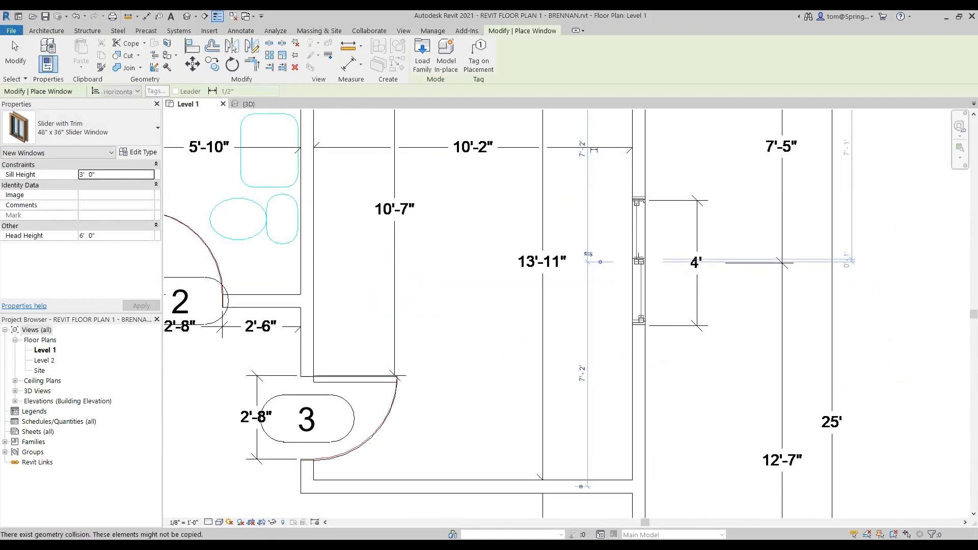
- Place a 48" x 36" slider window at the 4' opening in the upper exterior wall and finish placing windows
{"action": "scroll", "coordinate": [676, 403], "scroll_direction": "down", "scroll_amount": 4}
{"action": "middle_click_drag", "start_coordinate": [682, 411], "coordinate": [667, 174]}
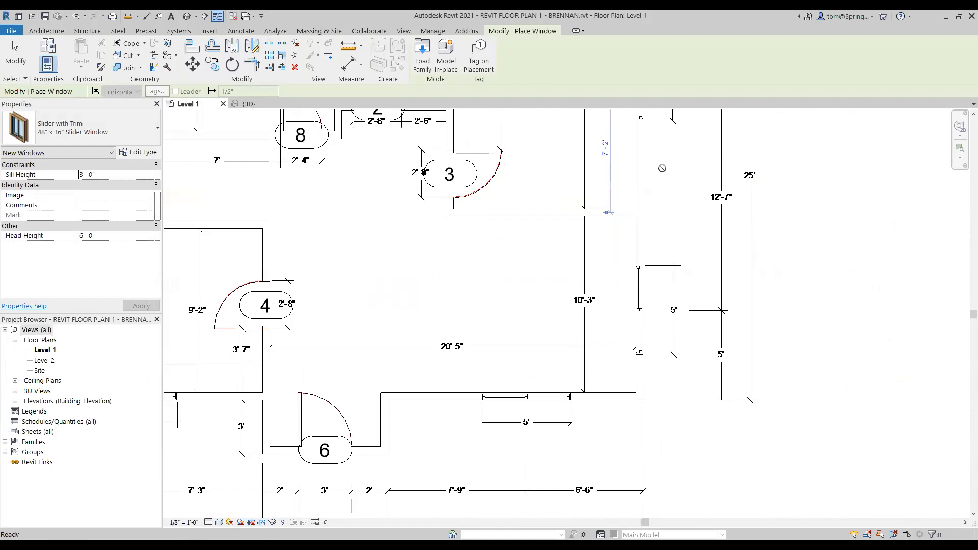
{"action": "scroll", "coordinate": [692, 394], "scroll_direction": "down", "scroll_amount": 3}
{"action": "scroll", "coordinate": [631, 392], "scroll_direction": "down", "scroll_amount": 1}
{"action": "middle_click_drag", "start_coordinate": [555, 387], "coordinate": [614, 527]}
{"action": "scroll", "coordinate": [508, 311], "scroll_direction": "up", "scroll_amount": 2}
{"action": "scroll", "coordinate": [509, 311], "scroll_direction": "up", "scroll_amount": 1}
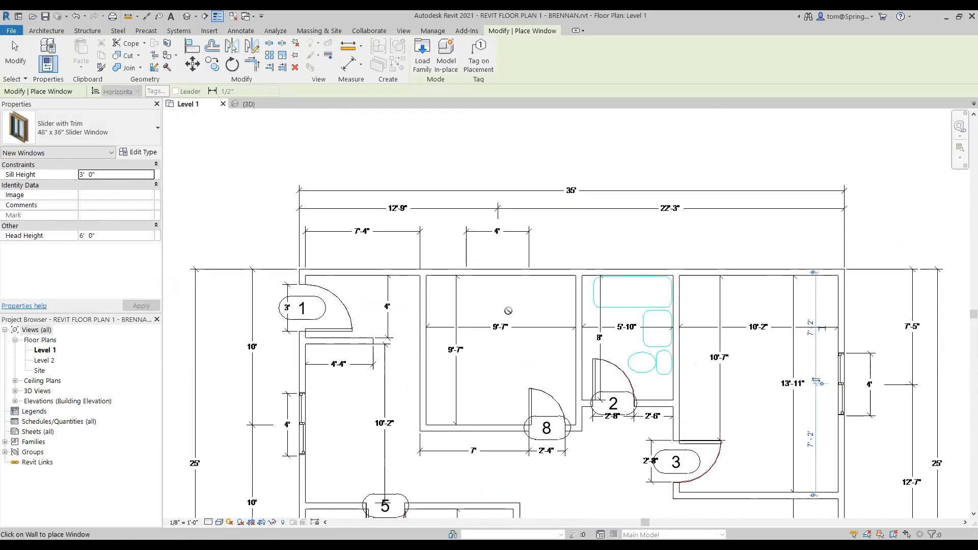
{"action": "scroll", "coordinate": [499, 272], "scroll_direction": "up", "scroll_amount": 2}
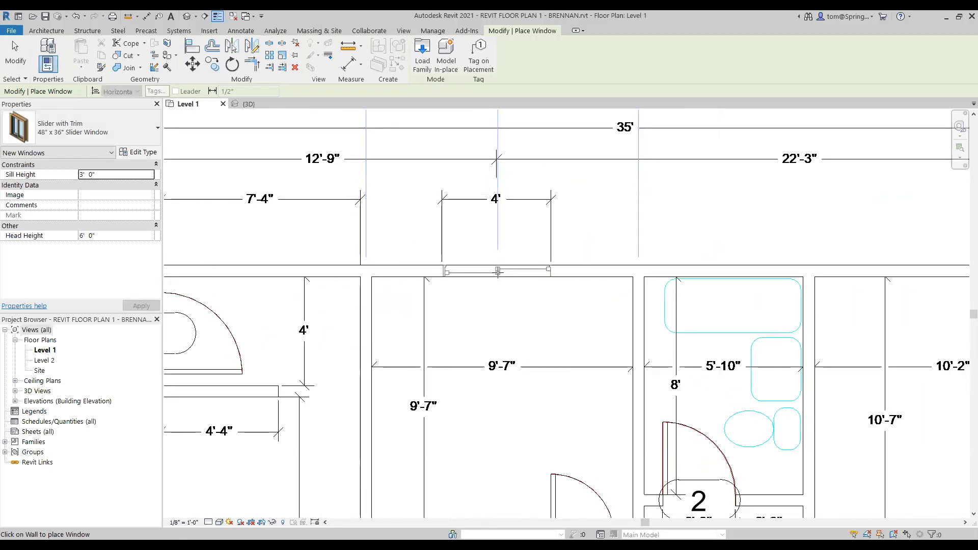
{"action": "left_click", "coordinate": [498, 273]}
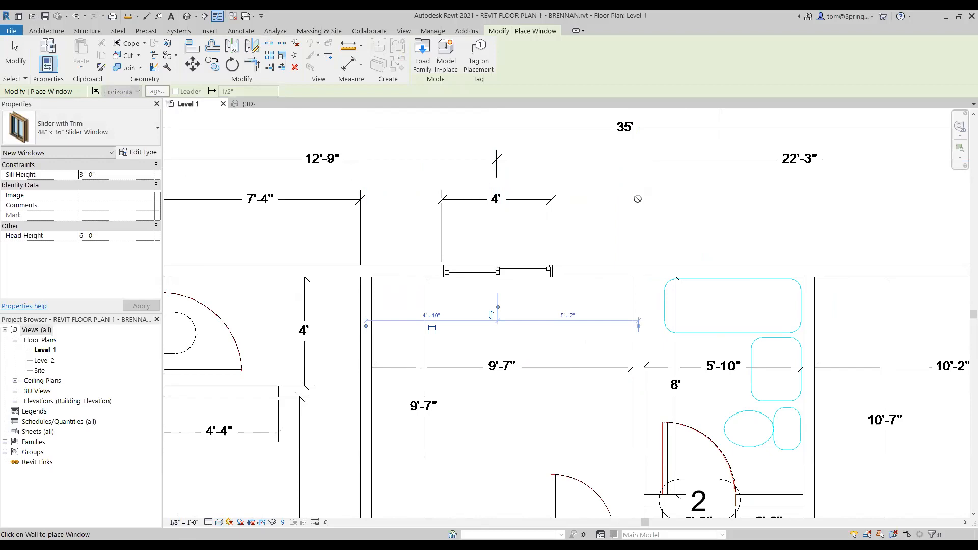
{"action": "key", "text": "Escape"}
{"action": "key", "text": "Escape"}
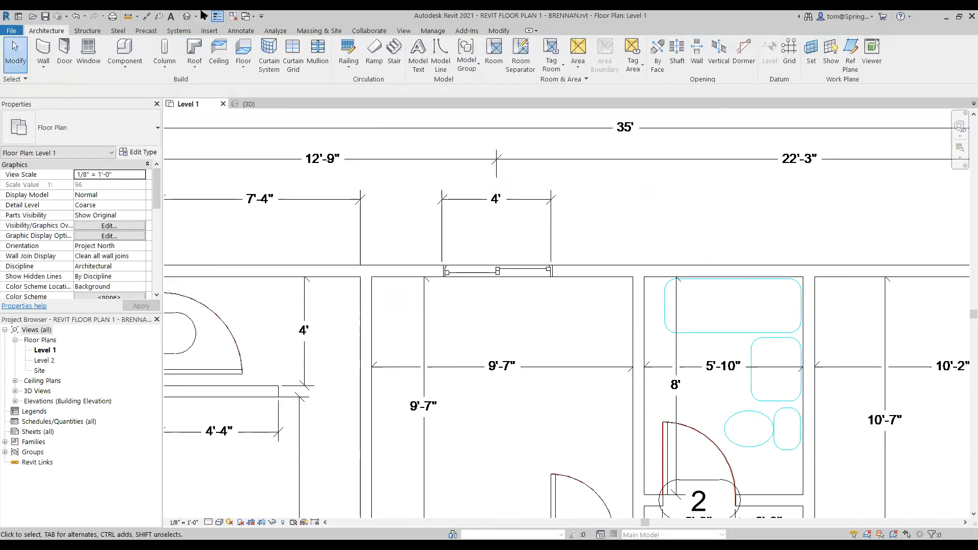
- Check all the windows in the 3D view and save the project
{"action": "left_click", "coordinate": [250, 105]}
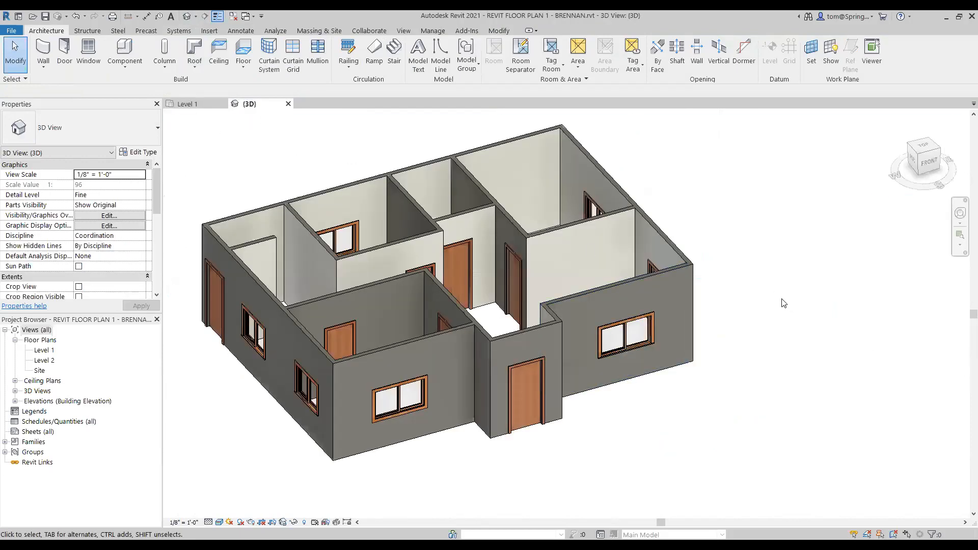
{"action": "middle_click_drag", "start_coordinate": [777, 296], "coordinate": [814, 395], "text": "shift"}
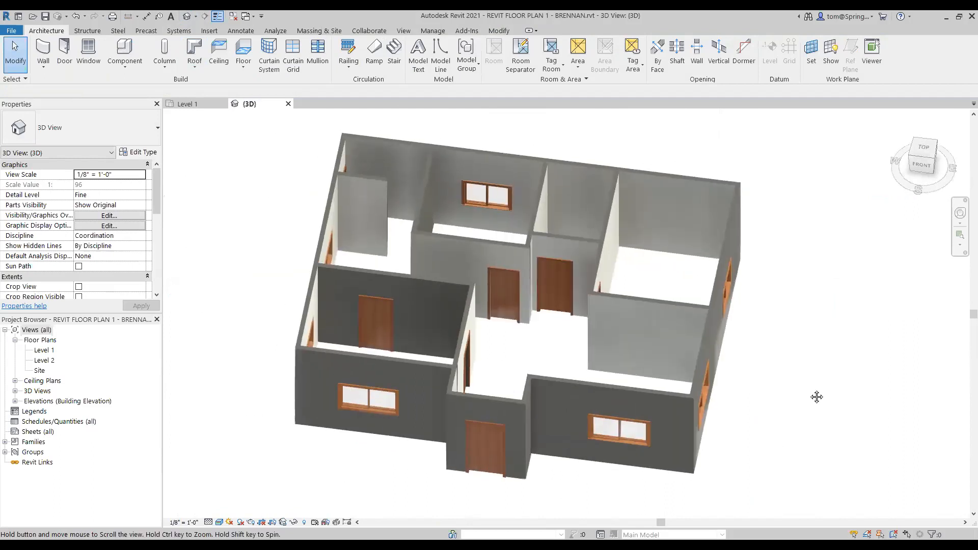
{"action": "left_click", "coordinate": [48, 18]}
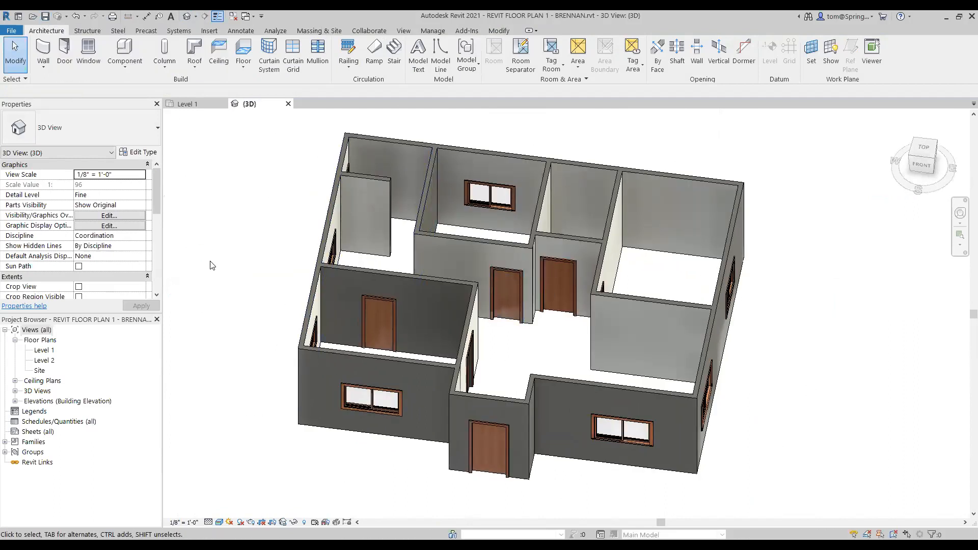
- Examine the front entry and surrounding windows in 3D, and return to the Level 1 floor plan
{"action": "left_click", "coordinate": [219, 522]}
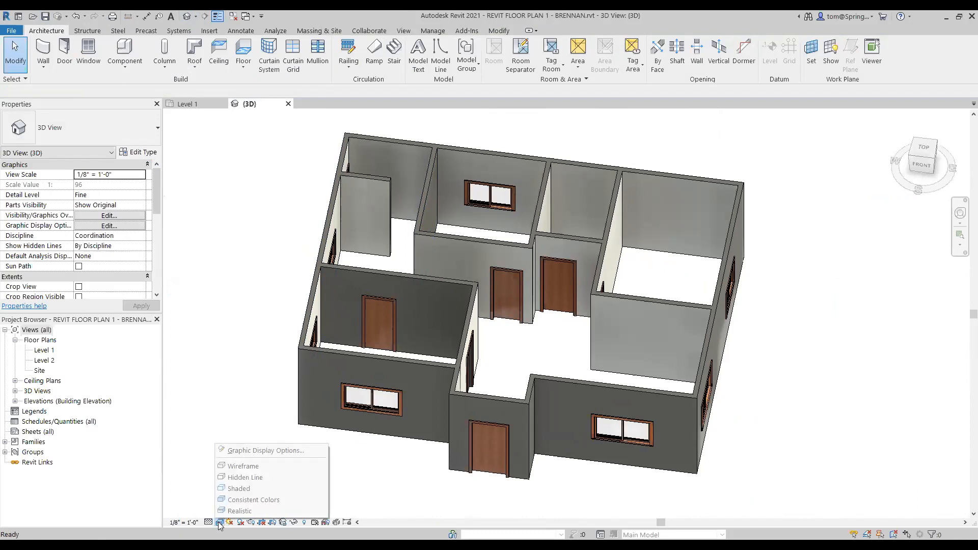
{"action": "left_click", "coordinate": [196, 400]}
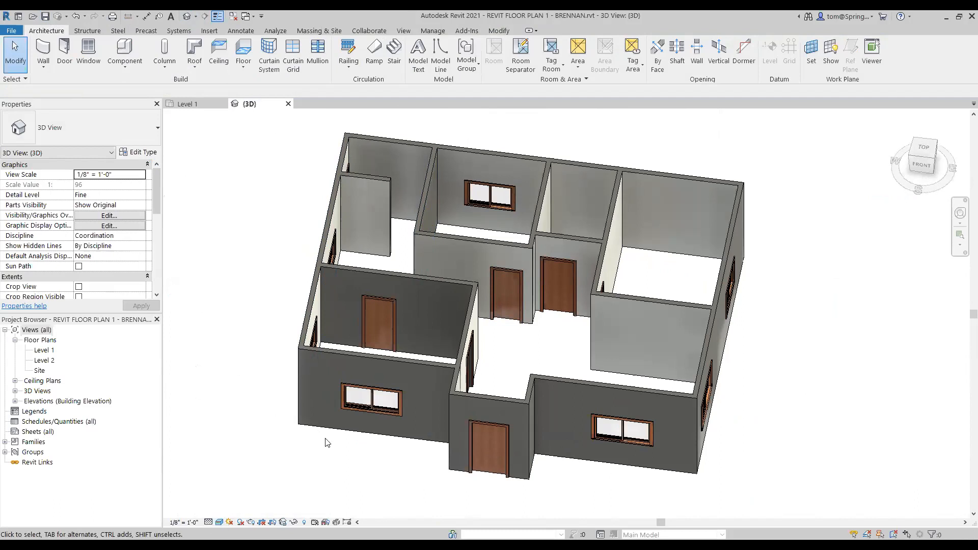
{"action": "scroll", "coordinate": [417, 485], "scroll_direction": "up", "scroll_amount": 2}
{"action": "scroll", "coordinate": [451, 481], "scroll_direction": "up", "scroll_amount": 5}
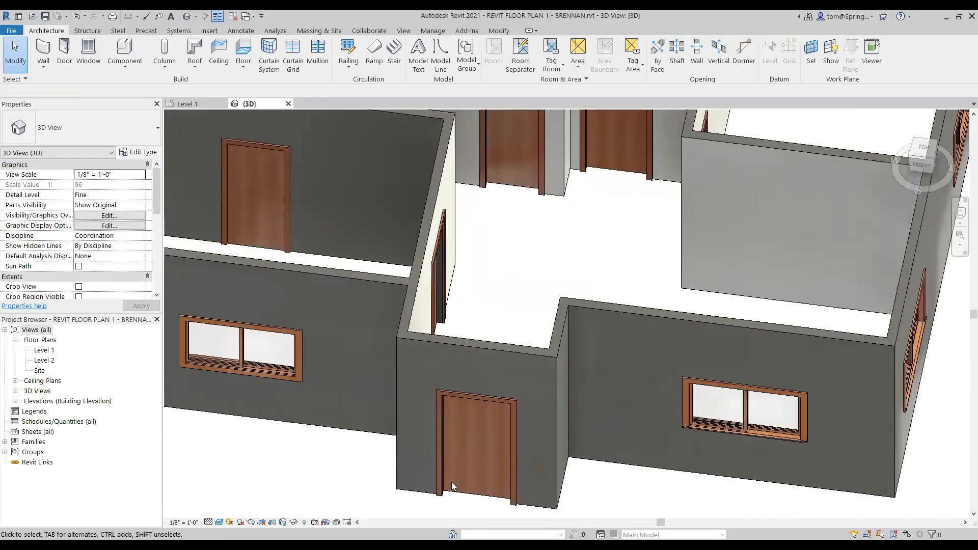
{"action": "scroll", "coordinate": [474, 469], "scroll_direction": "down", "scroll_amount": 6}
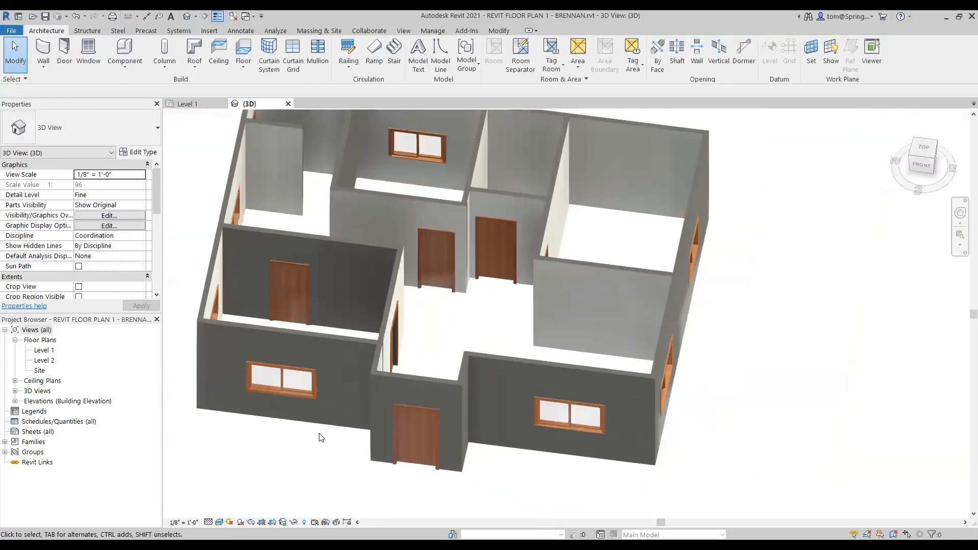
{"action": "middle_click_drag", "start_coordinate": [309, 458], "coordinate": [396, 465]}
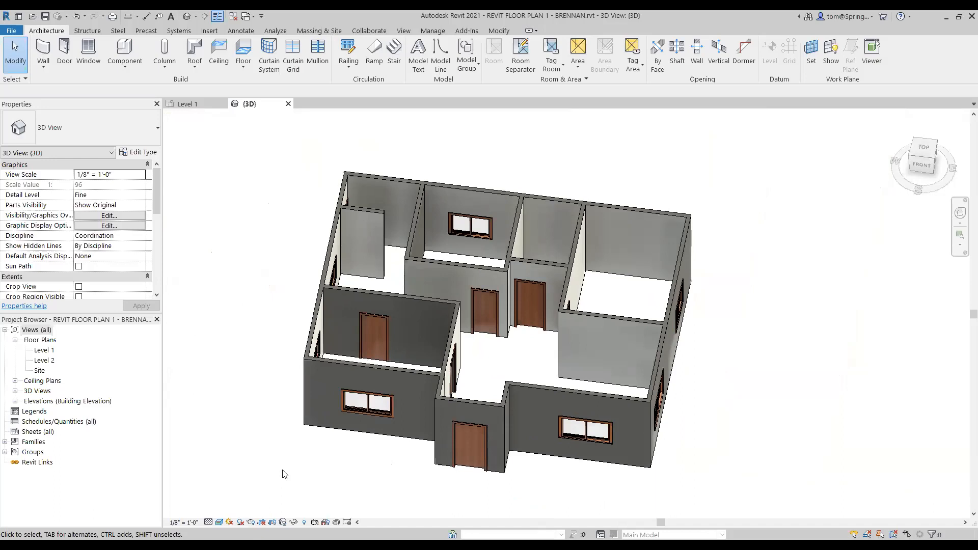
{"action": "left_click", "coordinate": [186, 104]}
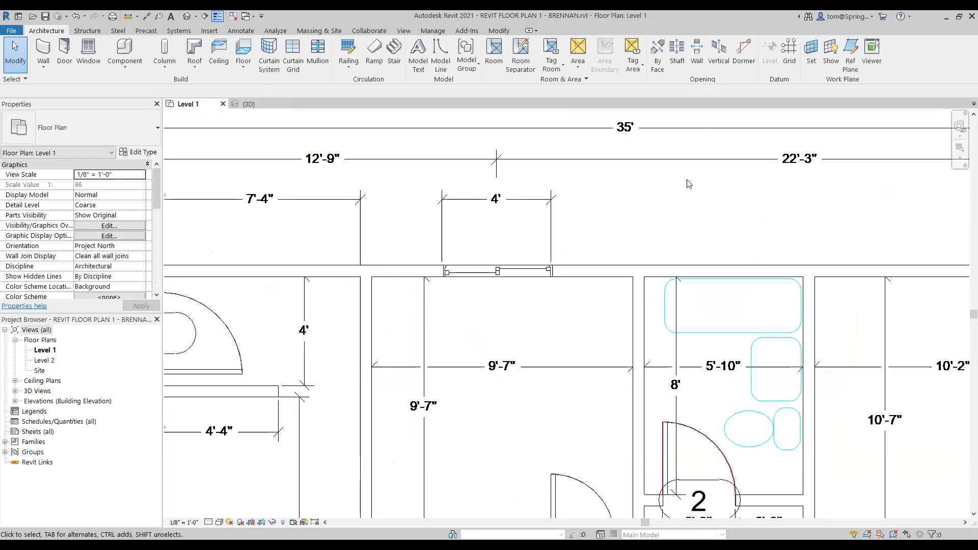
{"action": "scroll", "coordinate": [619, 203], "scroll_direction": "down", "scroll_amount": 2}
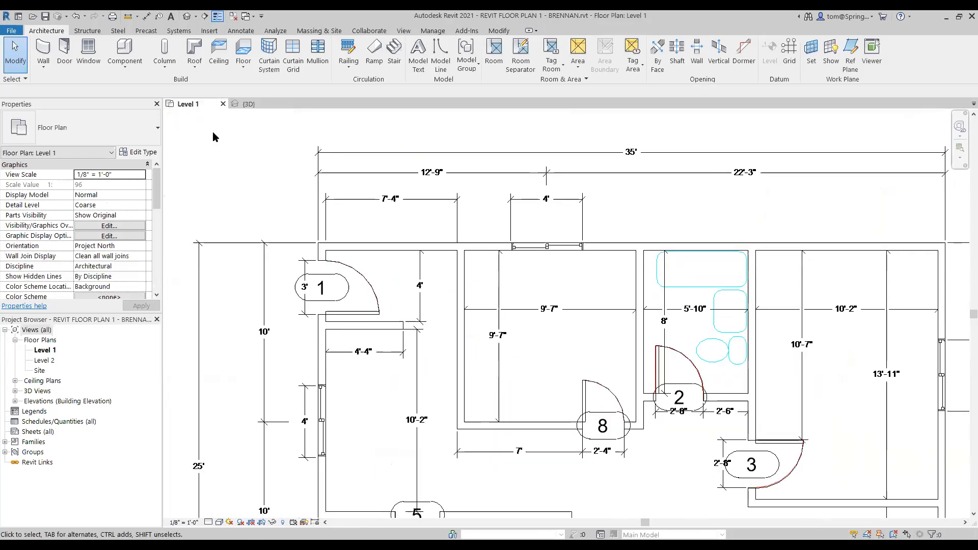
{"action": "left_click", "coordinate": [125, 67]}
{"action": "left_click", "coordinate": [132, 83]}
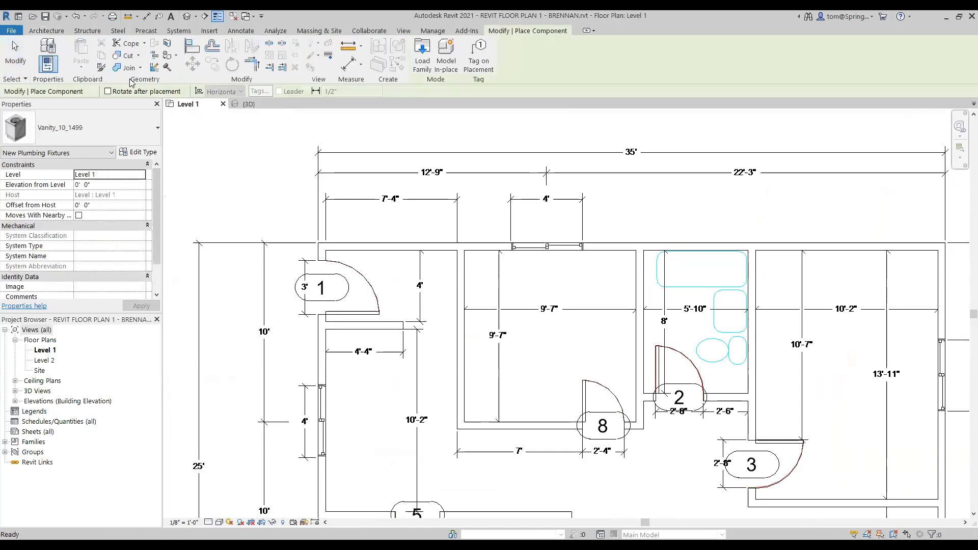
{"action": "left_click", "coordinate": [158, 131]}
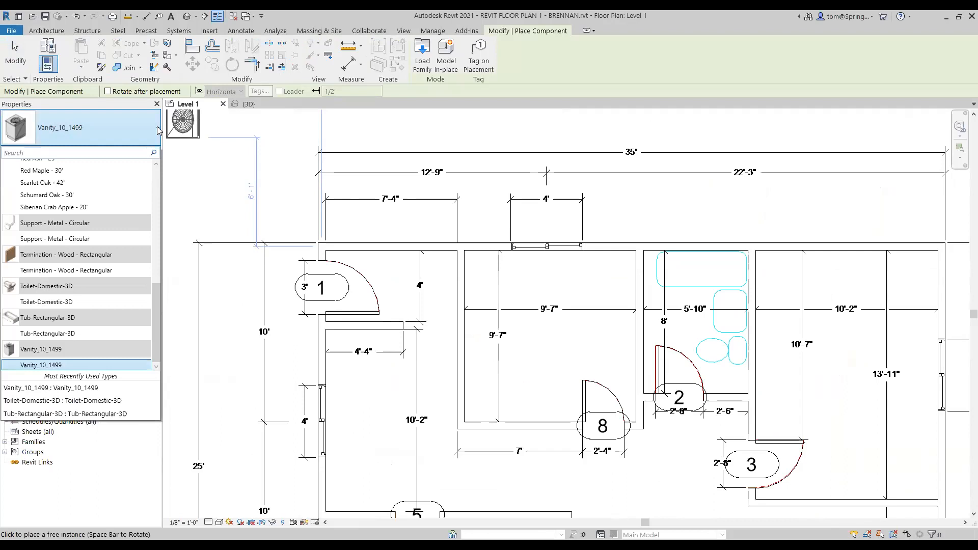
{"action": "key", "text": "Escape"}
{"action": "key", "text": "Escape"}
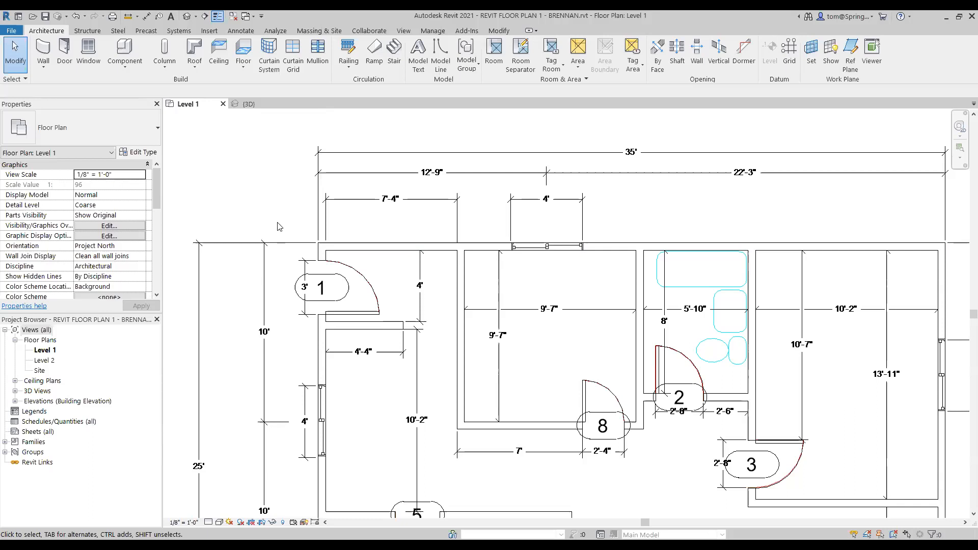
- Place the Vanity_10_1499 component over the sink outline against the bathroom's right wall and finish placing components
{"action": "left_click", "coordinate": [126, 56]}
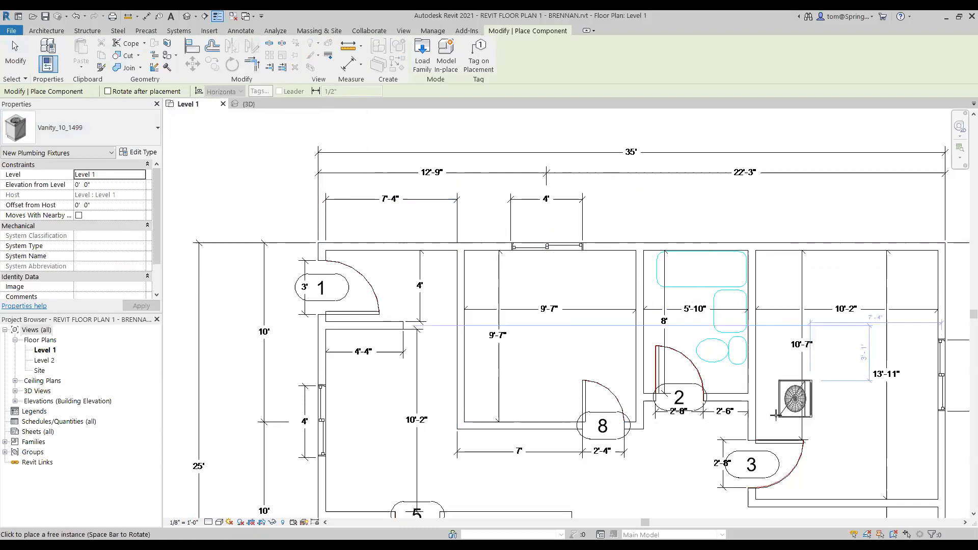
{"action": "scroll", "coordinate": [752, 384], "scroll_direction": "up", "scroll_amount": 3}
{"action": "scroll", "coordinate": [753, 385], "scroll_direction": "up", "scroll_amount": 2}
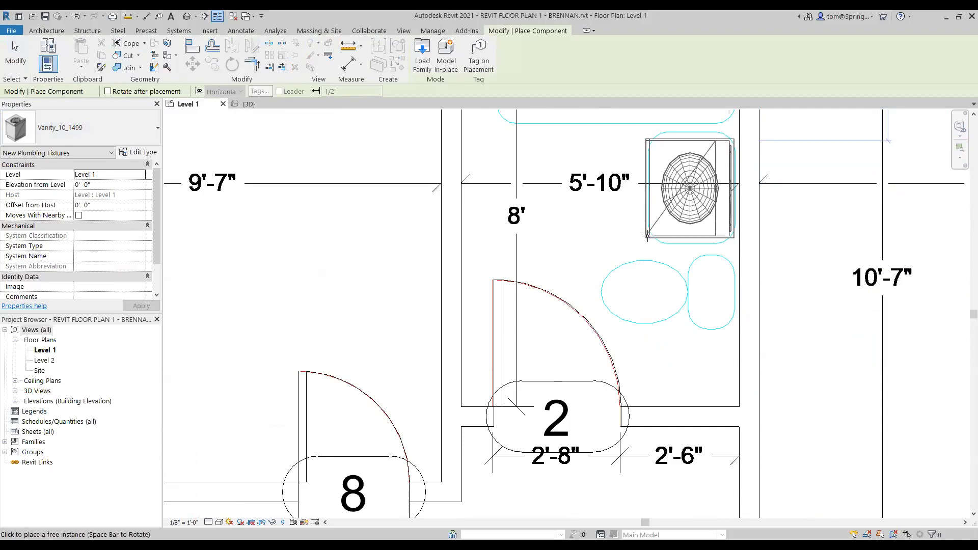
{"action": "left_click", "coordinate": [648, 235]}
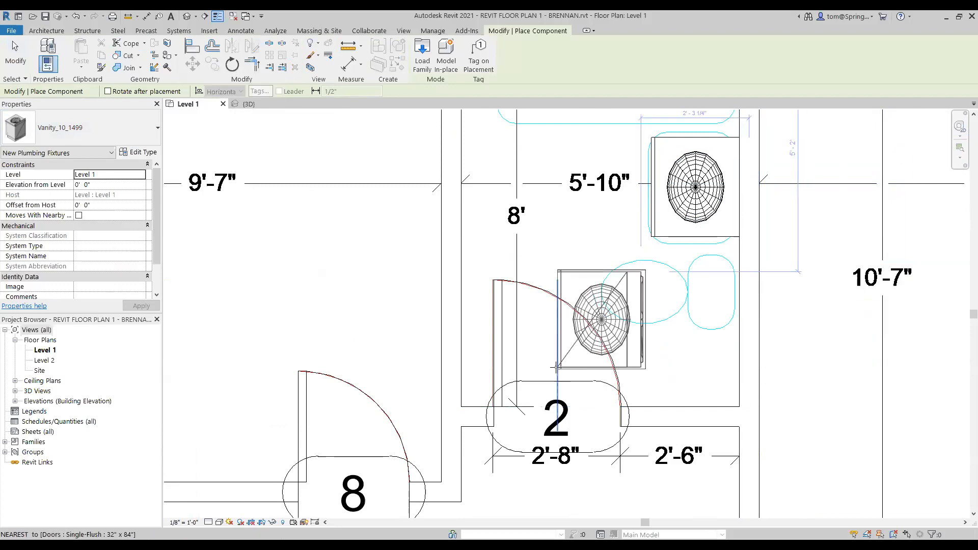
{"action": "key", "text": "Escape"}
{"action": "key", "text": "Escape"}
{"action": "scroll", "coordinate": [273, 312], "scroll_direction": "down", "scroll_amount": 2}
{"action": "scroll", "coordinate": [299, 346], "scroll_direction": "down", "scroll_amount": 1}
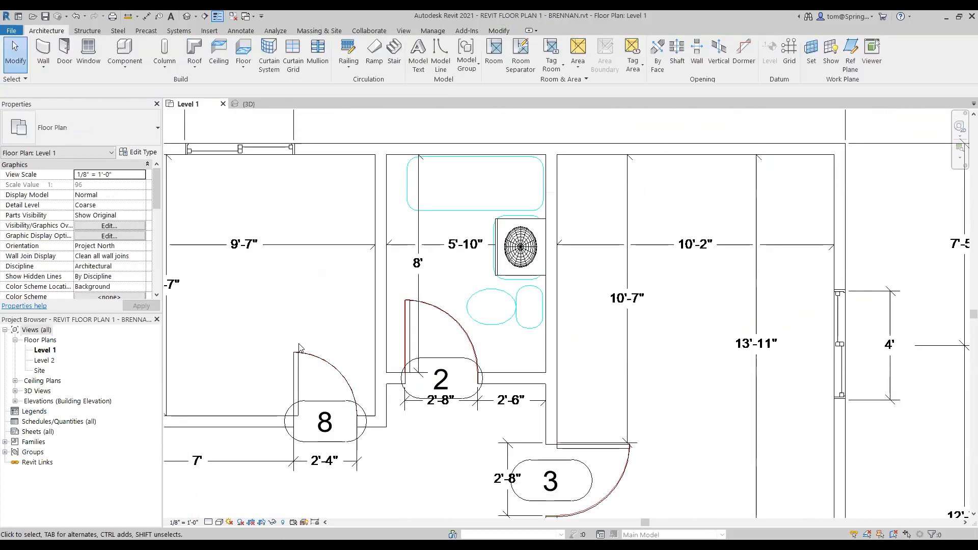
- Rotate the bathroom vanity 180 degrees and move it back over the sink outline against the right wall
{"action": "scroll", "coordinate": [501, 265], "scroll_direction": "up", "scroll_amount": 2}
{"action": "left_click", "coordinate": [497, 265]}
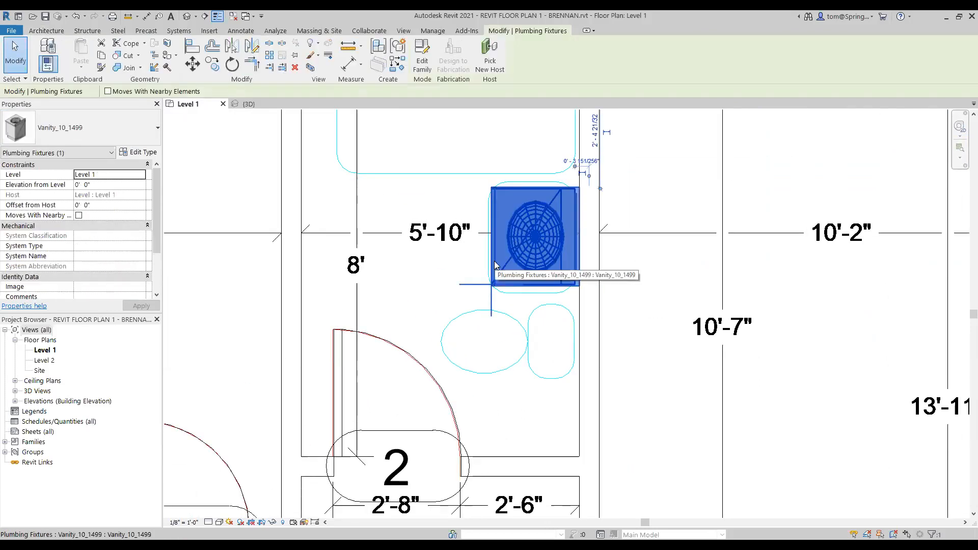
{"action": "key", "text": "space"}
{"action": "key", "text": "space"}
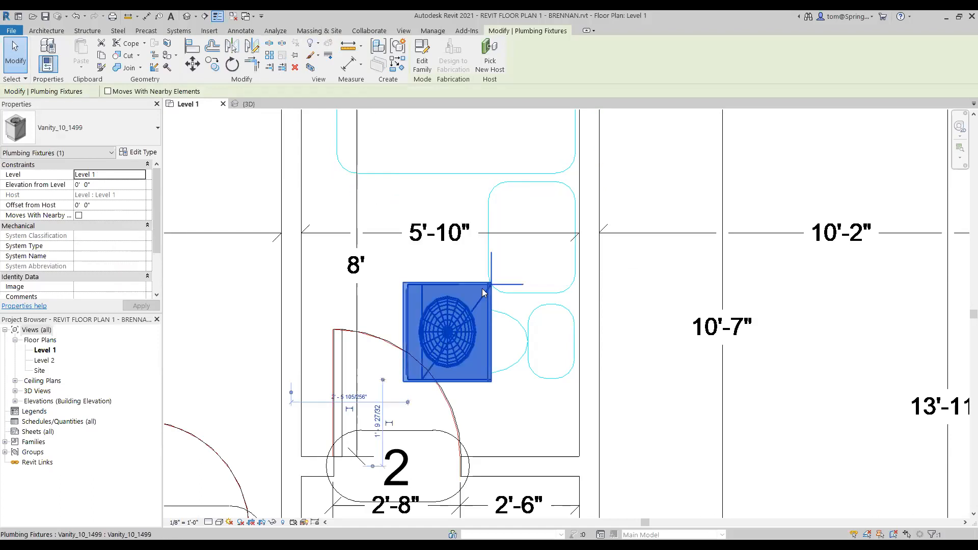
{"action": "key", "text": "Escape"}
{"action": "left_click_drag", "start_coordinate": [446, 316], "coordinate": [529, 228]}
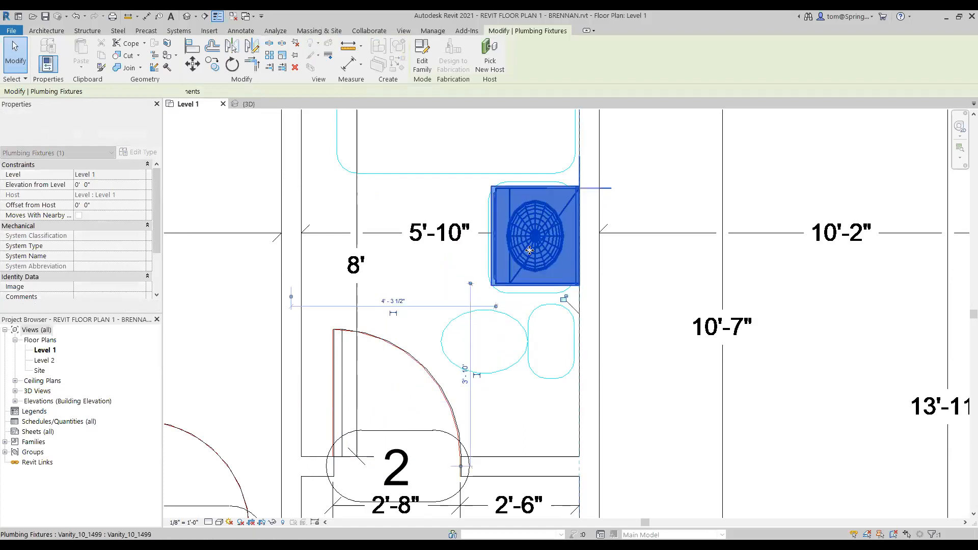
{"action": "left_click", "coordinate": [644, 348]}
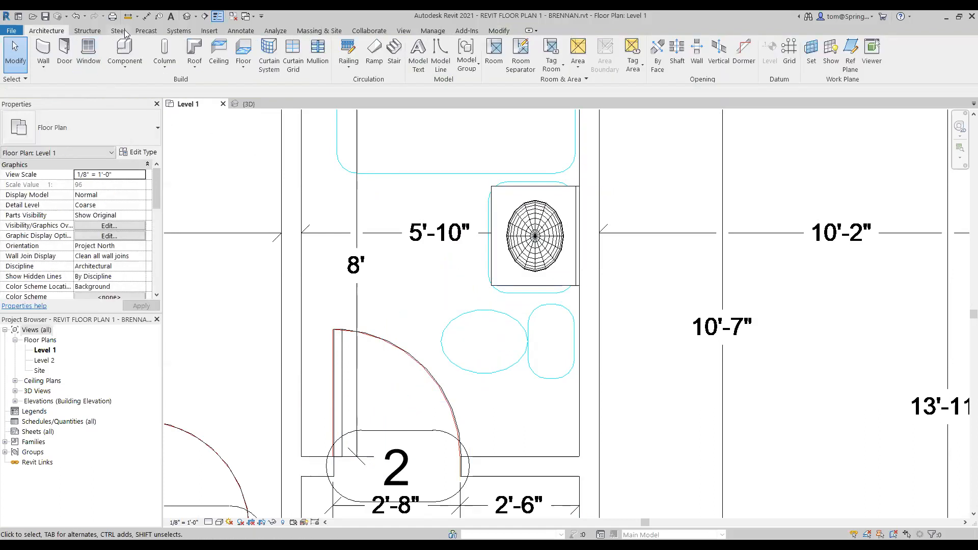
- Place the Tub-Rectangular-3D component on the bathroom's upper wall over the tub outline
{"action": "left_click", "coordinate": [128, 64]}
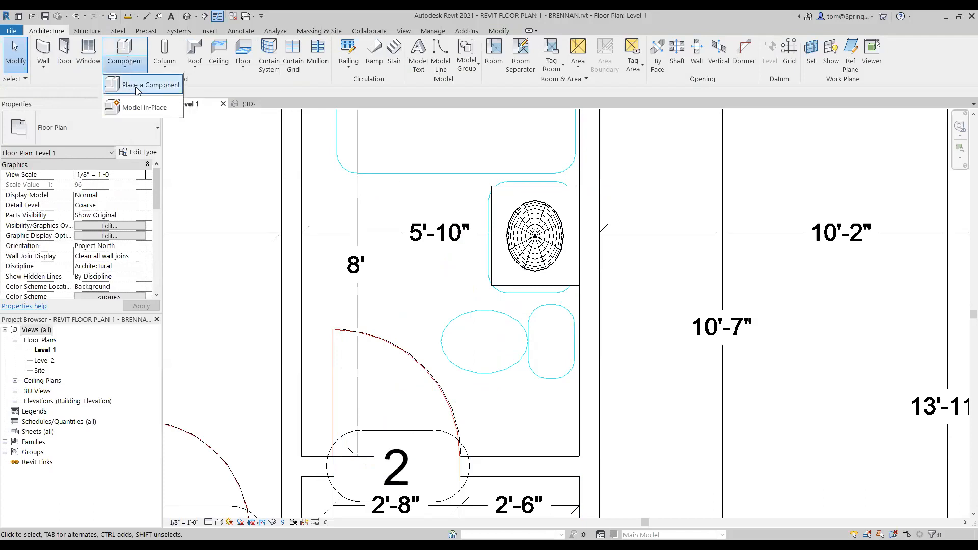
{"action": "left_click", "coordinate": [145, 83]}
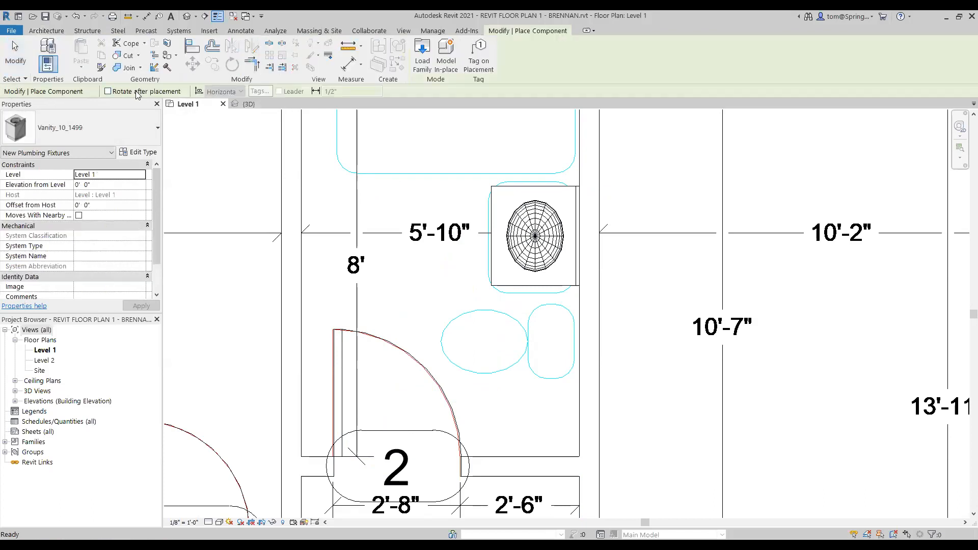
{"action": "left_click", "coordinate": [157, 131]}
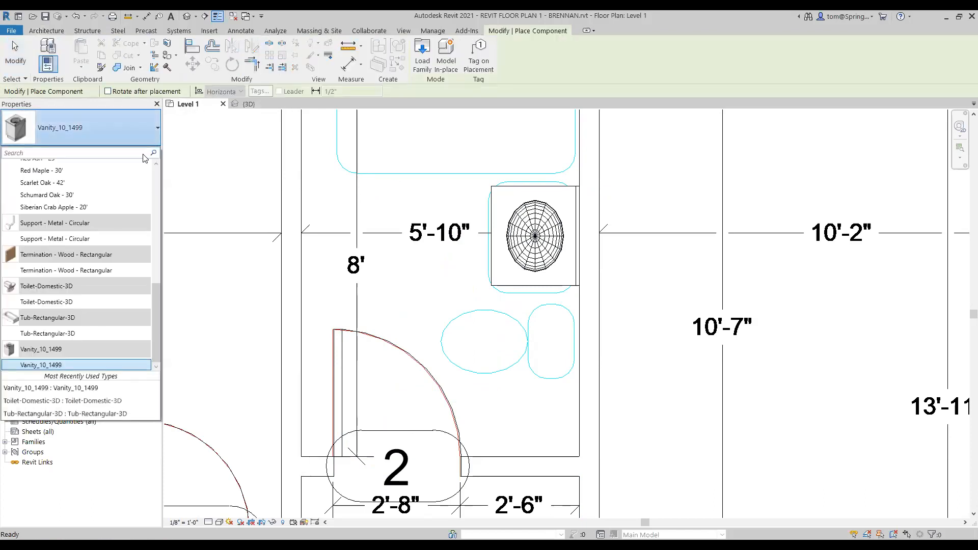
{"action": "left_click", "coordinate": [76, 332]}
{"action": "scroll", "coordinate": [521, 191], "scroll_direction": "down", "scroll_amount": 1}
{"action": "middle_click_drag", "start_coordinate": [531, 229], "coordinate": [541, 458]}
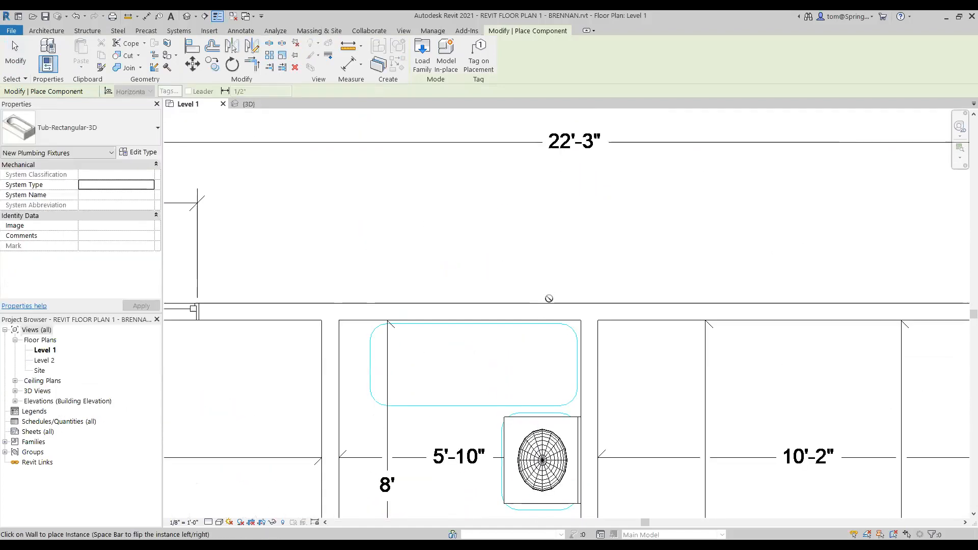
{"action": "left_click", "coordinate": [476, 319]}
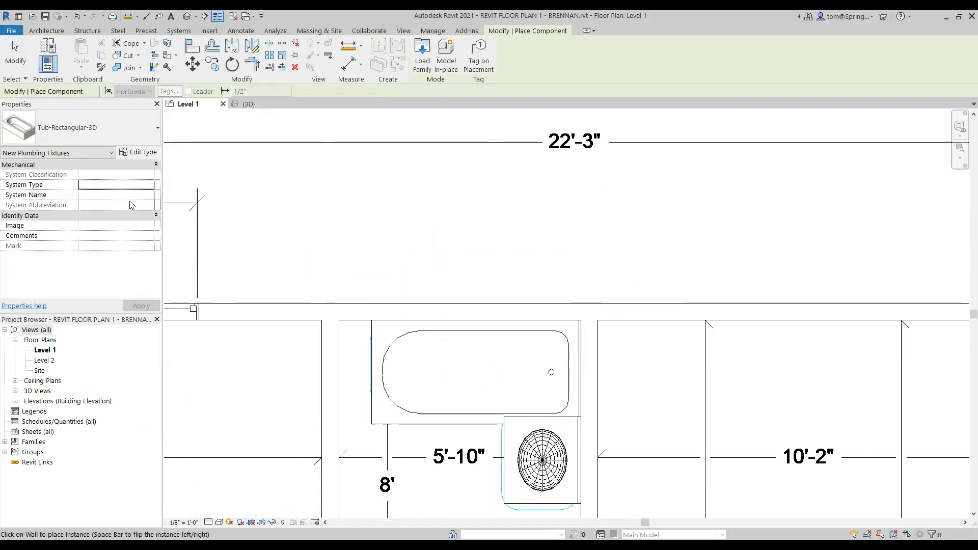
- Place the Toilet-Domestic-3D component over the toilet outline, rotated with its tank against the bathroom's right wall, and finish placing components
{"action": "left_click", "coordinate": [144, 131]}
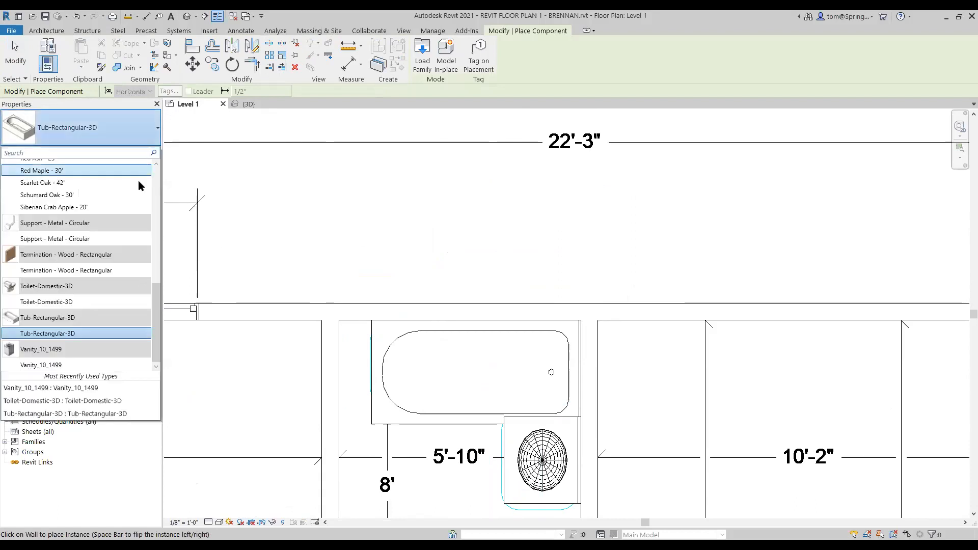
{"action": "left_click", "coordinate": [93, 304]}
{"action": "scroll", "coordinate": [489, 466], "scroll_direction": "down", "scroll_amount": 3}
{"action": "middle_click_drag", "start_coordinate": [478, 445], "coordinate": [487, 231]}
{"action": "key", "text": "space"}
{"action": "key", "text": "space"}
{"action": "key", "text": "space"}
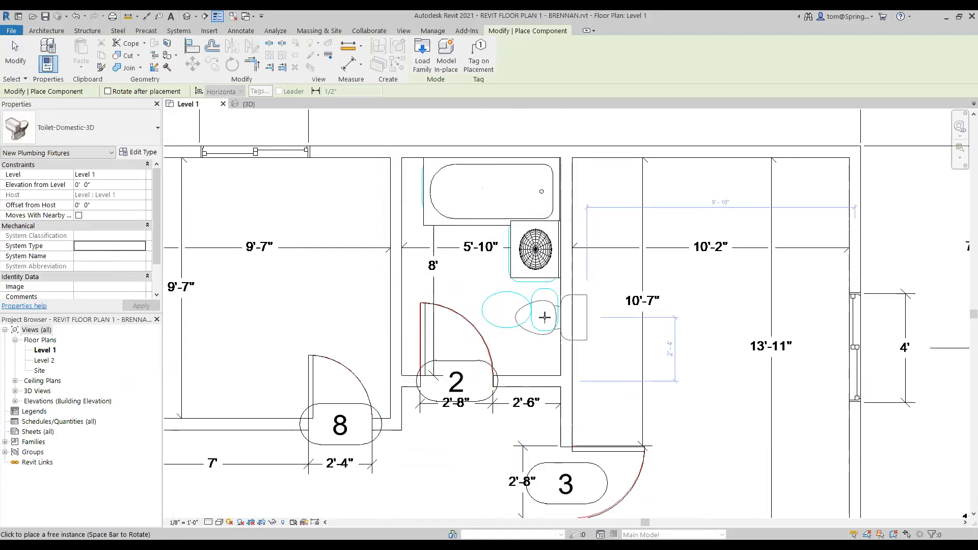
{"action": "left_click", "coordinate": [514, 315]}
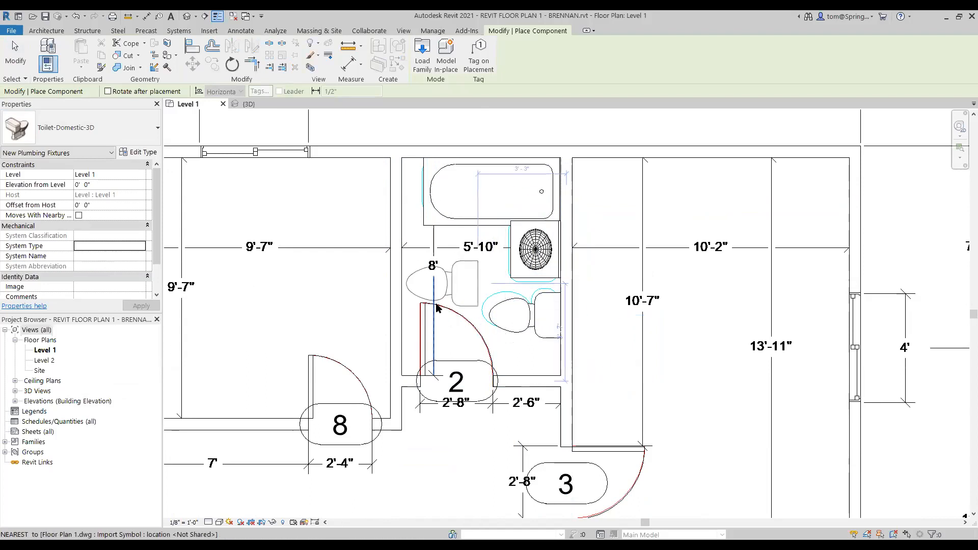
{"action": "key", "text": "Escape"}
{"action": "key", "text": "Escape"}
- Move the vanity slightly down along the right wall so that it clears the bathtub
{"action": "left_click", "coordinate": [512, 279]}
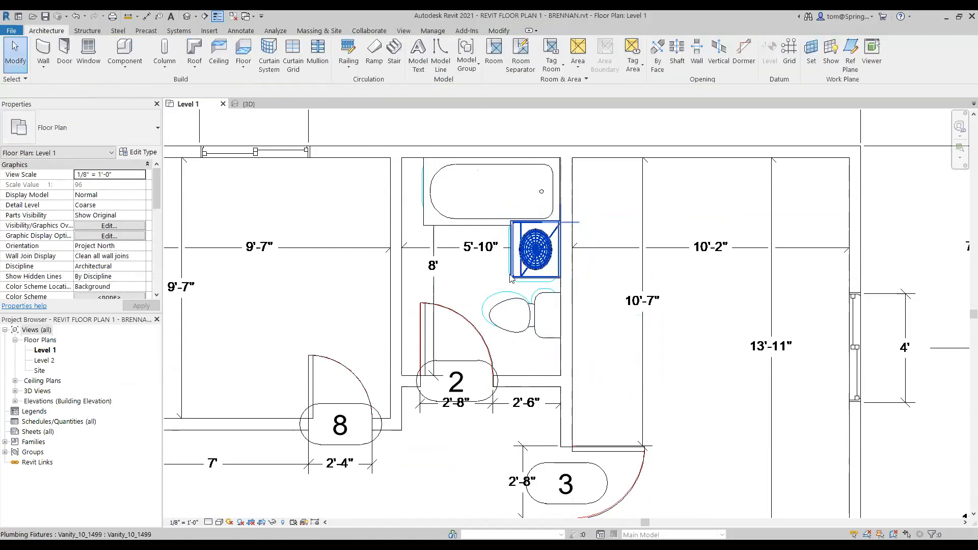
{"action": "left_click_drag", "start_coordinate": [511, 277], "coordinate": [511, 285]}
{"action": "key", "text": "Escape"}
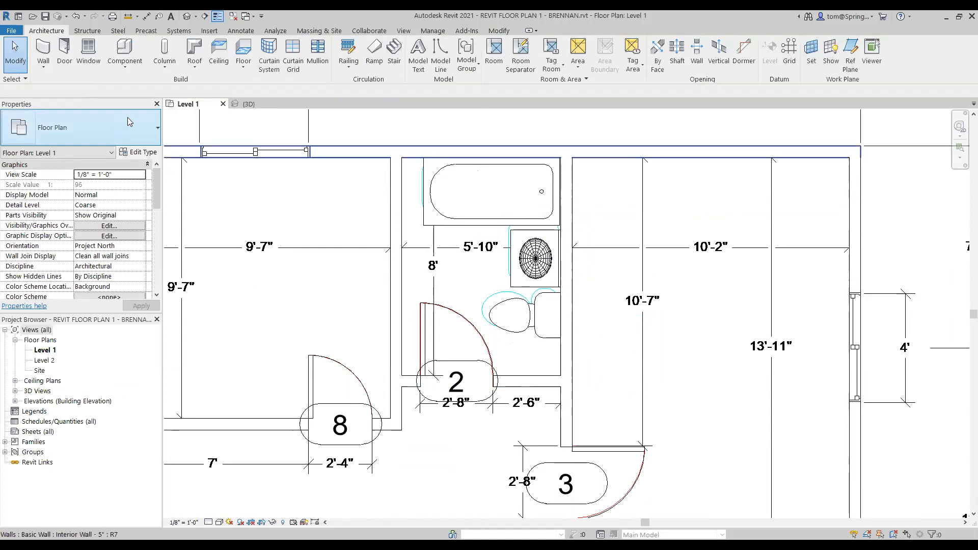
- Create a perspective camera view from the hall below door 2, aimed through the bathroom at the upper exterior wall
{"action": "left_click", "coordinate": [197, 17]}
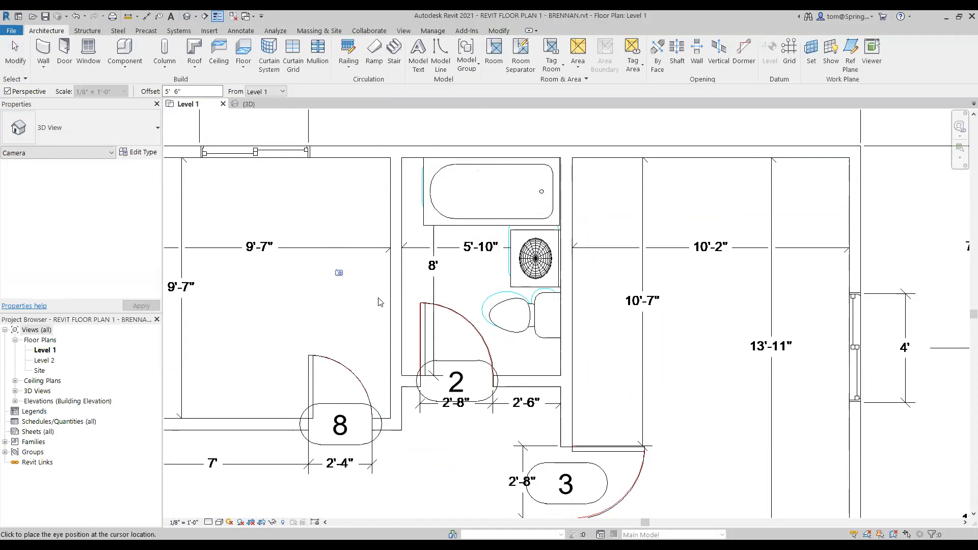
{"action": "left_click", "coordinate": [440, 431]}
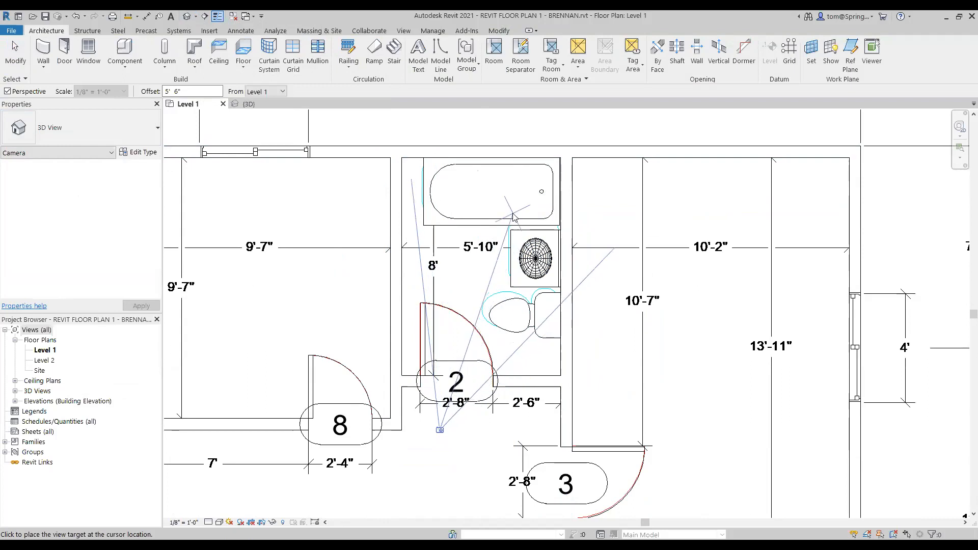
{"action": "left_click", "coordinate": [531, 146]}
{"action": "scroll", "coordinate": [613, 390], "scroll_direction": "down", "scroll_amount": 3}
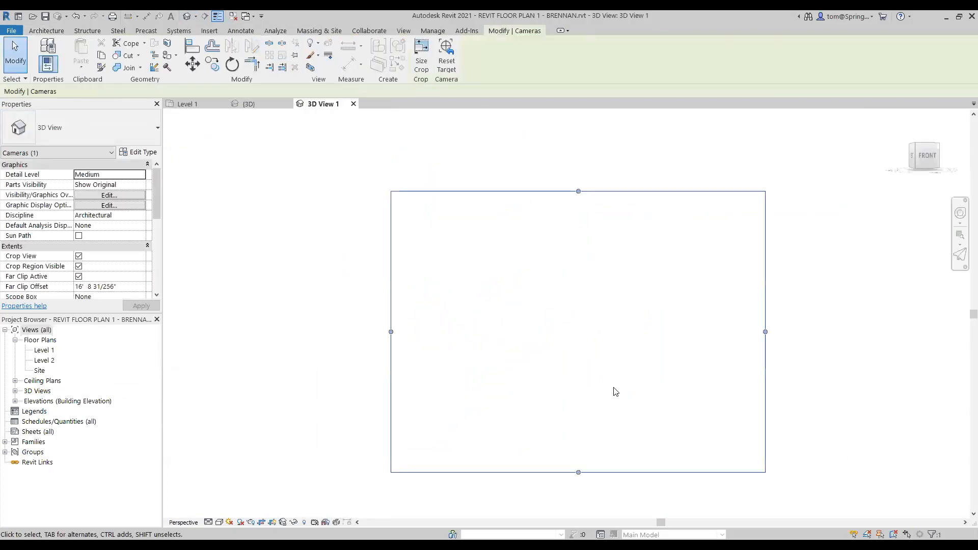
- Enlarge the camera view's crop region on all four sides to frame the doorway
{"action": "left_click_drag", "start_coordinate": [589, 436], "coordinate": [590, 507]}
{"action": "left_click_drag", "start_coordinate": [483, 391], "coordinate": [240, 356]}
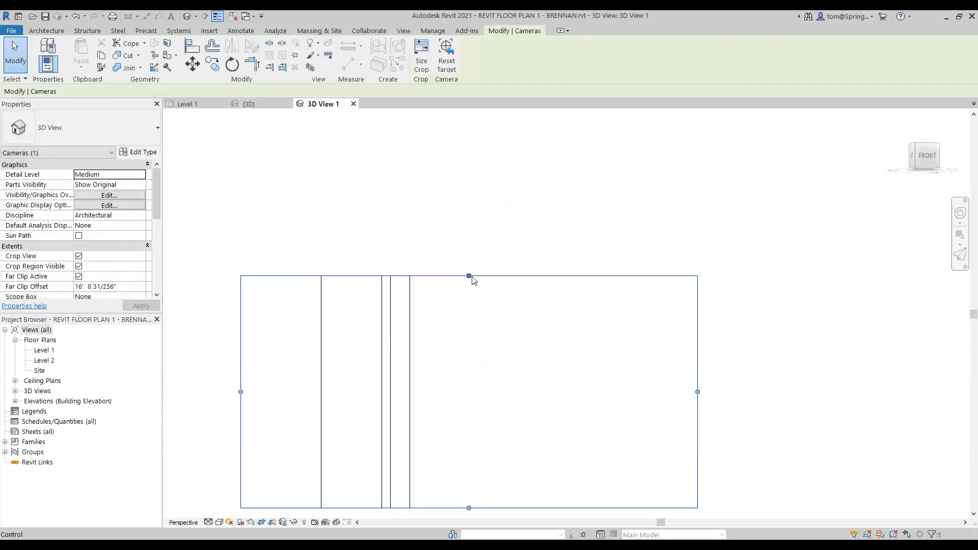
{"action": "left_click_drag", "start_coordinate": [468, 277], "coordinate": [468, 158]}
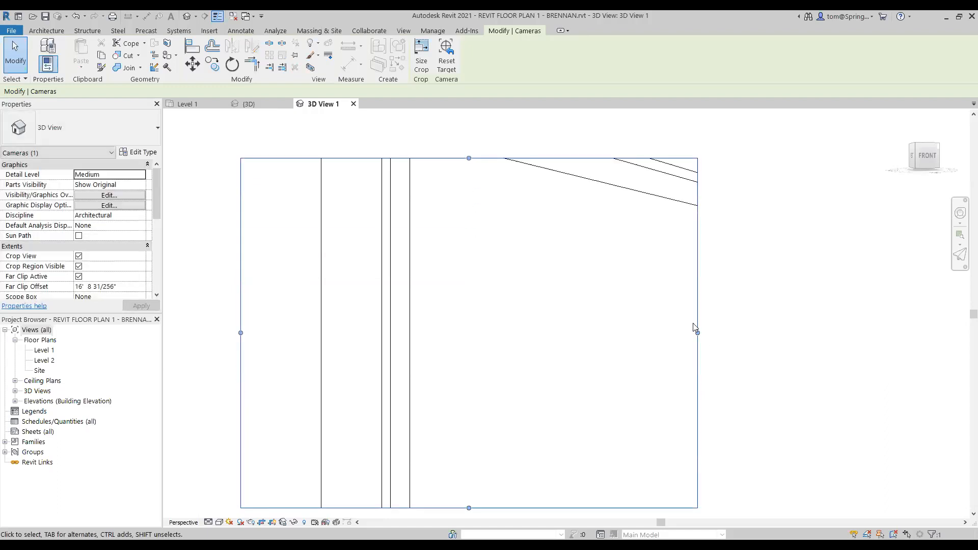
{"action": "left_click_drag", "start_coordinate": [697, 333], "coordinate": [838, 332]}
{"action": "scroll", "coordinate": [642, 402], "scroll_direction": "down", "scroll_amount": 3}
{"action": "scroll", "coordinate": [640, 403], "scroll_direction": "down", "scroll_amount": 1}
{"action": "left_click_drag", "start_coordinate": [606, 323], "coordinate": [599, 230]}
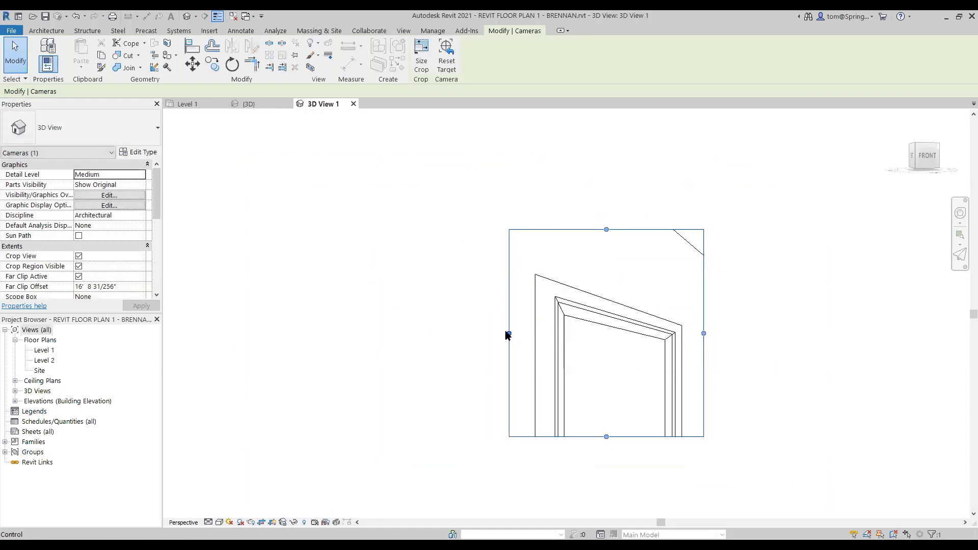
{"action": "left_click_drag", "start_coordinate": [507, 333], "coordinate": [273, 395]}
{"action": "left_click_drag", "start_coordinate": [484, 436], "coordinate": [535, 501]}
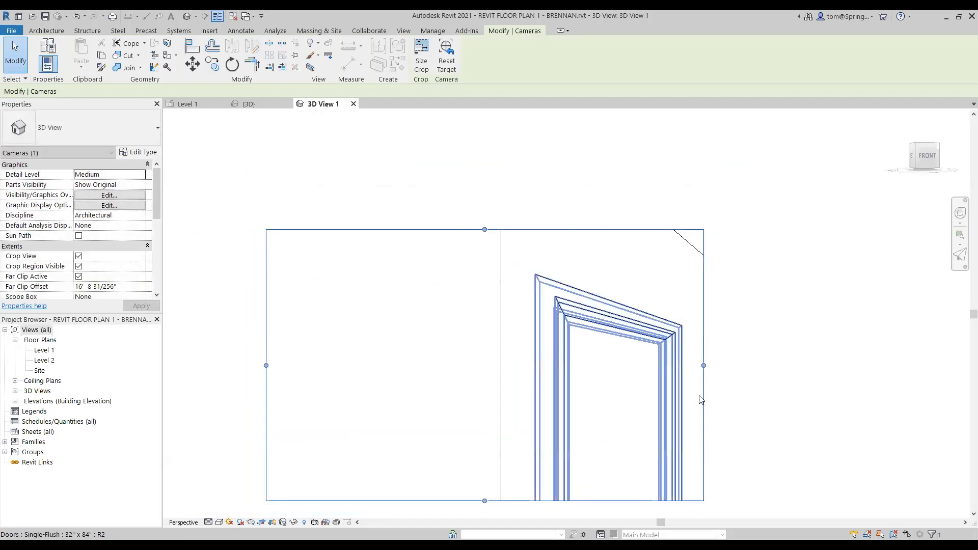
{"action": "left_click_drag", "start_coordinate": [703, 365], "coordinate": [923, 365]}
- Extend the camera view's crop region further outward to take in the floor, ceiling and neighbouring door opening
{"action": "scroll", "coordinate": [770, 430], "scroll_direction": "down", "scroll_amount": 6}
{"action": "middle_click_drag", "start_coordinate": [747, 413], "coordinate": [503, 322]}
{"action": "scroll", "coordinate": [501, 324], "scroll_direction": "up", "scroll_amount": 1}
{"action": "left_click_drag", "start_coordinate": [446, 378], "coordinate": [446, 496]}
{"action": "scroll", "coordinate": [571, 471], "scroll_direction": "down", "scroll_amount": 1}
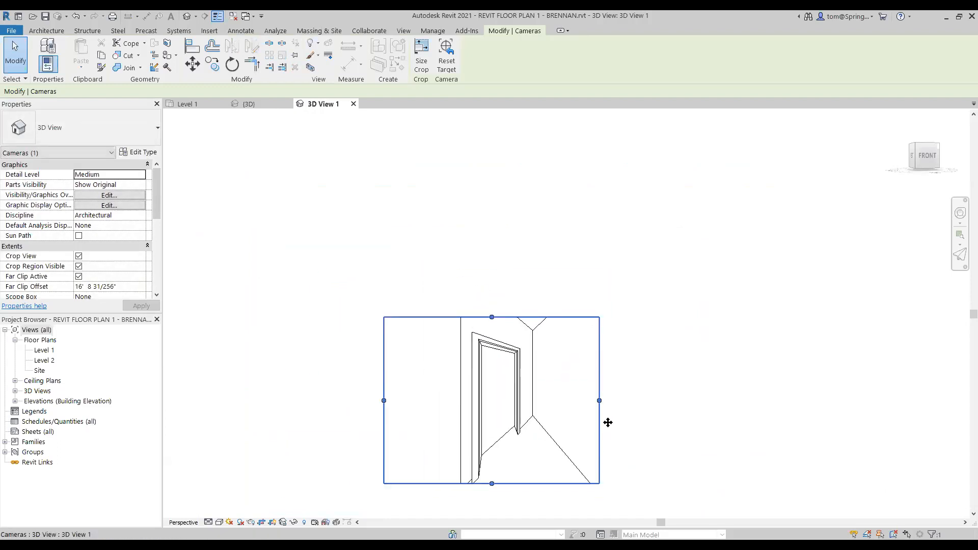
{"action": "left_click_drag", "start_coordinate": [599, 401], "coordinate": [848, 389]}
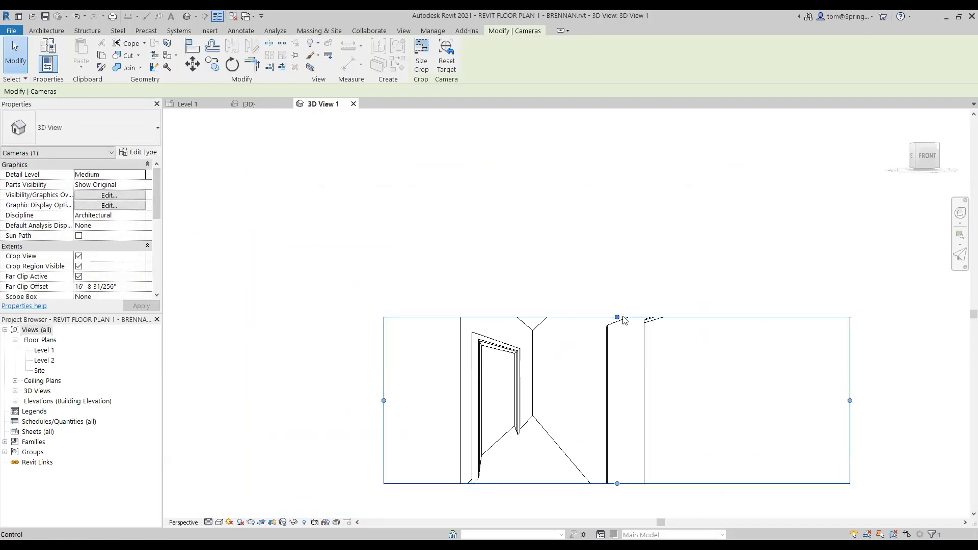
{"action": "left_click_drag", "start_coordinate": [616, 318], "coordinate": [616, 213]}
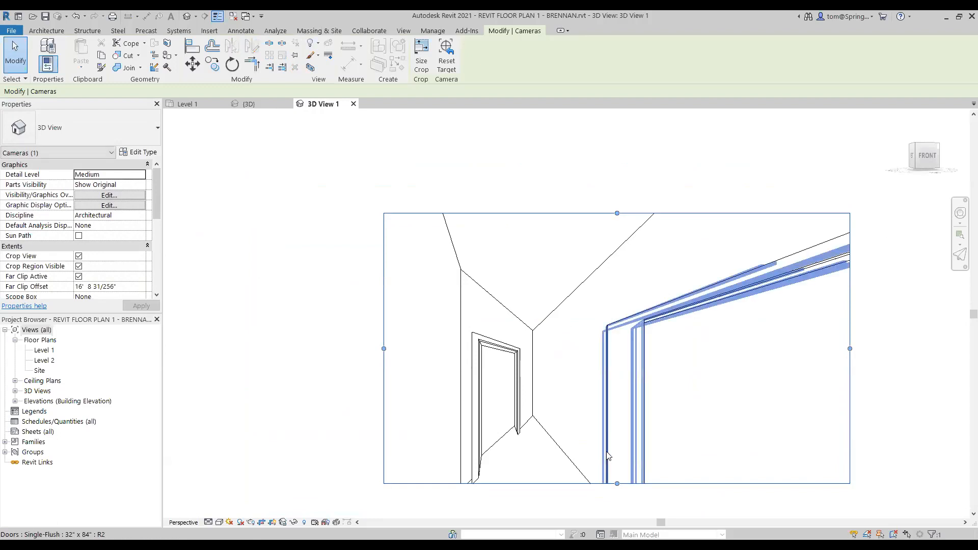
{"action": "scroll", "coordinate": [608, 463], "scroll_direction": "down", "scroll_amount": 2}
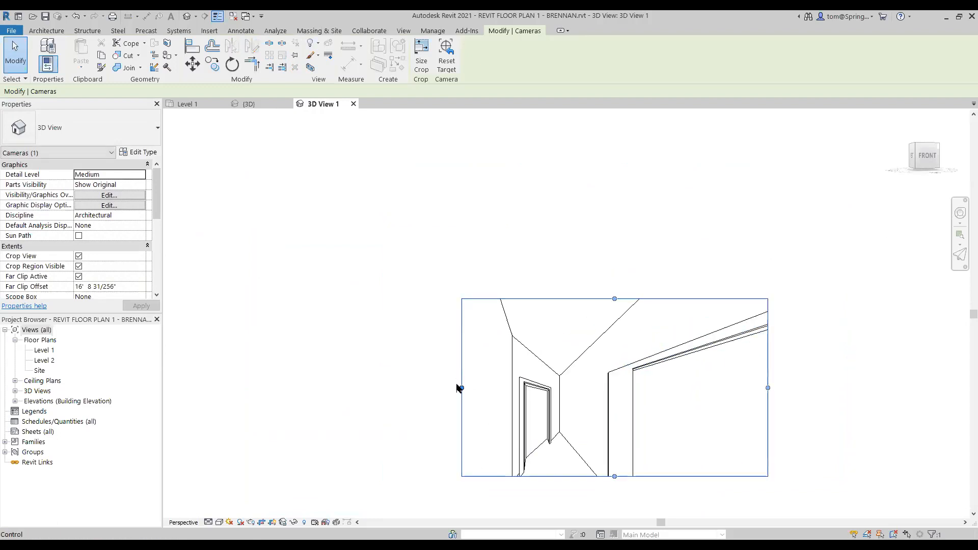
{"action": "left_click_drag", "start_coordinate": [467, 390], "coordinate": [267, 389]}
{"action": "scroll", "coordinate": [489, 395], "scroll_direction": "down", "scroll_amount": 1}
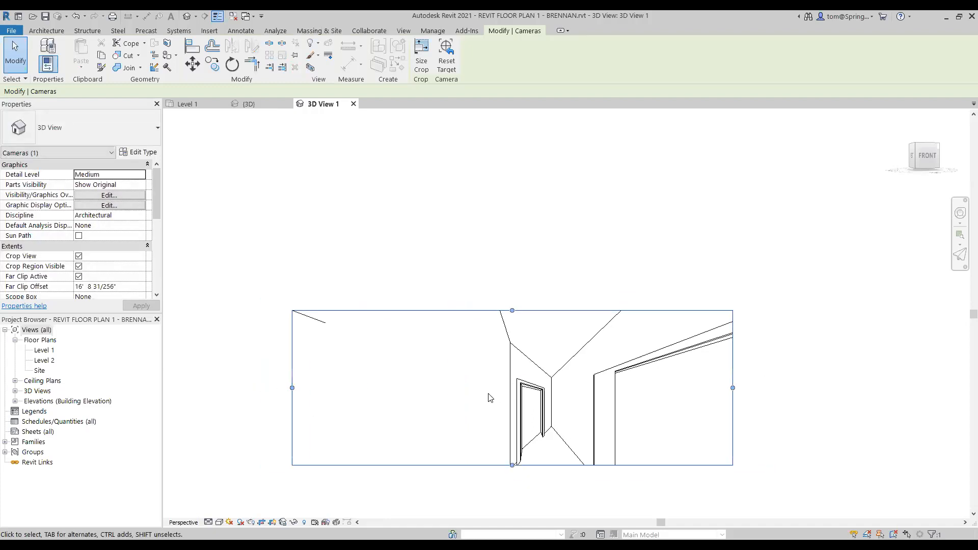
{"action": "middle_click_drag", "start_coordinate": [489, 396], "coordinate": [482, 224]}
{"action": "left_click_drag", "start_coordinate": [506, 297], "coordinate": [517, 467]}
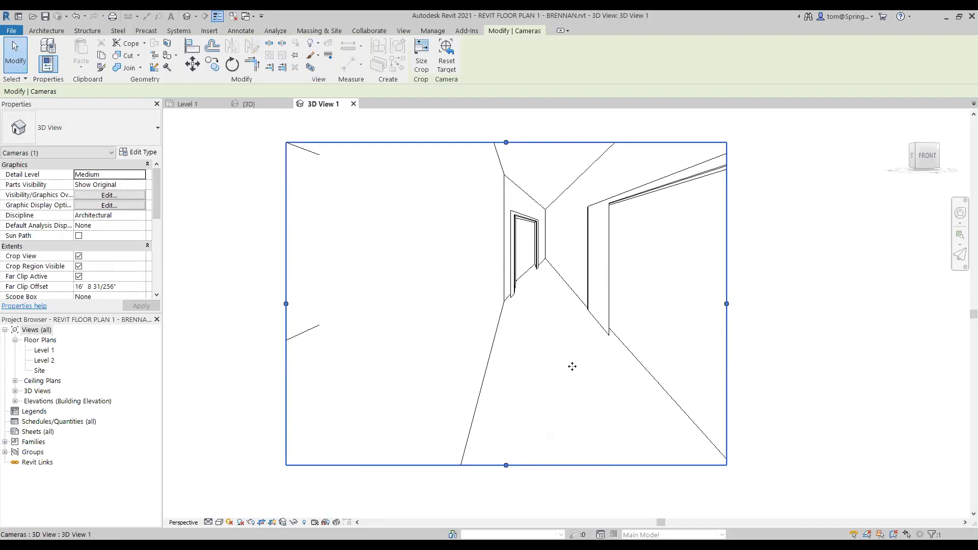
- Return to the Level 1 floor plan, deselect the camera, check the whole plan and save the project
{"action": "left_click", "coordinate": [195, 102]}
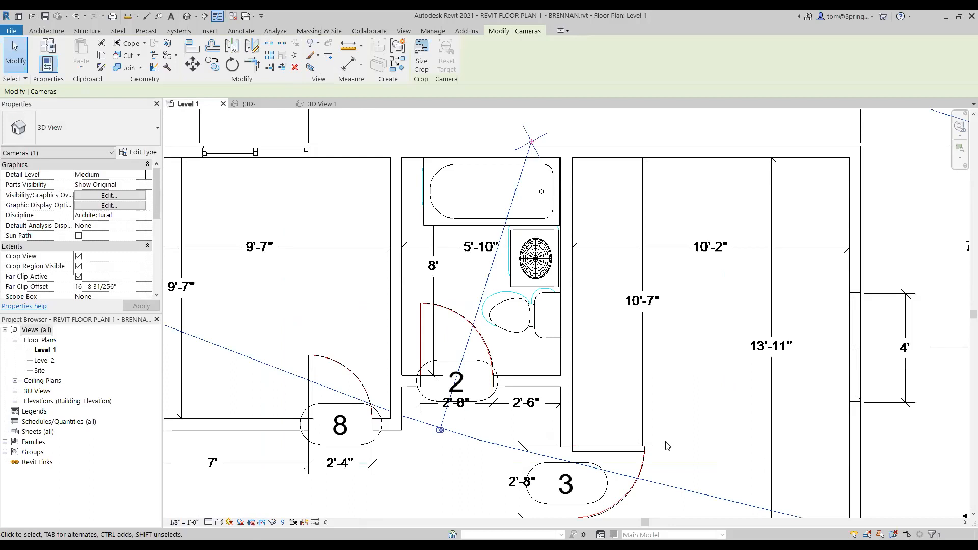
{"action": "left_click", "coordinate": [442, 473]}
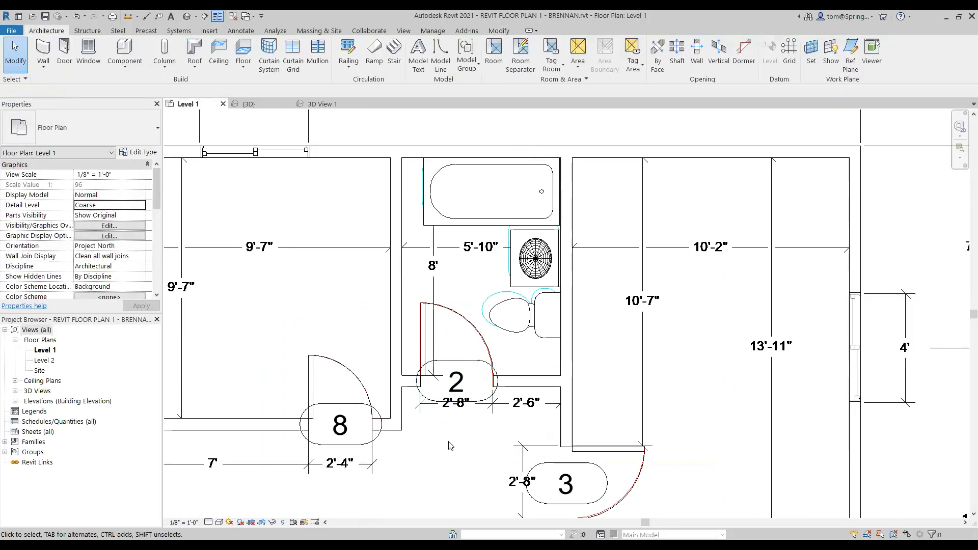
{"action": "scroll", "coordinate": [469, 445], "scroll_direction": "down", "scroll_amount": 2}
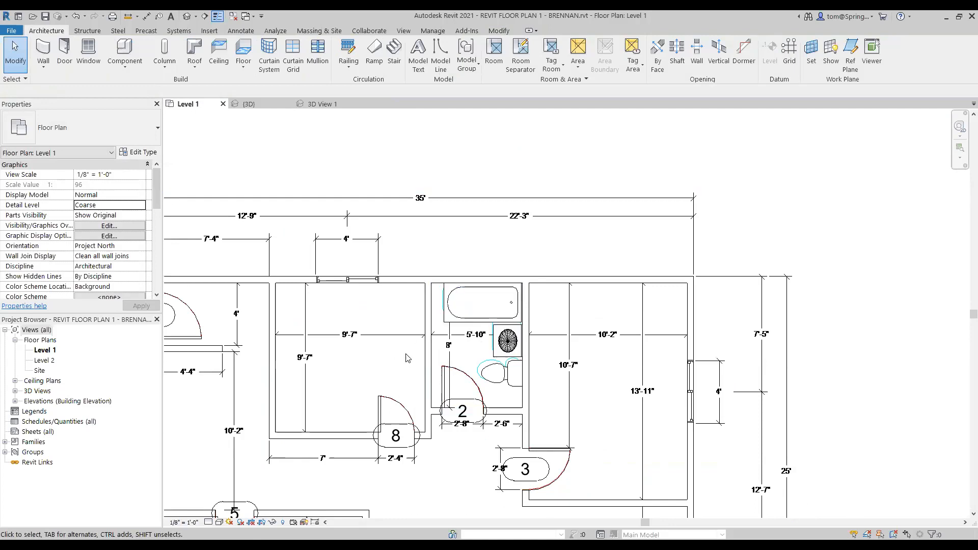
{"action": "scroll", "coordinate": [591, 377], "scroll_direction": "down", "scroll_amount": 1}
{"action": "scroll", "coordinate": [592, 393], "scroll_direction": "down", "scroll_amount": 1}
{"action": "middle_click_drag", "start_coordinate": [596, 401], "coordinate": [620, 275]}
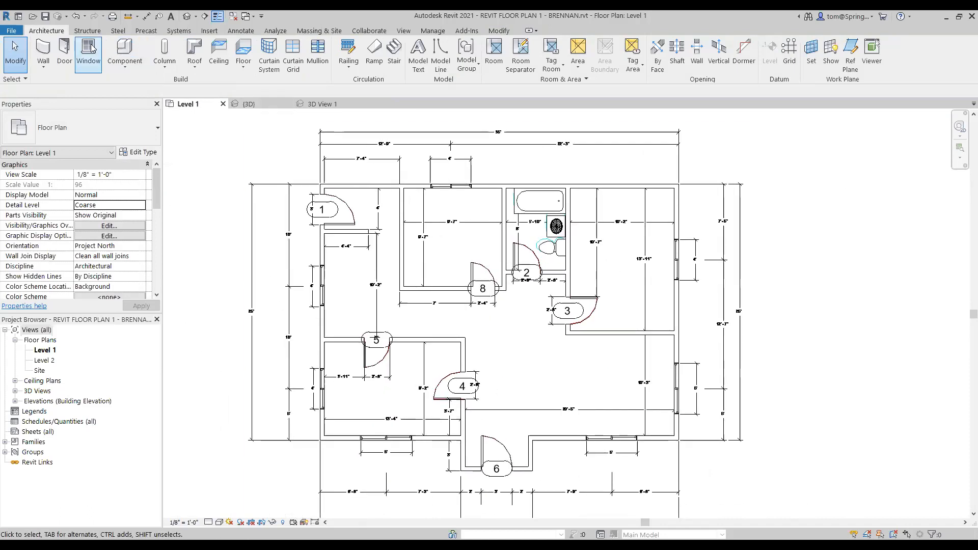
{"action": "left_click", "coordinate": [45, 17]}
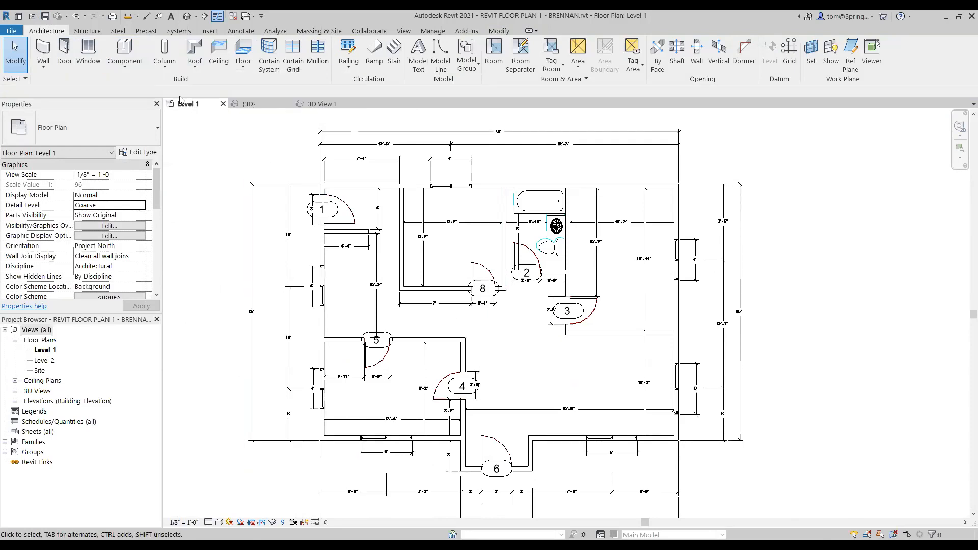
- Start a roof by footprint, move it to Level 2 and set the overhang to 1' 0"
{"action": "left_click", "coordinate": [194, 65]}
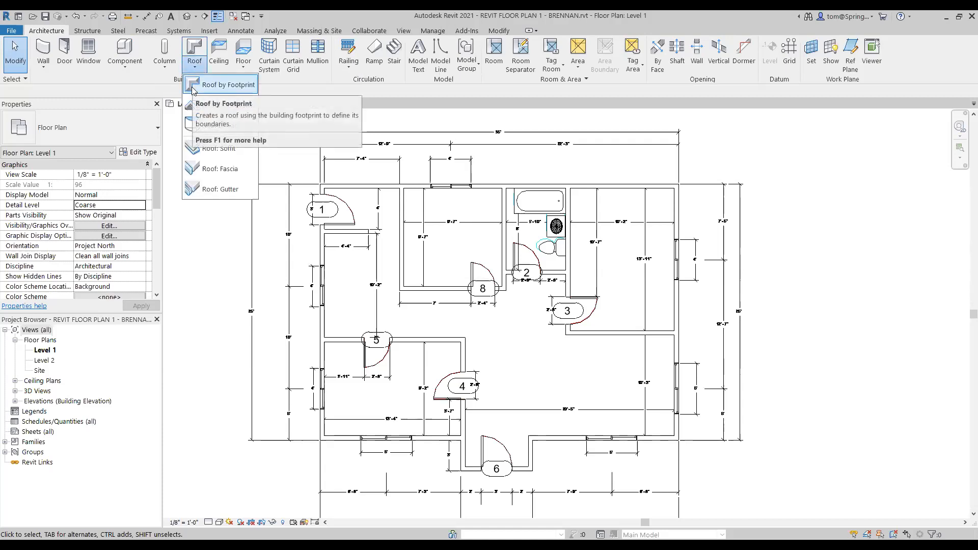
{"action": "left_click", "coordinate": [193, 87]}
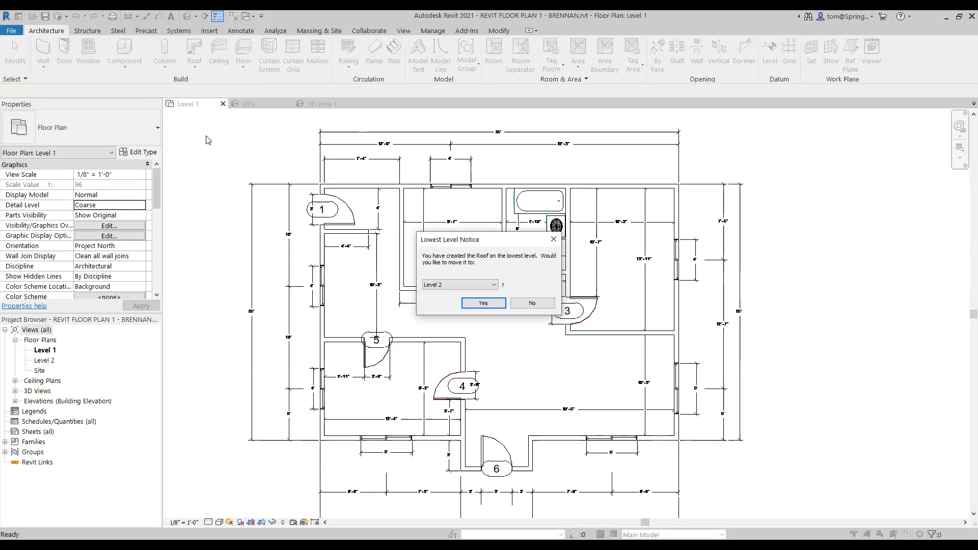
{"action": "left_click", "coordinate": [482, 303]}
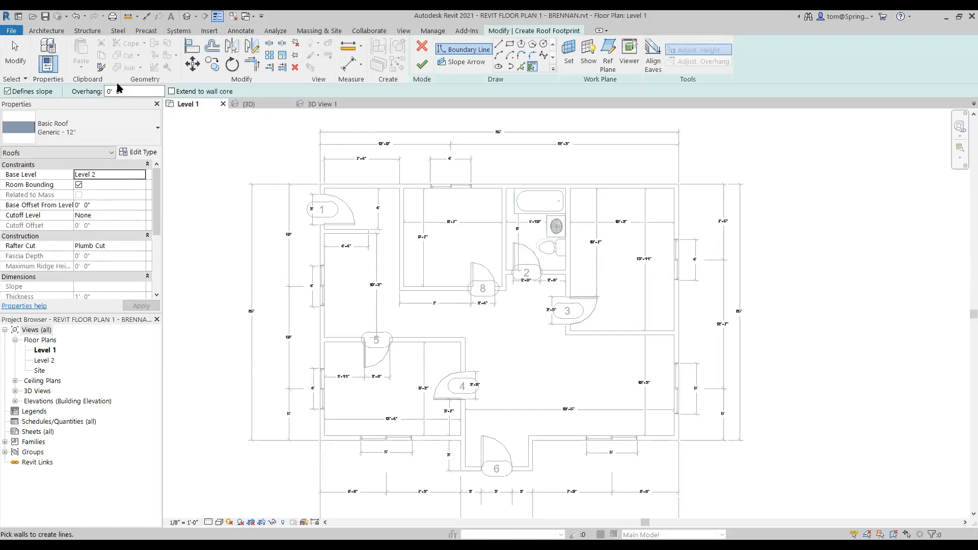
{"action": "left_click_drag", "start_coordinate": [124, 92], "coordinate": [92, 95]}
{"action": "type", "text": "1"}
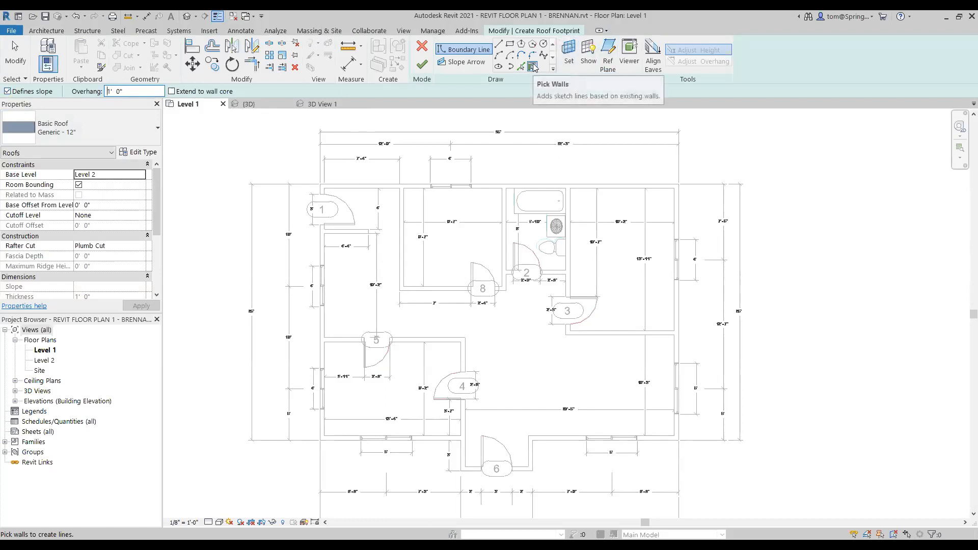
- Pick all the exterior walls around the house, including the front entry bump-out, as slope-defining roof boundary lines
{"action": "left_click", "coordinate": [495, 188]}
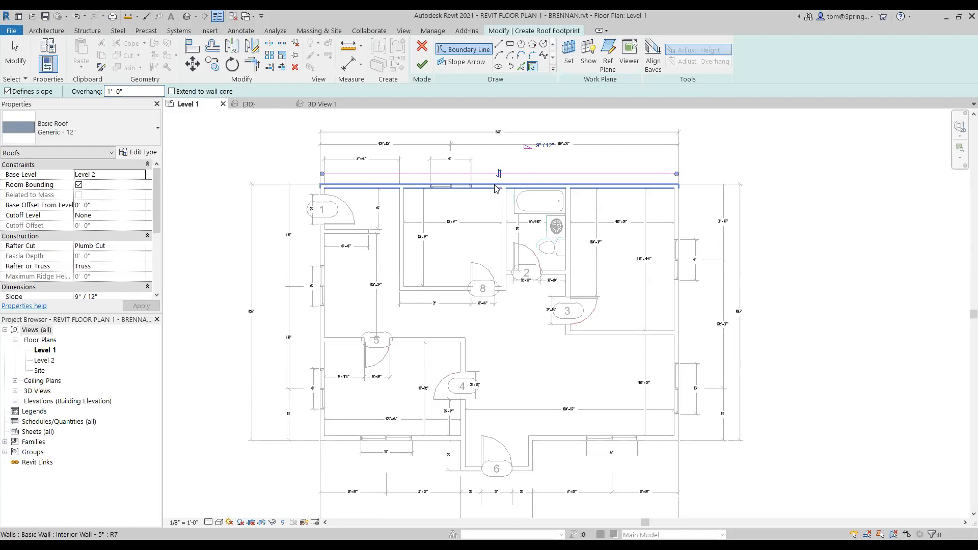
{"action": "left_click", "coordinate": [678, 208]}
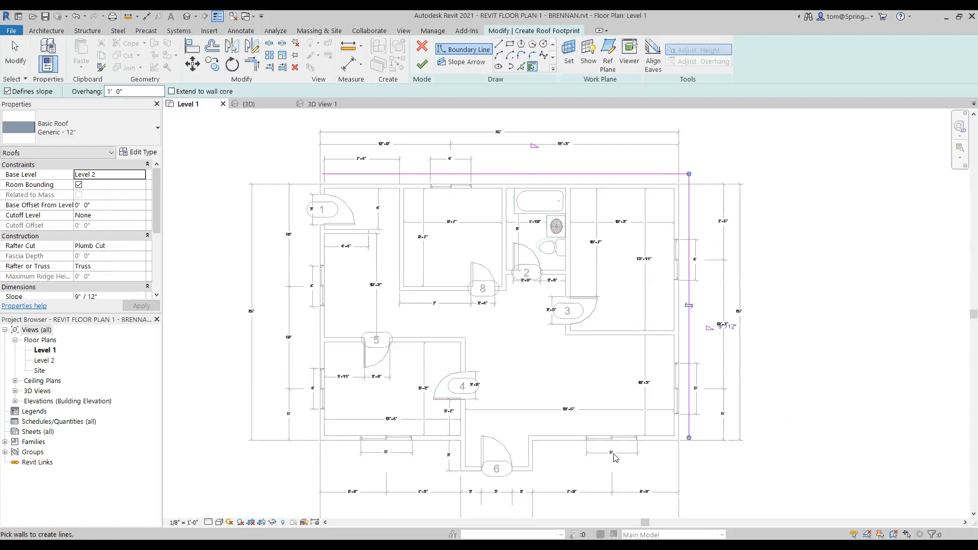
{"action": "left_click", "coordinate": [662, 439]}
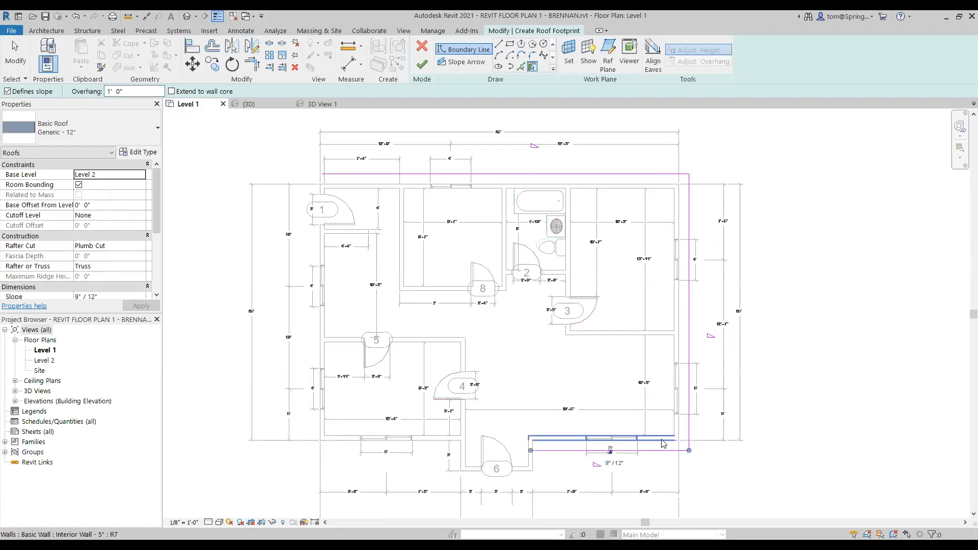
{"action": "left_click", "coordinate": [534, 463]}
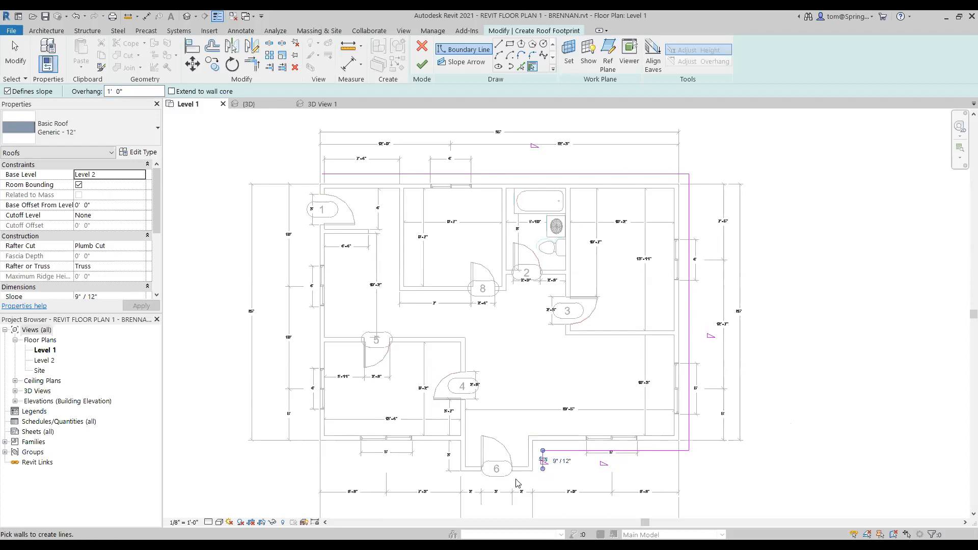
{"action": "left_click", "coordinate": [528, 477]}
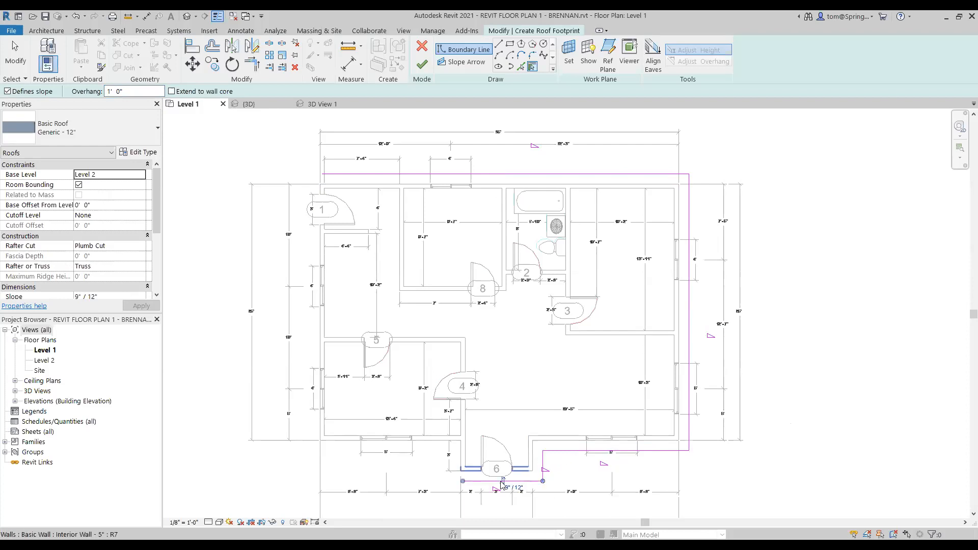
{"action": "left_click", "coordinate": [462, 460]}
{"action": "left_click", "coordinate": [430, 452]}
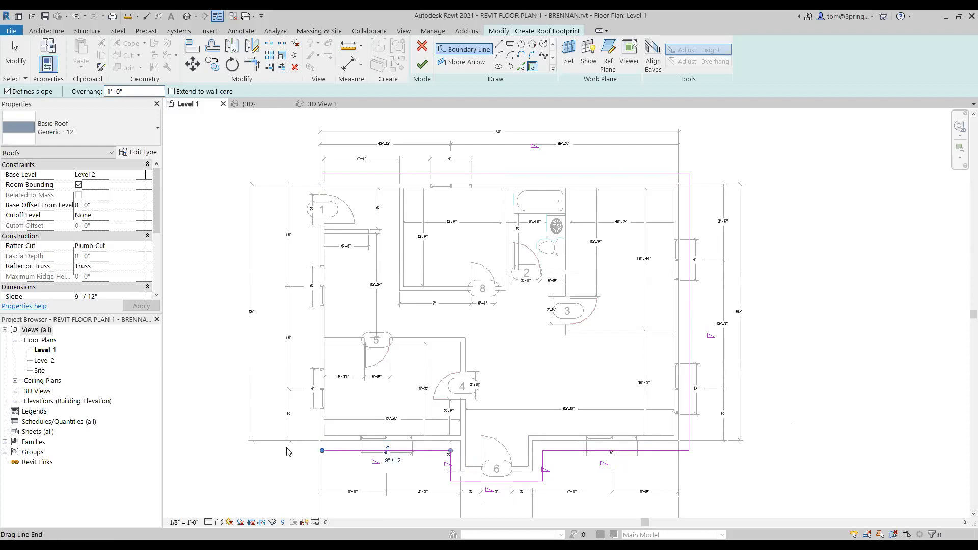
{"action": "left_click", "coordinate": [322, 429]}
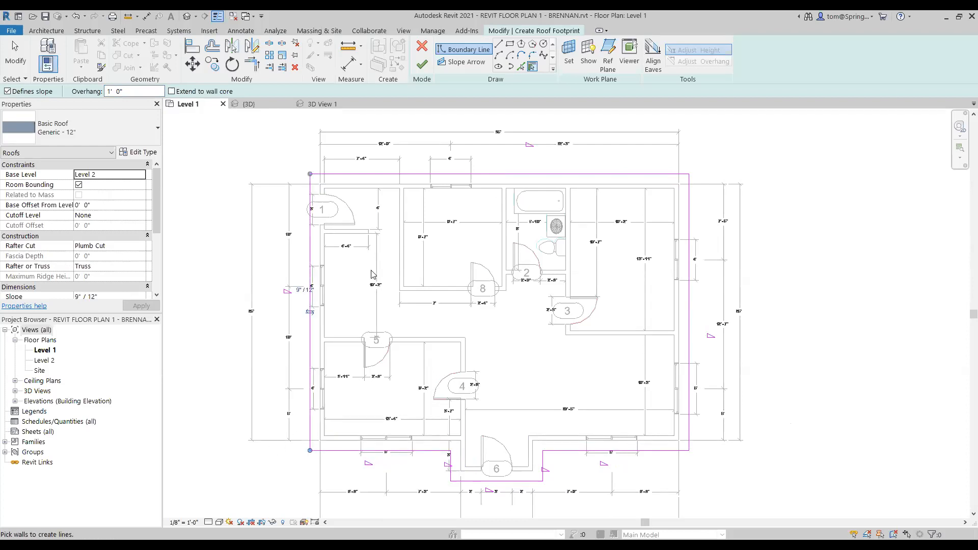
- Finish the roof footprint and examine the roof from the front corner in the 3D view
{"action": "scroll", "coordinate": [372, 275], "scroll_direction": "down", "scroll_amount": 1}
{"action": "scroll", "coordinate": [379, 290], "scroll_direction": "down", "scroll_amount": 1}
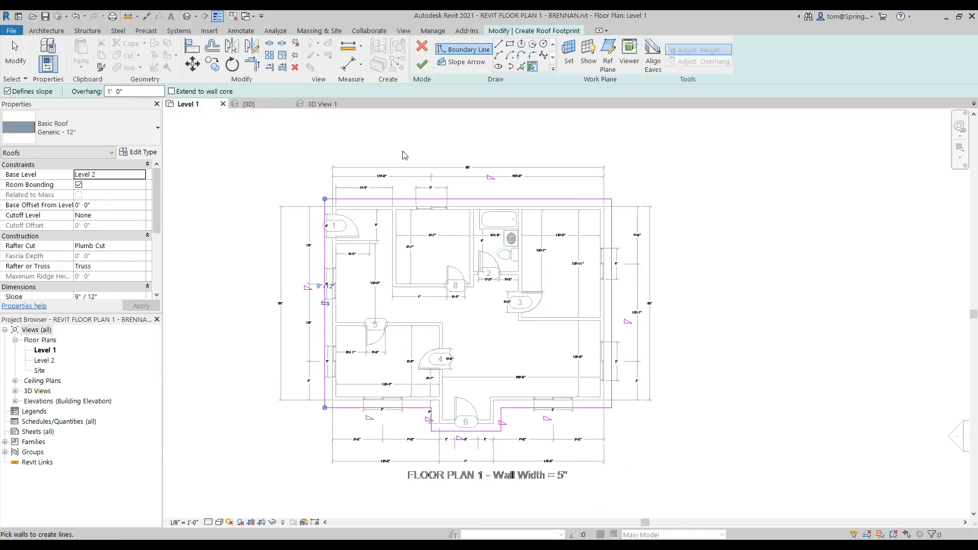
{"action": "left_click", "coordinate": [419, 72]}
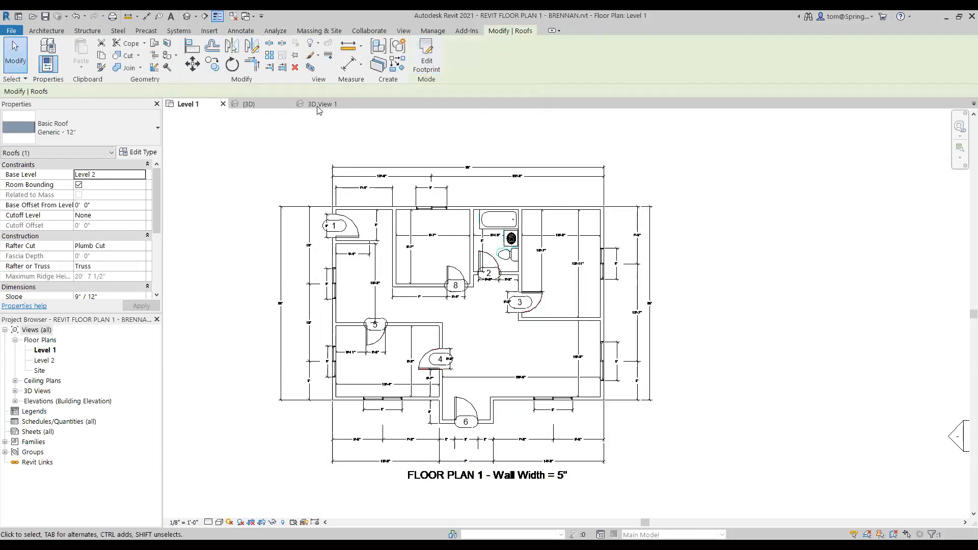
{"action": "left_click", "coordinate": [253, 100]}
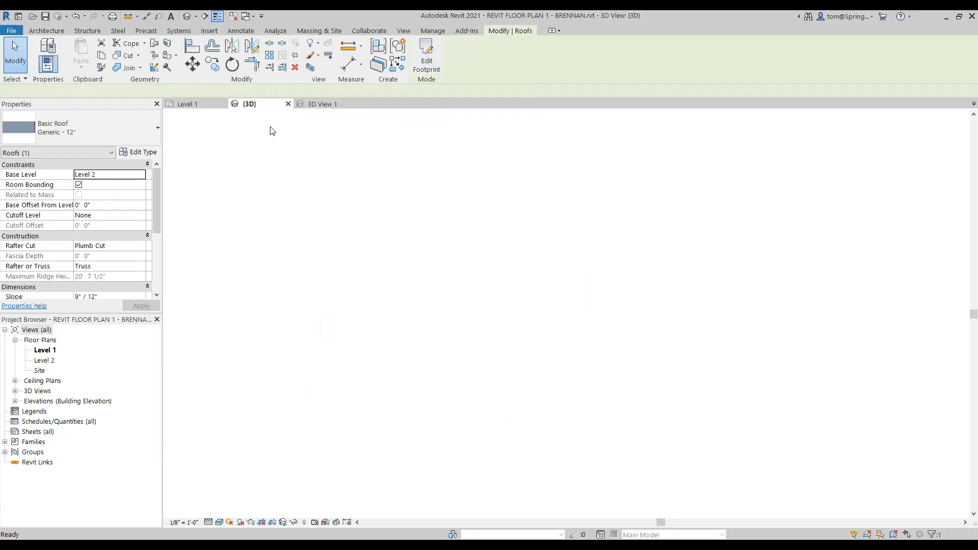
{"action": "left_click", "coordinate": [771, 372]}
{"action": "scroll", "coordinate": [743, 379], "scroll_direction": "down", "scroll_amount": 1}
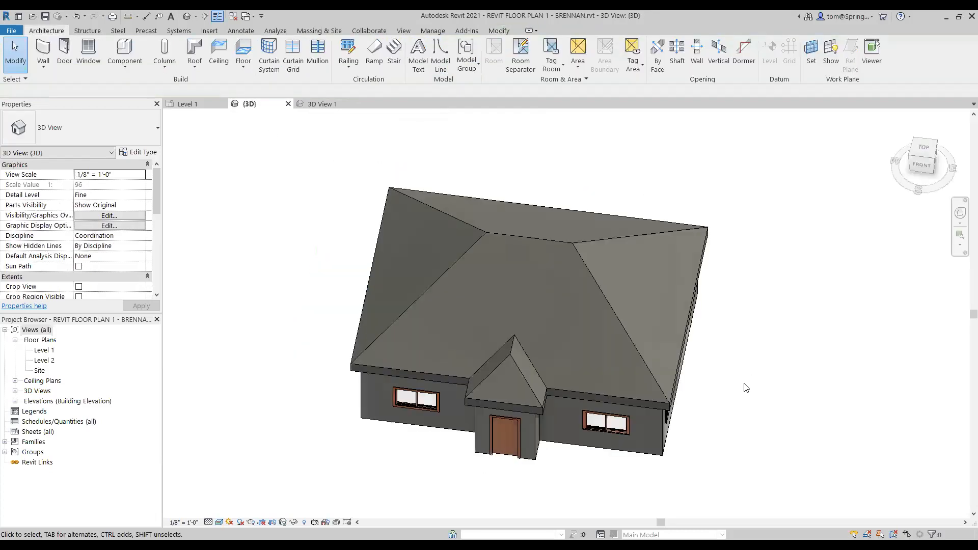
{"action": "middle_click_drag", "start_coordinate": [745, 387], "coordinate": [676, 224], "text": "shift"}
{"action": "scroll", "coordinate": [677, 222], "scroll_direction": "up", "scroll_amount": 1}
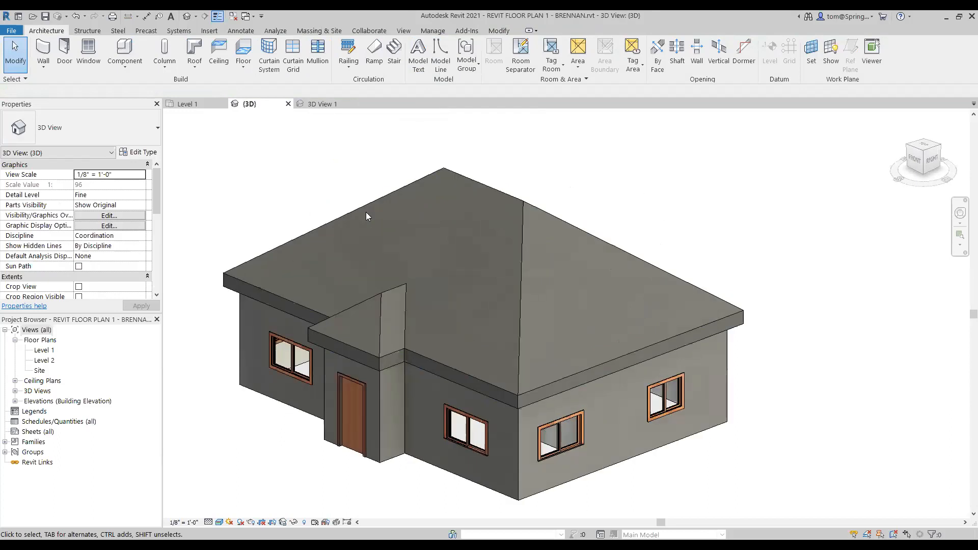
- Open the Level 2 floor plan and start editing the roof's footprint
{"action": "double_click", "coordinate": [51, 361]}
{"action": "scroll", "coordinate": [677, 244], "scroll_direction": "up", "scroll_amount": 5}
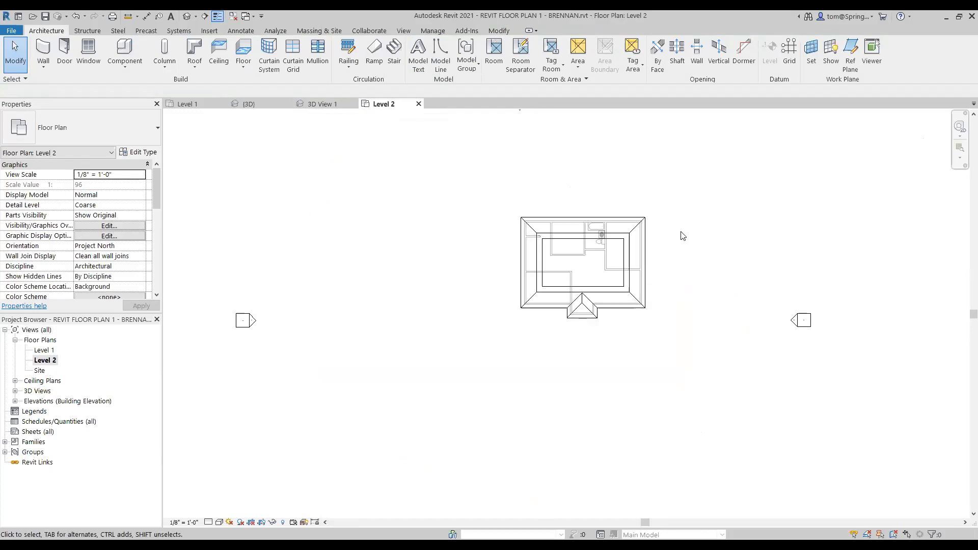
{"action": "scroll", "coordinate": [669, 278], "scroll_direction": "up", "scroll_amount": 2}
{"action": "middle_click_drag", "start_coordinate": [668, 279], "coordinate": [723, 338]}
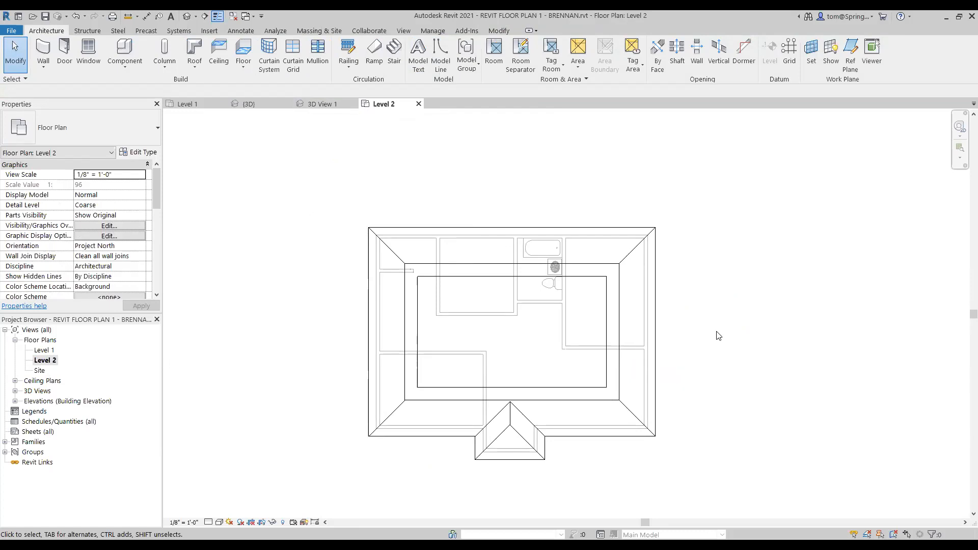
{"action": "left_click", "coordinate": [656, 349]}
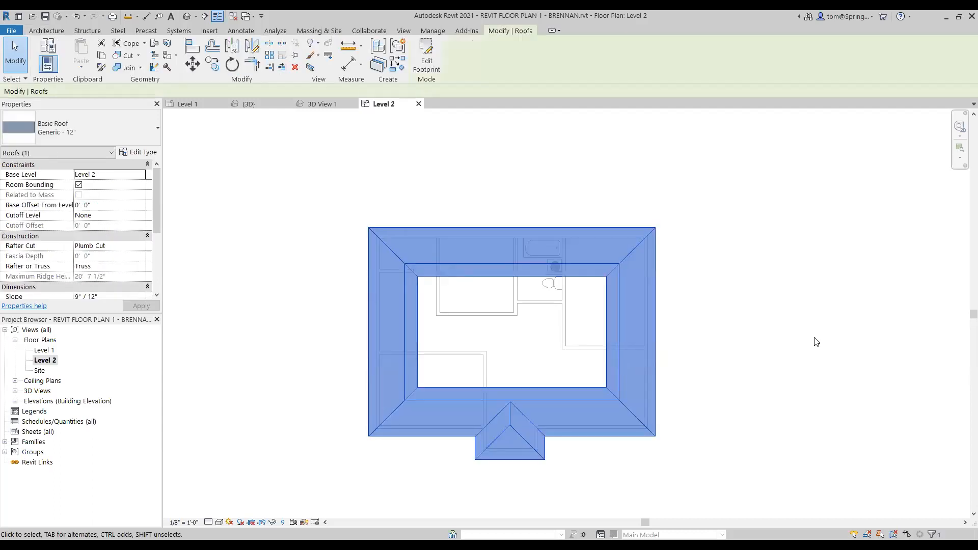
{"action": "left_click", "coordinate": [427, 62]}
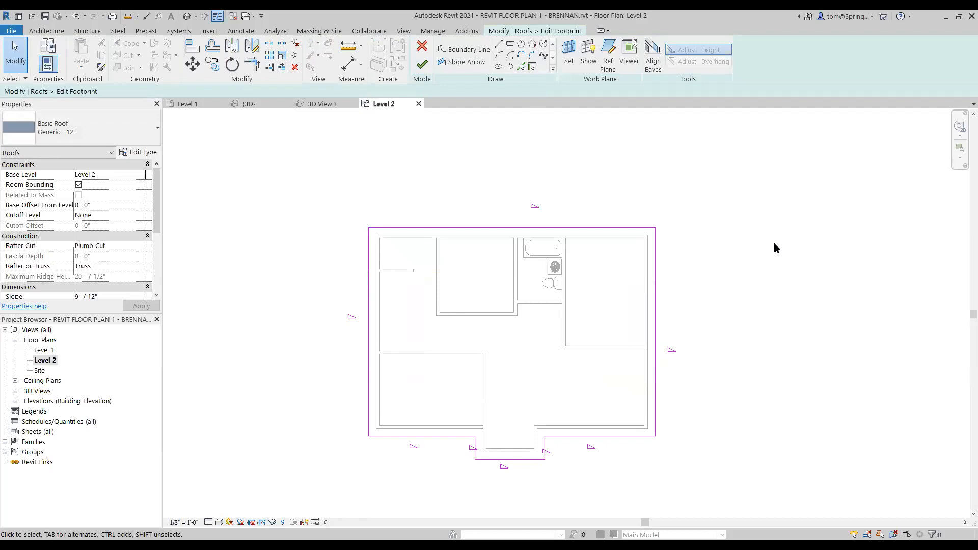
{"action": "scroll", "coordinate": [534, 482], "scroll_direction": "up", "scroll_amount": 1}
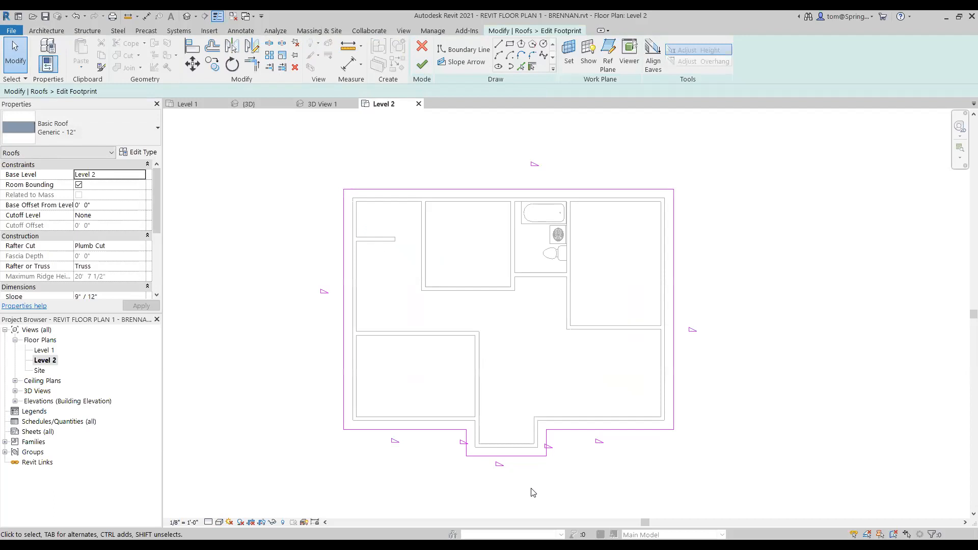
- Turn off the slope definition for the entry's front edge and the house's two side edges, and finish the footprint
{"action": "left_click", "coordinate": [516, 456]}
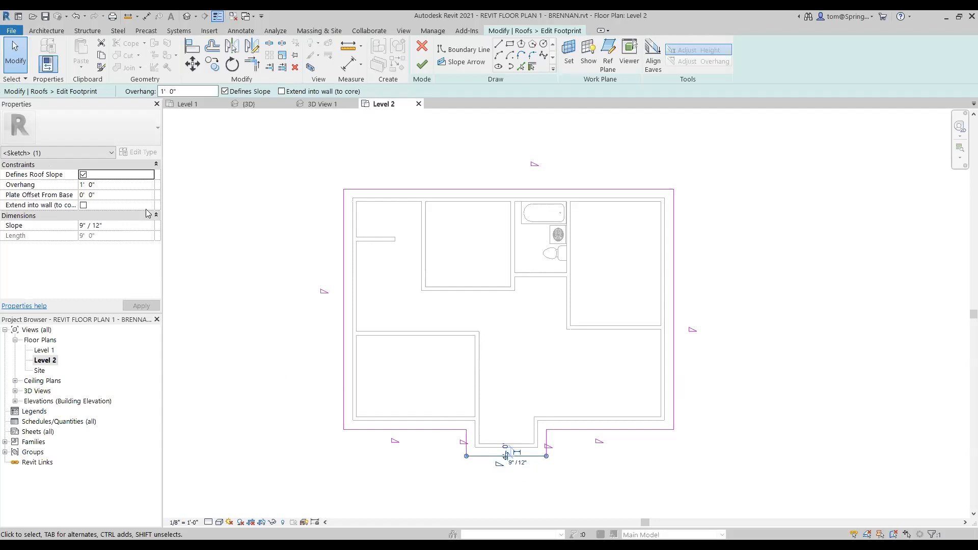
{"action": "left_click", "coordinate": [83, 174]}
{"action": "left_click", "coordinate": [673, 293]}
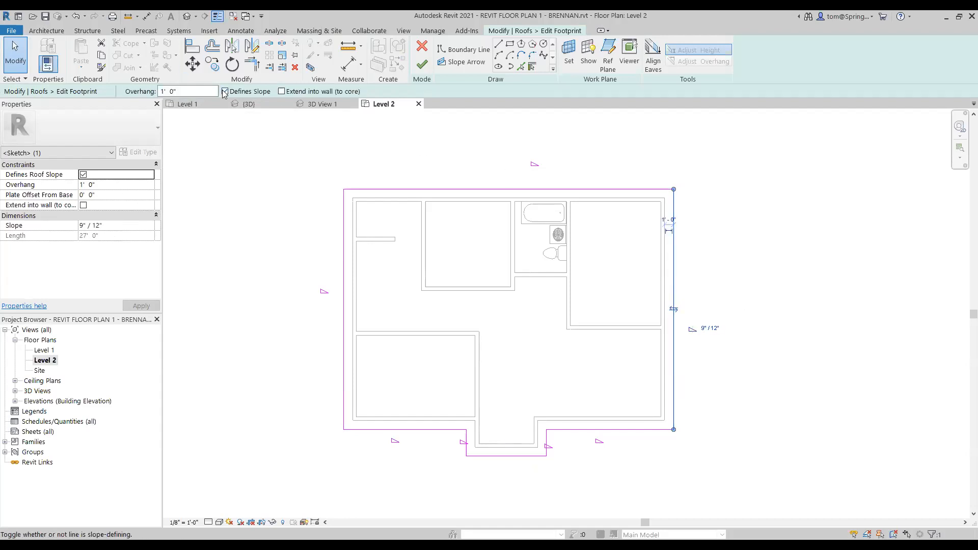
{"action": "left_click", "coordinate": [343, 313]}
{"action": "left_click", "coordinate": [226, 92]}
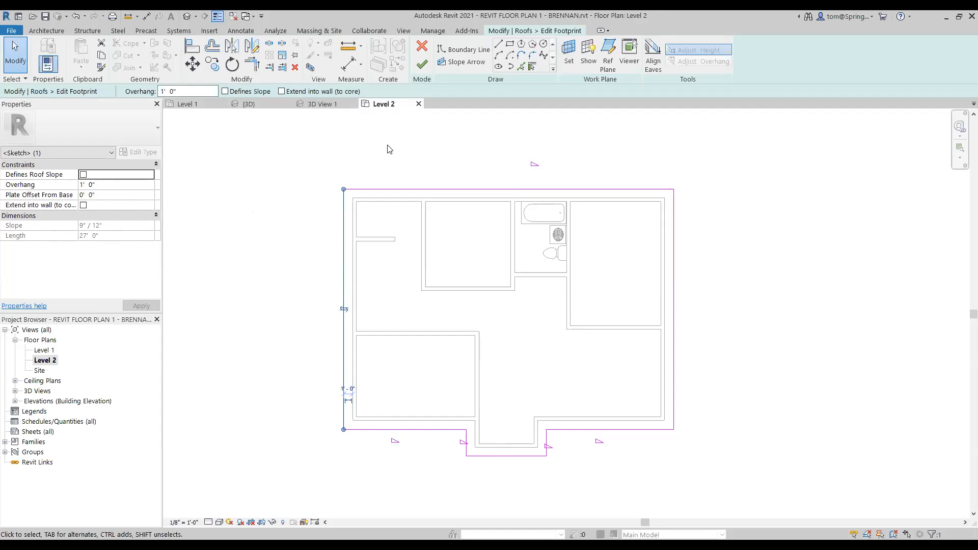
{"action": "left_click", "coordinate": [422, 64]}
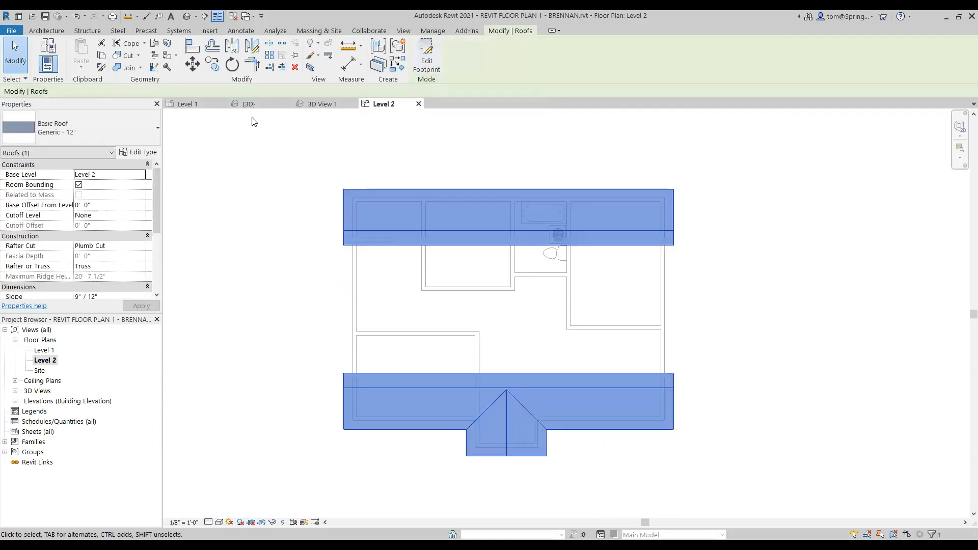
- In the 3D view, set the roof's slope to 5" / 12" and deselect the roof
{"action": "left_click", "coordinate": [248, 103]}
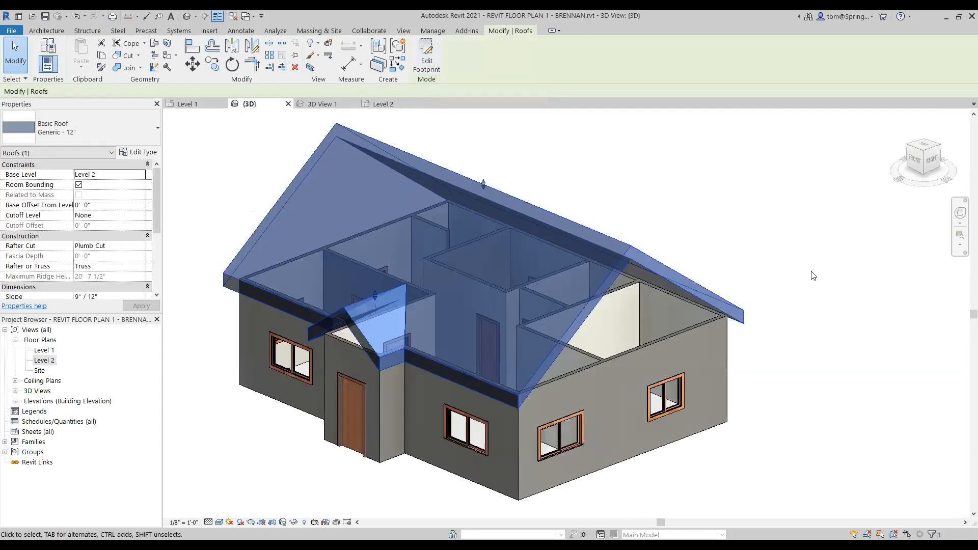
{"action": "left_click", "coordinate": [812, 275]}
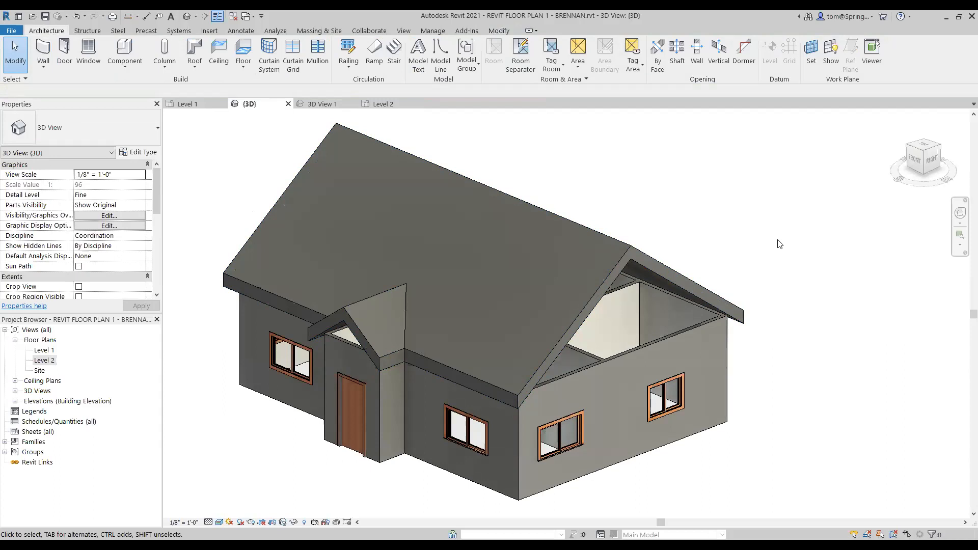
{"action": "middle_click_drag", "start_coordinate": [753, 267], "coordinate": [768, 253], "text": "shift"}
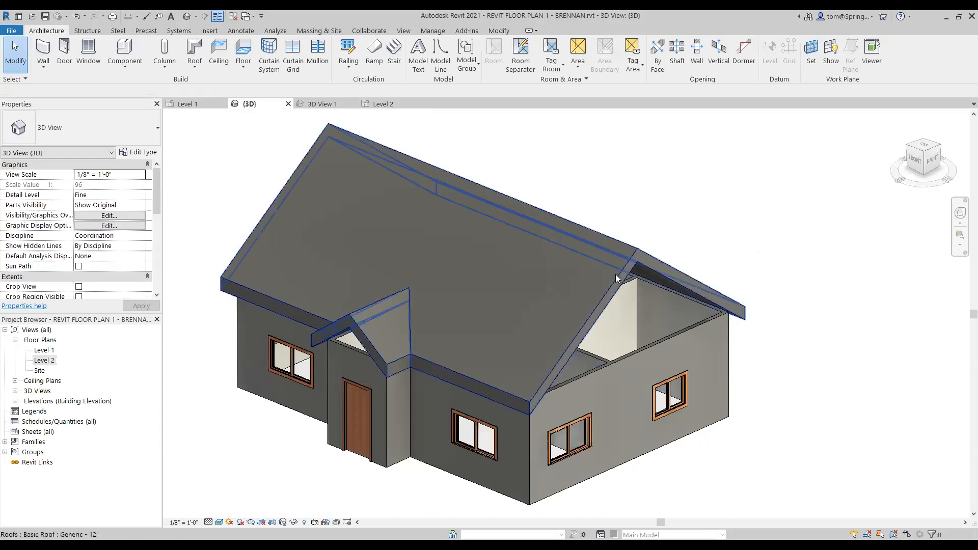
{"action": "left_click", "coordinate": [609, 292]}
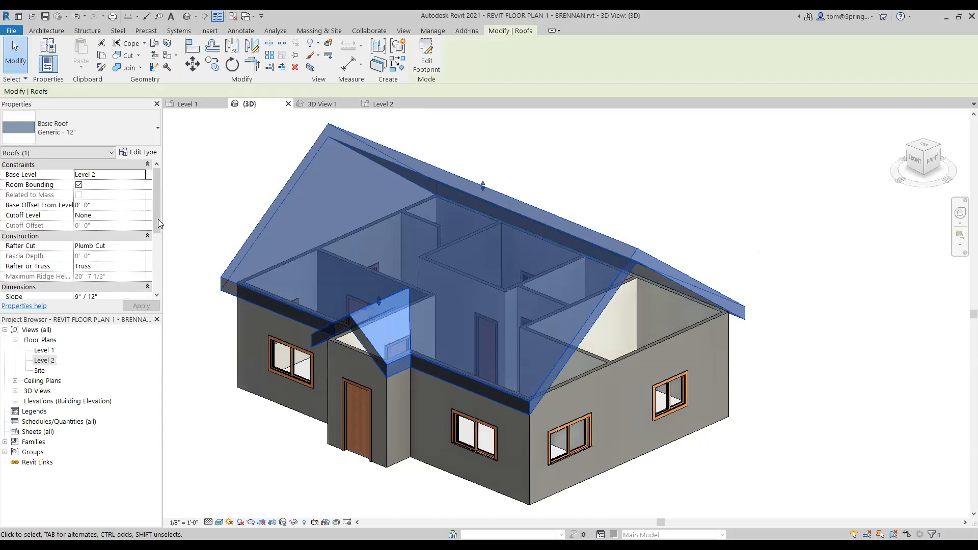
{"action": "left_click_drag", "start_coordinate": [158, 222], "coordinate": [158, 249]}
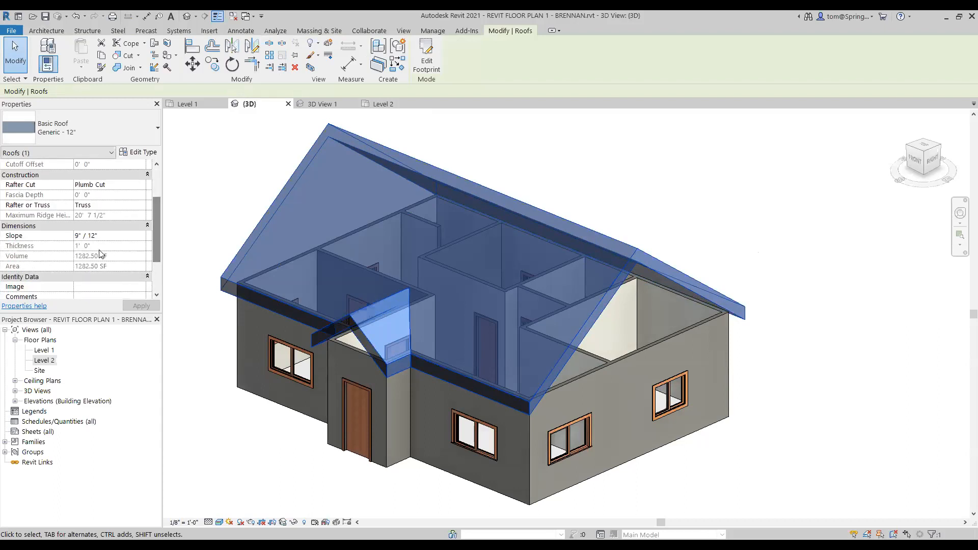
{"action": "left_click", "coordinate": [78, 235]}
{"action": "key", "text": "Delete"}
{"action": "type", "text": "5"}
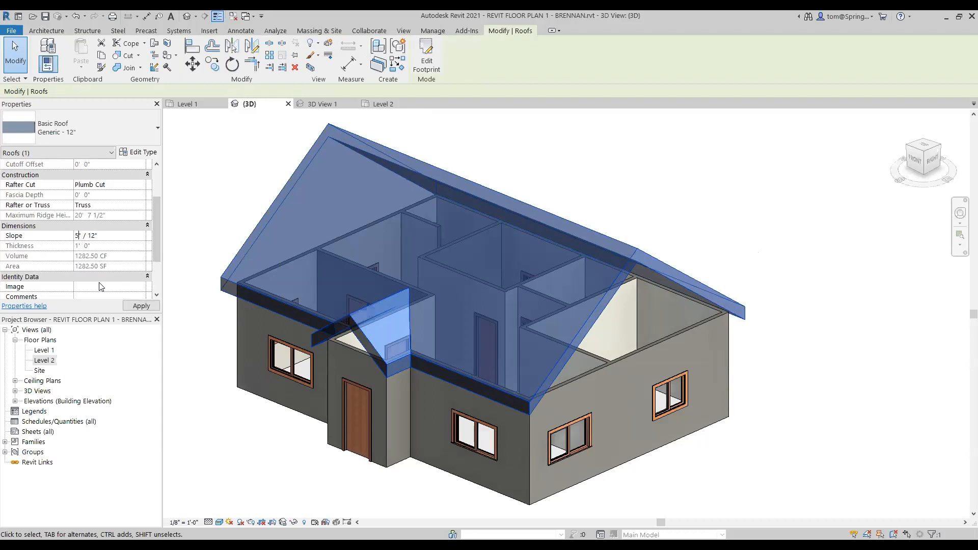
{"action": "key", "text": "Return"}
{"action": "left_click", "coordinate": [204, 219]}
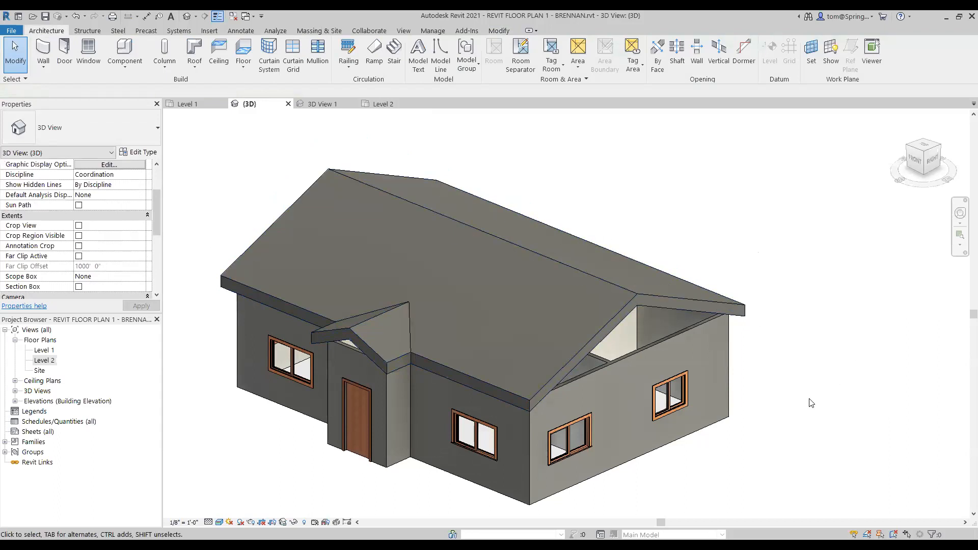
- Try to attach the tops of the whole chain of exterior walls to the roof
{"action": "scroll", "coordinate": [761, 407], "scroll_direction": "up", "scroll_amount": 1}
{"action": "middle_click_drag", "start_coordinate": [806, 399], "coordinate": [833, 366], "text": "shift"}
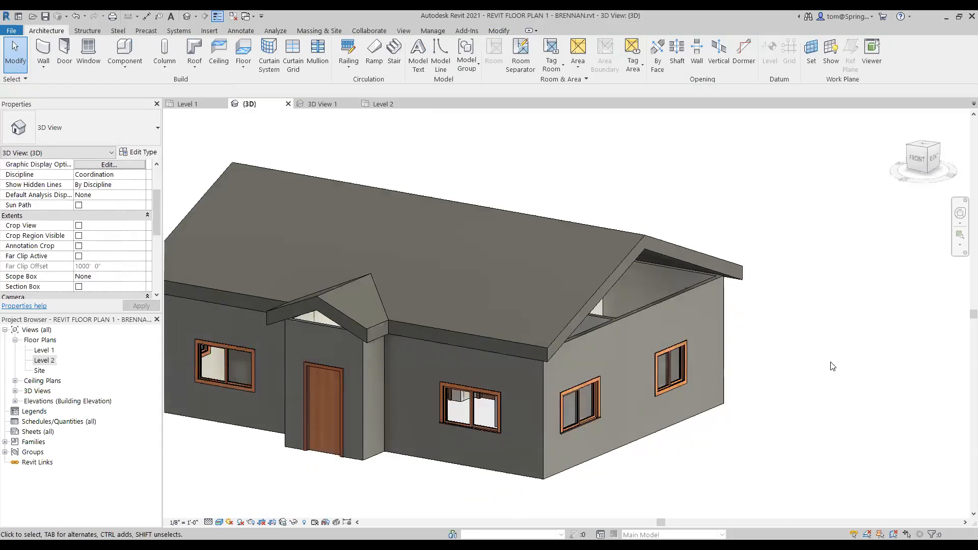
{"action": "left_click", "coordinate": [692, 305]}
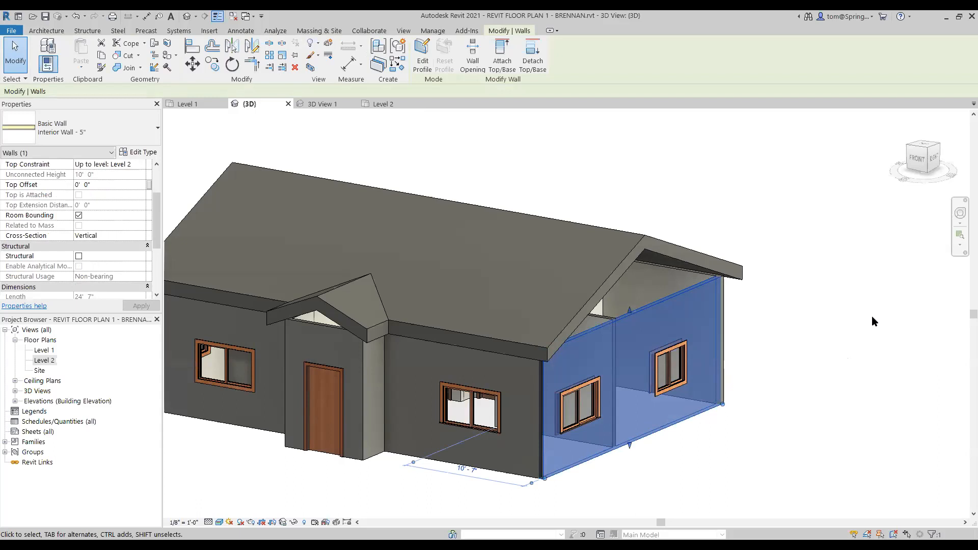
{"action": "left_click", "coordinate": [797, 294]}
{"action": "key", "text": "Tab"}
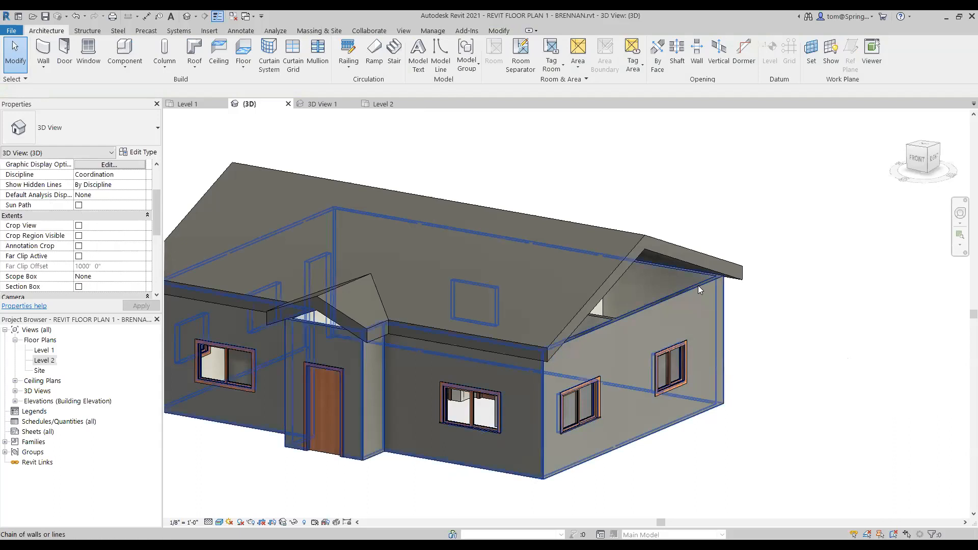
{"action": "left_click", "coordinate": [698, 286]}
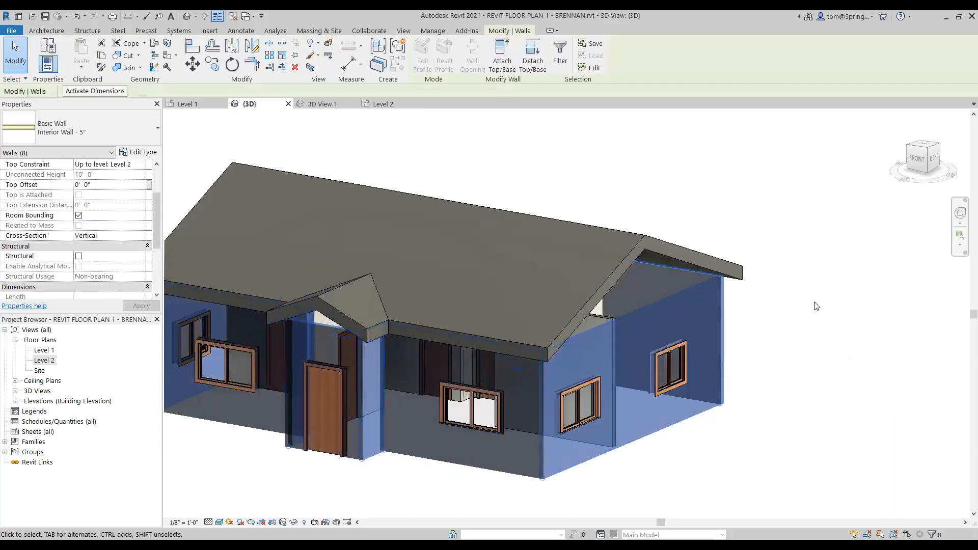
{"action": "left_click", "coordinate": [502, 45]}
{"action": "left_click", "coordinate": [714, 180]}
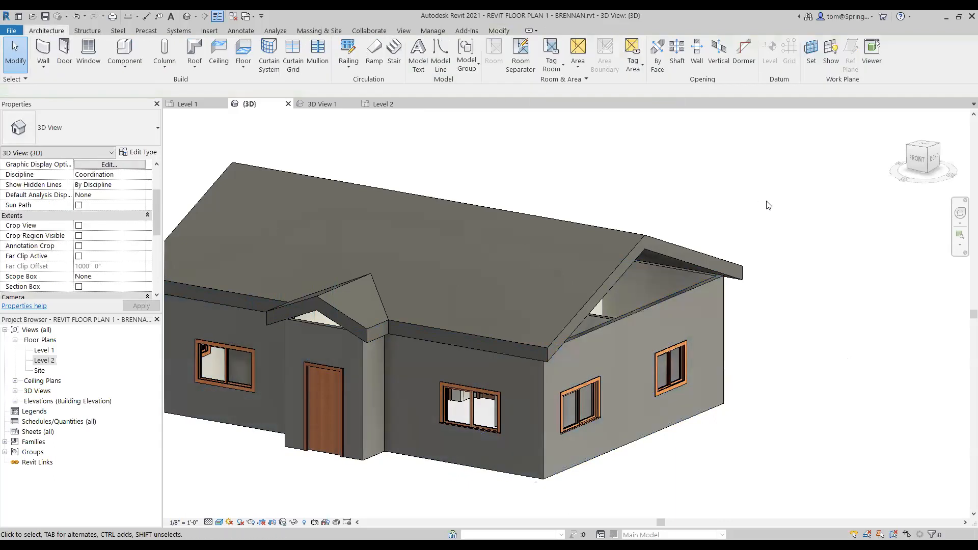
- Try to attach the top of the house's right gable wall to the roof
{"action": "left_click", "coordinate": [710, 283]}
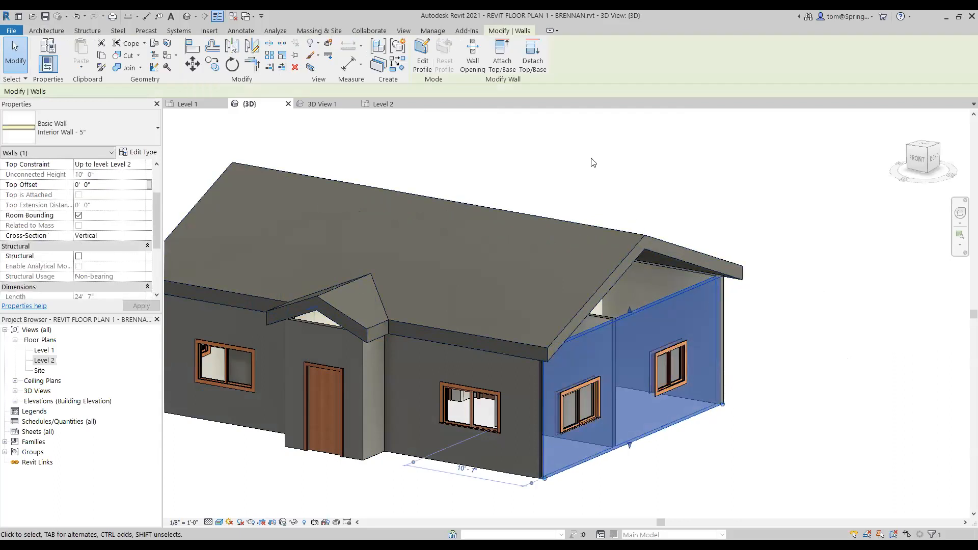
{"action": "left_click", "coordinate": [497, 55]}
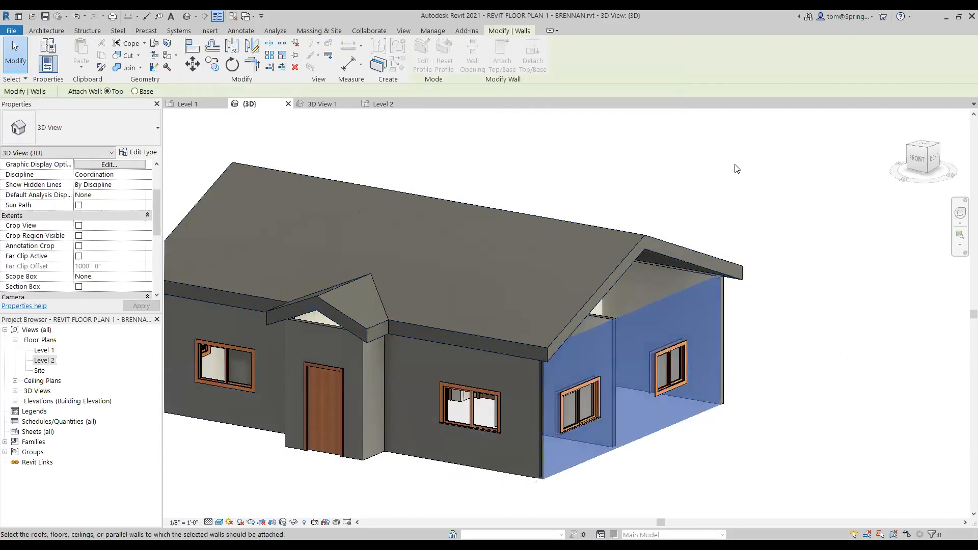
{"action": "left_click", "coordinate": [682, 250]}
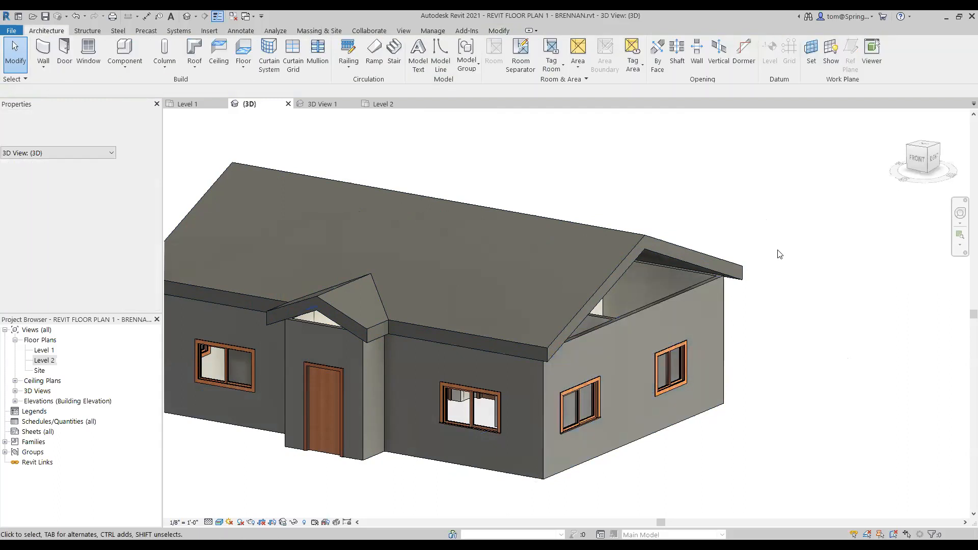
- Attach the top of the house's right gable wall to the roof so it fills the open gable
{"action": "scroll", "coordinate": [680, 291], "scroll_direction": "up", "scroll_amount": 1}
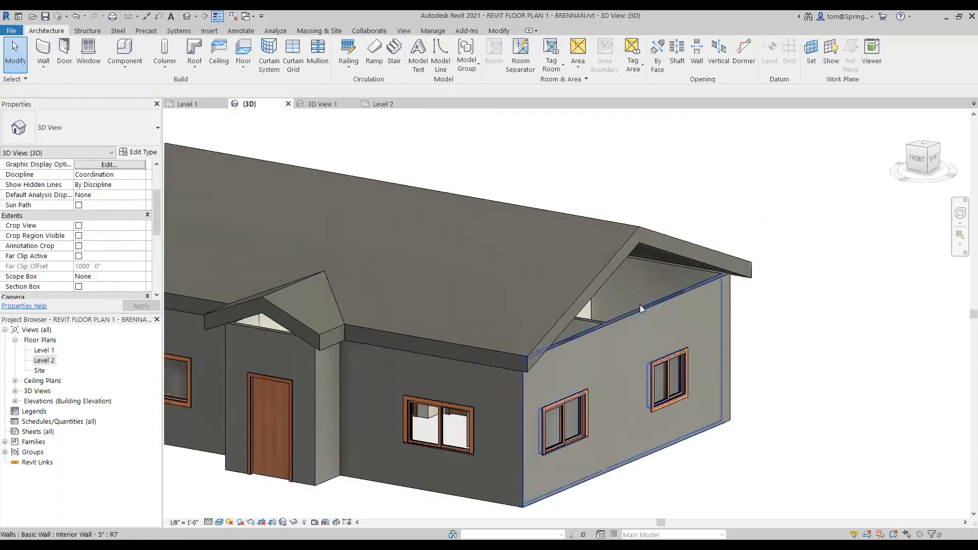
{"action": "left_click", "coordinate": [640, 305]}
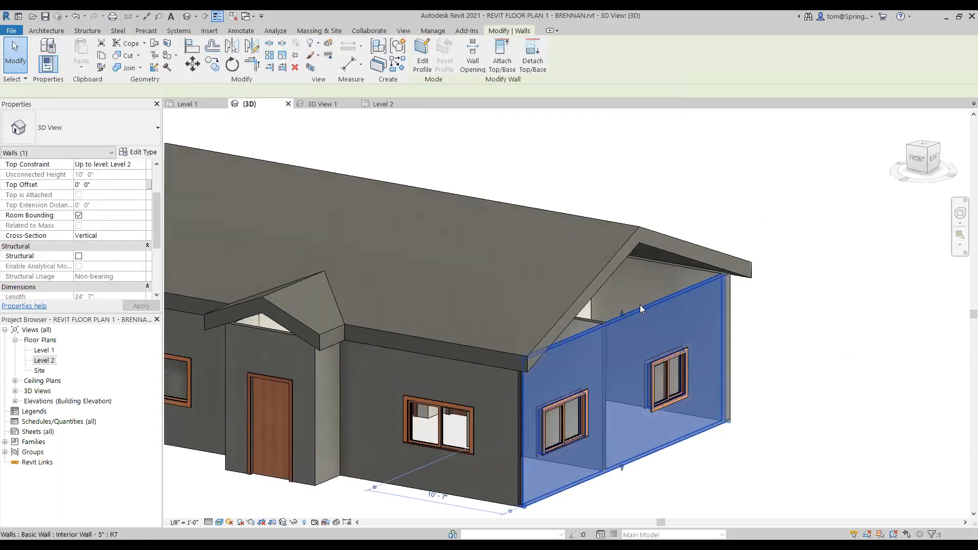
{"action": "left_click", "coordinate": [503, 61]}
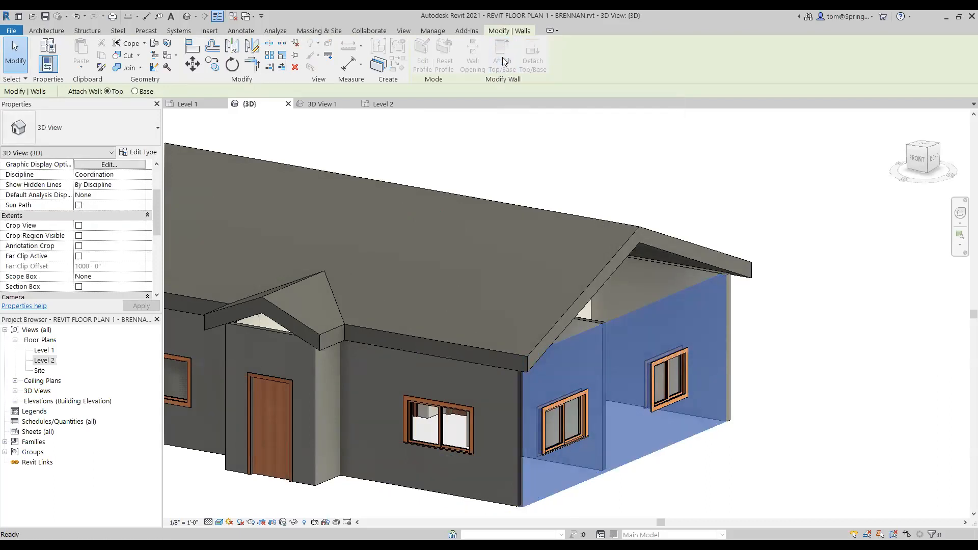
{"action": "left_click", "coordinate": [687, 259]}
{"action": "left_click", "coordinate": [774, 226]}
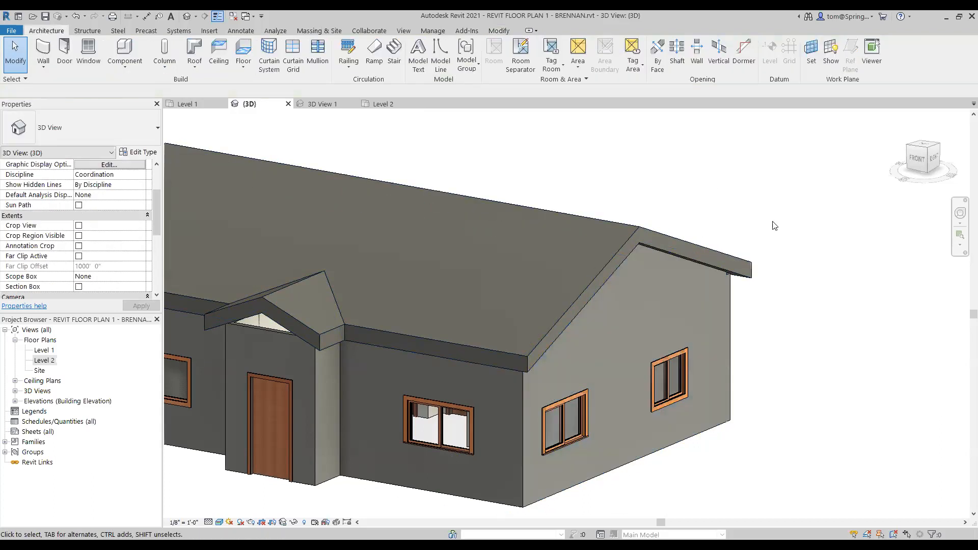
- Attach the top of the entry's front wall above the door to the small gable of the roof
{"action": "scroll", "coordinate": [823, 295], "scroll_direction": "down", "scroll_amount": 1}
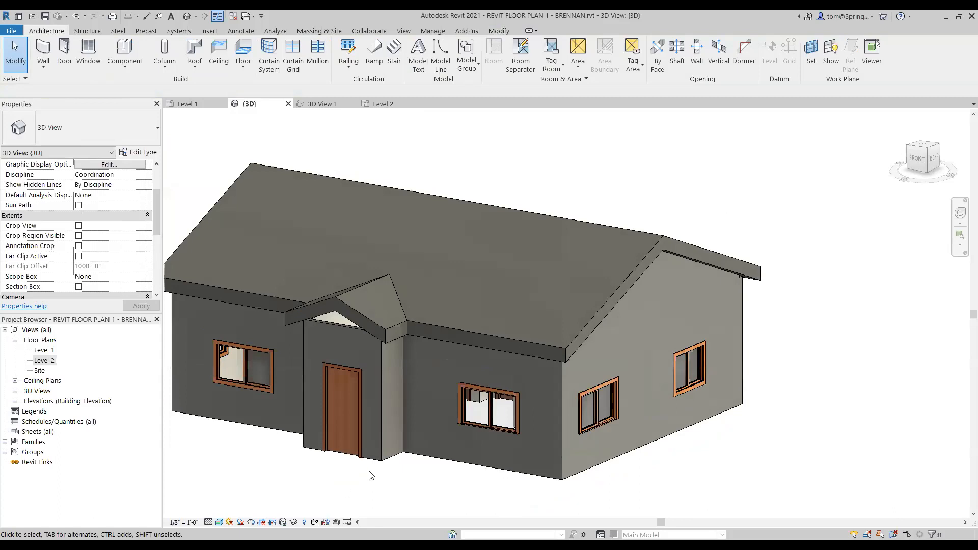
{"action": "middle_click_drag", "start_coordinate": [428, 458], "coordinate": [536, 488], "text": "shift"}
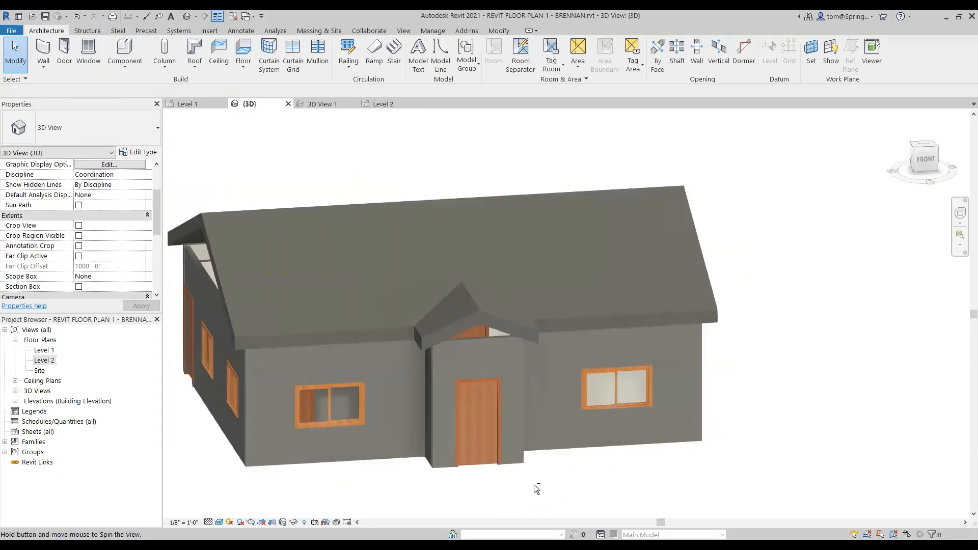
{"action": "scroll", "coordinate": [534, 486], "scroll_direction": "up", "scroll_amount": 2}
{"action": "left_click", "coordinate": [484, 289]}
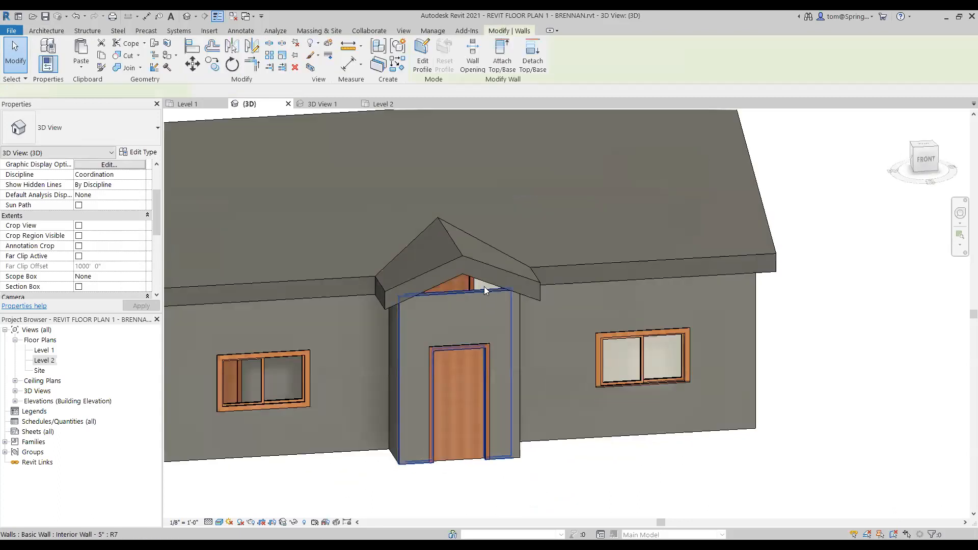
{"action": "left_click", "coordinate": [502, 53]}
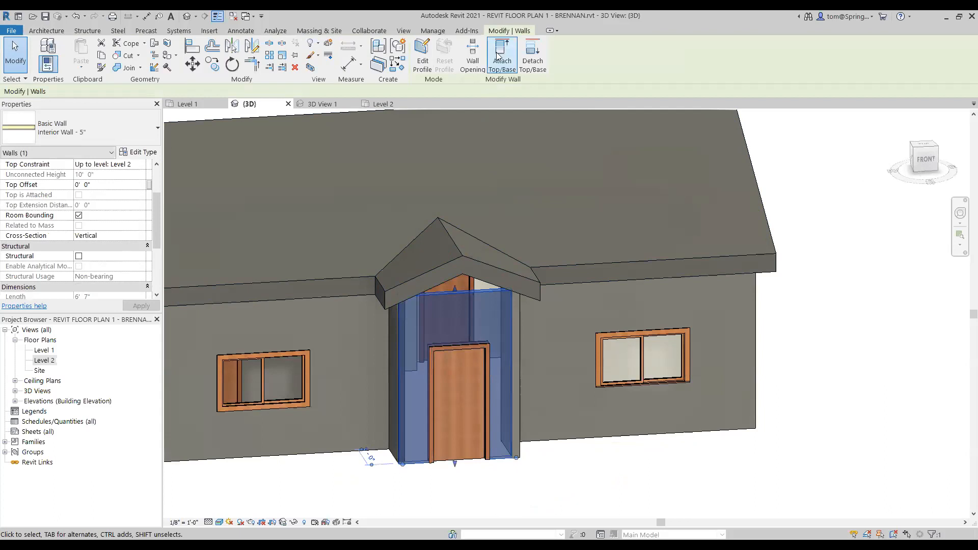
{"action": "left_click", "coordinate": [547, 210]}
{"action": "left_click", "coordinate": [615, 493]}
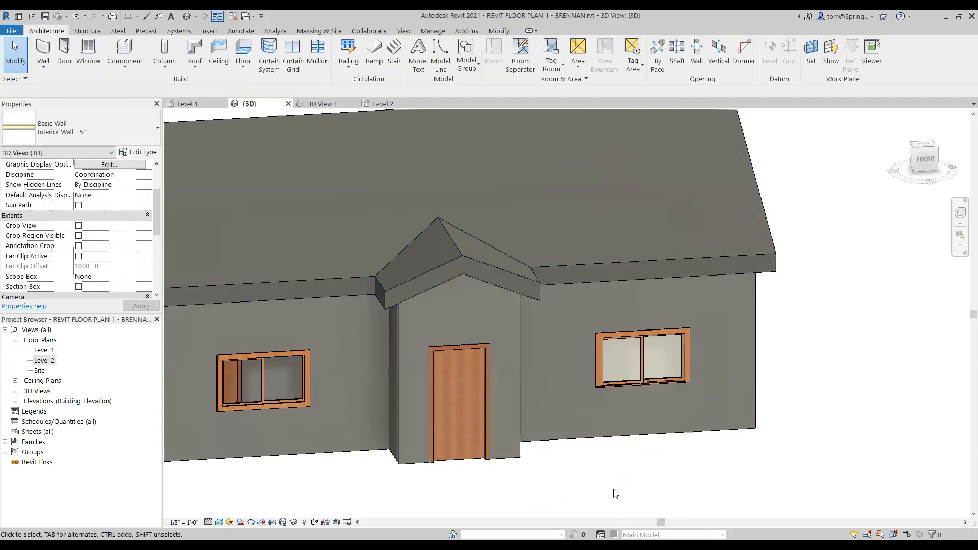
- Attach the top of the house's left gable wall, with the door and two windows, to the roof
{"action": "scroll", "coordinate": [585, 469], "scroll_direction": "down", "scroll_amount": 2}
{"action": "middle_click_drag", "start_coordinate": [554, 463], "coordinate": [723, 459], "text": "shift"}
{"action": "left_click", "coordinate": [575, 274]}
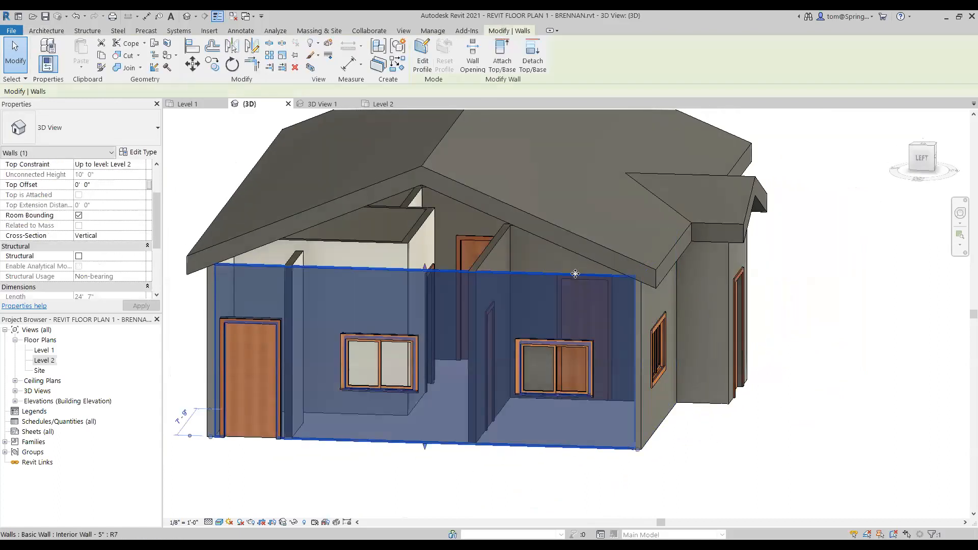
{"action": "left_click", "coordinate": [502, 56]}
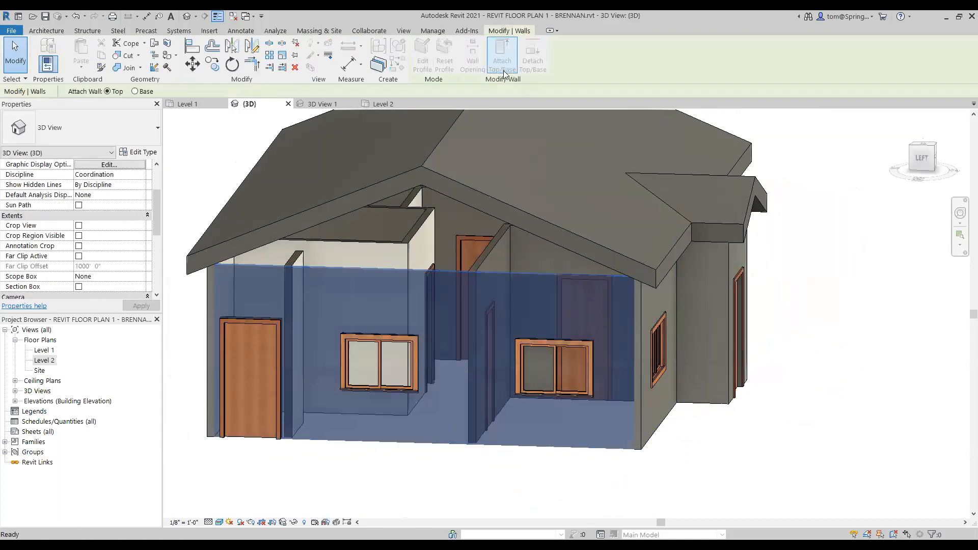
{"action": "left_click", "coordinate": [518, 225]}
{"action": "left_click", "coordinate": [435, 477]}
- Attach the top of the rear exterior wall to the roof to clean up its corner with the left gable wall
{"action": "middle_click_drag", "start_coordinate": [435, 477], "coordinate": [375, 360], "text": "shift"}
{"action": "scroll", "coordinate": [265, 241], "scroll_direction": "up", "scroll_amount": 4}
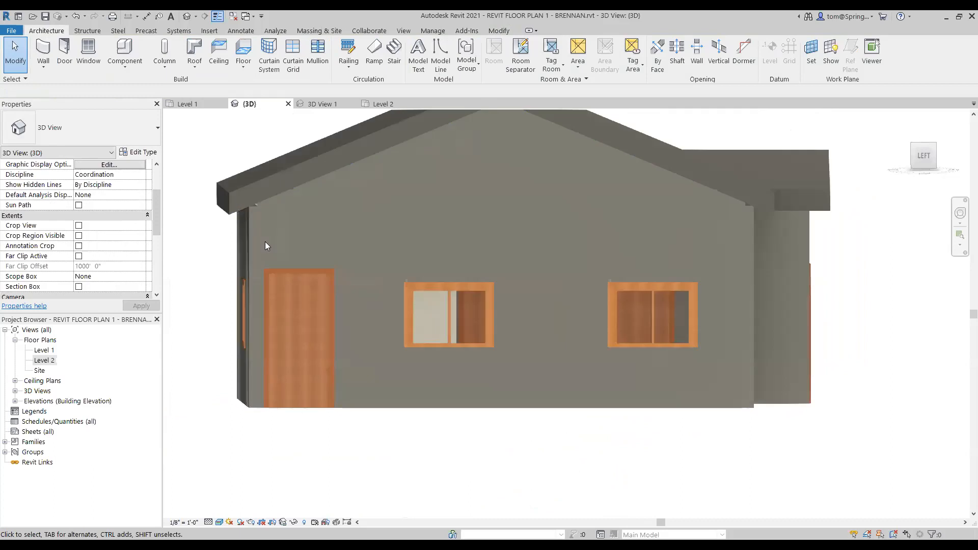
{"action": "scroll", "coordinate": [248, 219], "scroll_direction": "up", "scroll_amount": 2}
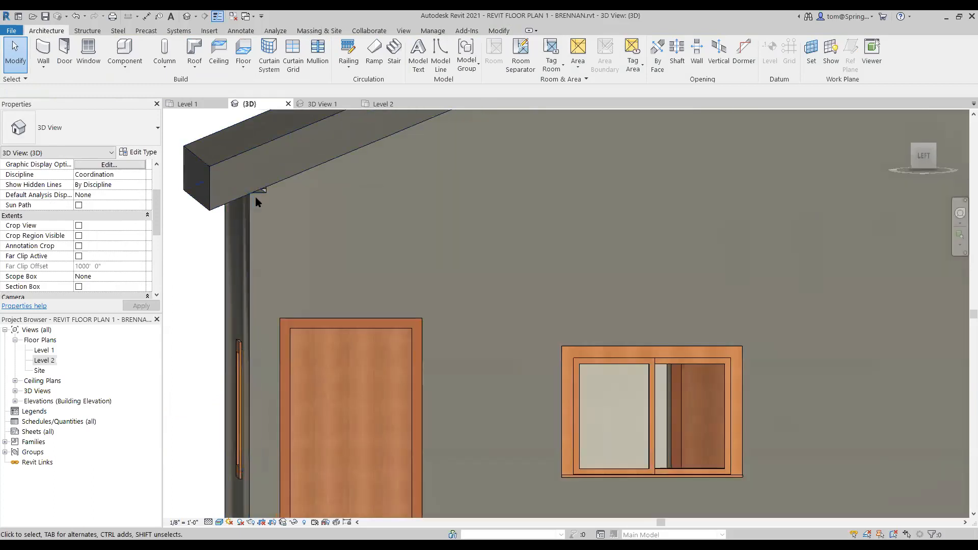
{"action": "left_click", "coordinate": [255, 195]}
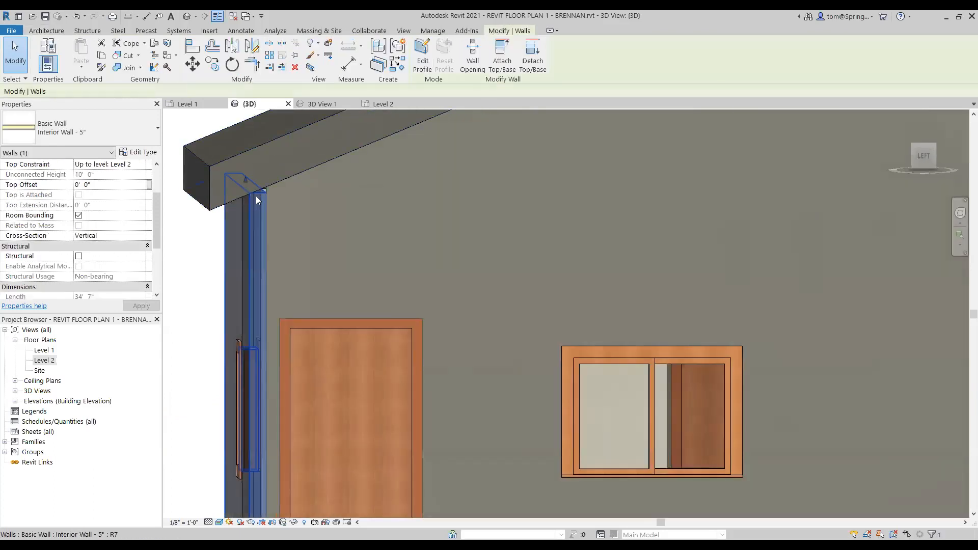
{"action": "left_click", "coordinate": [502, 54]}
{"action": "left_click", "coordinate": [262, 150]}
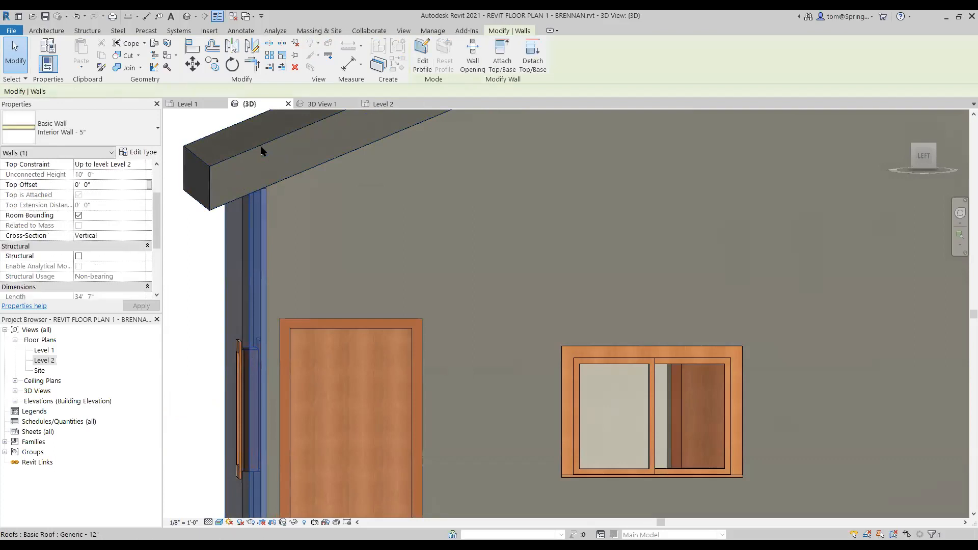
{"action": "key", "text": "Escape"}
{"action": "scroll", "coordinate": [396, 224], "scroll_direction": "down", "scroll_amount": 5}
{"action": "mouse_move", "coordinate": [489, 280]}
{"action": "middle_mouse_down", "text": "shift"}
{"action": "mouse_move", "coordinate": [469, 307]}
{"action": "mouse_move", "coordinate": [499, 286]}
{"action": "middle_mouse_up", "text": "shift"}
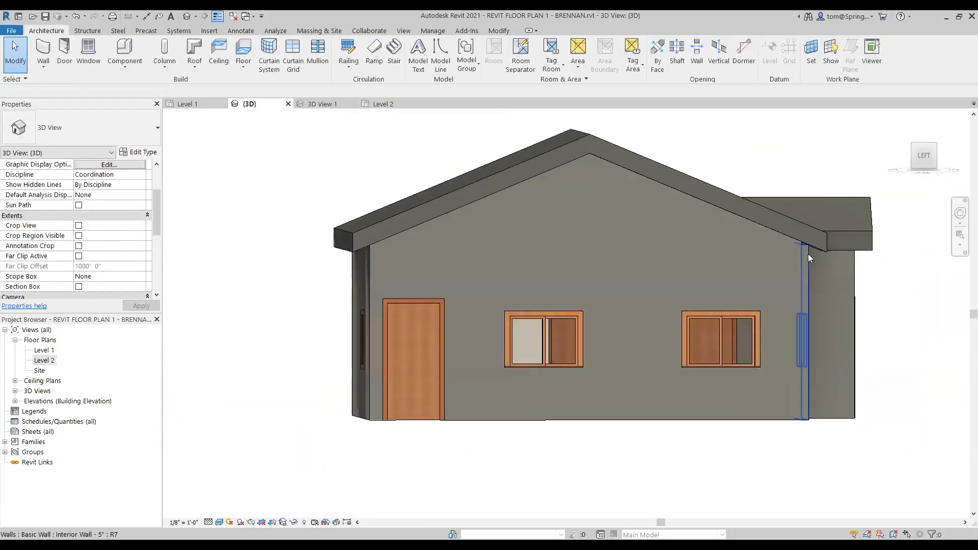
{"action": "left_click", "coordinate": [805, 256]}
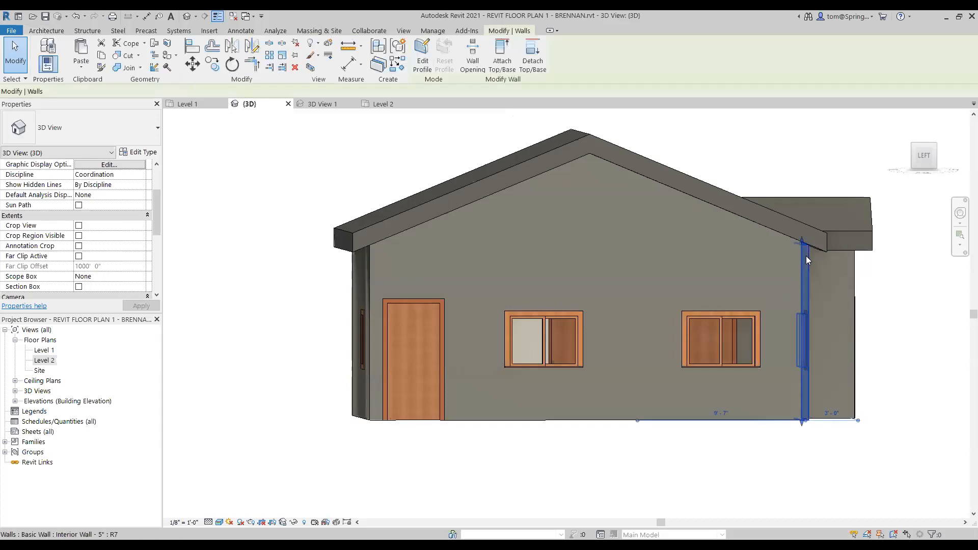
{"action": "left_click", "coordinate": [502, 56]}
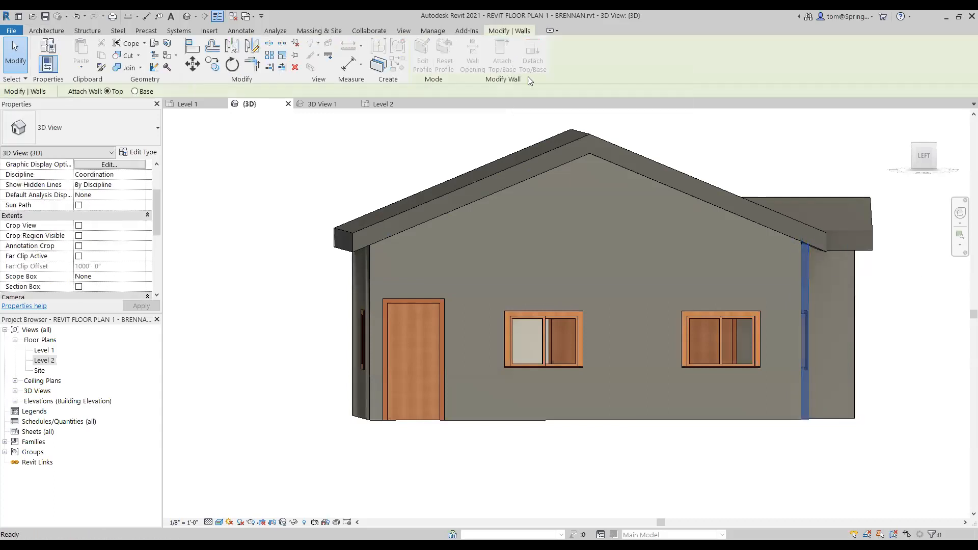
{"action": "key", "text": "Escape"}
{"action": "key", "text": "Escape"}
- Attach the top of the front exterior wall between the left gable wall and the entry to the roof
{"action": "scroll", "coordinate": [814, 253], "scroll_direction": "up", "scroll_amount": 3}
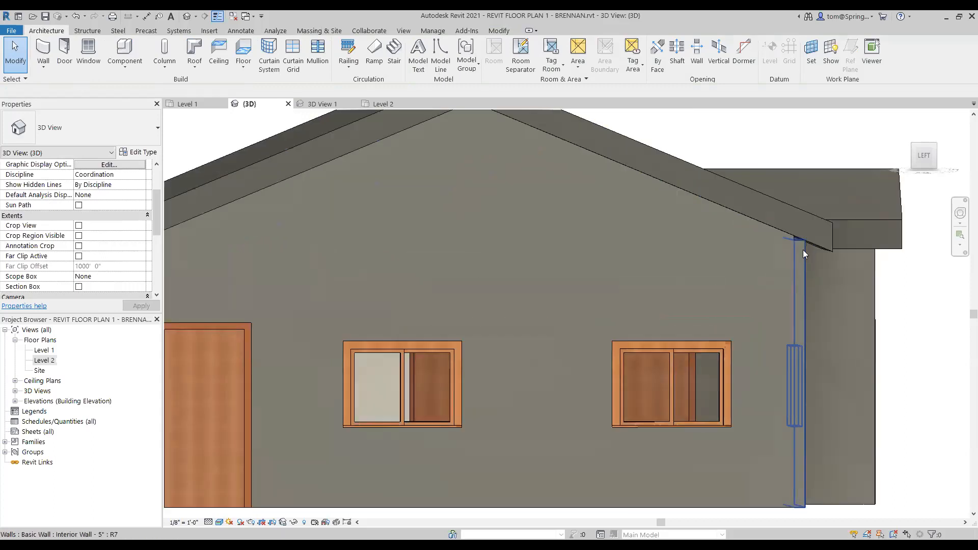
{"action": "left_click", "coordinate": [801, 245]}
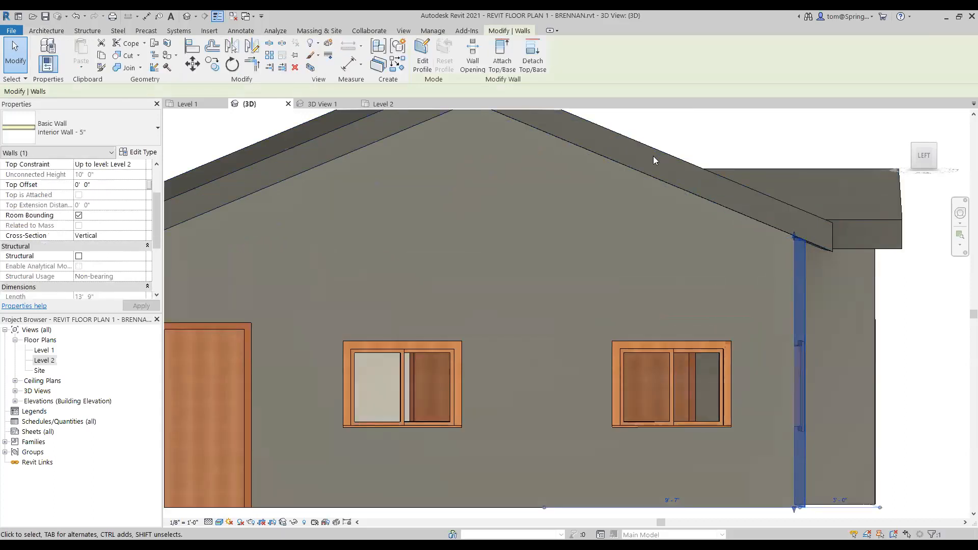
{"action": "left_click", "coordinate": [502, 56]}
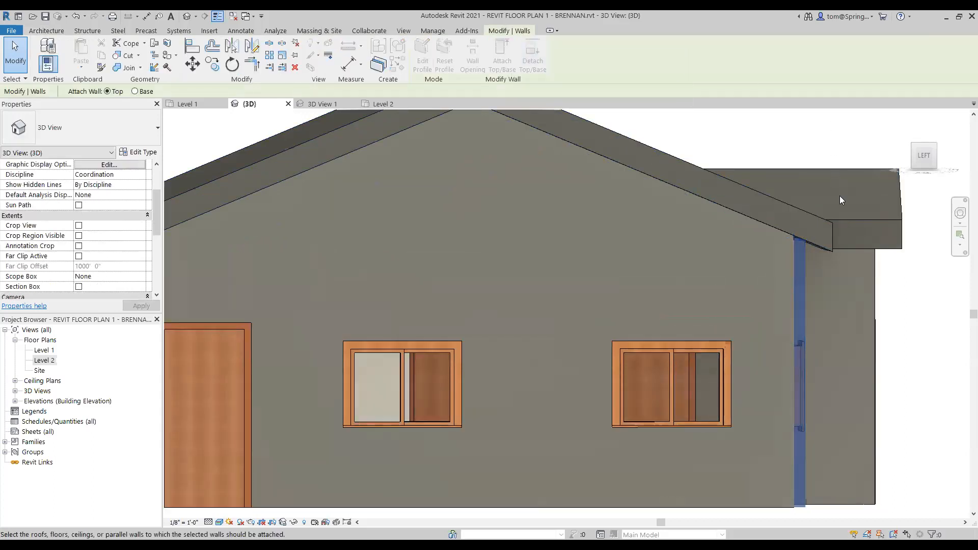
{"action": "left_click", "coordinate": [824, 221]}
{"action": "key", "text": "Escape"}
- Try to attach the entry's right side wall to the roof
{"action": "middle_click_drag", "start_coordinate": [915, 338], "coordinate": [685, 243], "text": "shift"}
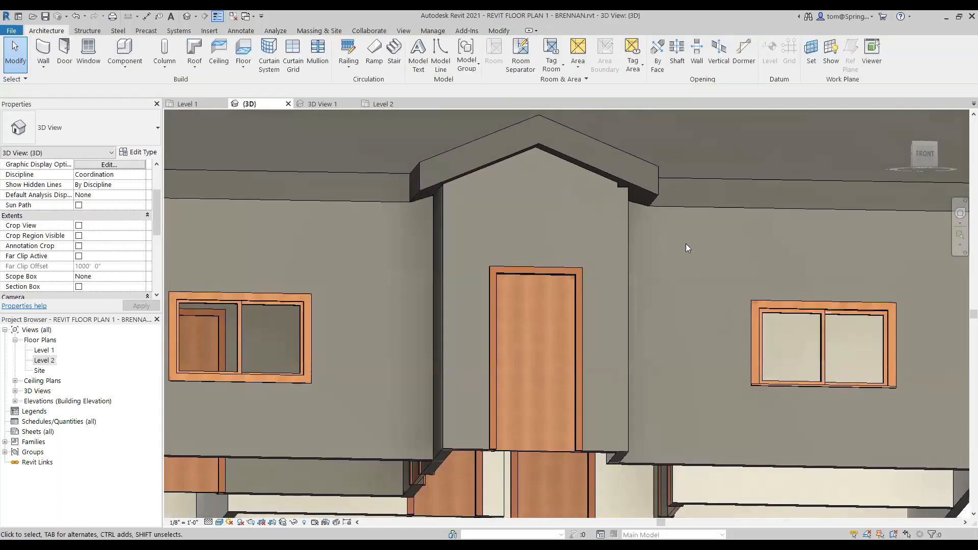
{"action": "left_click", "coordinate": [625, 202]}
{"action": "key", "text": "Escape"}
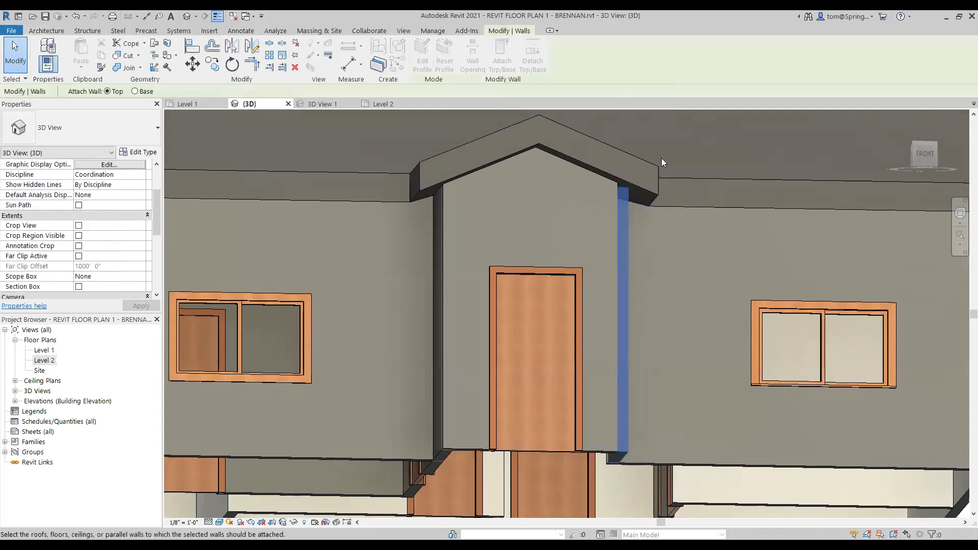
{"action": "left_click", "coordinate": [611, 185]}
{"action": "key", "text": "Escape"}
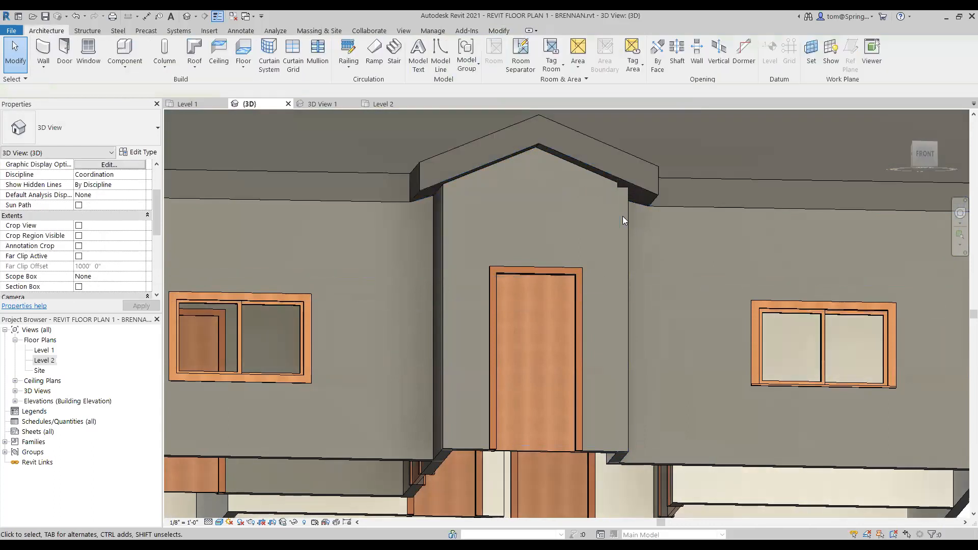
- Attach the top of the entry's short right side wall to the roof to close the corner gap under the eave
{"action": "left_click", "coordinate": [619, 191]}
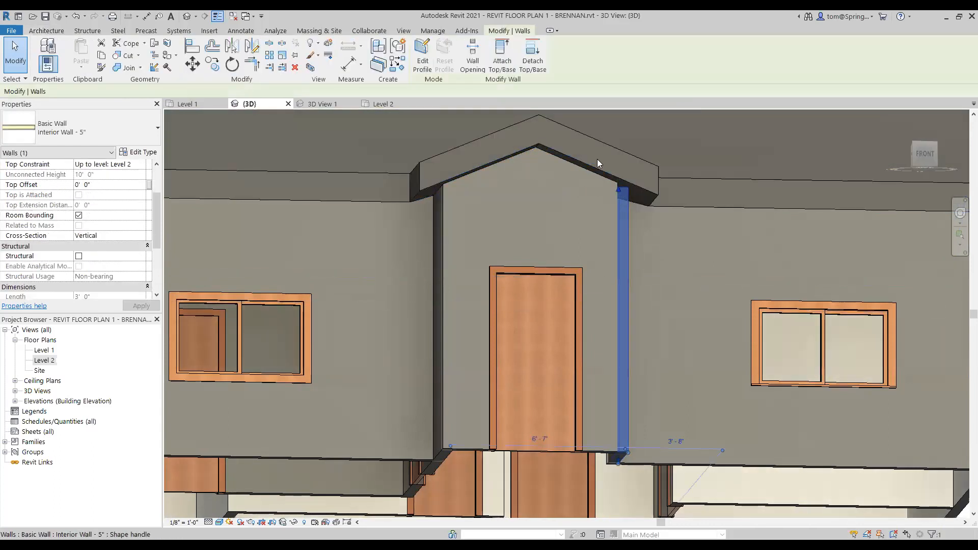
{"action": "left_click", "coordinate": [501, 51]}
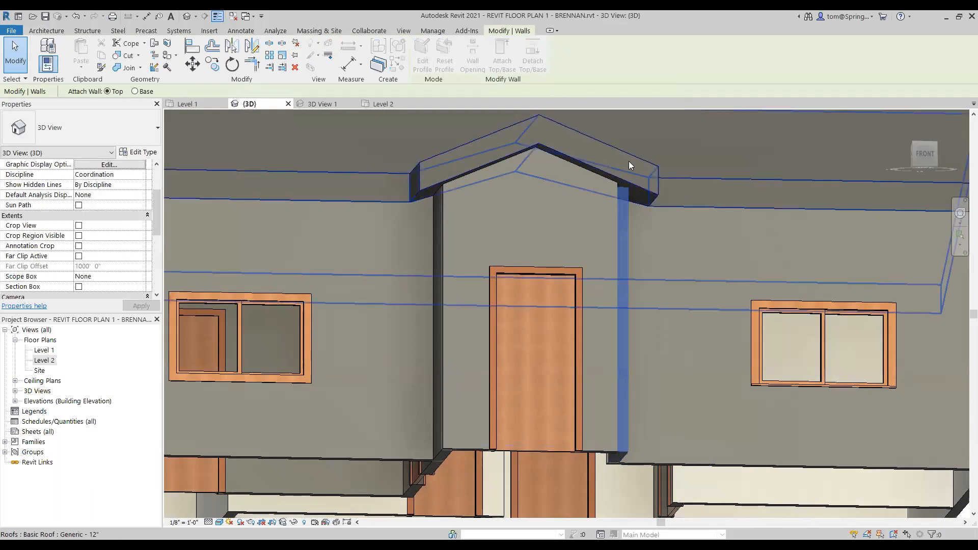
{"action": "left_click", "coordinate": [640, 183]}
{"action": "left_click", "coordinate": [675, 208]}
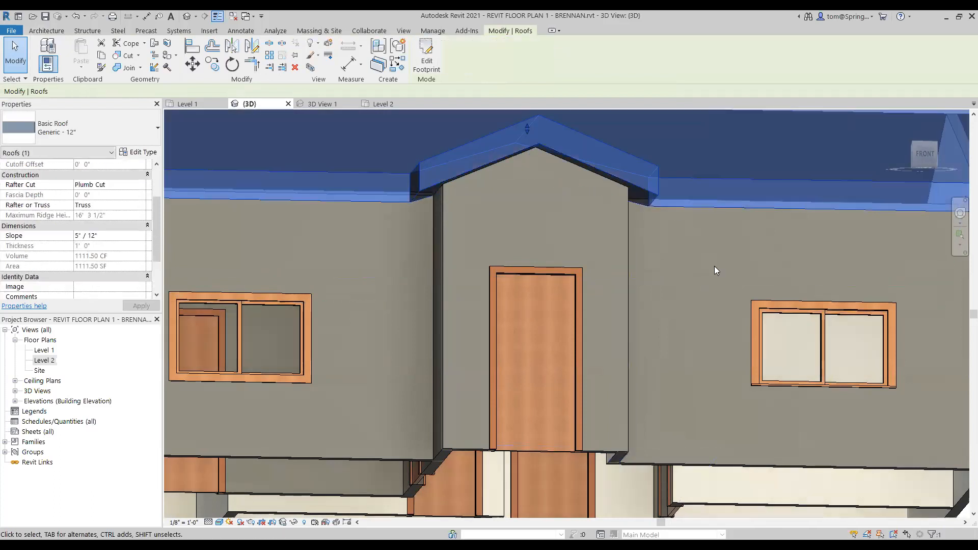
- Inspect the joints between the exterior walls and the roof from several sides of the house in 3D
{"action": "scroll", "coordinate": [714, 266], "scroll_direction": "down", "scroll_amount": 3}
{"action": "left_click", "coordinate": [962, 382]}
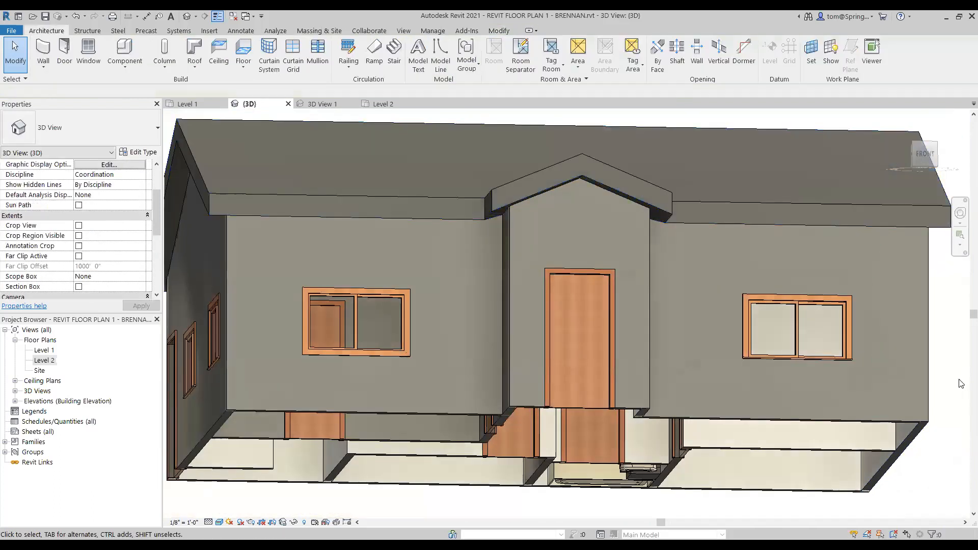
{"action": "middle_click_drag", "start_coordinate": [957, 385], "coordinate": [876, 495], "text": "shift"}
{"action": "scroll", "coordinate": [846, 473], "scroll_direction": "down", "scroll_amount": 5}
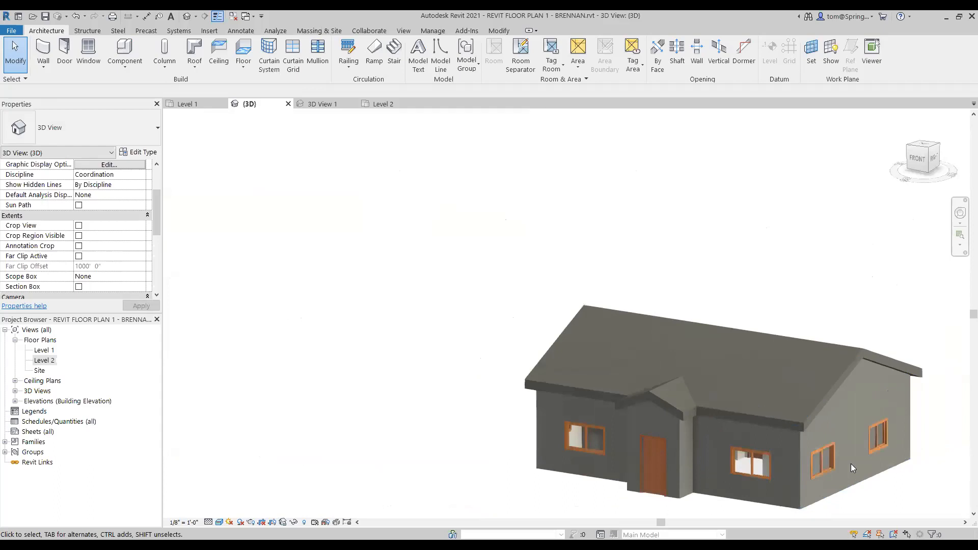
{"action": "middle_click_drag", "start_coordinate": [850, 461], "coordinate": [818, 411], "text": "shift"}
{"action": "scroll", "coordinate": [813, 404], "scroll_direction": "up", "scroll_amount": 1}
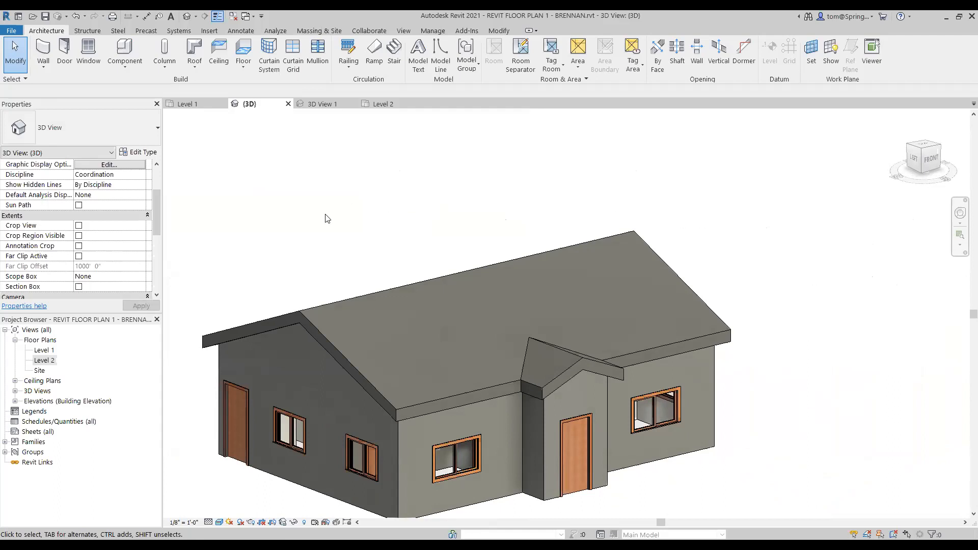
{"action": "middle_click_drag", "start_coordinate": [303, 233], "coordinate": [360, 207]}
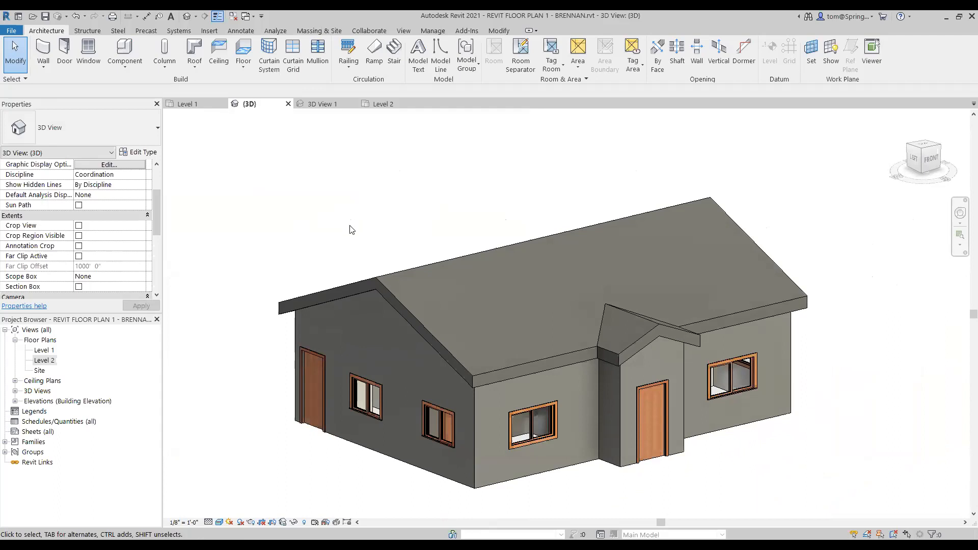
- Change the roof's type to Wood Rafter 8" - Asphalt Shingle - Insulated
{"action": "left_click", "coordinate": [348, 282]}
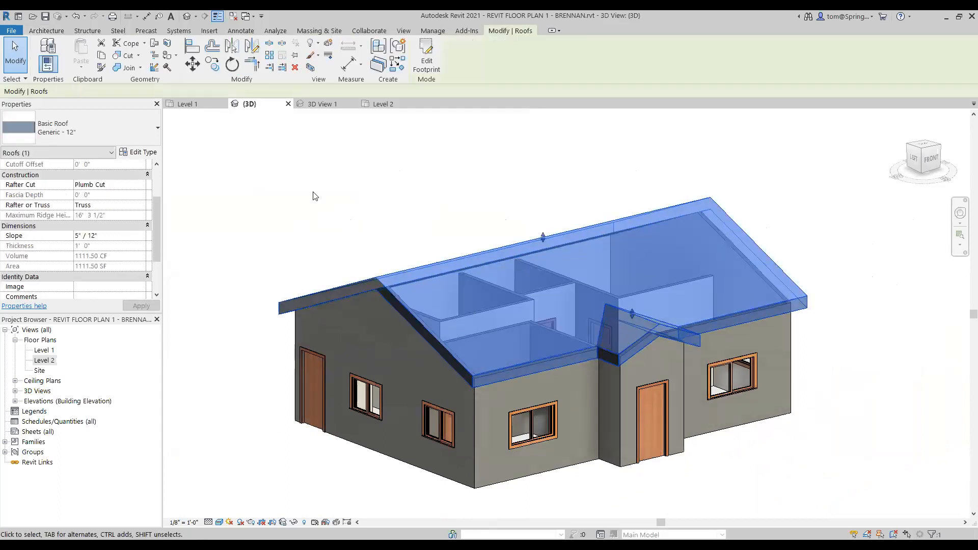
{"action": "left_click", "coordinate": [154, 131]}
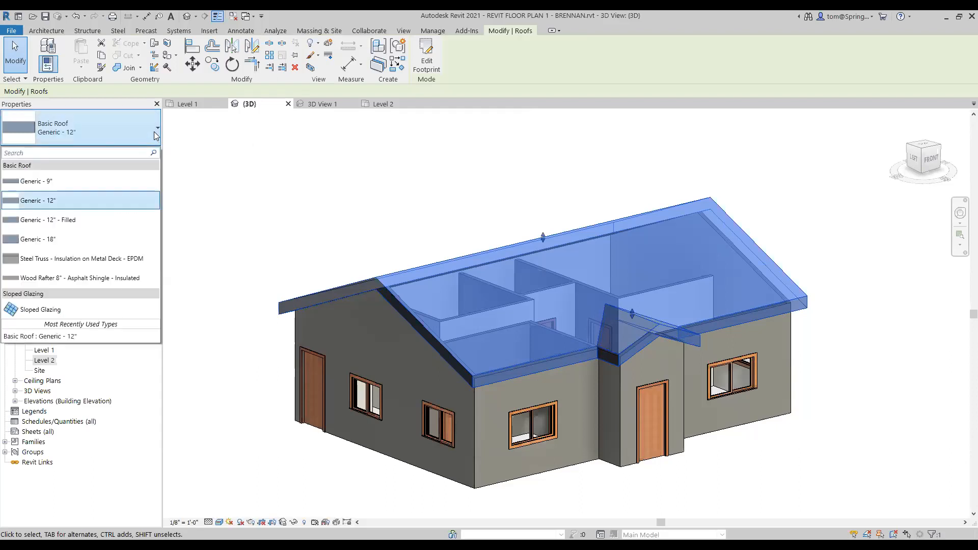
{"action": "left_click", "coordinate": [125, 278]}
{"action": "left_click", "coordinate": [212, 271]}
{"action": "scroll", "coordinate": [426, 317], "scroll_direction": "up", "scroll_amount": 3}
{"action": "scroll", "coordinate": [430, 317], "scroll_direction": "down", "scroll_amount": 5}
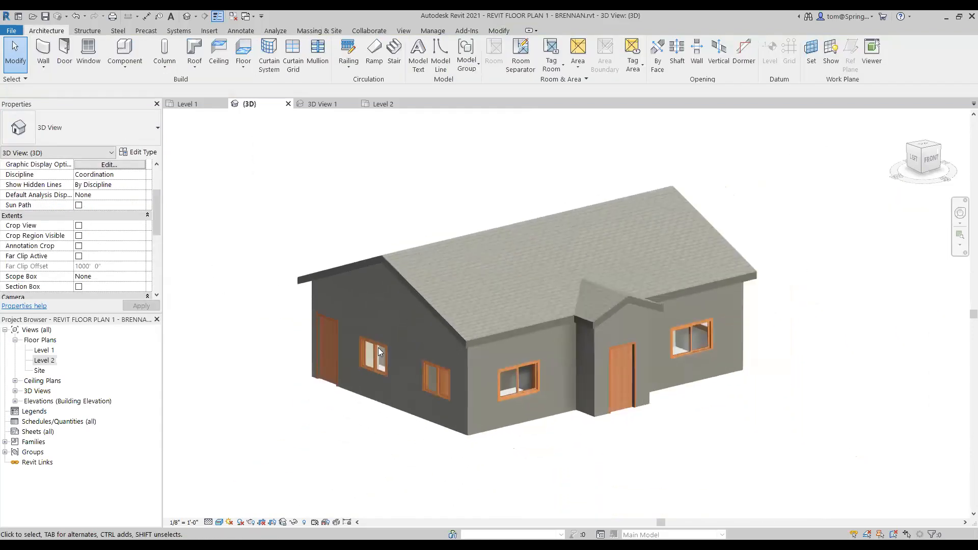
- Try the Consistent Colors and Shaded visual styles on the 3D view and return it to Realistic
{"action": "left_click", "coordinate": [220, 522]}
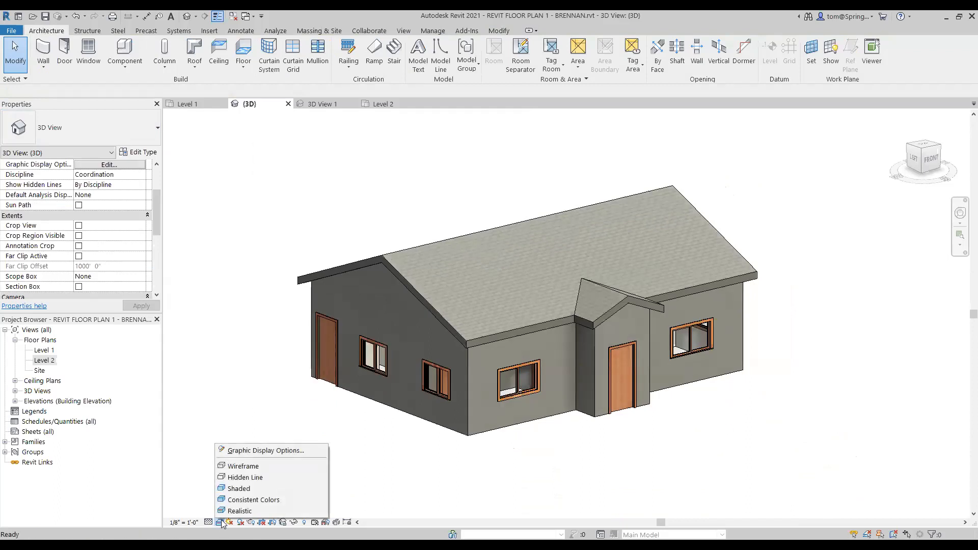
{"action": "left_click", "coordinate": [239, 511]}
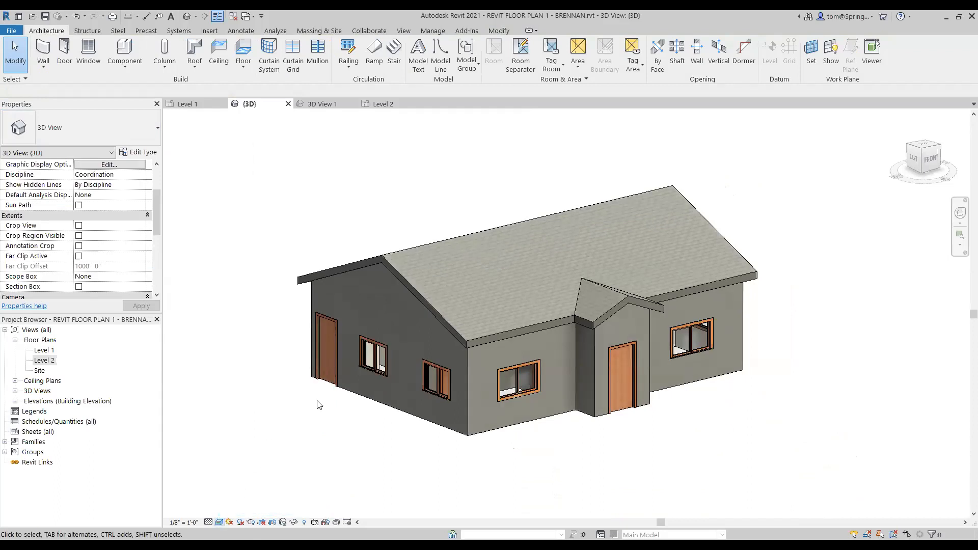
{"action": "left_click", "coordinate": [219, 522]}
{"action": "left_click", "coordinate": [240, 499]}
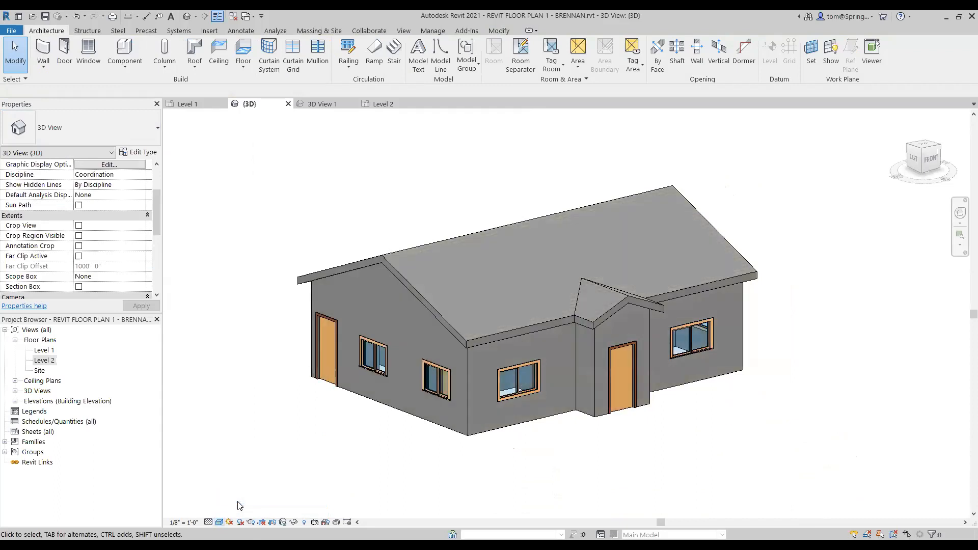
{"action": "left_click", "coordinate": [220, 522]}
{"action": "left_click", "coordinate": [239, 489]}
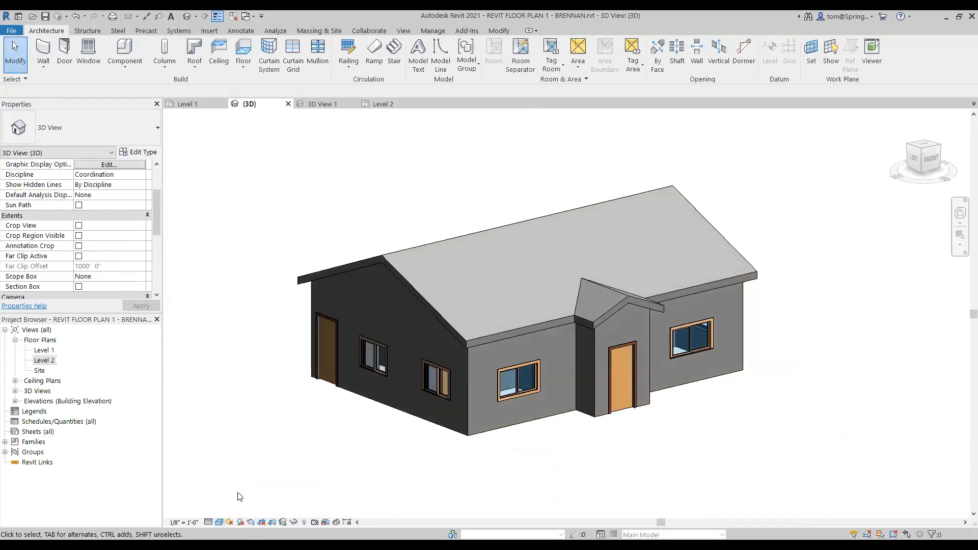
{"action": "left_click", "coordinate": [219, 522]}
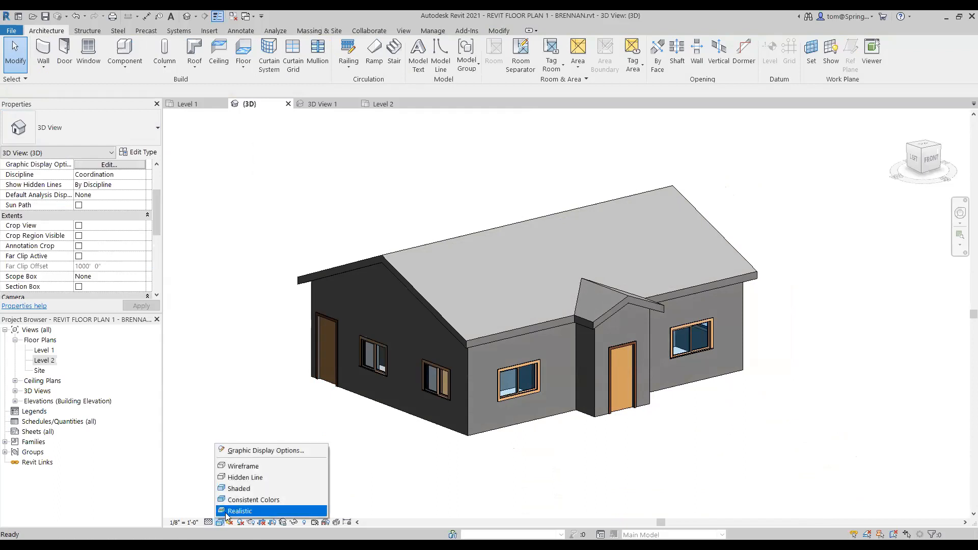
{"action": "left_click", "coordinate": [239, 511]}
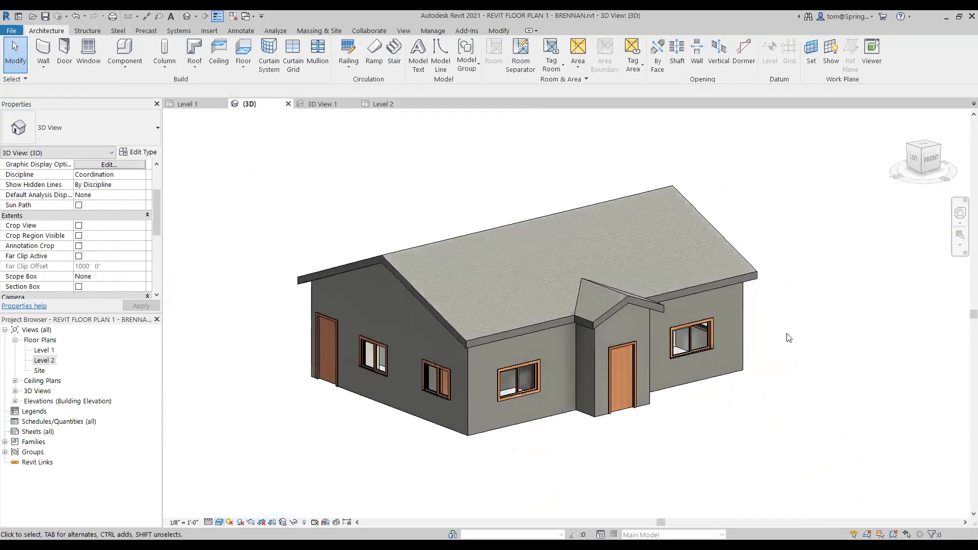
- Save the project, and hide the imported Floor Plan 1.dwg element in the Level 1 floor plan
{"action": "middle_click_drag", "start_coordinate": [787, 338], "coordinate": [806, 355], "text": "shift"}
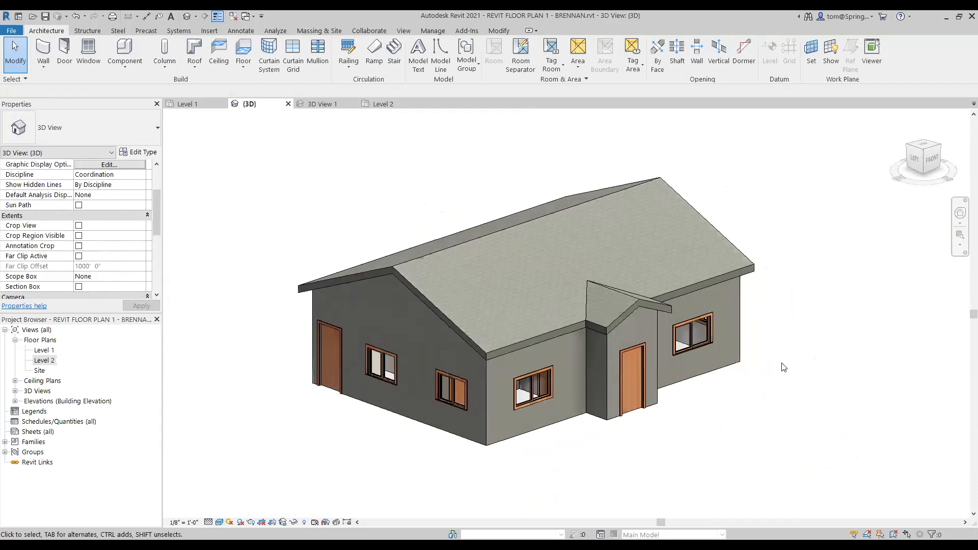
{"action": "left_click", "coordinate": [44, 17]}
{"action": "left_click", "coordinate": [179, 105]}
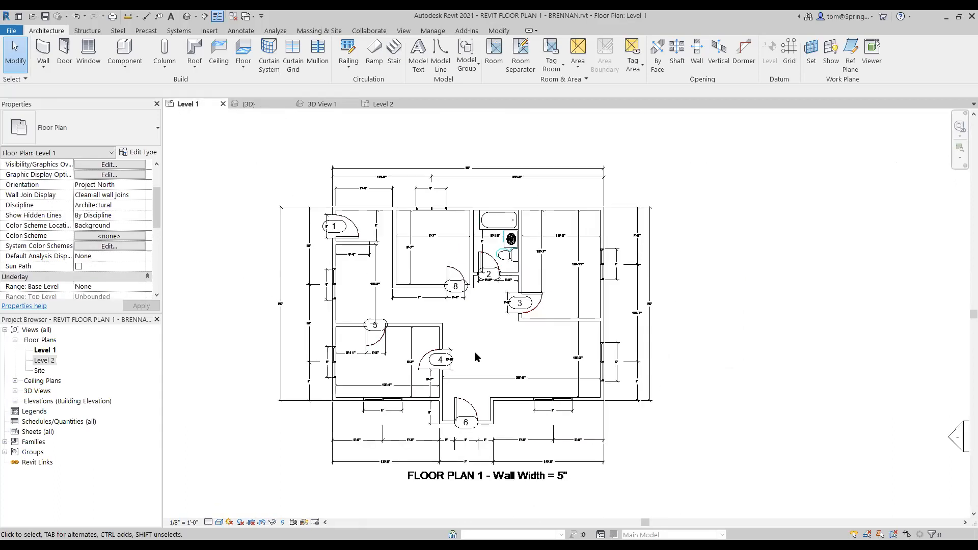
{"action": "scroll", "coordinate": [475, 353], "scroll_direction": "down", "scroll_amount": 1}
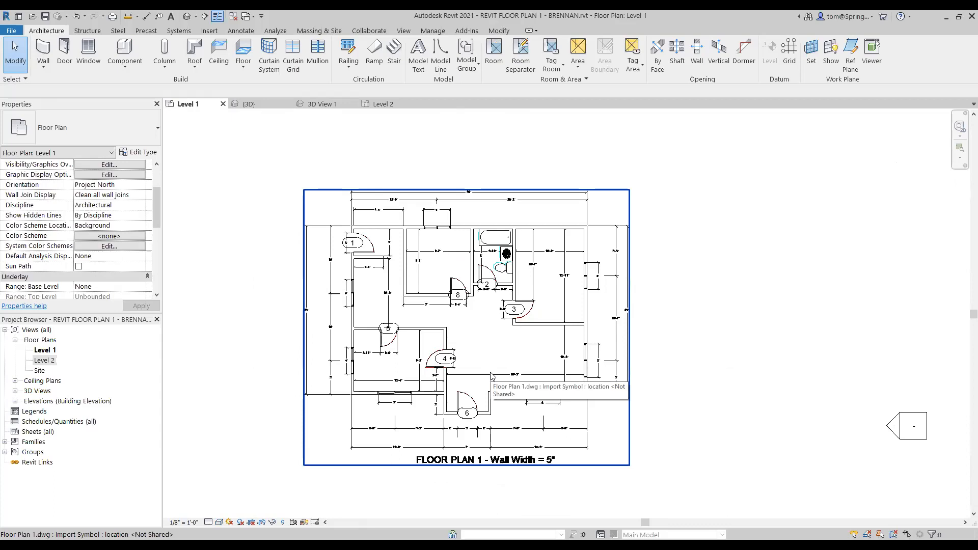
{"action": "left_click", "coordinate": [491, 376]}
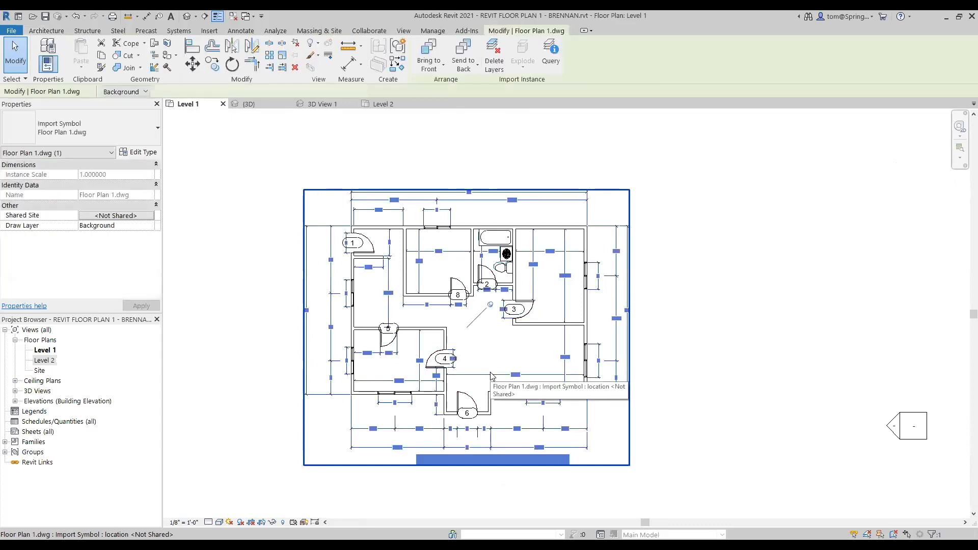
{"action": "right_click", "coordinate": [488, 372]}
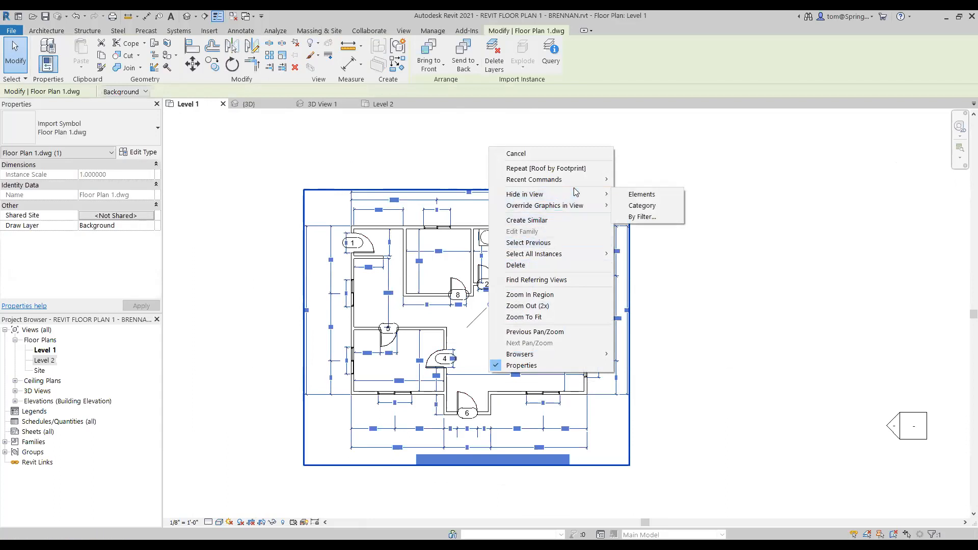
{"action": "mouse_move", "coordinate": [603, 198]}
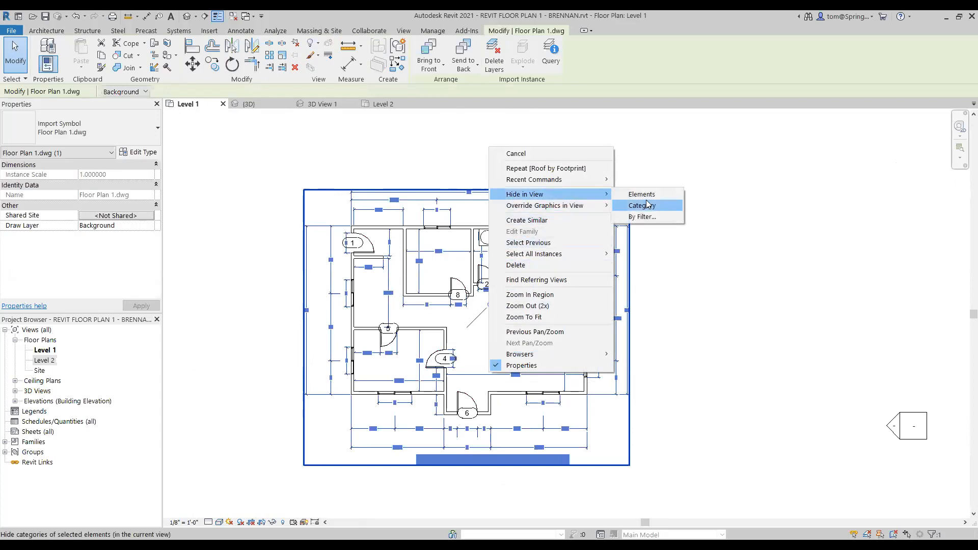
{"action": "left_click", "coordinate": [646, 199]}
{"action": "scroll", "coordinate": [468, 361], "scroll_direction": "up", "scroll_amount": 3}
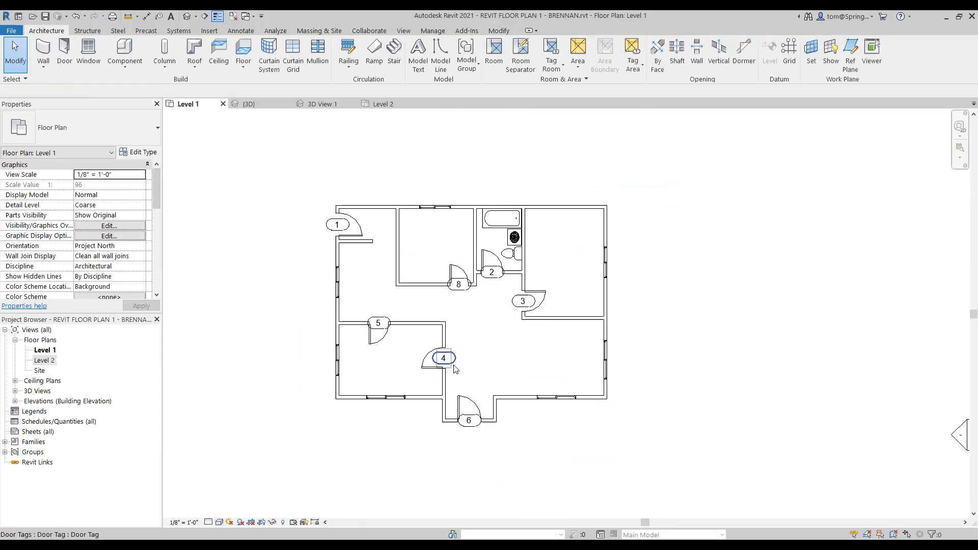
{"action": "middle_click_drag", "start_coordinate": [468, 361], "coordinate": [489, 389]}
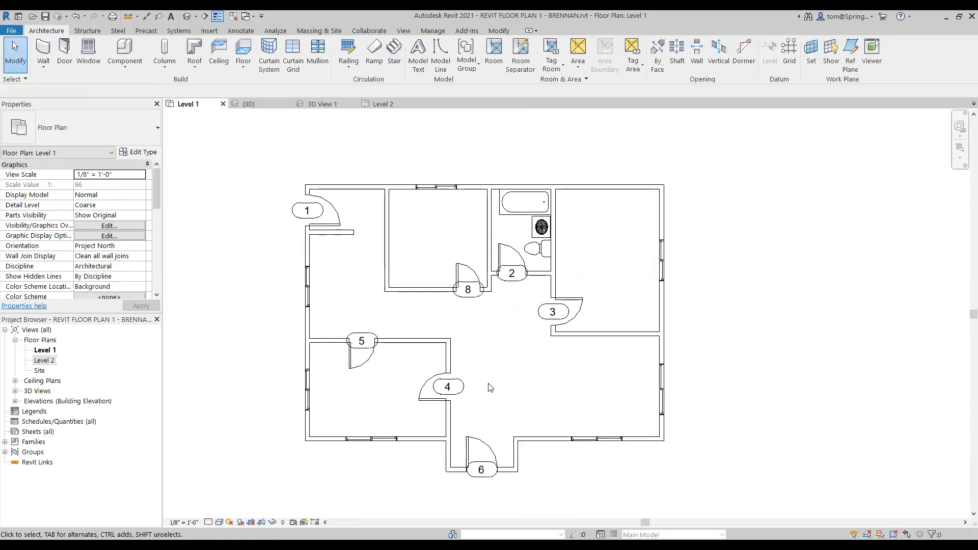
- Return to the 3D view and save the project
{"action": "left_click", "coordinate": [250, 104]}
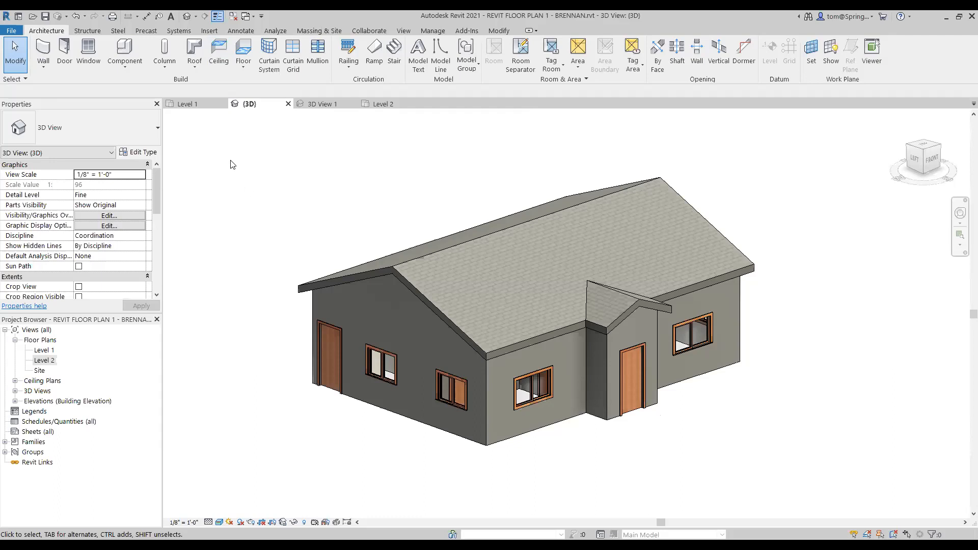
{"action": "left_click", "coordinate": [45, 17]}
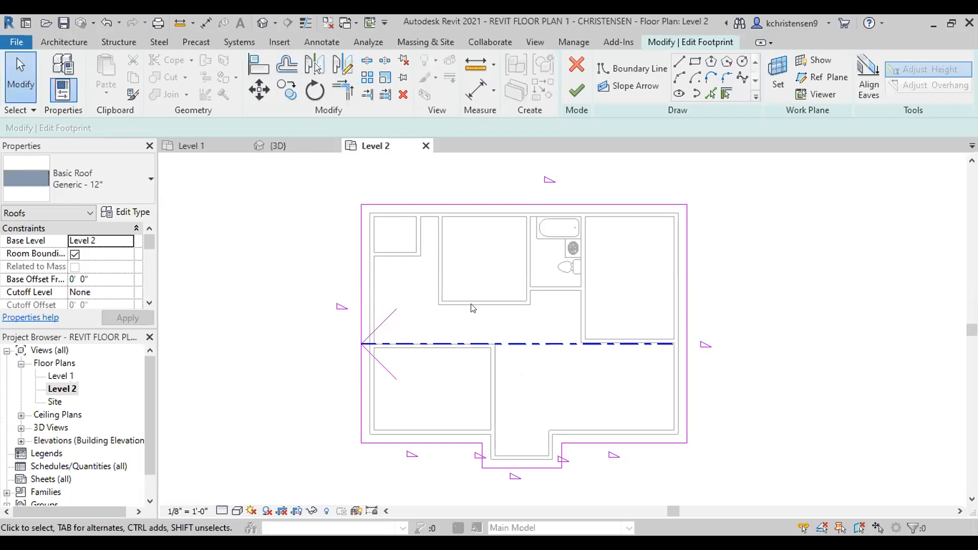
- Remove the slope from the roof footprint's left and right boundary lines and delete the slope arrow across the middle
{"action": "left_click", "coordinate": [686, 352]}
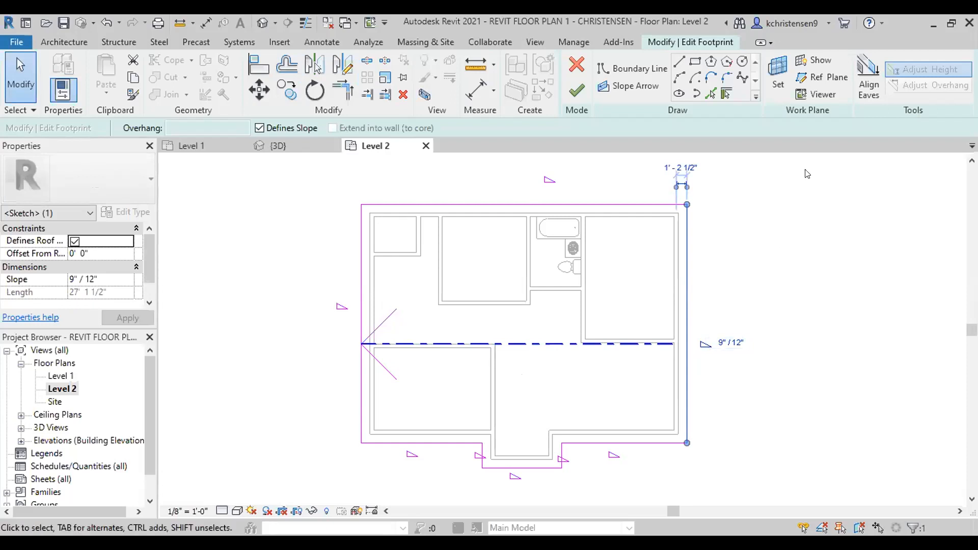
{"action": "left_click", "coordinate": [284, 132]}
{"action": "left_click", "coordinate": [362, 329]}
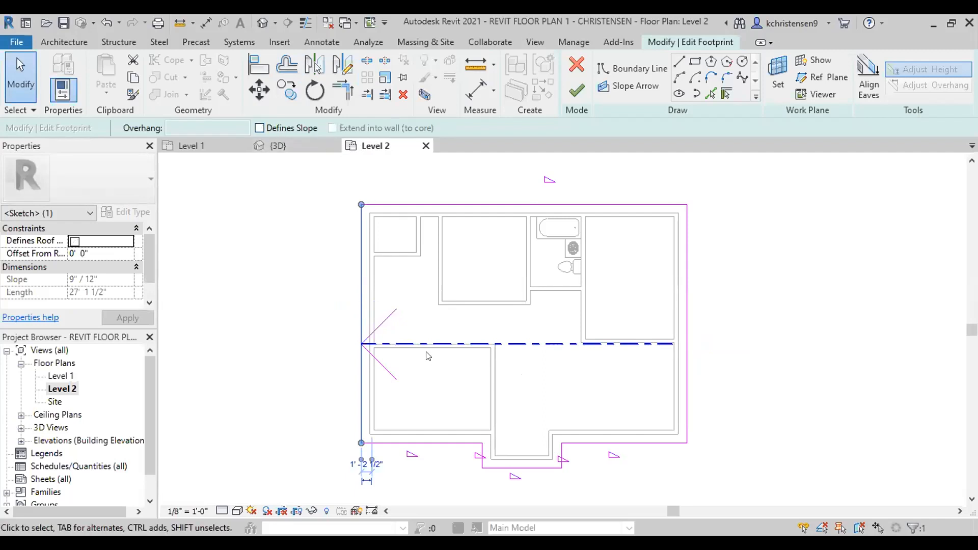
{"action": "left_click", "coordinate": [440, 342]}
{"action": "key", "text": "Delete"}
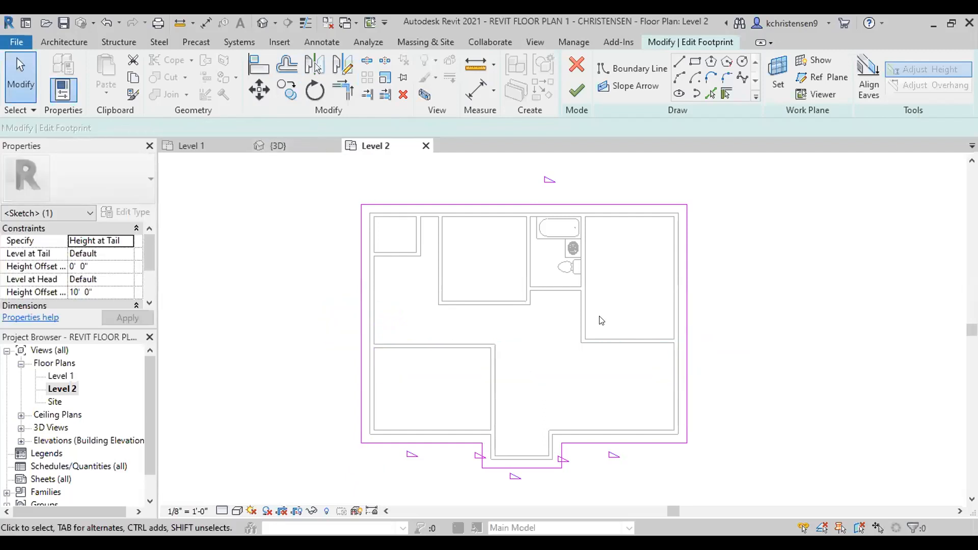
- Remove the slope from the boundary line in front of the entry and finish the roof footprint
{"action": "left_click", "coordinate": [512, 471]}
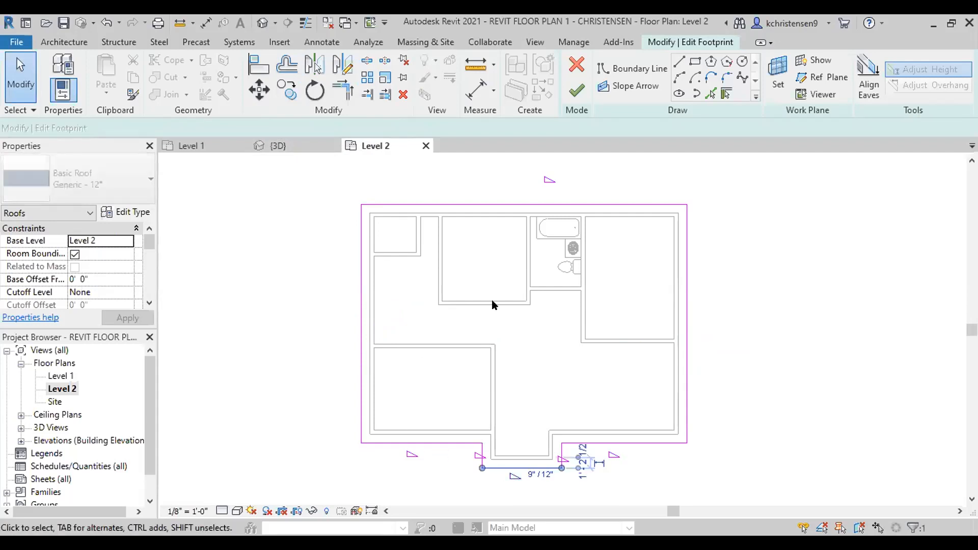
{"action": "left_click", "coordinate": [301, 130]}
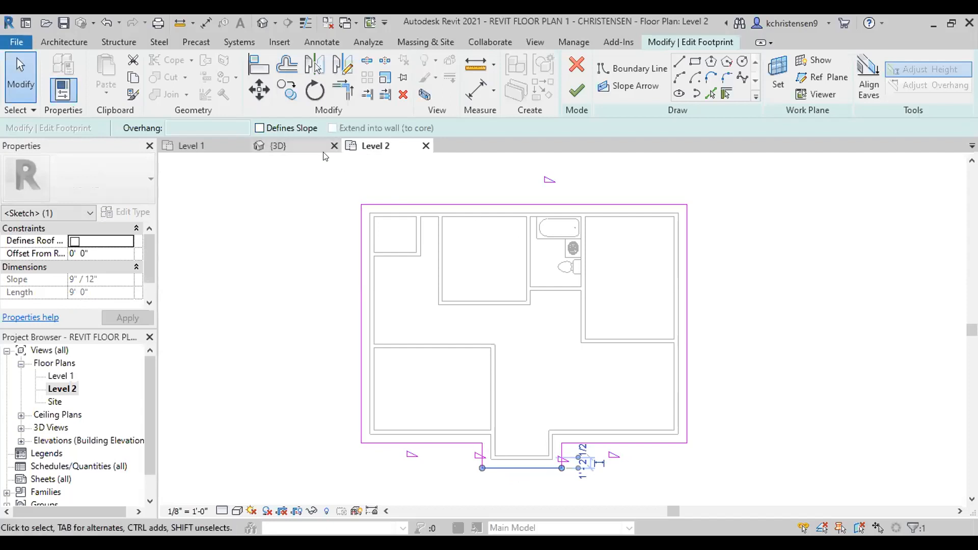
{"action": "left_click", "coordinate": [576, 91]}
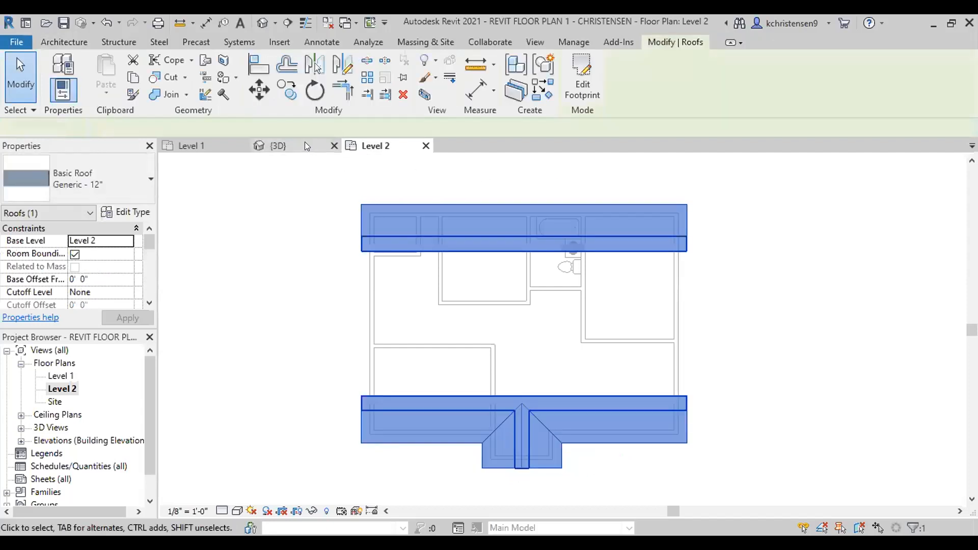
- In the 3D view, change the new roof's type to Wood Rafter 8" - Asphalt Shingle - Insulated
{"action": "left_click", "coordinate": [305, 144]}
{"action": "middle_click_drag", "start_coordinate": [703, 364], "coordinate": [581, 329]}
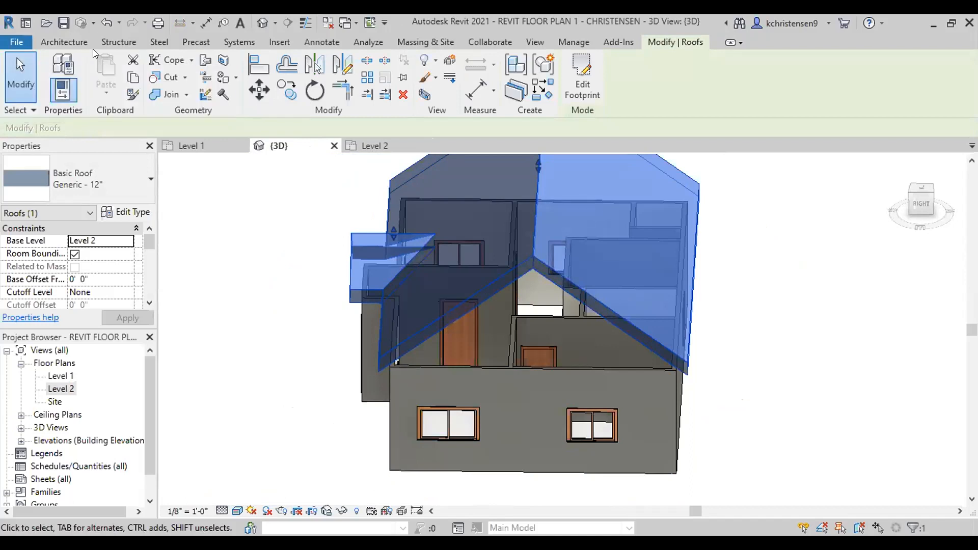
{"action": "left_click", "coordinate": [86, 164]}
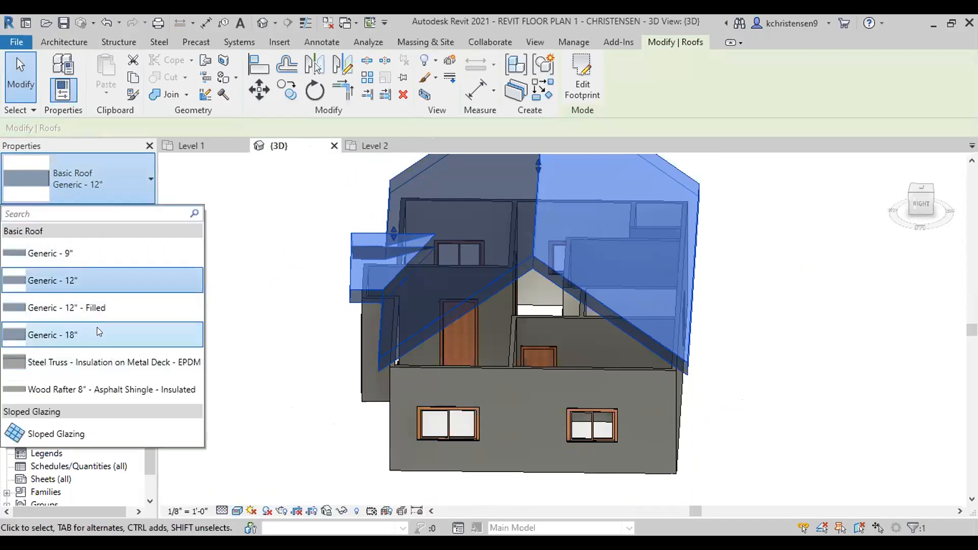
{"action": "left_click", "coordinate": [117, 387]}
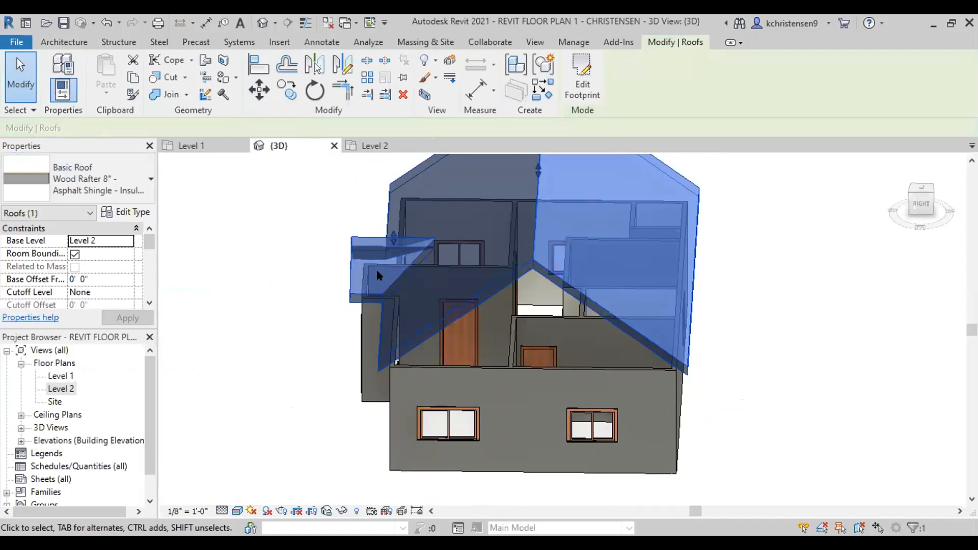
{"action": "scroll", "coordinate": [155, 429], "scroll_direction": "down", "scroll_amount": 1}
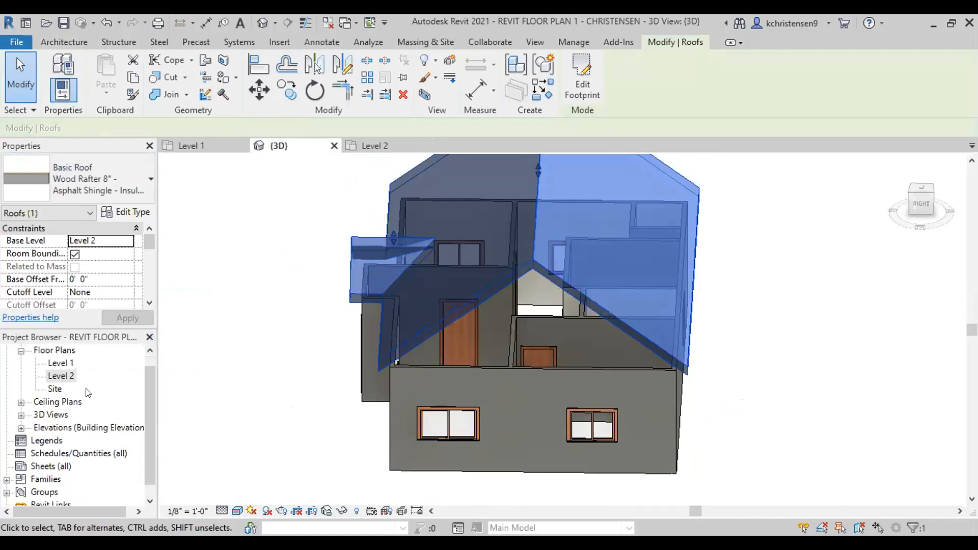
{"action": "scroll", "coordinate": [97, 290], "scroll_direction": "down", "scroll_amount": 4}
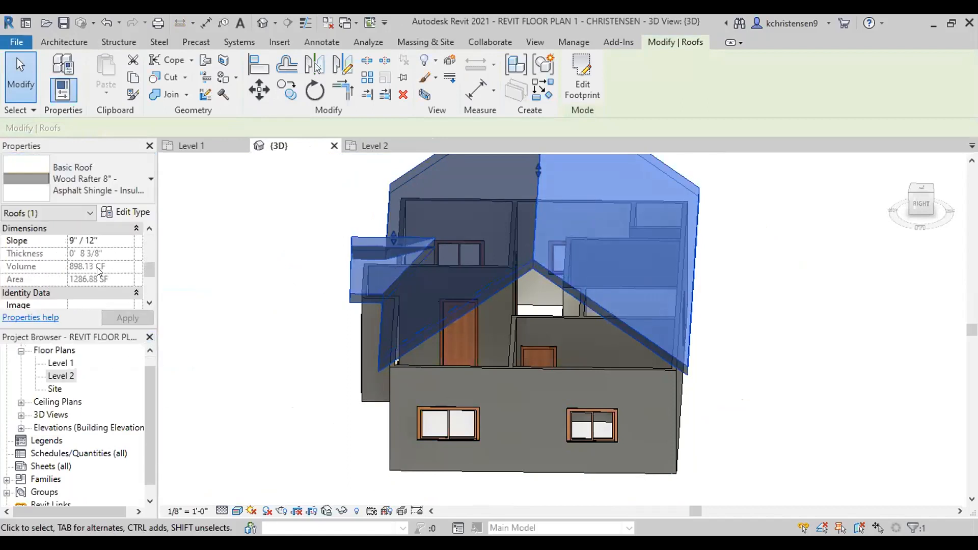
{"action": "scroll", "coordinate": [100, 274], "scroll_direction": "up", "scroll_amount": 2}
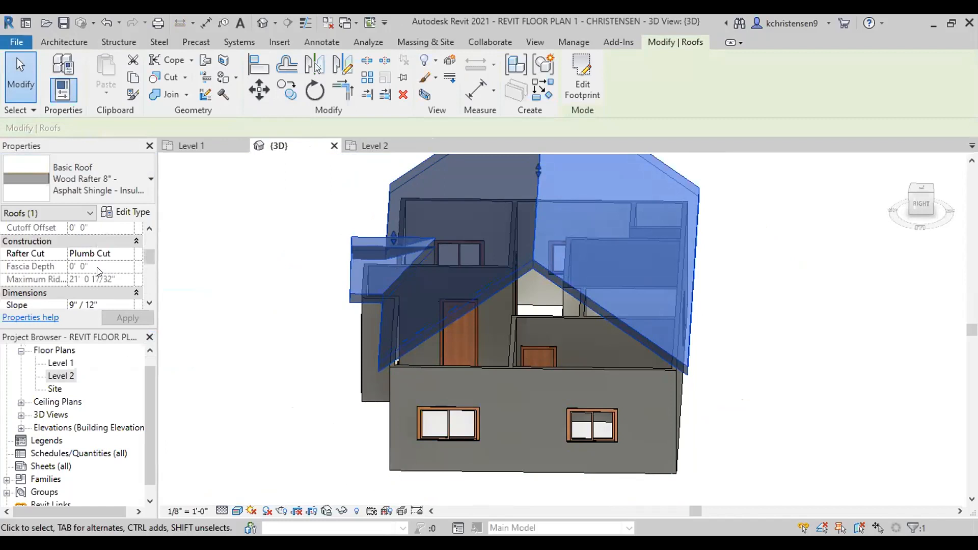
{"action": "left_click", "coordinate": [89, 305]}
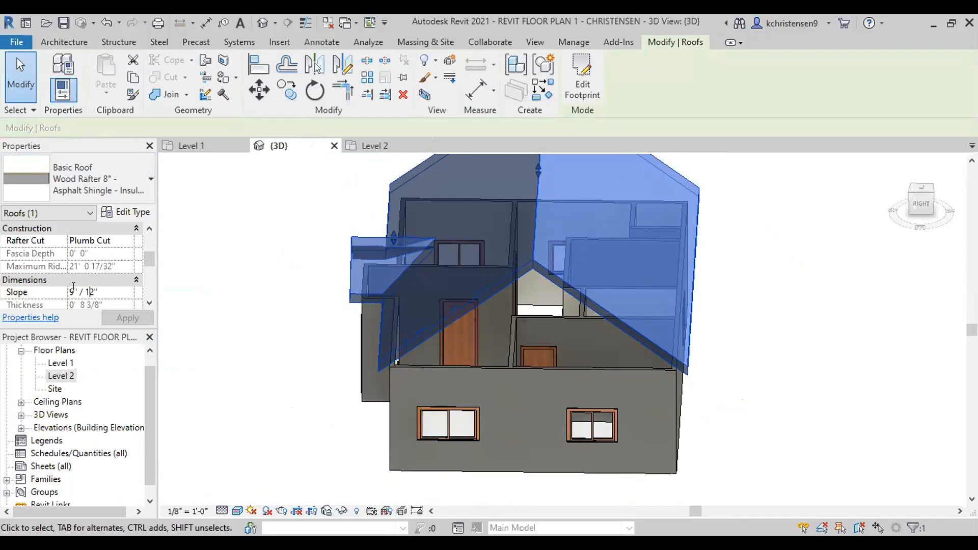
{"action": "key", "text": "Delete"}
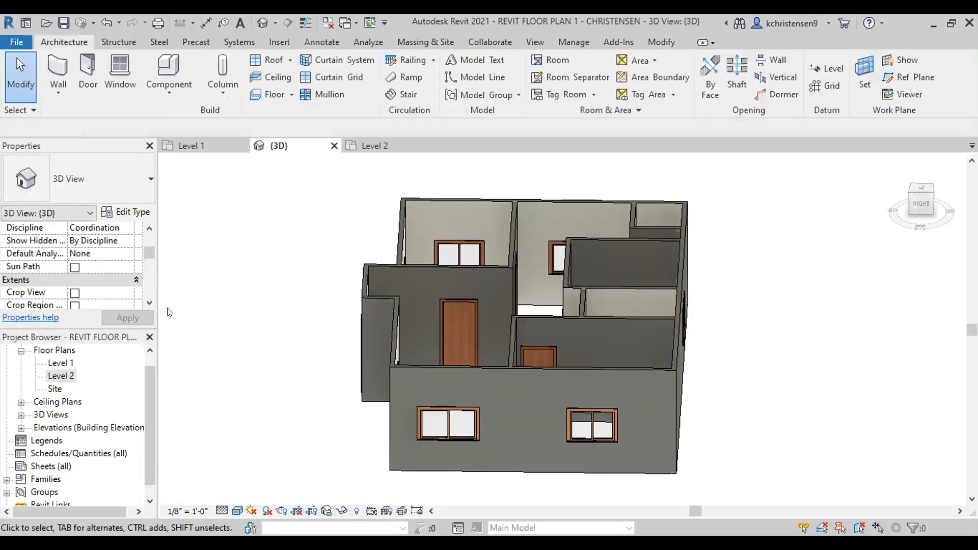
{"action": "scroll", "coordinate": [105, 284], "scroll_direction": "down", "scroll_amount": 3}
{"action": "scroll", "coordinate": [105, 284], "scroll_direction": "down", "scroll_amount": 2}
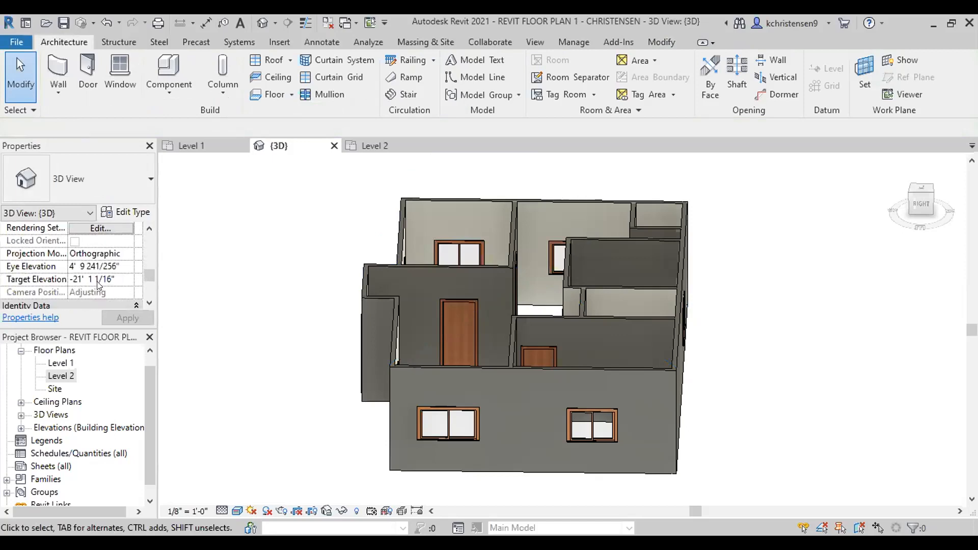
{"action": "scroll", "coordinate": [97, 283], "scroll_direction": "down", "scroll_amount": 3}
{"action": "scroll", "coordinate": [95, 281], "scroll_direction": "up", "scroll_amount": 5}
{"action": "scroll", "coordinate": [94, 282], "scroll_direction": "down", "scroll_amount": 1}
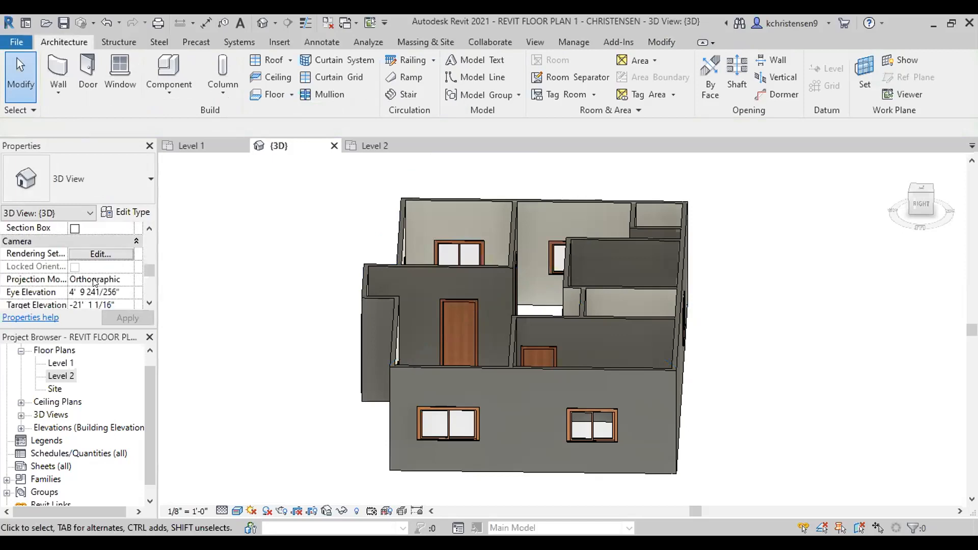
{"action": "scroll", "coordinate": [95, 282], "scroll_direction": "down", "scroll_amount": 3}
{"action": "scroll", "coordinate": [95, 282], "scroll_direction": "up", "scroll_amount": 3}
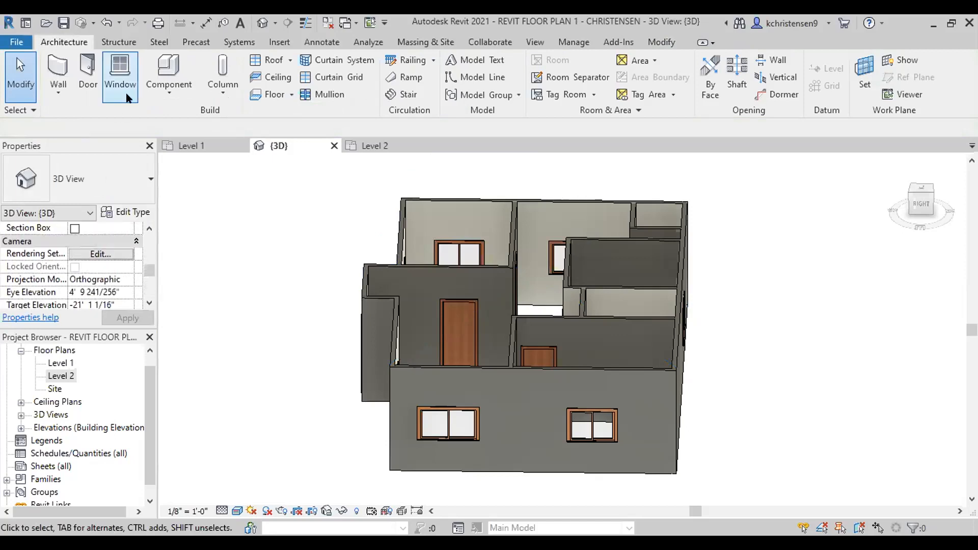
{"action": "left_click", "coordinate": [106, 22]}
- Undo the last change of the roof's type
{"action": "scroll", "coordinate": [84, 264], "scroll_direction": "up", "scroll_amount": 5}
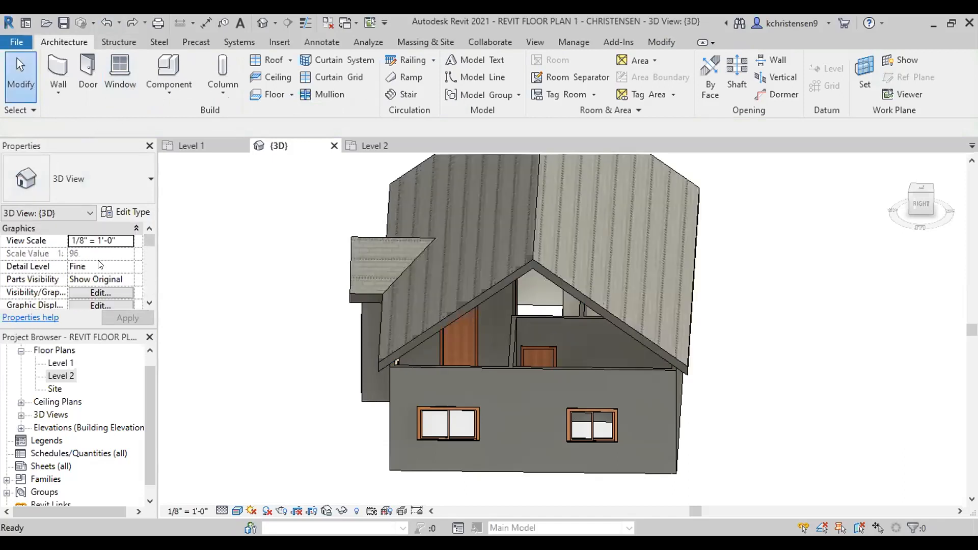
{"action": "scroll", "coordinate": [100, 264], "scroll_direction": "down", "scroll_amount": 7}
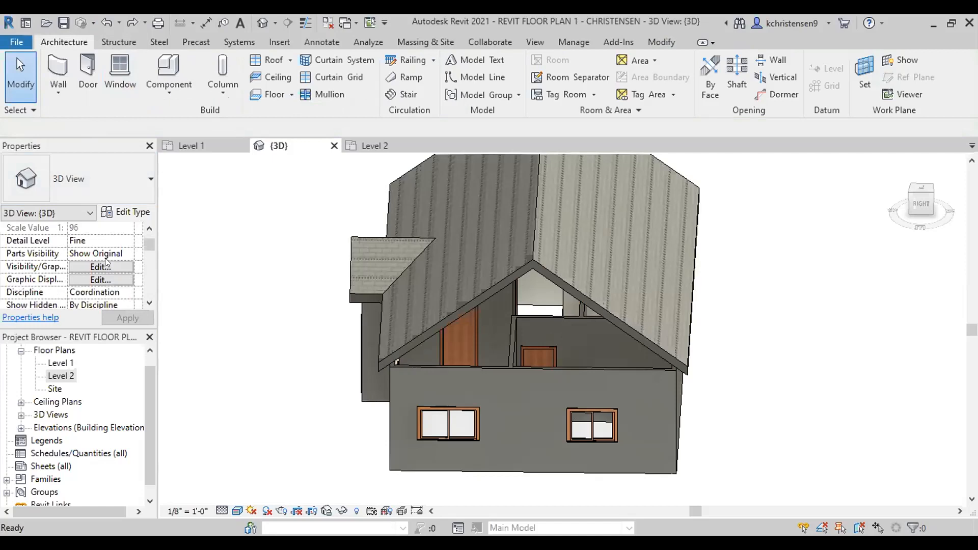
{"action": "scroll", "coordinate": [105, 262], "scroll_direction": "down", "scroll_amount": 3}
{"action": "scroll", "coordinate": [107, 262], "scroll_direction": "up", "scroll_amount": 4}
{"action": "scroll", "coordinate": [111, 277], "scroll_direction": "up", "scroll_amount": 1}
{"action": "scroll", "coordinate": [111, 276], "scroll_direction": "up", "scroll_amount": 5}
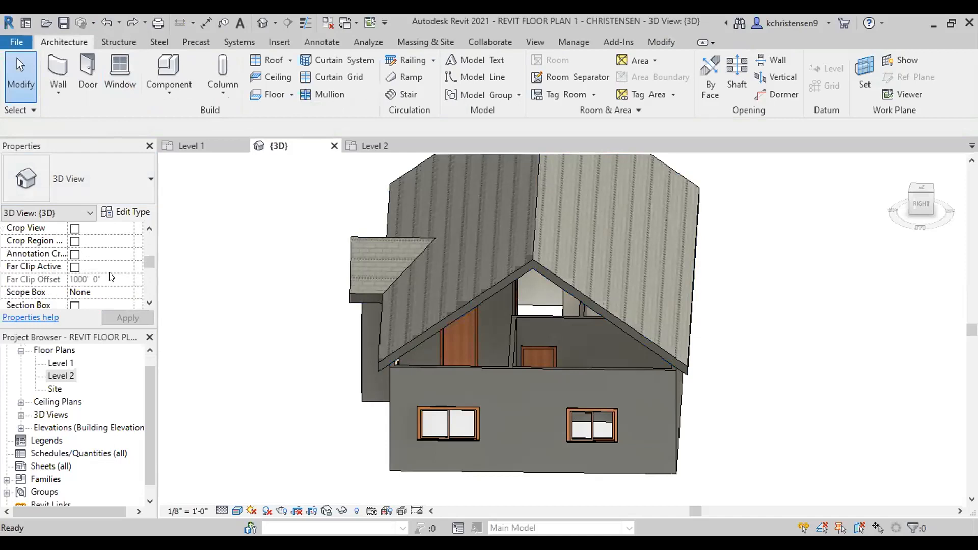
{"action": "scroll", "coordinate": [111, 276], "scroll_direction": "up", "scroll_amount": 1}
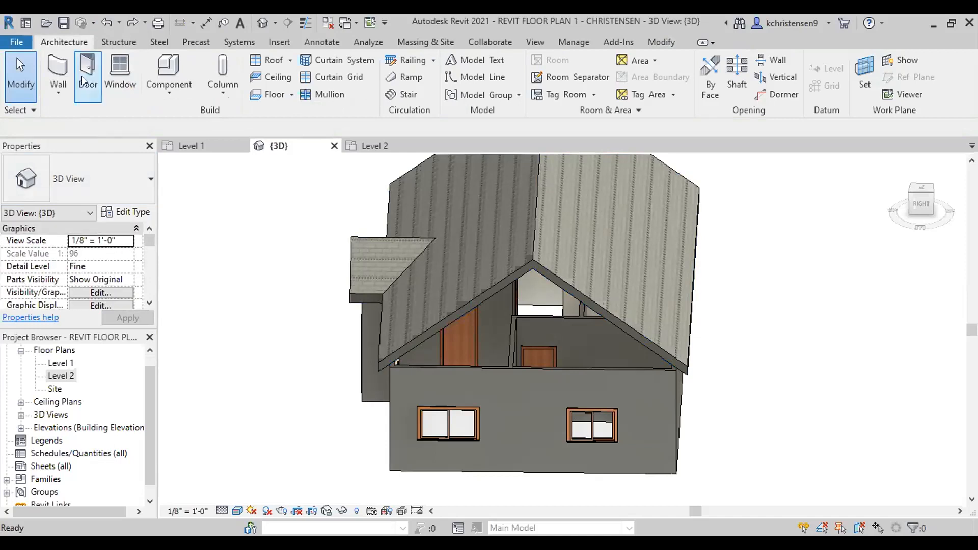
{"action": "left_click", "coordinate": [99, 24]}
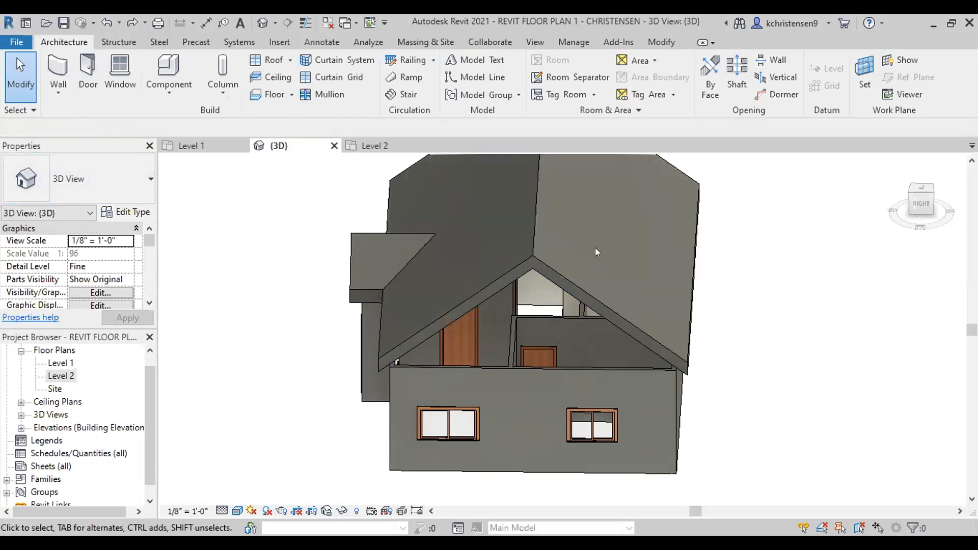
- Set the slope of the whole roof to 5" / 12"
{"action": "left_click", "coordinate": [539, 260]}
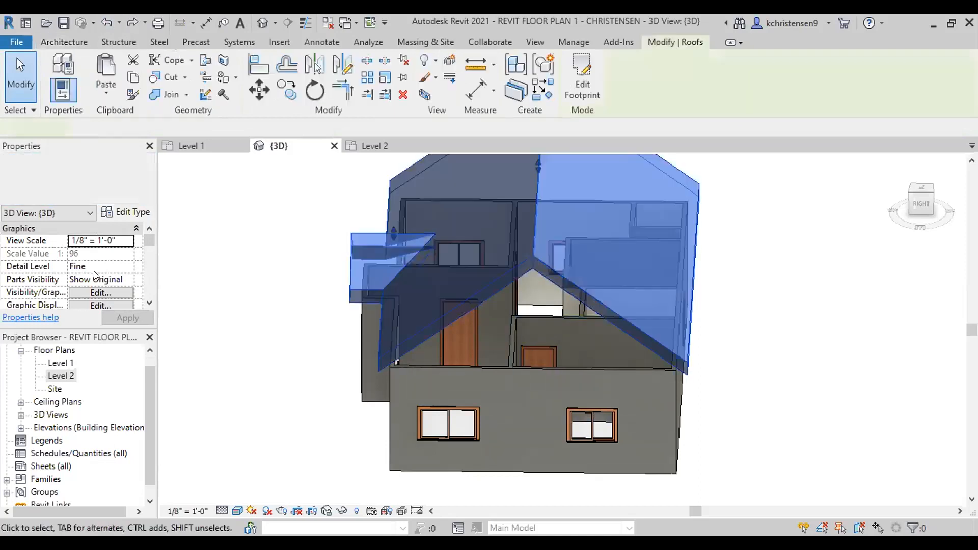
{"action": "scroll", "coordinate": [110, 267], "scroll_direction": "down", "scroll_amount": 5}
{"action": "scroll", "coordinate": [110, 267], "scroll_direction": "up", "scroll_amount": 2}
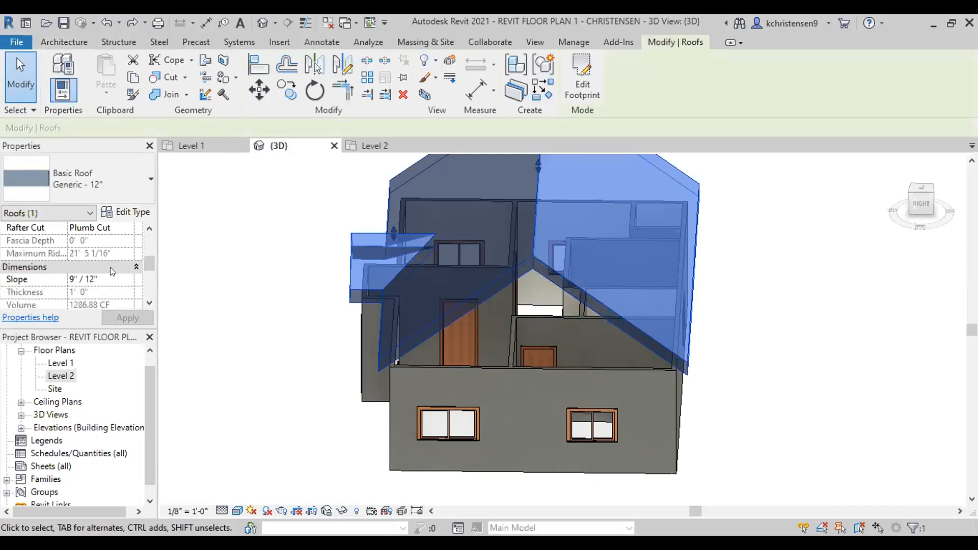
{"action": "key", "text": "BackSpace"}
{"action": "type", "text": "5"}
{"action": "left_click", "coordinate": [132, 316]}
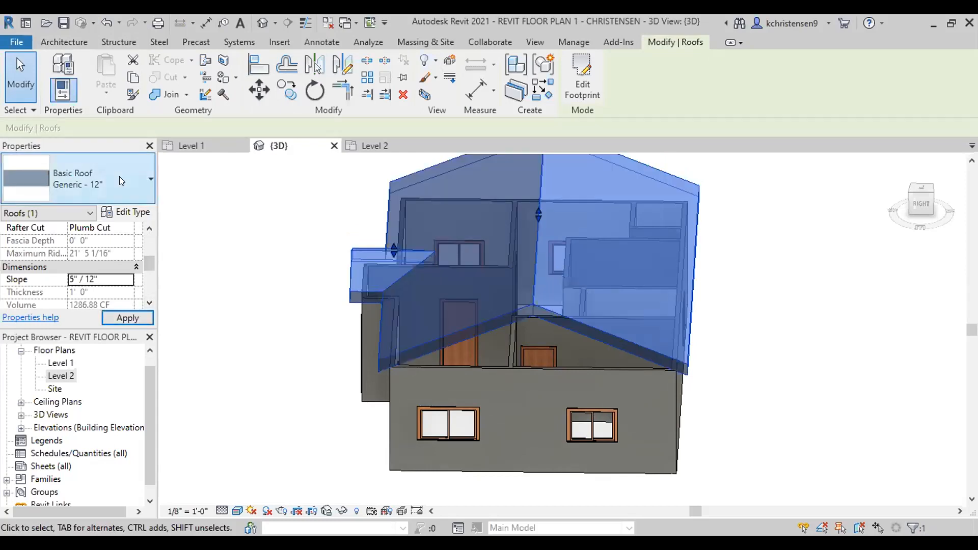
- Change the roof's type to Wood Rafter 8" - Asphalt Shingle - Insulated and deselect it
{"action": "left_click", "coordinate": [121, 178]}
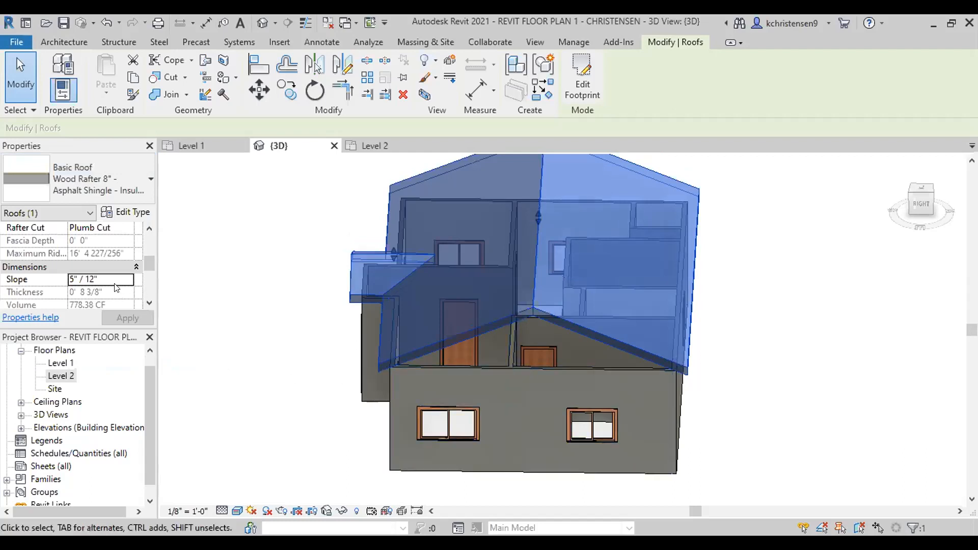
{"action": "scroll", "coordinate": [132, 275], "scroll_direction": "down", "scroll_amount": 4}
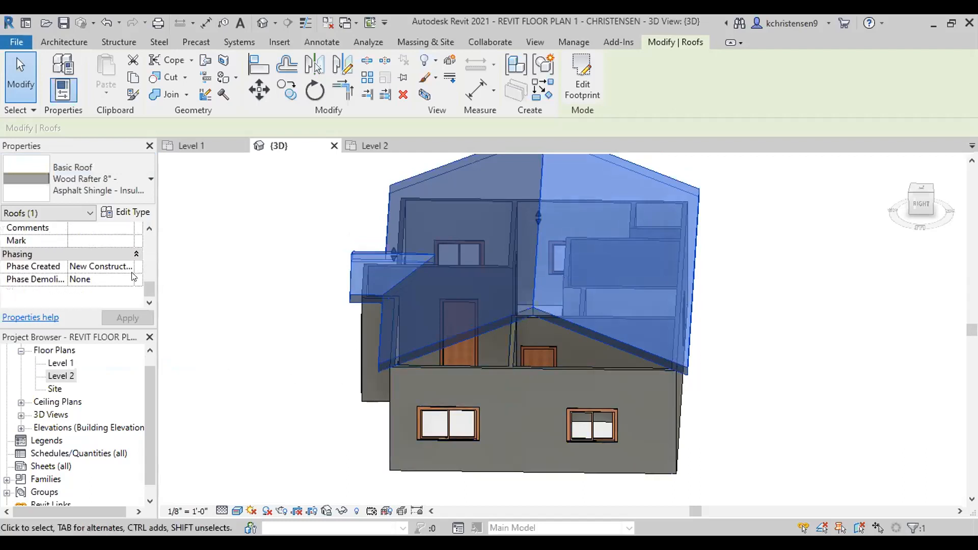
{"action": "scroll", "coordinate": [134, 276], "scroll_direction": "up", "scroll_amount": 3}
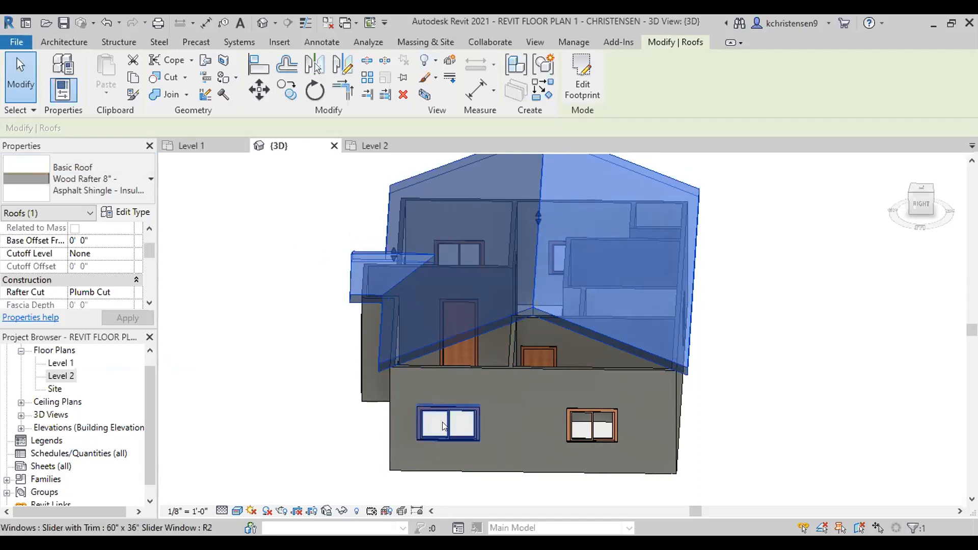
{"action": "scroll", "coordinate": [114, 261], "scroll_direction": "down", "scroll_amount": 3}
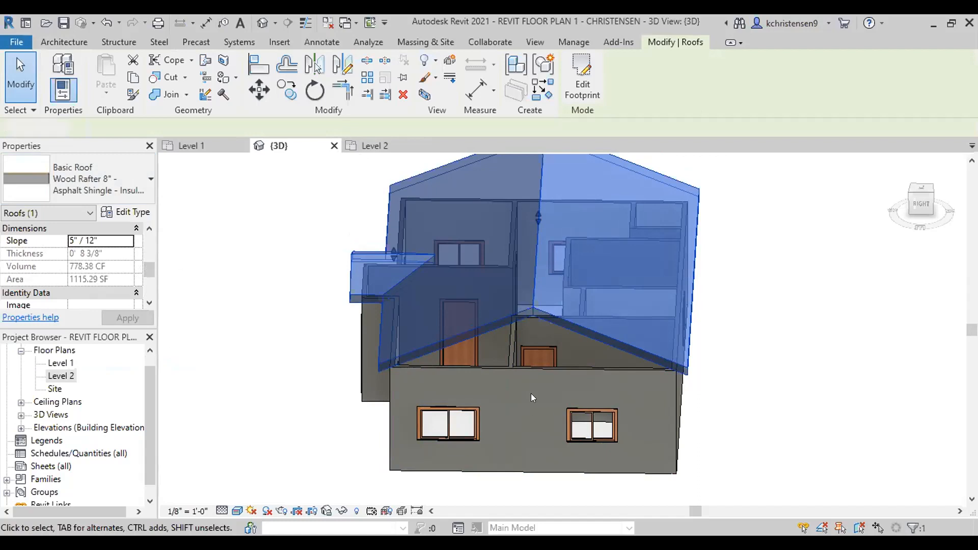
{"action": "key", "text": "Escape"}
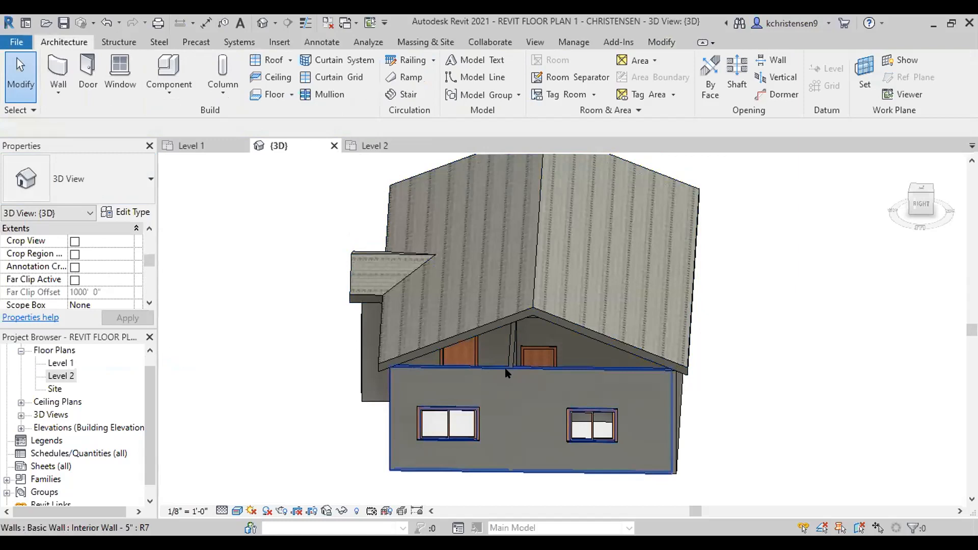
- Attach the top of the two-window end wall on the house's right side to the roof
{"action": "left_click", "coordinate": [506, 372]}
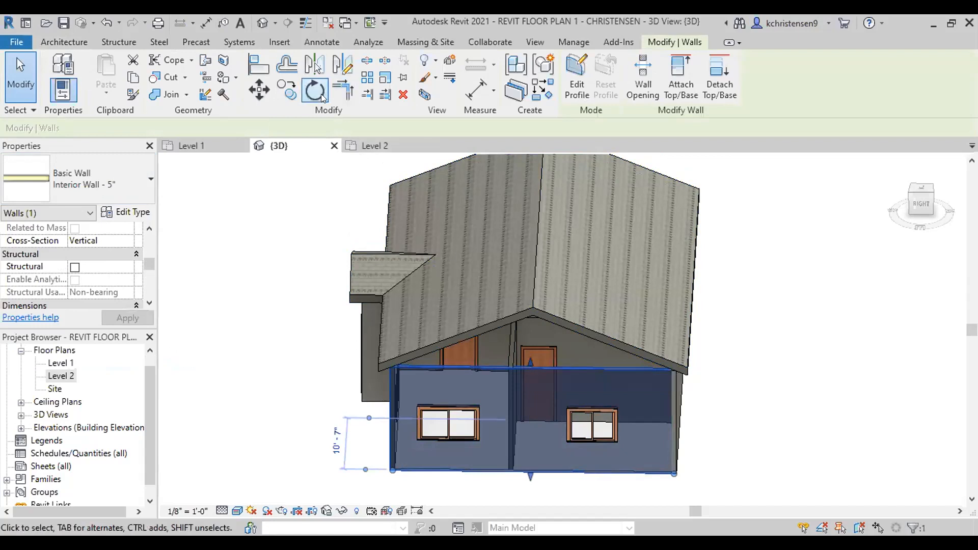
{"action": "left_click", "coordinate": [681, 79]}
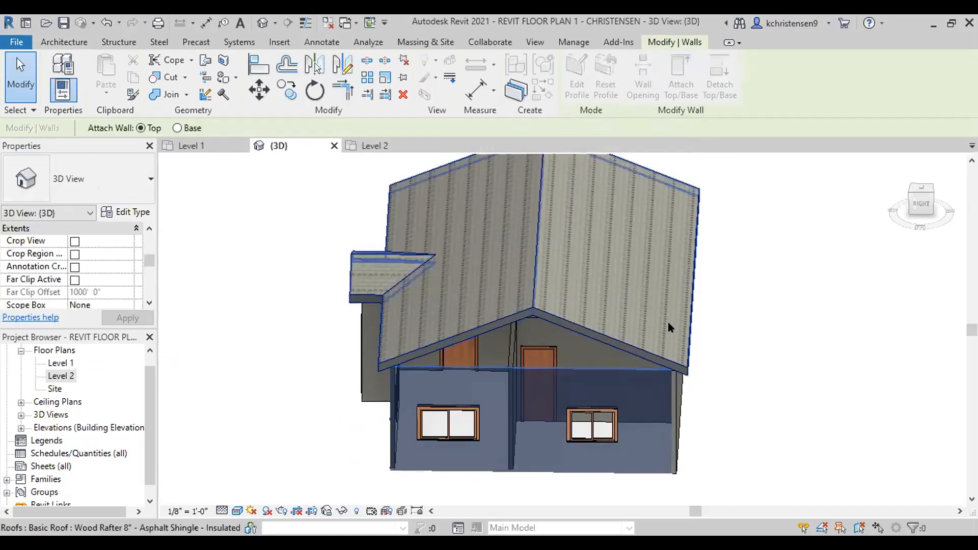
{"action": "left_click", "coordinate": [533, 313]}
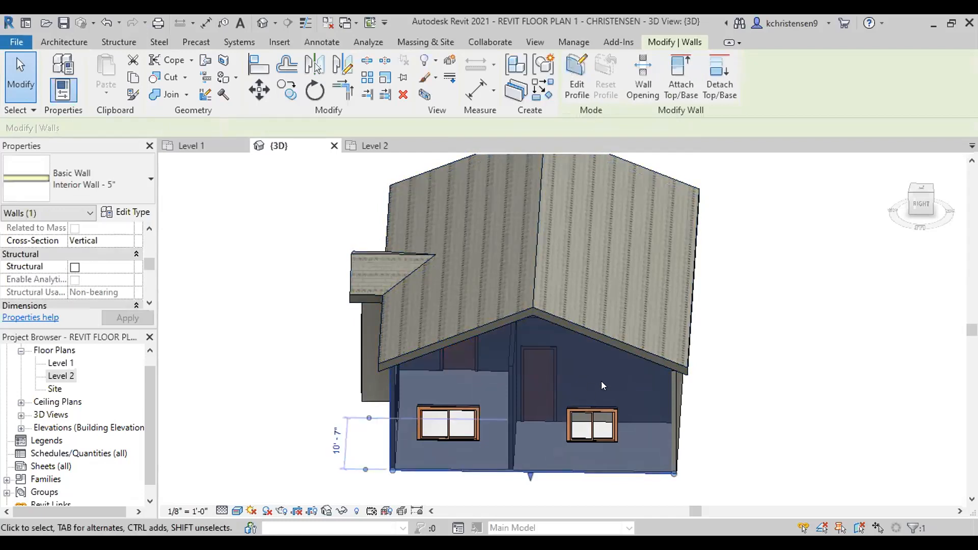
{"action": "scroll", "coordinate": [415, 279], "scroll_direction": "down", "scroll_amount": 3}
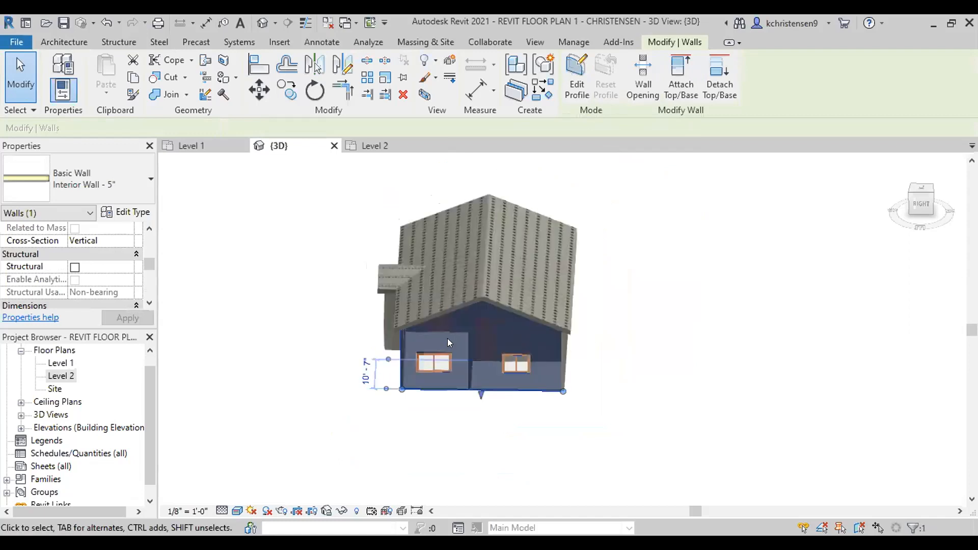
{"action": "left_click", "coordinate": [587, 342]}
{"action": "left_click", "coordinate": [486, 294]}
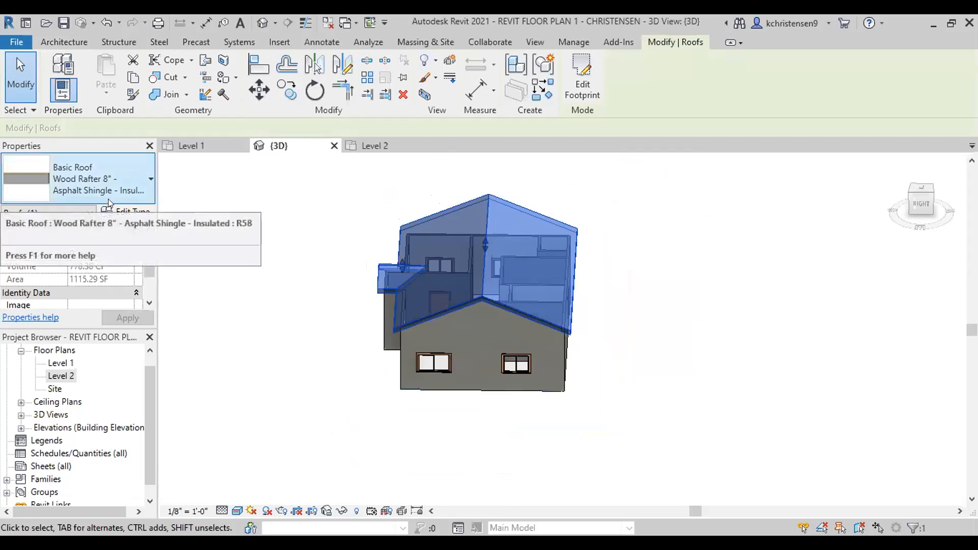
{"action": "left_click", "coordinate": [579, 310]}
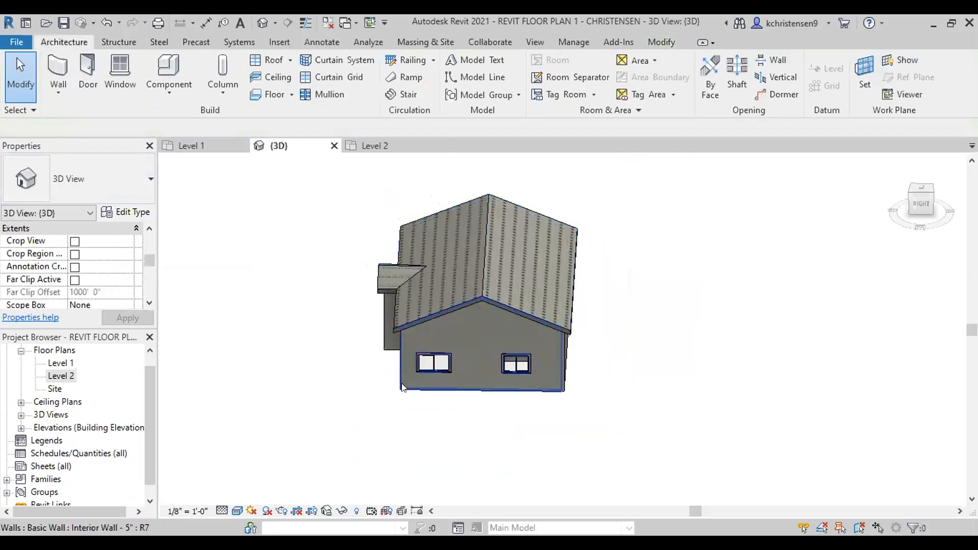
- Attach the top of the opposite end wall, with the door and two windows, to the roof
{"action": "middle_click_drag", "start_coordinate": [393, 376], "coordinate": [735, 326], "text": "shift"}
{"action": "left_click", "coordinate": [495, 307]}
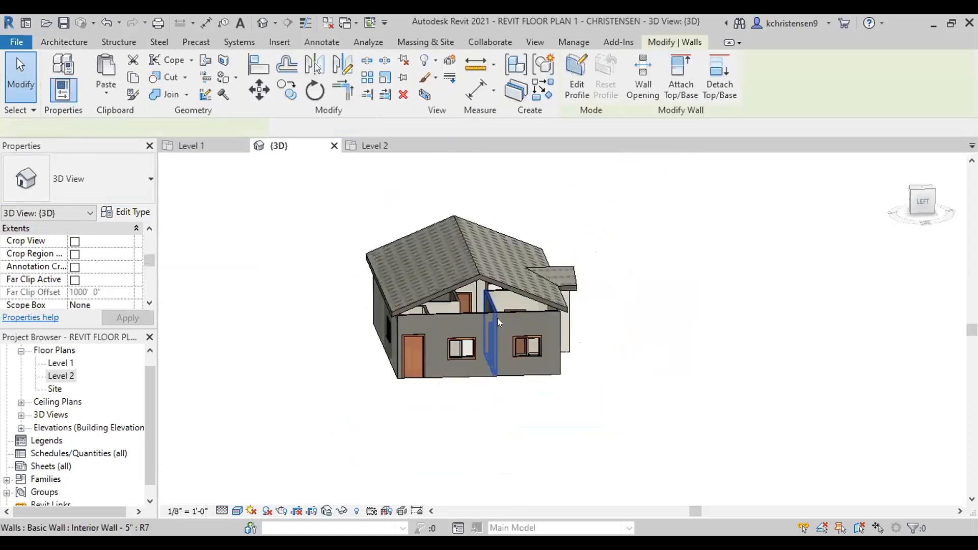
{"action": "left_click", "coordinate": [500, 327]}
{"action": "key", "text": "Escape"}
{"action": "key", "text": "Escape"}
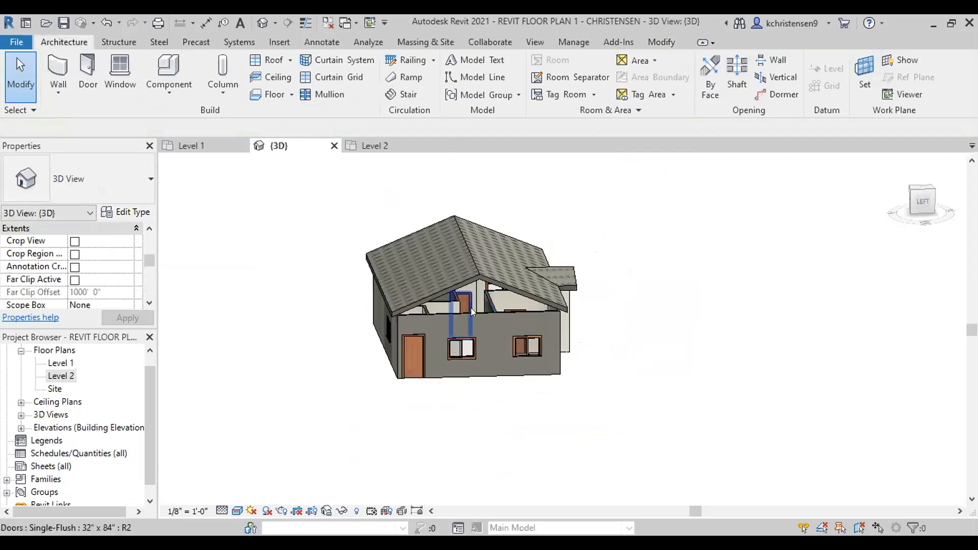
{"action": "left_click", "coordinate": [487, 314]}
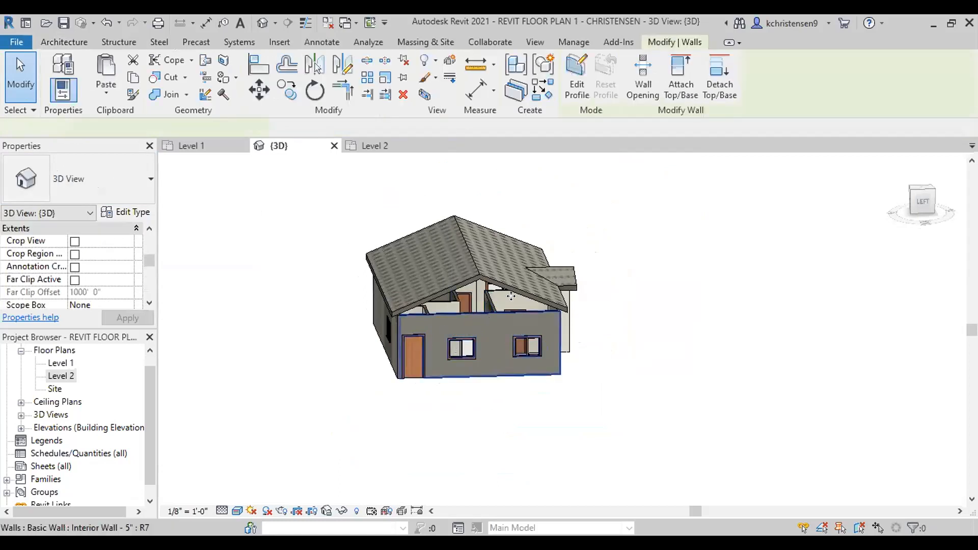
{"action": "left_click", "coordinate": [687, 75]}
{"action": "left_click", "coordinate": [453, 284]}
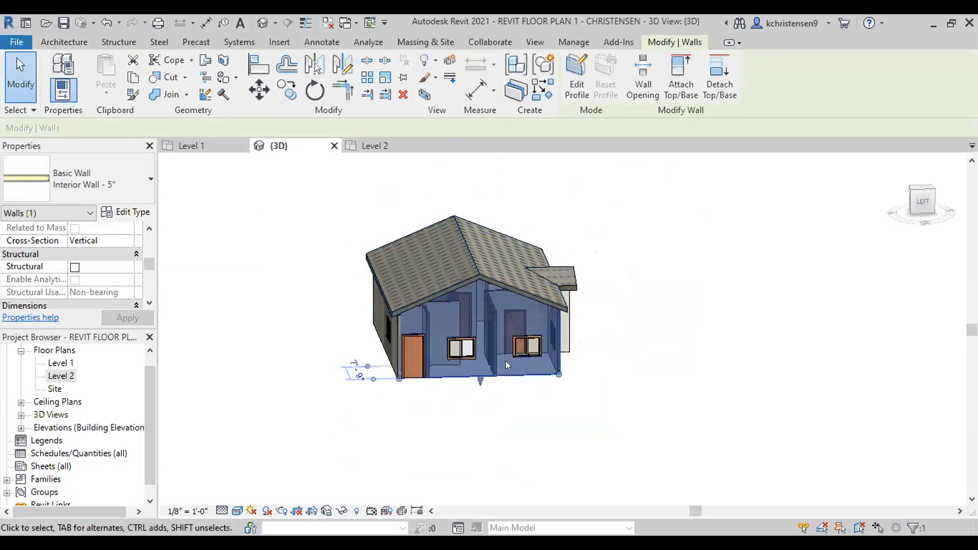
{"action": "key", "text": "Escape"}
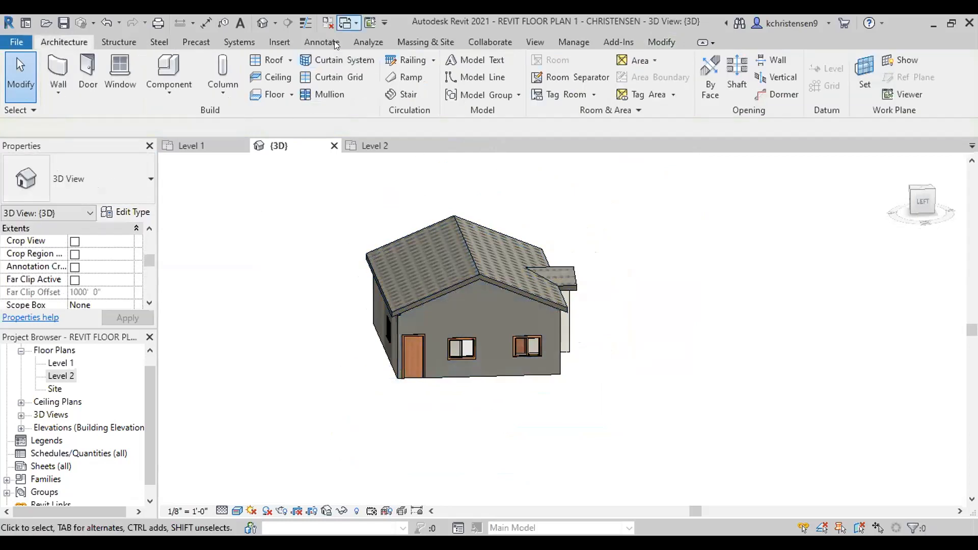
- Attach the top of the front entry wall with the door to the roof's small gable and deselect it
{"action": "middle_click_drag", "start_coordinate": [331, 326], "coordinate": [239, 336], "text": "shift"}
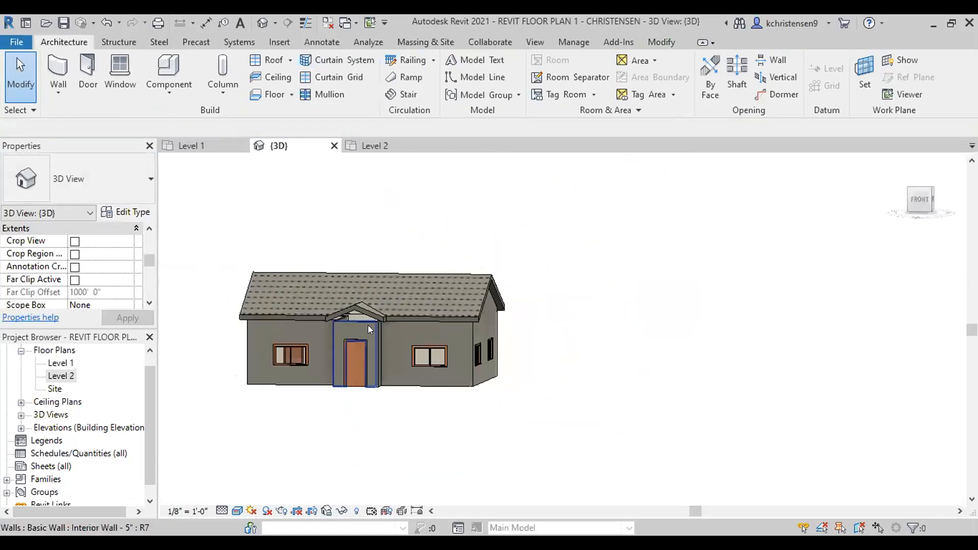
{"action": "left_click", "coordinate": [367, 325]}
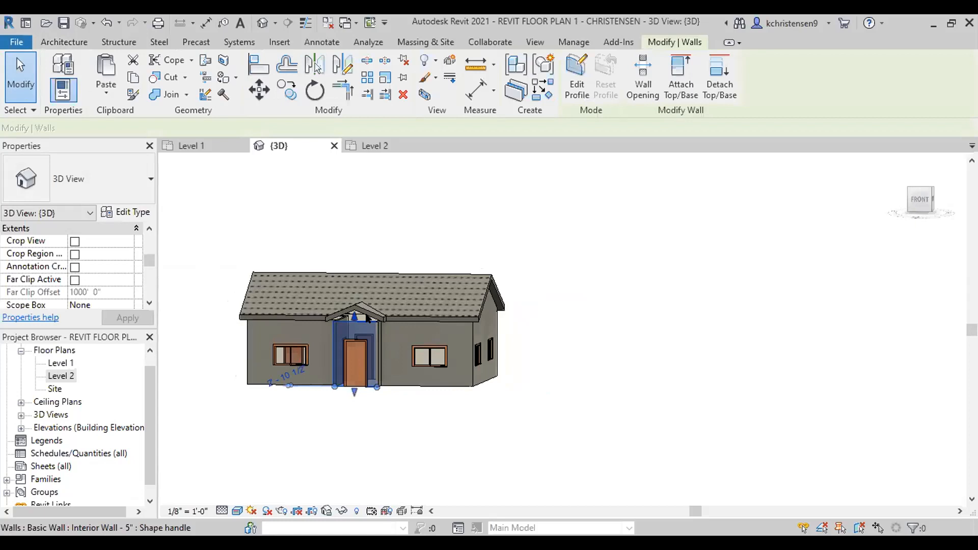
{"action": "scroll", "coordinate": [400, 263], "scroll_direction": "up", "scroll_amount": 2}
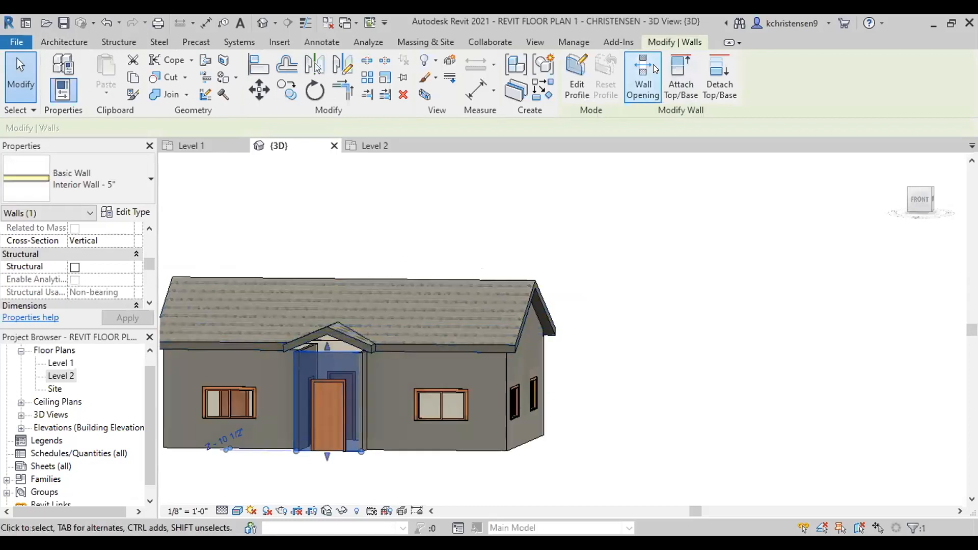
{"action": "left_click", "coordinate": [679, 76]}
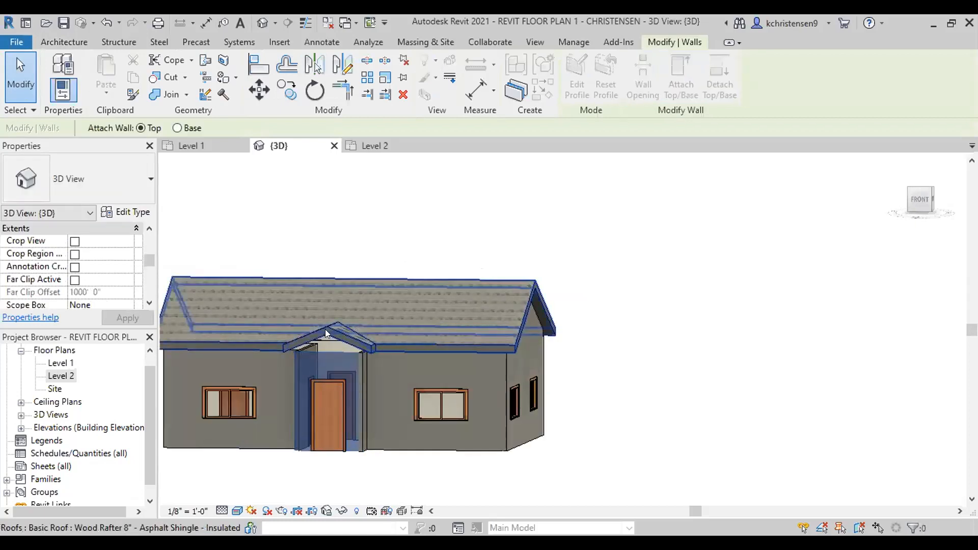
{"action": "left_click", "coordinate": [325, 329]}
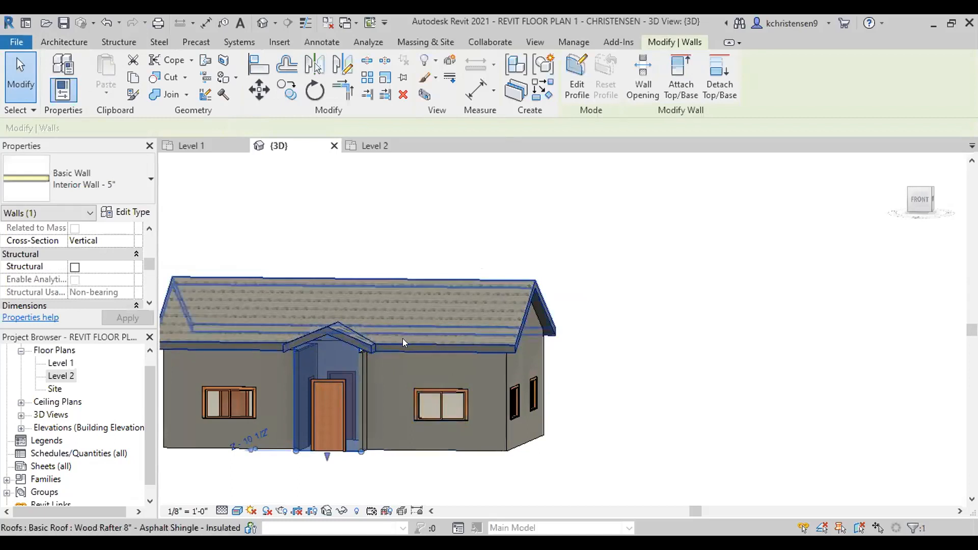
{"action": "key", "text": "Escape"}
- Attach the top of the narrow side wall to the right of the entry to the roof
{"action": "scroll", "coordinate": [348, 372], "scroll_direction": "up", "scroll_amount": 5}
{"action": "scroll", "coordinate": [375, 320], "scroll_direction": "down", "scroll_amount": 2}
{"action": "scroll", "coordinate": [367, 320], "scroll_direction": "up", "scroll_amount": 4}
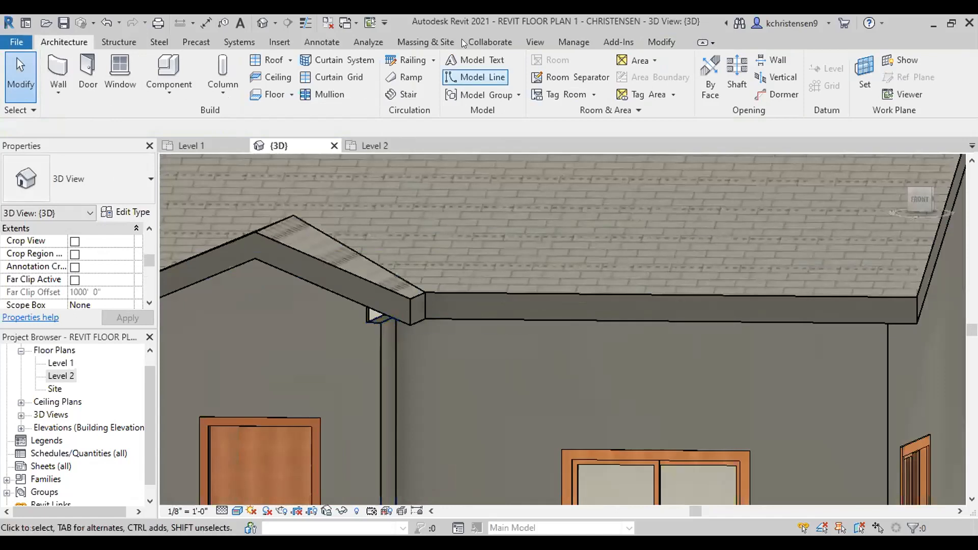
{"action": "left_click", "coordinate": [370, 320]}
{"action": "left_click", "coordinate": [681, 81]}
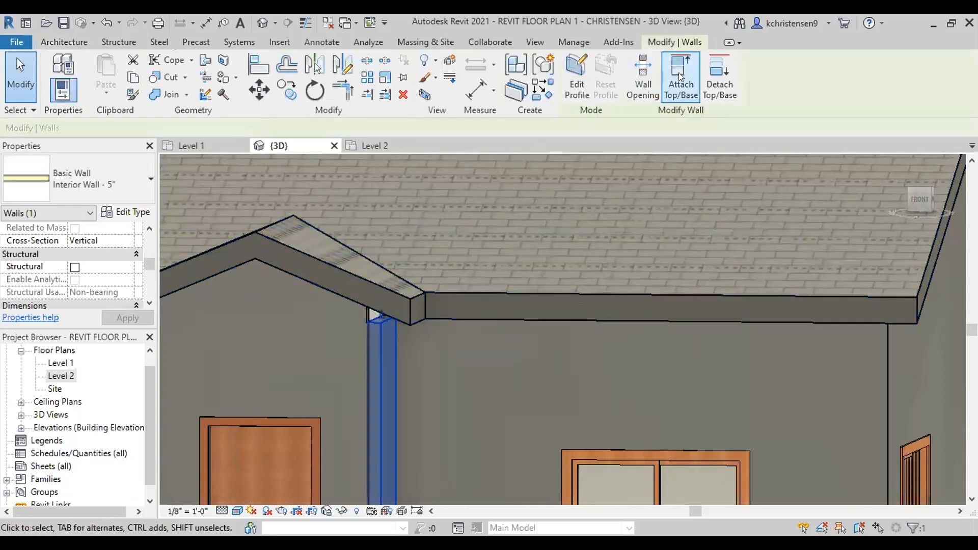
{"action": "left_click", "coordinate": [377, 306]}
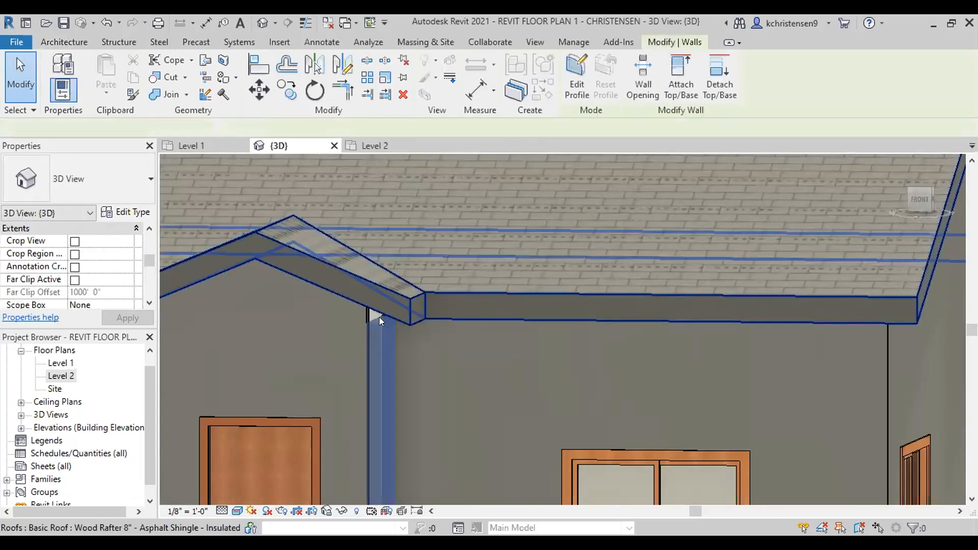
{"action": "key", "text": "Escape"}
- Attach the top of the interior wall selected through the gap left of the entry gable to the roof
{"action": "middle_click_drag", "start_coordinate": [366, 350], "coordinate": [683, 328]}
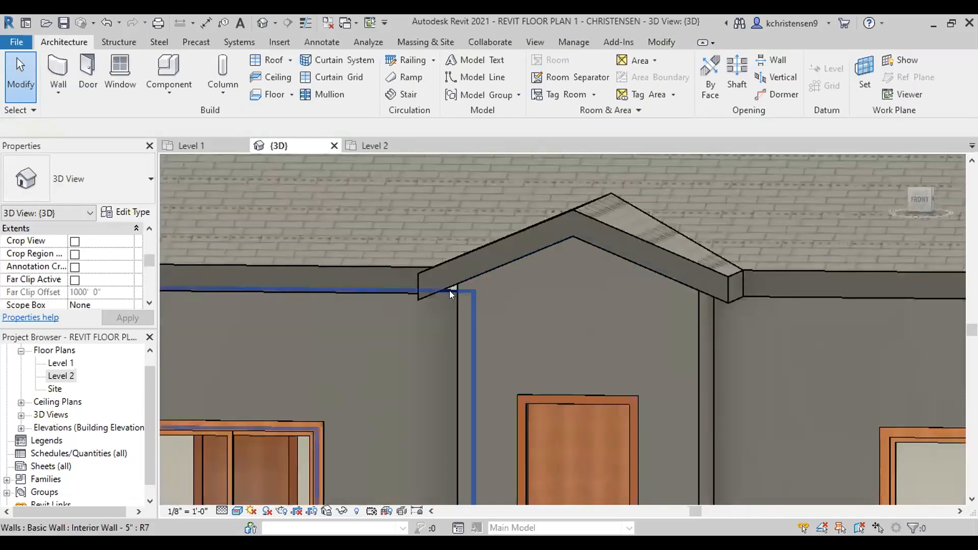
{"action": "middle_click_drag", "start_coordinate": [446, 330], "coordinate": [484, 303], "text": "shift"}
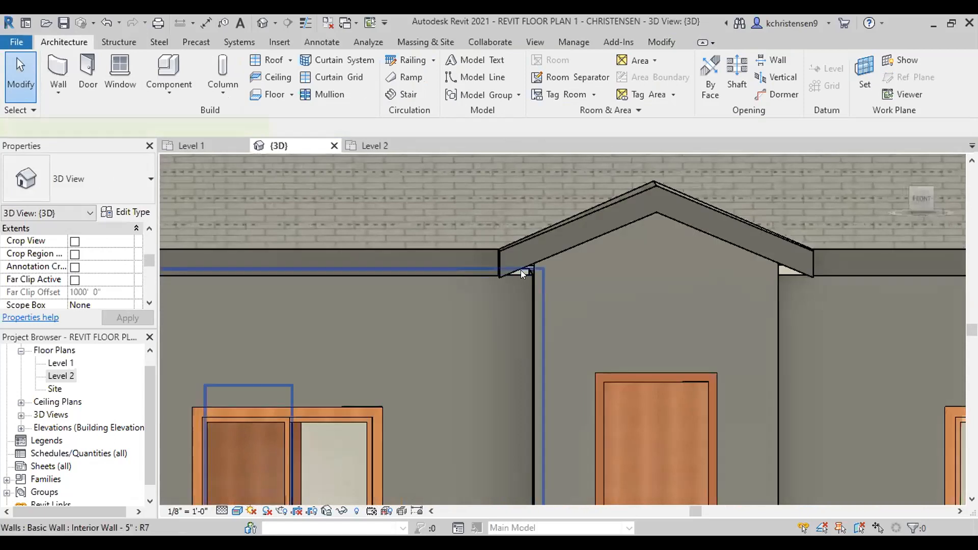
{"action": "left_click", "coordinate": [521, 270]}
{"action": "left_click", "coordinate": [675, 83]}
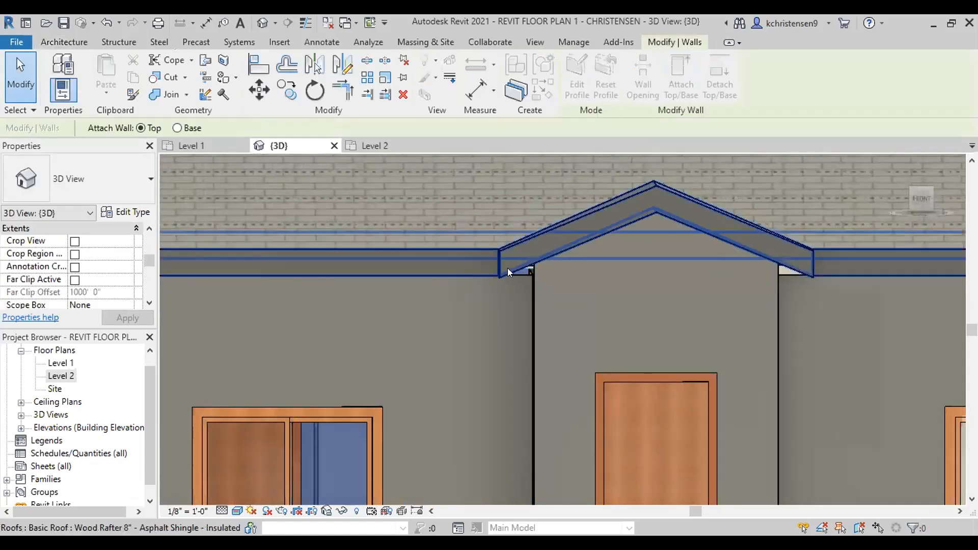
{"action": "left_click", "coordinate": [511, 262]}
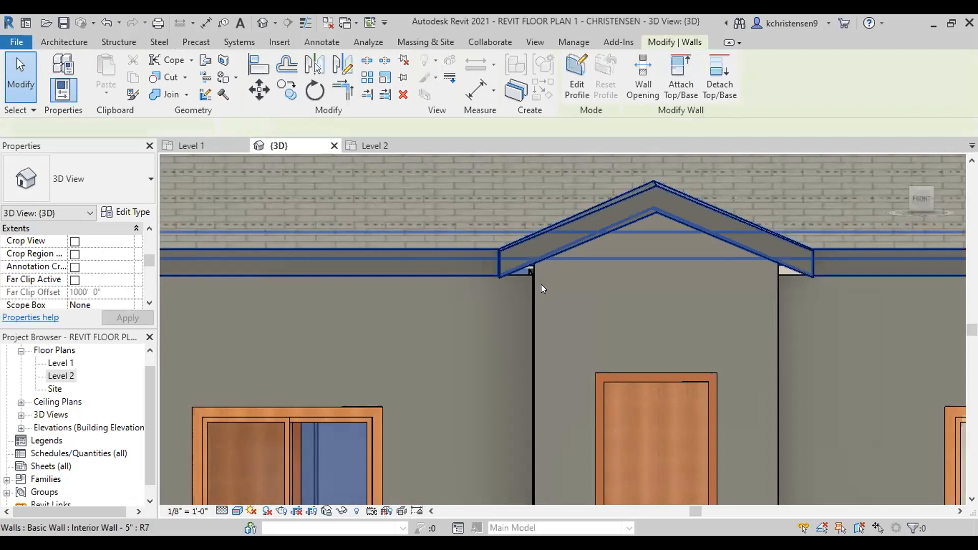
{"action": "left_click", "coordinate": [518, 262]}
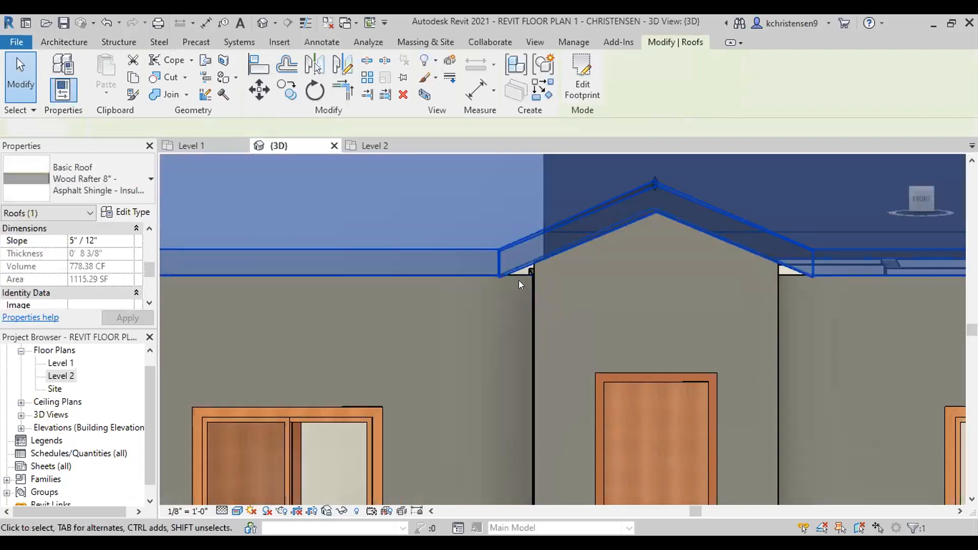
{"action": "key", "text": "Escape"}
- Attach the top of the wall at the left corner of the entry to the roof and deselect it
{"action": "left_click", "coordinate": [528, 279]}
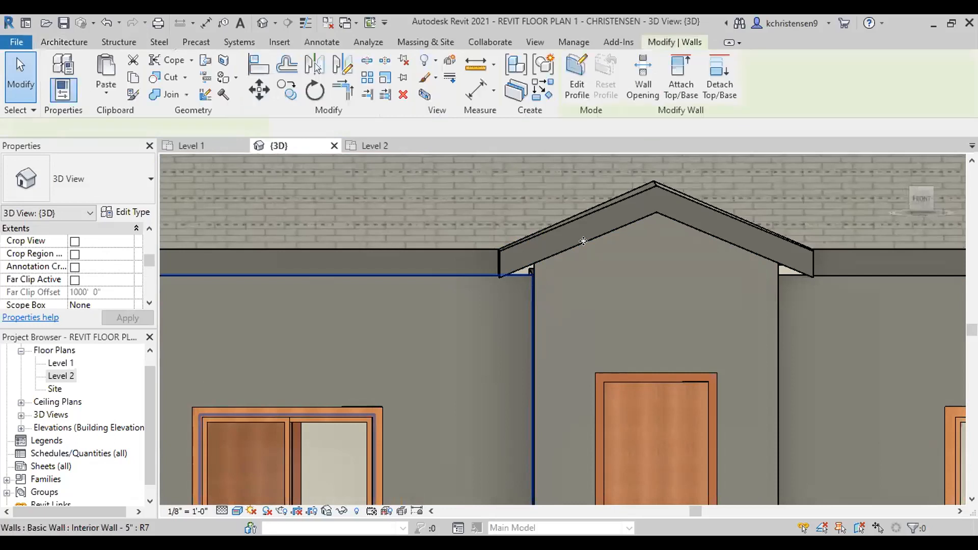
{"action": "left_click", "coordinate": [670, 83]}
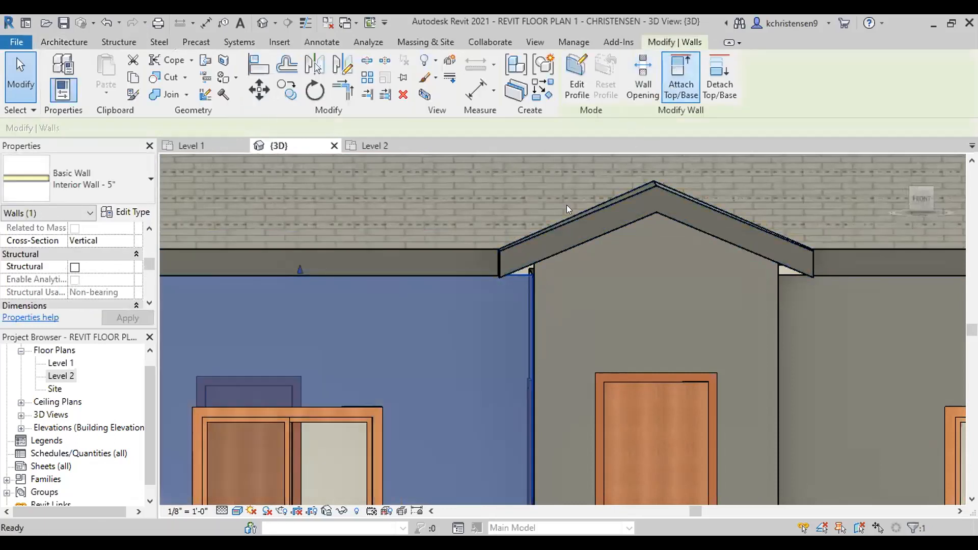
{"action": "left_click", "coordinate": [510, 267]}
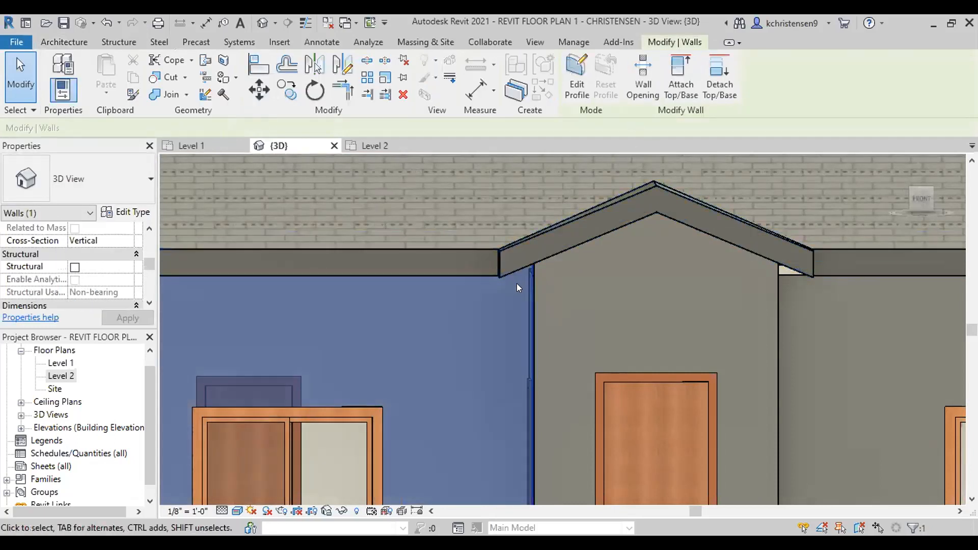
{"action": "key", "text": "Escape"}
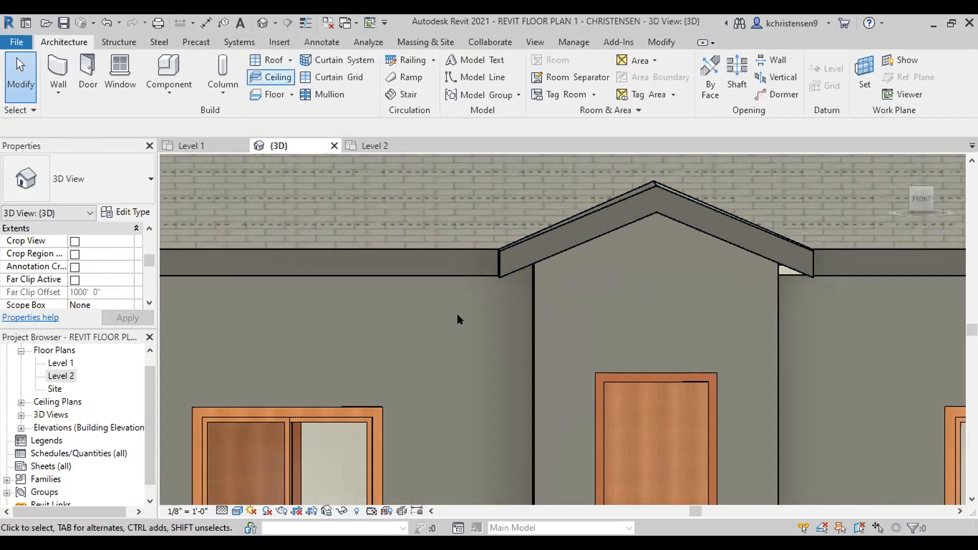
- Close the house project and exit the program
{"action": "scroll", "coordinate": [509, 329], "scroll_direction": "down", "scroll_amount": 3}
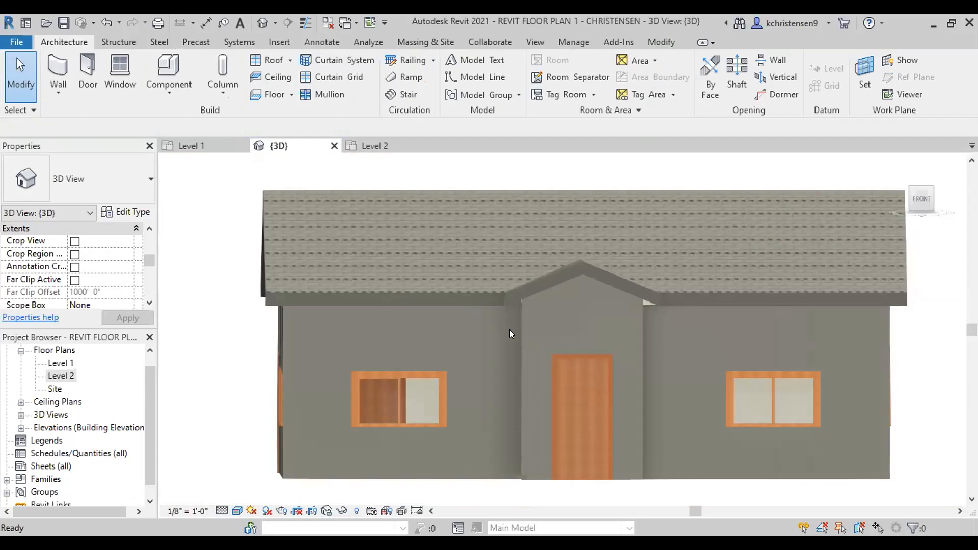
{"action": "left_click", "coordinate": [448, 416]}
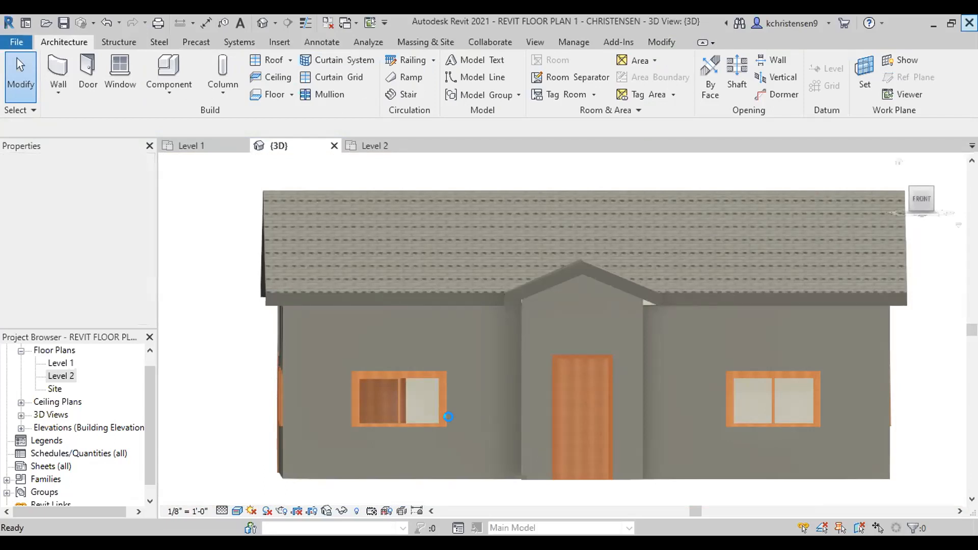
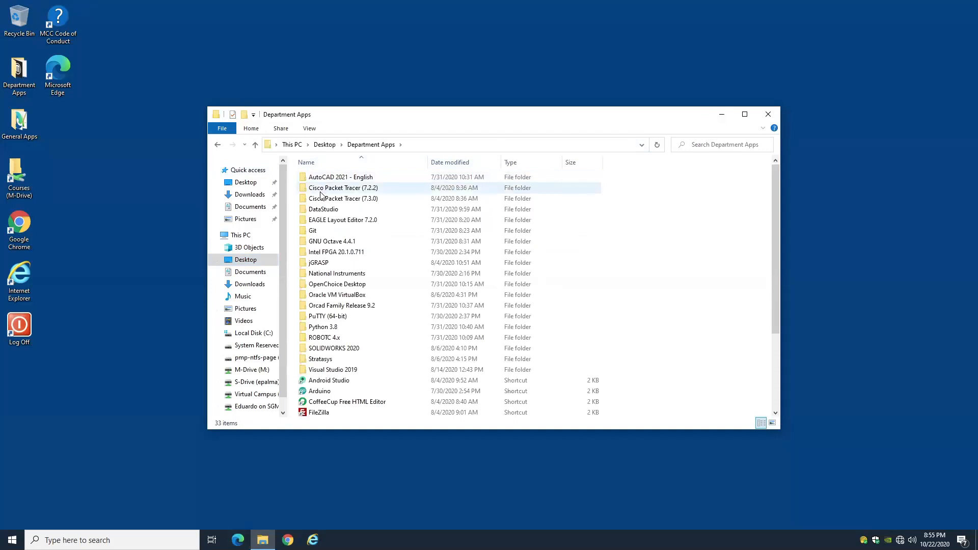
- Look through the program folders and shortcuts in the Department Apps folder
{"action": "scroll", "coordinate": [338, 275], "scroll_direction": "down", "scroll_amount": 3}
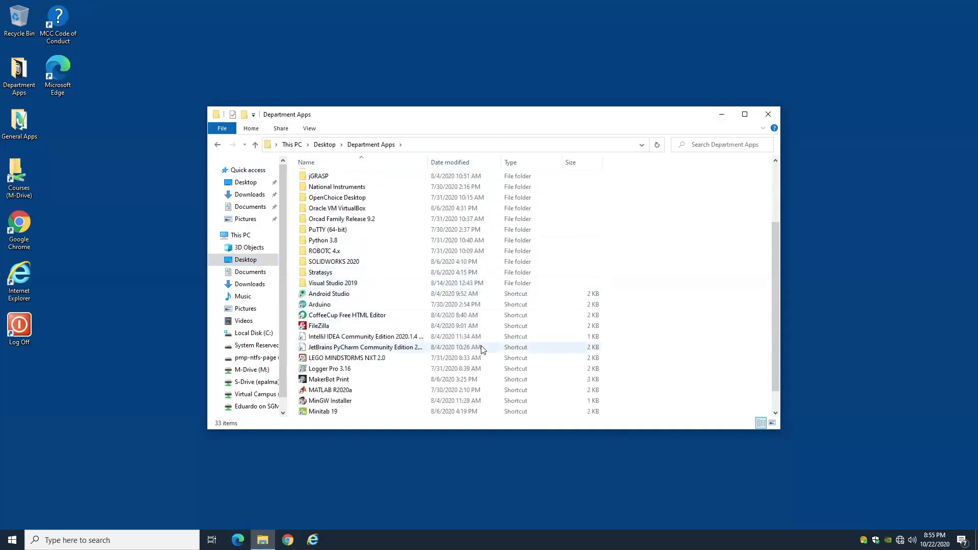
{"action": "scroll", "coordinate": [482, 348], "scroll_direction": "down", "scroll_amount": 1}
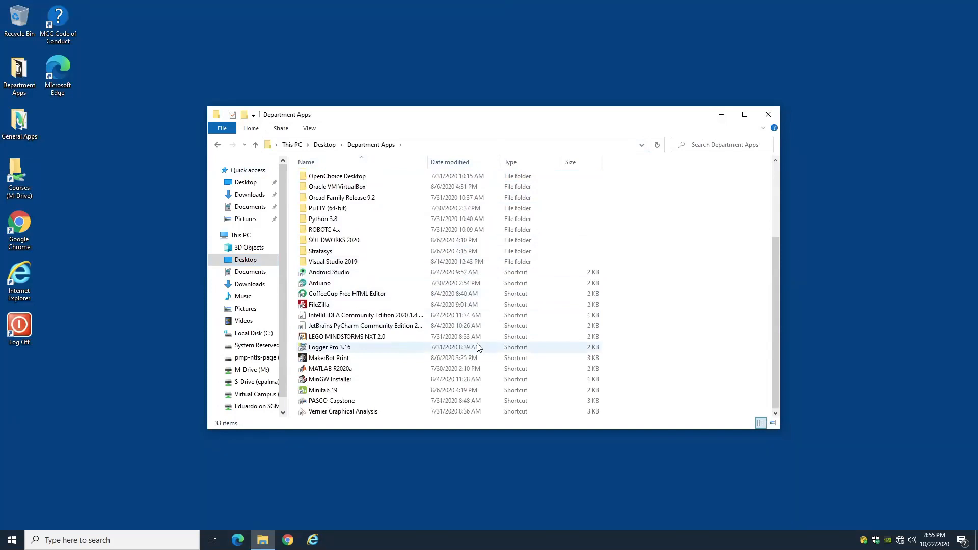
{"action": "scroll", "coordinate": [479, 347], "scroll_direction": "up", "scroll_amount": 3}
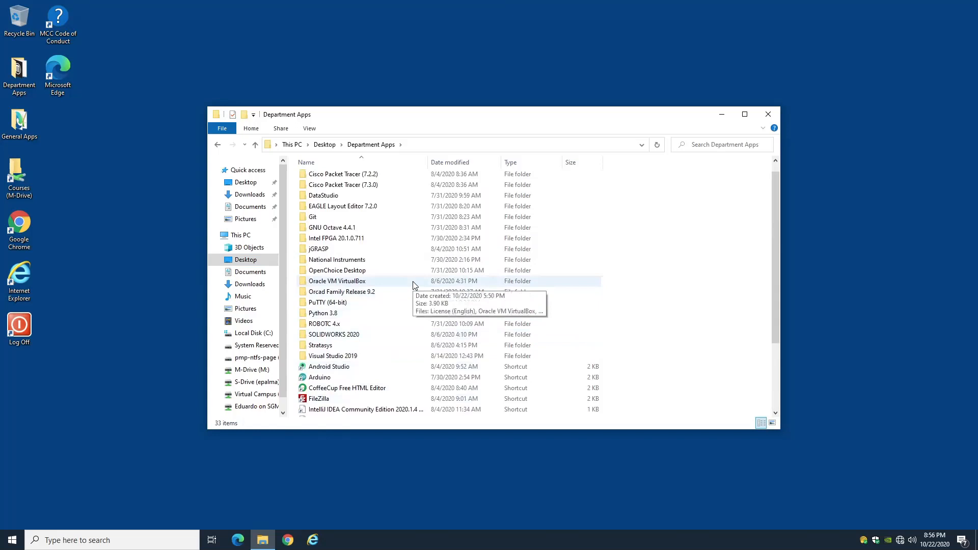
{"action": "scroll", "coordinate": [414, 284], "scroll_direction": "down", "scroll_amount": 1}
{"action": "scroll", "coordinate": [413, 284], "scroll_direction": "up", "scroll_amount": 2}
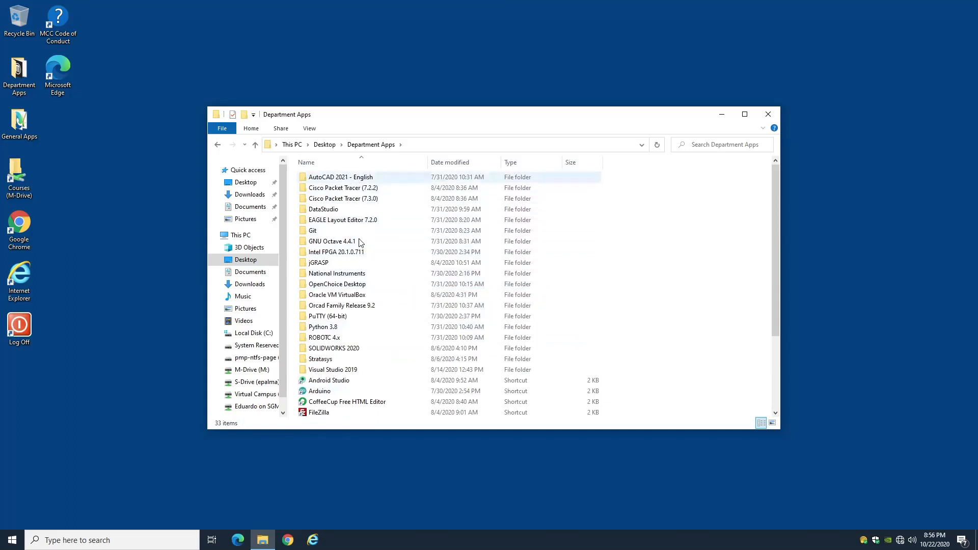
{"action": "scroll", "coordinate": [351, 297], "scroll_direction": "down", "scroll_amount": 3}
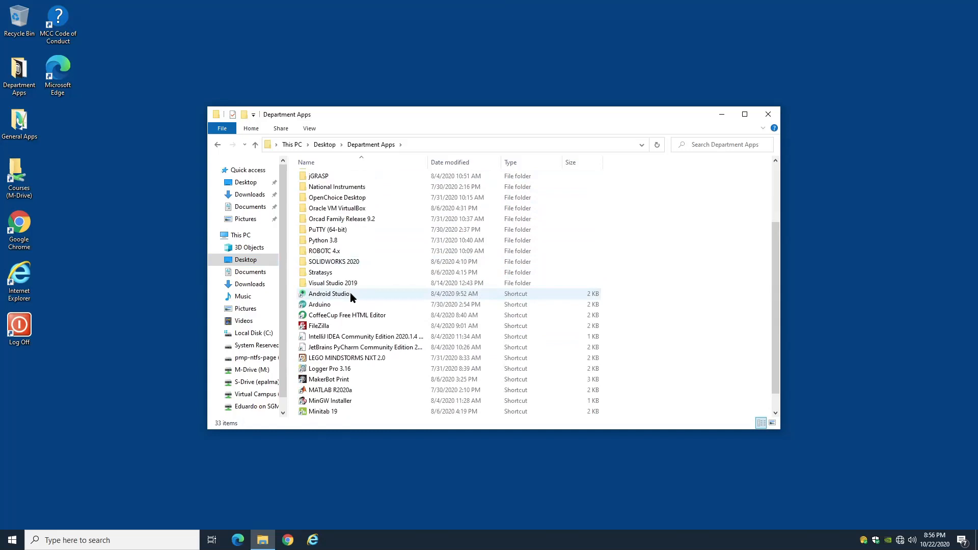
{"action": "scroll", "coordinate": [350, 294], "scroll_direction": "down", "scroll_amount": 1}
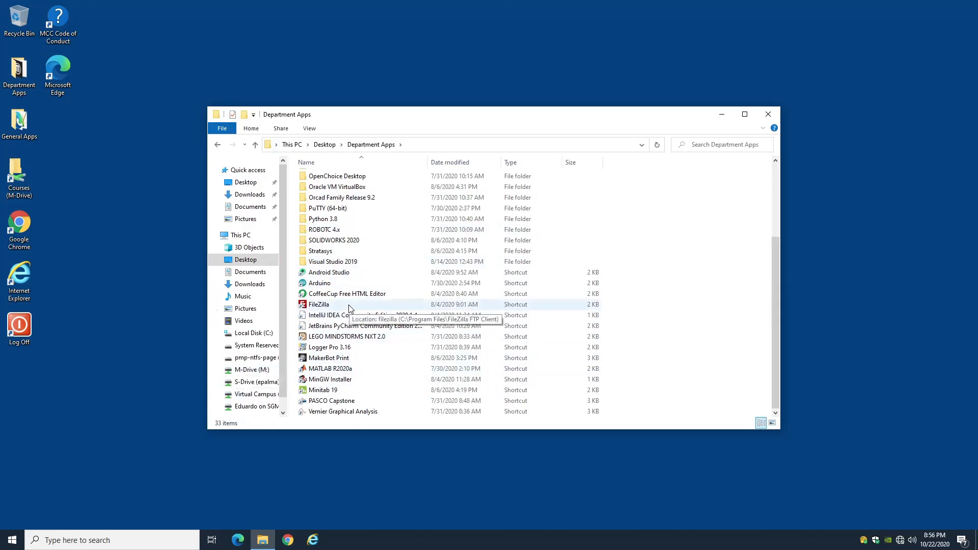
{"action": "scroll", "coordinate": [346, 308], "scroll_direction": "up", "scroll_amount": 4}
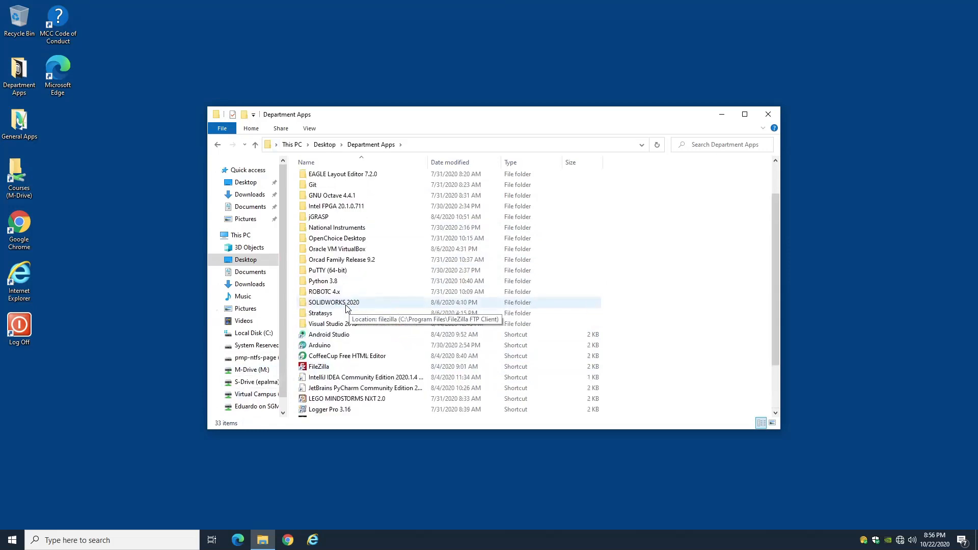
{"action": "scroll", "coordinate": [346, 307], "scroll_direction": "down", "scroll_amount": 1}
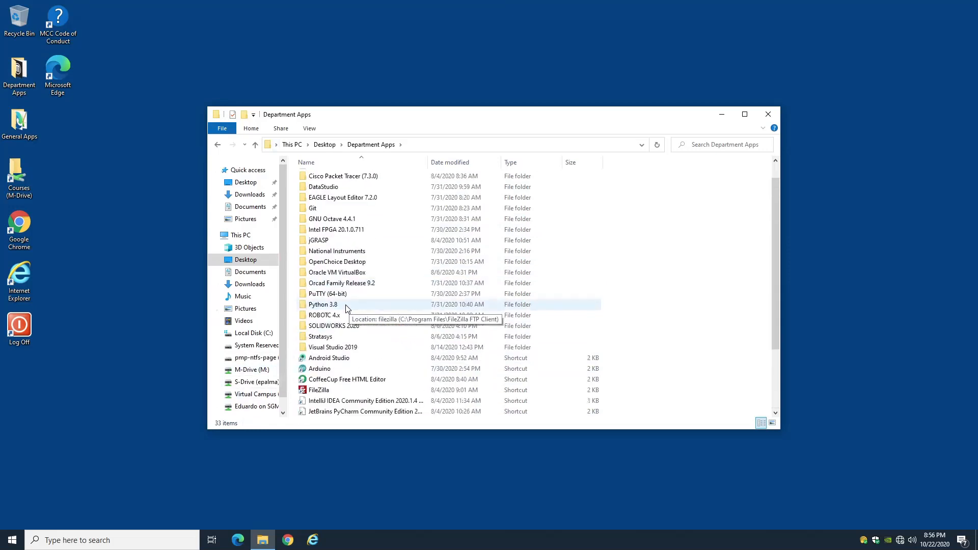
{"action": "scroll", "coordinate": [346, 308], "scroll_direction": "up", "scroll_amount": 1}
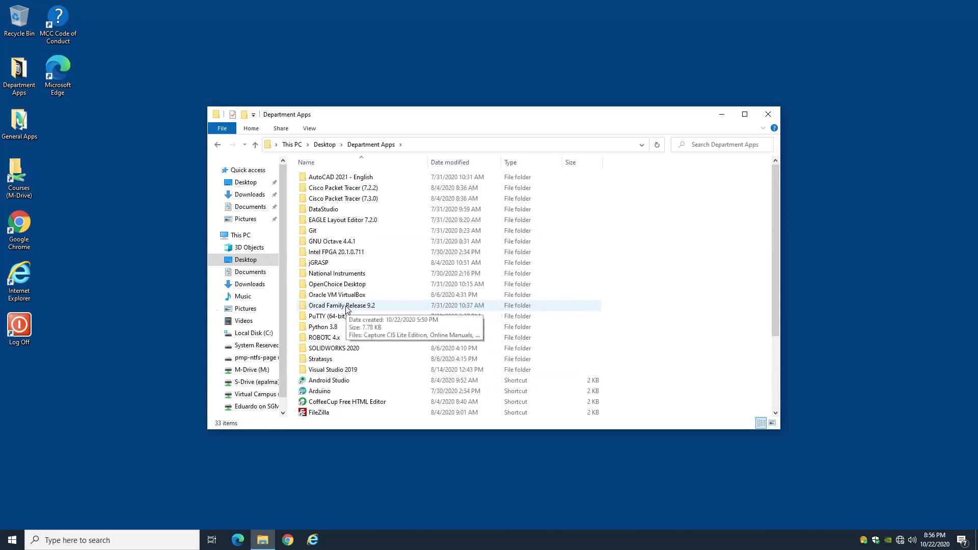
- View the computer's own Downloads folder and the Downloads folder on the connected iMac drive (Y:)
{"action": "left_click", "coordinate": [250, 194]}
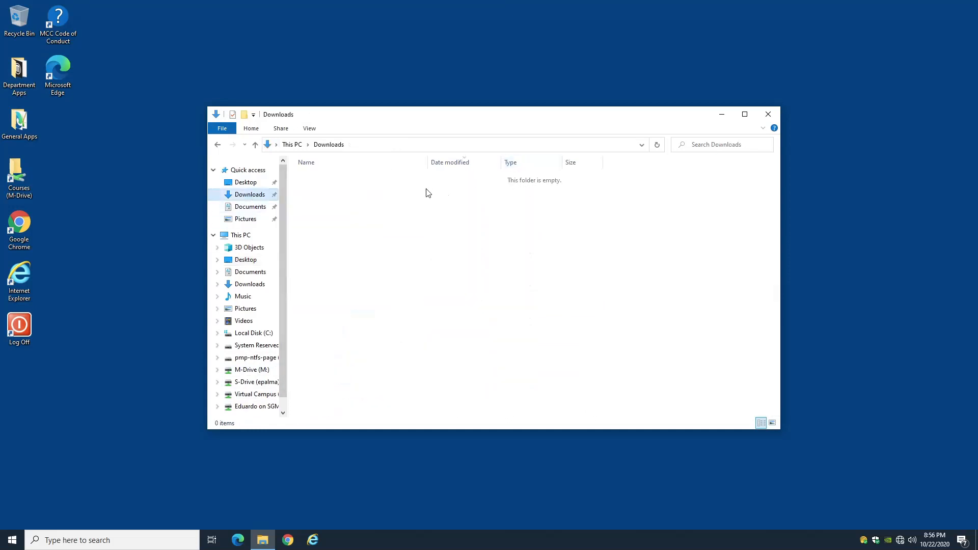
{"action": "left_click", "coordinate": [261, 409]}
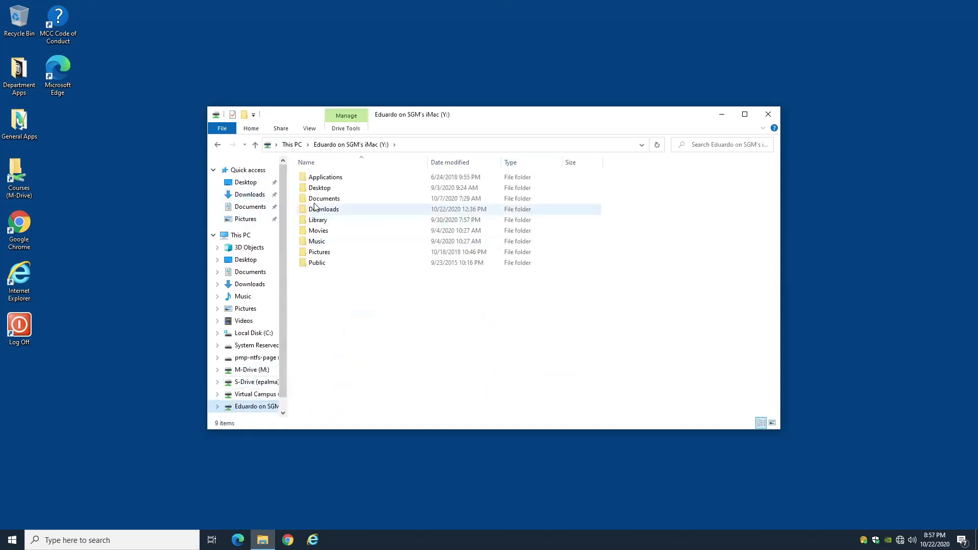
{"action": "left_click", "coordinate": [325, 210]}
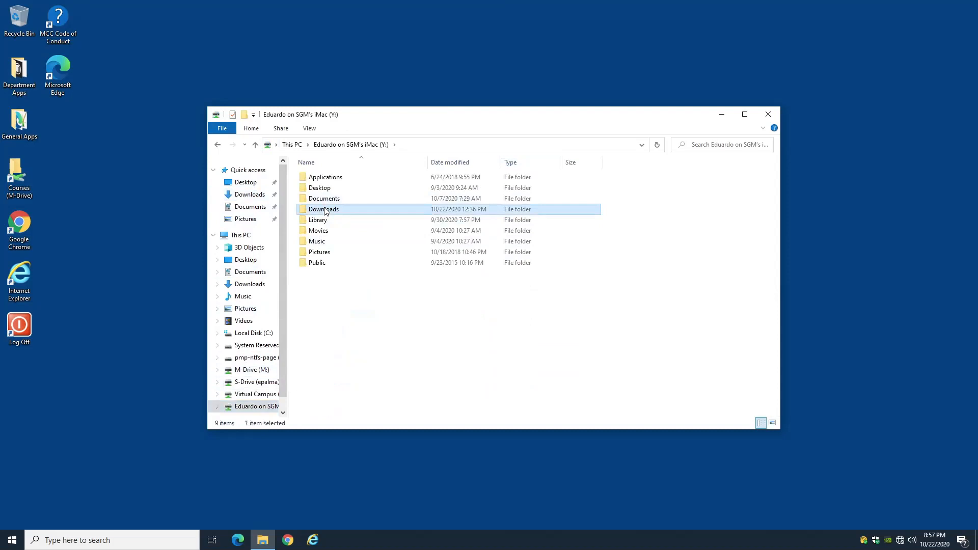
{"action": "double_click", "coordinate": [326, 210]}
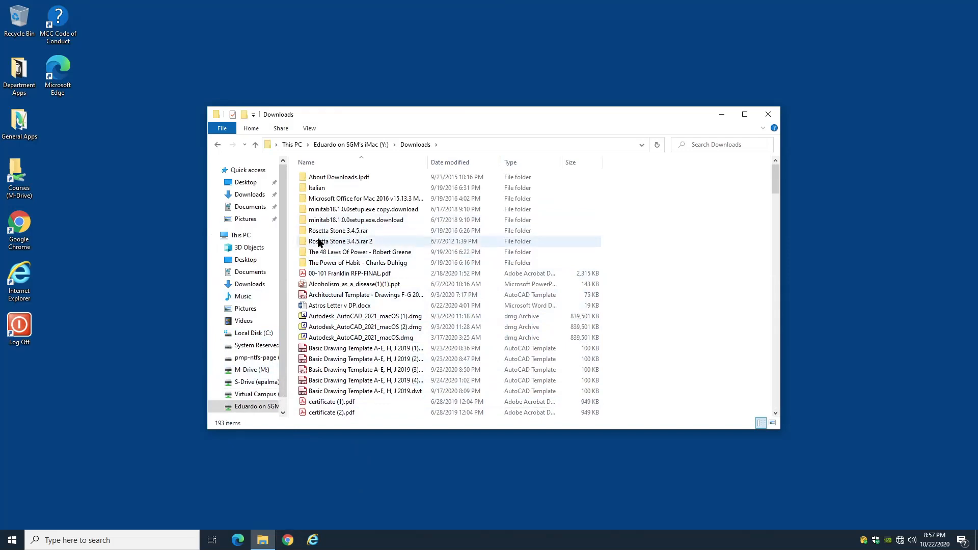
- View the folders on the M-Drive (M:) and the S-Drive (S:)
{"action": "left_click", "coordinate": [252, 370]}
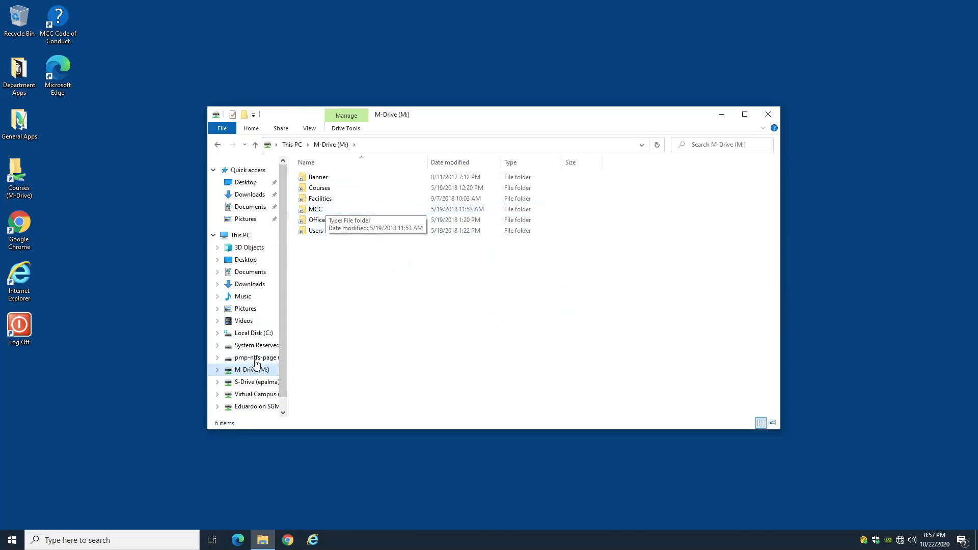
{"action": "left_click", "coordinate": [258, 386]}
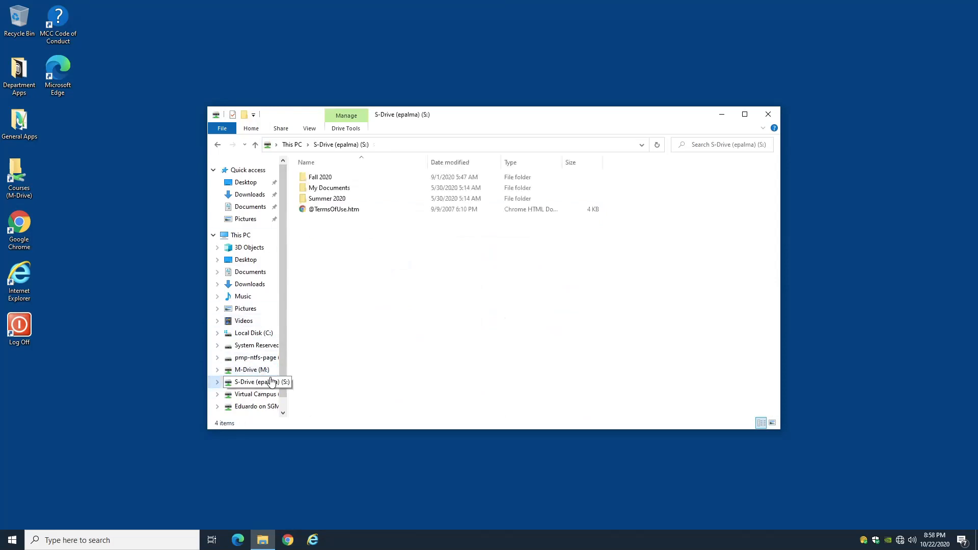
- View the Fall 2020 folder on the S-Drive (S:) and the program shortcuts in the General Apps desktop folder
{"action": "double_click", "coordinate": [320, 179]}
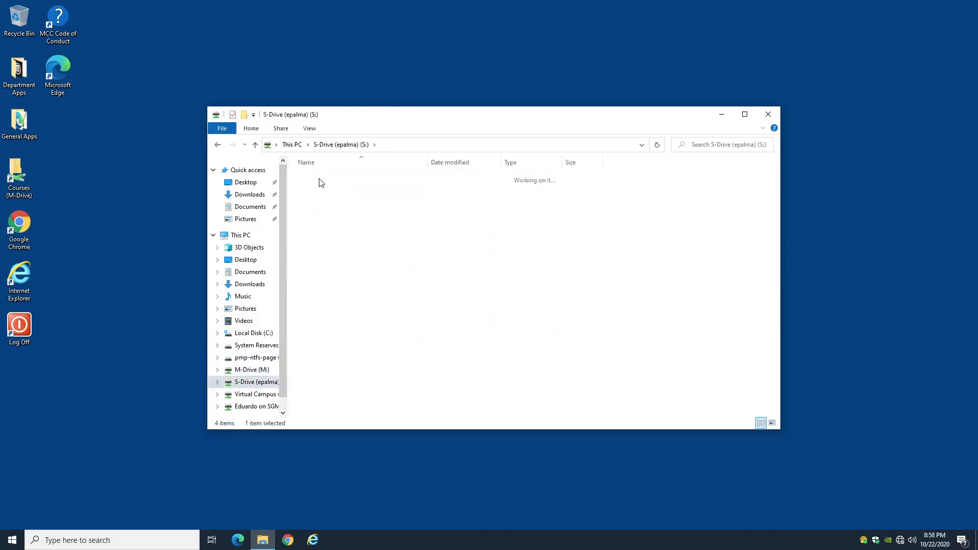
{"action": "left_click", "coordinate": [218, 146]}
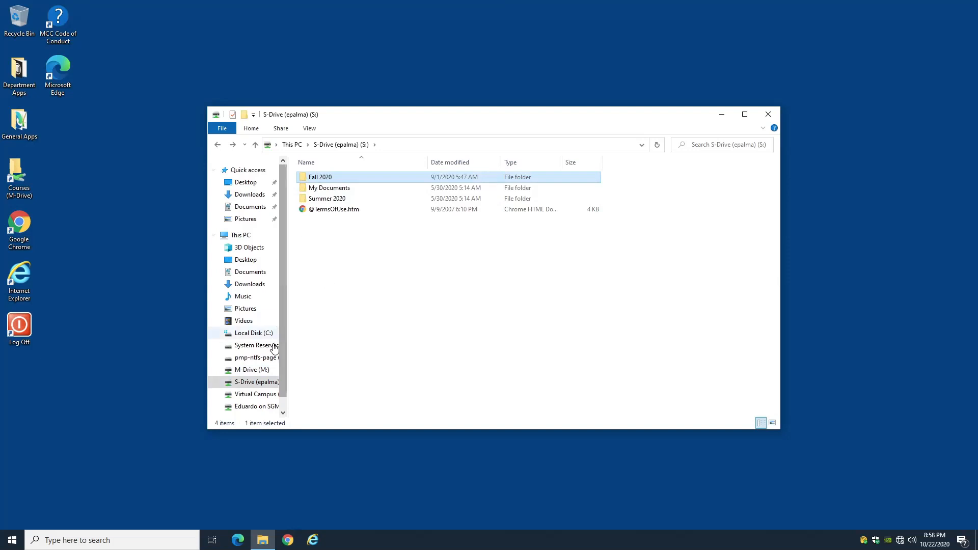
{"action": "double_click", "coordinate": [28, 132]}
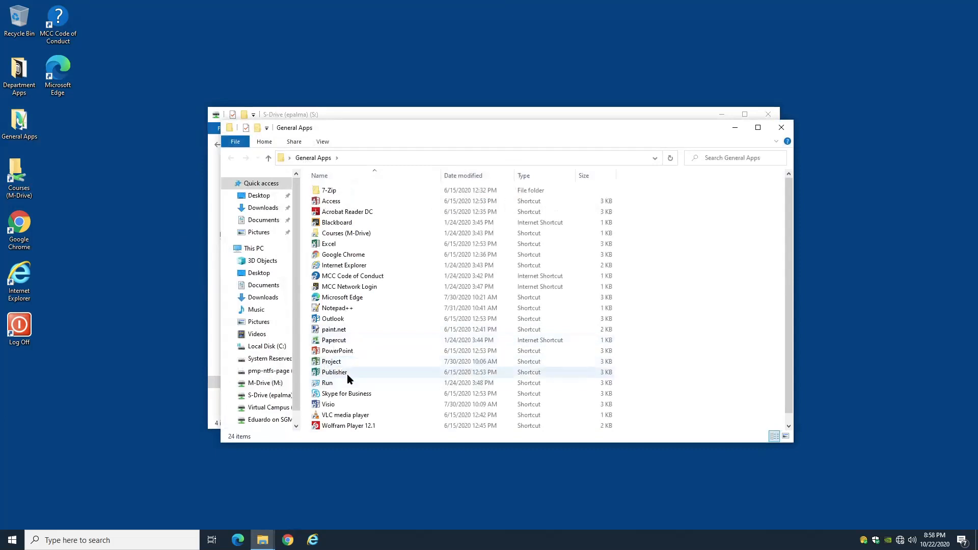
{"action": "scroll", "coordinate": [347, 376], "scroll_direction": "down", "scroll_amount": 1}
{"action": "scroll", "coordinate": [347, 375], "scroll_direction": "up", "scroll_amount": 1}
- Browse the M-Drive Courses folder through TEK and TEK 101 - Fall 2020 to CIS and Gen'l Info, return to Courses and close it
{"action": "double_click", "coordinate": [36, 196]}
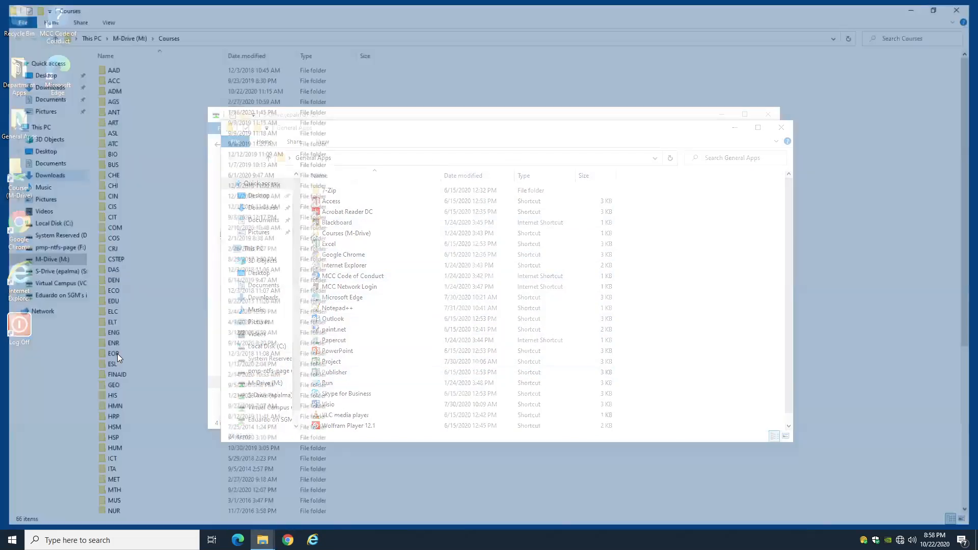
{"action": "scroll", "coordinate": [115, 438], "scroll_direction": "down", "scroll_amount": 8}
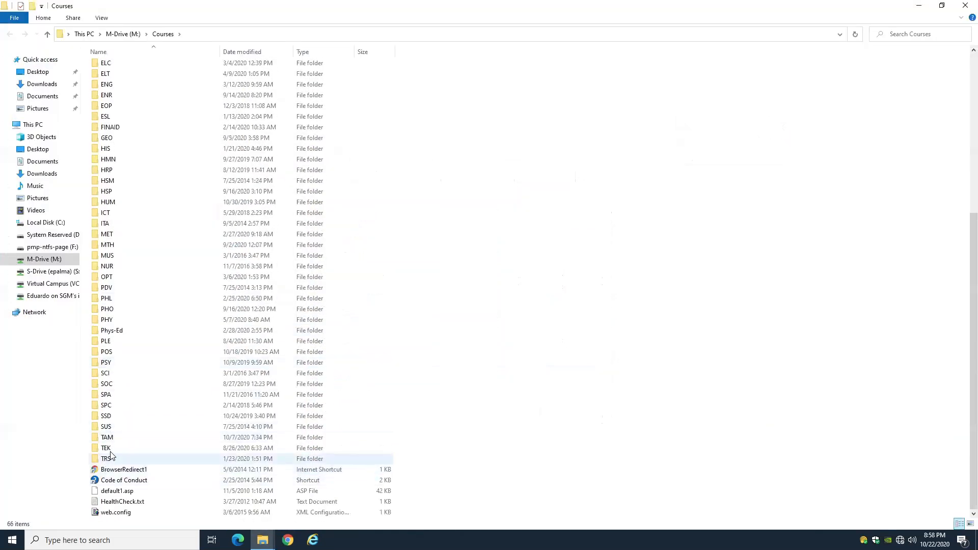
{"action": "double_click", "coordinate": [110, 451]}
{"action": "double_click", "coordinate": [120, 78]}
{"action": "double_click", "coordinate": [122, 68]}
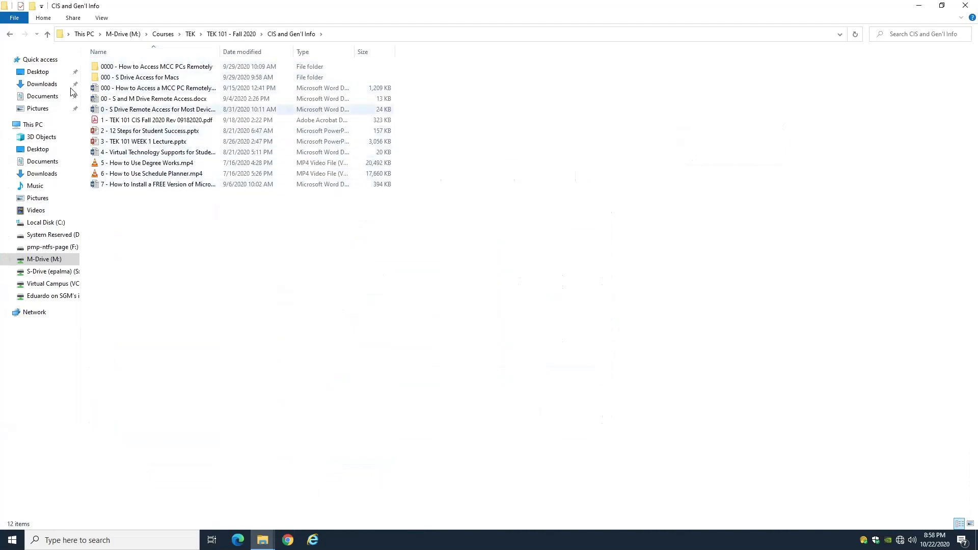
{"action": "left_click", "coordinate": [10, 34]}
{"action": "left_click", "coordinate": [11, 34]}
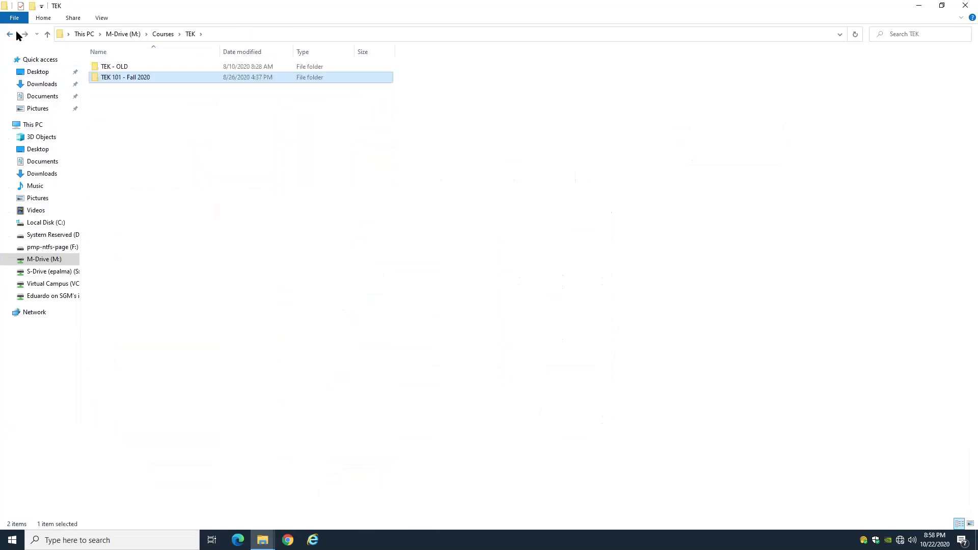
{"action": "left_click", "coordinate": [10, 35]}
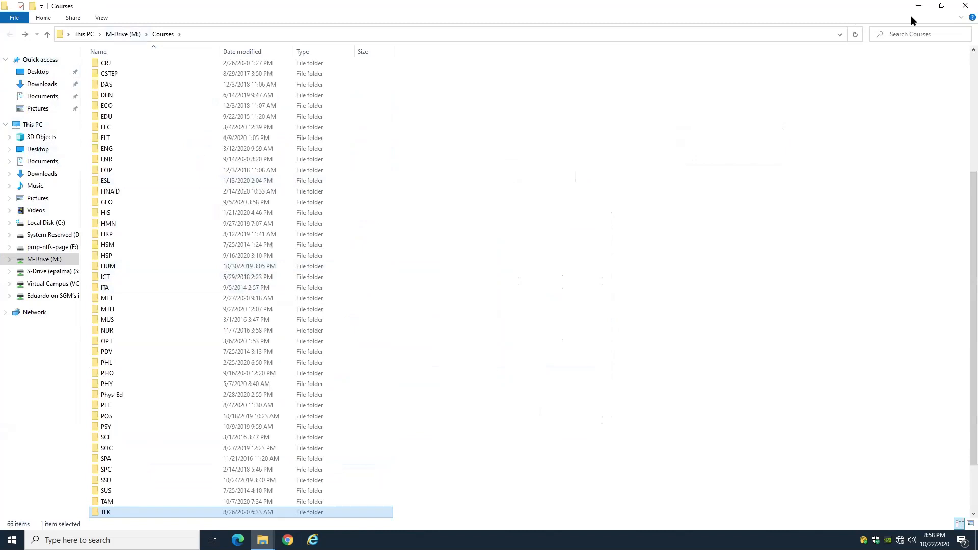
{"action": "left_click", "coordinate": [963, 7]}
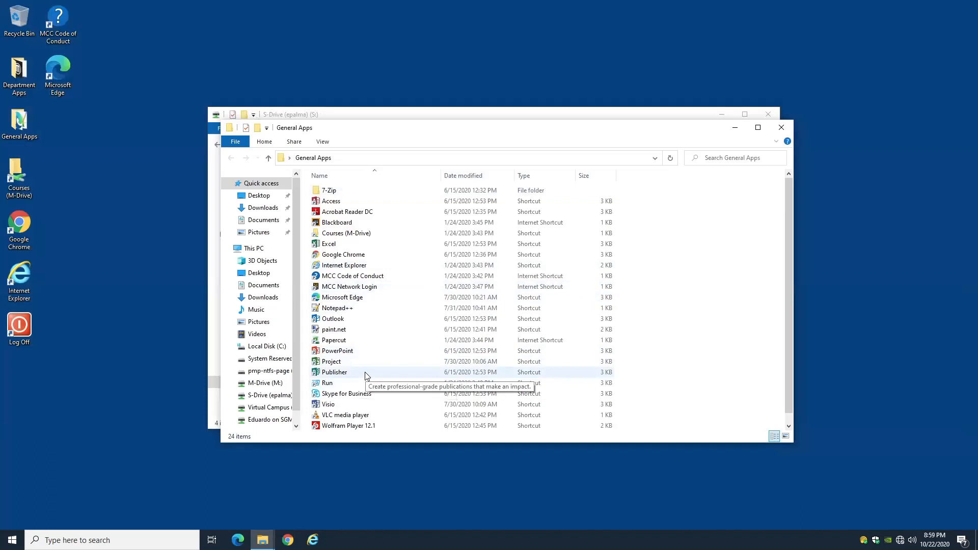
- Review the full list of shortcuts in the General Apps folder and minimize its window
{"action": "scroll", "coordinate": [365, 372], "scroll_direction": "down", "scroll_amount": 1}
{"action": "scroll", "coordinate": [402, 395], "scroll_direction": "up", "scroll_amount": 1}
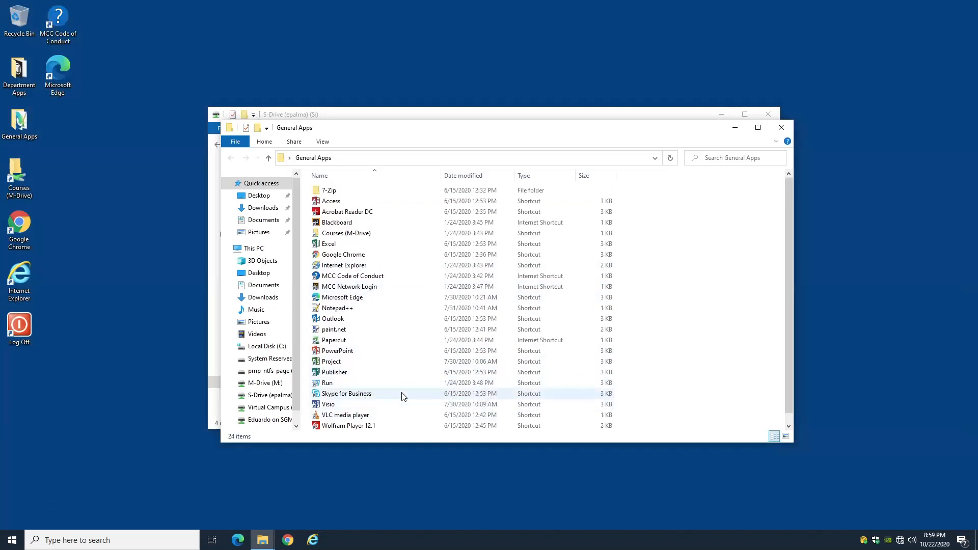
{"action": "scroll", "coordinate": [402, 393], "scroll_direction": "down", "scroll_amount": 1}
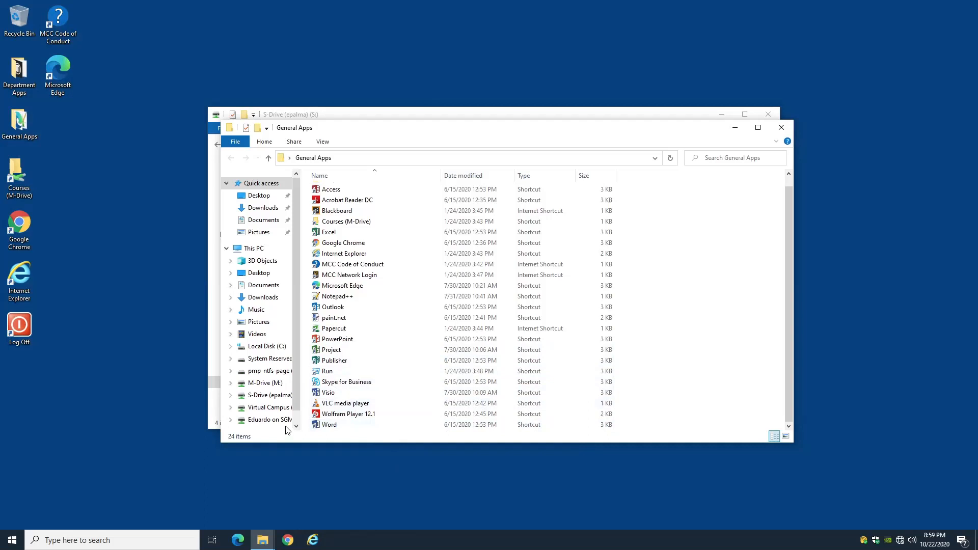
{"action": "scroll", "coordinate": [298, 416], "scroll_direction": "down", "scroll_amount": 1}
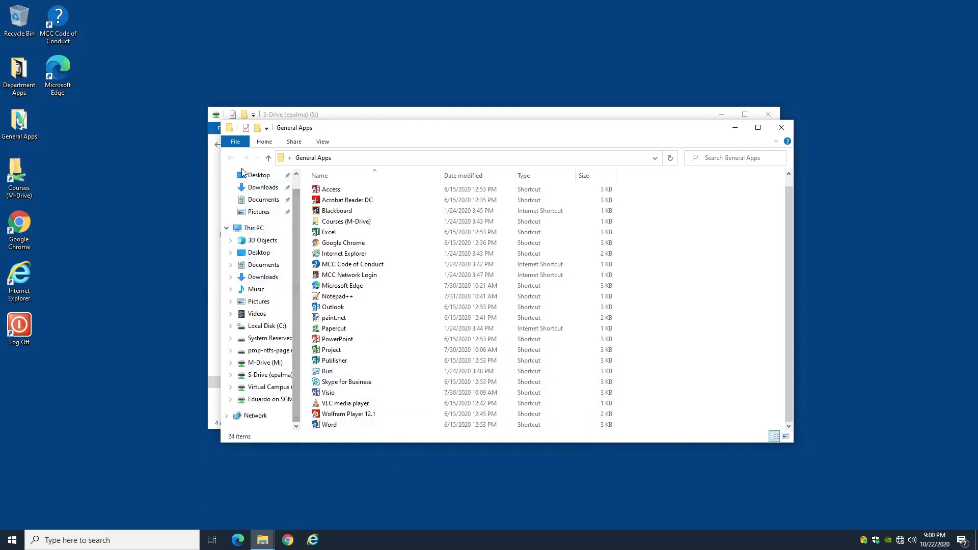
{"action": "left_click", "coordinate": [736, 128]}
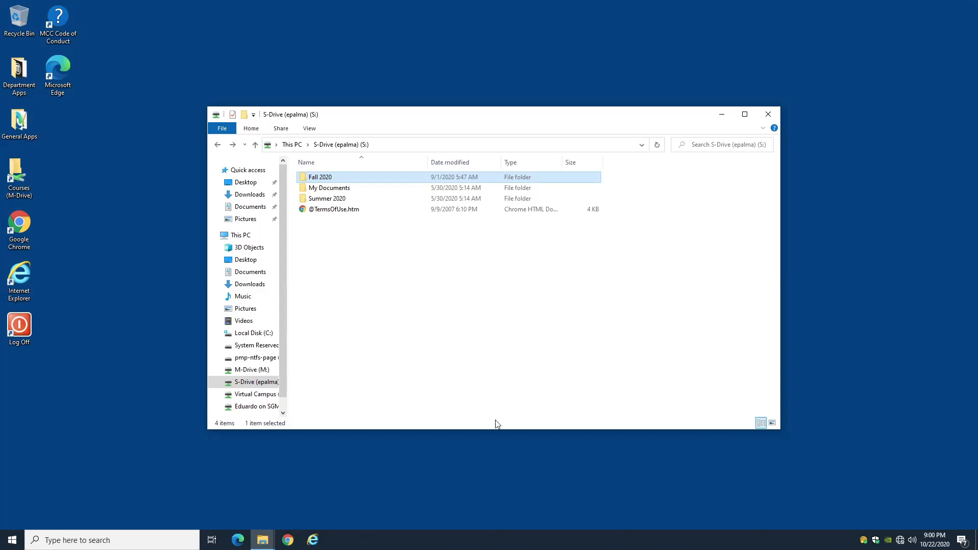
- View the TEK 101 - Fall 2020 folder under Courses and TEK on the M-Drive (M:) in the remaining file window
{"action": "left_click", "coordinate": [248, 369]}
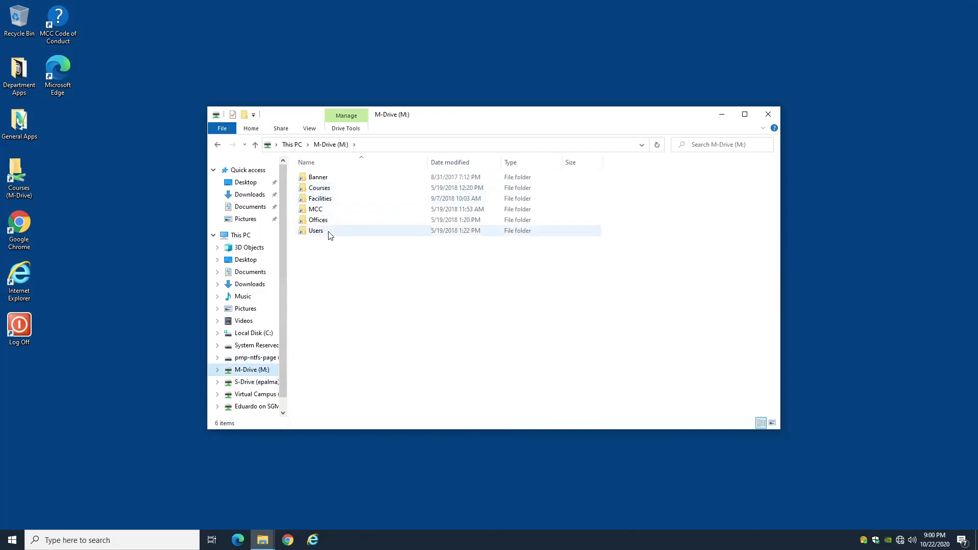
{"action": "double_click", "coordinate": [323, 189]}
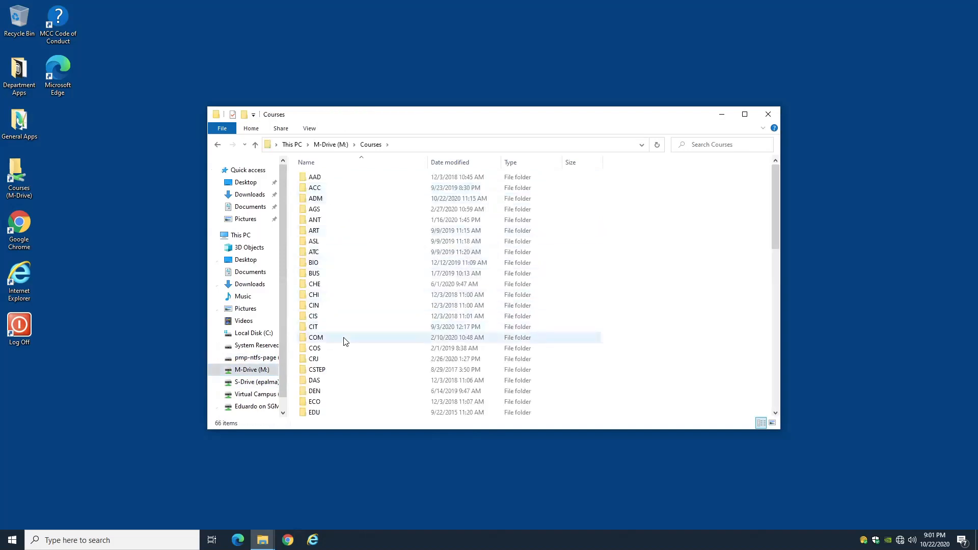
{"action": "scroll", "coordinate": [345, 341], "scroll_direction": "down", "scroll_amount": 6}
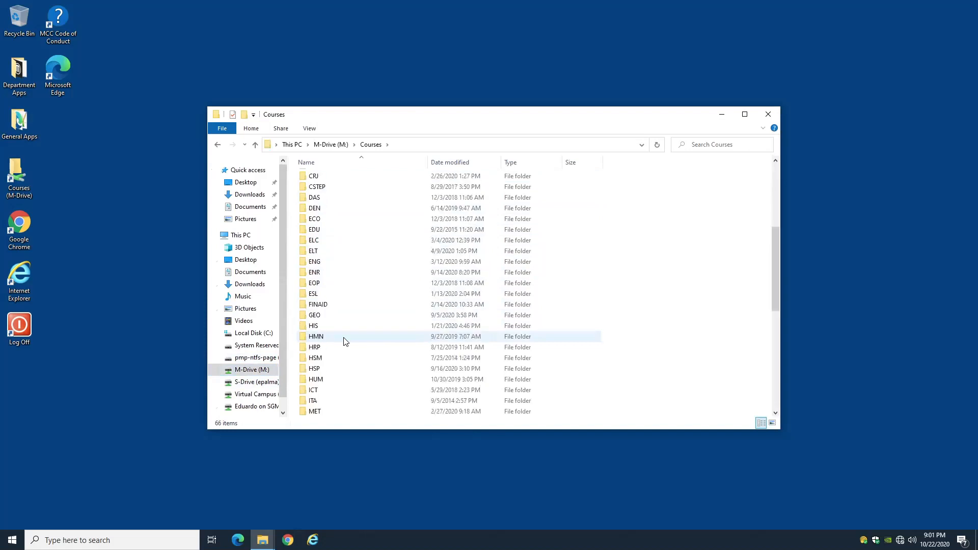
{"action": "scroll", "coordinate": [345, 341], "scroll_direction": "down", "scroll_amount": 4}
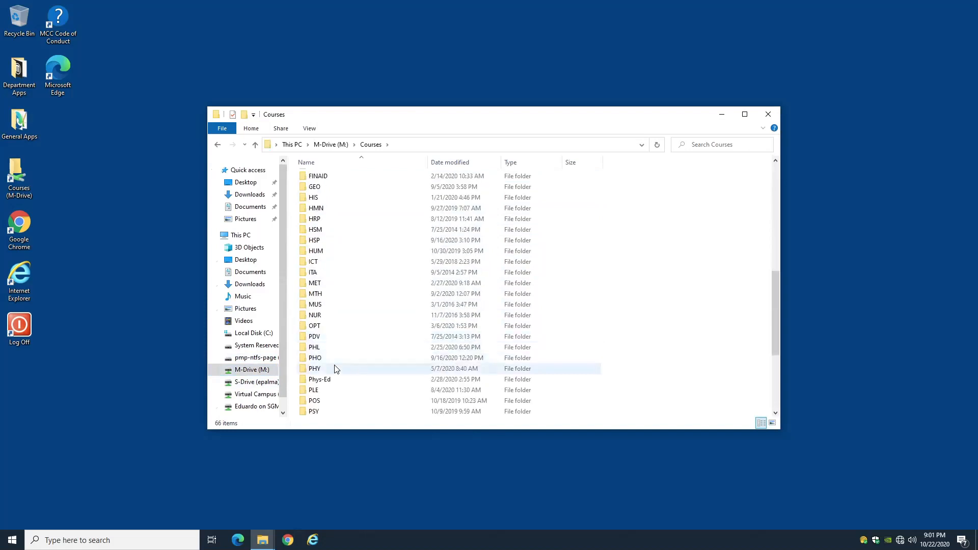
{"action": "scroll", "coordinate": [335, 369], "scroll_direction": "down", "scroll_amount": 4}
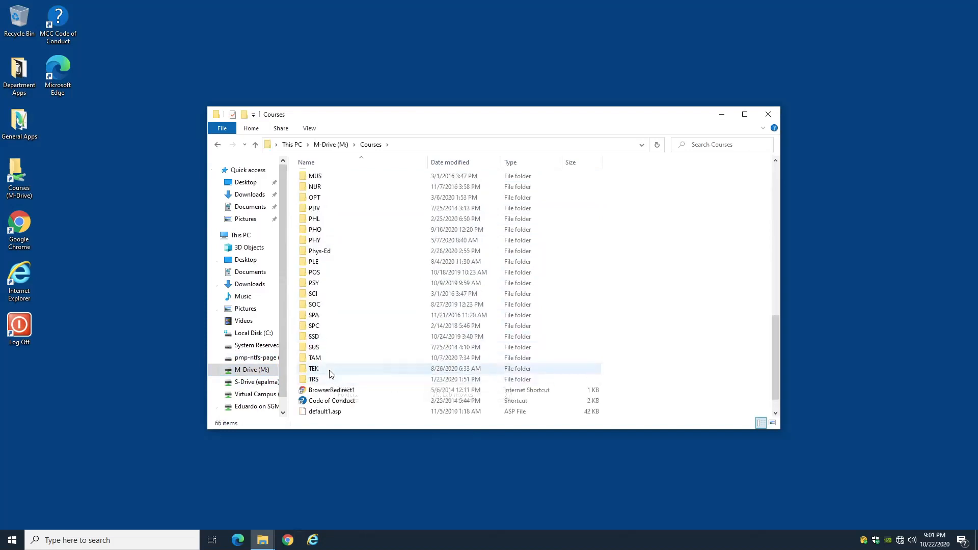
{"action": "left_click", "coordinate": [331, 374]}
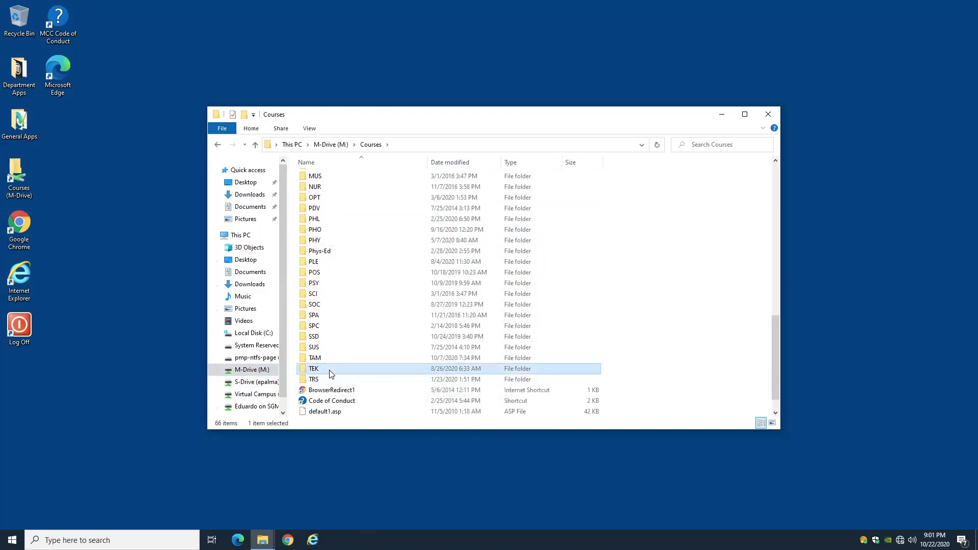
{"action": "double_click", "coordinate": [330, 374]}
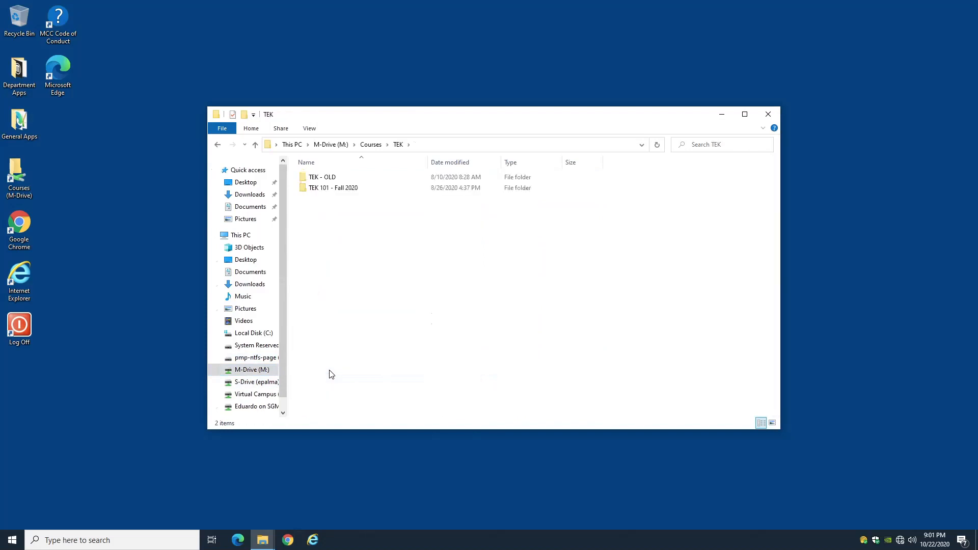
{"action": "double_click", "coordinate": [329, 189]}
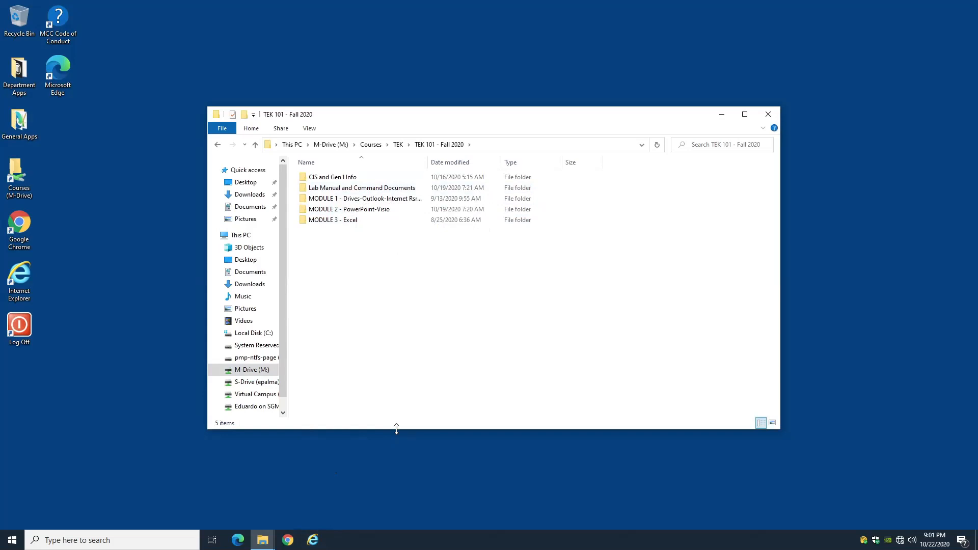
{"action": "left_click", "coordinate": [283, 413]}
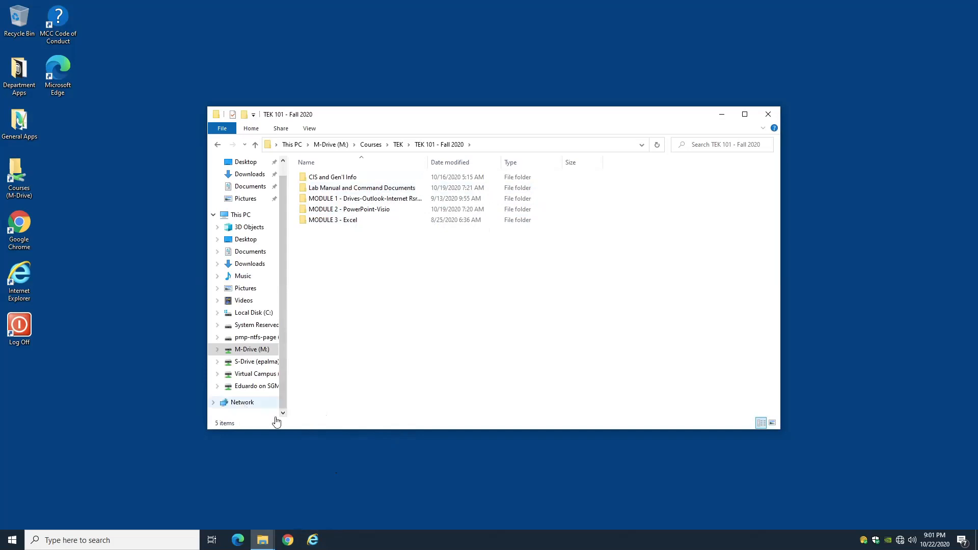